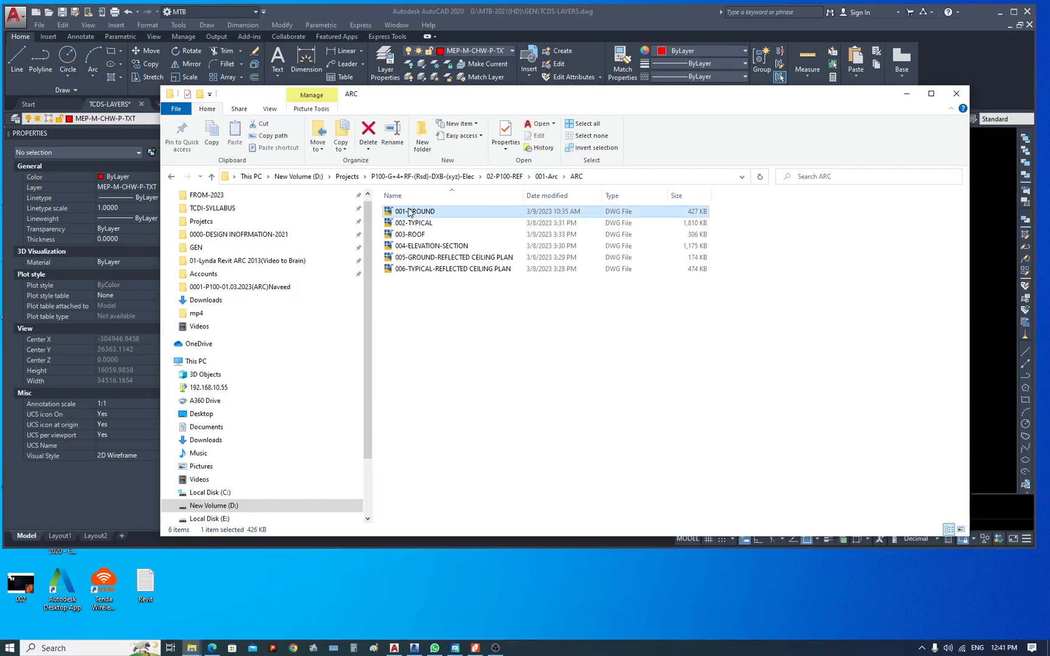
Copy the 001-GROUND drawing from the ARC reference folder into the project's 03-P100-XREF folder.
{"action": "left_click", "coordinate": [437, 457]}
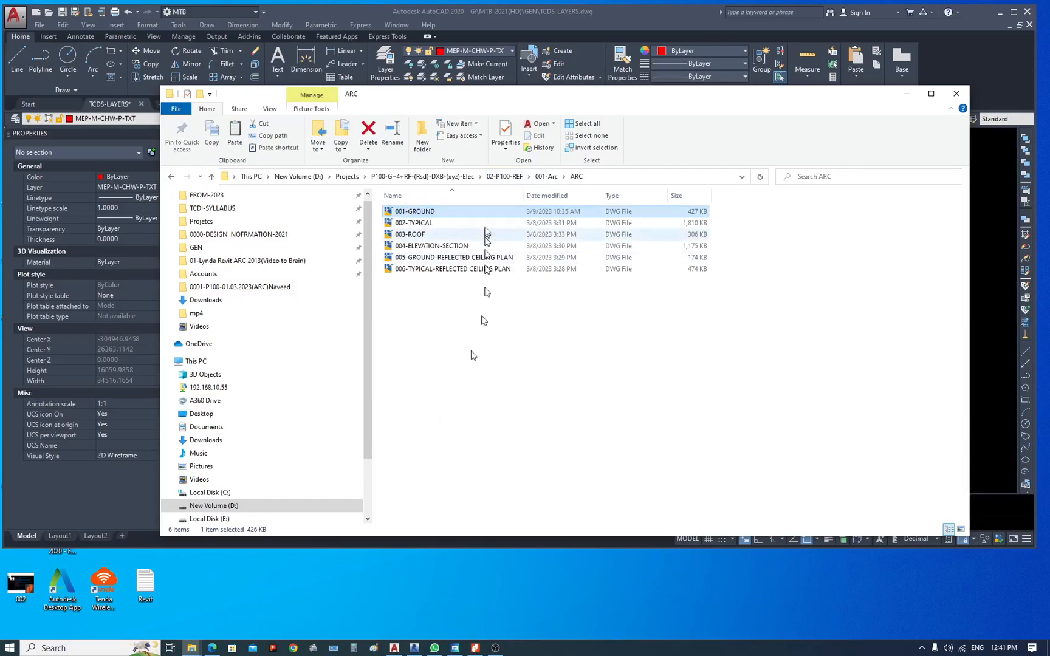
{"action": "left_click", "coordinate": [497, 176]}
{"action": "left_click", "coordinate": [425, 177]}
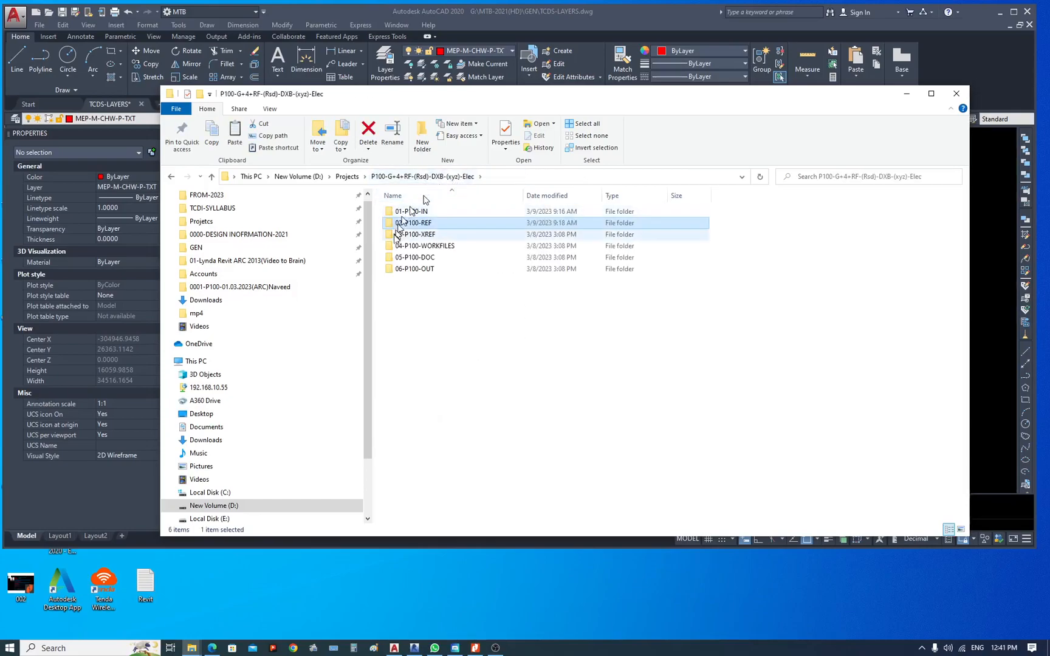
{"action": "double_click", "coordinate": [429, 234]}
{"action": "right_click", "coordinate": [426, 240]}
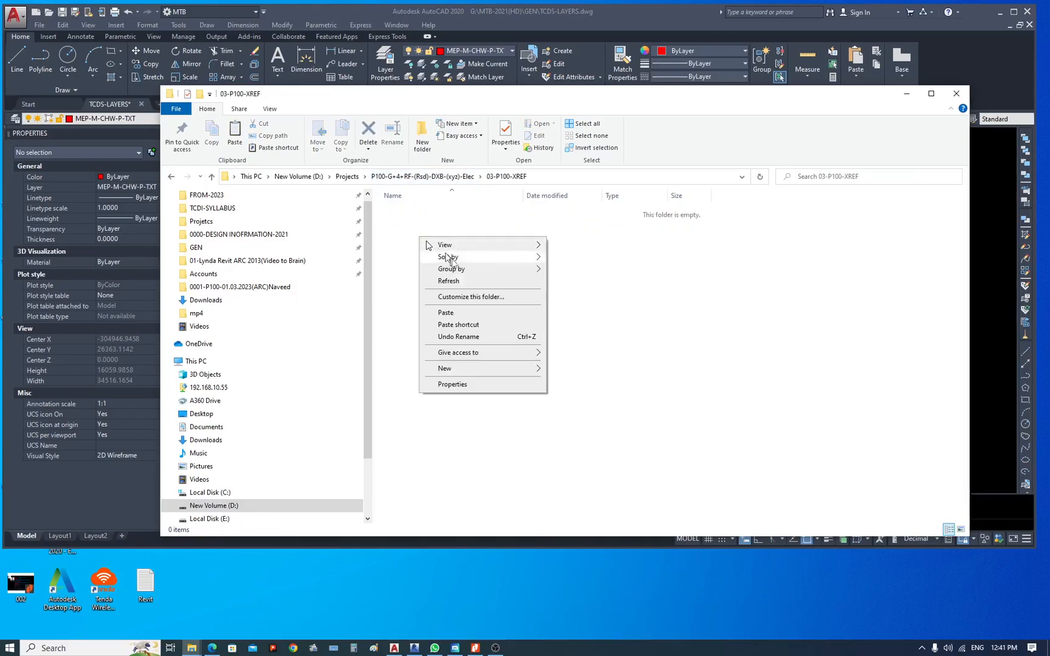
{"action": "left_click", "coordinate": [471, 314]}
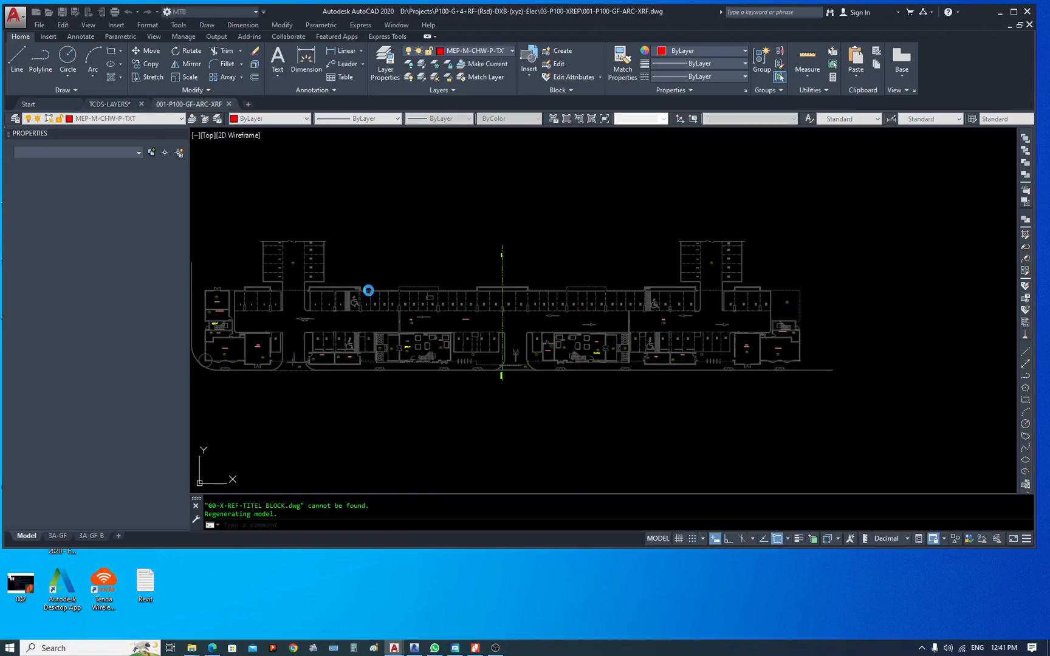
Finish opening 001-P100-GF-ARC-XRF, extend the program window to full screen height and show the ground floor plan's extents.
{"action": "left_click", "coordinate": [577, 306]}
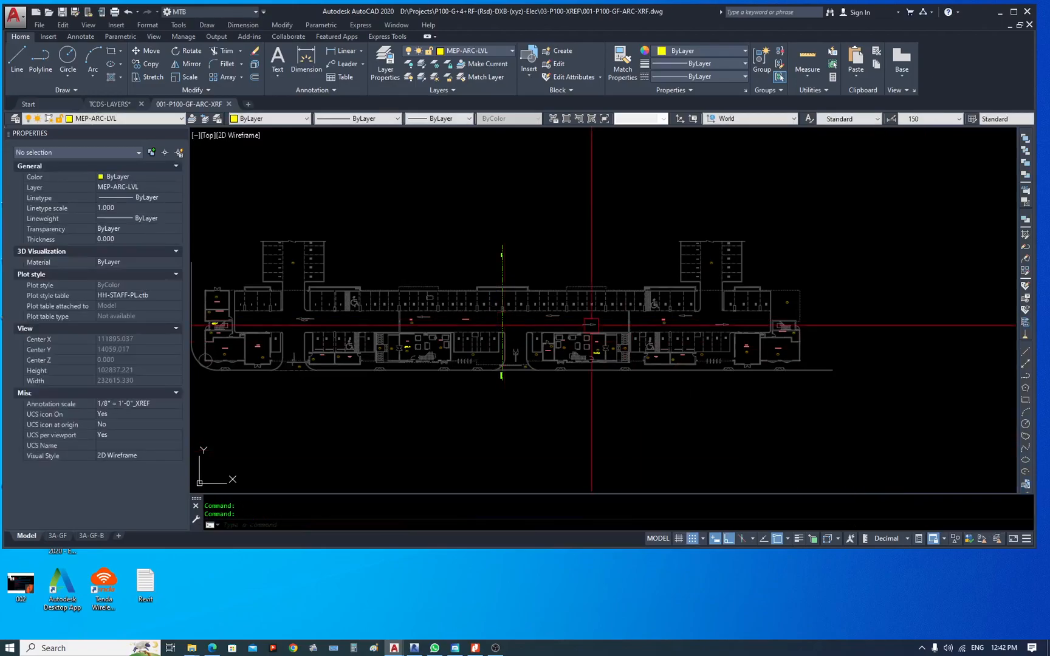
{"action": "scroll", "coordinate": [435, 298], "scroll_direction": "up", "scroll_amount": 3}
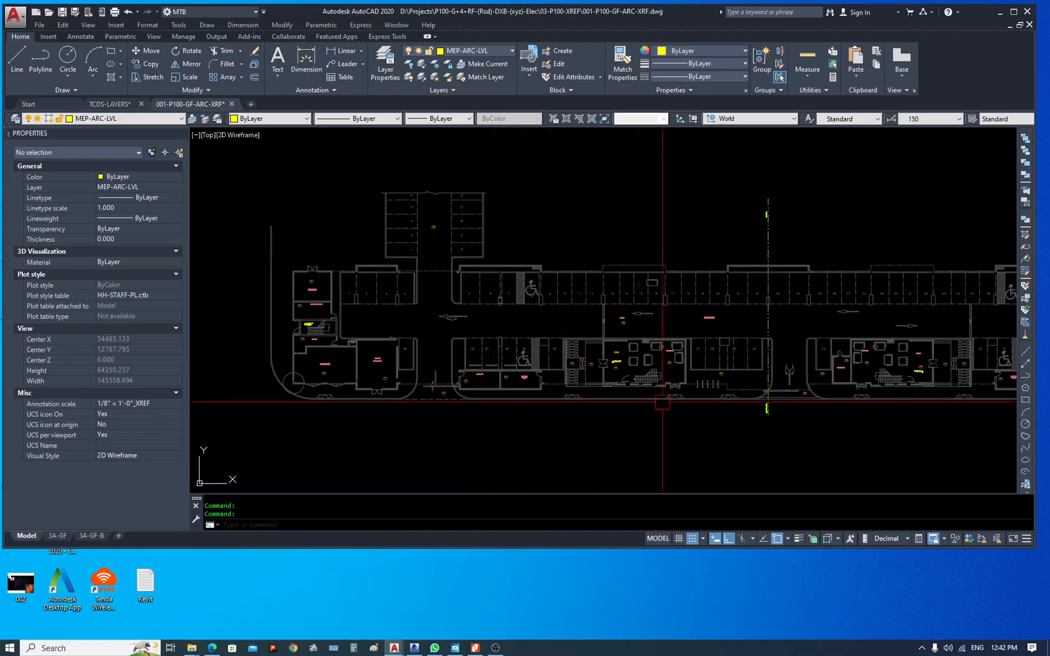
{"action": "double_click", "coordinate": [687, 549]}
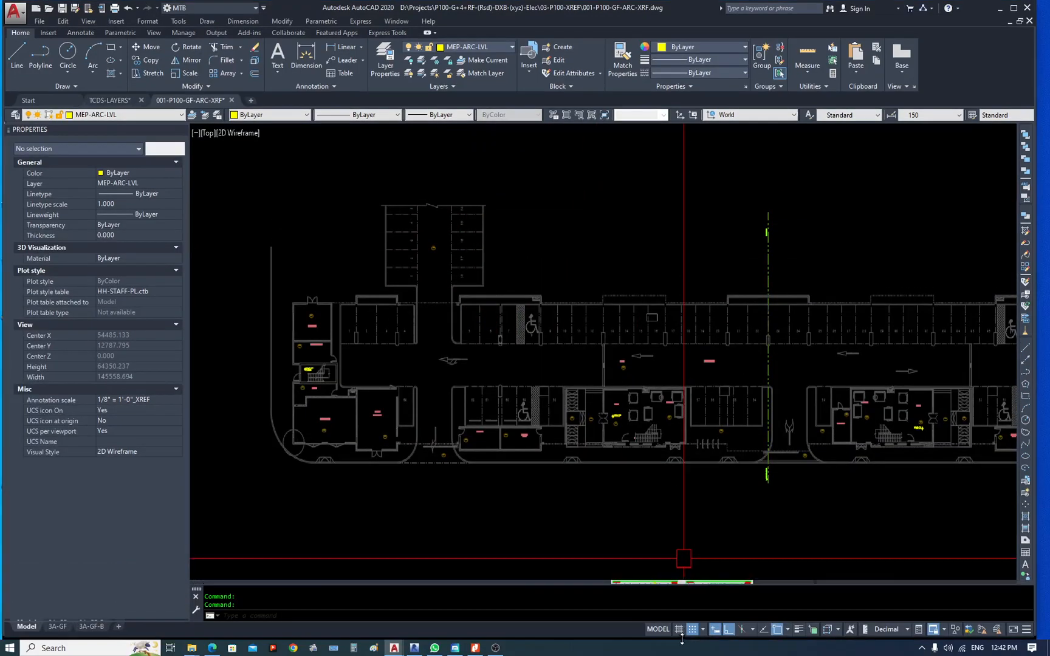
{"action": "middle_click_drag", "start_coordinate": [718, 333], "coordinate": [576, 346]}
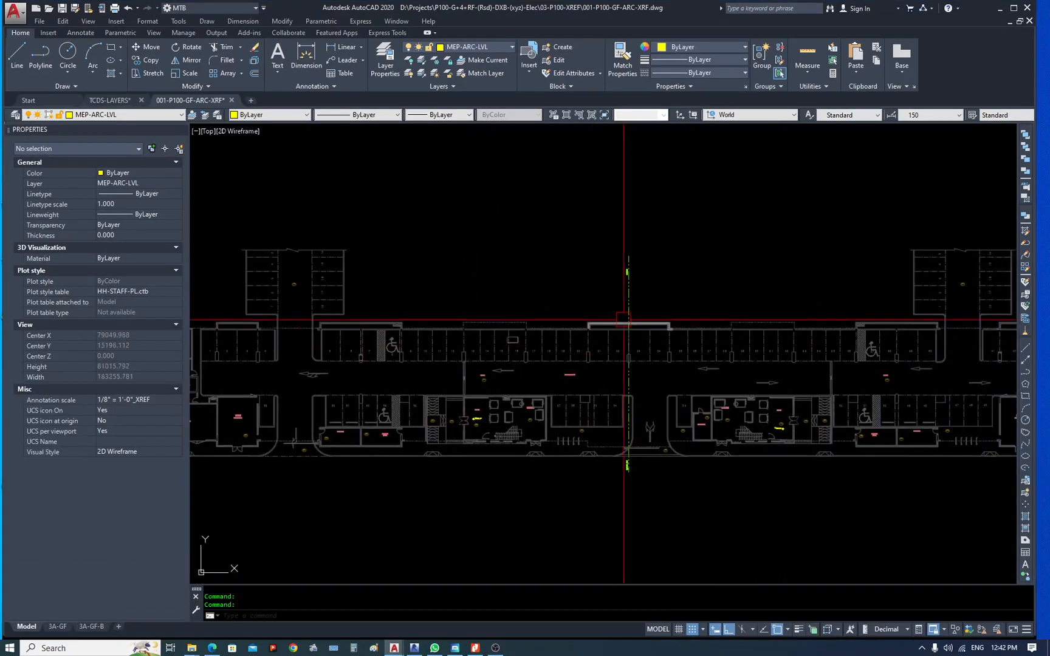
{"action": "type", "text": "z"}
{"action": "key", "text": "space"}
{"action": "type", "text": "e"}
{"action": "key", "text": "space"}
{"action": "type", "text": "e"}
{"action": "key", "text": "space"}
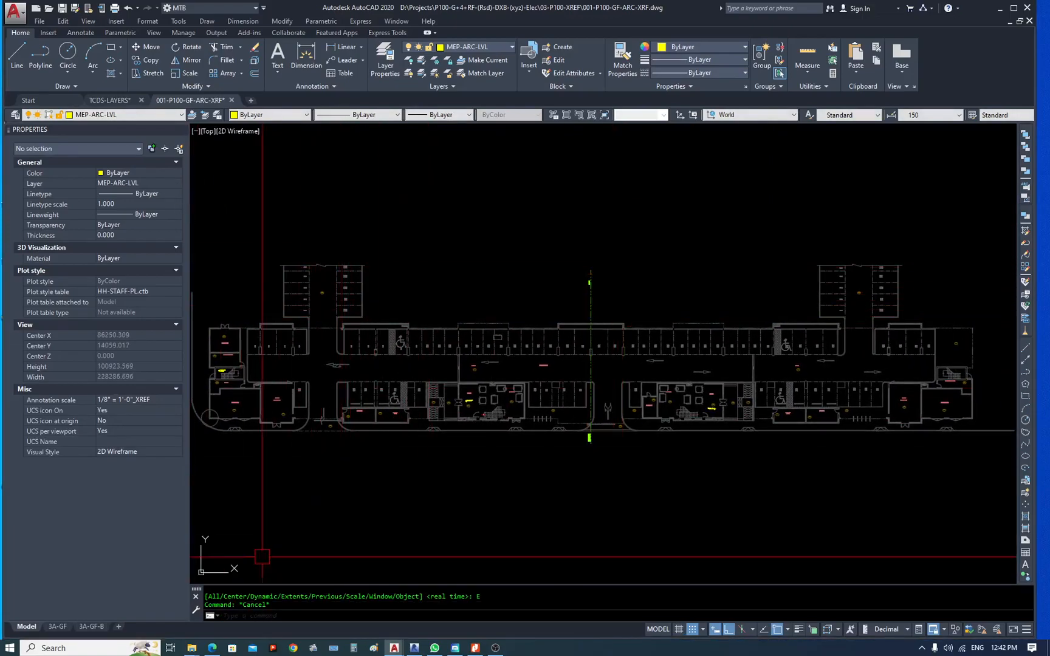
Switch to File Explorer and go to the STR folder under 02-P100-REF and 002-Str of the project.
{"action": "mouse_move", "coordinate": [191, 647]}
{"action": "mouse_move", "coordinate": [176, 599]}
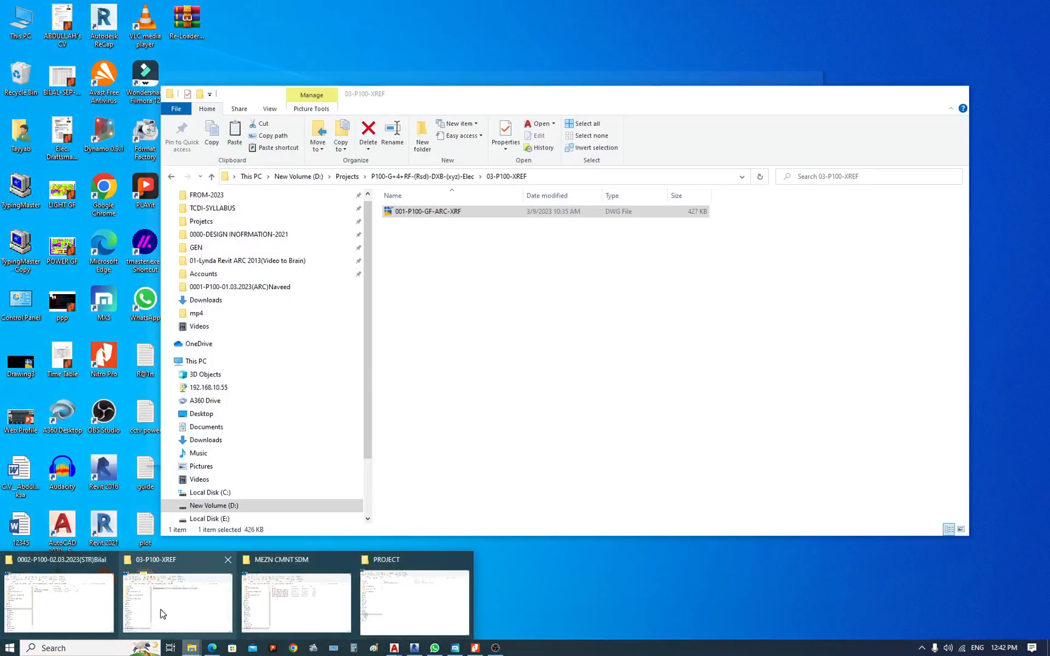
{"action": "left_click", "coordinate": [162, 613]}
{"action": "left_click", "coordinate": [425, 176]}
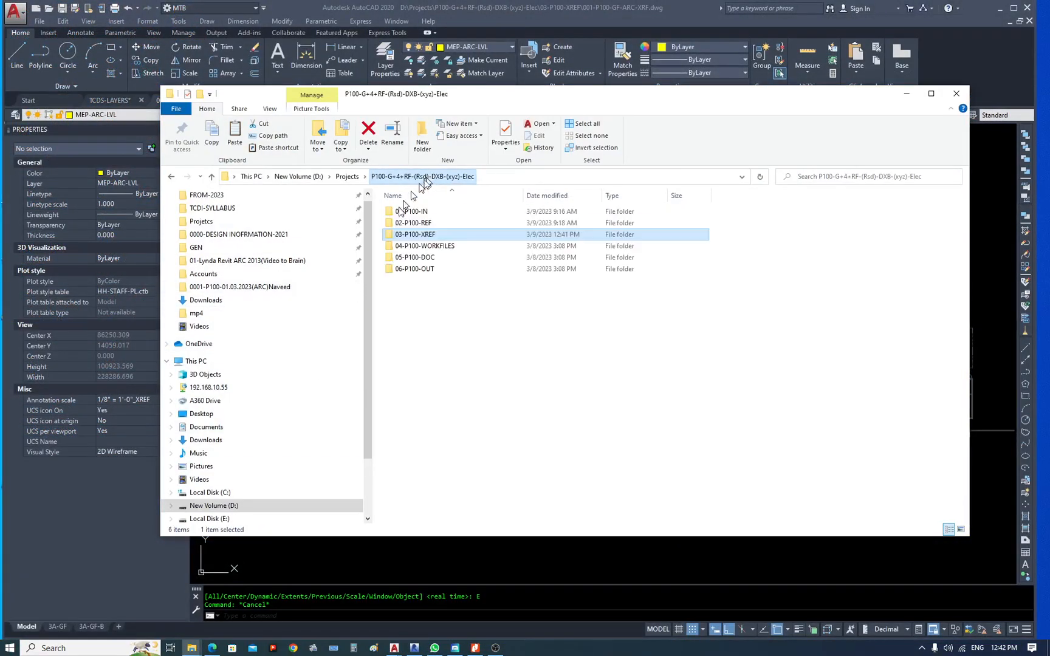
{"action": "left_click", "coordinate": [414, 223]}
{"action": "double_click", "coordinate": [414, 223]}
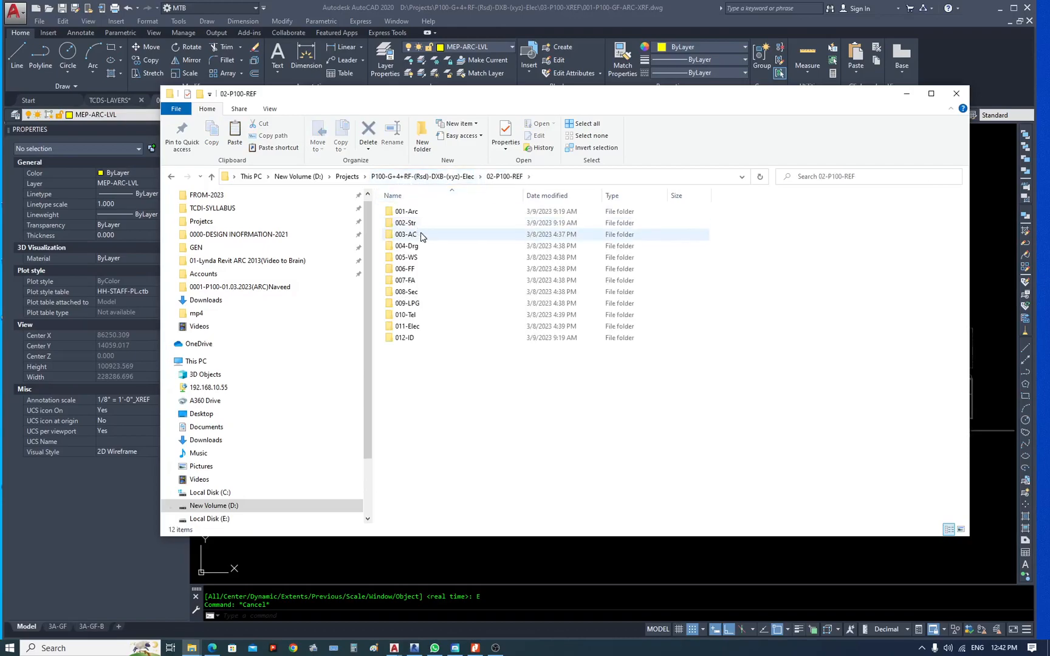
{"action": "double_click", "coordinate": [416, 224]}
{"action": "double_click", "coordinate": [404, 212]}
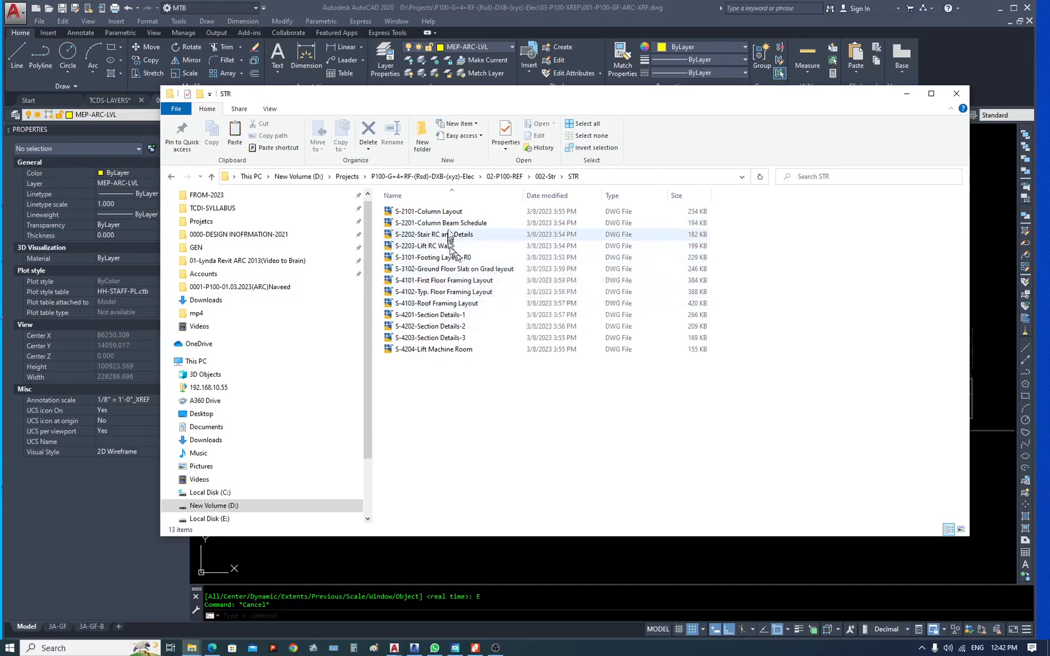
Show the structural drawings in the STR folder as extra large icons.
{"action": "right_click", "coordinate": [492, 392]}
{"action": "mouse_move", "coordinate": [530, 401]}
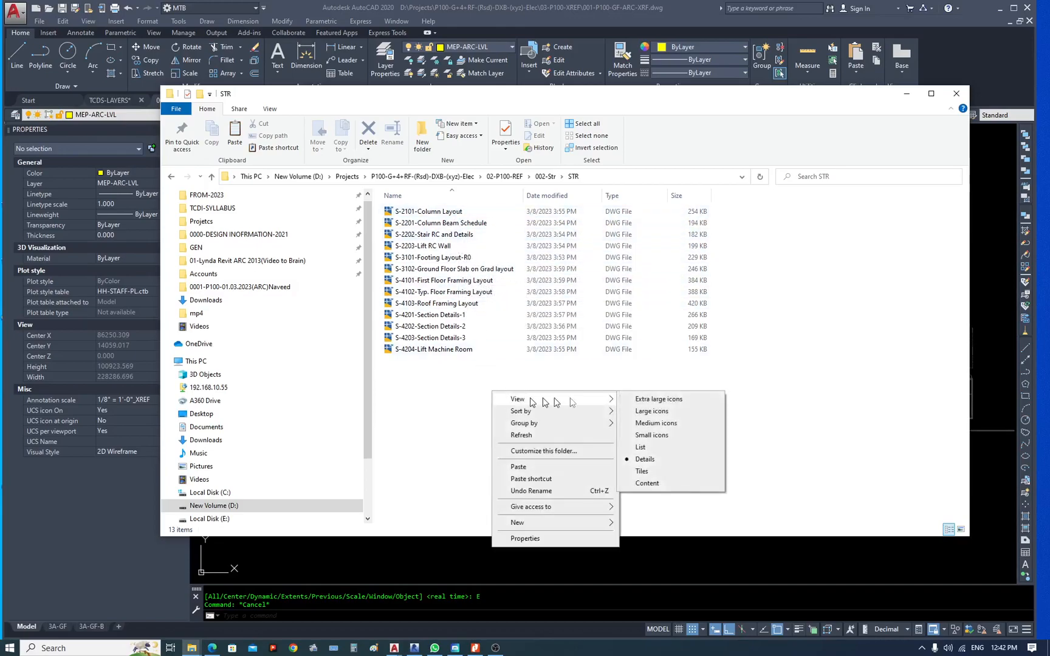
{"action": "left_click", "coordinate": [653, 400]}
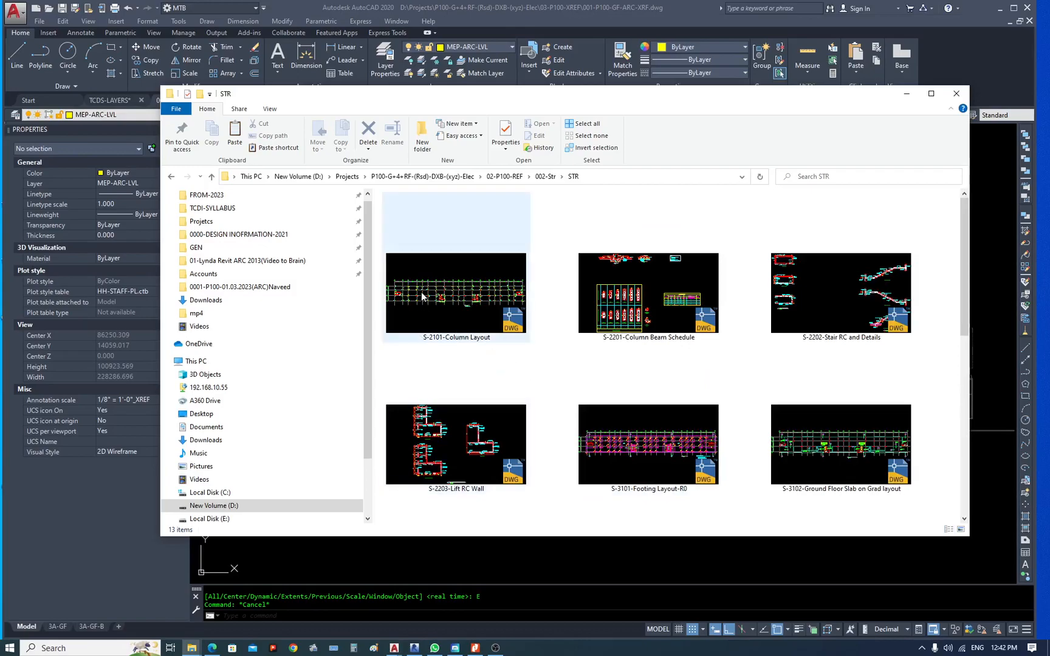
Open S-2101-Column Layout and S-3102-Ground Floor Slab on Grad layout together in AutoCAD, dismissing the startup messages.
{"action": "left_click", "coordinate": [458, 294]}
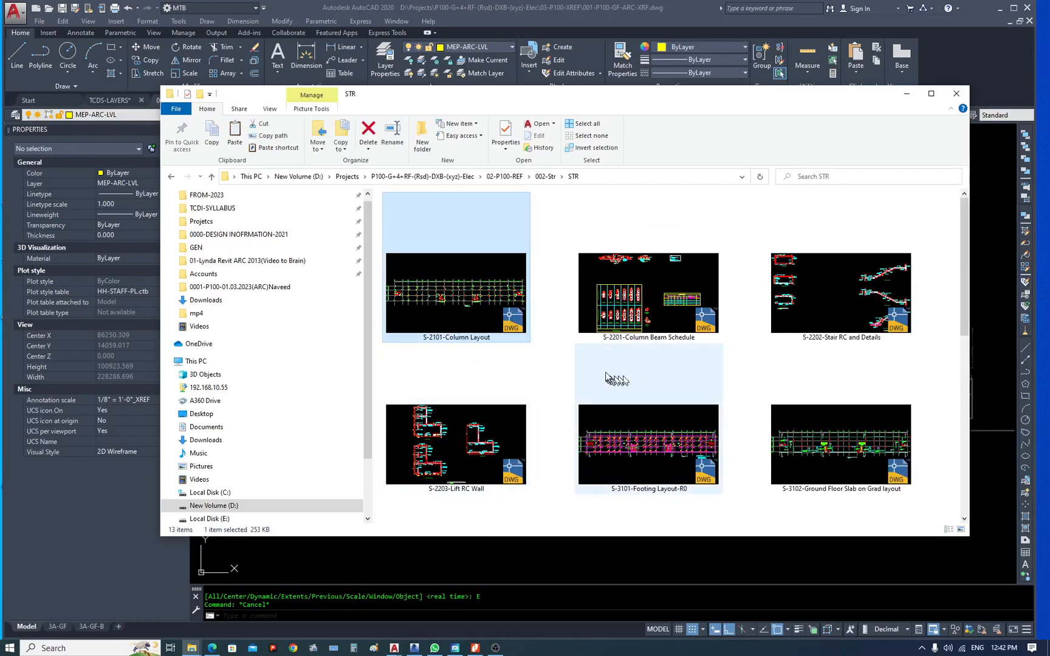
{"action": "scroll", "coordinate": [651, 371], "scroll_direction": "down", "scroll_amount": 2}
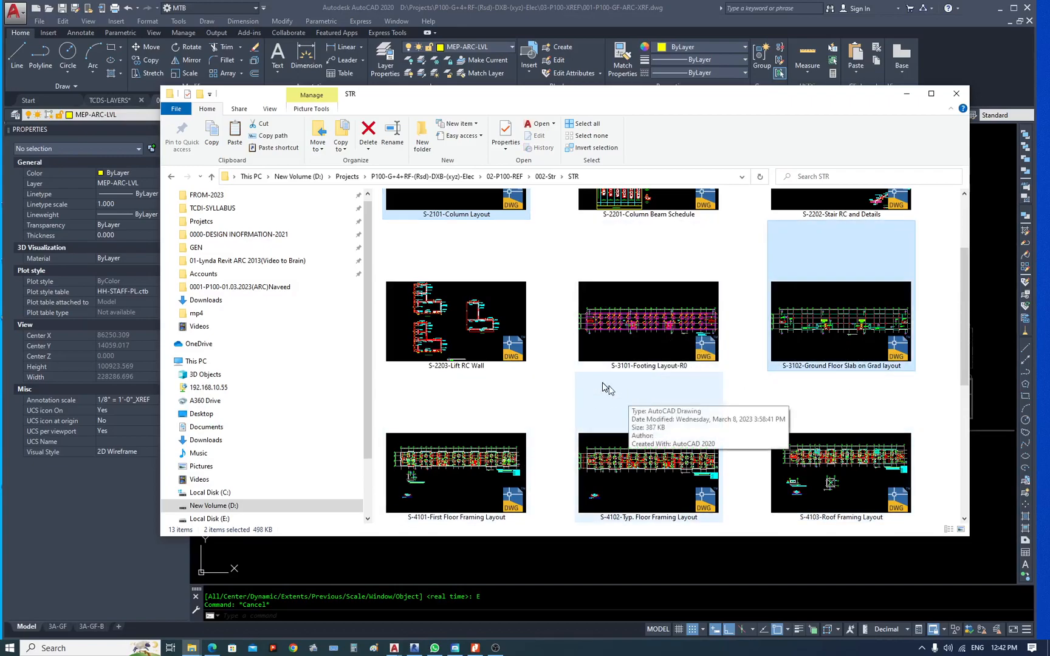
{"action": "scroll", "coordinate": [593, 389], "scroll_direction": "up", "scroll_amount": 2}
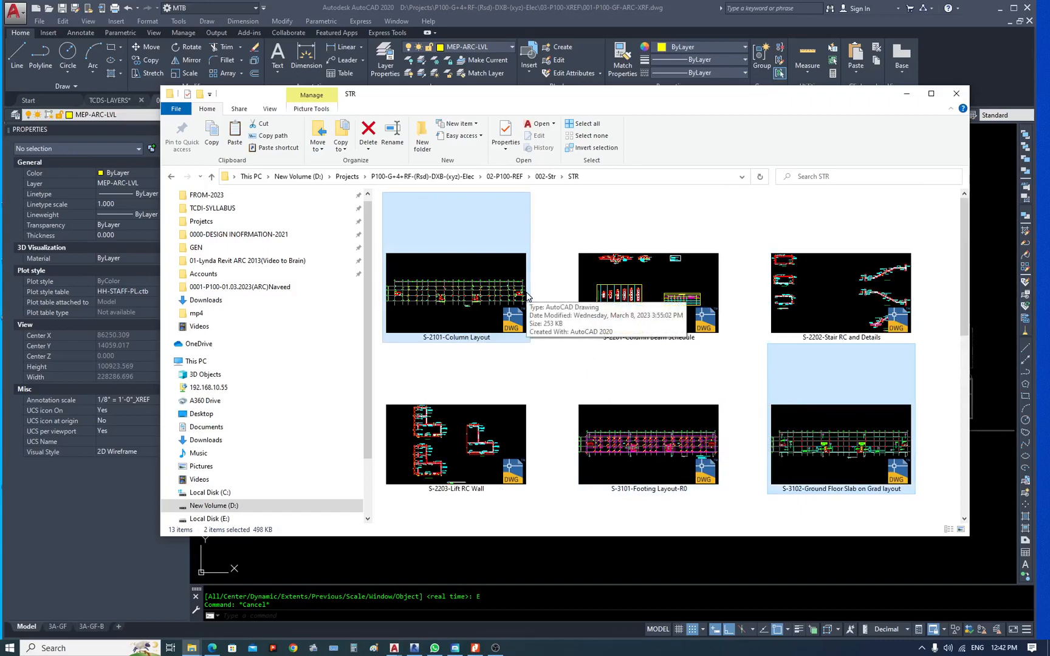
{"action": "key", "text": "Return"}
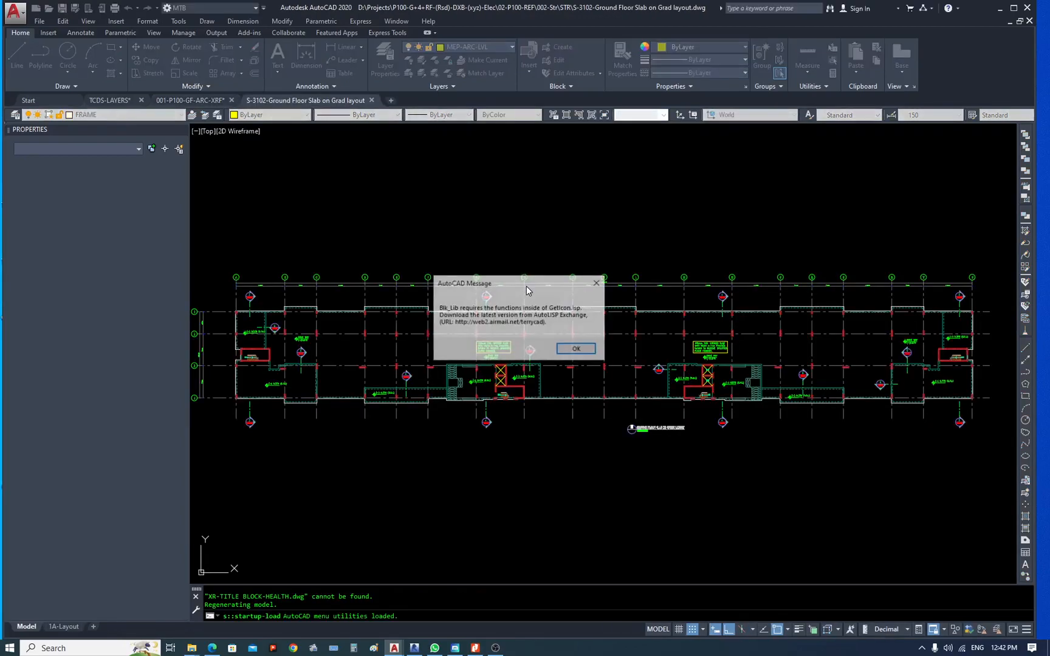
{"action": "left_click", "coordinate": [593, 348]}
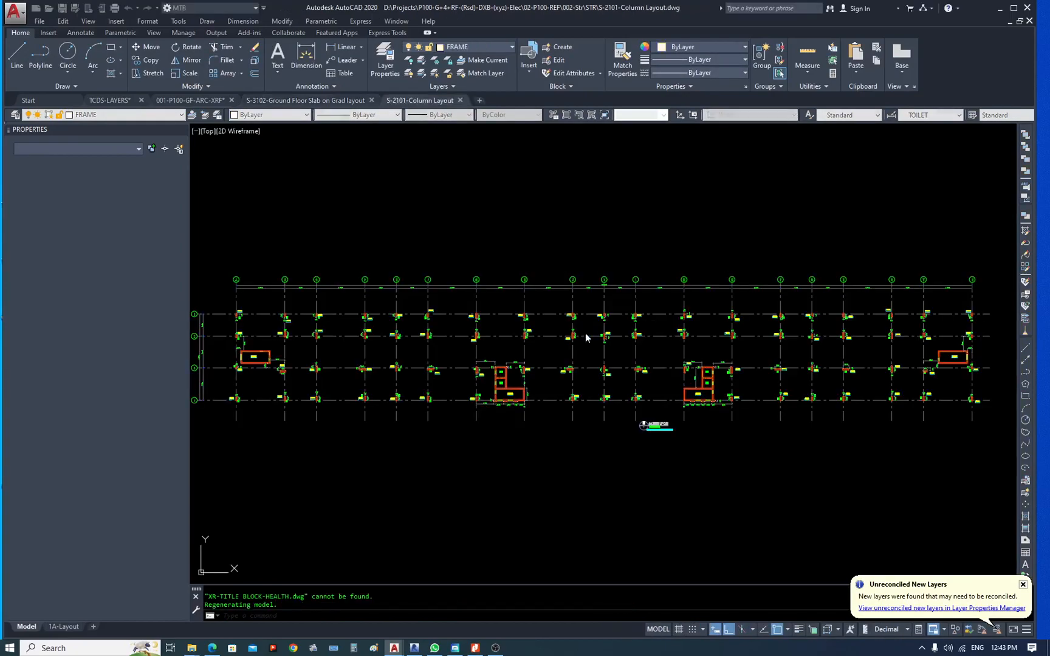
{"action": "left_click", "coordinate": [585, 347]}
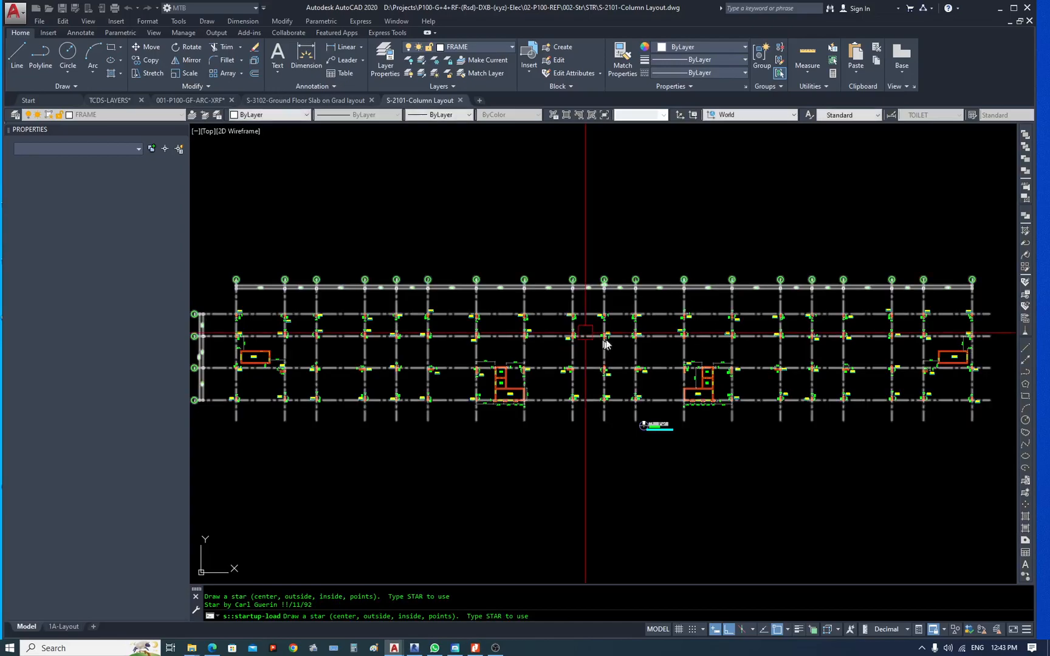
Examine the red and yellow outlines and dimensions of column C1 on grid A, and close the unreconciled layers notice.
{"action": "middle_click_drag", "start_coordinate": [530, 323], "coordinate": [577, 321]}
{"action": "scroll", "coordinate": [577, 320], "scroll_direction": "up", "scroll_amount": 12}
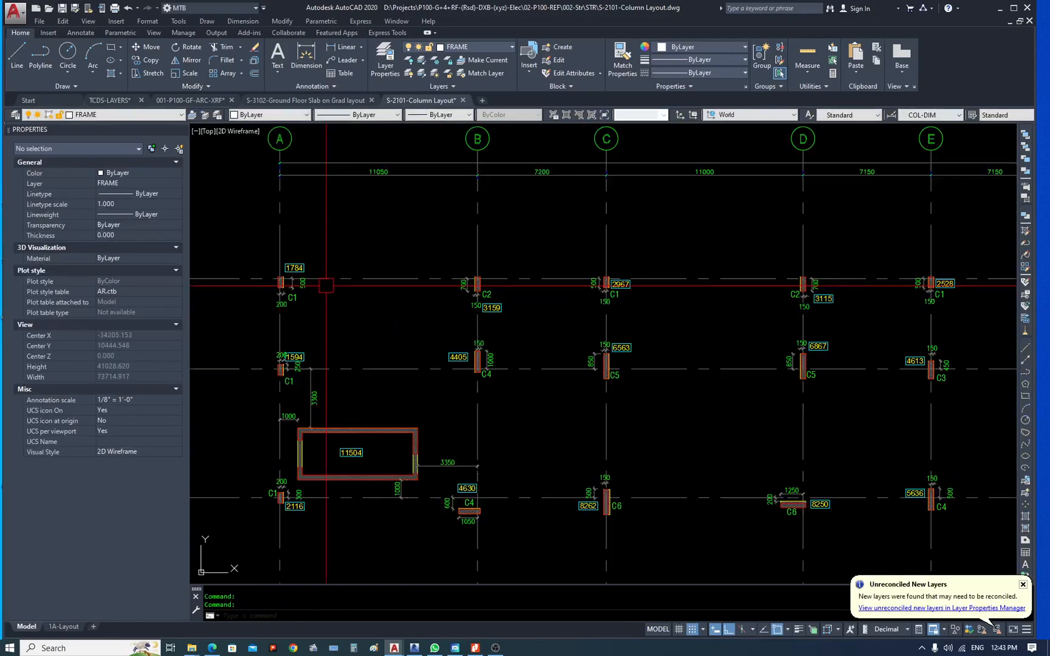
{"action": "scroll", "coordinate": [357, 197], "scroll_direction": "up", "scroll_amount": 6}
{"action": "scroll", "coordinate": [422, 246], "scroll_direction": "down", "scroll_amount": 5}
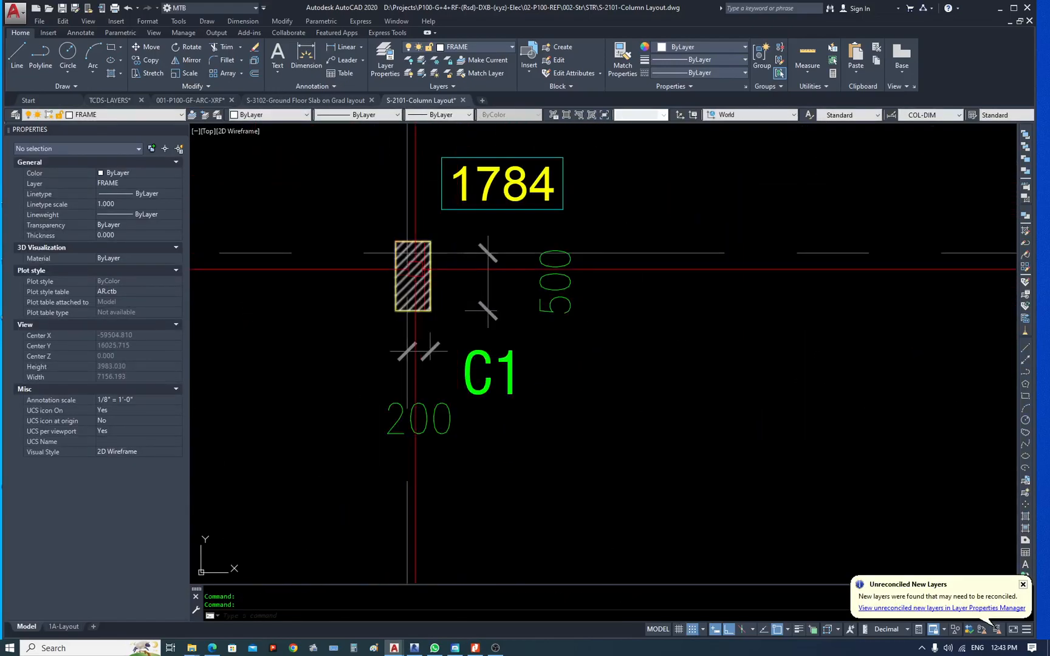
{"action": "scroll", "coordinate": [433, 249], "scroll_direction": "up", "scroll_amount": 5}
{"action": "scroll", "coordinate": [438, 255], "scroll_direction": "up", "scroll_amount": 4}
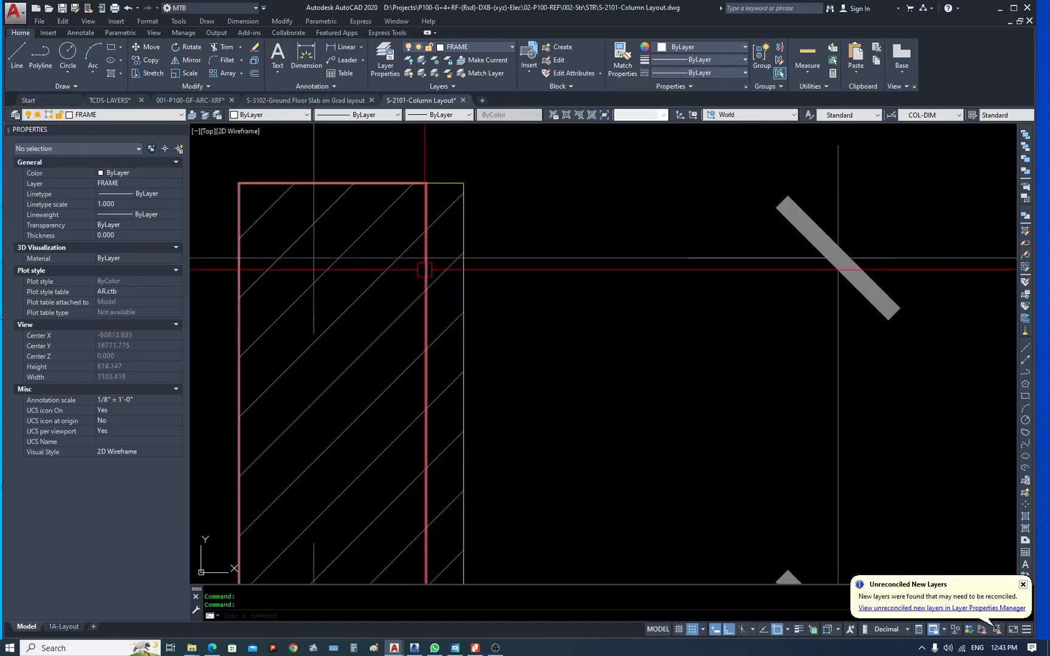
{"action": "scroll", "coordinate": [456, 281], "scroll_direction": "down", "scroll_amount": 6}
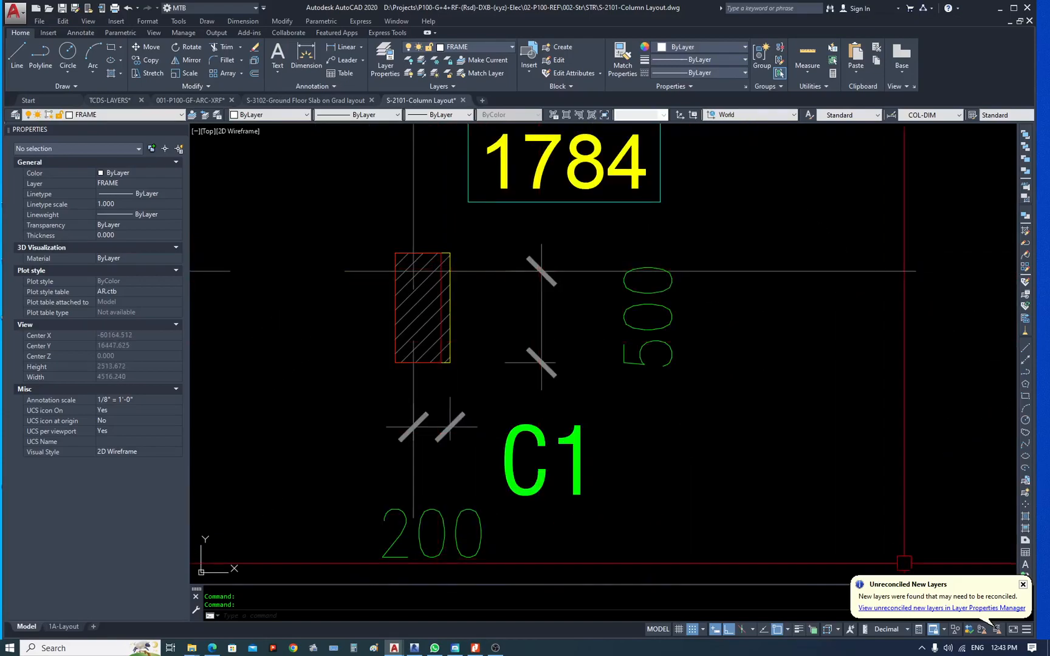
{"action": "left_click", "coordinate": [1023, 585]}
{"action": "scroll", "coordinate": [366, 225], "scroll_direction": "down", "scroll_amount": 12}
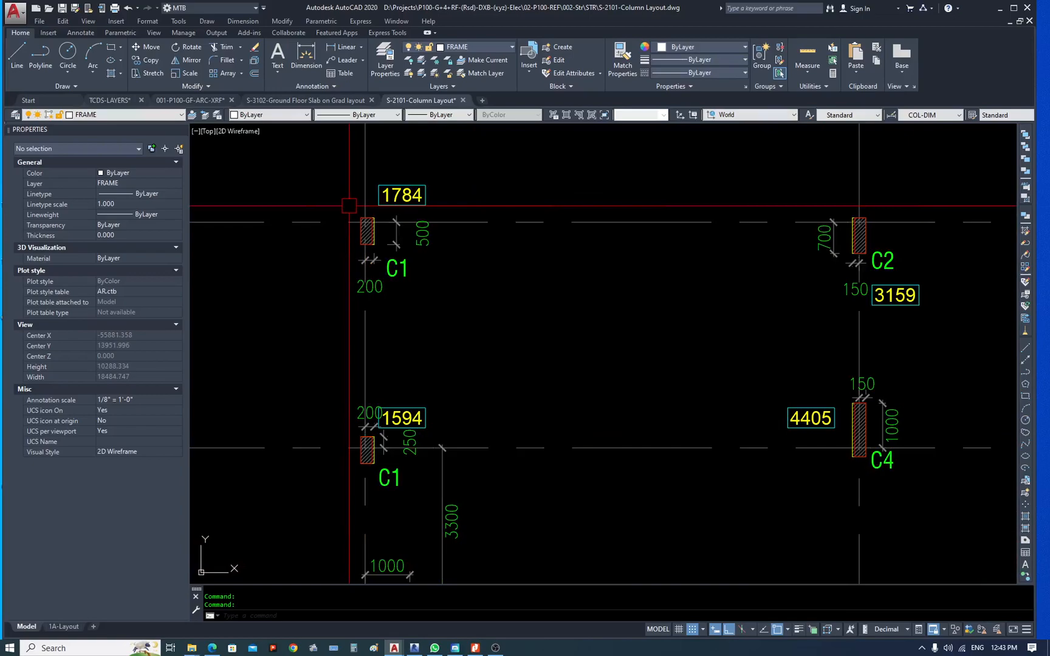
Open the 1A-Layout sheet of the column layout and bring its legend and notes area into view.
{"action": "left_click", "coordinate": [67, 626]}
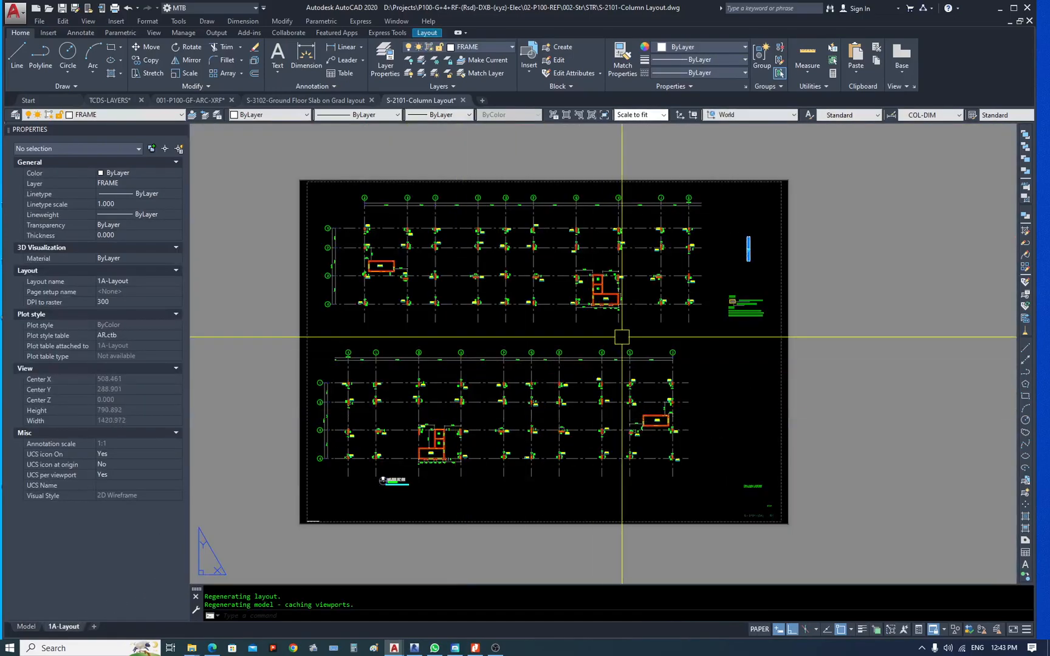
{"action": "scroll", "coordinate": [708, 414], "scroll_direction": "up", "scroll_amount": 4}
{"action": "middle_click_drag", "start_coordinate": [653, 356], "coordinate": [595, 536]}
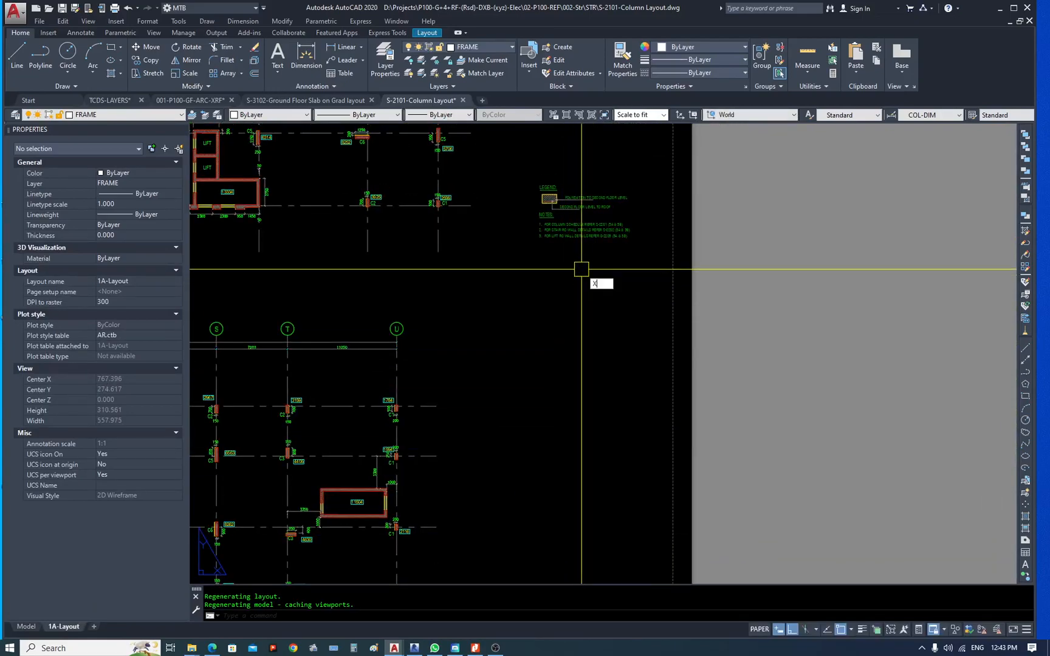
List the external references with XREF, inspect the saved path of XR-TITLE BLOCK-HEALTH, and close the list.
{"action": "type", "text": "R"}
{"action": "key", "text": "Return"}
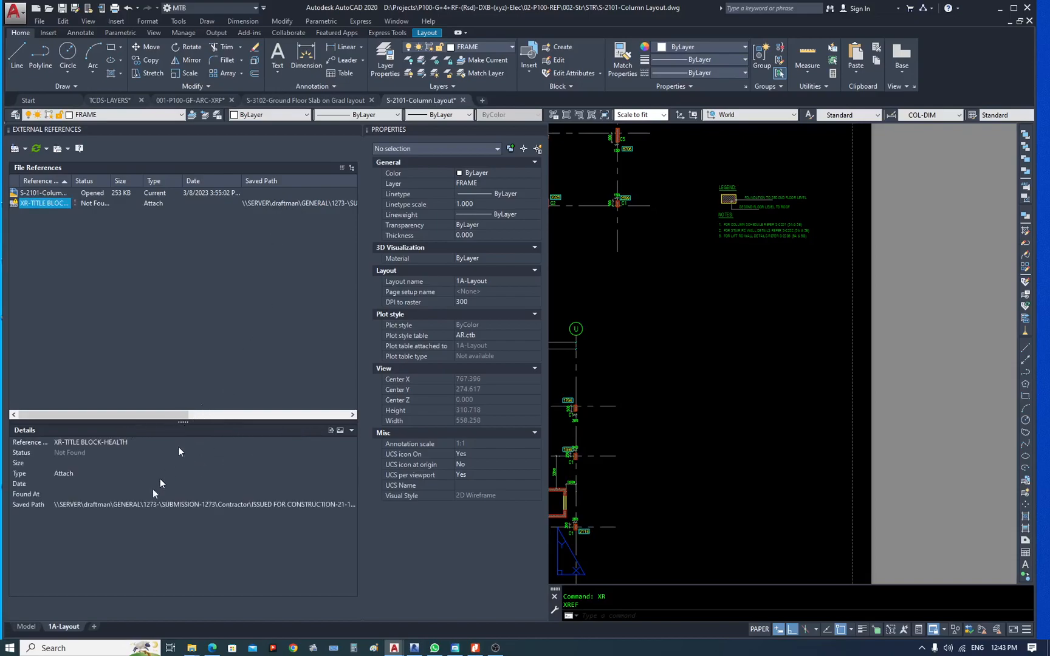
{"action": "left_click", "coordinate": [331, 505]}
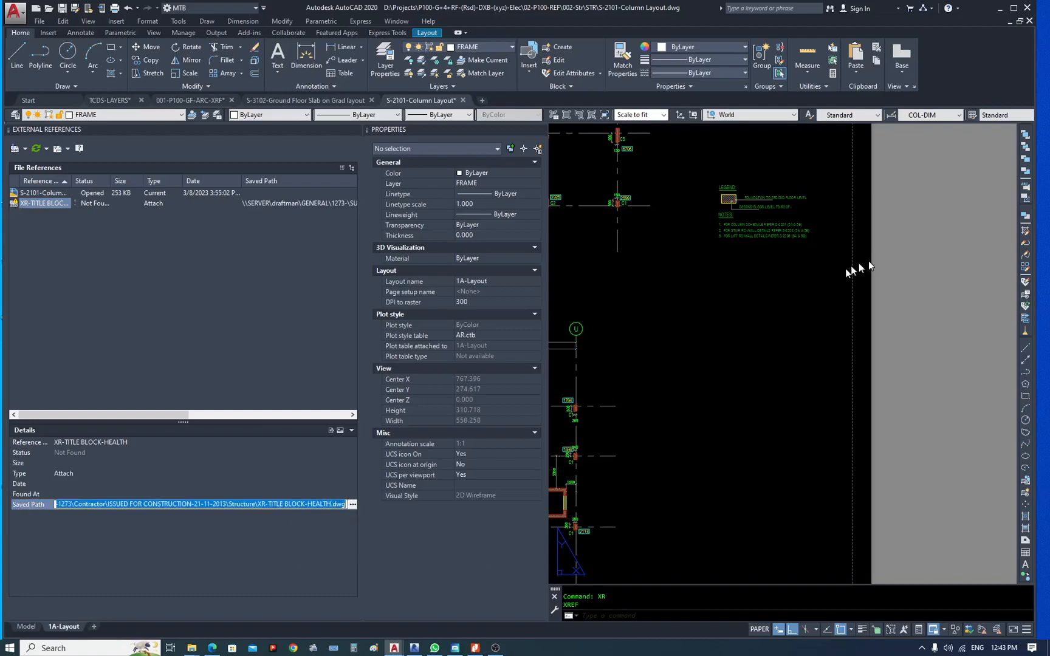
{"action": "left_click", "coordinate": [356, 130]}
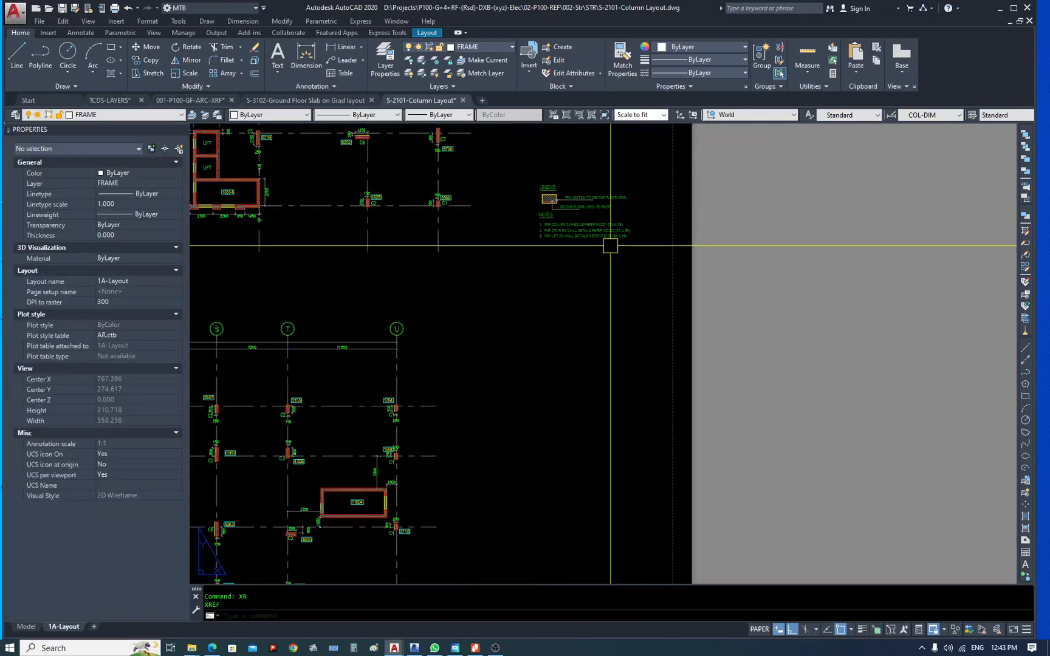
Examine the sheet's legend for the column outlines and the notes on column, stair and lift wall details.
{"action": "scroll", "coordinate": [609, 243], "scroll_direction": "up", "scroll_amount": 6}
{"action": "scroll", "coordinate": [540, 304], "scroll_direction": "down", "scroll_amount": 1}
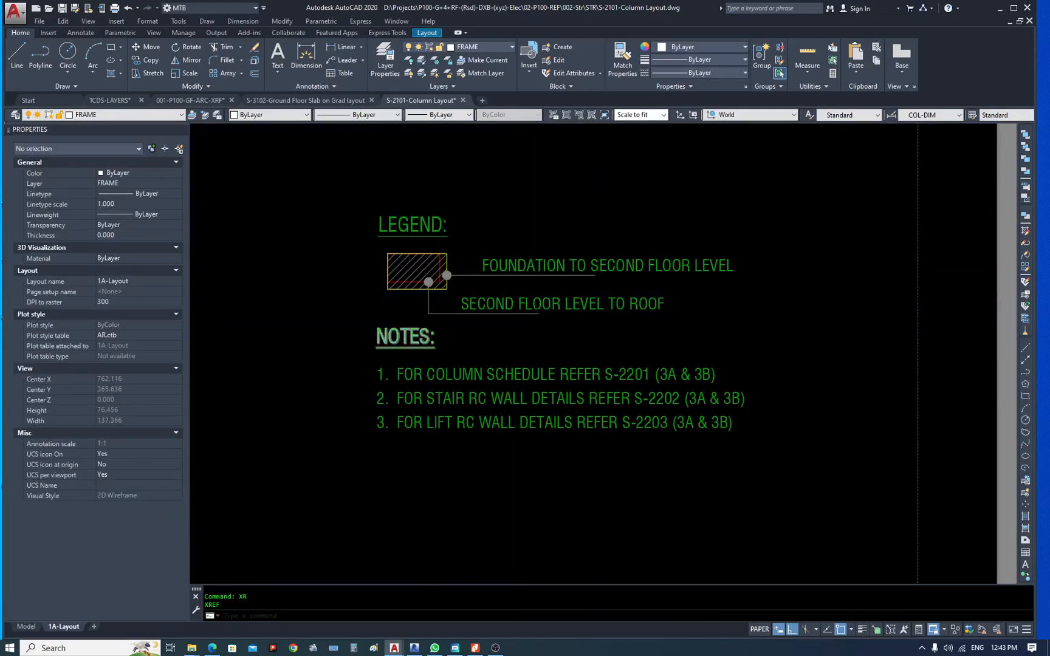
{"action": "scroll", "coordinate": [445, 335], "scroll_direction": "up", "scroll_amount": 4}
{"action": "scroll", "coordinate": [569, 276], "scroll_direction": "down", "scroll_amount": 2}
{"action": "scroll", "coordinate": [569, 246], "scroll_direction": "down", "scroll_amount": 1}
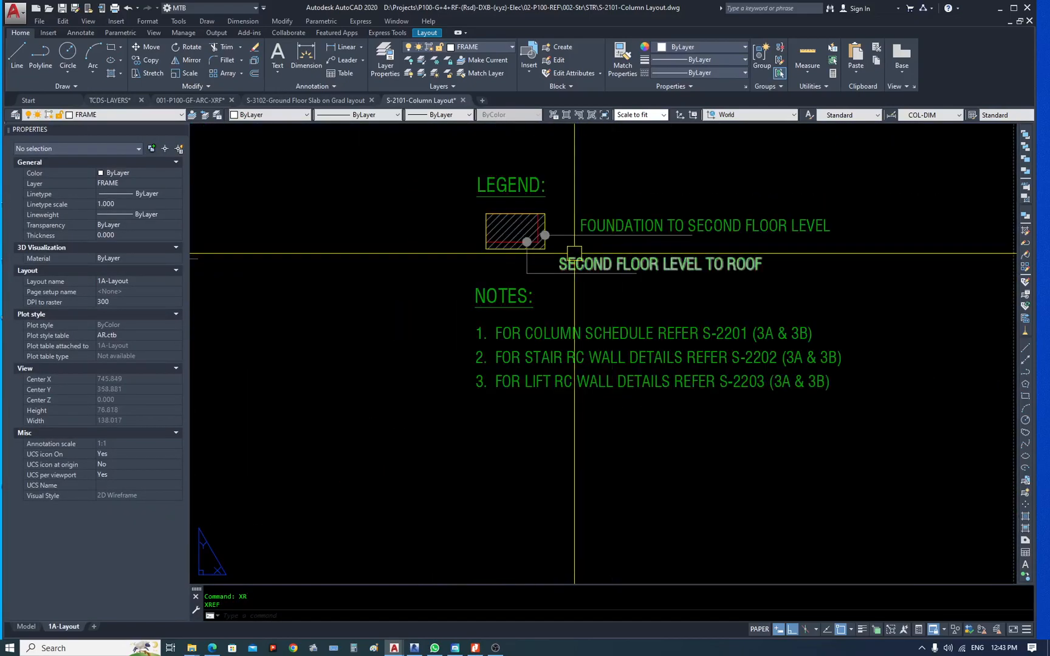
{"action": "scroll", "coordinate": [445, 315], "scroll_direction": "up", "scroll_amount": 4}
{"action": "scroll", "coordinate": [446, 314], "scroll_direction": "down", "scroll_amount": 2}
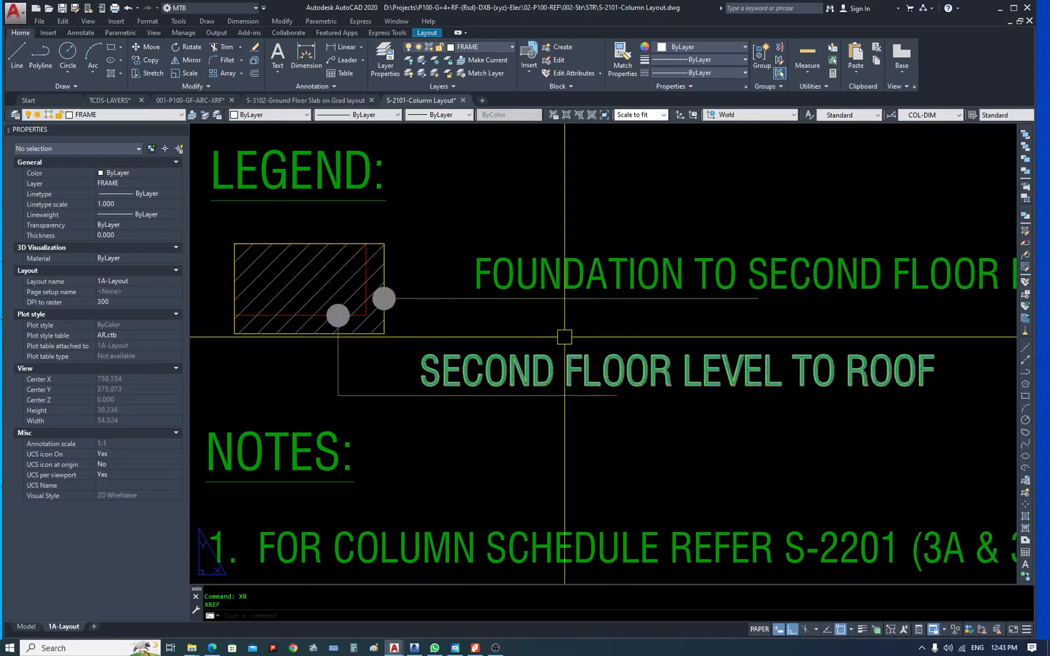
{"action": "scroll", "coordinate": [514, 323], "scroll_direction": "down", "scroll_amount": 2}
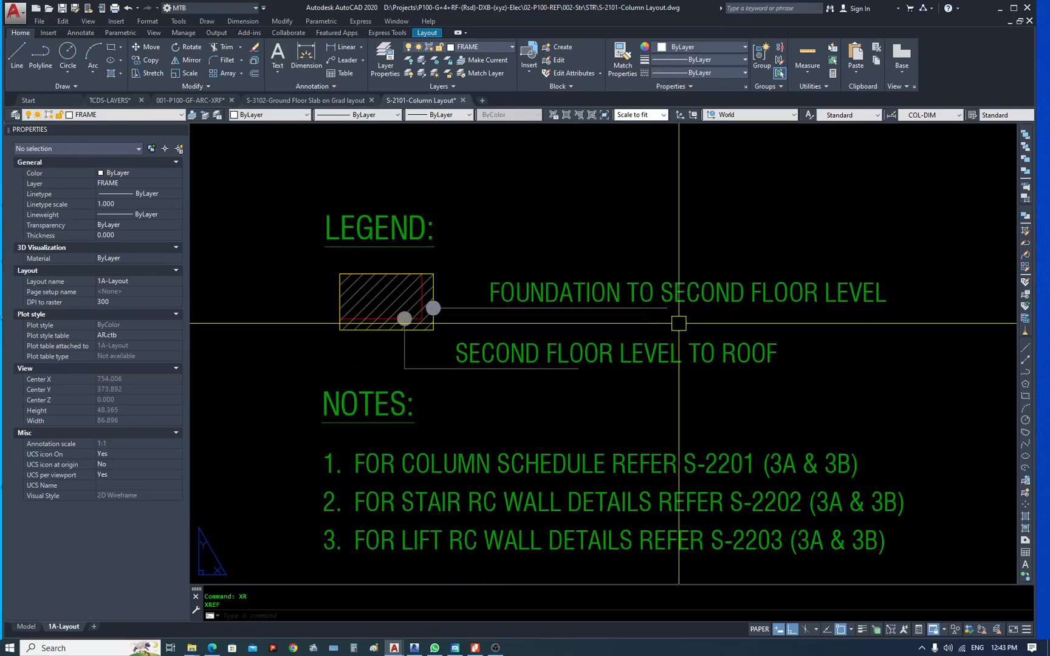
Examine the legend's column outlines against columns C1 and C5 on the sheet, and look over the rest of the 1A-Layout sheet.
{"action": "scroll", "coordinate": [419, 268], "scroll_direction": "up", "scroll_amount": 2}
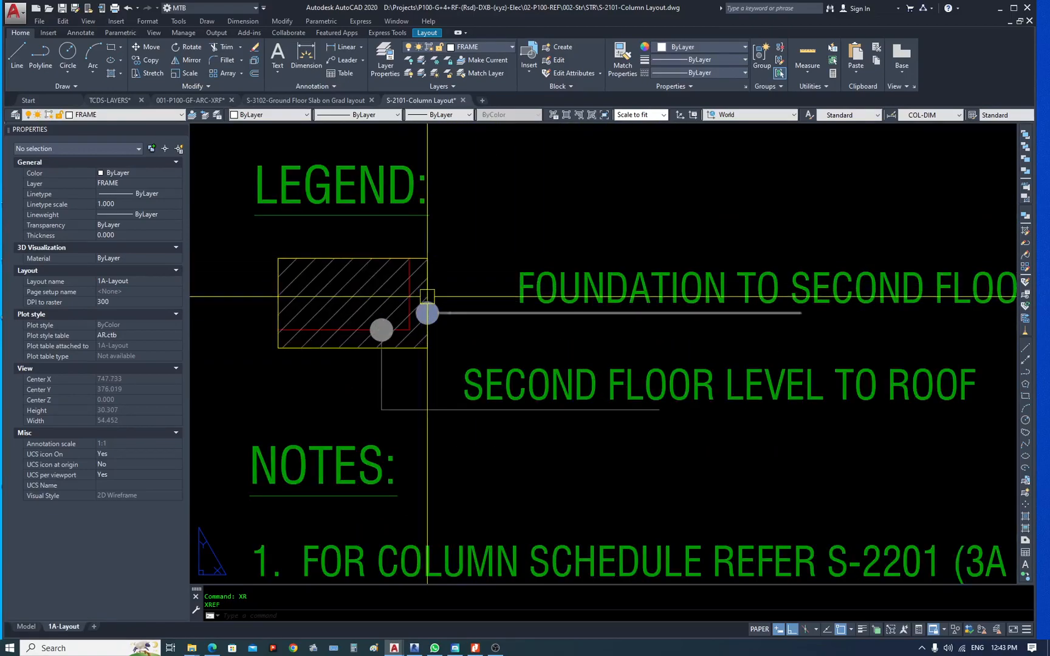
{"action": "scroll", "coordinate": [449, 243], "scroll_direction": "down", "scroll_amount": 4}
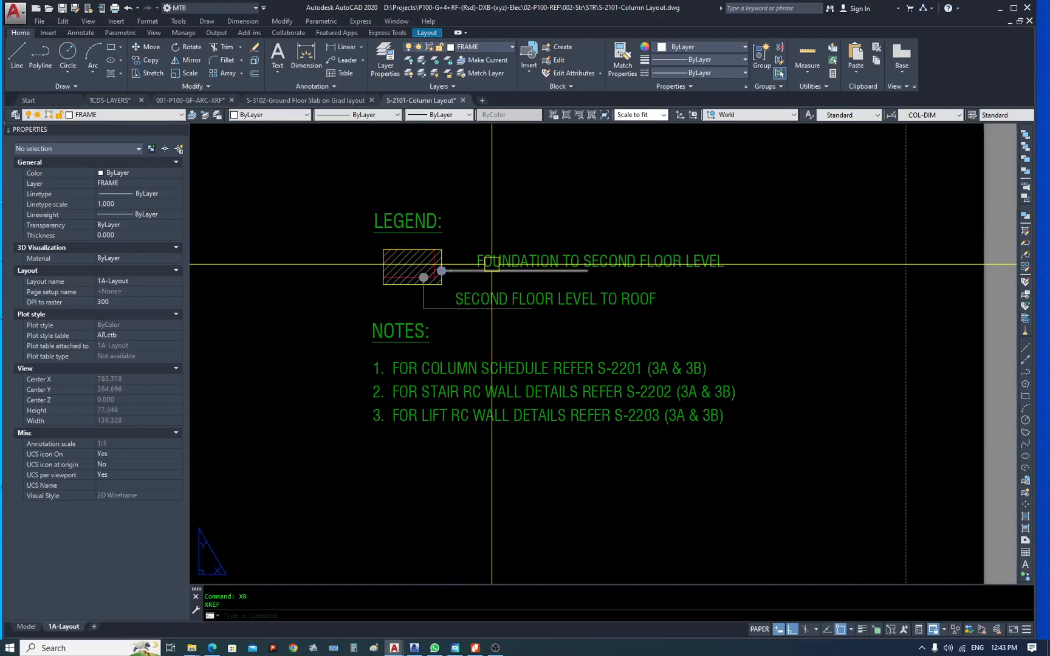
{"action": "mouse_move", "coordinate": [491, 263]}
{"action": "middle_mouse_down"}
{"action": "mouse_move", "coordinate": [530, 324]}
{"action": "mouse_move", "coordinate": [610, 353]}
{"action": "middle_mouse_up"}
{"action": "scroll", "coordinate": [491, 285], "scroll_direction": "down", "scroll_amount": 6}
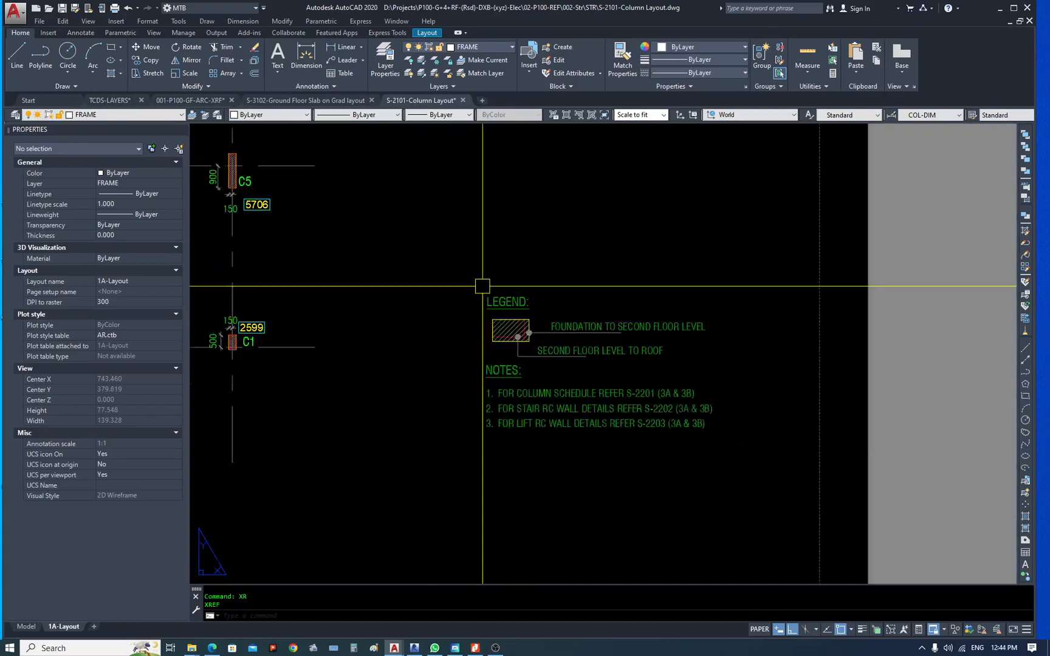
{"action": "scroll", "coordinate": [459, 282], "scroll_direction": "up", "scroll_amount": 4}
{"action": "scroll", "coordinate": [406, 308], "scroll_direction": "up", "scroll_amount": 2}
{"action": "middle_click_drag", "start_coordinate": [406, 307], "coordinate": [594, 400]}
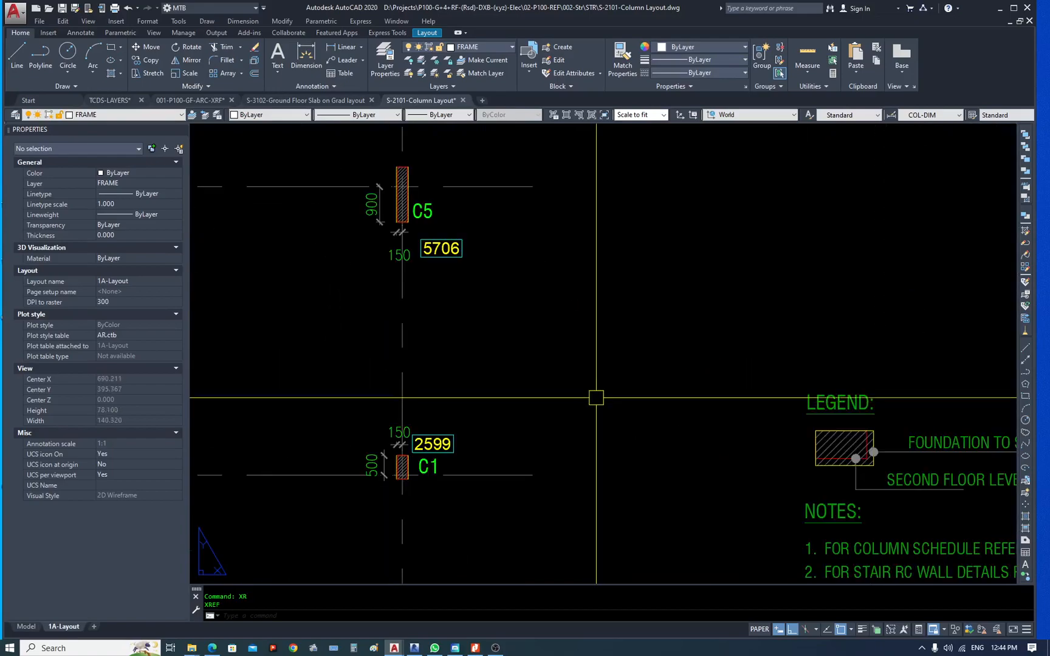
{"action": "scroll", "coordinate": [499, 422], "scroll_direction": "down", "scroll_amount": 10}
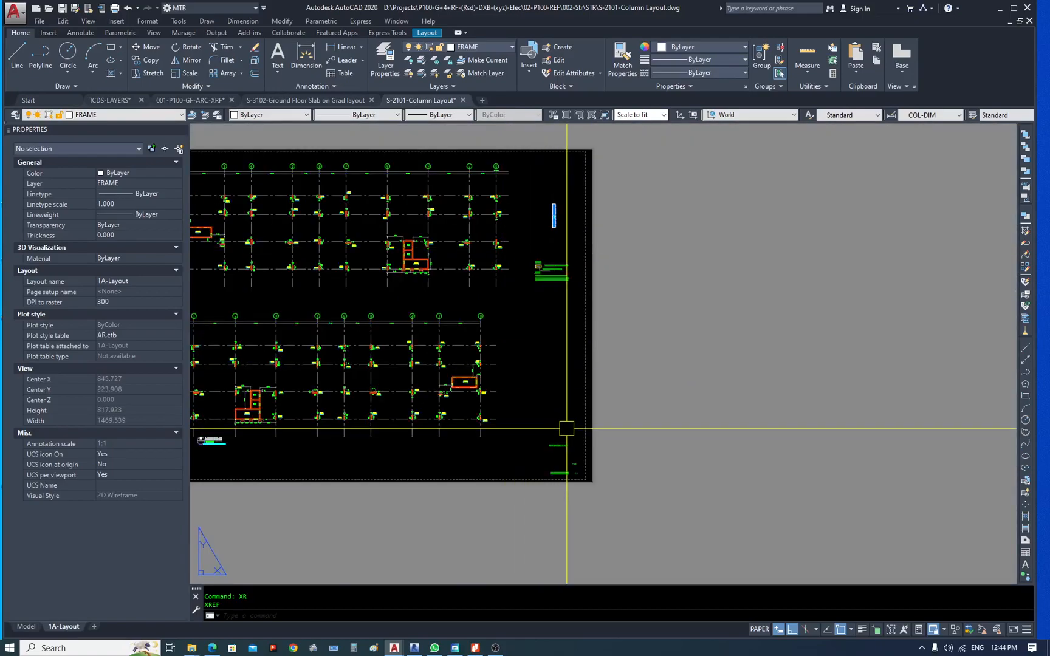
{"action": "scroll", "coordinate": [568, 428], "scroll_direction": "up", "scroll_amount": 6}
{"action": "middle_click_drag", "start_coordinate": [555, 457], "coordinate": [876, 410]}
{"action": "scroll", "coordinate": [882, 413], "scroll_direction": "down", "scroll_amount": 4}
{"action": "middle_click_drag", "start_coordinate": [393, 283], "coordinate": [700, 451]}
{"action": "middle_click_drag", "start_coordinate": [569, 307], "coordinate": [280, 351]}
{"action": "middle_click_drag", "start_coordinate": [454, 370], "coordinate": [233, 356]}
{"action": "scroll", "coordinate": [630, 350], "scroll_direction": "up", "scroll_amount": 6}
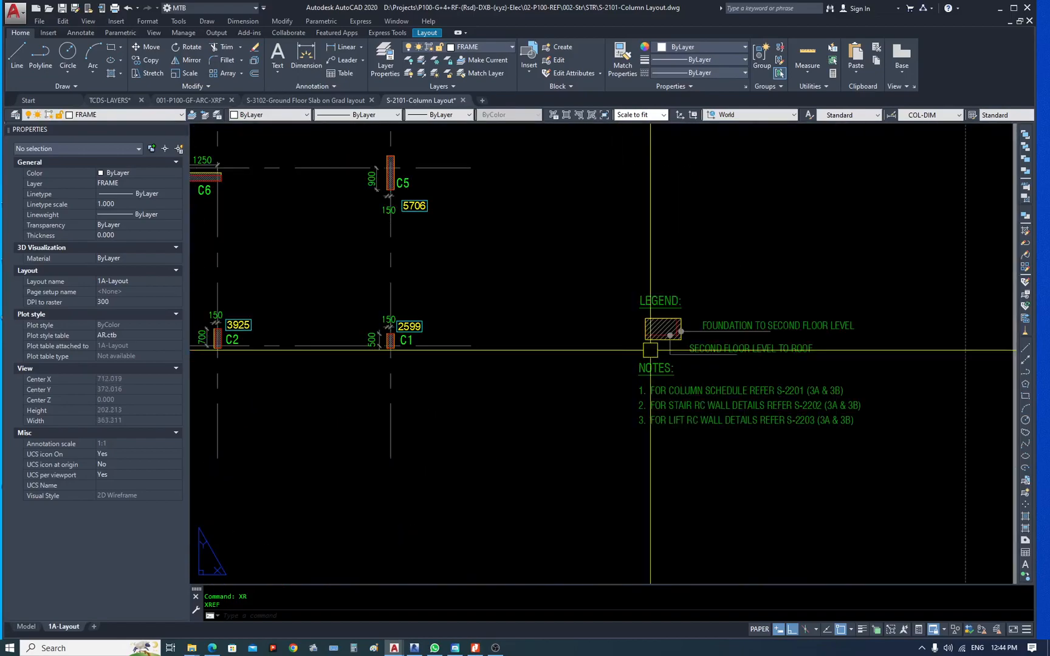
Copy the sheet's legend title, column symbol and two floor-level labels to the clipboard with a base point.
{"action": "scroll", "coordinate": [629, 350], "scroll_direction": "up", "scroll_amount": 6}
{"action": "key", "text": "Escape"}
{"action": "key", "text": "ctrl+shift+c"}
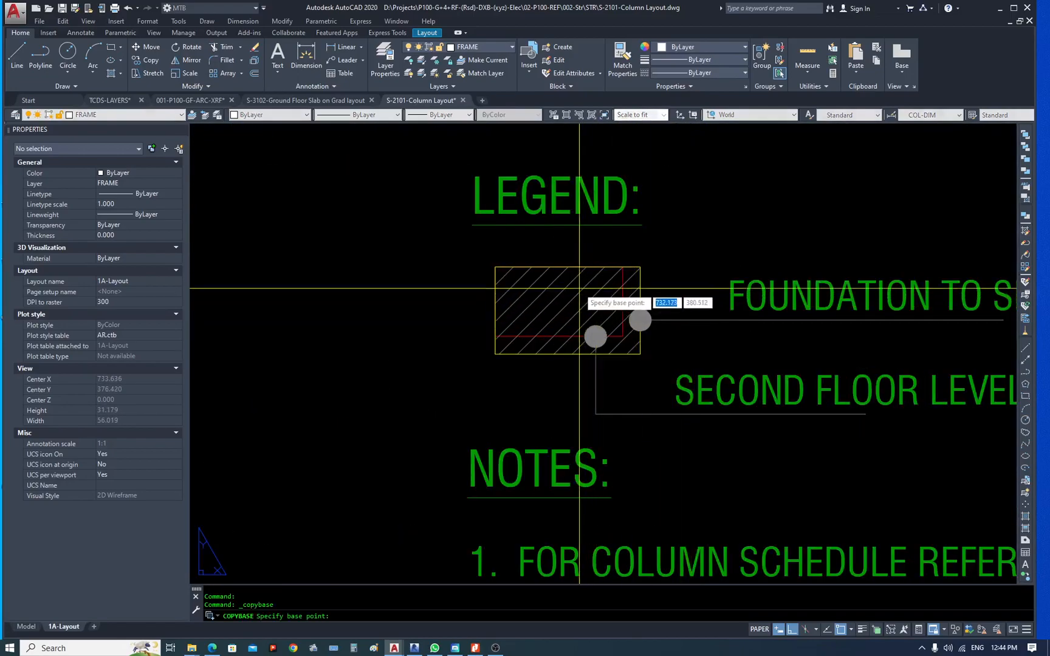
{"action": "left_click", "coordinate": [580, 290]}
{"action": "scroll", "coordinate": [631, 277], "scroll_direction": "down", "scroll_amount": 2}
{"action": "left_click", "coordinate": [802, 263]}
{"action": "left_click", "coordinate": [544, 345]}
{"action": "left_click", "coordinate": [738, 246]}
{"action": "left_click", "coordinate": [500, 345]}
{"action": "key", "text": "Escape"}
Switch to model space by setting TILEMODE to 1 and paste the copied legend in the empty area below the column grid.
{"action": "type", "text": "TM"}
{"action": "key", "text": "Return"}
{"action": "type", "text": "1"}
{"action": "key", "text": "Return"}
{"action": "key", "text": "ctrl+v"}
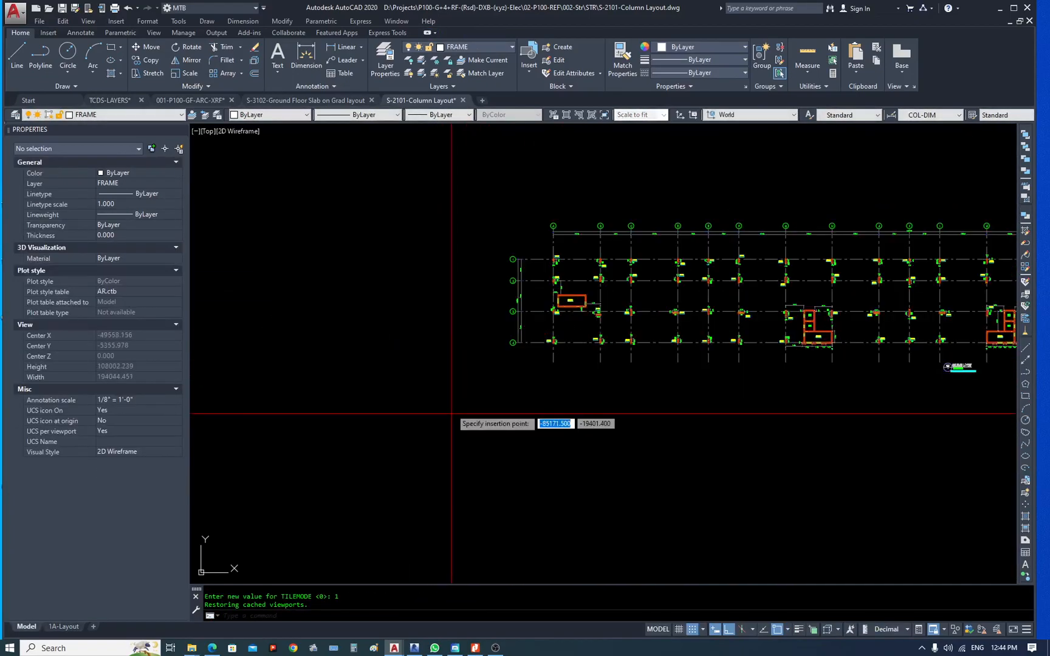
{"action": "scroll", "coordinate": [499, 391], "scroll_direction": "up", "scroll_amount": 2}
{"action": "key", "text": "Escape"}
{"action": "key", "text": "Escape"}
Scale the pasted legend in model space by a factor of 100.
{"action": "type", "text": "sc"}
{"action": "key", "text": "Return"}
{"action": "left_click", "coordinate": [501, 365]}
{"action": "left_click", "coordinate": [422, 417]}
{"action": "key", "text": "Return"}
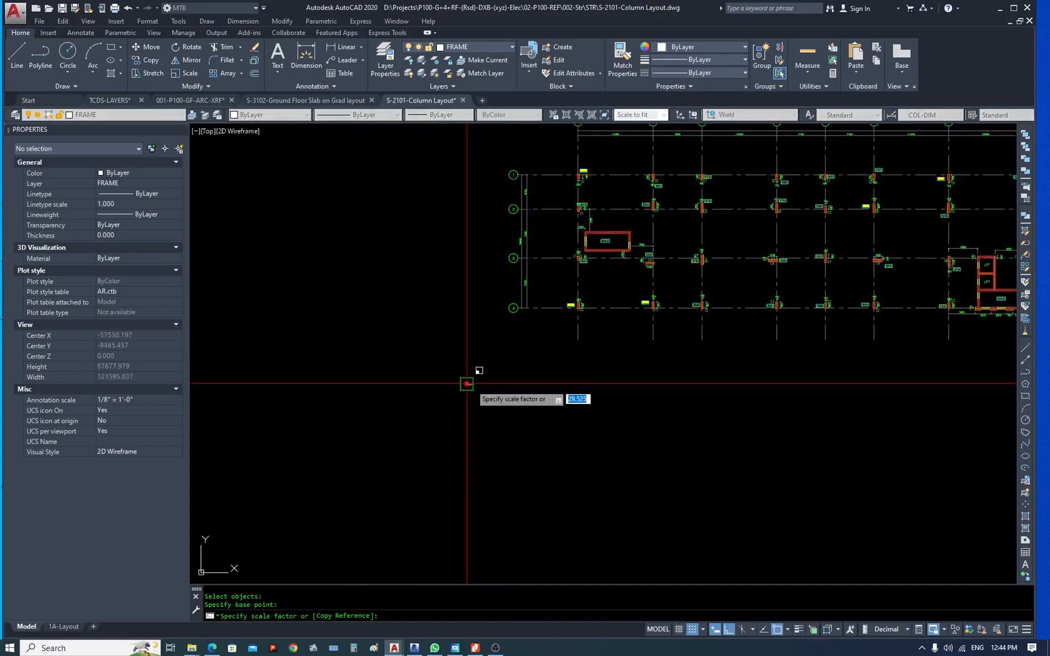
{"action": "type", "text": "100"}
{"action": "key", "text": "Return"}
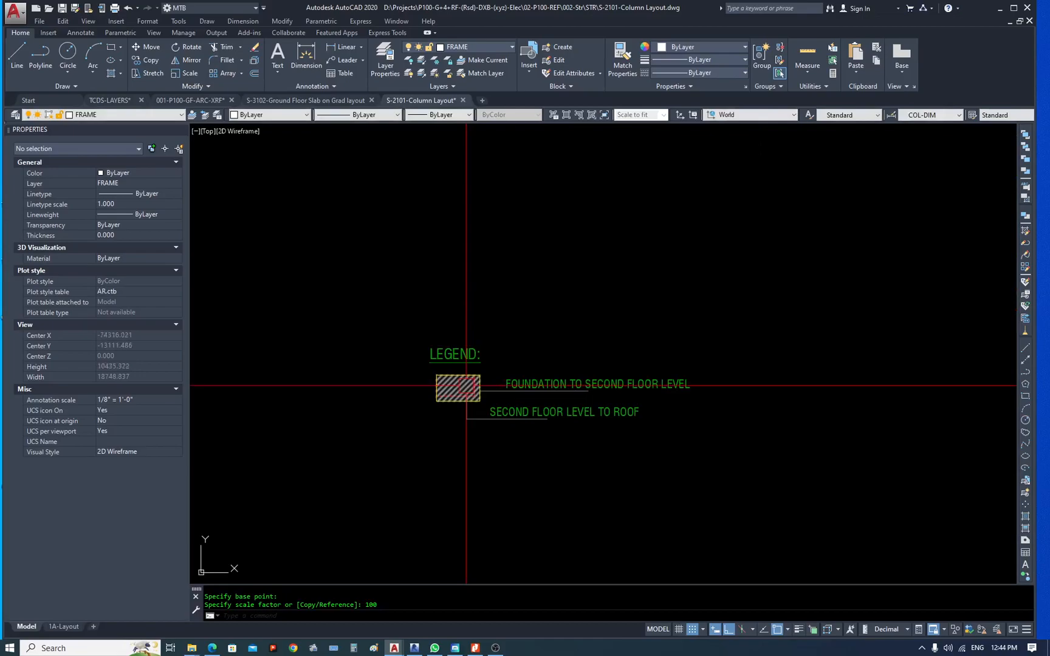
Look over the enlarged legend and the column grid from axis A to H in model space.
{"action": "scroll", "coordinate": [465, 365], "scroll_direction": "up", "scroll_amount": 4}
{"action": "scroll", "coordinate": [478, 390], "scroll_direction": "down", "scroll_amount": 7}
{"action": "mouse_move", "coordinate": [787, 382]}
{"action": "middle_mouse_down"}
{"action": "mouse_move", "coordinate": [768, 396]}
{"action": "mouse_move", "coordinate": [516, 437]}
{"action": "middle_mouse_up"}
{"action": "scroll", "coordinate": [652, 325], "scroll_direction": "down", "scroll_amount": 2}
{"action": "scroll", "coordinate": [652, 325], "scroll_direction": "up", "scroll_amount": 6}
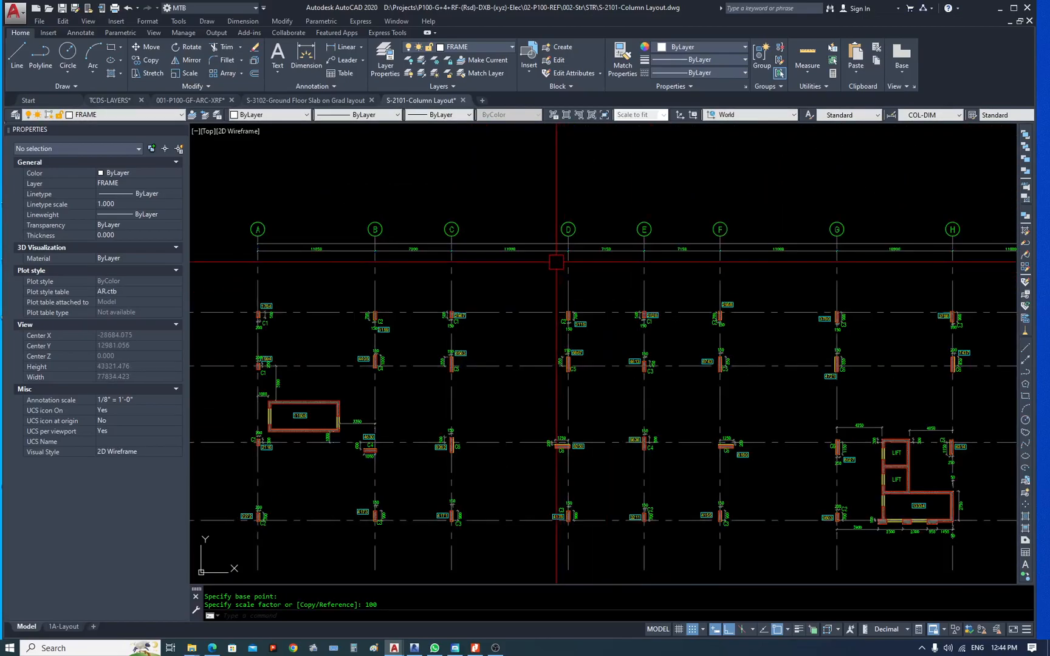
{"action": "scroll", "coordinate": [565, 265], "scroll_direction": "down", "scroll_amount": 2}
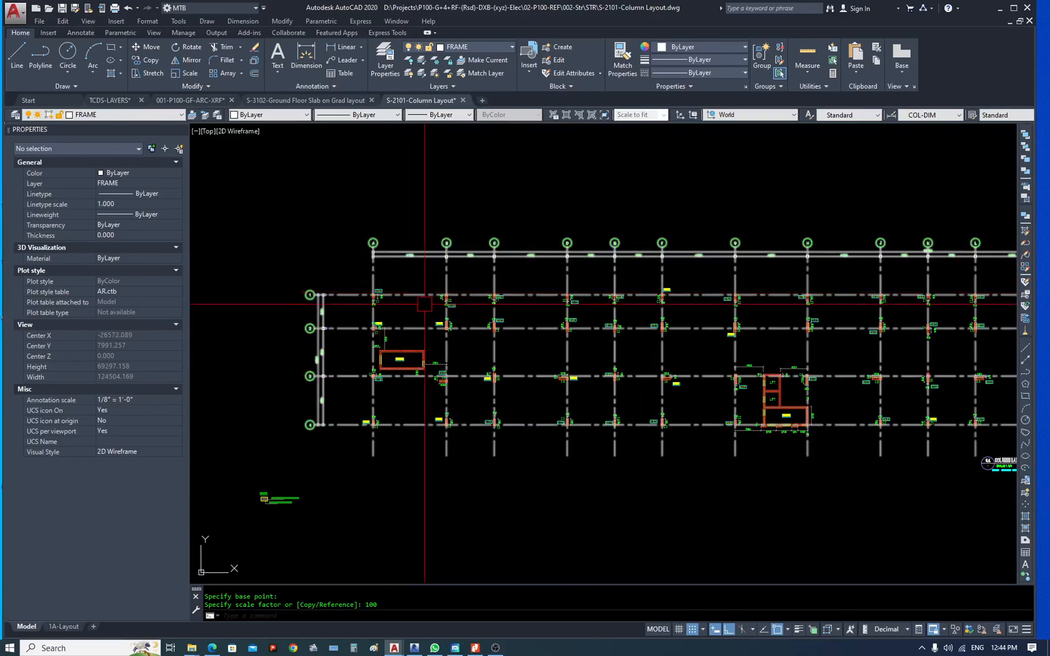
Examine column C1 at grid A-1, select its label to inspect the text properties, and compare the neighbouring columns.
{"action": "scroll", "coordinate": [386, 326], "scroll_direction": "up", "scroll_amount": 6}
{"action": "scroll", "coordinate": [333, 212], "scroll_direction": "up", "scroll_amount": 12}
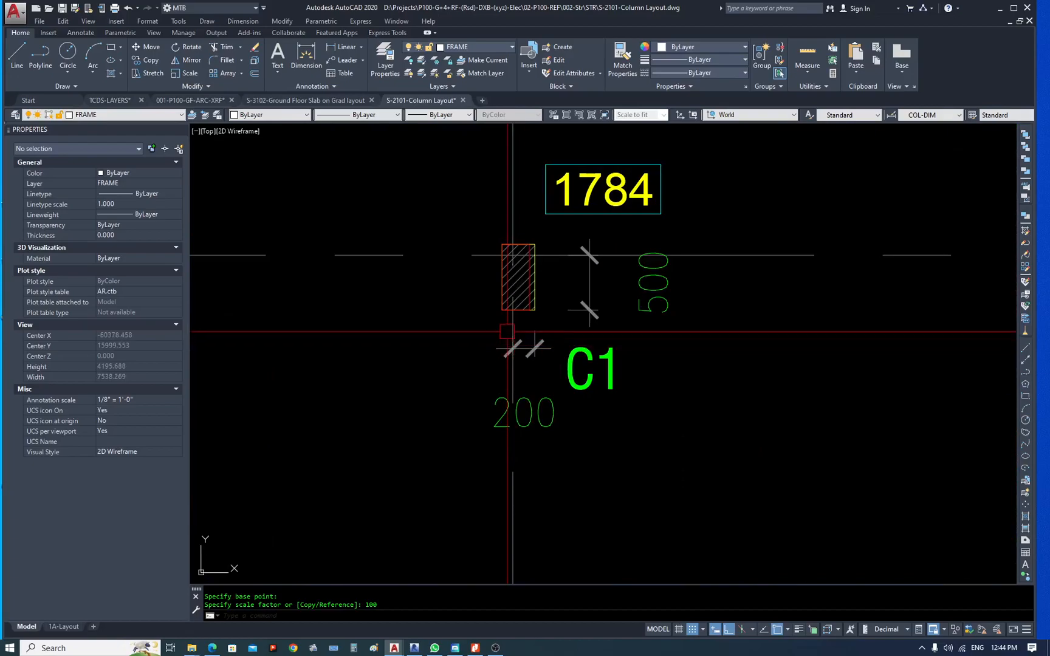
{"action": "left_click", "coordinate": [591, 358]}
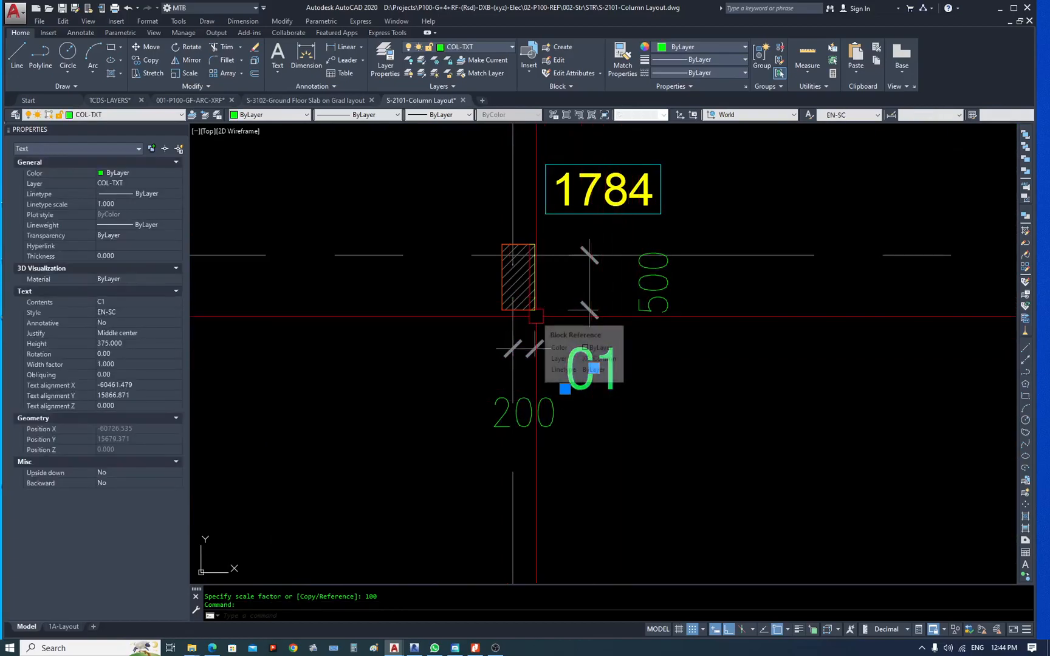
{"action": "scroll", "coordinate": [384, 243], "scroll_direction": "down", "scroll_amount": 6}
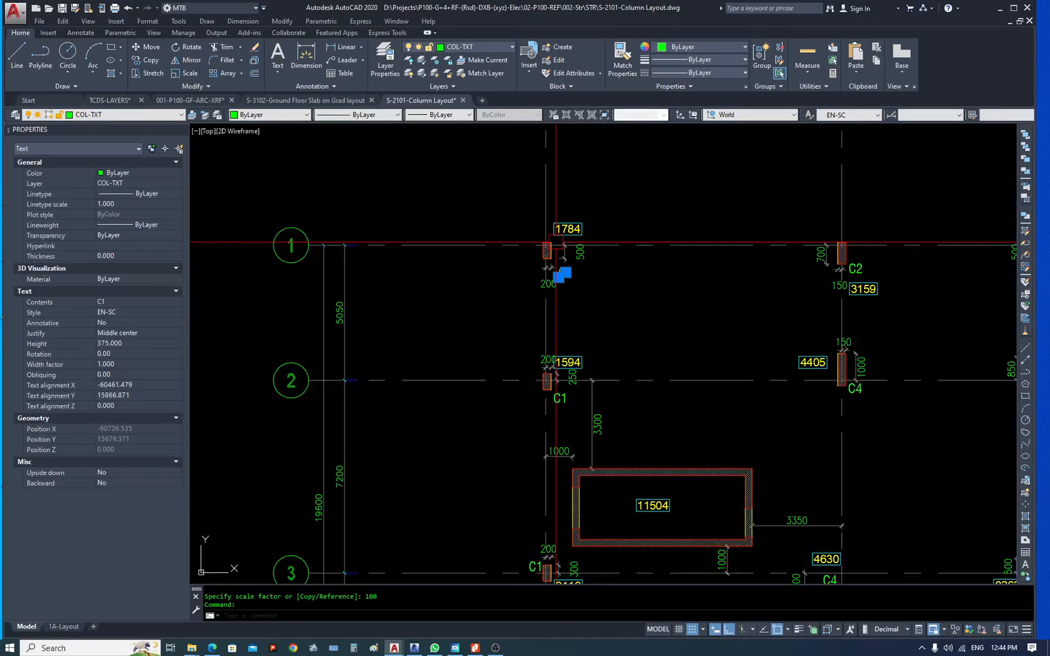
{"action": "scroll", "coordinate": [515, 260], "scroll_direction": "down", "scroll_amount": 4}
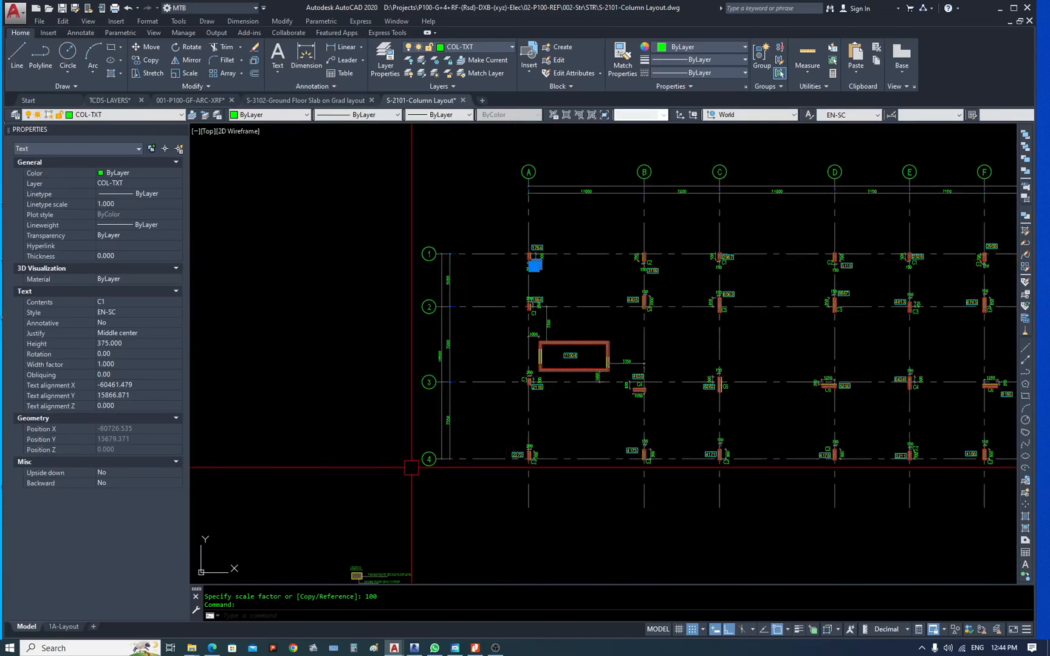
{"action": "middle_click_drag", "start_coordinate": [714, 331], "coordinate": [287, 346]}
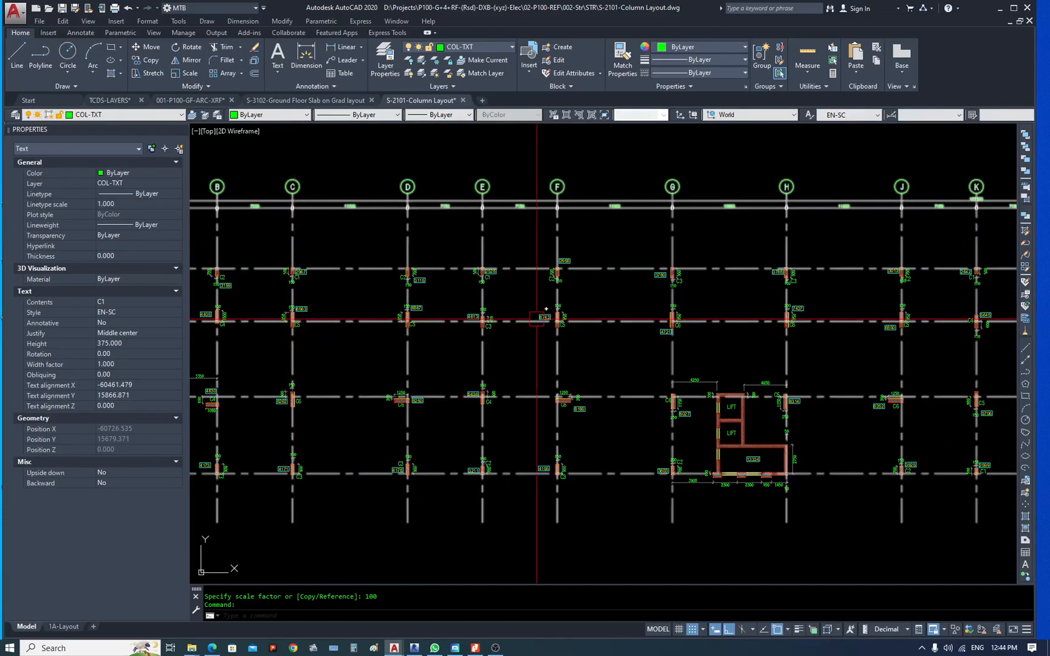
Review the structural drawing files in File Explorer's STR folder and return to the column layout in AutoCAD.
{"action": "mouse_move", "coordinate": [192, 648]}
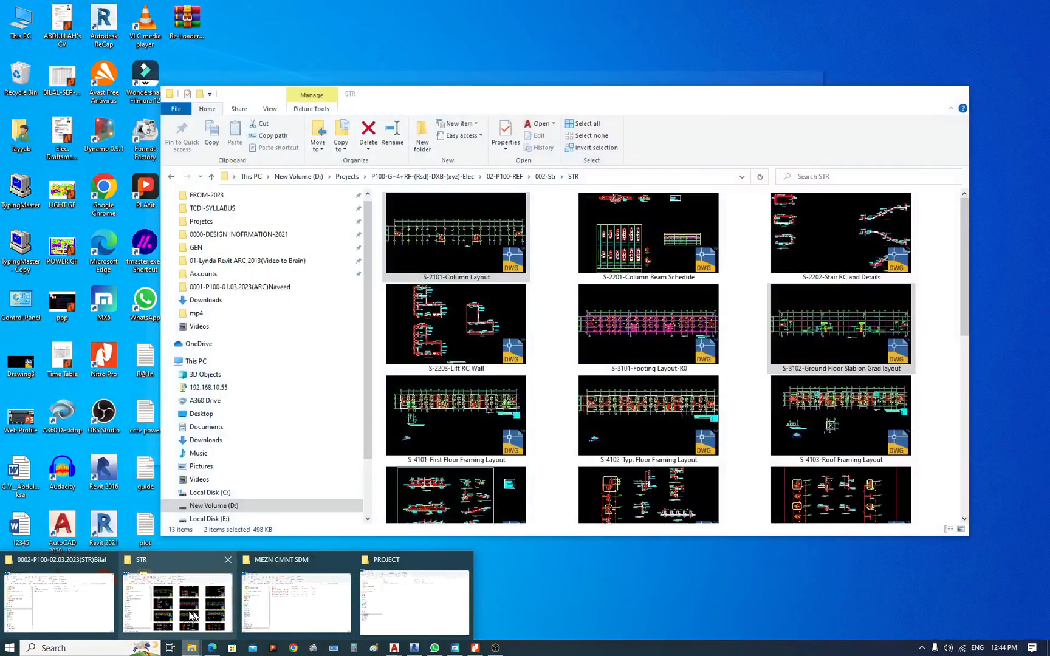
{"action": "left_click", "coordinate": [177, 604]}
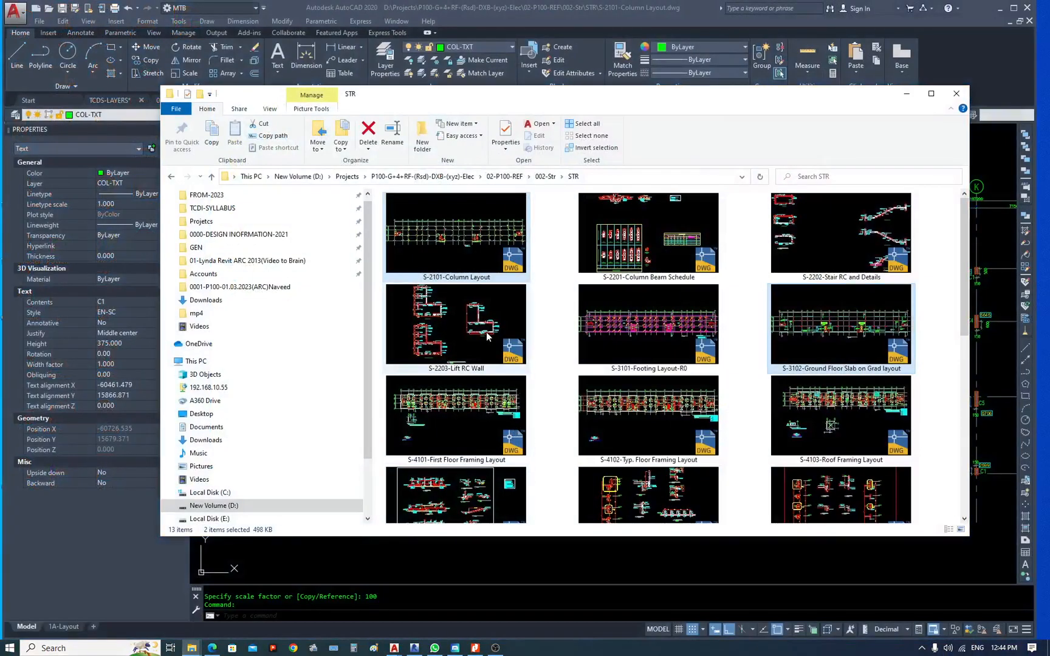
{"action": "scroll", "coordinate": [489, 339], "scroll_direction": "down", "scroll_amount": 3}
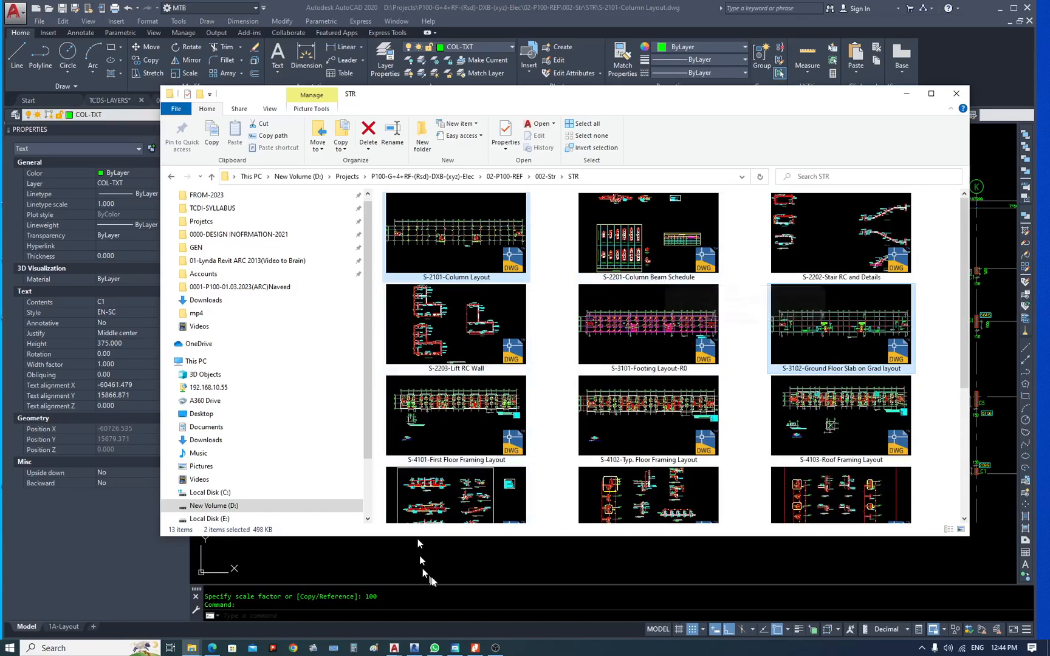
{"action": "left_click", "coordinate": [394, 649]}
Examine columns C2 and C1 on grids B and C, and clear the label selection.
{"action": "middle_click_drag", "start_coordinate": [273, 290], "coordinate": [485, 338]}
{"action": "scroll", "coordinate": [484, 337], "scroll_direction": "up", "scroll_amount": 2}
{"action": "scroll", "coordinate": [419, 327], "scroll_direction": "up", "scroll_amount": 6}
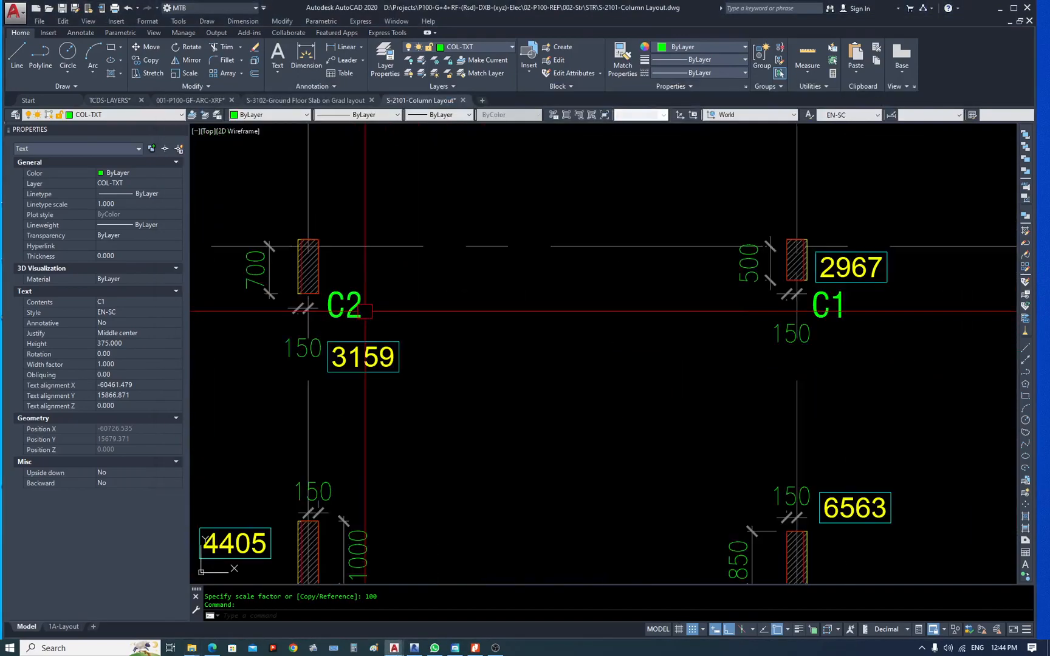
{"action": "key", "text": "Escape"}
{"action": "scroll", "coordinate": [394, 312], "scroll_direction": "down", "scroll_amount": 6}
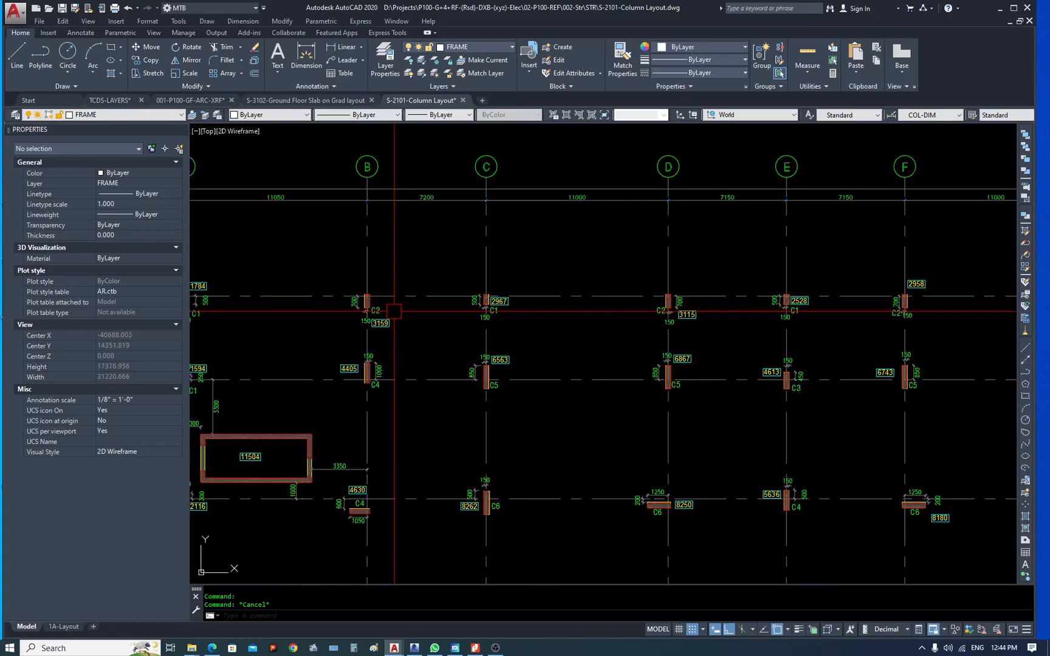
Examine the columns, stair walls and lift walls across the whole column layout, from the far grid axes back to grid A.
{"action": "scroll", "coordinate": [594, 371], "scroll_direction": "down", "scroll_amount": 4}
{"action": "middle_click_drag", "start_coordinate": [809, 430], "coordinate": [461, 422]}
{"action": "middle_click_drag", "start_coordinate": [800, 298], "coordinate": [562, 316]}
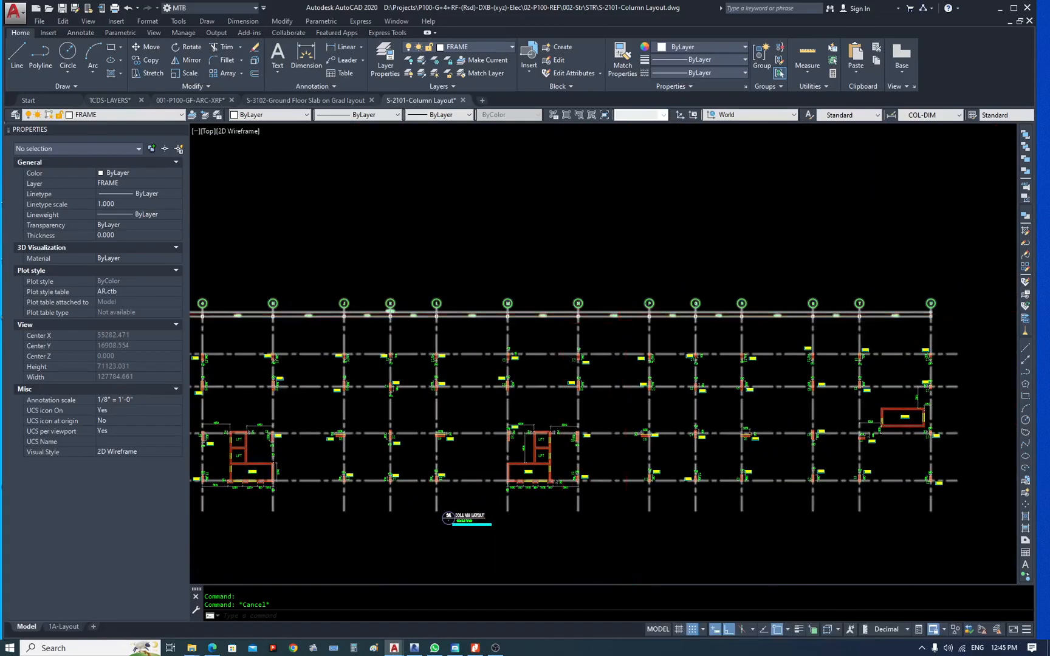
{"action": "scroll", "coordinate": [627, 314], "scroll_direction": "up", "scroll_amount": 4}
{"action": "scroll", "coordinate": [616, 313], "scroll_direction": "down", "scroll_amount": 8}
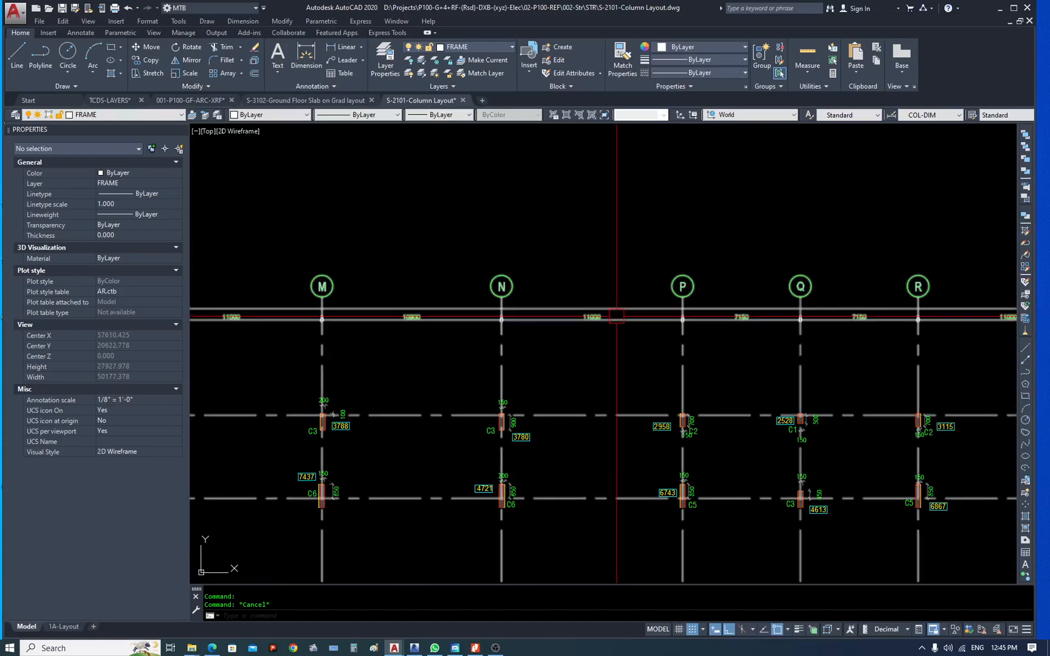
{"action": "scroll", "coordinate": [340, 307], "scroll_direction": "up", "scroll_amount": 4}
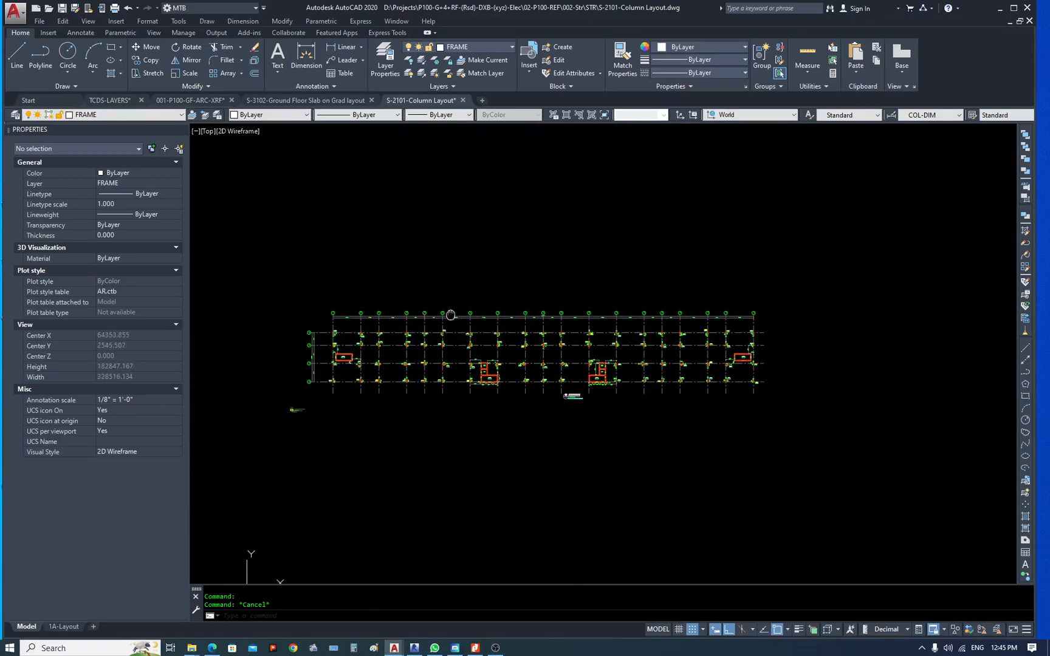
{"action": "scroll", "coordinate": [365, 286], "scroll_direction": "up", "scroll_amount": 10}
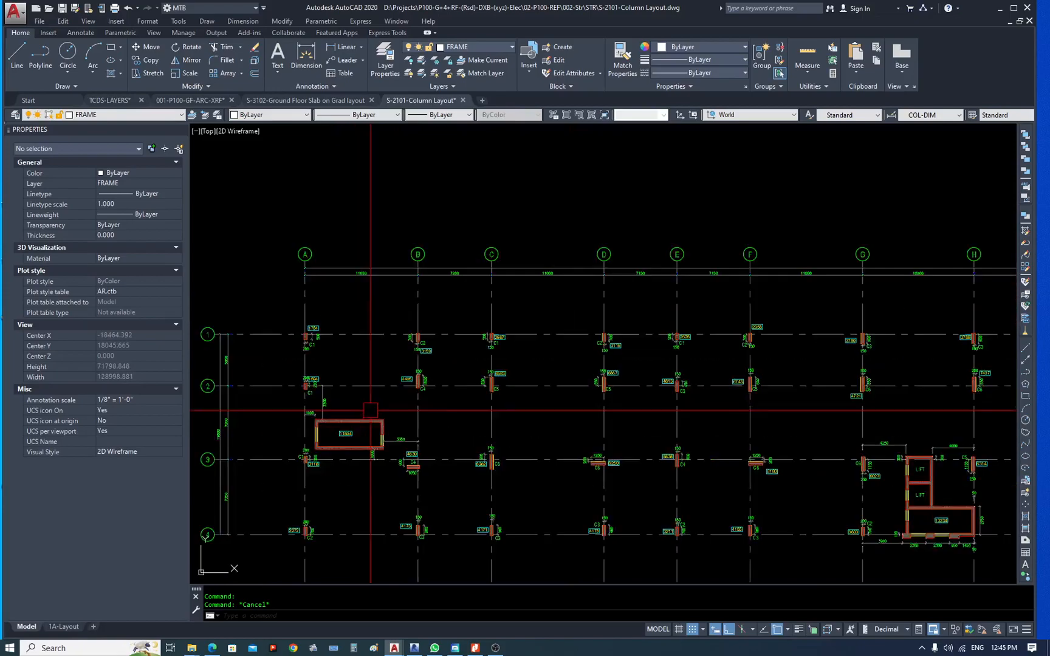
{"action": "scroll", "coordinate": [404, 256], "scroll_direction": "down", "scroll_amount": 6}
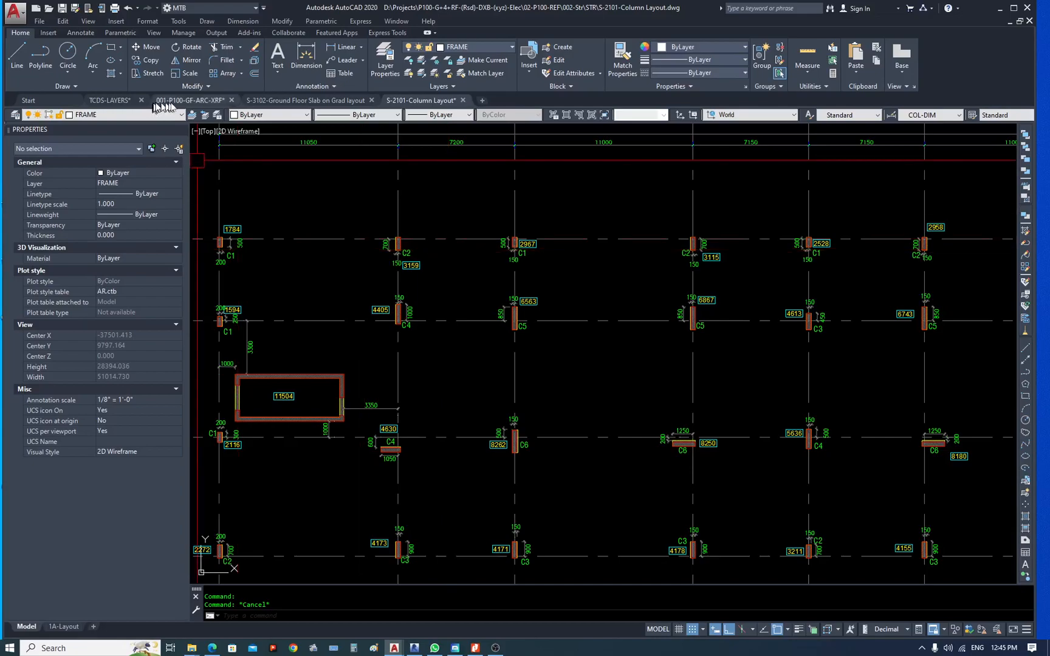
Compare the 001-P100-GF-ARC-XRF ground floor plan around the driveway with the full column layout drawing.
{"action": "left_click", "coordinate": [191, 100]}
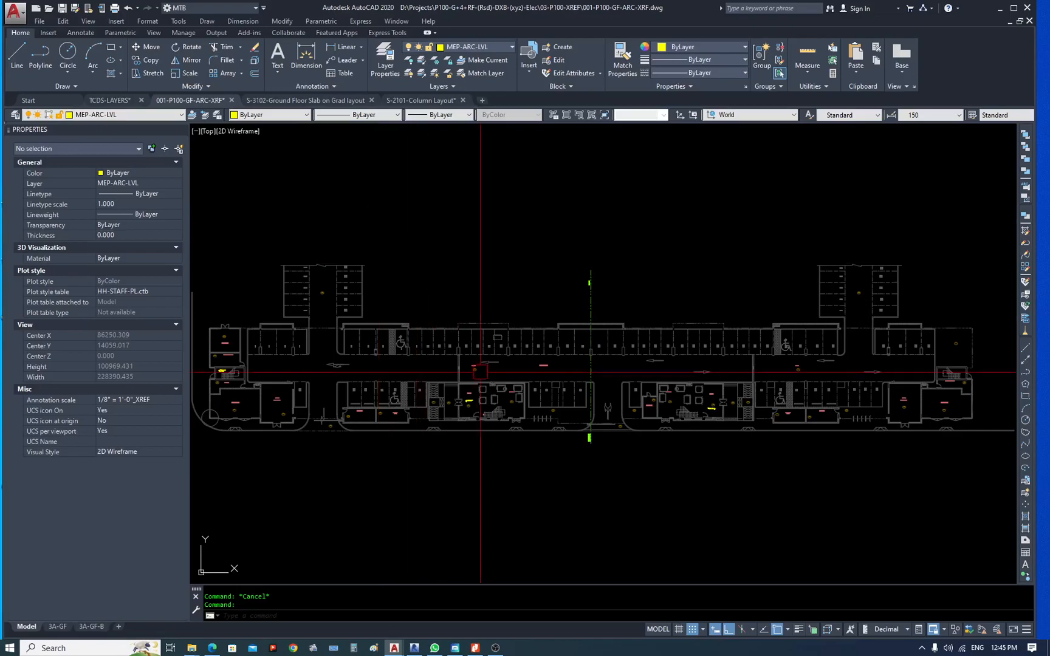
{"action": "scroll", "coordinate": [386, 202], "scroll_direction": "up", "scroll_amount": 10}
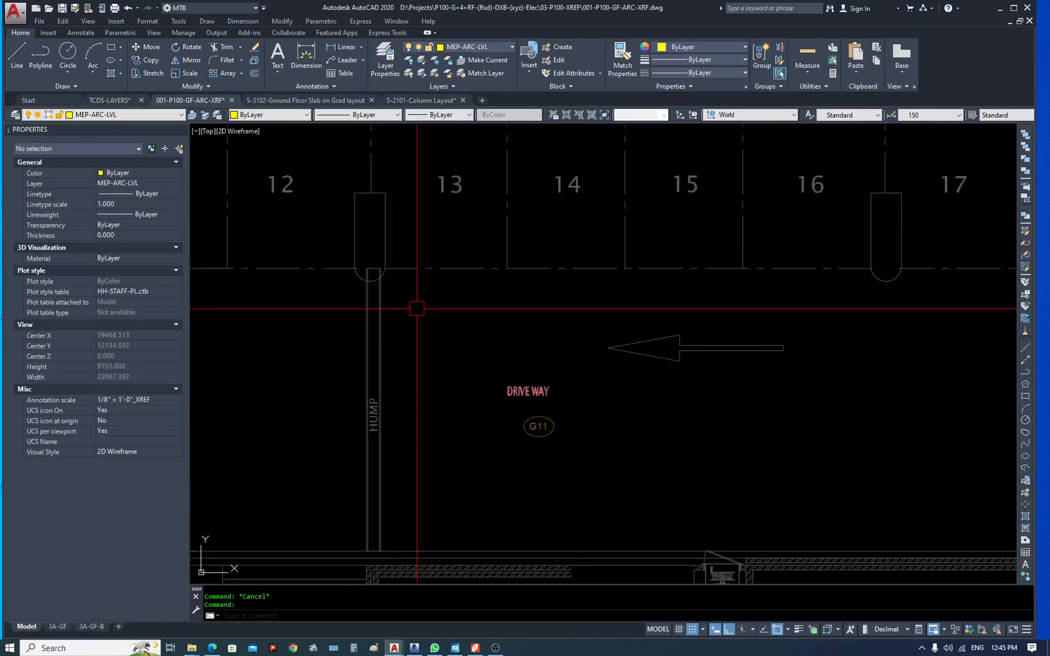
{"action": "left_click", "coordinate": [417, 100]}
{"action": "scroll", "coordinate": [547, 337], "scroll_direction": "down", "scroll_amount": 5}
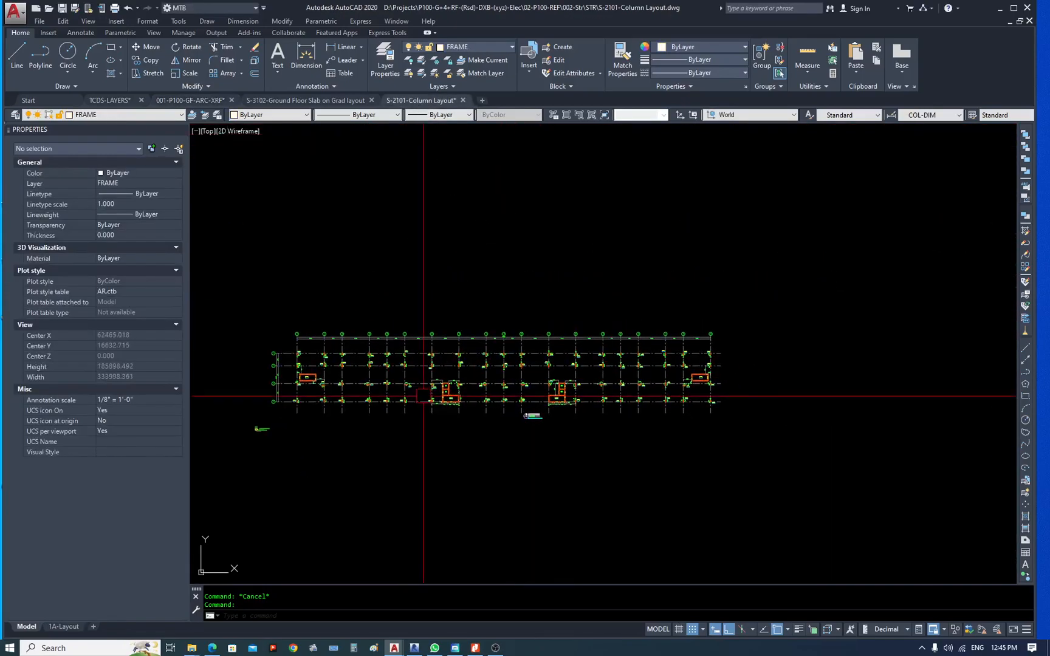
{"action": "scroll", "coordinate": [366, 346], "scroll_direction": "up", "scroll_amount": 2}
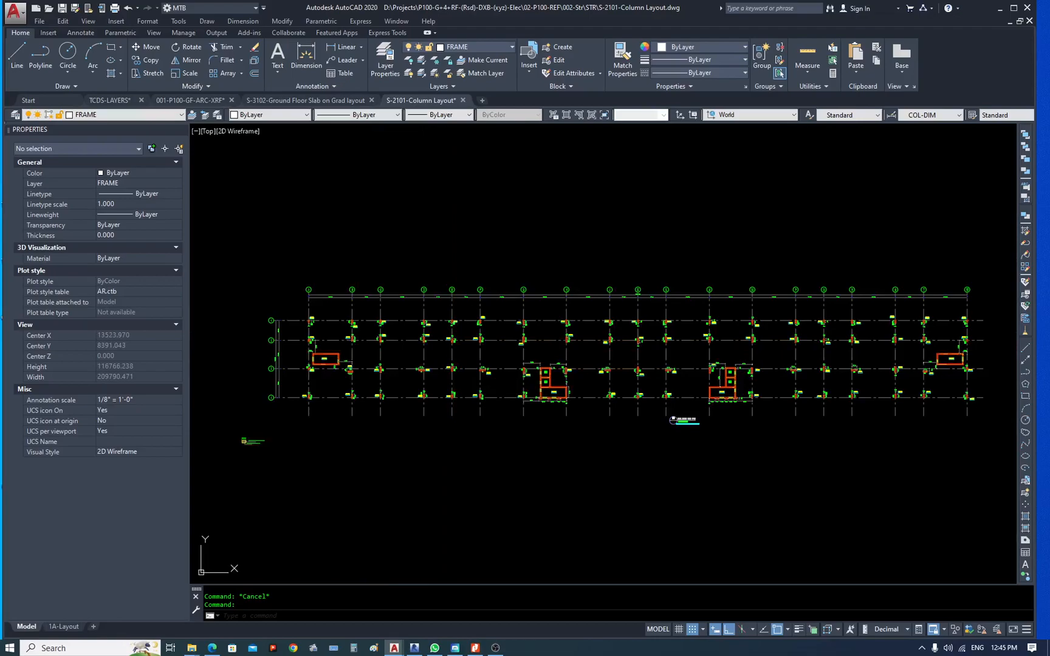
Open the Save Drawing As dialog for the column layout and cancel it.
{"action": "key", "text": "ctrl+shift+s"}
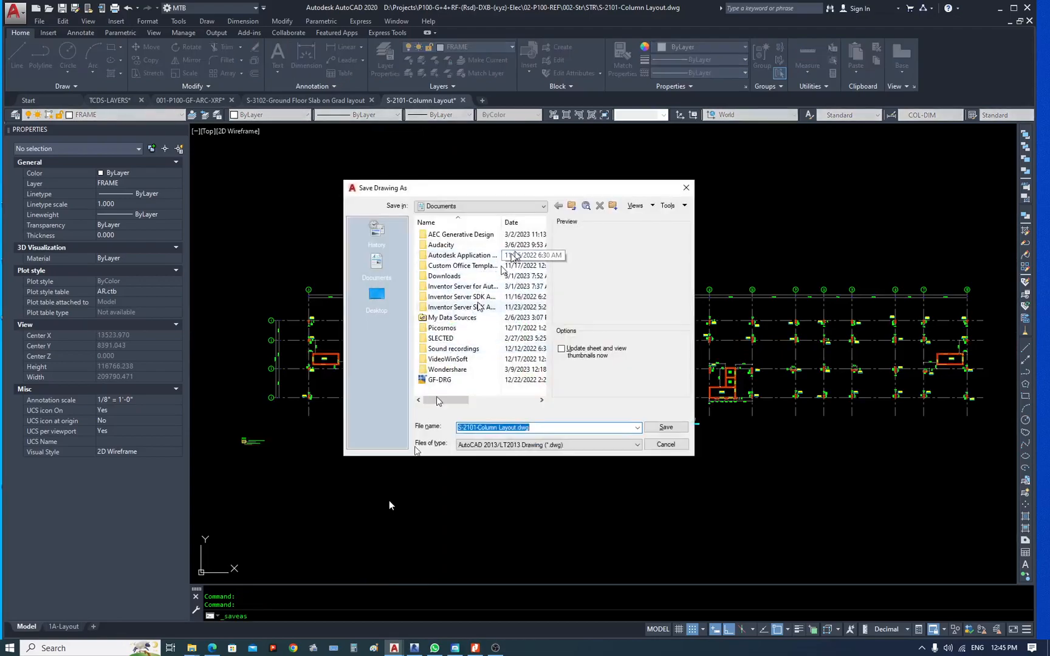
{"action": "key", "text": "Escape"}
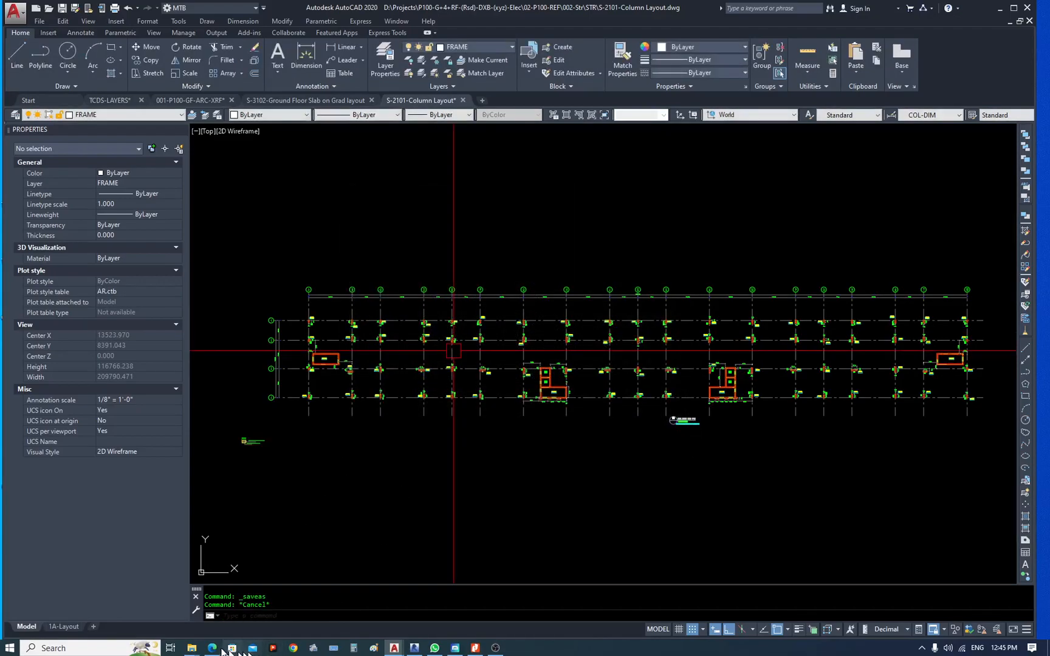
Switch to File Explorer and close every open folder window except STR.
{"action": "left_click", "coordinate": [191, 648]}
{"action": "mouse_move", "coordinate": [392, 619]}
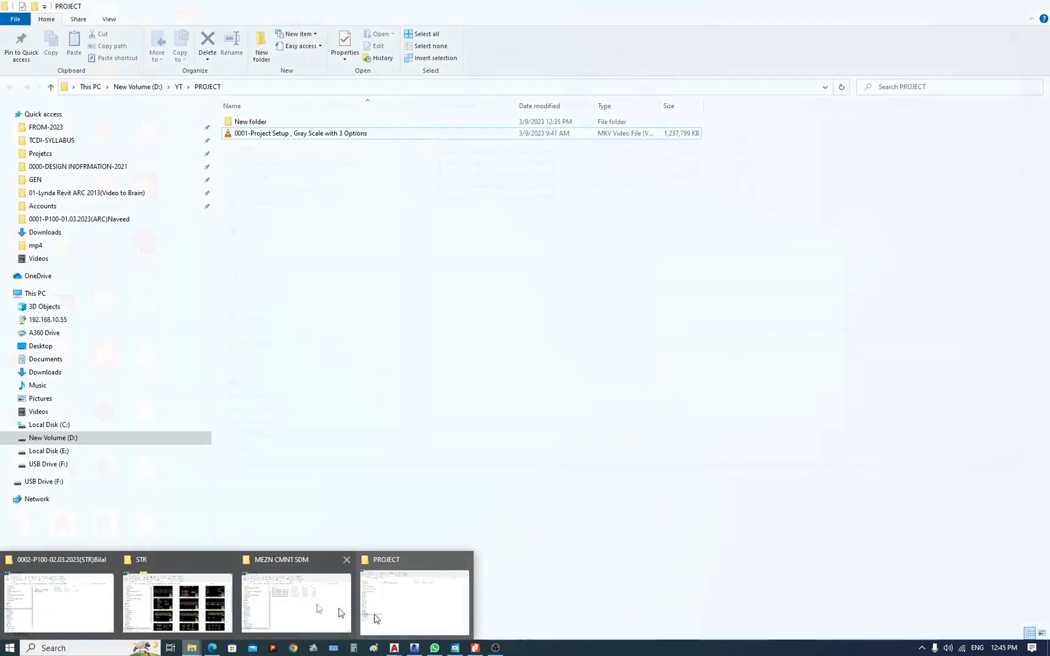
{"action": "mouse_move", "coordinate": [315, 608]}
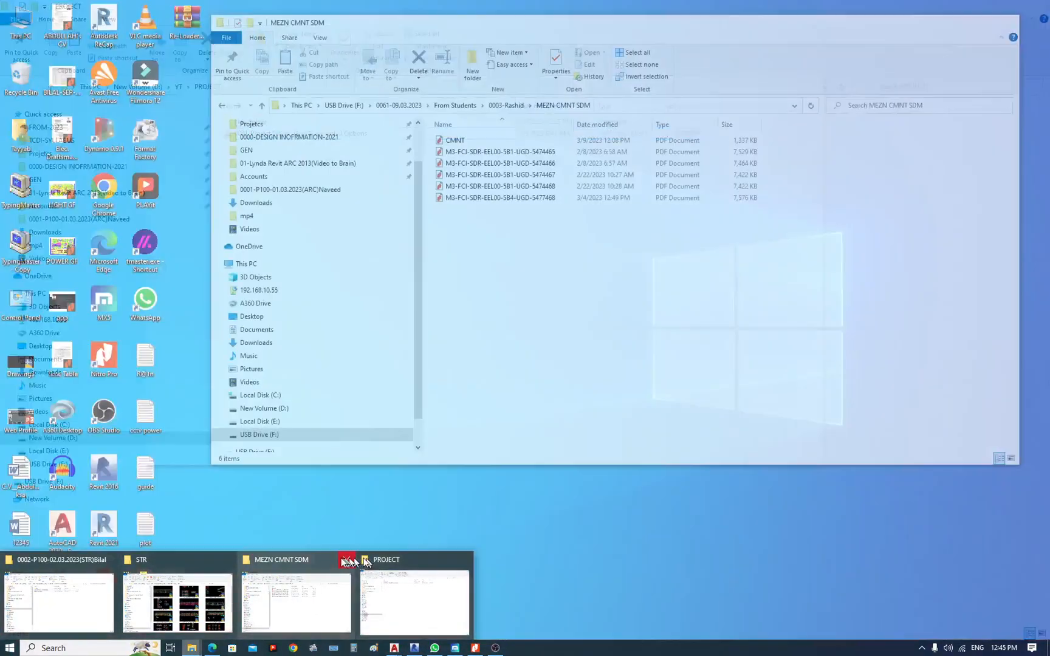
{"action": "left_click", "coordinate": [346, 559]}
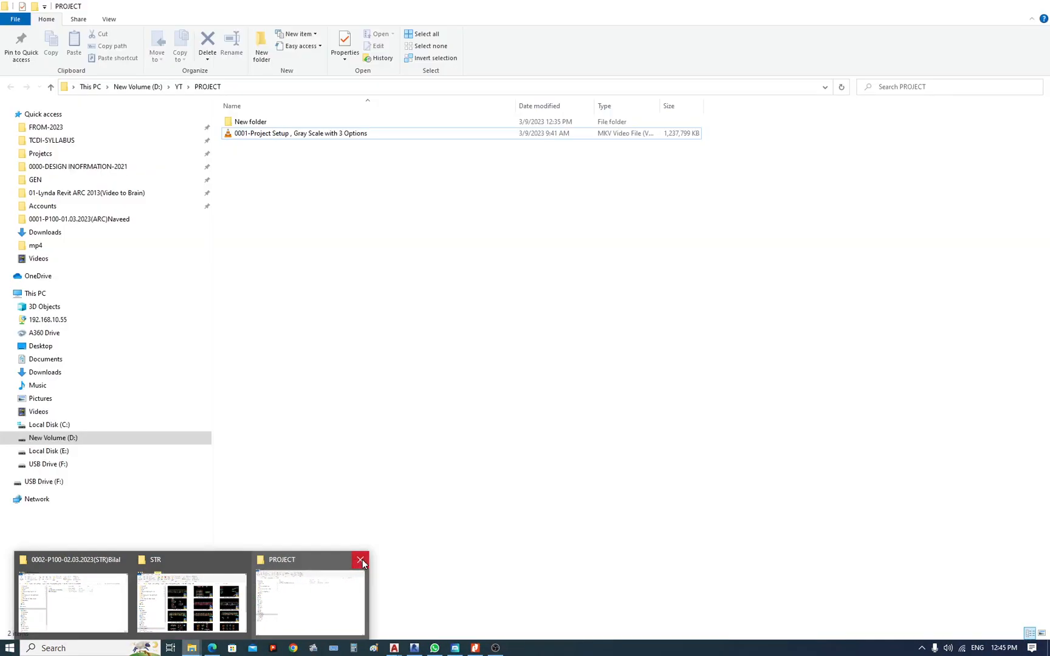
{"action": "left_click", "coordinate": [360, 563]}
{"action": "left_click", "coordinate": [176, 566]}
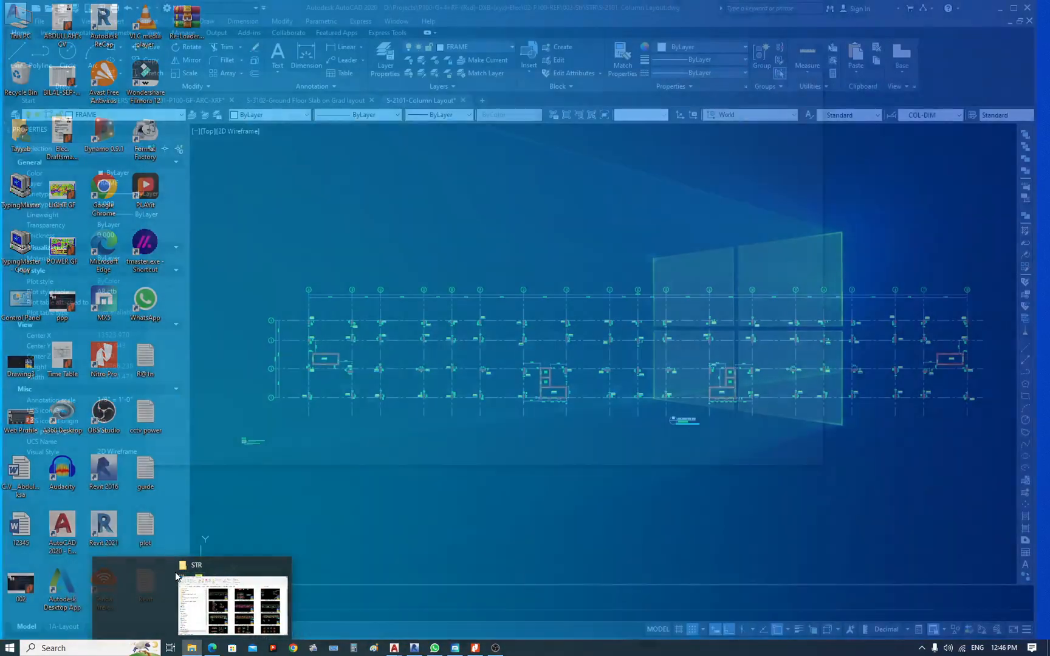
Bring up the STR folder, maximize its window and show its drawings in List view.
{"action": "left_click", "coordinate": [241, 605]}
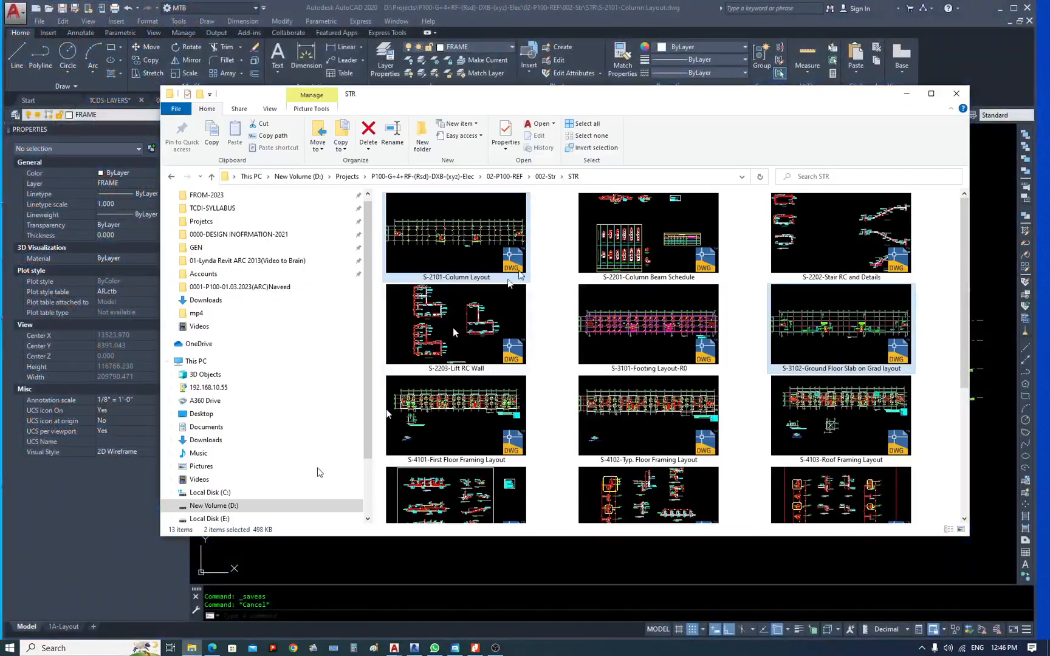
{"action": "left_click", "coordinate": [930, 93]}
{"action": "right_click", "coordinate": [787, 365]}
{"action": "mouse_move", "coordinate": [826, 371]}
{"action": "left_click", "coordinate": [937, 419]}
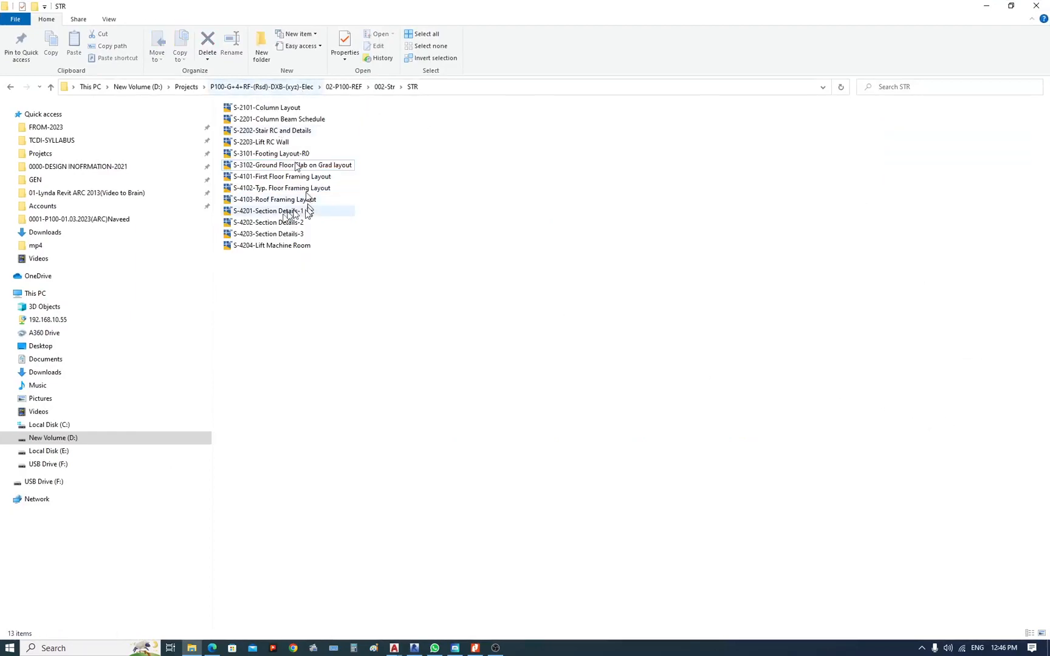
Copy the S-2101-Column Layout drawing from the STR folder into the project's 03-P100-XREF folder.
{"action": "left_click", "coordinate": [278, 108]}
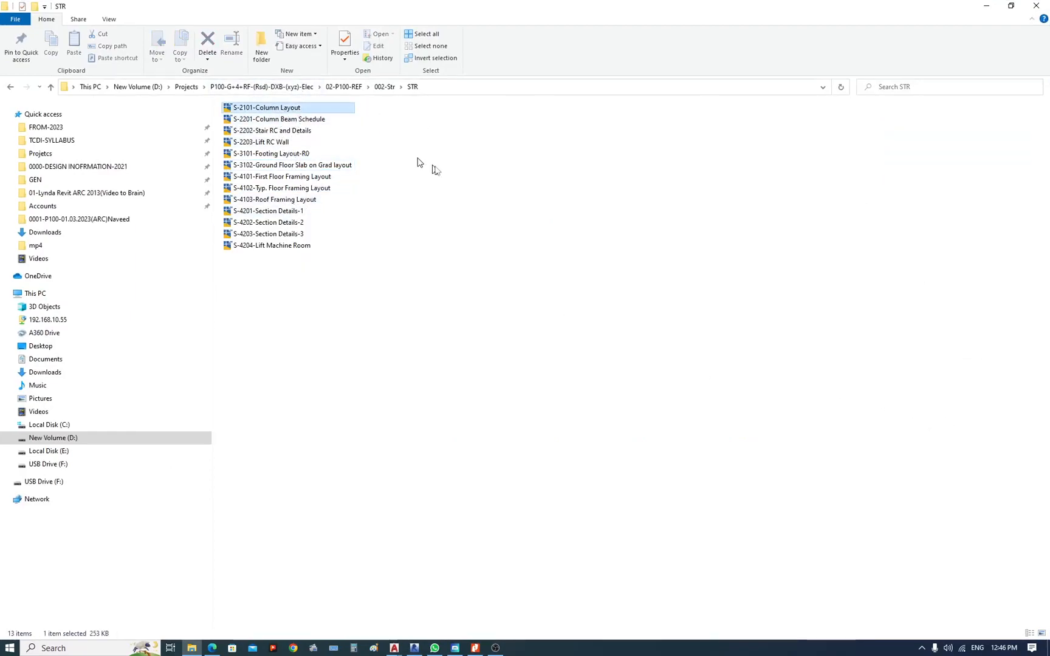
{"action": "left_click", "coordinate": [338, 87]}
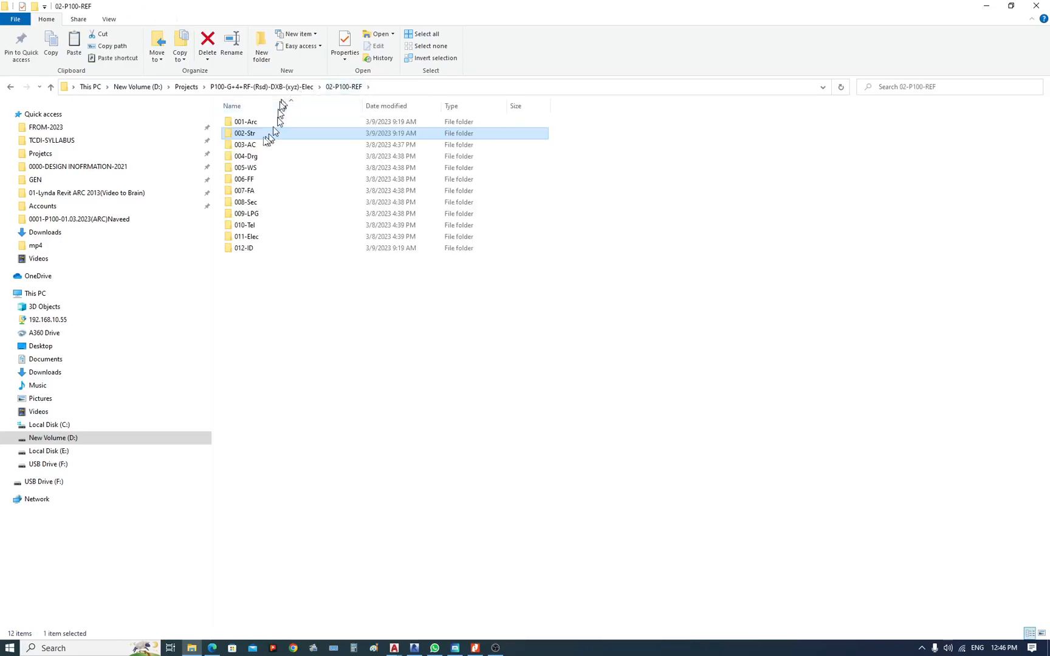
{"action": "left_click", "coordinate": [293, 86]}
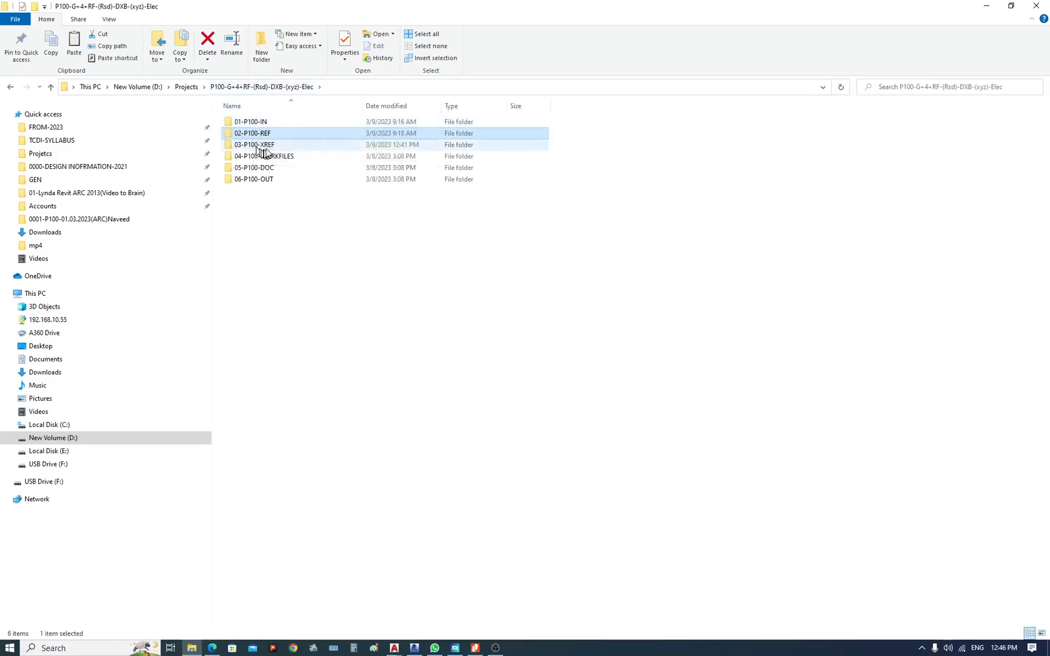
{"action": "double_click", "coordinate": [261, 146]}
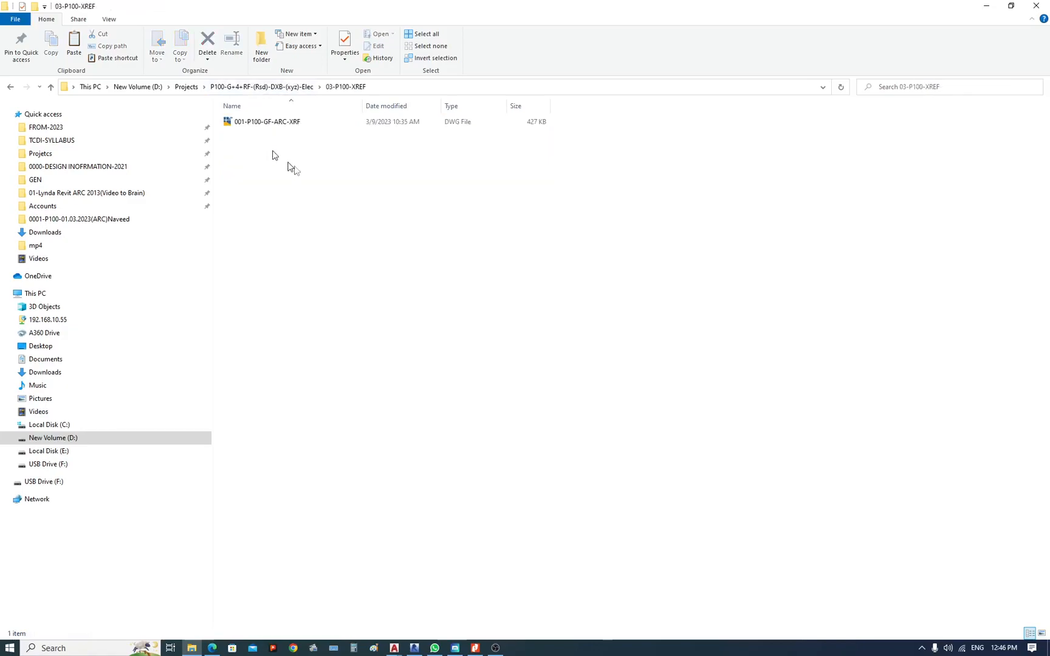
{"action": "right_click", "coordinate": [301, 171]}
{"action": "left_click", "coordinate": [365, 245]}
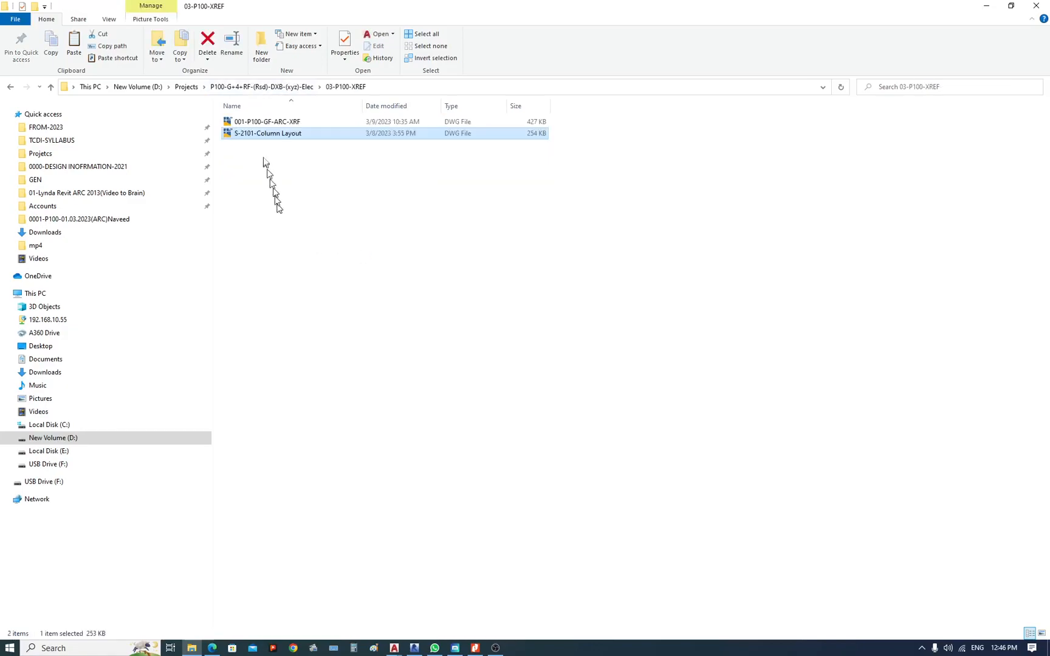
Rename the copied S-2101-Column Layout drawing as 002-Column Layout.
{"action": "left_click", "coordinate": [237, 134]}
{"action": "left_click", "coordinate": [237, 133]}
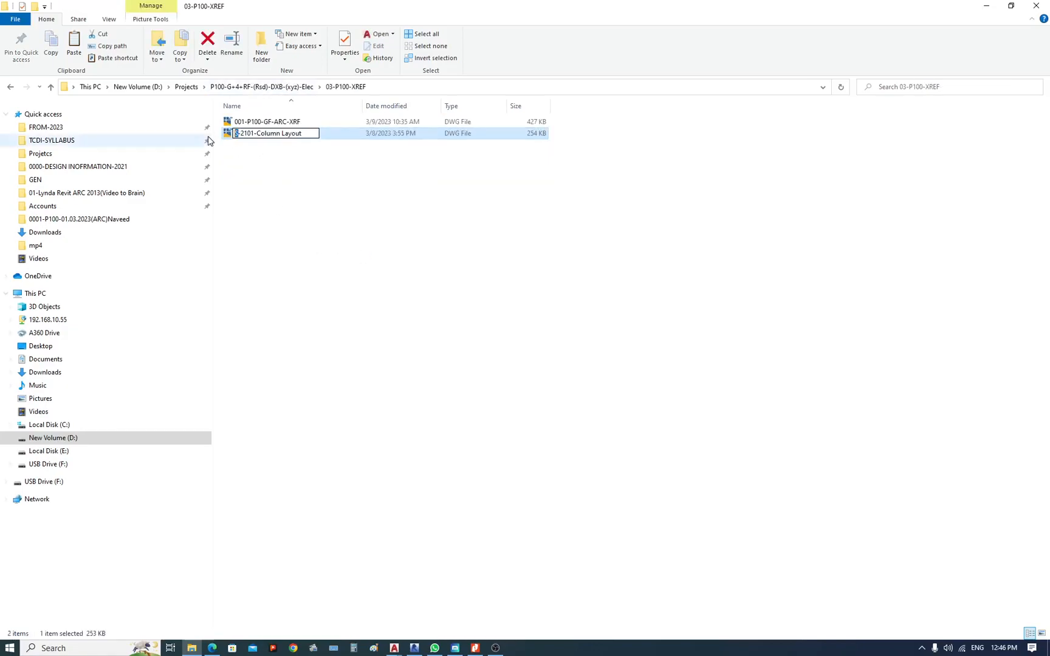
{"action": "type", "text": "002-"}
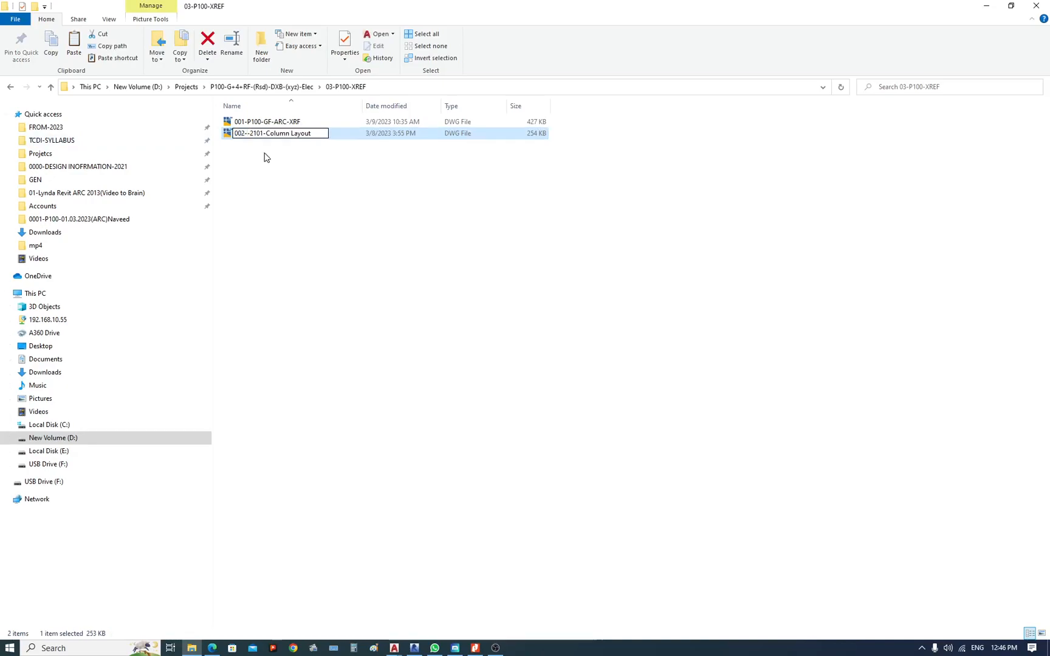
{"action": "key", "text": "Delete"}
{"action": "key", "text": "Delete"}
{"action": "key", "text": "BackSpace"}
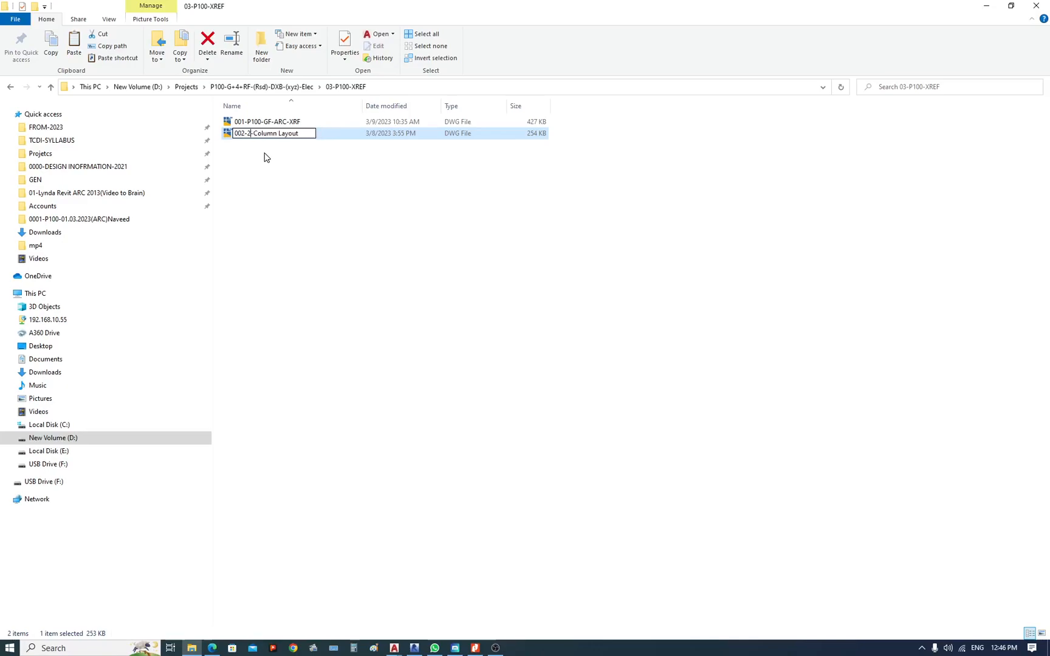
Create a new folder named STR-XRF inside 03-P100-XREF.
{"action": "right_click", "coordinate": [251, 175]}
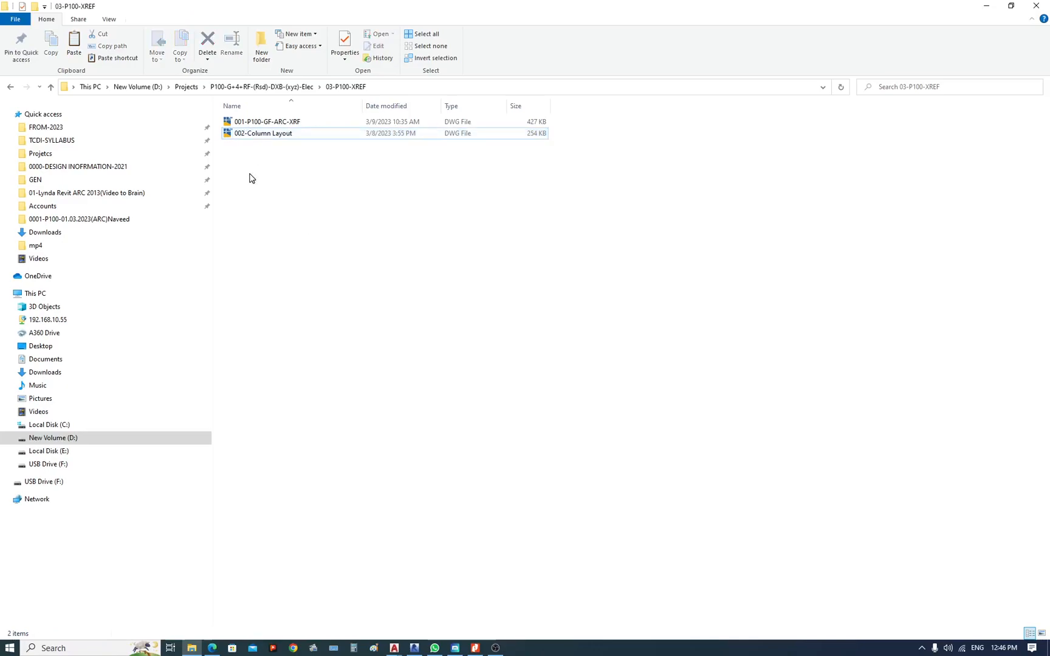
{"action": "mouse_move", "coordinate": [342, 305]}
{"action": "left_click", "coordinate": [408, 308]}
{"action": "type", "text": "ST-XRF"}
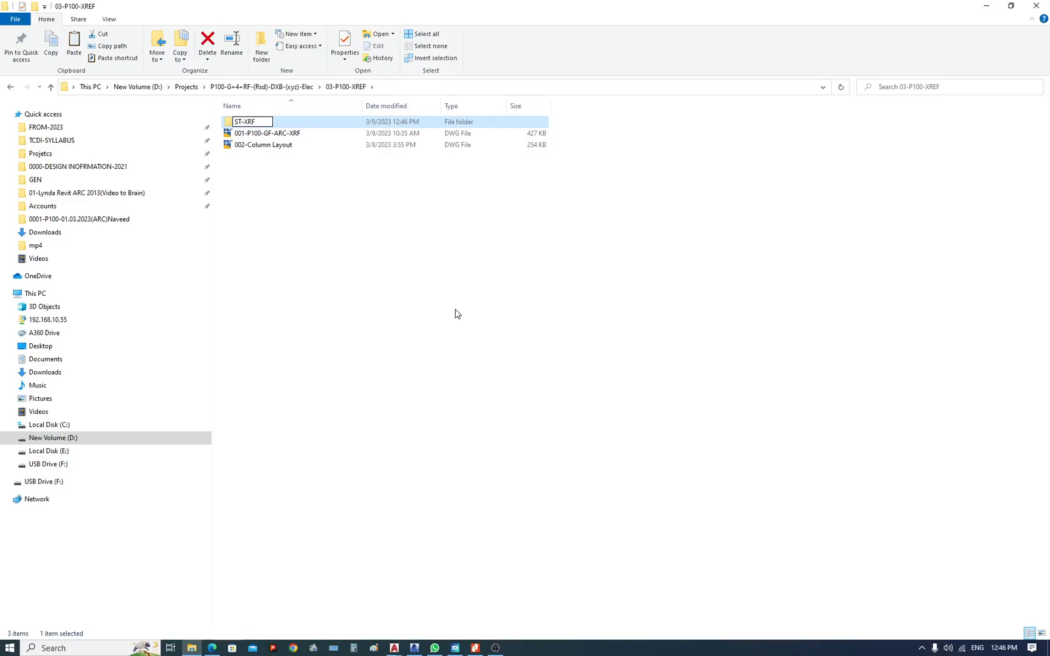
{"action": "type", "text": "R"}
{"action": "left_click", "coordinate": [391, 144]}
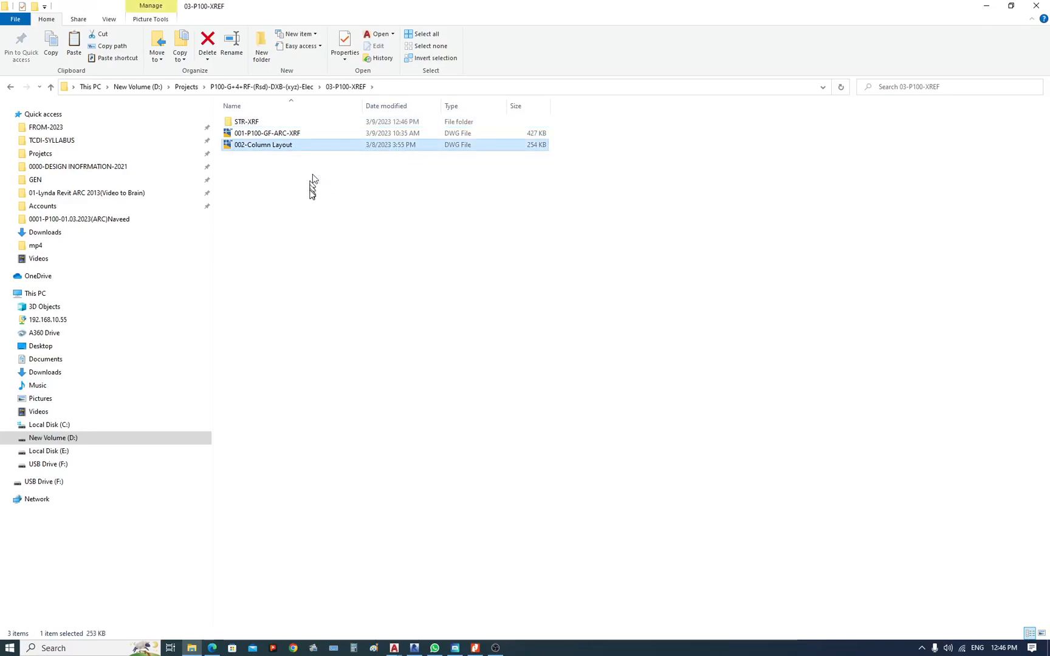
Rename the STR-XRF folder as 02-STR-XRF.
{"action": "right_click", "coordinate": [311, 192]}
{"action": "left_click", "coordinate": [287, 136]}
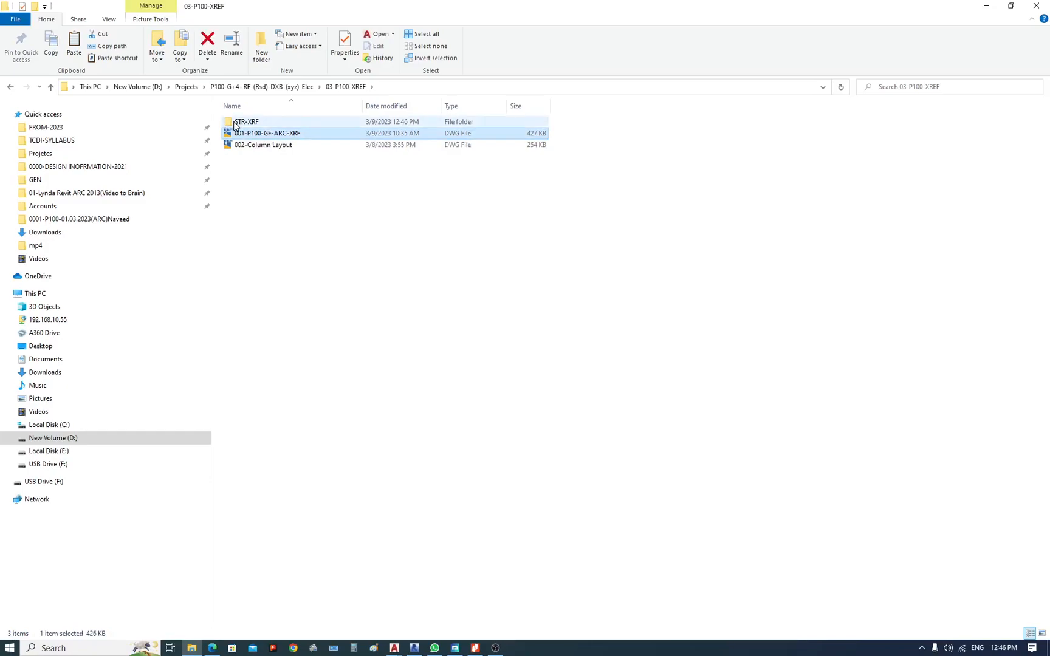
{"action": "left_click", "coordinate": [240, 124]}
{"action": "key", "text": "F2"}
{"action": "key", "text": "Home"}
{"action": "type", "text": "02-"}
Move the 002-Column Layout drawing into the 02-STR-XRF folder and open that folder.
{"action": "left_click", "coordinate": [276, 148]}
{"action": "left_click", "coordinate": [276, 148]}
{"action": "left_click_drag", "start_coordinate": [276, 147], "coordinate": [251, 124]}
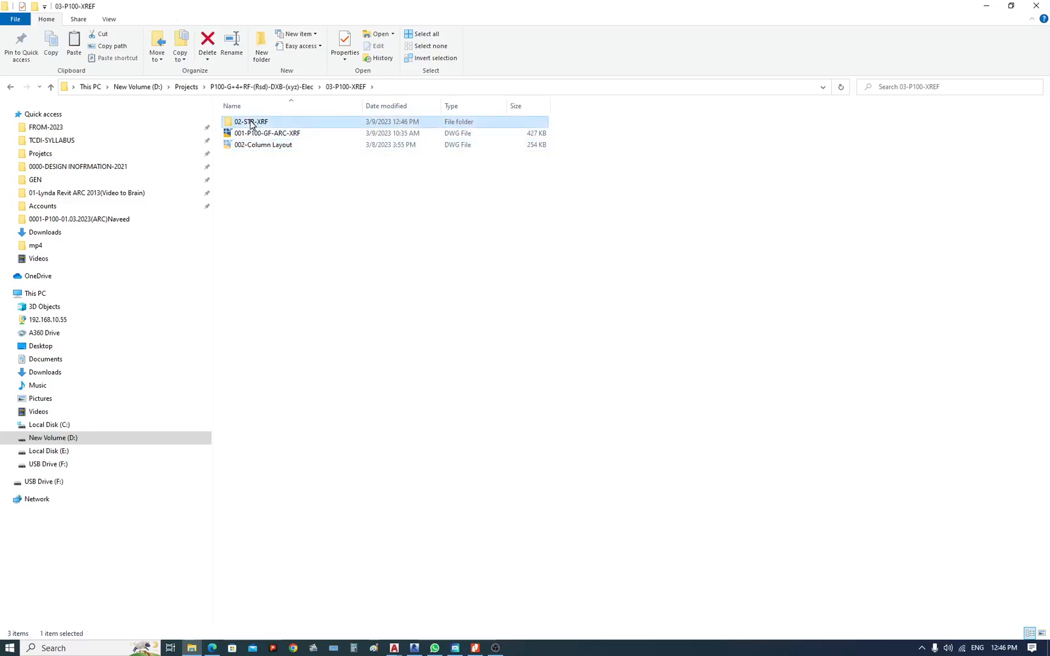
{"action": "double_click", "coordinate": [250, 122]}
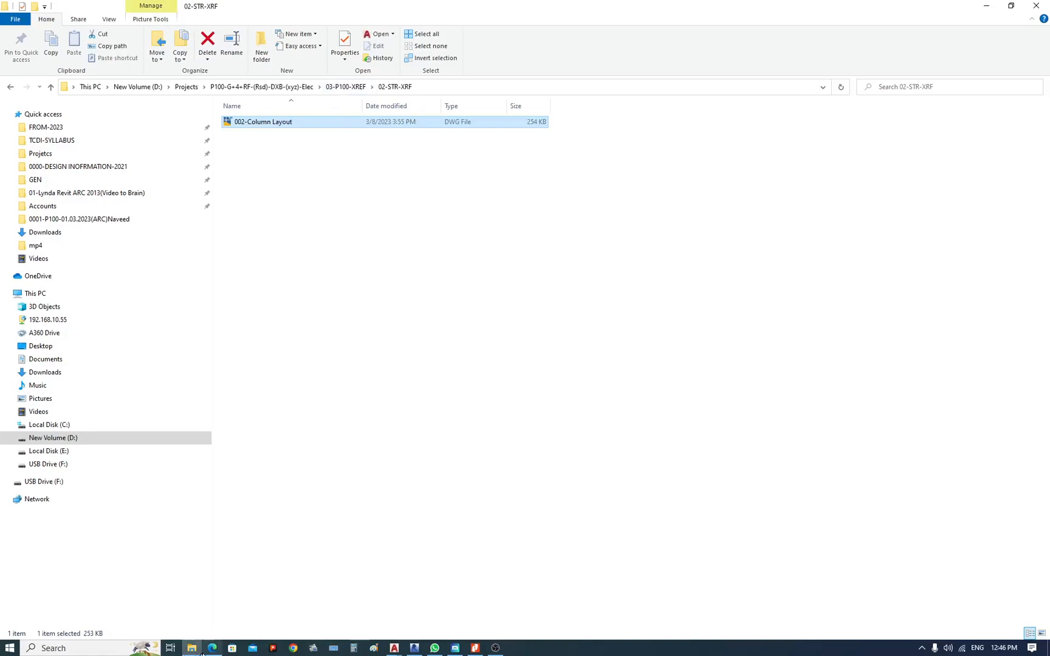
Copy the path of the 02-STR-XRF folder and open the same location in a second File Explorer window.
{"action": "left_click", "coordinate": [435, 91]}
{"action": "key", "text": "ctrl+c"}
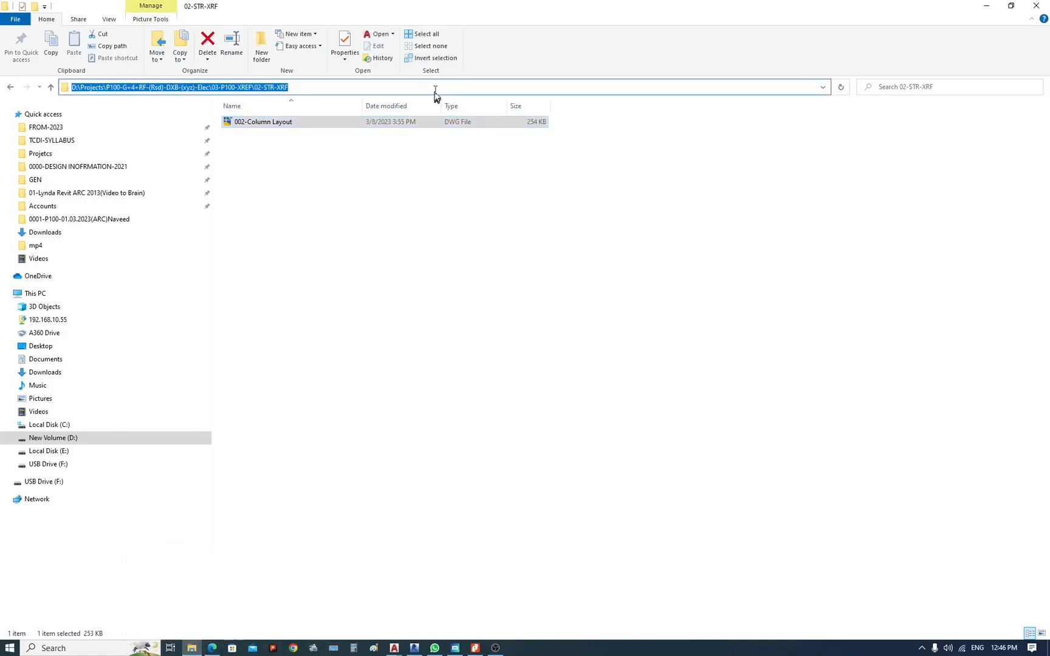
{"action": "left_click", "coordinate": [453, 297]}
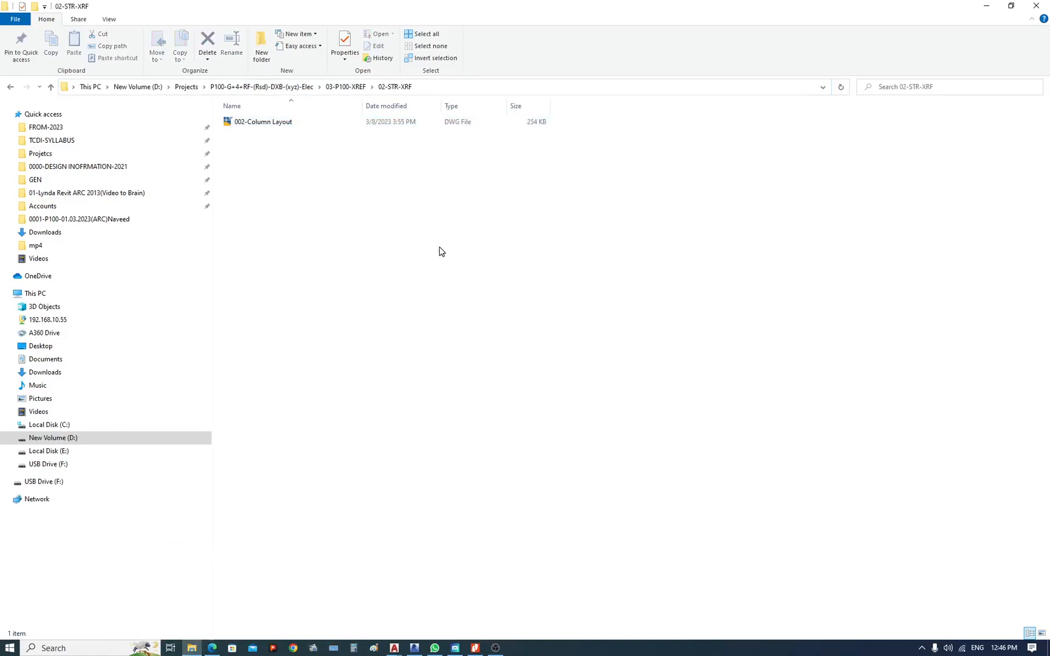
{"action": "key", "text": "super"}
{"action": "key", "text": "super"}
{"action": "key", "text": "super"}
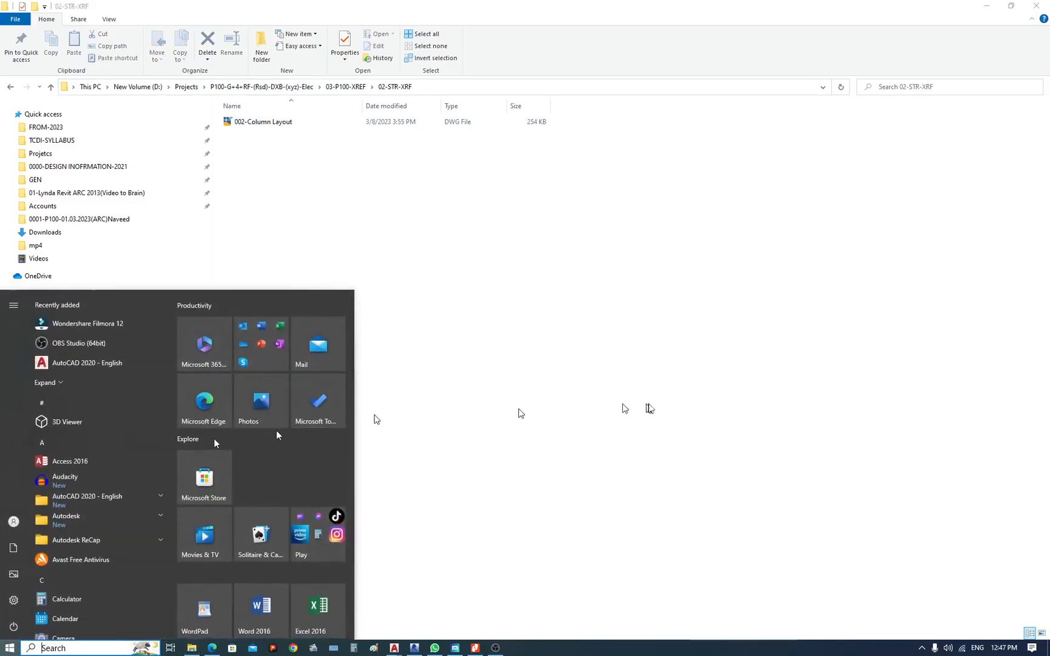
{"action": "left_click", "coordinate": [649, 401]}
{"action": "key", "text": "super+e"}
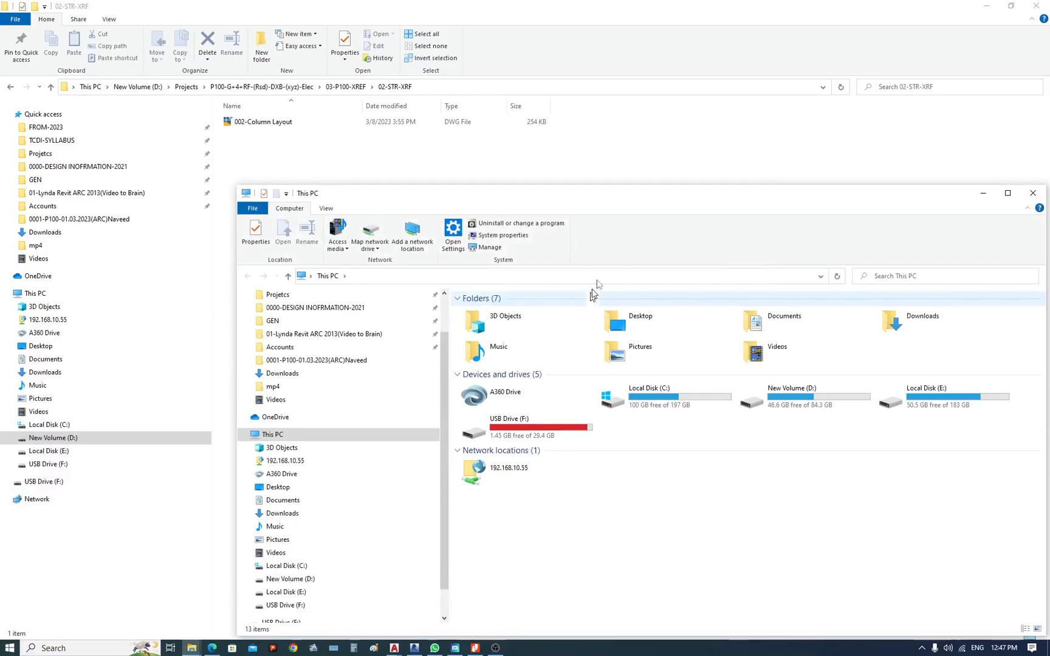
{"action": "left_click_drag", "start_coordinate": [656, 195], "coordinate": [442, 97]}
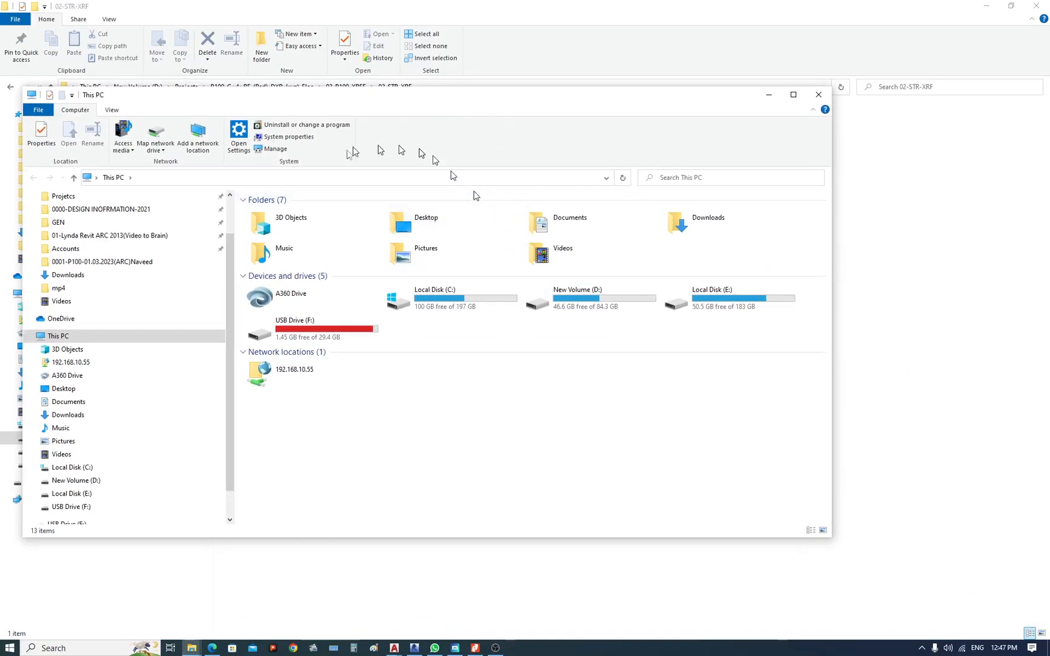
{"action": "left_click", "coordinate": [197, 177]}
{"action": "key", "text": "ctrl+v"}
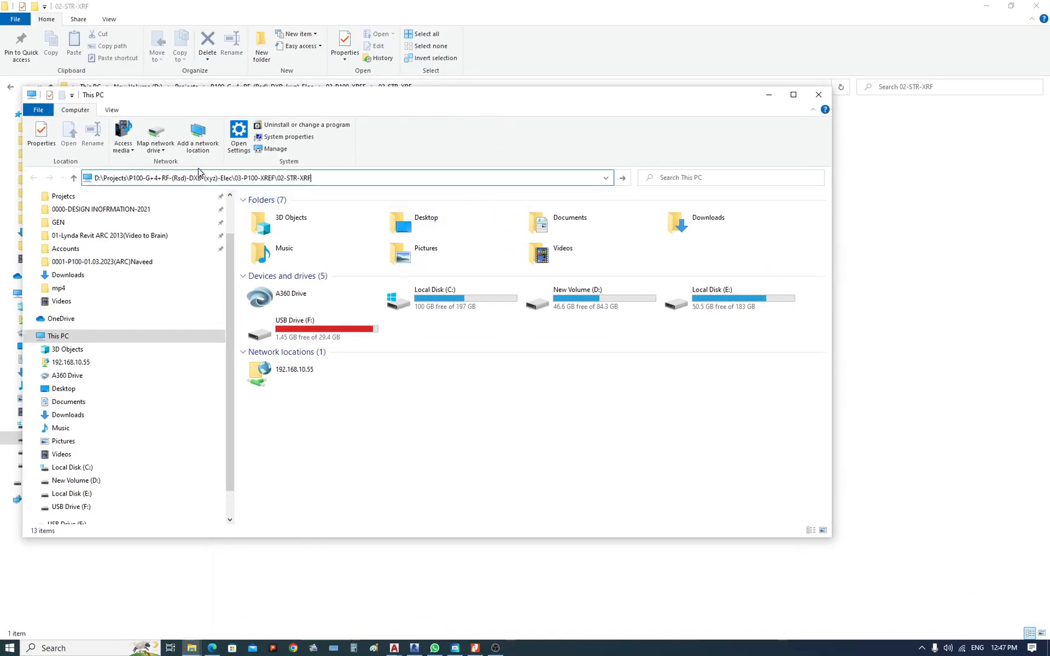
{"action": "key", "text": "Return"}
Browse the second window to 02-P100-REF > 002-Str > STR and place it clear of the 02-STR-XRF file list.
{"action": "left_click_drag", "start_coordinate": [413, 95], "coordinate": [527, 168]}
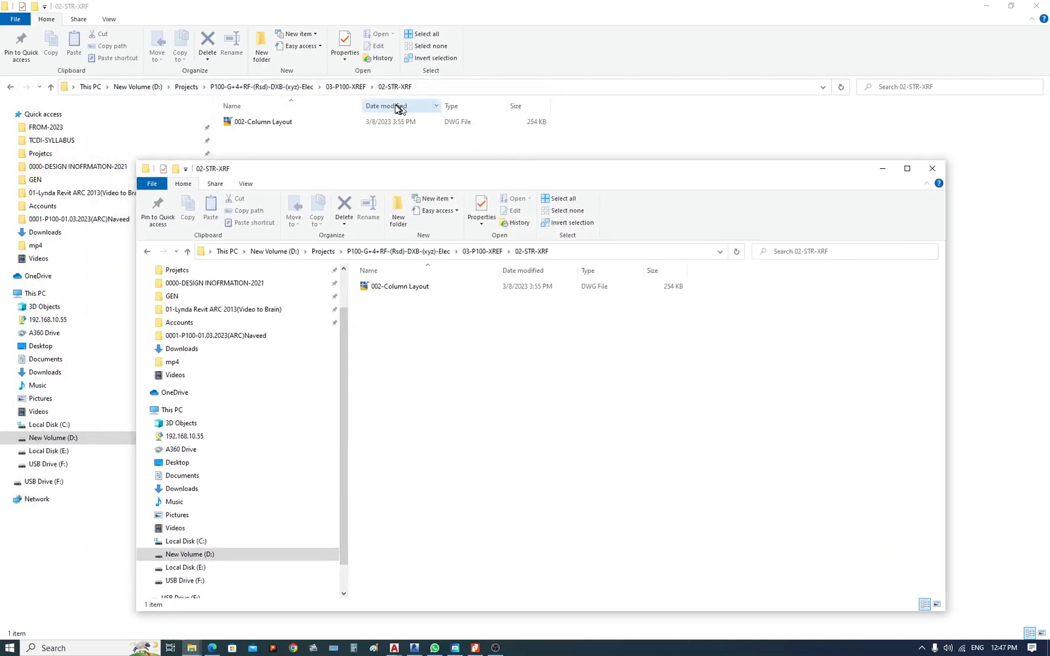
{"action": "left_click", "coordinate": [479, 251]}
{"action": "left_click", "coordinate": [436, 253]}
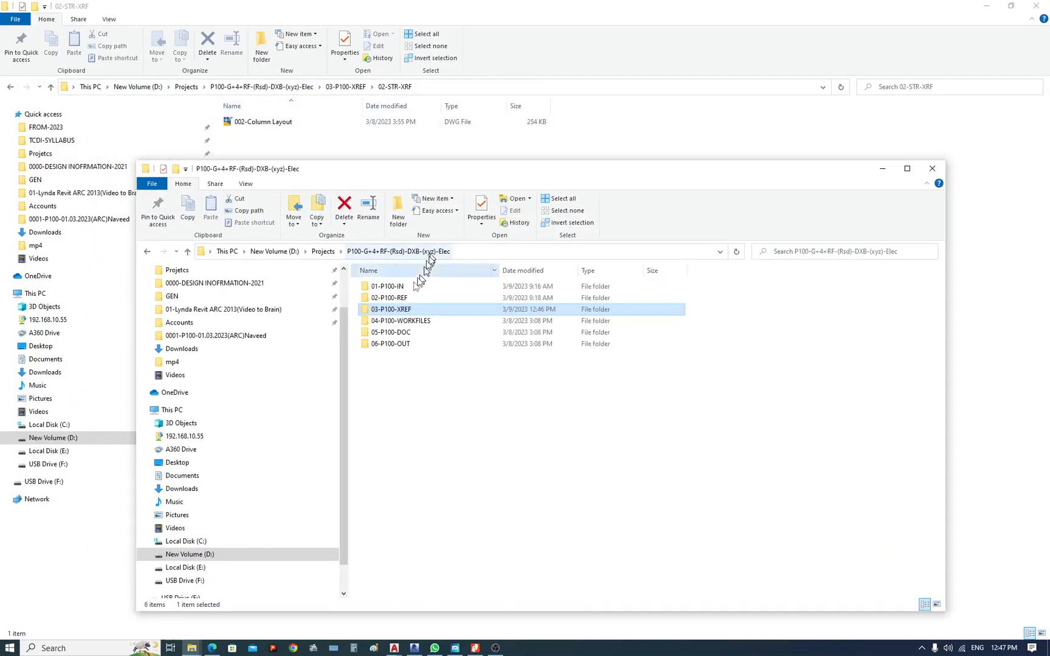
{"action": "left_click", "coordinate": [399, 299]}
{"action": "double_click", "coordinate": [399, 298]}
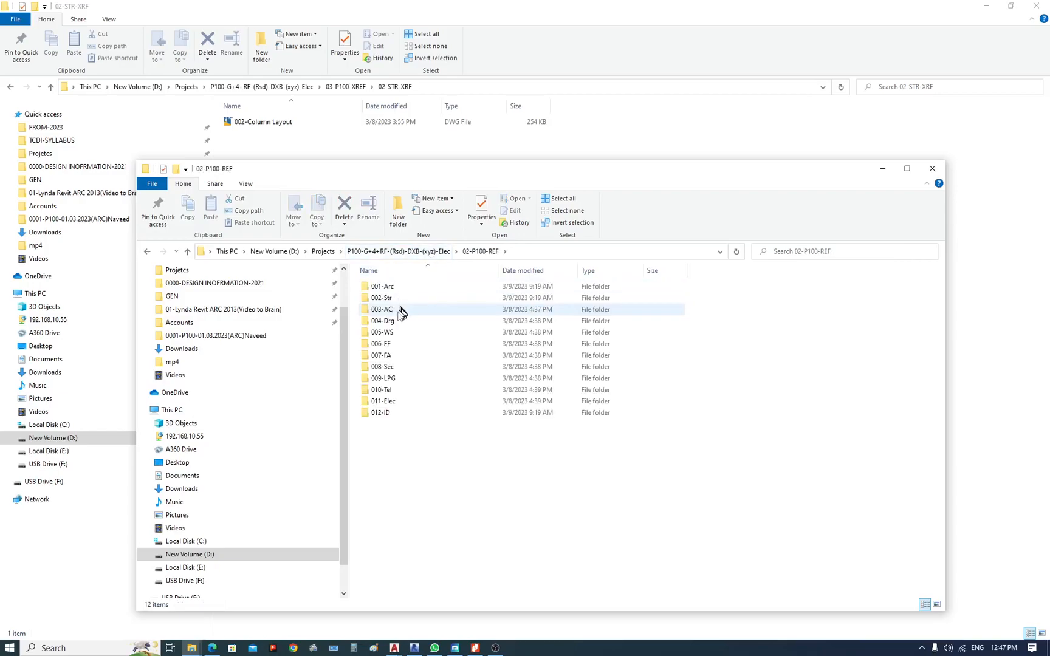
{"action": "double_click", "coordinate": [394, 300]}
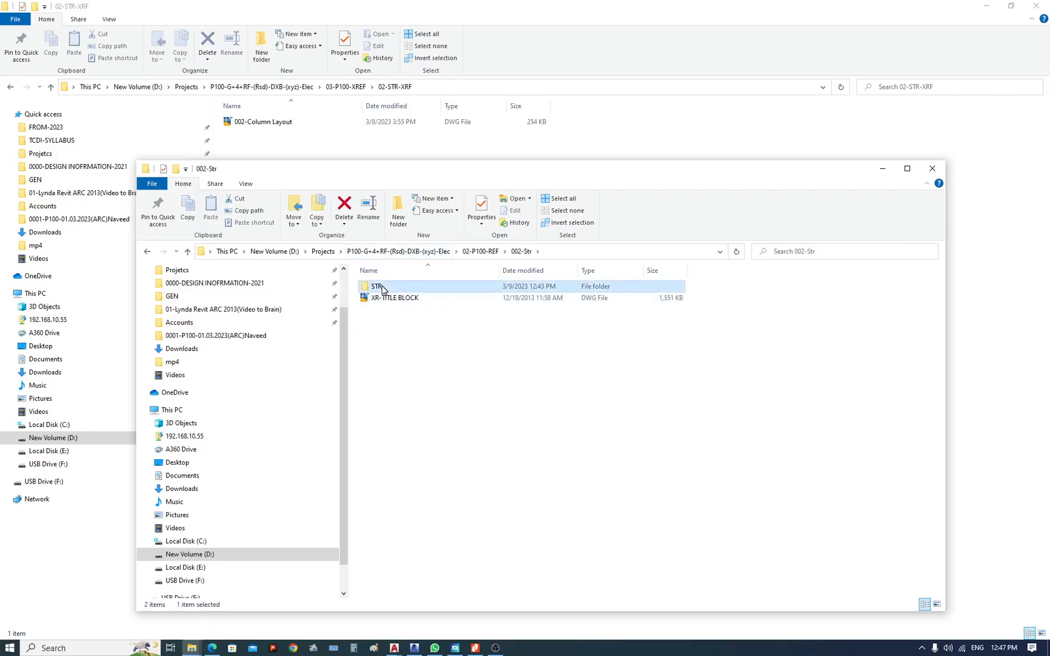
{"action": "double_click", "coordinate": [380, 287]}
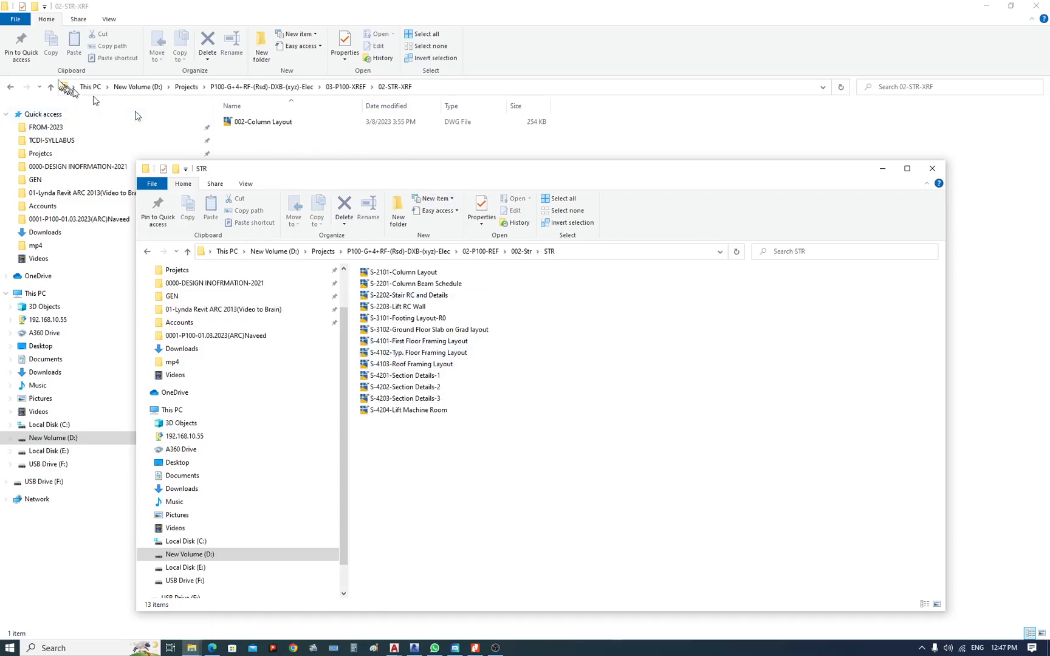
{"action": "left_click_drag", "start_coordinate": [340, 170], "coordinate": [360, 130]}
{"action": "left_click_drag", "start_coordinate": [492, 129], "coordinate": [553, 230]}
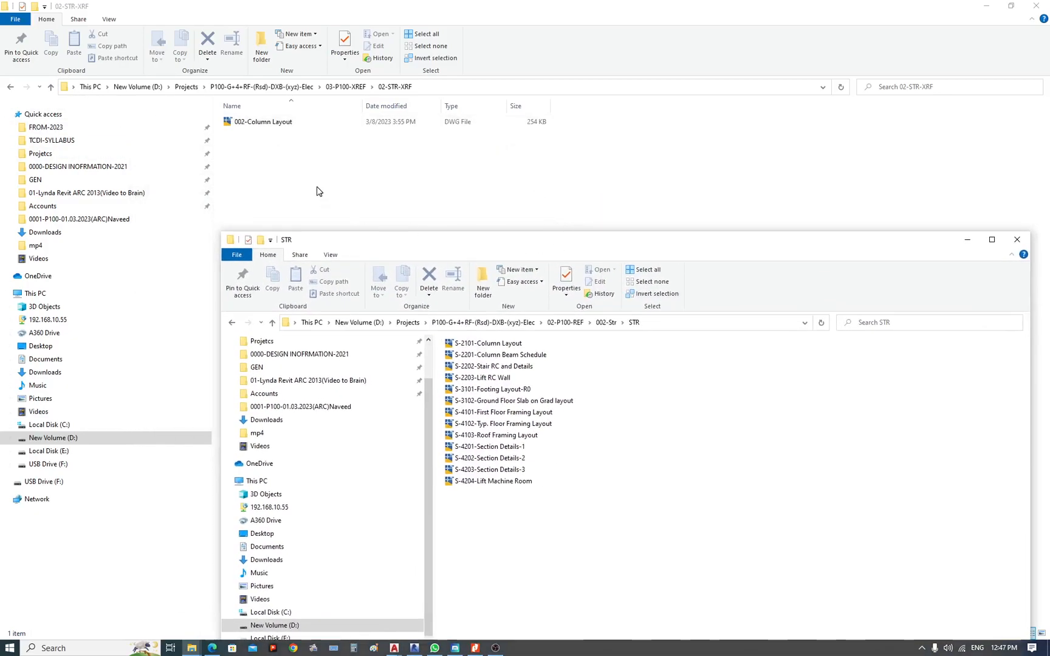
Rename the 002-Column Layout drawing in 02-STR-XRF as 001-P100-STR-GRD-XRF.
{"action": "left_click", "coordinate": [318, 189]}
{"action": "left_click", "coordinate": [265, 124]}
{"action": "left_click", "coordinate": [263, 125]}
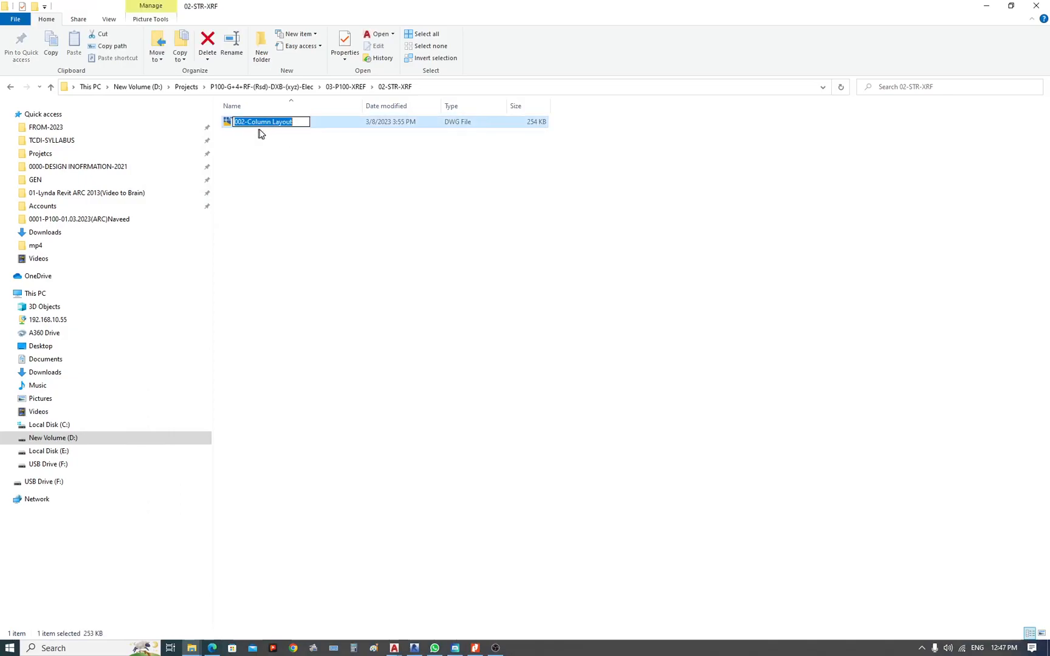
{"action": "type", "text": "001-P100-STR-GRD-XRF"}
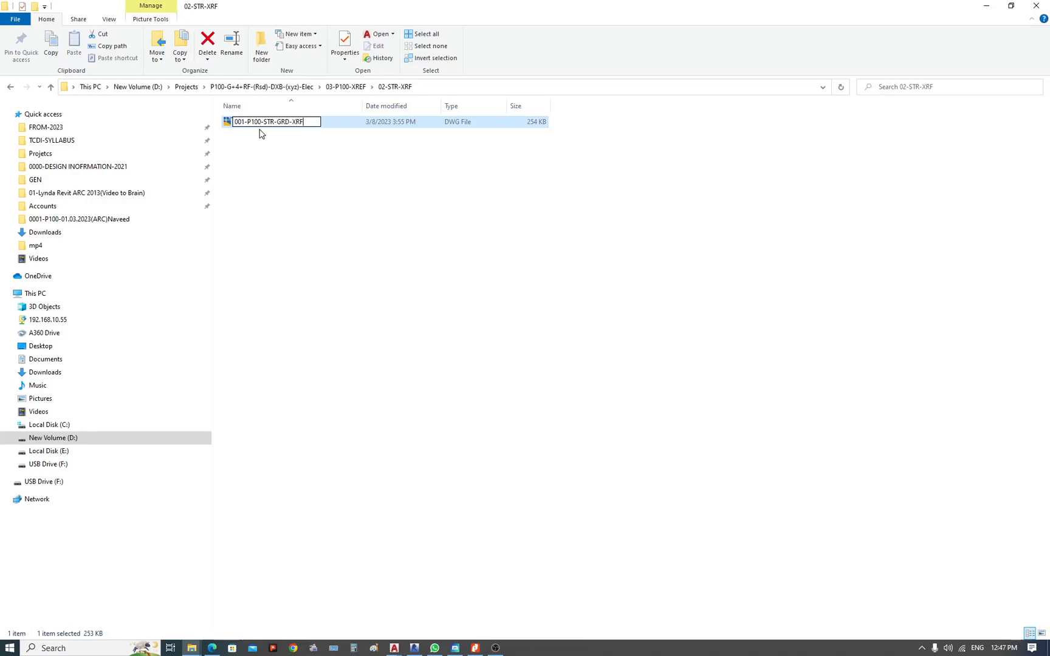
{"action": "key", "text": "Return"}
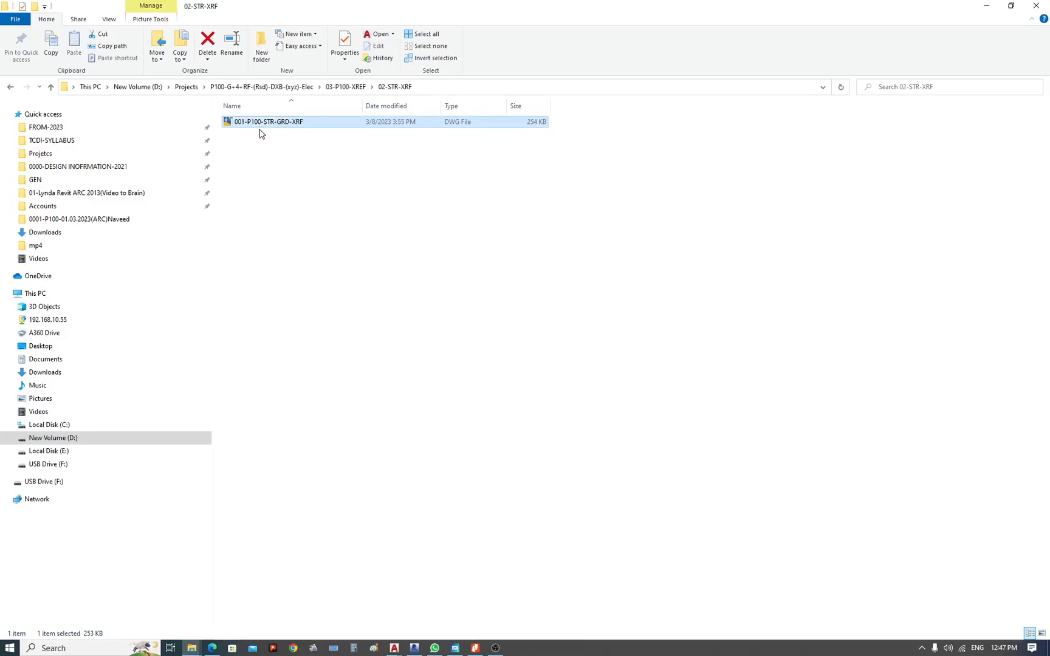
Open the 001-P100-STR-GRD-XRF drawing, detach its XR-TITLE BLOCK-HEALTH external reference, and close the External References and Properties palettes.
{"action": "double_click", "coordinate": [279, 130]}
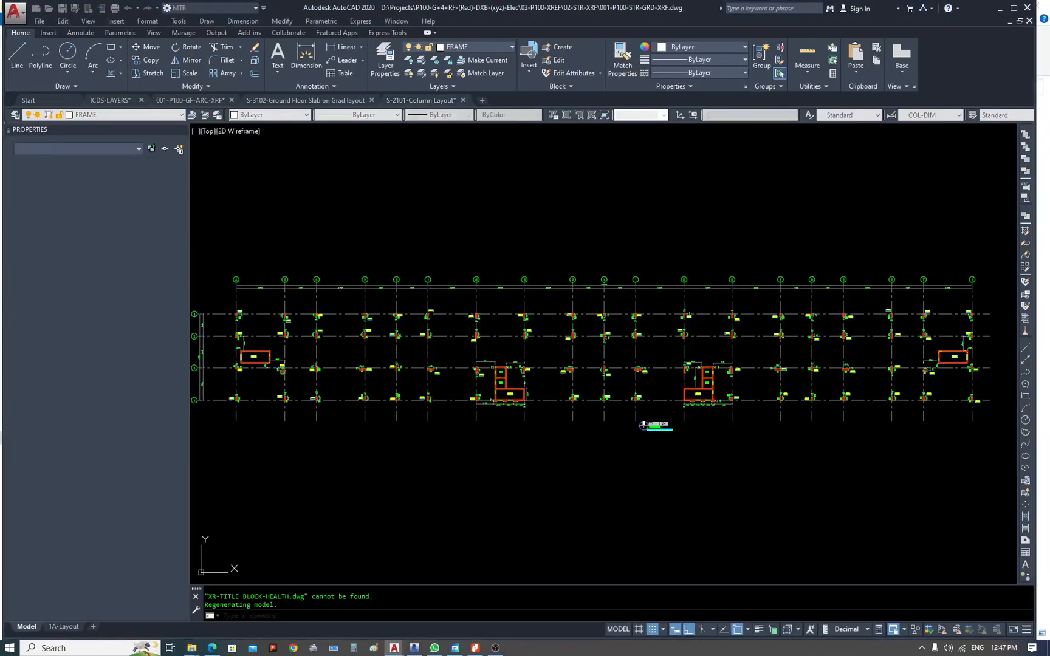
{"action": "left_click", "coordinate": [571, 351]}
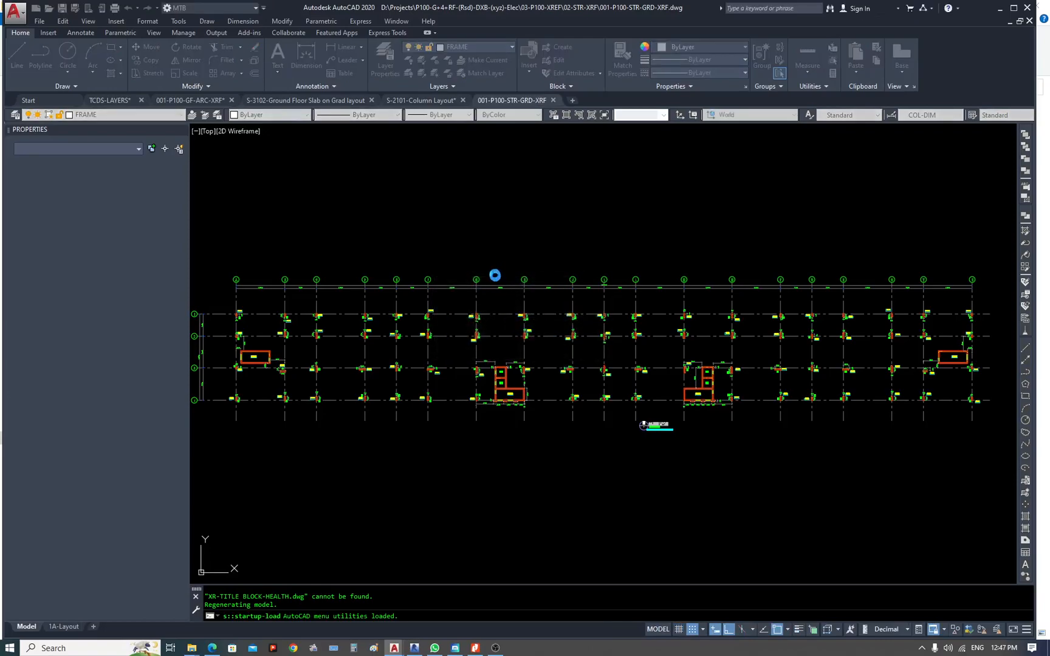
{"action": "type", "text": "XR"}
{"action": "key", "text": "Return"}
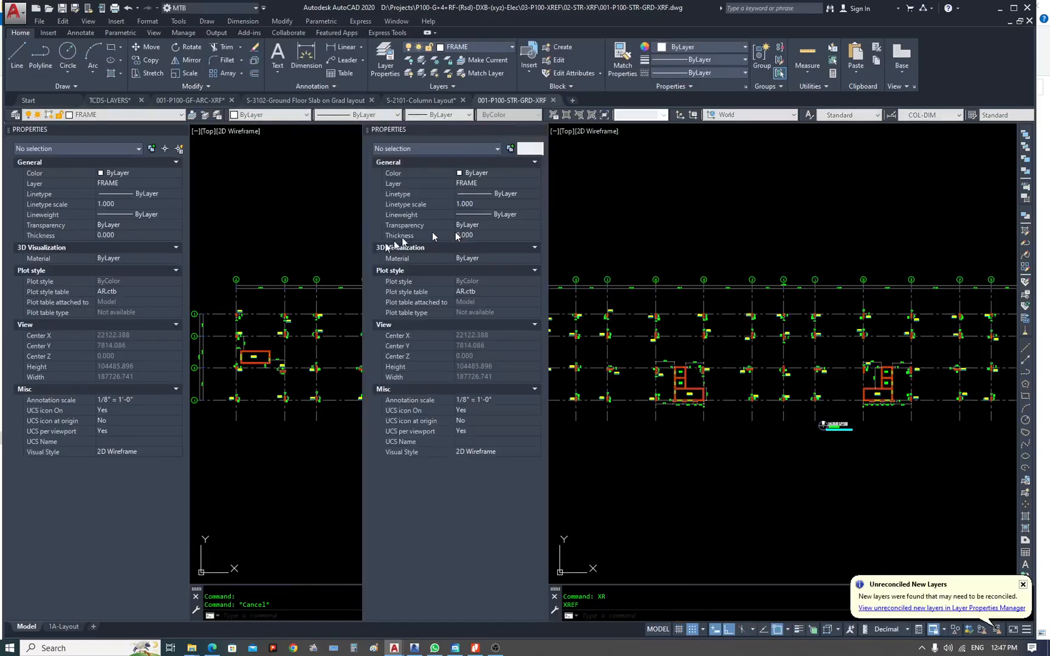
{"action": "right_click", "coordinate": [50, 203]}
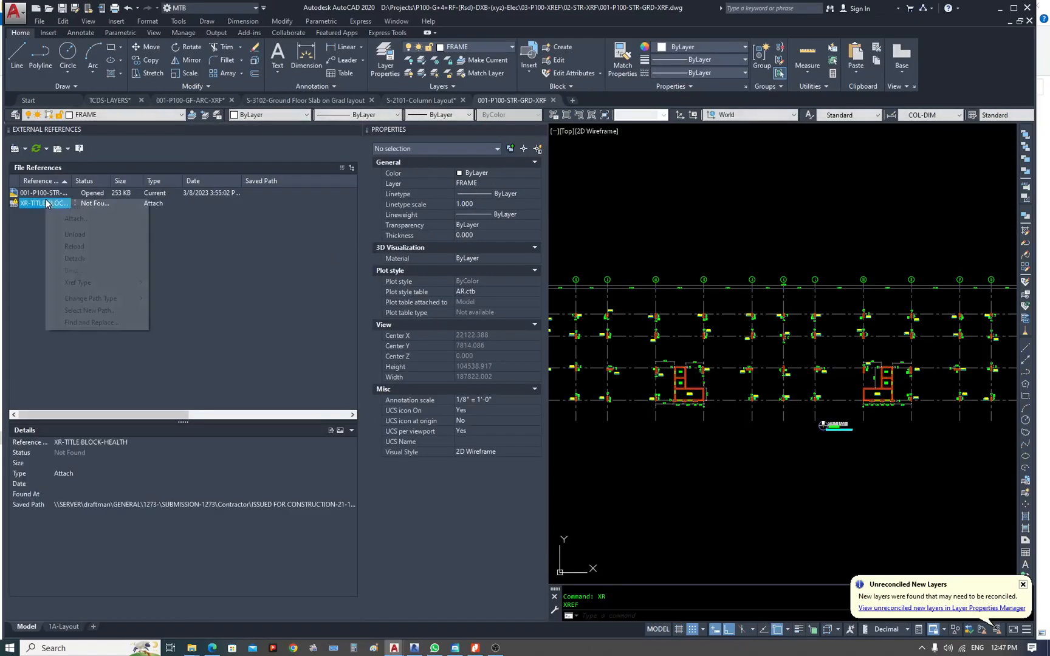
{"action": "left_click", "coordinate": [102, 258]}
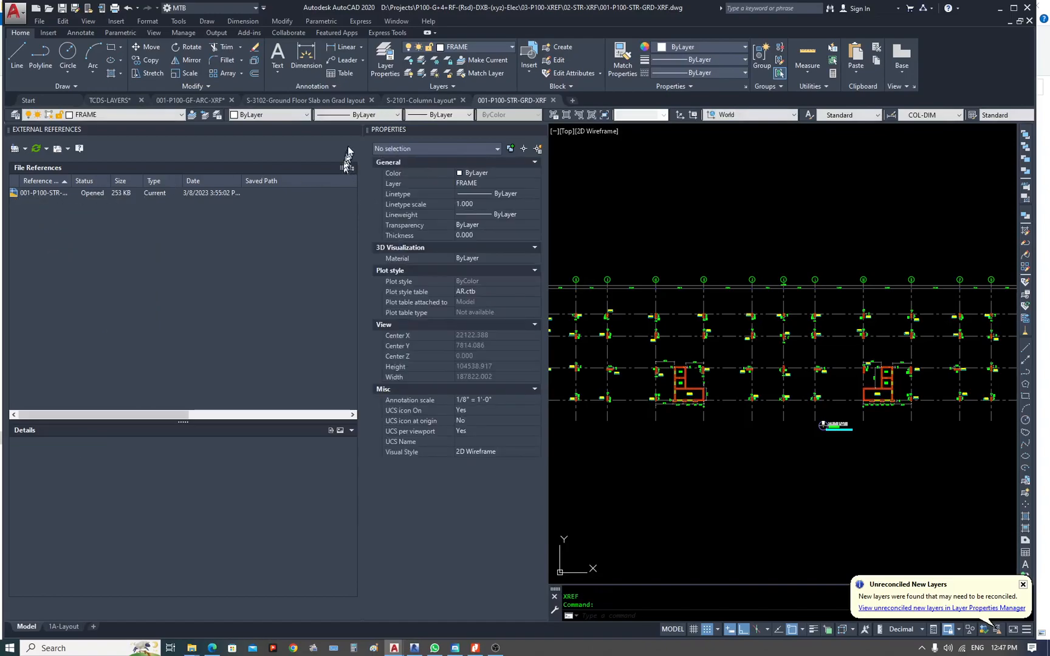
{"action": "left_click", "coordinate": [356, 130]}
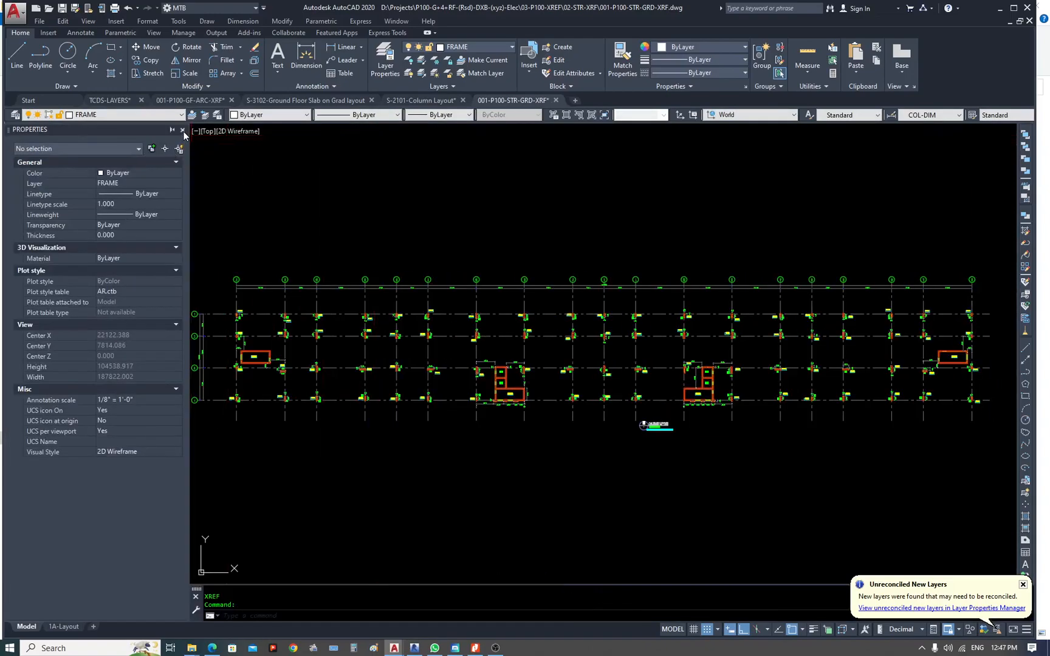
{"action": "left_click", "coordinate": [179, 129]}
Delete the 1A-Layout layout from 001-P100-STR-GRD-XRF and return to model space with TM set to 1.
{"action": "left_click", "coordinate": [63, 626]}
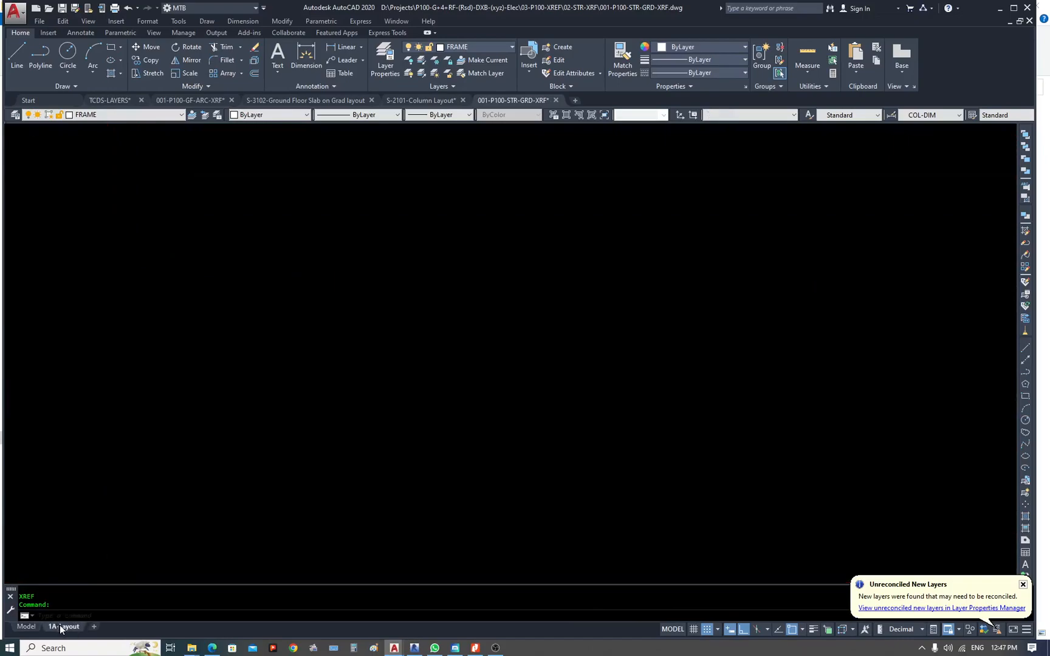
{"action": "right_click", "coordinate": [62, 627]}
{"action": "left_click", "coordinate": [88, 465]}
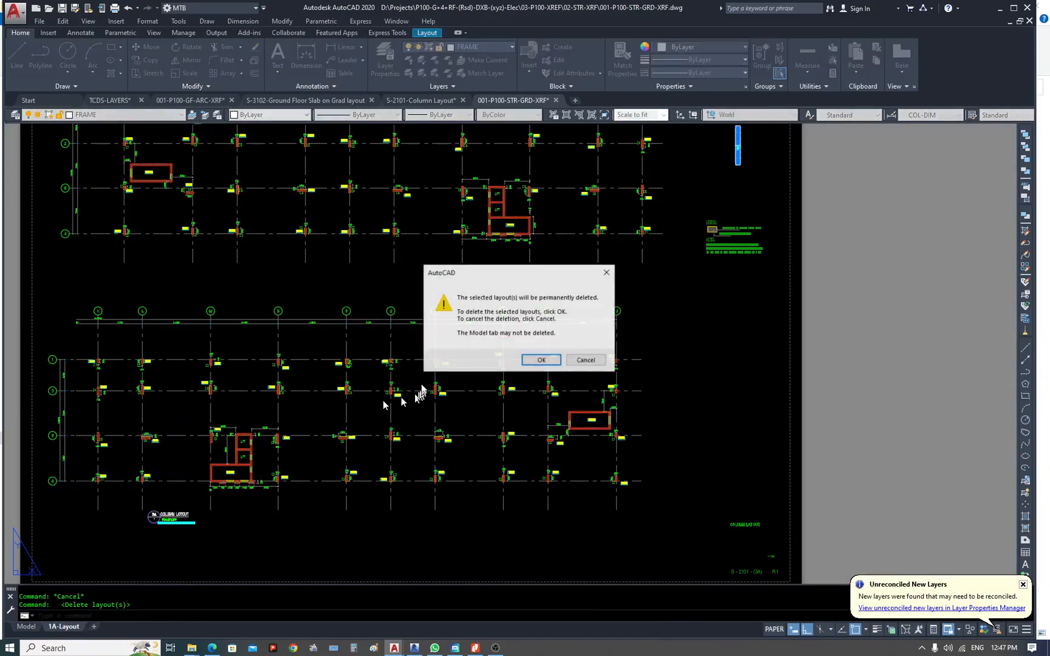
{"action": "left_click", "coordinate": [526, 362]}
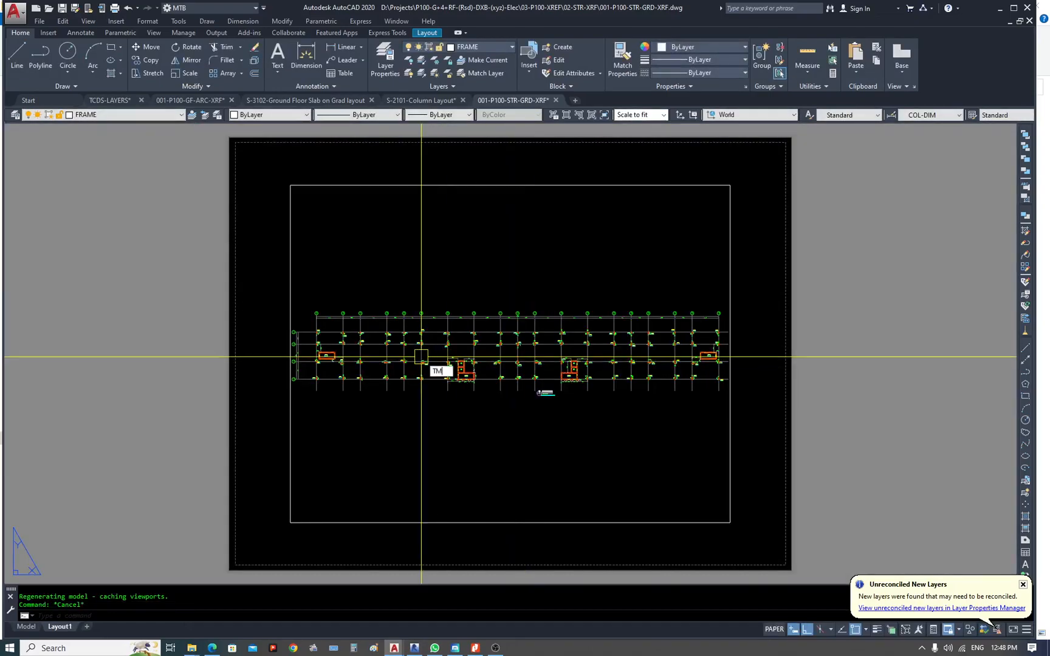
{"action": "key", "text": "Return"}
{"action": "type", "text": "1"}
{"action": "key", "text": "Return"}
Purge all unused items from the drawing, including nested items and orphaned data.
{"action": "type", "text": "pu"}
{"action": "key", "text": "Return"}
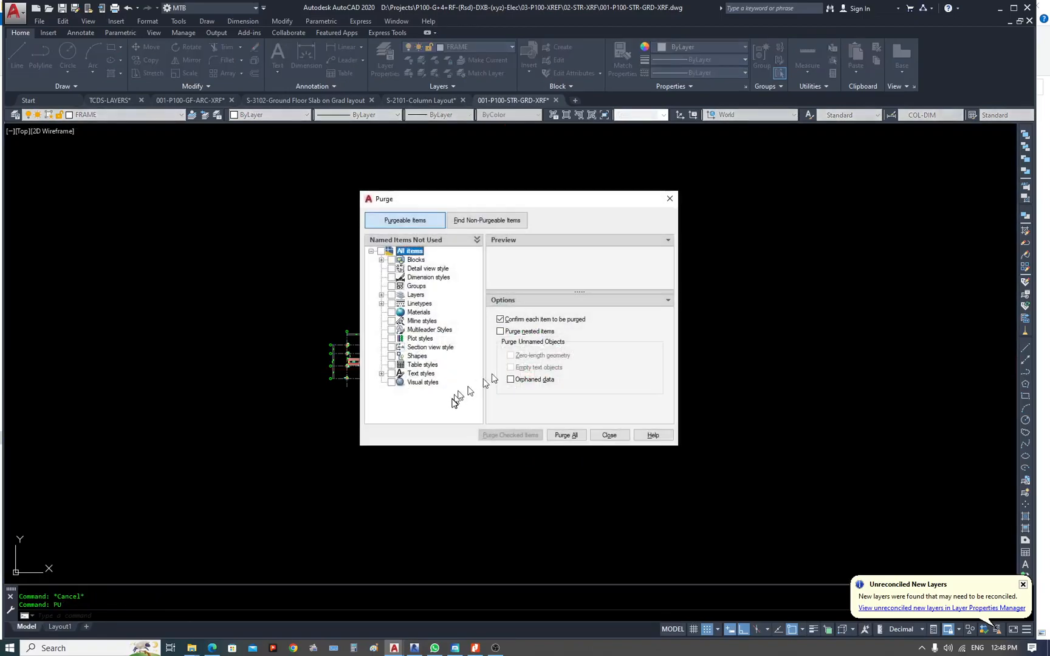
{"action": "left_click", "coordinate": [381, 250]}
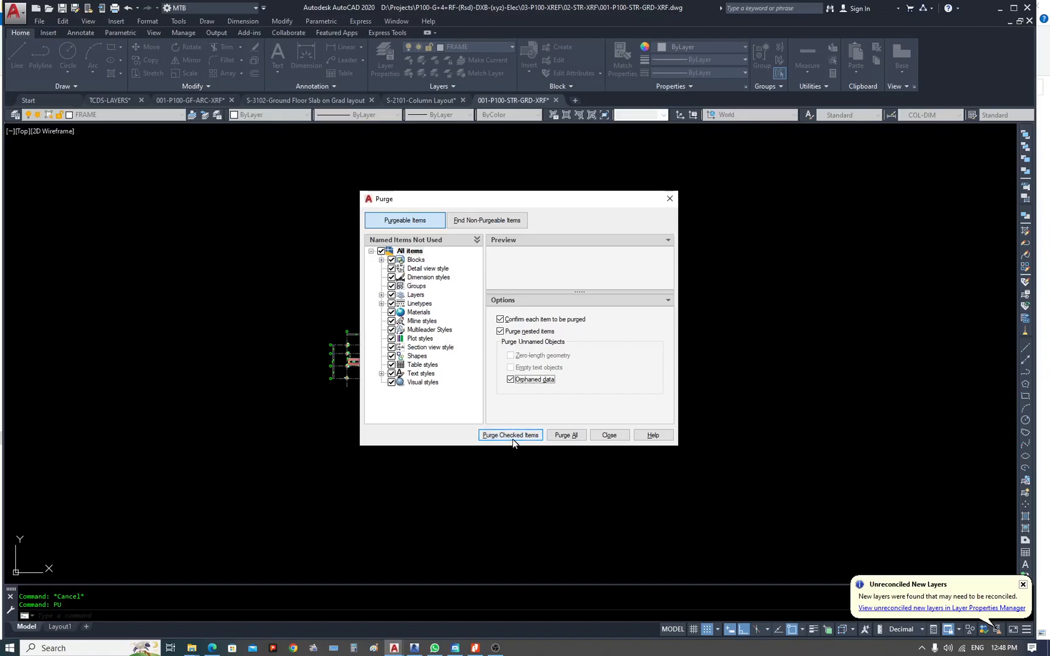
{"action": "left_click", "coordinate": [565, 435]}
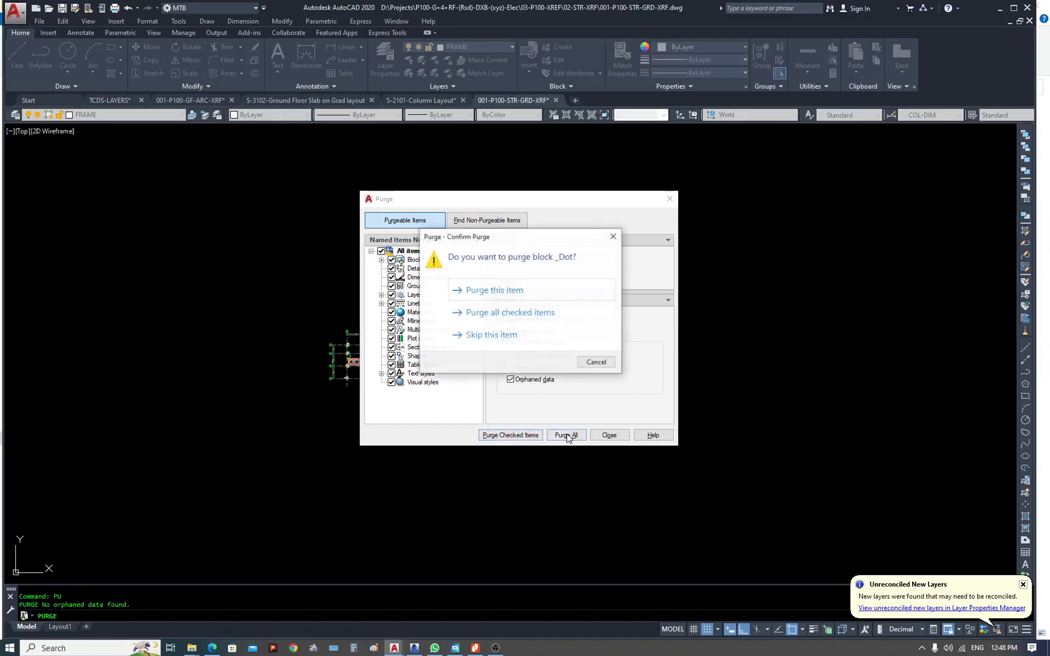
{"action": "left_click", "coordinate": [500, 317]}
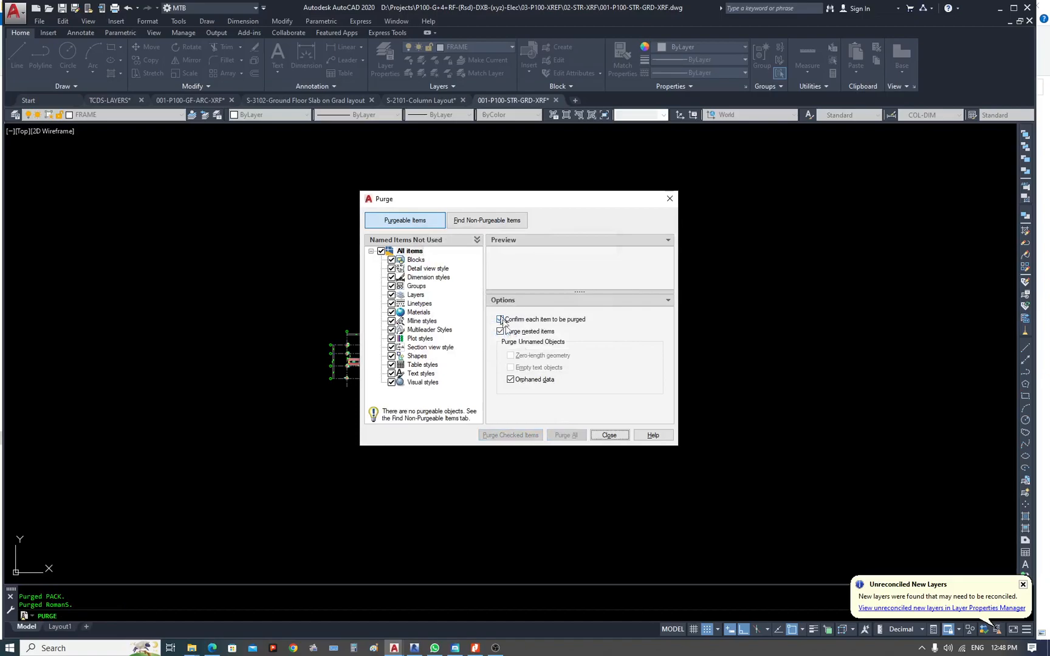
{"action": "left_click", "coordinate": [607, 435]}
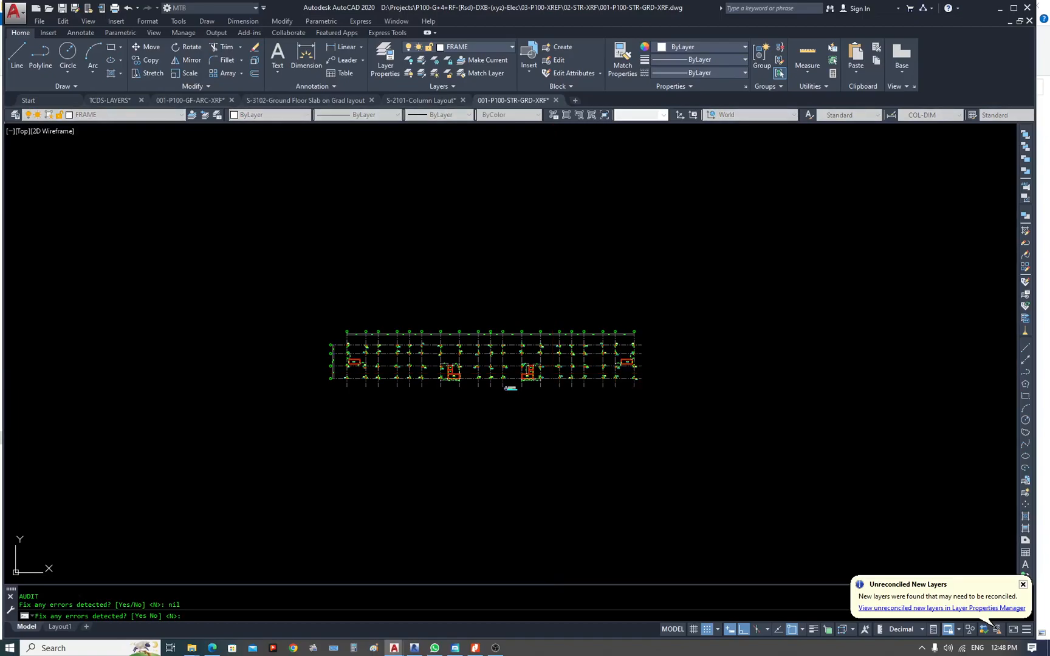
Audit the structural XREF drawing for errors and save it.
{"action": "key", "text": "Return"}
{"action": "key", "text": "ctrl+s"}
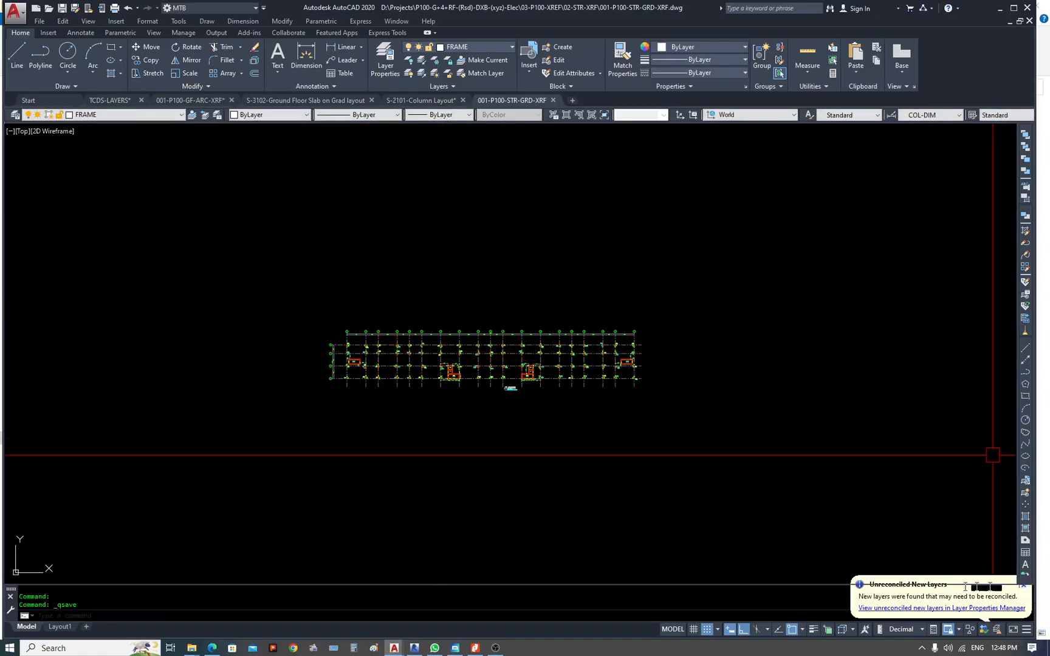
Examine the column layout's grid lines, grid tags, dimensions and column labels, and check the layer used for the grid.
{"action": "scroll", "coordinate": [439, 371], "scroll_direction": "up", "scroll_amount": 4}
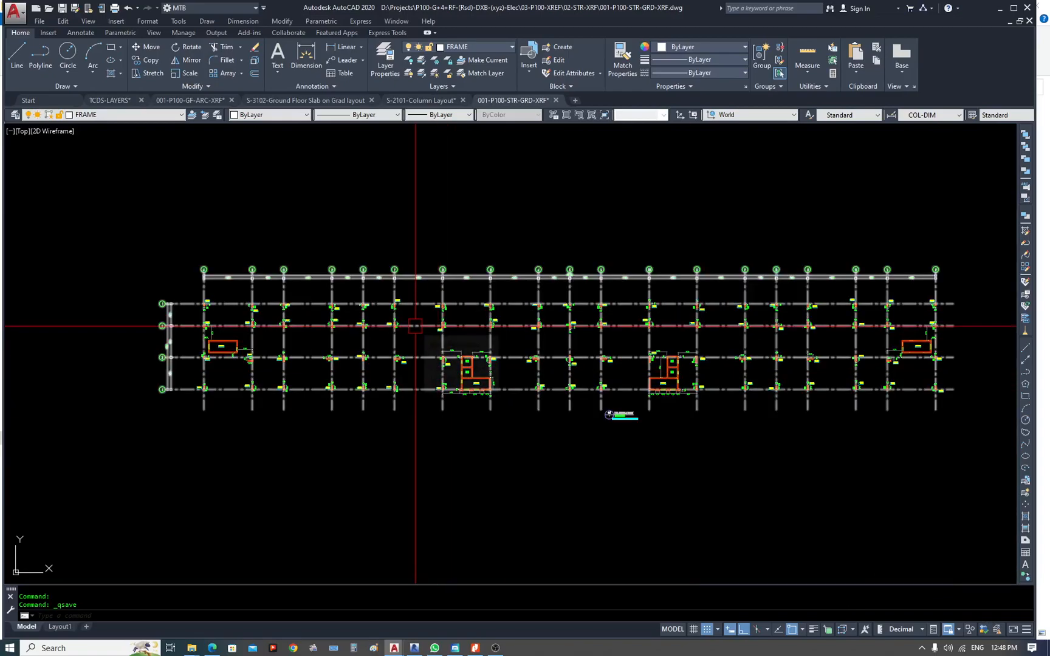
{"action": "middle_click_drag", "start_coordinate": [583, 367], "coordinate": [496, 414]}
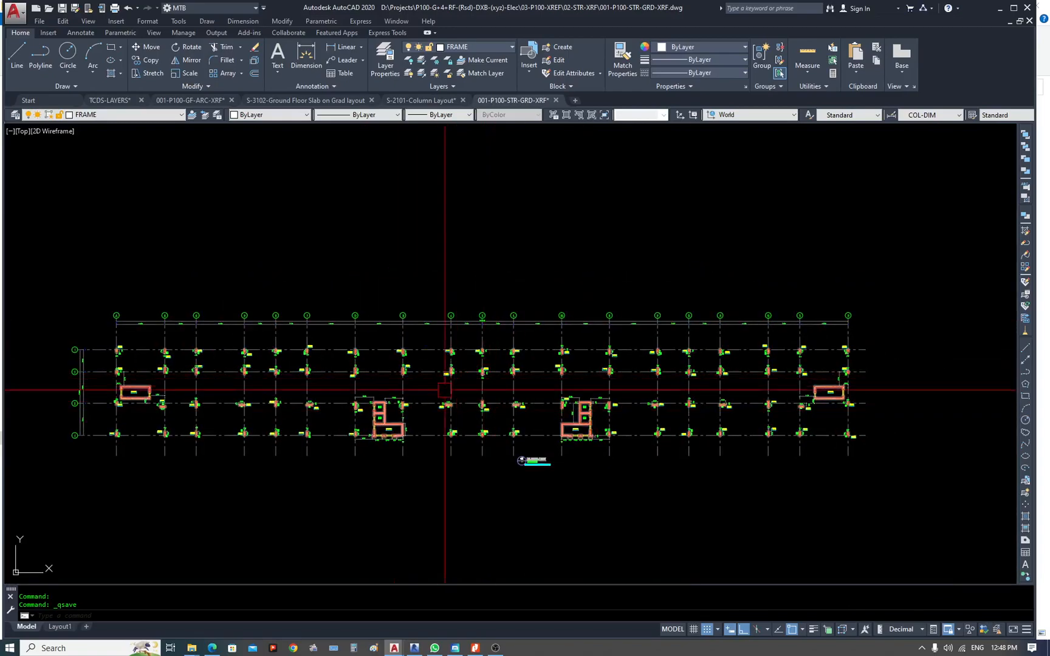
{"action": "middle_click_drag", "start_coordinate": [274, 400], "coordinate": [361, 387]}
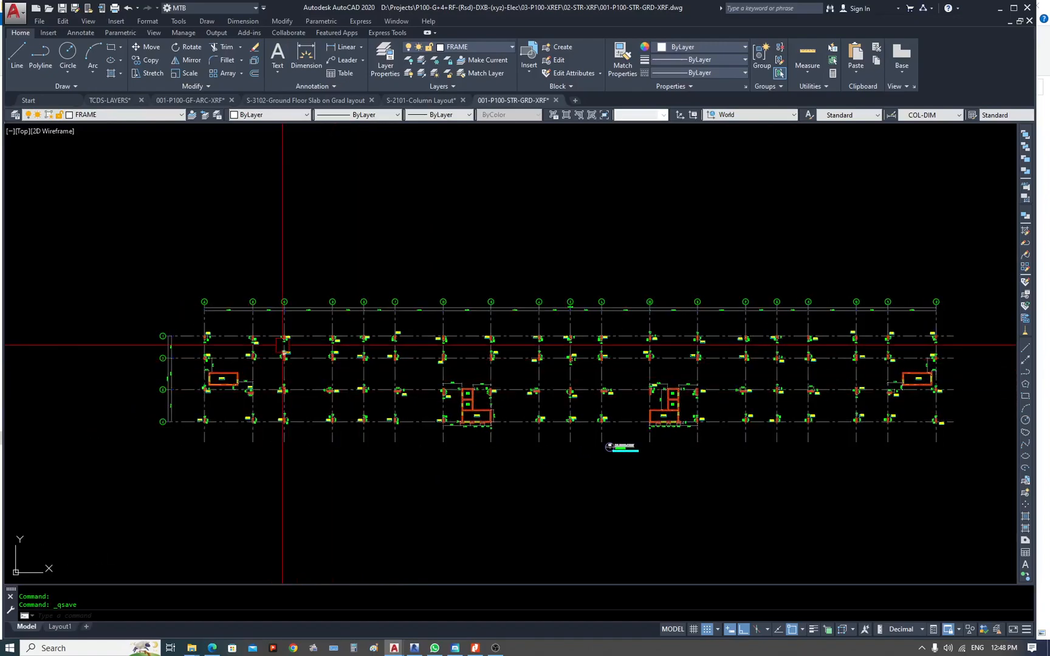
{"action": "scroll", "coordinate": [211, 325], "scroll_direction": "up", "scroll_amount": 4}
{"action": "scroll", "coordinate": [196, 261], "scroll_direction": "down", "scroll_amount": 2}
{"action": "scroll", "coordinate": [141, 277], "scroll_direction": "up", "scroll_amount": 6}
{"action": "middle_click_drag", "start_coordinate": [119, 282], "coordinate": [199, 365]}
{"action": "scroll", "coordinate": [280, 254], "scroll_direction": "down", "scroll_amount": 4}
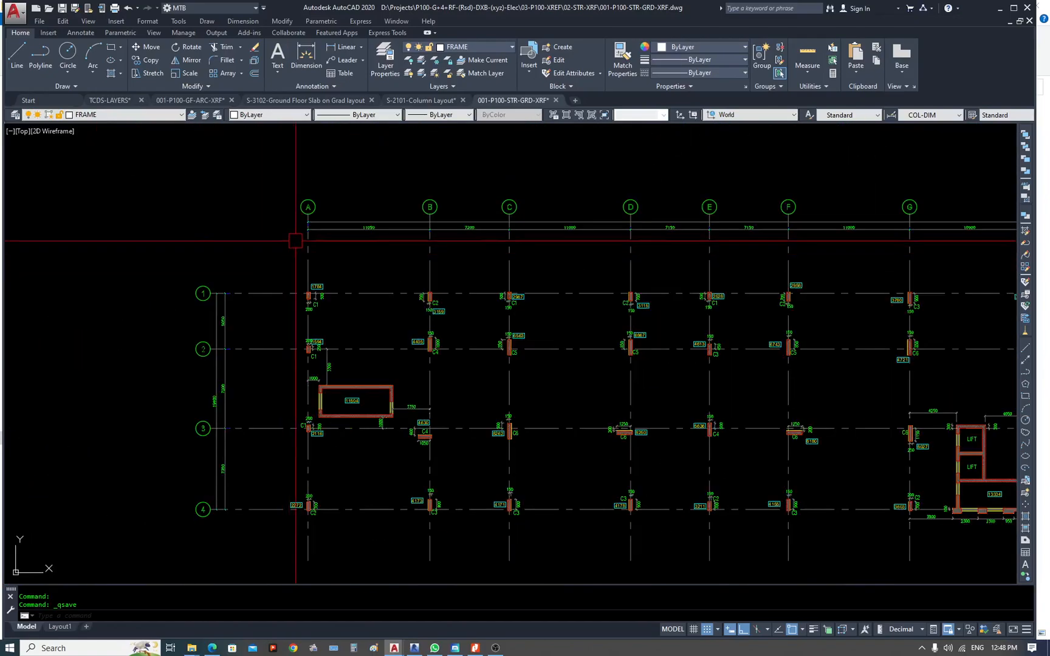
{"action": "scroll", "coordinate": [306, 277], "scroll_direction": "up", "scroll_amount": 6}
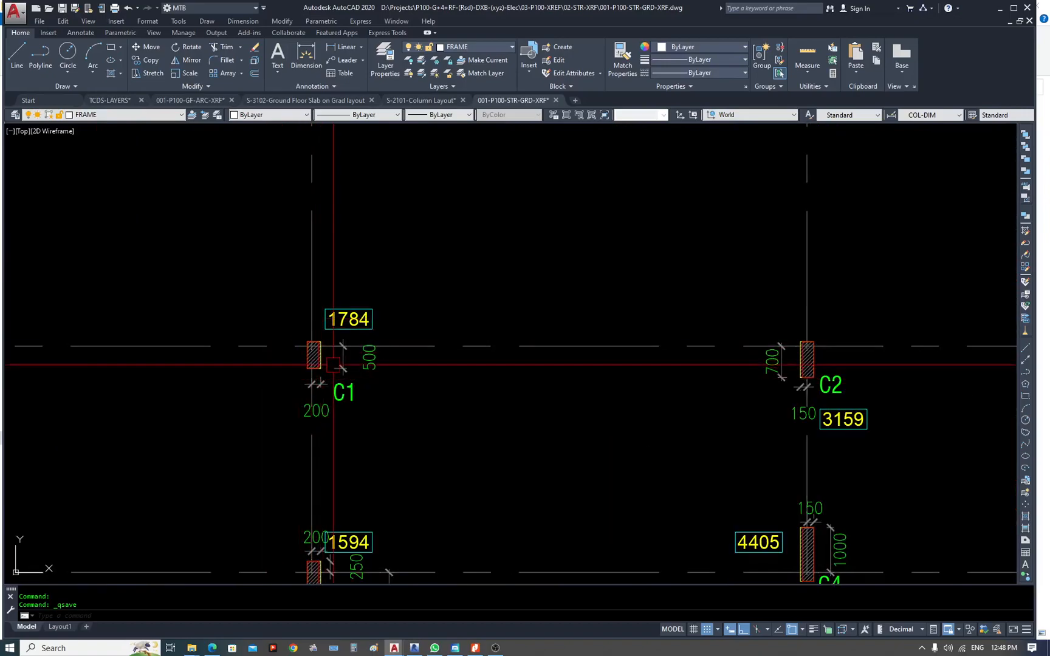
{"action": "scroll", "coordinate": [222, 314], "scroll_direction": "down", "scroll_amount": 6}
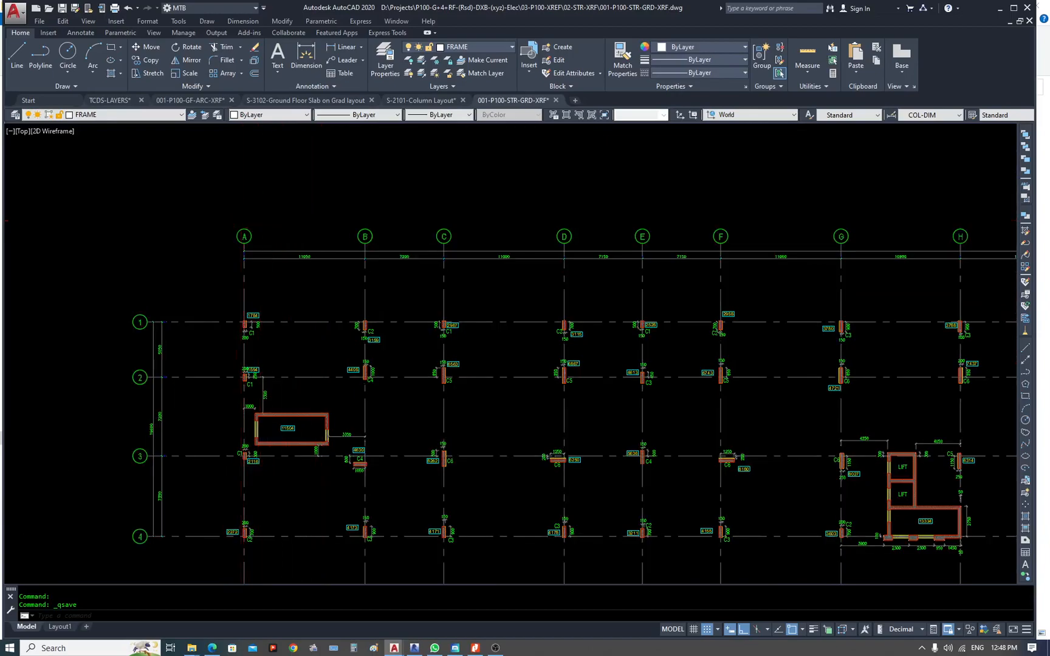
{"action": "scroll", "coordinate": [249, 230], "scroll_direction": "up", "scroll_amount": 10}
{"action": "scroll", "coordinate": [253, 224], "scroll_direction": "down", "scroll_amount": 10}
{"action": "key", "text": "Escape"}
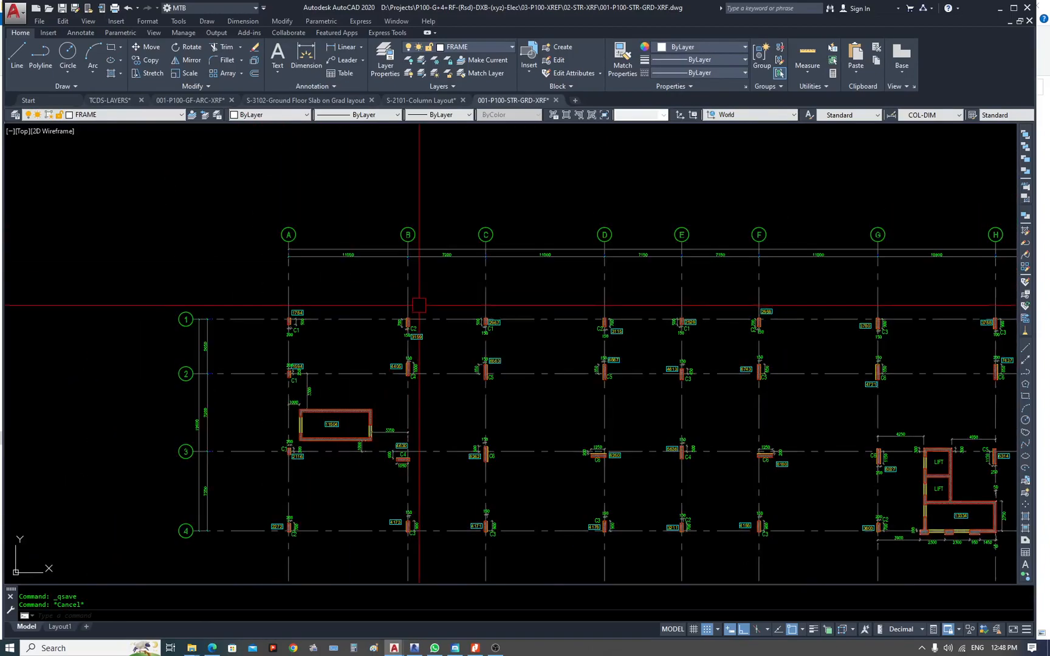
{"action": "left_click", "coordinate": [395, 293]}
{"action": "key", "text": "Escape"}
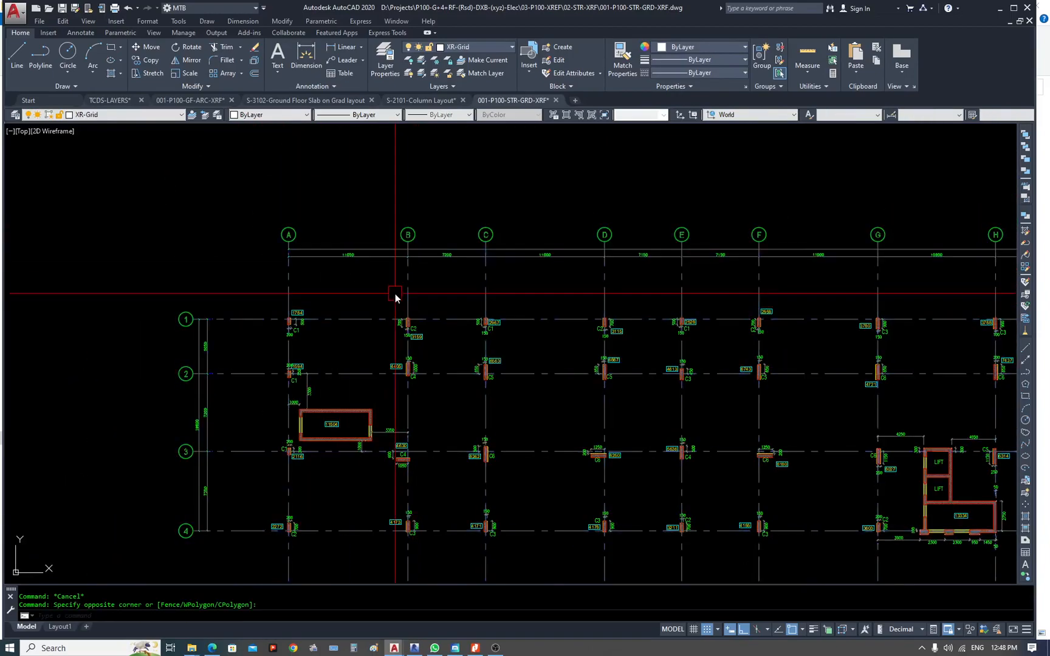
Switch to the TCDS-LAYERS drawing and examine the MEP-GENRAL layer table for suitable grid layers.
{"action": "left_click", "coordinate": [110, 100]}
{"action": "scroll", "coordinate": [521, 326], "scroll_direction": "down", "scroll_amount": 5}
{"action": "scroll", "coordinate": [563, 234], "scroll_direction": "up", "scroll_amount": 8}
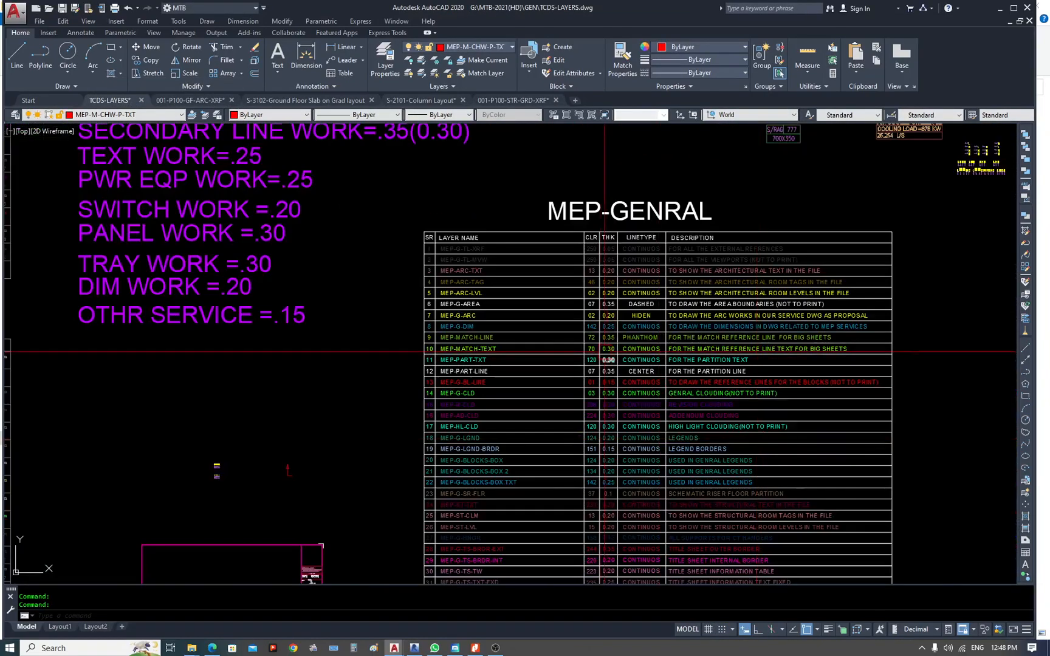
{"action": "scroll", "coordinate": [592, 279], "scroll_direction": "up", "scroll_amount": 6}
{"action": "scroll", "coordinate": [386, 375], "scroll_direction": "down", "scroll_amount": 4}
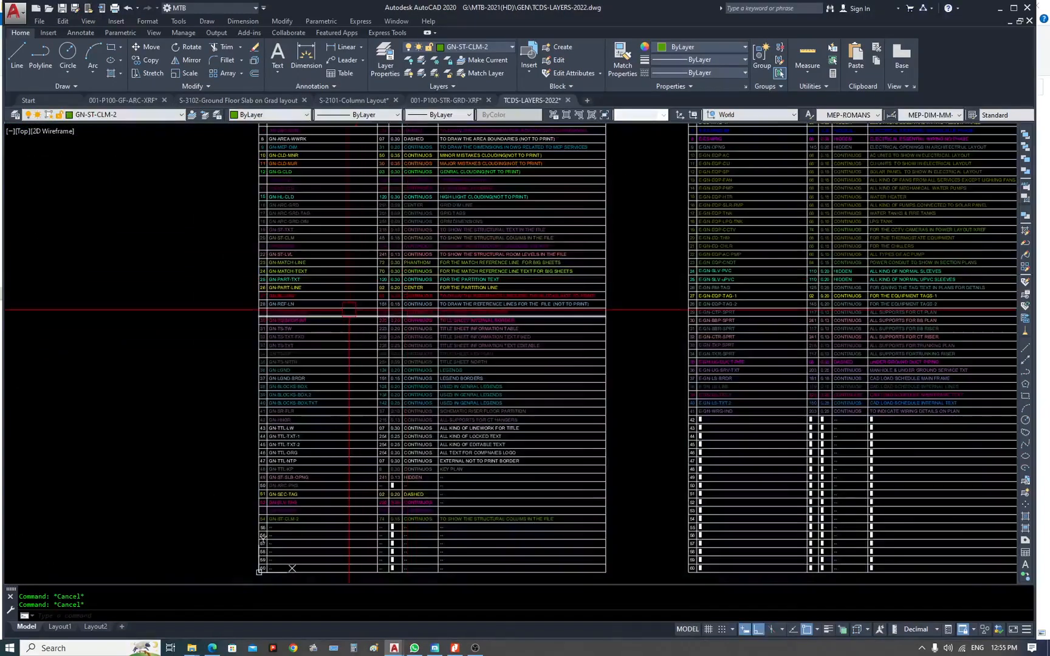
Copy the GN-ARC-GRD, GN-ARC-GRD-TAG and GN-ARC-GRD-DIM layer-name texts with a base point from the TCDS-LAYERS-2022 table.
{"action": "scroll", "coordinate": [374, 293], "scroll_direction": "up", "scroll_amount": 5}
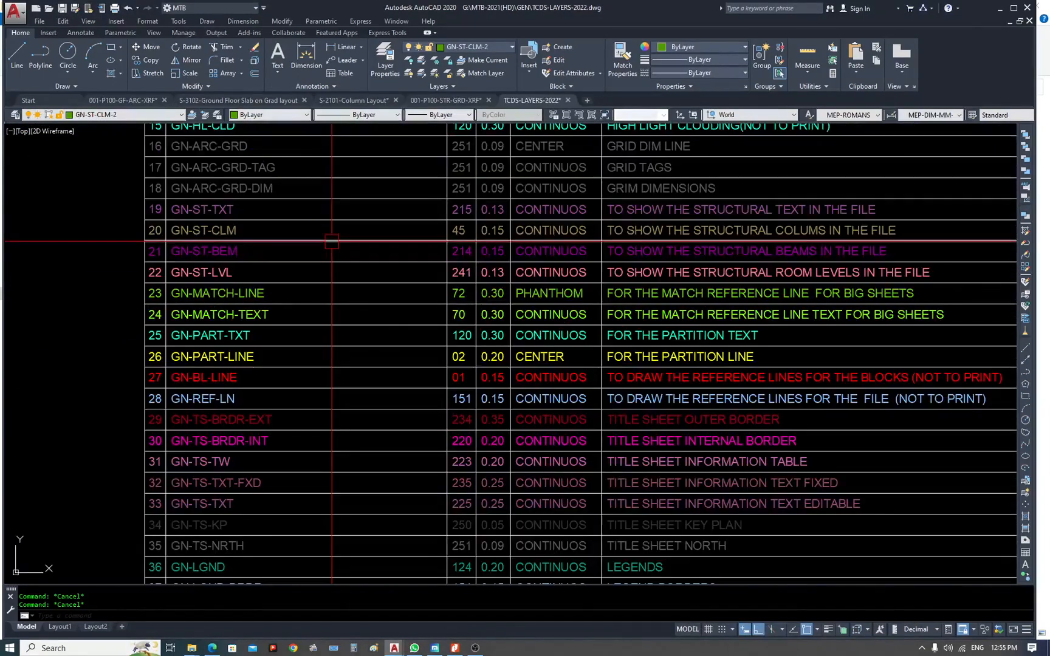
{"action": "middle_click_drag", "start_coordinate": [374, 289], "coordinate": [362, 372]}
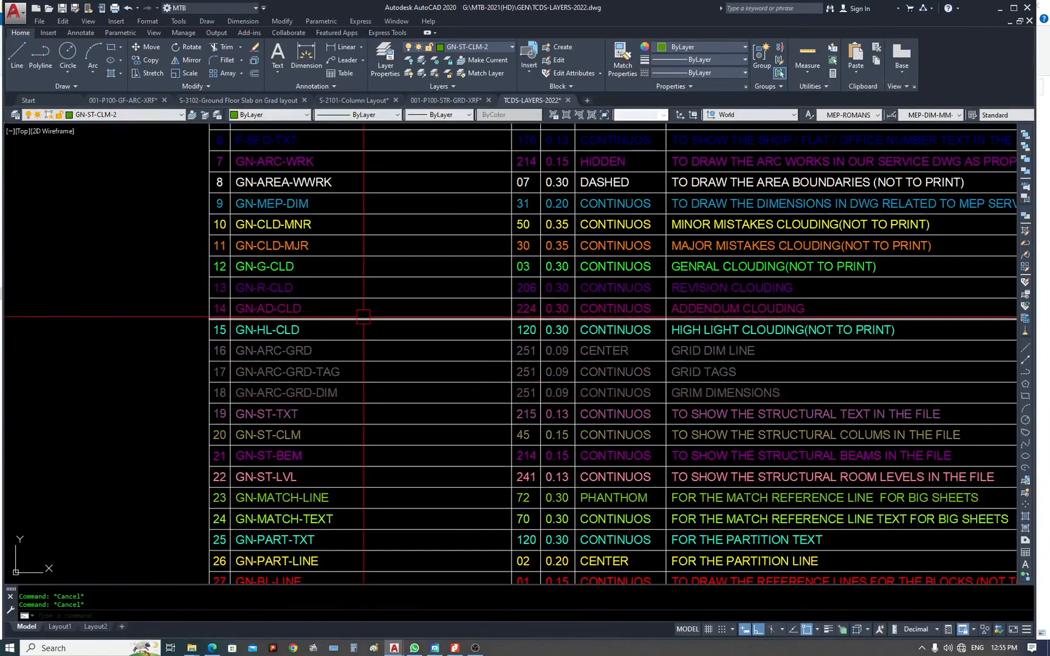
{"action": "scroll", "coordinate": [363, 317], "scroll_direction": "down", "scroll_amount": 3}
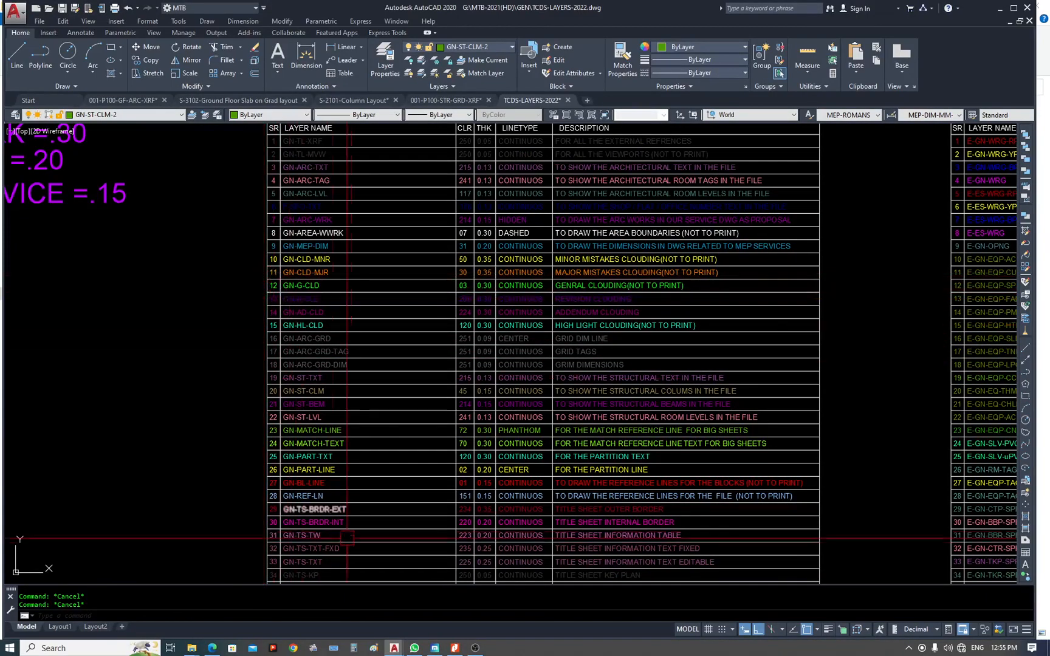
{"action": "scroll", "coordinate": [352, 298], "scroll_direction": "up", "scroll_amount": 1}
{"action": "scroll", "coordinate": [363, 433], "scroll_direction": "up", "scroll_amount": 4}
{"action": "middle_click_drag", "start_coordinate": [363, 433], "coordinate": [279, 294]}
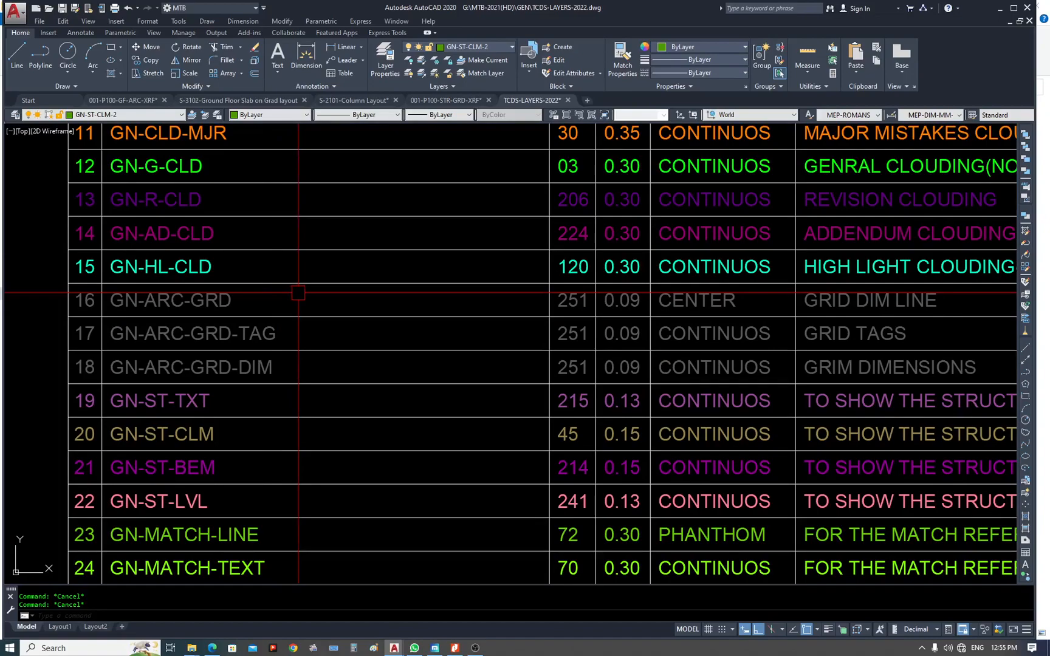
{"action": "scroll", "coordinate": [349, 273], "scroll_direction": "down", "scroll_amount": 1}
{"action": "scroll", "coordinate": [235, 278], "scroll_direction": "up", "scroll_amount": 1}
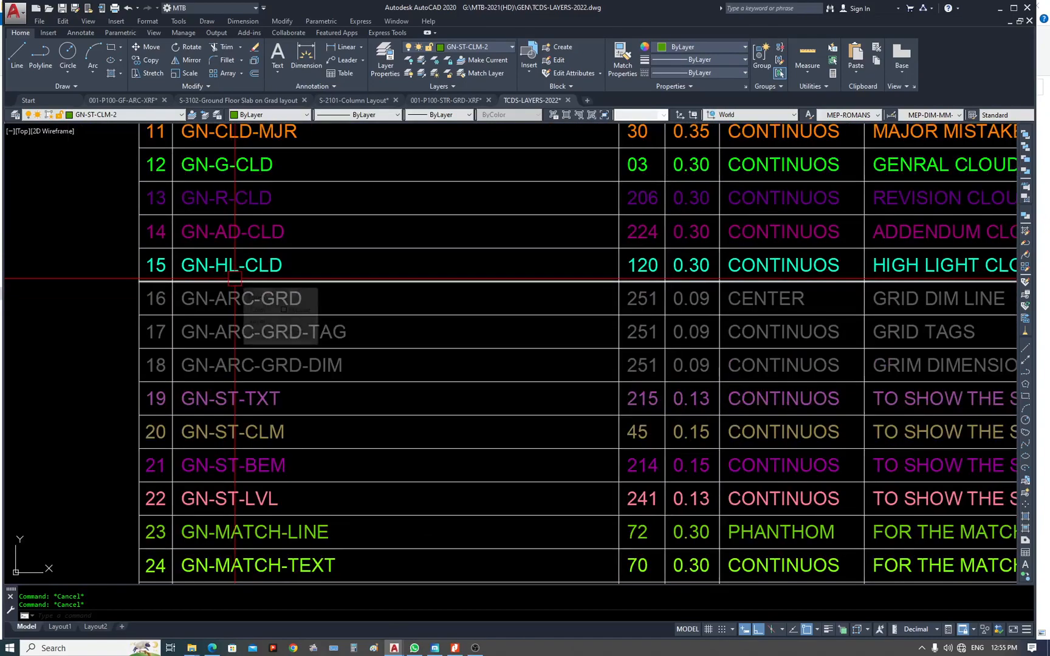
{"action": "key", "text": "ctrl+shift+c"}
{"action": "left_click", "coordinate": [280, 316]}
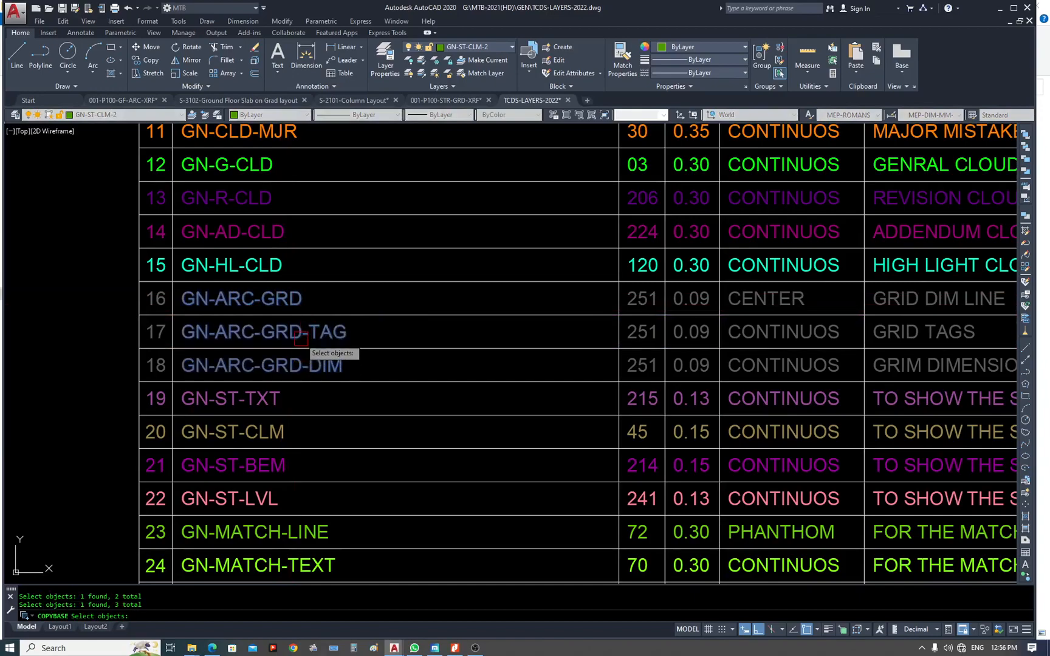
{"action": "key", "text": "Return"}
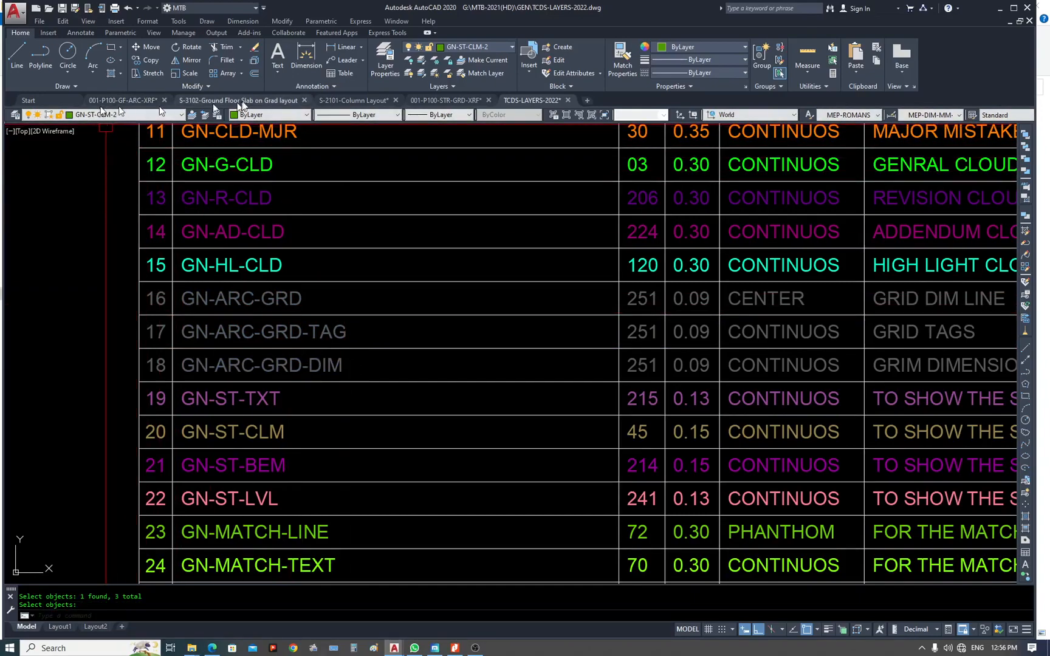
Paste the three copied grid layer-name texts into the 001-P100-STR-GRD-XRF drawing, in the empty area beside the column grid.
{"action": "left_click", "coordinate": [119, 100]}
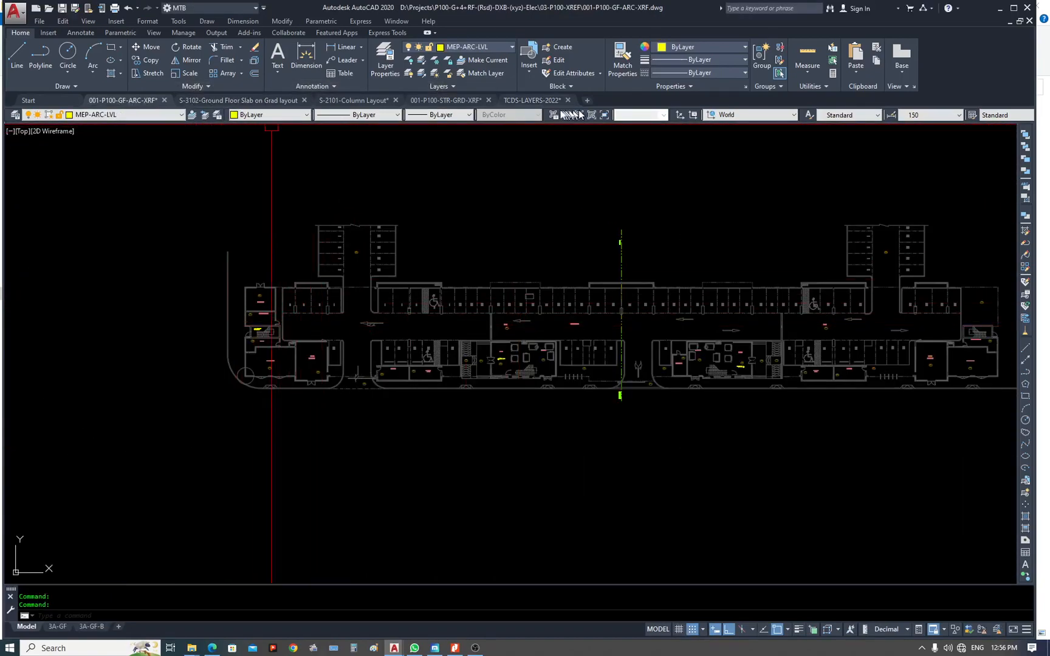
{"action": "scroll", "coordinate": [467, 267], "scroll_direction": "down", "scroll_amount": 2}
{"action": "middle_click_drag", "start_coordinate": [467, 267], "coordinate": [717, 344]}
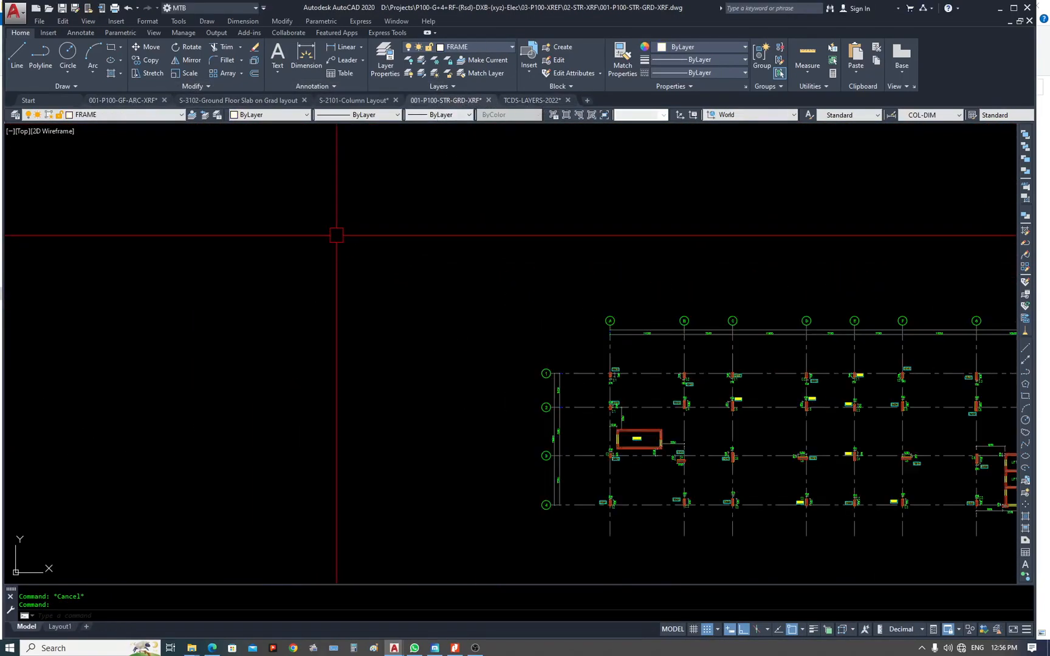
{"action": "key", "text": "ctrl+v"}
{"action": "scroll", "coordinate": [520, 328], "scroll_direction": "up", "scroll_amount": 4}
{"action": "key", "text": "Escape"}
{"action": "scroll", "coordinate": [695, 382], "scroll_direction": "up", "scroll_amount": 5}
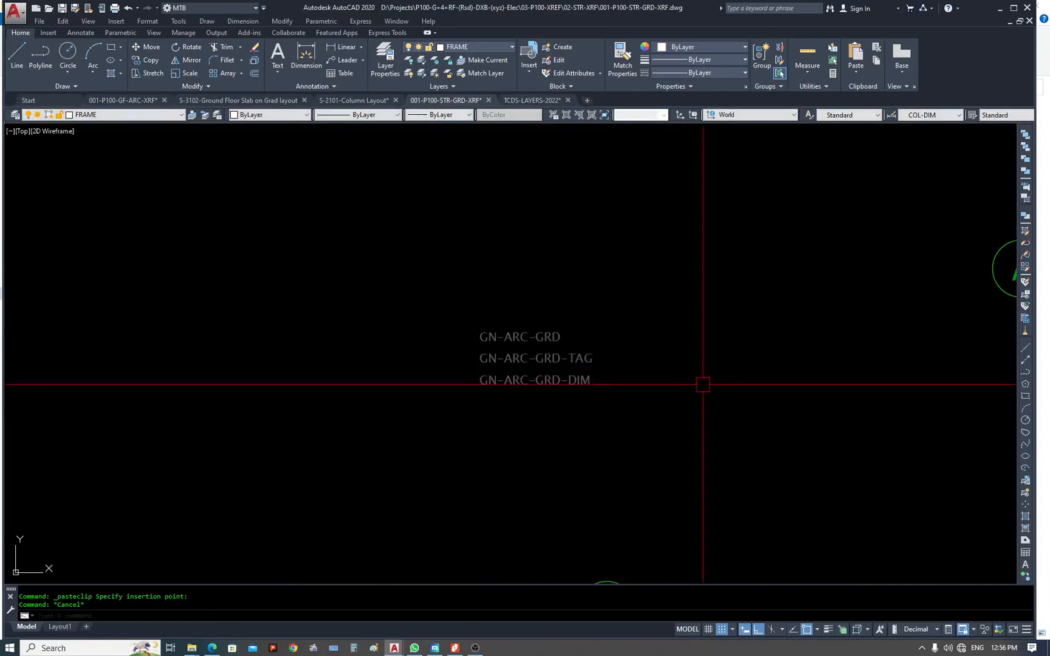
Match the properties of the GN-ARC-GRD text onto the first grid lines of the column layout, around grids A to E.
{"action": "key", "text": "Escape"}
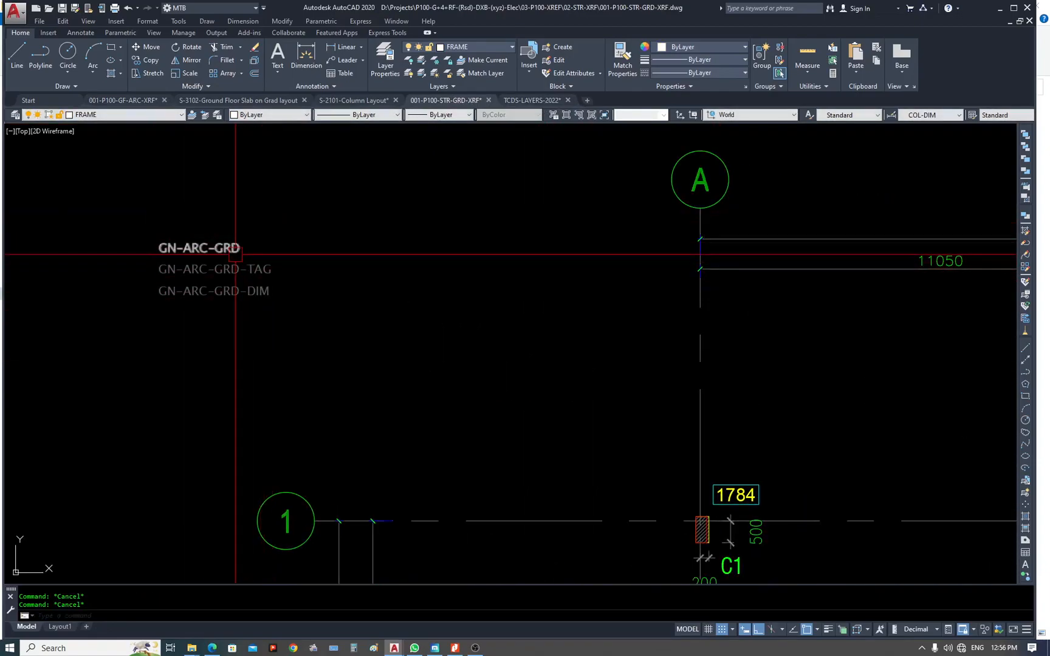
{"action": "type", "text": "ma"}
{"action": "key", "text": "space"}
{"action": "left_click", "coordinate": [213, 247]}
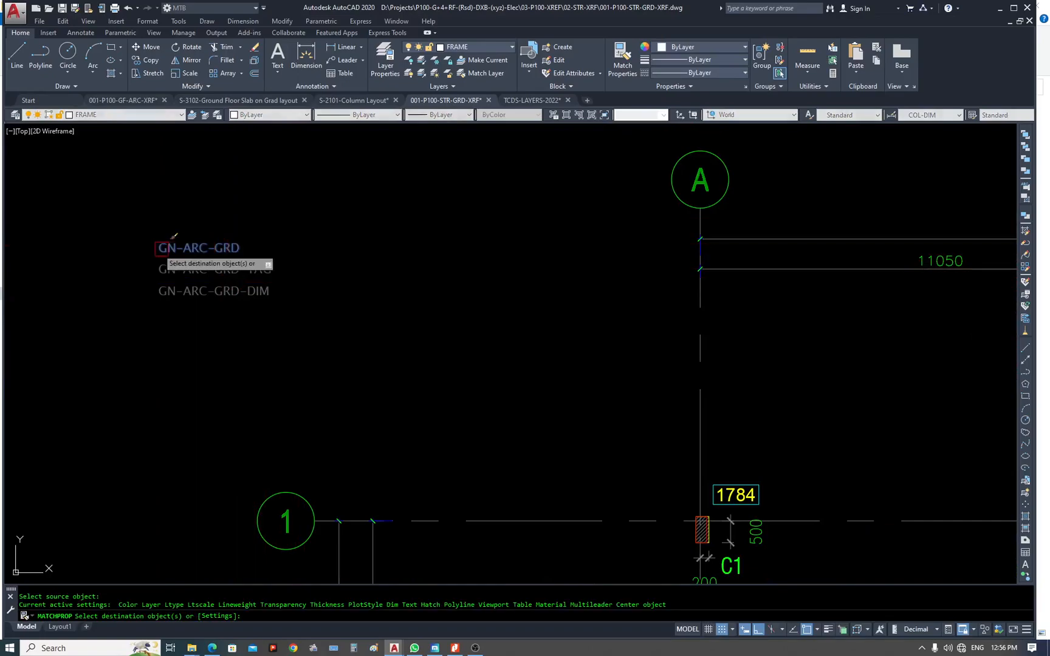
{"action": "scroll", "coordinate": [735, 487], "scroll_direction": "down", "scroll_amount": 2}
{"action": "middle_click_drag", "start_coordinate": [734, 487], "coordinate": [436, 374]}
{"action": "left_click", "coordinate": [469, 322]}
{"action": "left_click", "coordinate": [351, 293]}
{"action": "left_click", "coordinate": [768, 338]}
{"action": "left_click", "coordinate": [550, 307]}
{"action": "scroll", "coordinate": [532, 323], "scroll_direction": "down", "scroll_amount": 4}
{"action": "scroll", "coordinate": [845, 325], "scroll_direction": "up", "scroll_amount": 4}
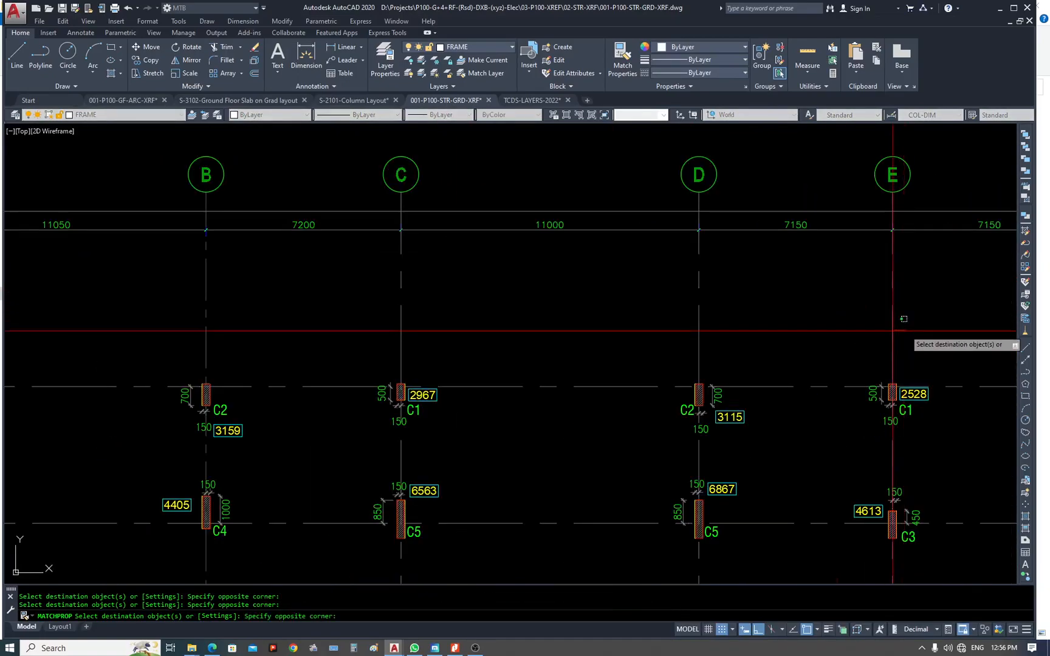
{"action": "left_click", "coordinate": [556, 323]}
{"action": "scroll", "coordinate": [494, 353], "scroll_direction": "down", "scroll_amount": 6}
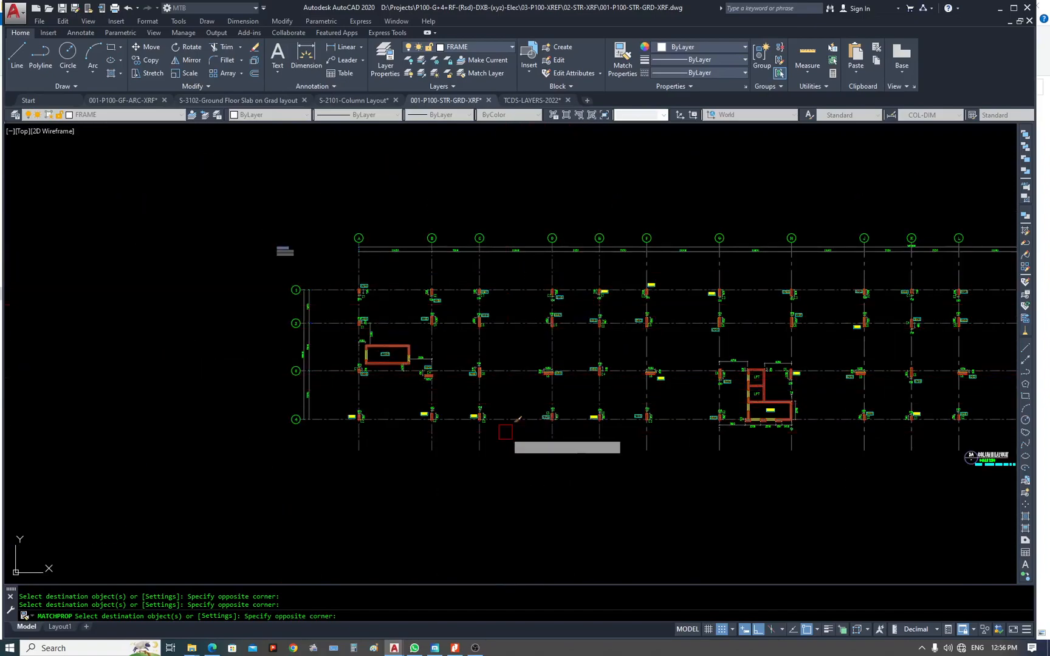
Match the GN-ARC-GRD text's properties onto the remaining grid lines along the column layout through grid U.
{"action": "middle_click_drag", "start_coordinate": [878, 447], "coordinate": [718, 424]}
{"action": "middle_click_drag", "start_coordinate": [837, 299], "coordinate": [546, 363]}
{"action": "left_click", "coordinate": [914, 307]}
{"action": "left_click", "coordinate": [200, 328]}
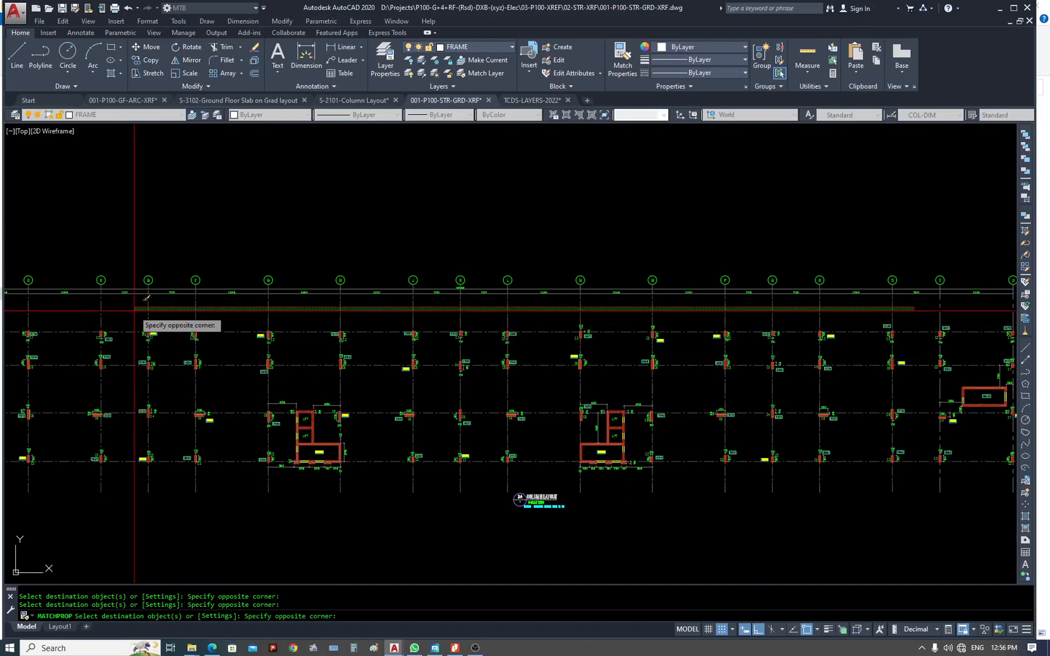
{"action": "scroll", "coordinate": [892, 311], "scroll_direction": "up", "scroll_amount": 5}
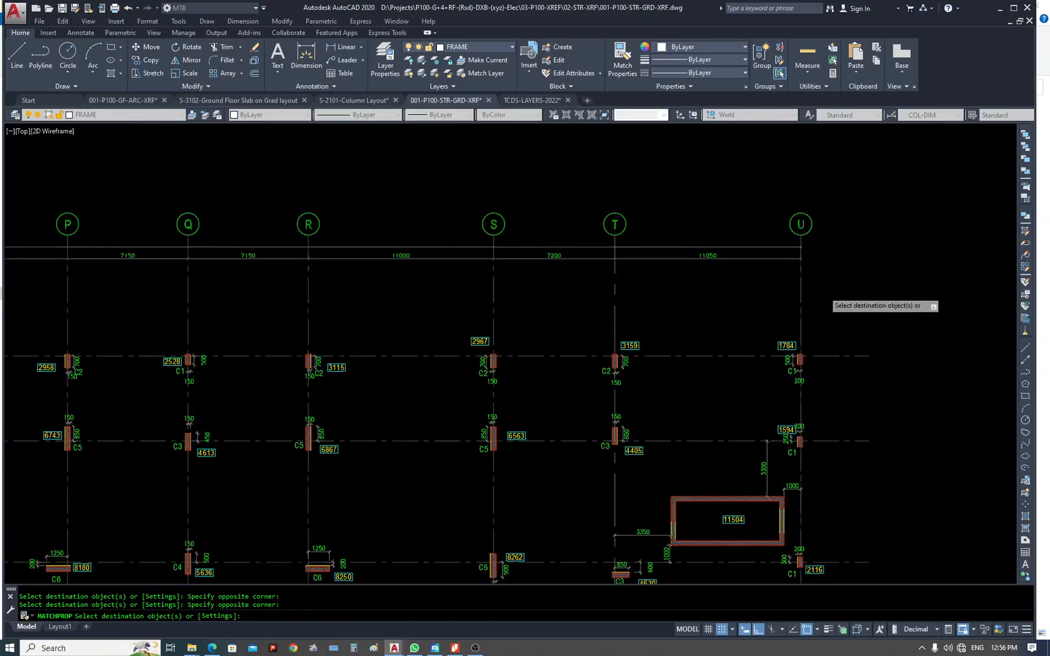
{"action": "scroll", "coordinate": [541, 260], "scroll_direction": "down", "scroll_amount": 5}
{"action": "key", "text": "Escape"}
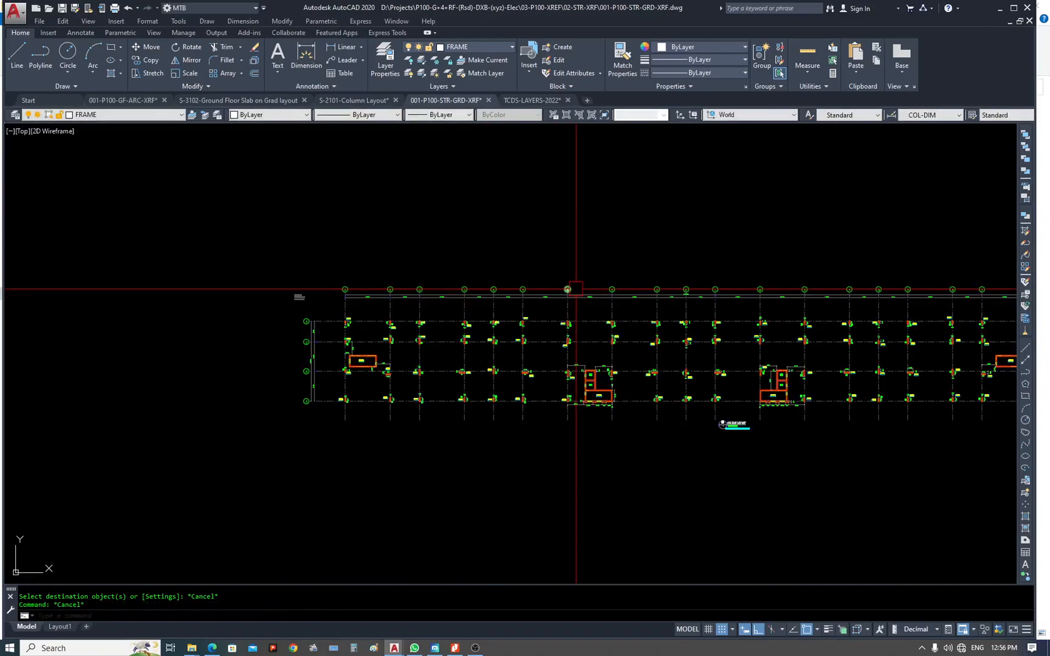
Turn off the GN-ARC-GRD layer with LAYOFF by picking an object on it.
{"action": "type", "text": "layo"}
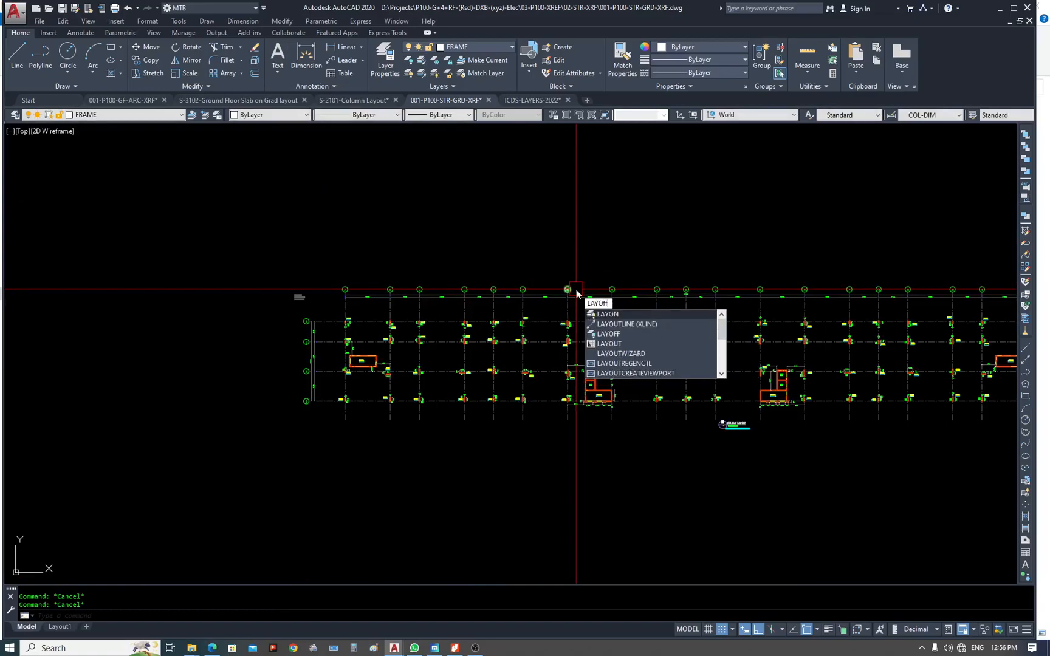
{"action": "key", "text": "Return"}
{"action": "scroll", "coordinate": [333, 292], "scroll_direction": "up", "scroll_amount": 6}
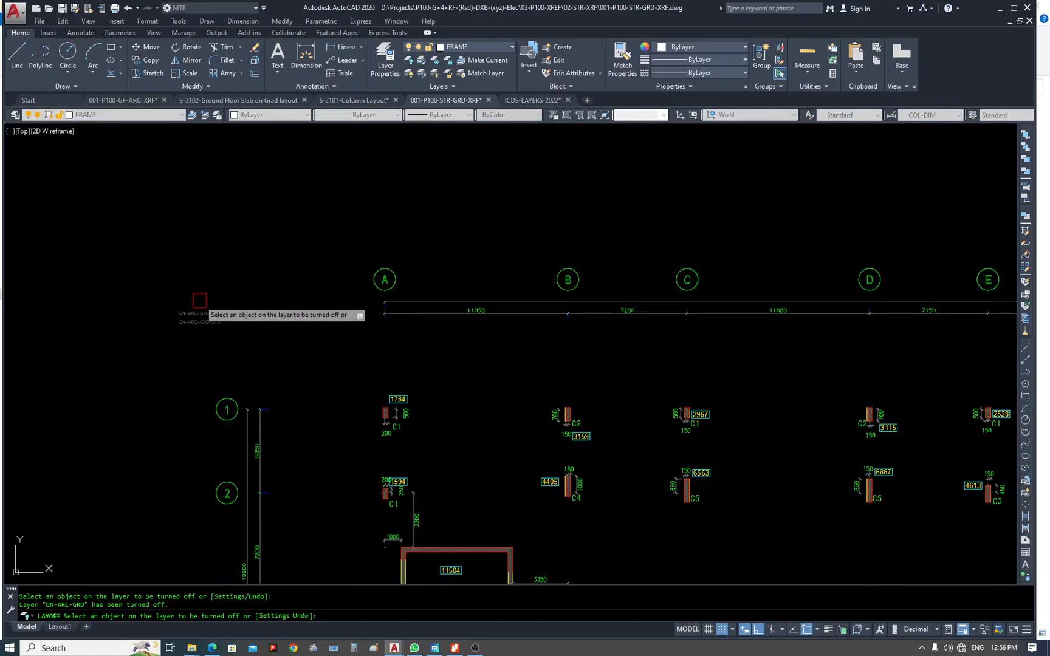
{"action": "key", "text": "Escape"}
Match the properties of the GN-ARC-GRD-DIM text onto the grid dimensions between grids A and C.
{"action": "scroll", "coordinate": [663, 351], "scroll_direction": "down", "scroll_amount": 6}
{"action": "middle_click_drag", "start_coordinate": [663, 351], "coordinate": [469, 398]}
{"action": "scroll", "coordinate": [46, 328], "scroll_direction": "up", "scroll_amount": 2}
{"action": "middle_click_drag", "start_coordinate": [46, 329], "coordinate": [282, 254]}
{"action": "scroll", "coordinate": [147, 259], "scroll_direction": "up", "scroll_amount": 2}
{"action": "scroll", "coordinate": [203, 260], "scroll_direction": "up", "scroll_amount": 8}
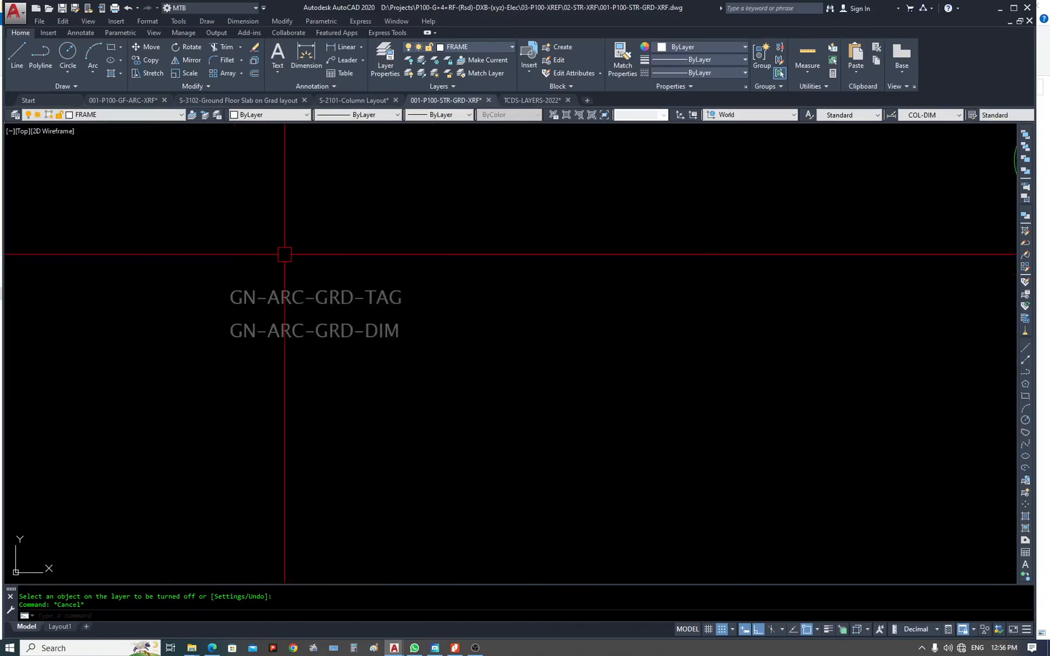
{"action": "scroll", "coordinate": [295, 269], "scroll_direction": "down", "scroll_amount": 3}
{"action": "scroll", "coordinate": [320, 298], "scroll_direction": "up", "scroll_amount": 4}
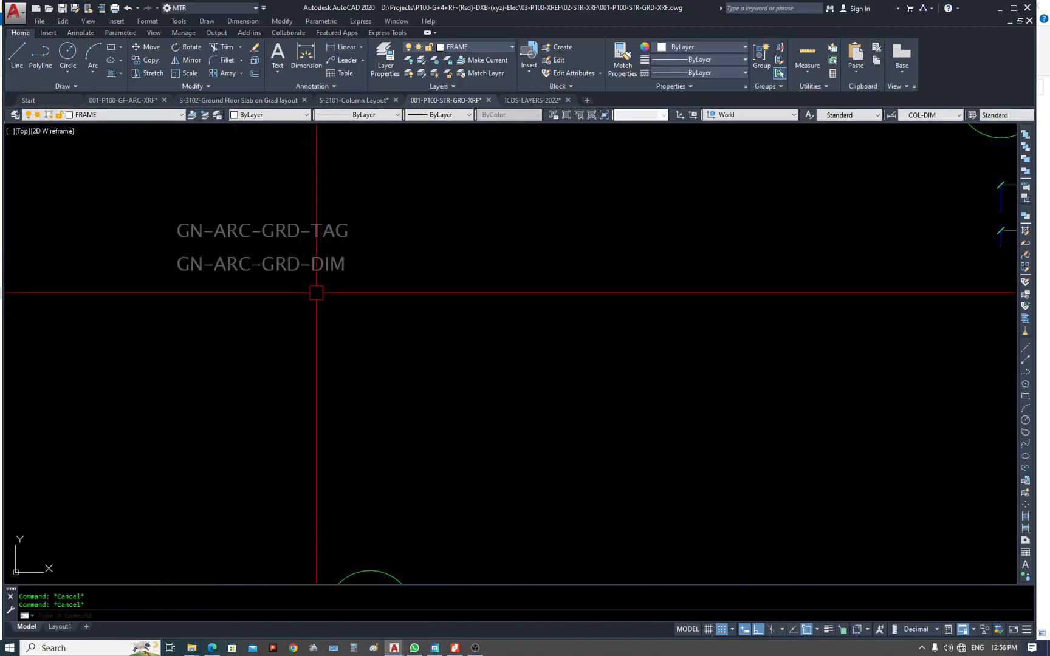
{"action": "left_click", "coordinate": [314, 265]}
{"action": "scroll", "coordinate": [159, 276], "scroll_direction": "down", "scroll_amount": 4}
{"action": "scroll", "coordinate": [360, 234], "scroll_direction": "up", "scroll_amount": 2}
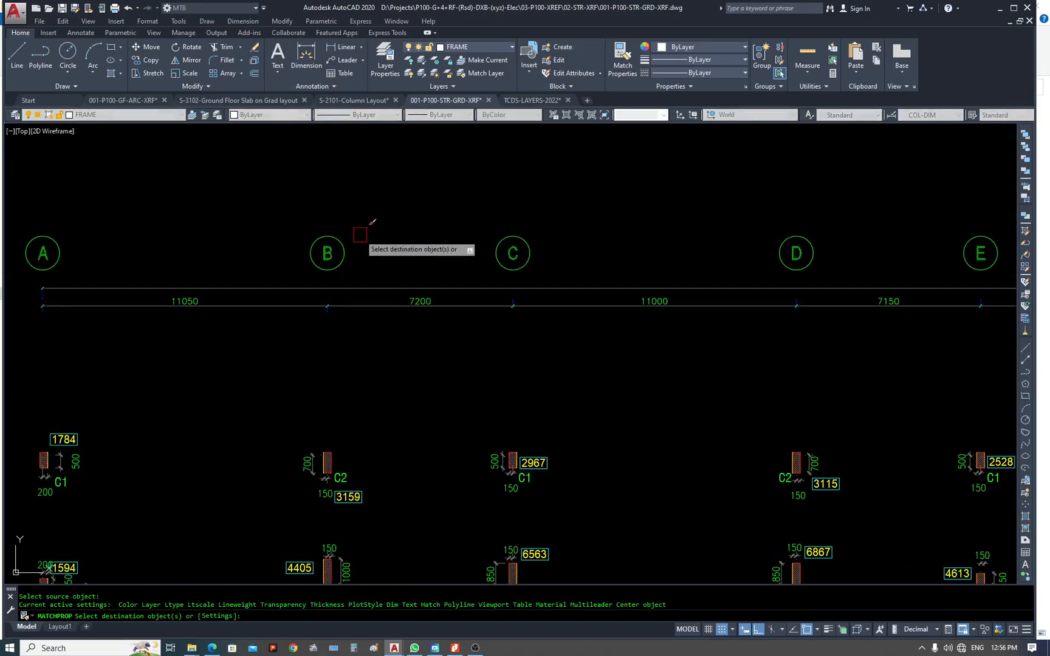
{"action": "left_click", "coordinate": [448, 271]}
{"action": "left_click", "coordinate": [402, 315]}
{"action": "left_click", "coordinate": [350, 344]}
{"action": "left_click", "coordinate": [199, 288]}
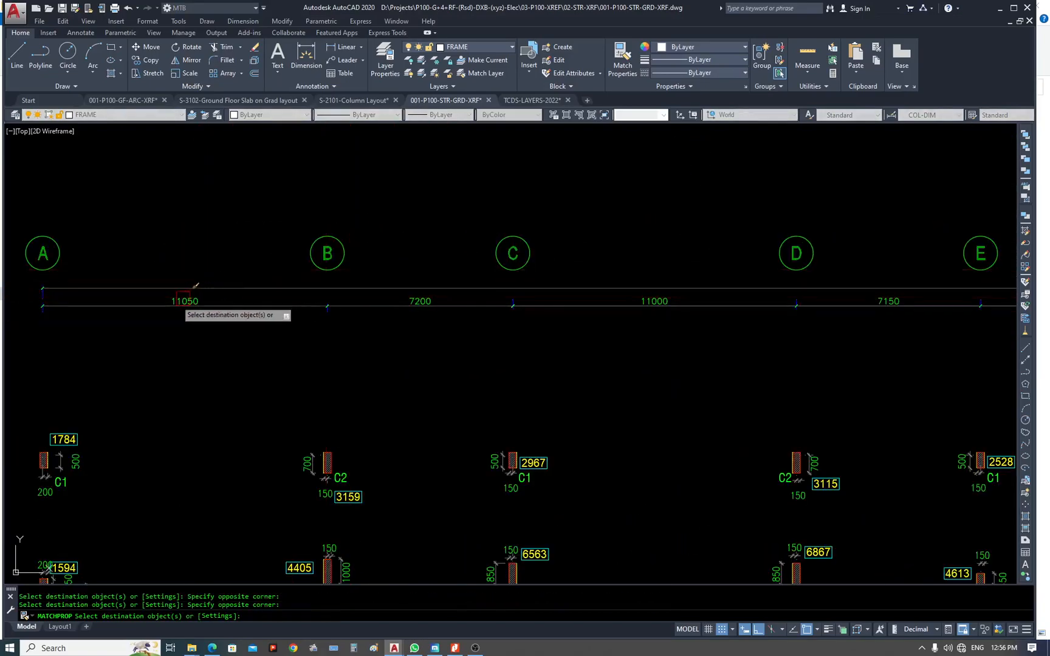
Match the GN-ARC-GRD-DIM properties onto the grid dimensions between grids C and J.
{"action": "scroll", "coordinate": [200, 309], "scroll_direction": "down", "scroll_amount": 4}
{"action": "scroll", "coordinate": [464, 322], "scroll_direction": "up", "scroll_amount": 4}
{"action": "left_click", "coordinate": [481, 320]}
{"action": "left_click", "coordinate": [226, 278]}
{"action": "scroll", "coordinate": [233, 303], "scroll_direction": "down", "scroll_amount": 4}
{"action": "scroll", "coordinate": [652, 307], "scroll_direction": "up", "scroll_amount": 4}
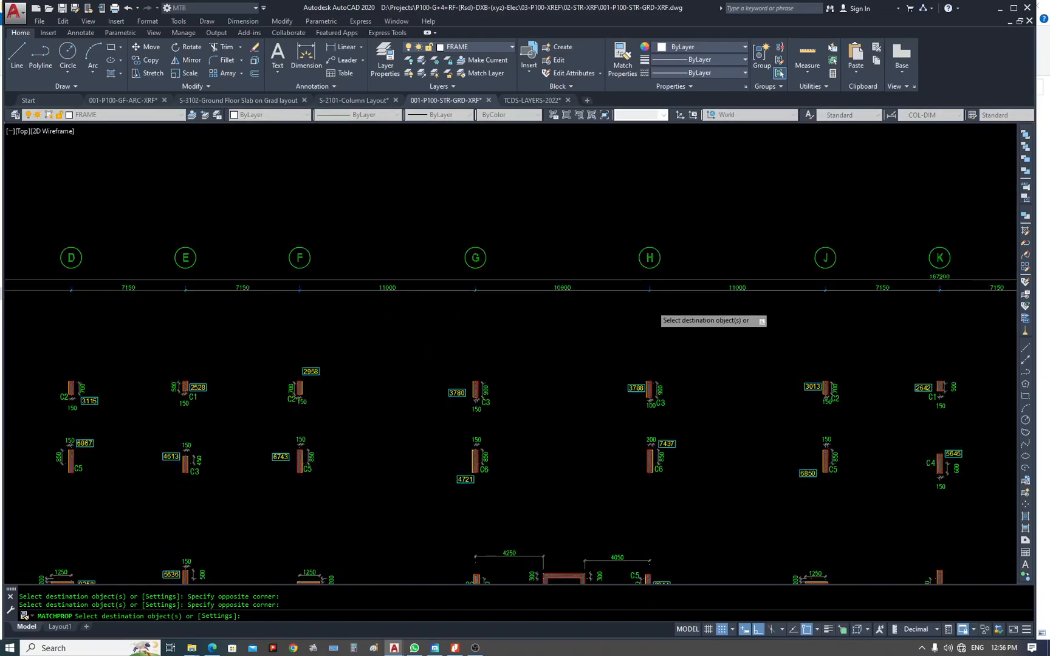
{"action": "left_click", "coordinate": [692, 315]}
{"action": "left_click", "coordinate": [374, 271]}
Continue matching the GN-ARC-GRD-DIM properties onto the rest of the dimension string toward grid U.
{"action": "scroll", "coordinate": [122, 301], "scroll_direction": "down", "scroll_amount": 4}
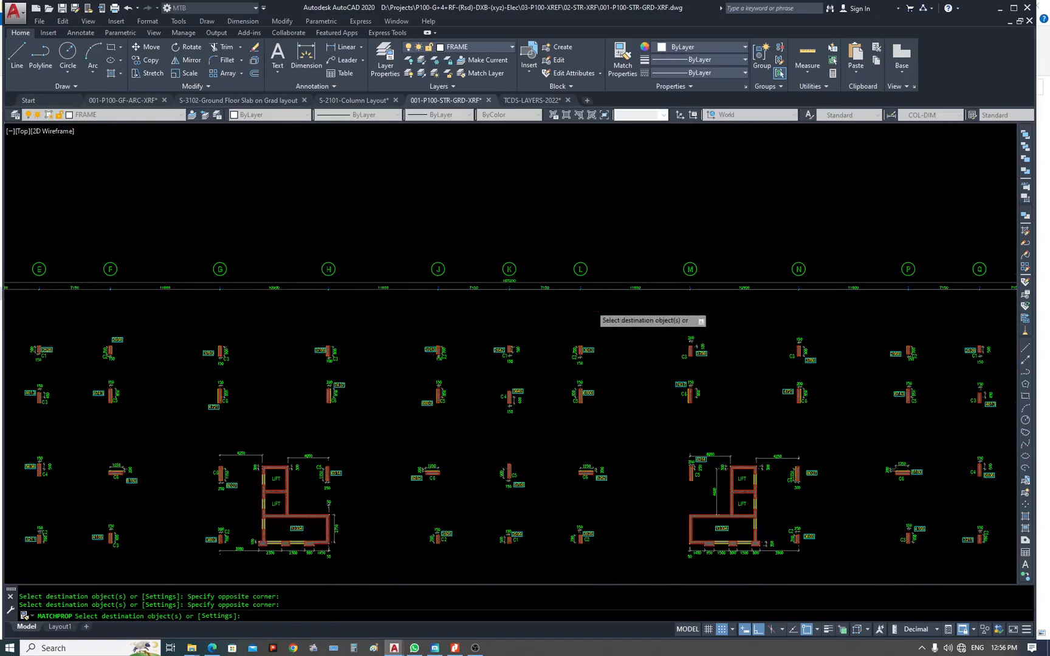
{"action": "scroll", "coordinate": [591, 306], "scroll_direction": "up", "scroll_amount": 4}
{"action": "left_click", "coordinate": [662, 298]}
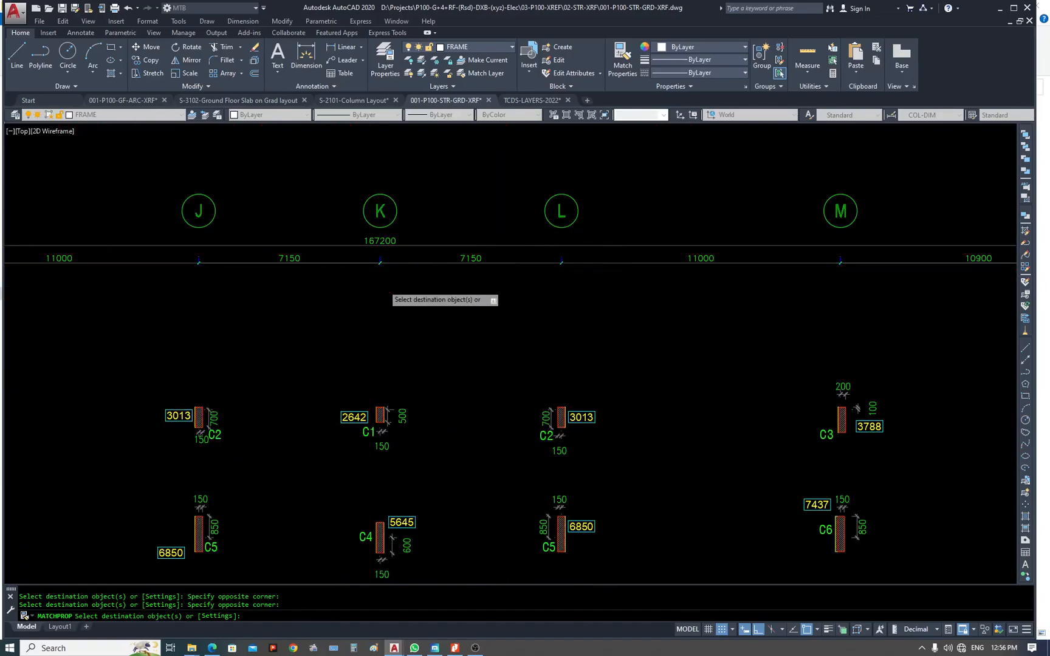
{"action": "scroll", "coordinate": [398, 290], "scroll_direction": "down", "scroll_amount": 4}
{"action": "scroll", "coordinate": [735, 288], "scroll_direction": "up", "scroll_amount": 4}
{"action": "left_click", "coordinate": [807, 297]}
{"action": "scroll", "coordinate": [426, 284], "scroll_direction": "up", "scroll_amount": 2}
{"action": "left_click", "coordinate": [419, 285]}
{"action": "left_click", "coordinate": [188, 218]}
{"action": "scroll", "coordinate": [320, 257], "scroll_direction": "down", "scroll_amount": 4}
{"action": "scroll", "coordinate": [664, 260], "scroll_direction": "up", "scroll_amount": 4}
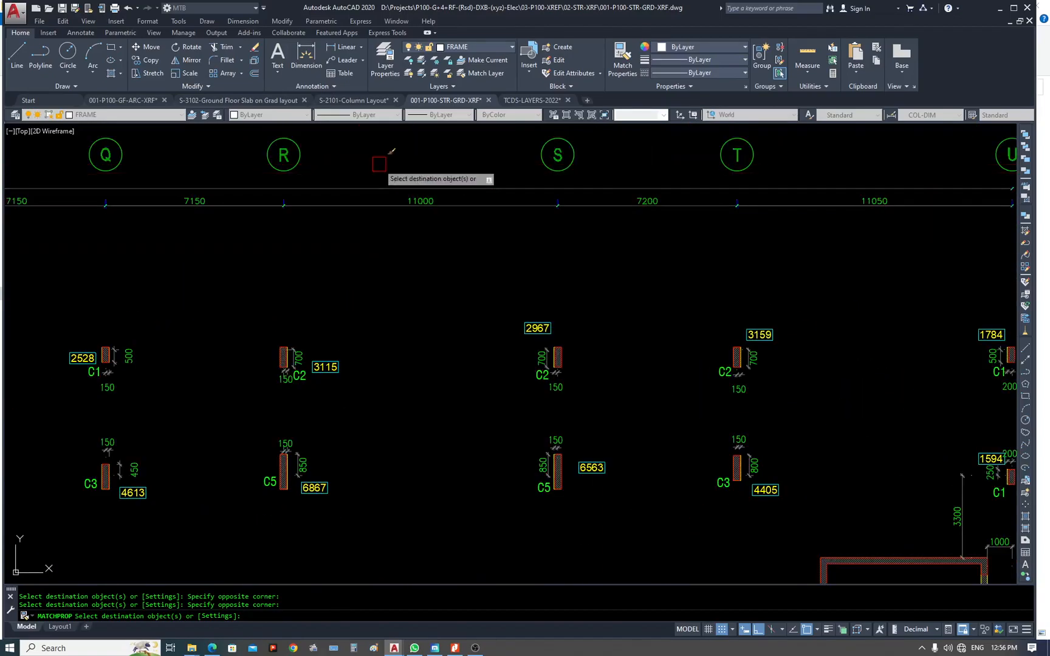
{"action": "middle_click_drag", "start_coordinate": [610, 205], "coordinate": [220, 278]}
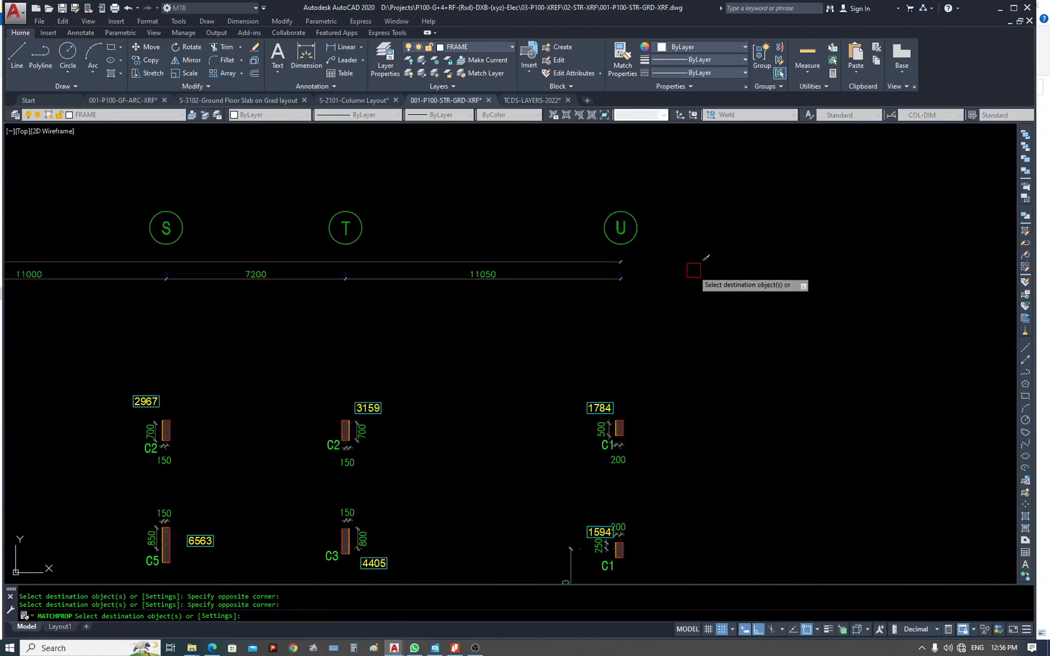
Match the GN-ARC-GRD-DIM properties onto the vertical dimensions beside grid tags 1 to 4, including the overall dimension.
{"action": "scroll", "coordinate": [729, 276], "scroll_direction": "down", "scroll_amount": 4}
{"action": "middle_click_drag", "start_coordinate": [187, 319], "coordinate": [470, 317]}
{"action": "scroll", "coordinate": [301, 328], "scroll_direction": "up", "scroll_amount": 4}
{"action": "left_click", "coordinate": [523, 386]}
{"action": "left_click", "coordinate": [463, 271]}
{"action": "middle_click_drag", "start_coordinate": [525, 265], "coordinate": [549, 450]}
{"action": "left_click", "coordinate": [537, 399]}
{"action": "left_click", "coordinate": [494, 283]}
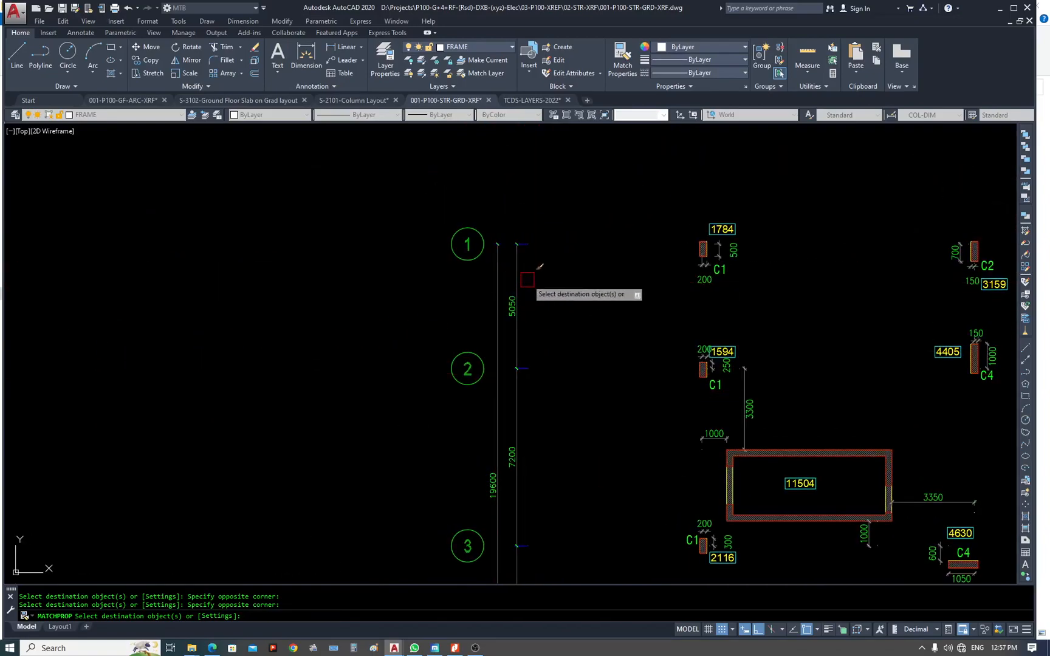
{"action": "scroll", "coordinate": [527, 280], "scroll_direction": "down", "scroll_amount": 5}
{"action": "scroll", "coordinate": [537, 419], "scroll_direction": "up", "scroll_amount": 3}
{"action": "left_click", "coordinate": [526, 351]}
{"action": "left_click", "coordinate": [474, 332]}
{"action": "scroll", "coordinate": [319, 381], "scroll_direction": "down", "scroll_amount": 6}
{"action": "key", "text": "Escape"}
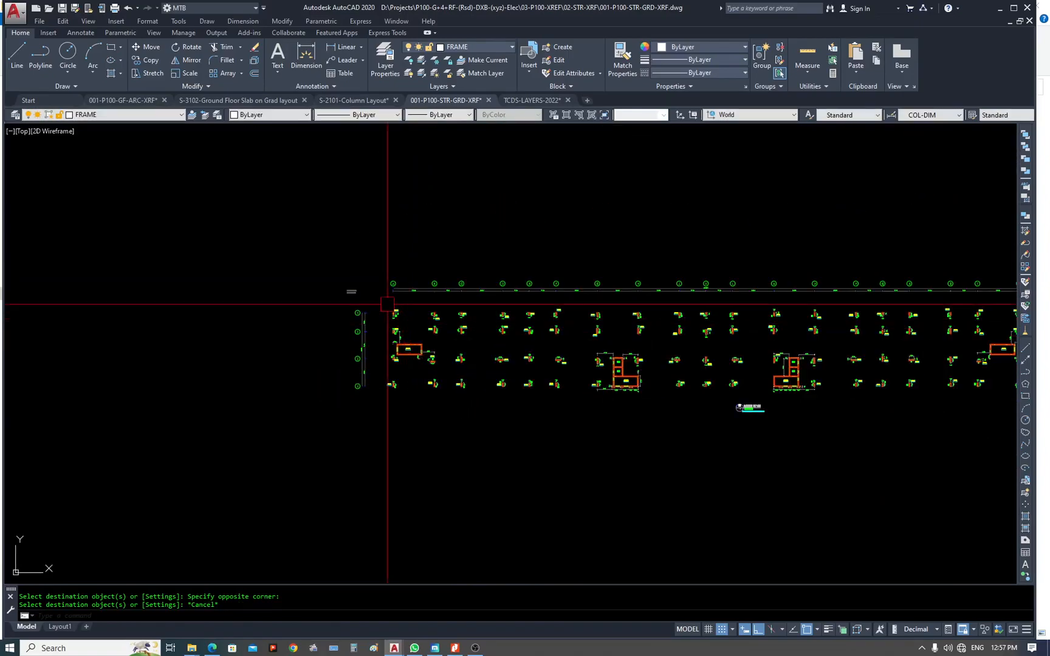
Turn off the GN-ARC-GRD-DIM layer with LAYOFF by picking its layer-name text.
{"action": "scroll", "coordinate": [361, 294], "scroll_direction": "up", "scroll_amount": 4}
{"action": "key", "text": "Escape"}
{"action": "key", "text": "Escape"}
{"action": "type", "text": "layoff"}
{"action": "key", "text": "Return"}
{"action": "scroll", "coordinate": [265, 294], "scroll_direction": "up", "scroll_amount": 6}
{"action": "left_click", "coordinate": [250, 281]}
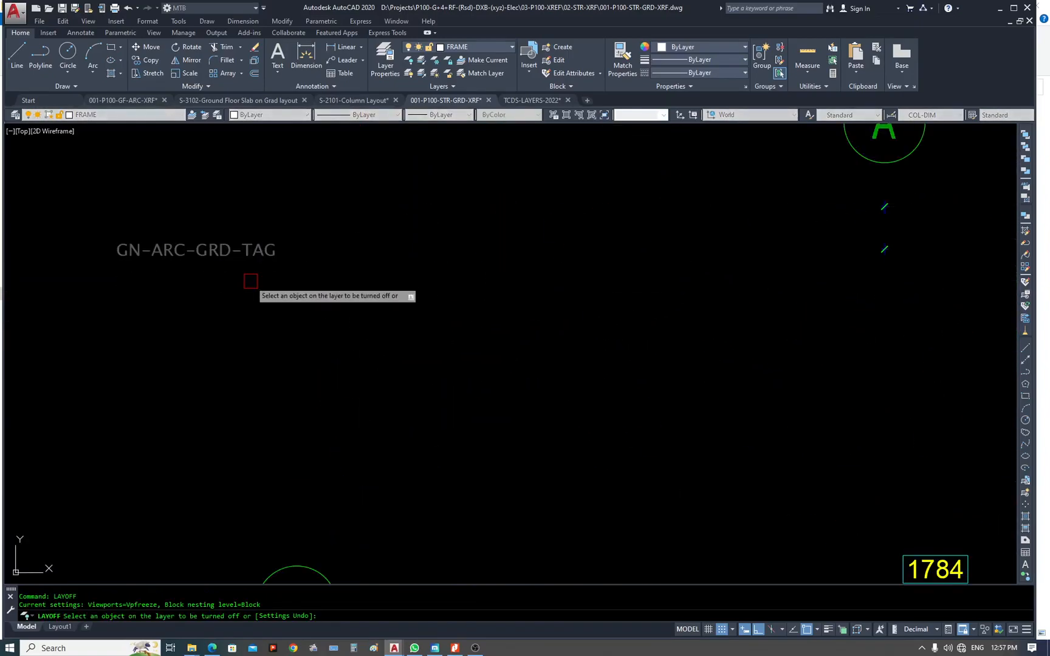
{"action": "scroll", "coordinate": [383, 262], "scroll_direction": "down", "scroll_amount": 8}
{"action": "key", "text": "Escape"}
Examine the tick marks of the dimension between grids B and C and check their layer.
{"action": "scroll", "coordinate": [471, 274], "scroll_direction": "up", "scroll_amount": 8}
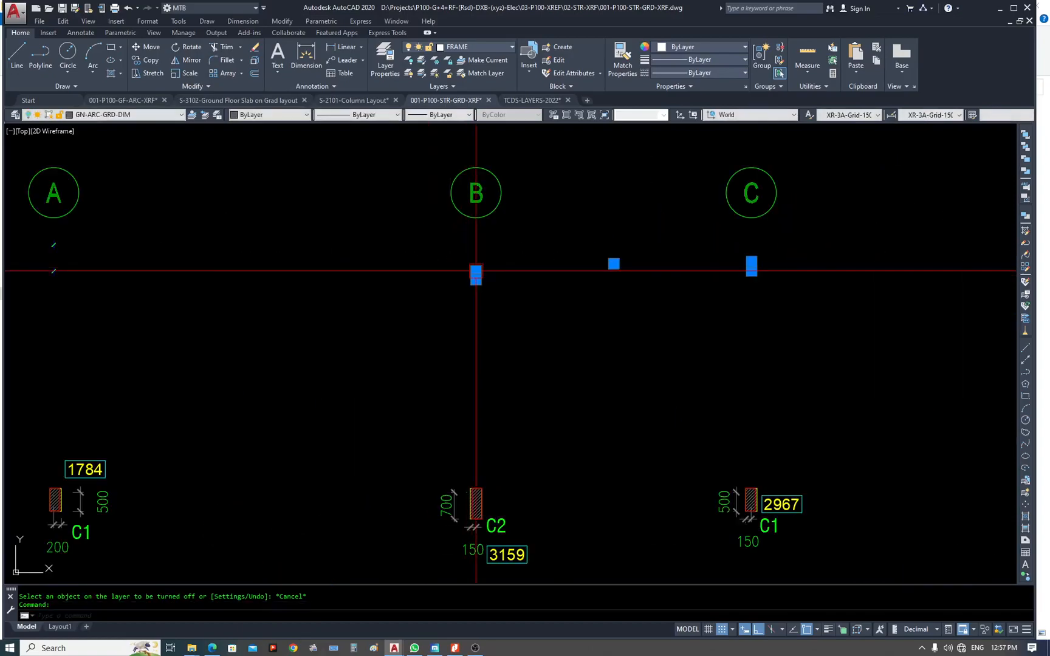
{"action": "scroll", "coordinate": [467, 239], "scroll_direction": "up", "scroll_amount": 8}
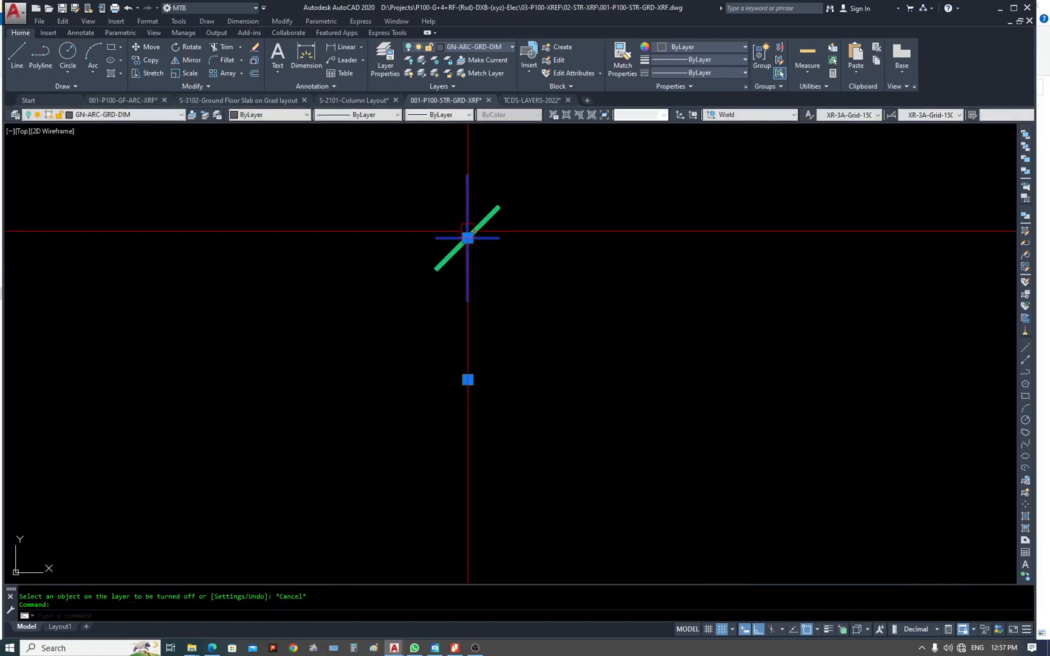
{"action": "scroll", "coordinate": [470, 234], "scroll_direction": "down", "scroll_amount": 5}
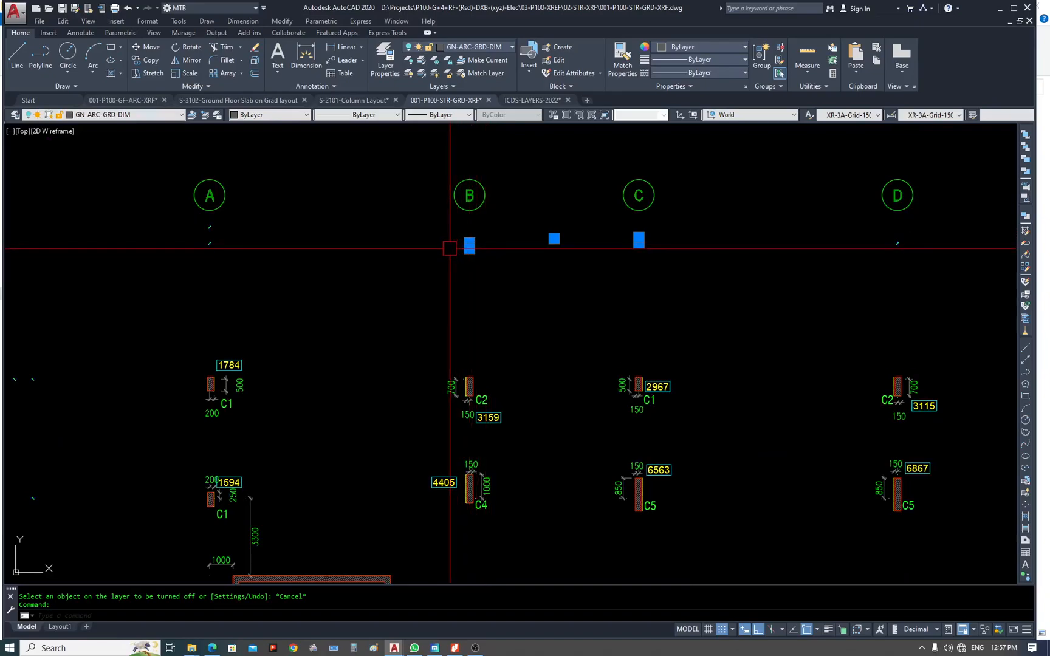
{"action": "key", "text": "Escape"}
{"action": "key", "text": "Escape"}
Copy the dimension between grids B and C straight up into the empty area above the grid tags.
{"action": "type", "text": "co"}
{"action": "key", "text": "Return"}
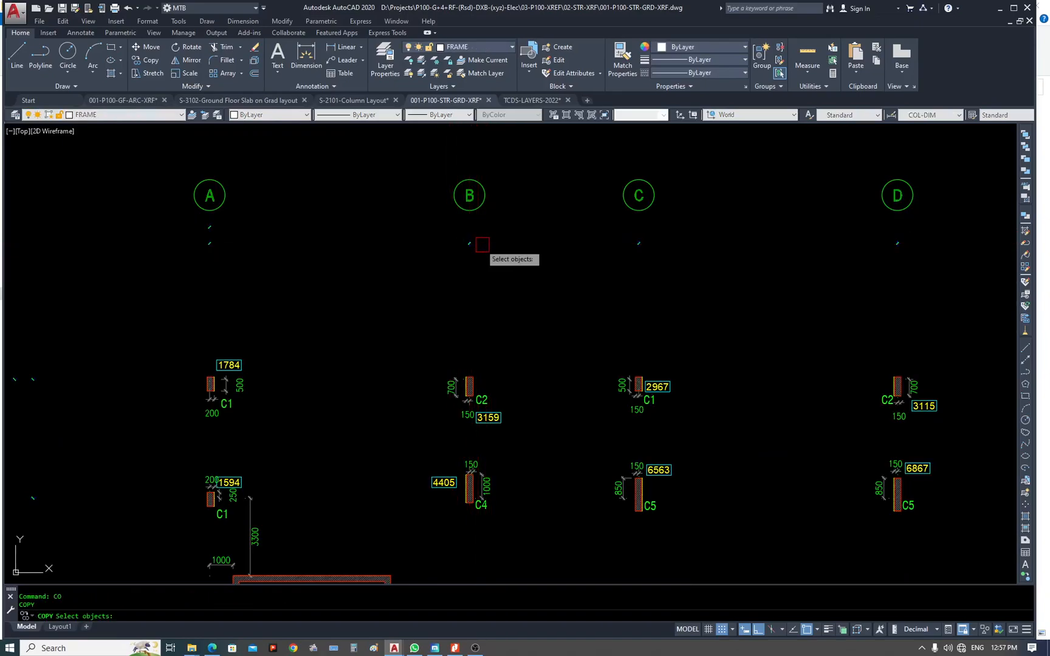
{"action": "key", "text": "Return"}
{"action": "left_click", "coordinate": [470, 242]}
{"action": "middle_click_drag", "start_coordinate": [488, 167], "coordinate": [516, 310]}
{"action": "left_click", "coordinate": [510, 203]}
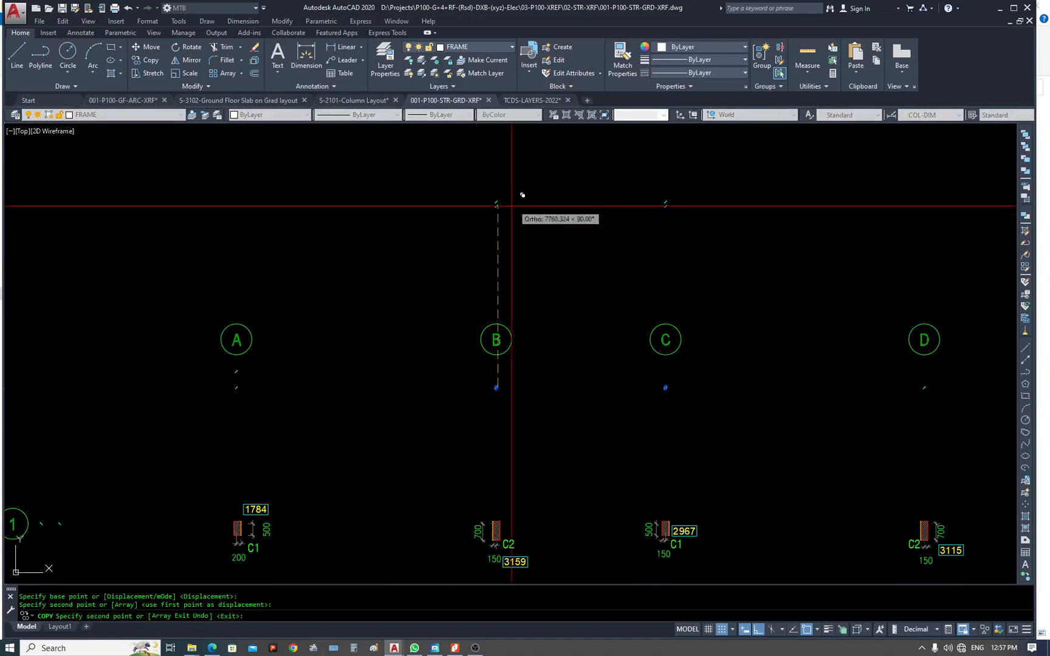
Explode the copied dimension and erase its tick marks above grid C.
{"action": "key", "text": "Escape"}
{"action": "scroll", "coordinate": [497, 203], "scroll_direction": "up", "scroll_amount": 4}
{"action": "left_click", "coordinate": [493, 201]}
{"action": "type", "text": "x"}
{"action": "middle_click_drag", "start_coordinate": [496, 216], "coordinate": [501, 217]}
{"action": "scroll", "coordinate": [518, 225], "scroll_direction": "down", "scroll_amount": 2}
{"action": "key", "text": "Escape"}
{"action": "type", "text": "e"}
{"action": "left_click", "coordinate": [659, 173]}
{"action": "left_click", "coordinate": [821, 237]}
{"action": "key", "text": "Return"}
Open the XR-3A-Grid-150 tick block above grid B in the Block Editor.
{"action": "scroll", "coordinate": [517, 217], "scroll_direction": "up", "scroll_amount": 2}
{"action": "double_click", "coordinate": [500, 206]}
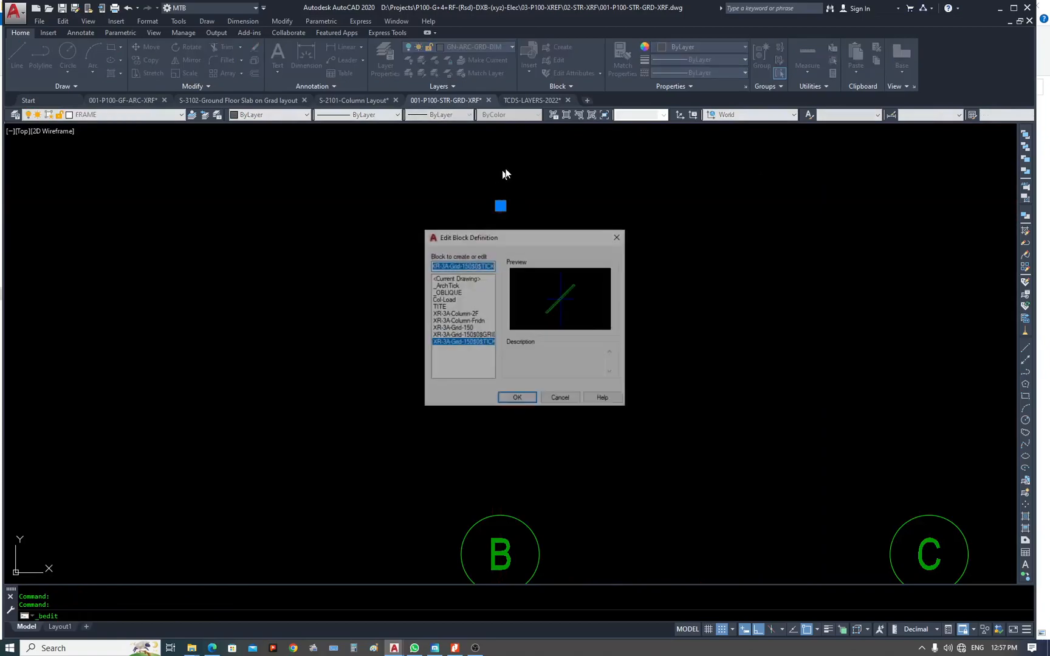
{"action": "left_click", "coordinate": [516, 401]}
Select all geometry of the tick block and set its color to ByLayer.
{"action": "scroll", "coordinate": [518, 286], "scroll_direction": "down", "scroll_amount": 4}
{"action": "left_click", "coordinate": [596, 389]}
{"action": "left_click", "coordinate": [357, 191]}
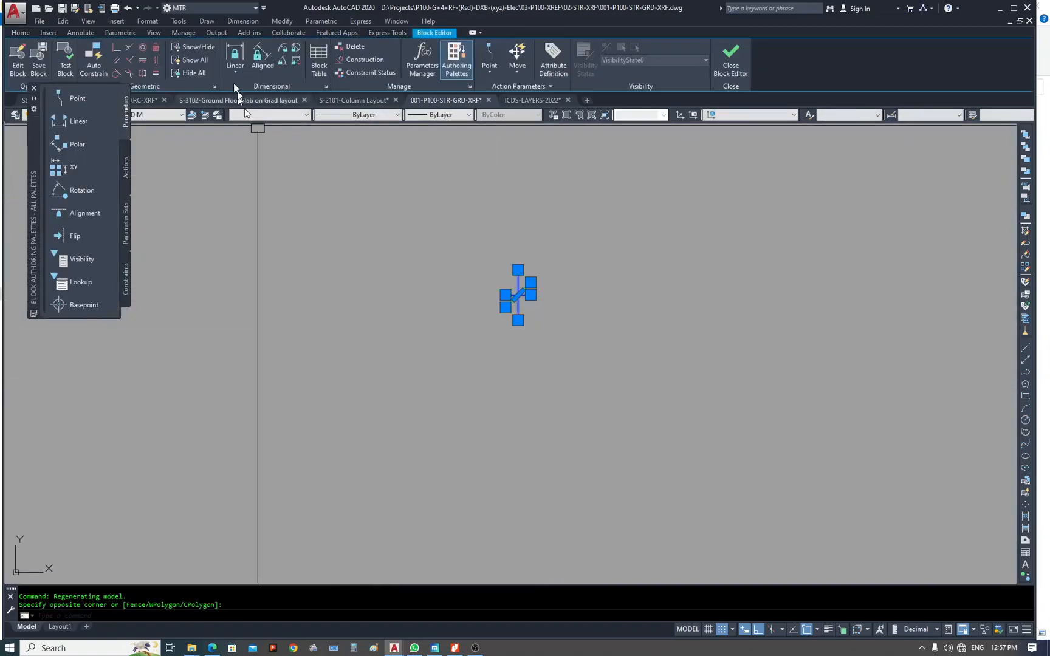
{"action": "left_click", "coordinate": [24, 33]}
{"action": "left_click", "coordinate": [676, 45]}
{"action": "left_click", "coordinate": [678, 46]}
{"action": "left_click", "coordinate": [679, 47]}
{"action": "left_click", "coordinate": [681, 57]}
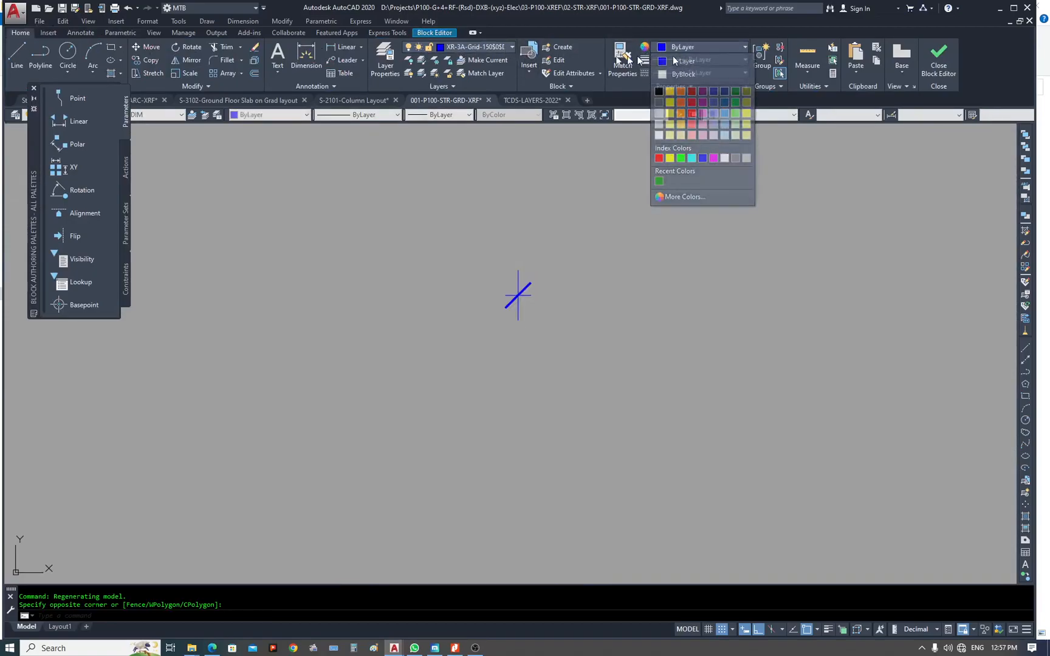
Move the tick block's geometry to layer 0, then close the Block Editor and save the changes.
{"action": "left_click", "coordinate": [462, 48]}
{"action": "left_click", "coordinate": [461, 61]}
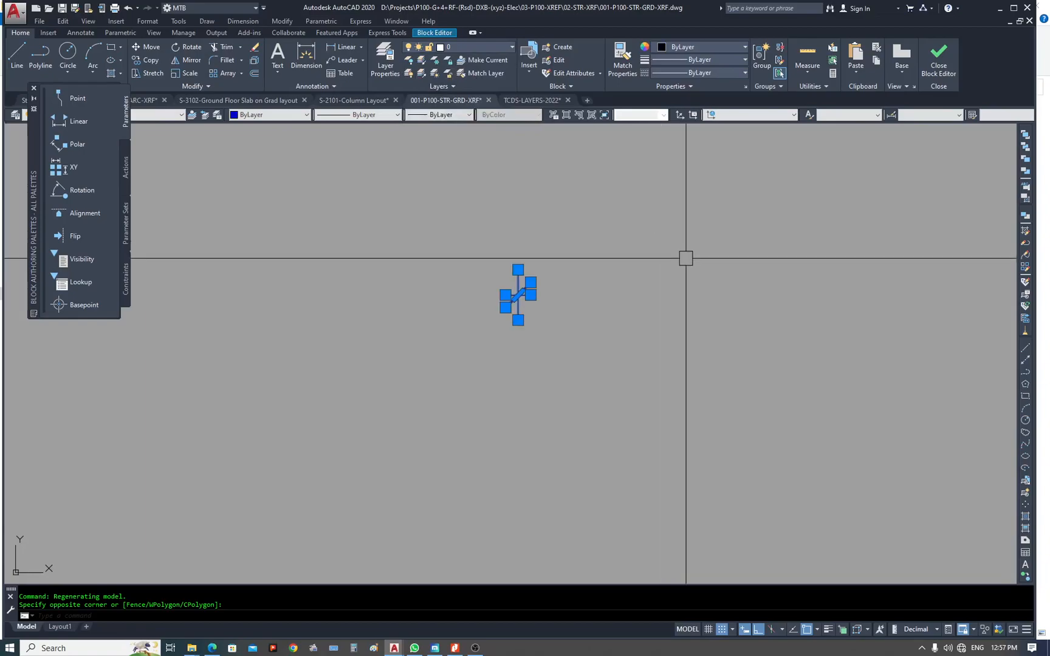
{"action": "key", "text": "Escape"}
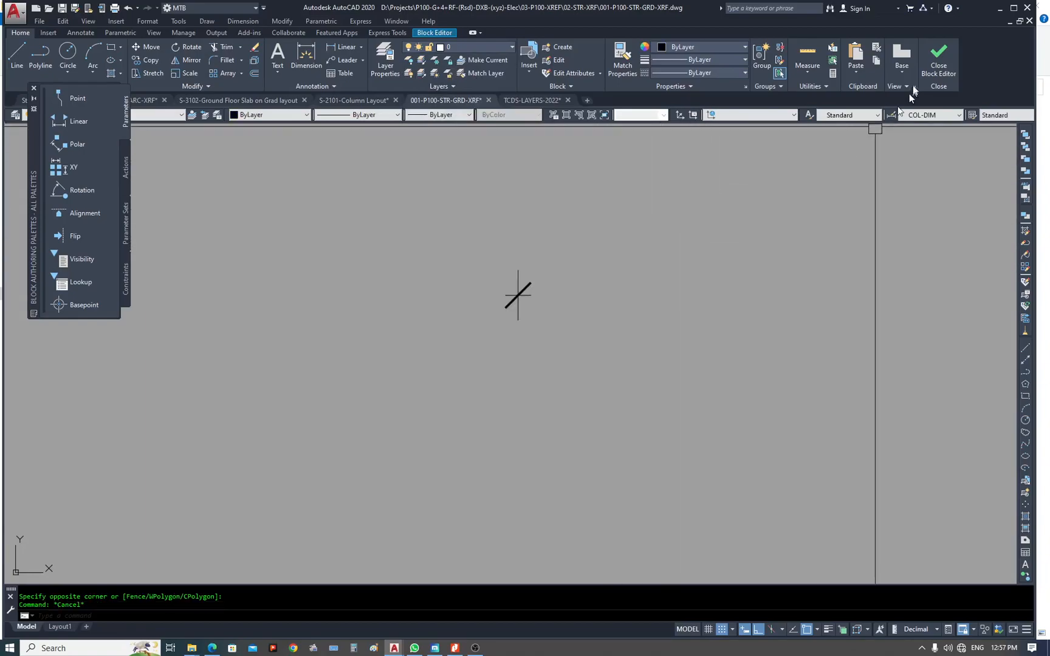
{"action": "left_click", "coordinate": [938, 66]}
{"action": "left_click", "coordinate": [520, 298]}
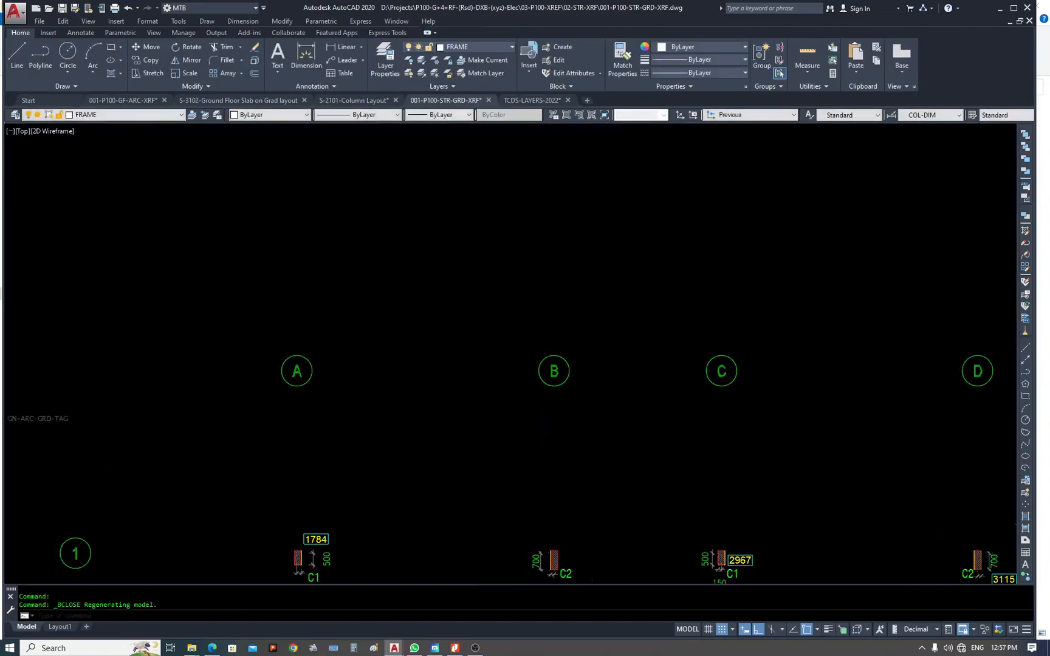
{"action": "scroll", "coordinate": [619, 222], "scroll_direction": "down", "scroll_amount": 5}
{"action": "scroll", "coordinate": [513, 298], "scroll_direction": "up", "scroll_amount": 2}
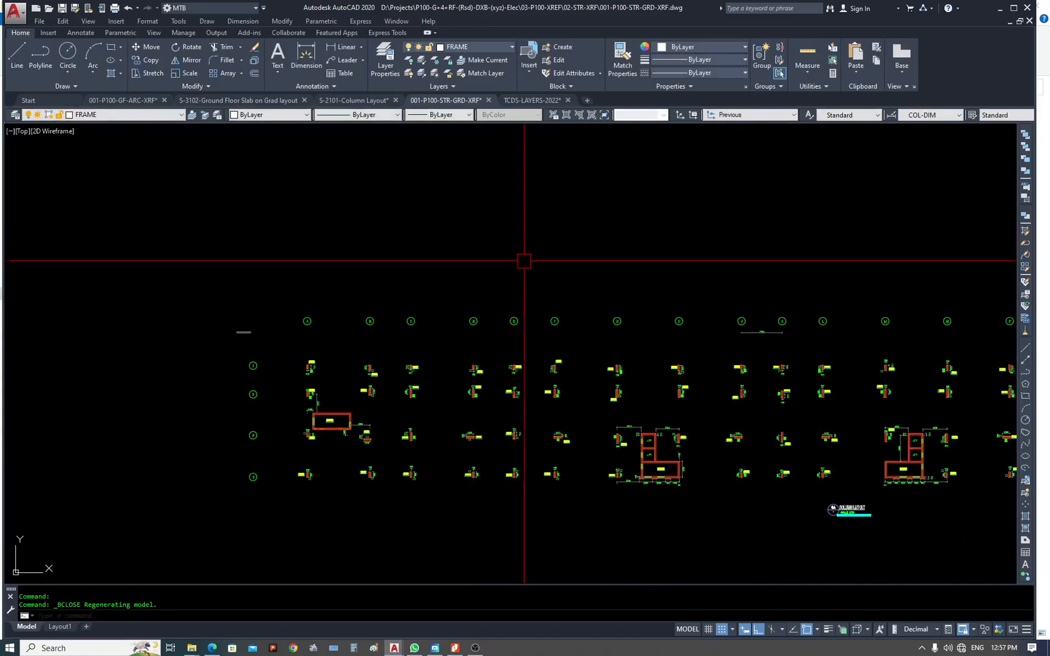
{"action": "key", "text": "Escape"}
{"action": "key", "text": "Return"}
{"action": "left_click", "coordinate": [243, 332]}
{"action": "scroll", "coordinate": [749, 333], "scroll_direction": "up", "scroll_amount": 6}
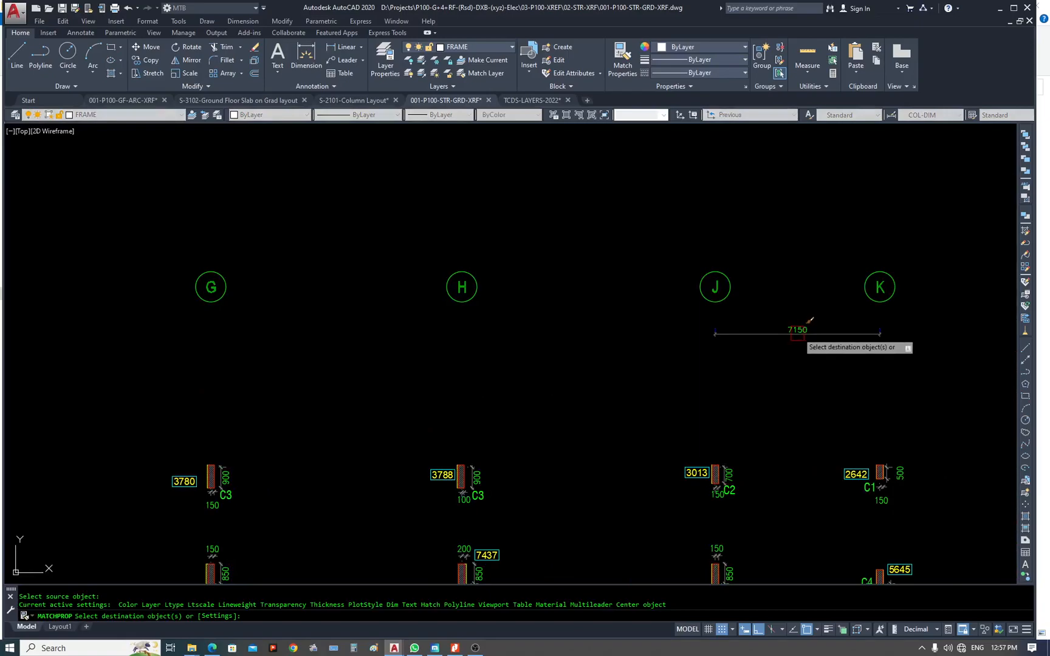
{"action": "key", "text": "Escape"}
Turn all layers of the drawing back on.
{"action": "type", "text": "omman"}
{"action": "key", "text": "Return"}
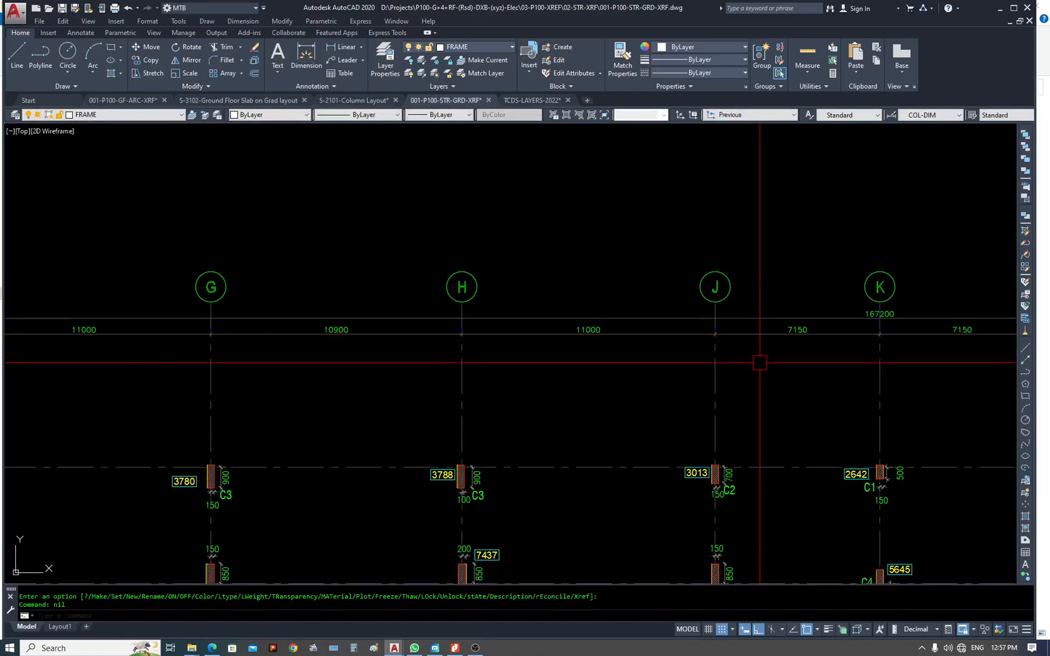
Undo turning all layers on and check the dimension still showing between grids J and K.
{"action": "key", "text": "ctrl+z"}
{"action": "left_click", "coordinate": [790, 336]}
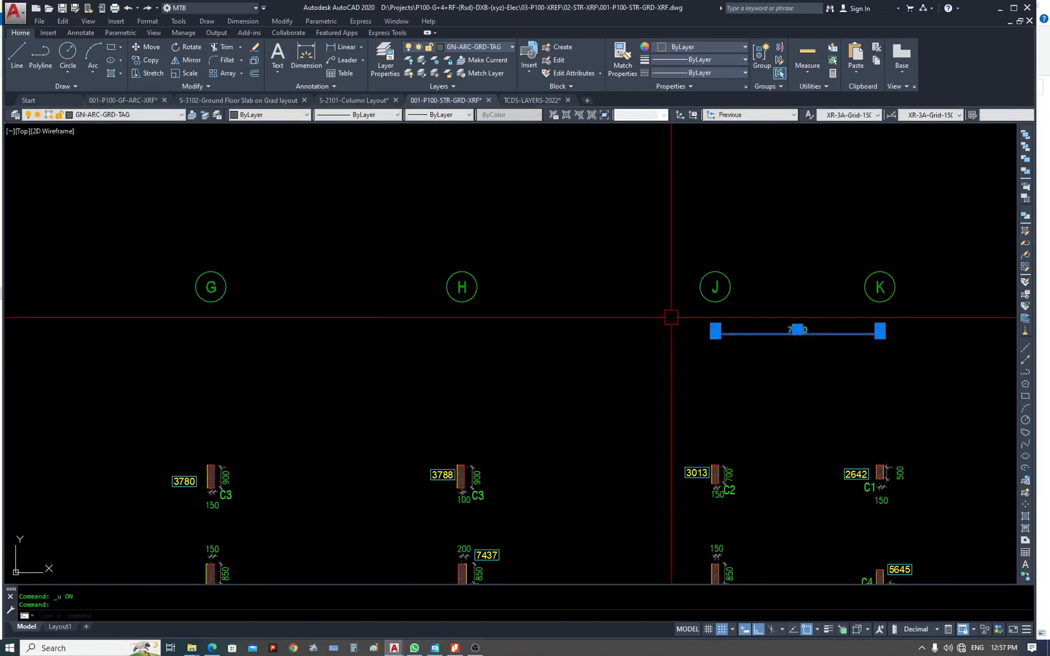
{"action": "scroll", "coordinate": [584, 289], "scroll_direction": "down", "scroll_amount": 5}
{"action": "scroll", "coordinate": [644, 297], "scroll_direction": "up", "scroll_amount": 5}
{"action": "scroll", "coordinate": [461, 268], "scroll_direction": "down", "scroll_amount": 5}
{"action": "key", "text": "Escape"}
{"action": "scroll", "coordinate": [298, 266], "scroll_direction": "up", "scroll_amount": 8}
{"action": "type", "text": "ma"}
{"action": "key", "text": "Return"}
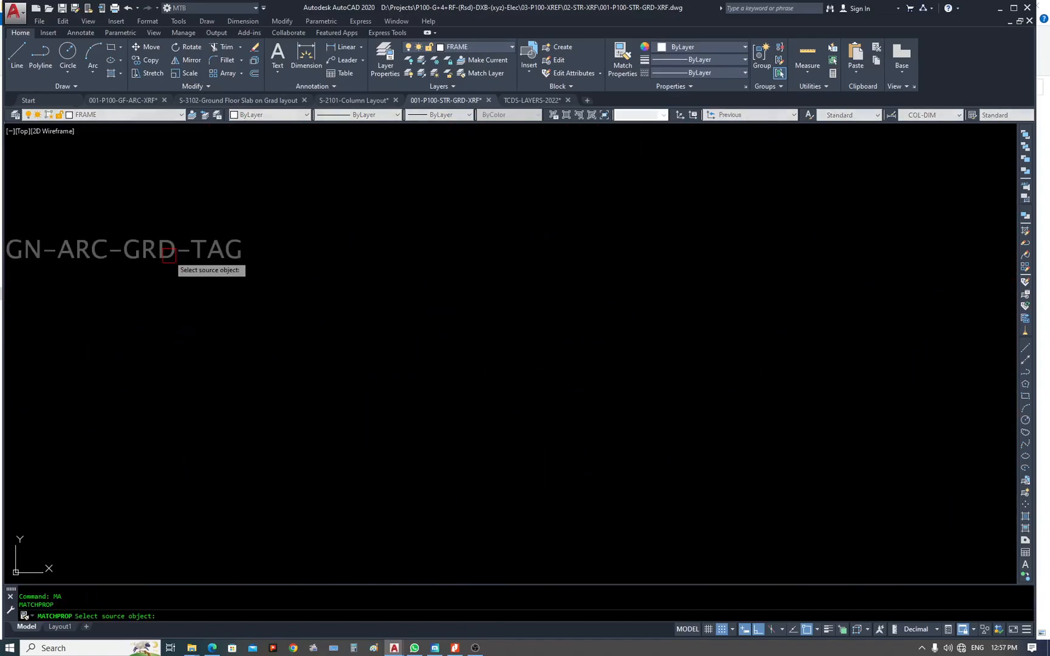
{"action": "scroll", "coordinate": [164, 258], "scroll_direction": "down", "scroll_amount": 5}
{"action": "middle_click_drag", "start_coordinate": [824, 291], "coordinate": [482, 326]}
{"action": "key", "text": "Escape"}
Move the dimension between grids J and K to layer GN-ARC-GRD-DIM and deselect it.
{"action": "left_click", "coordinate": [580, 294]}
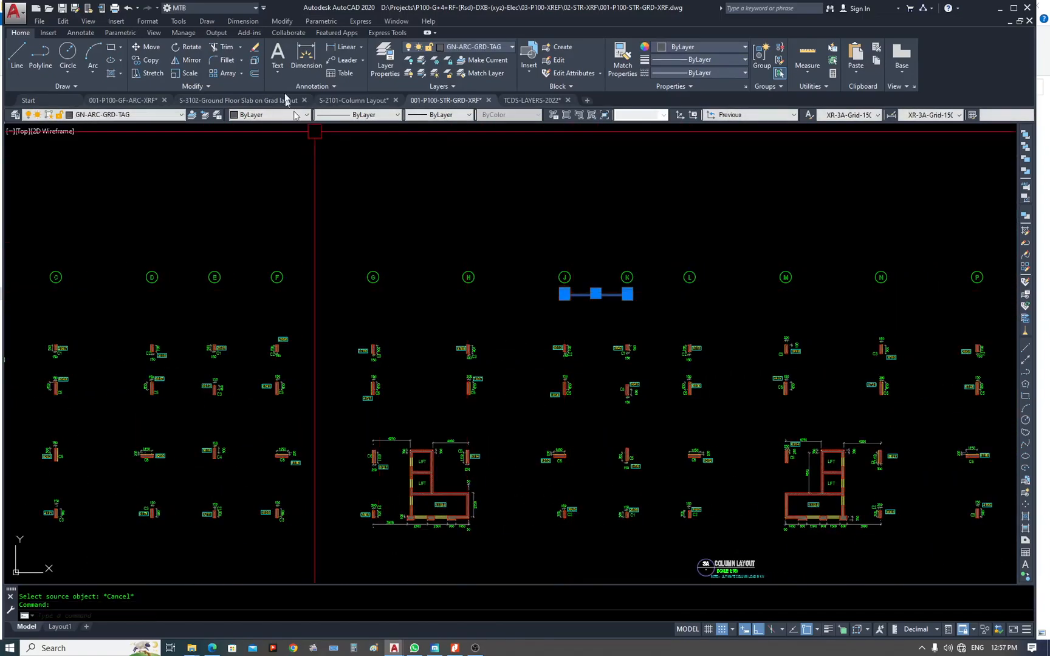
{"action": "left_click", "coordinate": [490, 49]}
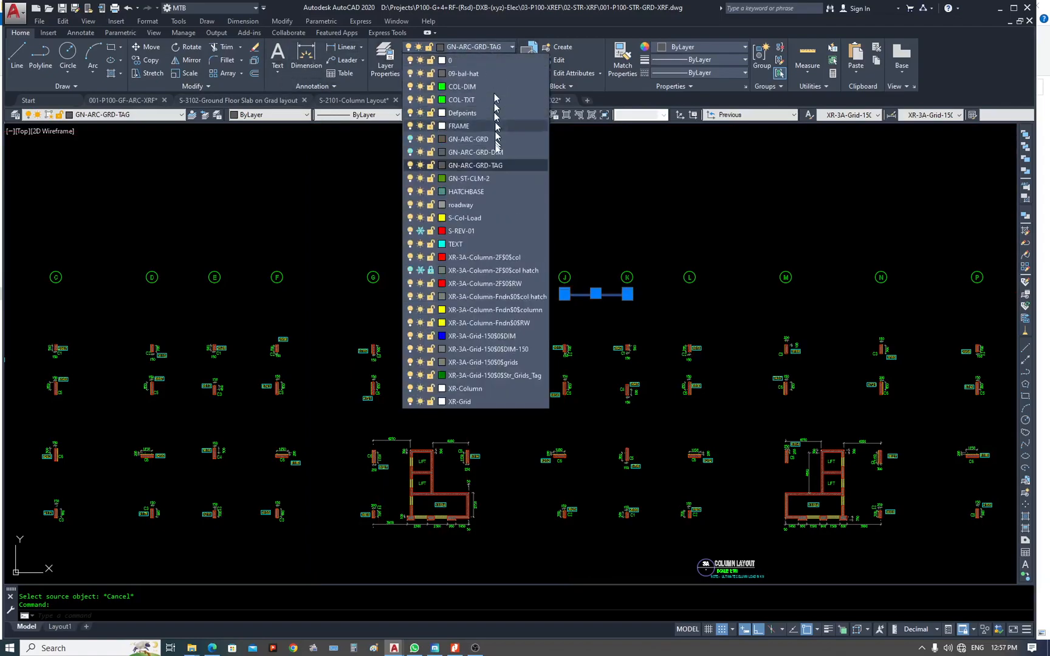
{"action": "left_click", "coordinate": [497, 153]}
{"action": "key", "text": "Escape"}
{"action": "key", "text": "Escape"}
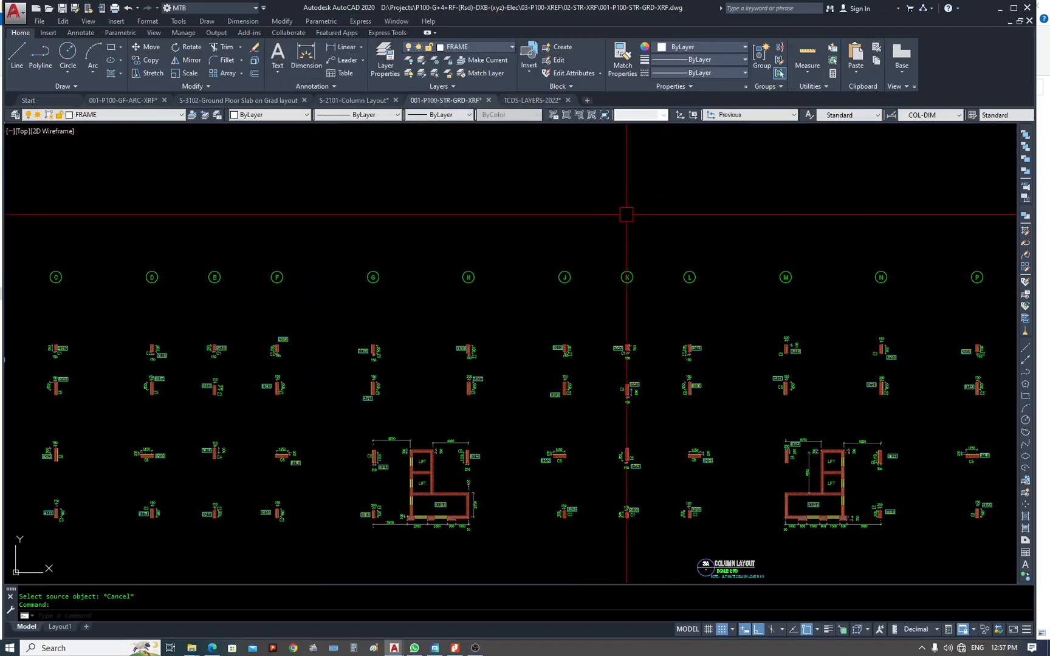
Match the properties of the GN-ARC-GRD-TAG label text onto grid bubbles T and U.
{"action": "scroll", "coordinate": [625, 211], "scroll_direction": "down", "scroll_amount": 4}
{"action": "scroll", "coordinate": [520, 176], "scroll_direction": "up", "scroll_amount": 8}
{"action": "type", "text": "ma"}
{"action": "key", "text": "Return"}
{"action": "left_click", "coordinate": [387, 249]}
{"action": "scroll", "coordinate": [254, 267], "scroll_direction": "down", "scroll_amount": 5}
{"action": "scroll", "coordinate": [632, 262], "scroll_direction": "up", "scroll_amount": 4}
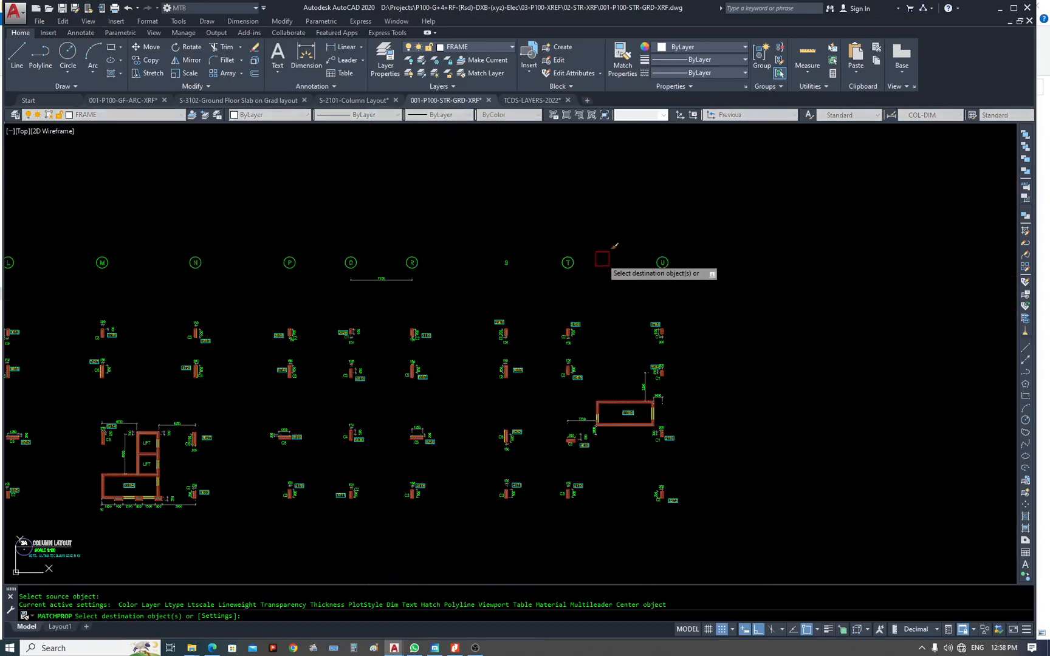
{"action": "scroll", "coordinate": [641, 271], "scroll_direction": "up", "scroll_amount": 2}
{"action": "left_click", "coordinate": [714, 267]}
{"action": "left_click", "coordinate": [430, 189]}
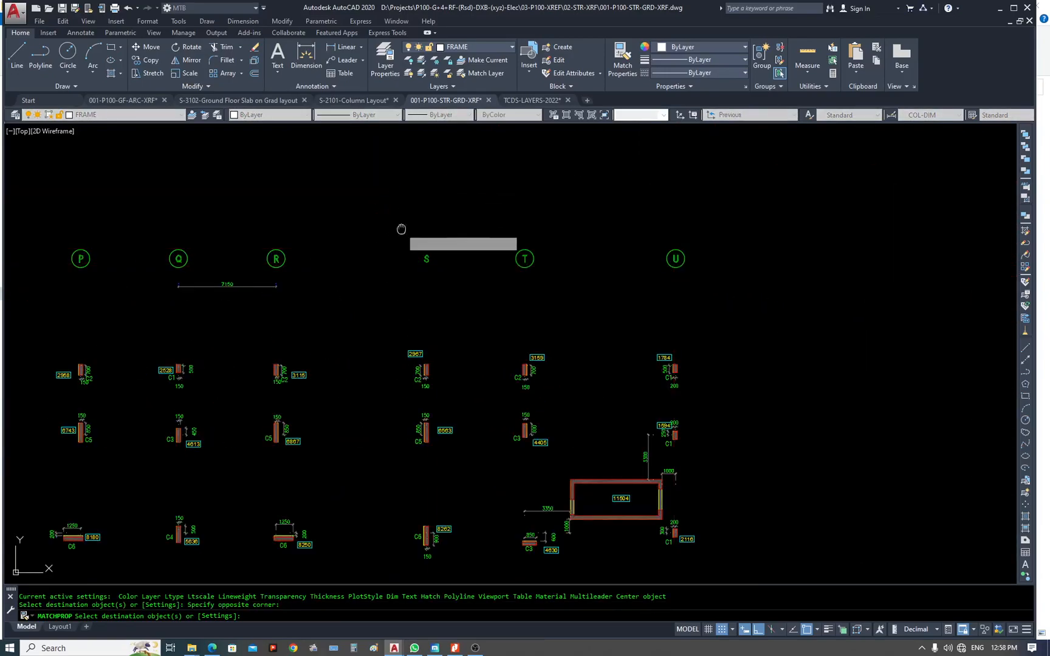
Apply the same matched GN-ARC-GRD-TAG properties to the remaining lettered grid bubbles and to bubbles 1 to 4.
{"action": "middle_click_drag", "start_coordinate": [392, 228], "coordinate": [697, 245]}
{"action": "left_click", "coordinate": [631, 277]}
{"action": "scroll", "coordinate": [525, 227], "scroll_direction": "down", "scroll_amount": 5}
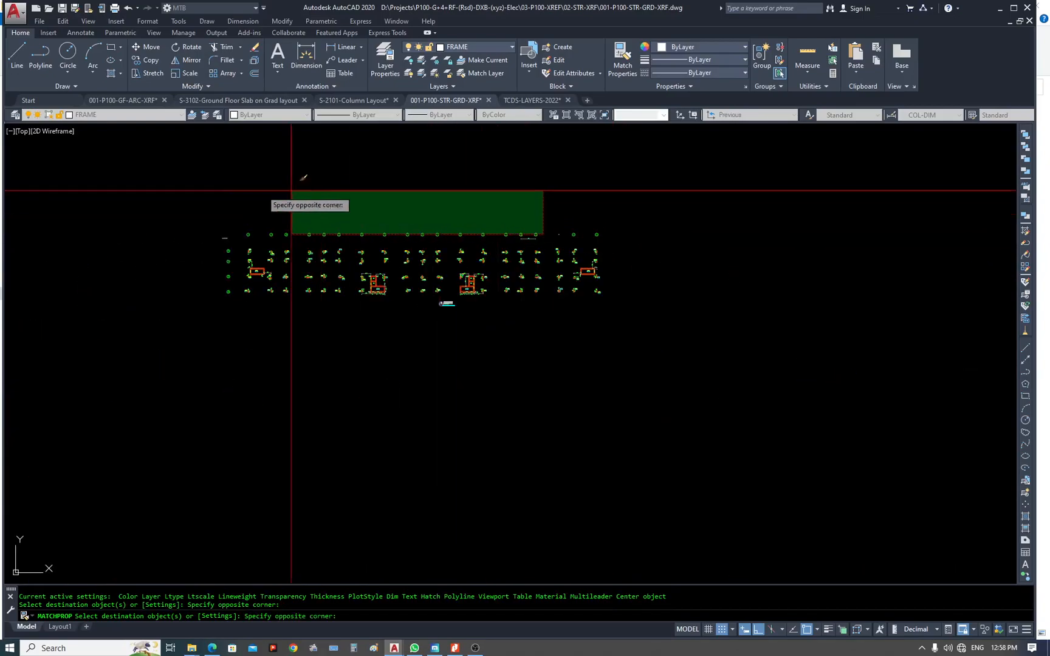
{"action": "left_click", "coordinate": [186, 173]}
{"action": "scroll", "coordinate": [208, 251], "scroll_direction": "up", "scroll_amount": 4}
{"action": "scroll", "coordinate": [231, 242], "scroll_direction": "up", "scroll_amount": 2}
{"action": "left_click", "coordinate": [366, 200]}
{"action": "left_click", "coordinate": [219, 574]}
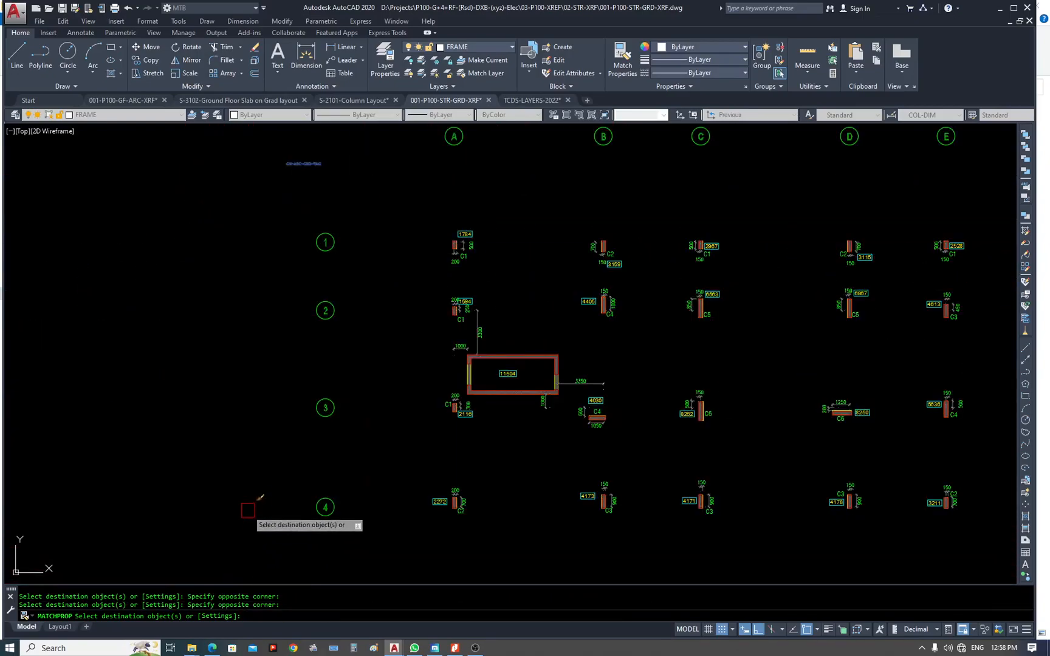
{"action": "key", "text": "Escape"}
{"action": "key", "text": "Escape"}
Check the layer and block properties of grid bubble A.
{"action": "scroll", "coordinate": [246, 510], "scroll_direction": "down", "scroll_amount": 4}
{"action": "scroll", "coordinate": [327, 379], "scroll_direction": "up", "scroll_amount": 4}
{"action": "left_click", "coordinate": [328, 327]}
{"action": "key", "text": "ctrl+1"}
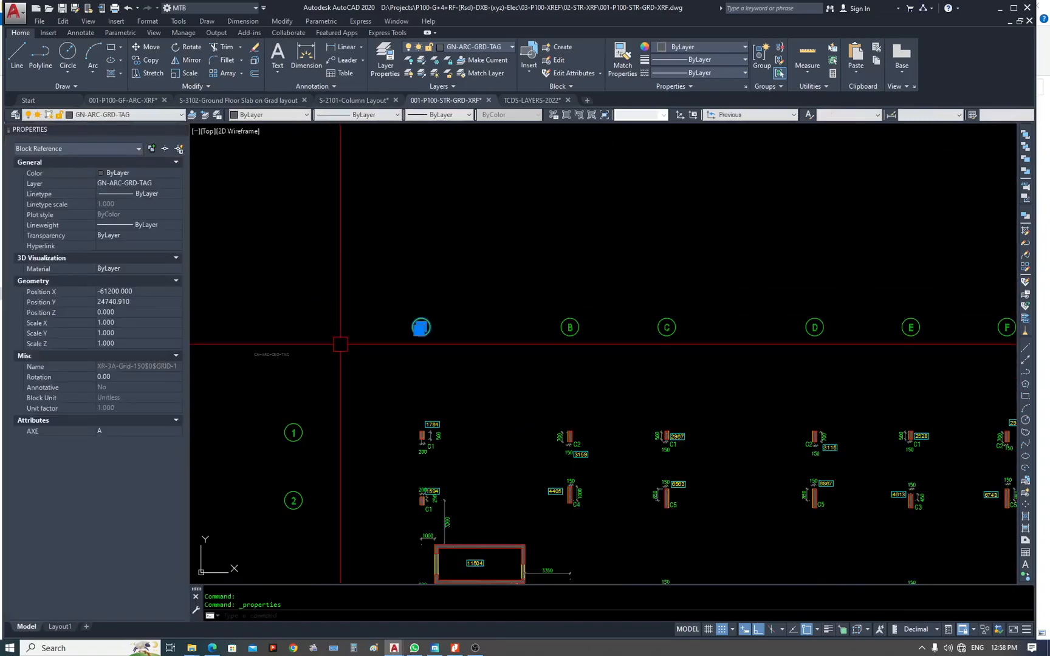
{"action": "scroll", "coordinate": [413, 323], "scroll_direction": "up", "scroll_amount": 6}
{"action": "key", "text": "Escape"}
{"action": "key", "text": "Escape"}
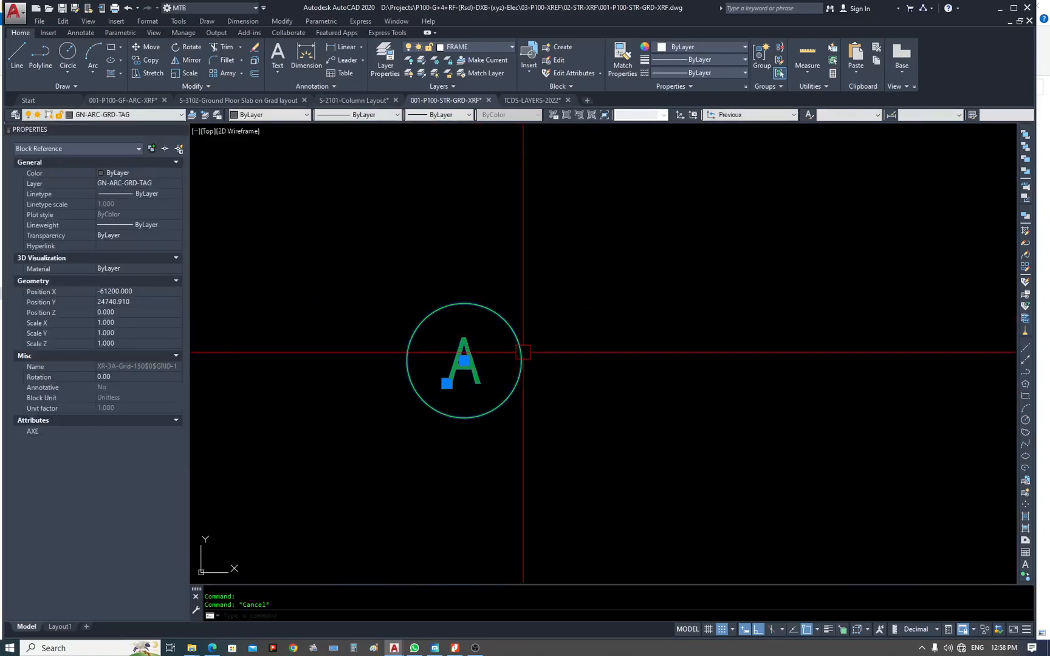
{"action": "key", "text": "Escape"}
Try to explode the block of grid bubble A.
{"action": "left_click", "coordinate": [522, 354]}
{"action": "type", "text": "x"}
{"action": "key", "text": "Return"}
{"action": "left_click", "coordinate": [523, 355]}
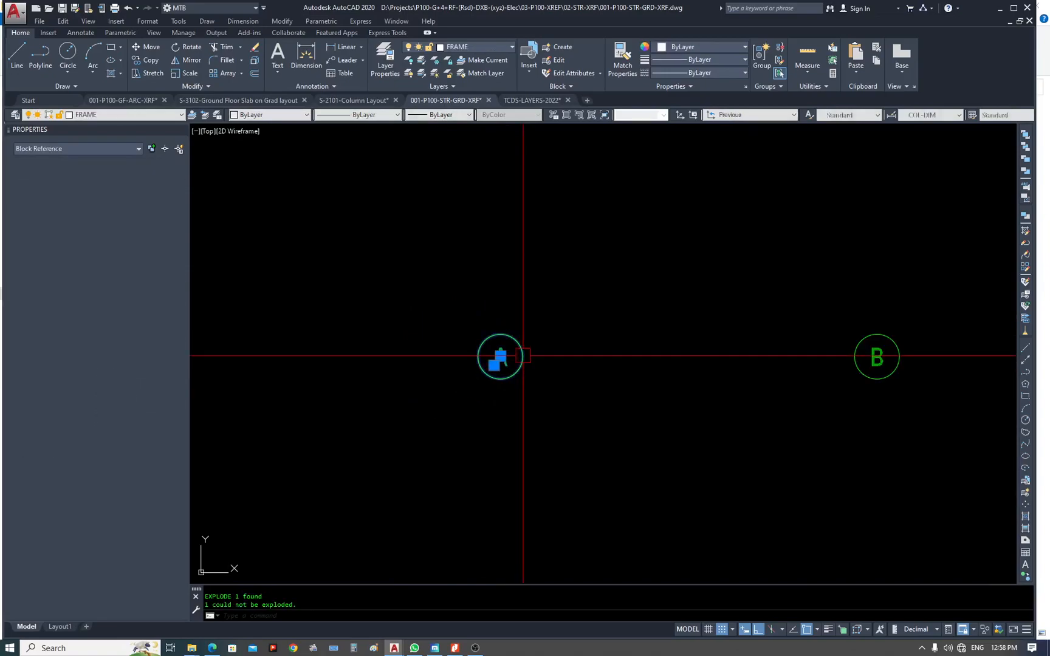
{"action": "key", "text": "Escape"}
Try to explode the block of grid bubble B, check its properties and deselect it.
{"action": "left_click", "coordinate": [878, 359]}
{"action": "type", "text": "x"}
{"action": "key", "text": "Return"}
{"action": "left_click", "coordinate": [880, 362]}
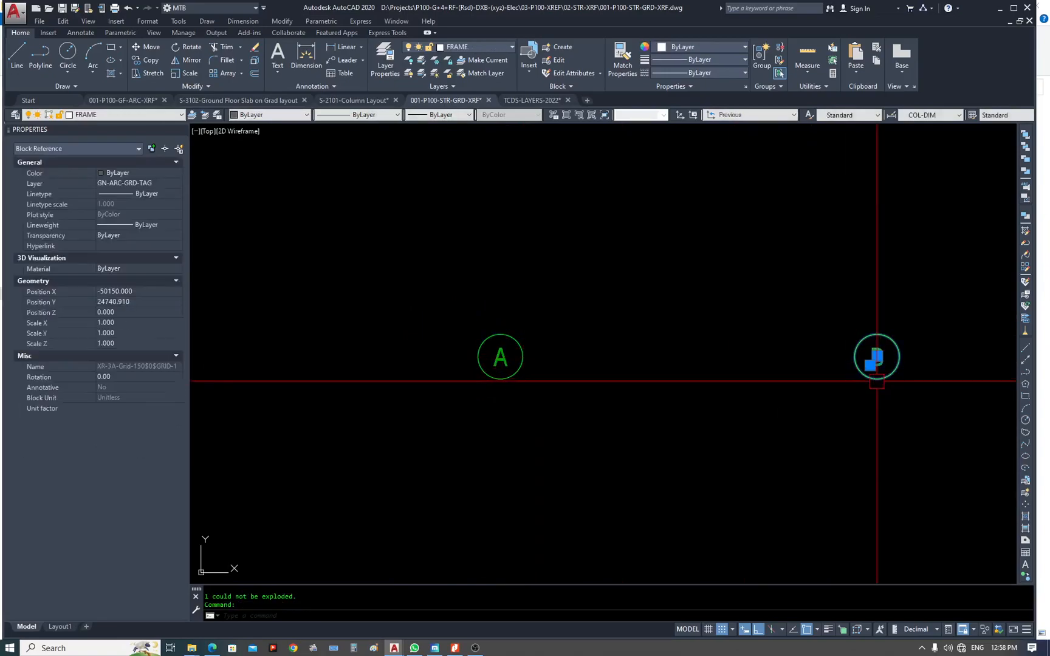
{"action": "middle_click_drag", "start_coordinate": [885, 367], "coordinate": [714, 387]}
{"action": "scroll", "coordinate": [693, 389], "scroll_direction": "down", "scroll_amount": 2}
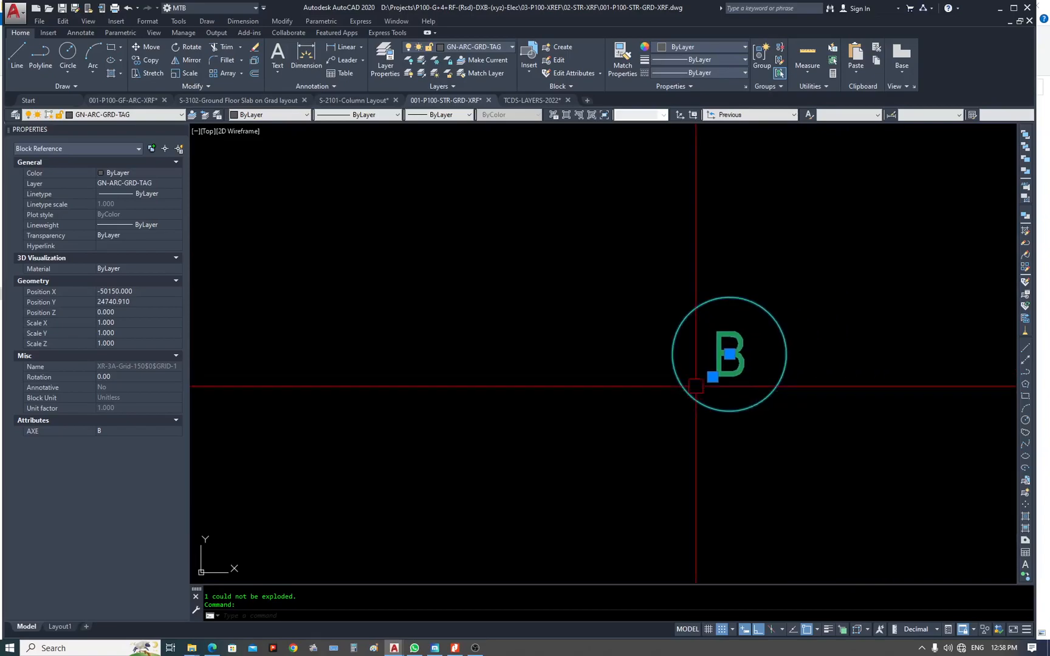
{"action": "scroll", "coordinate": [394, 512], "scroll_direction": "down", "scroll_amount": 3}
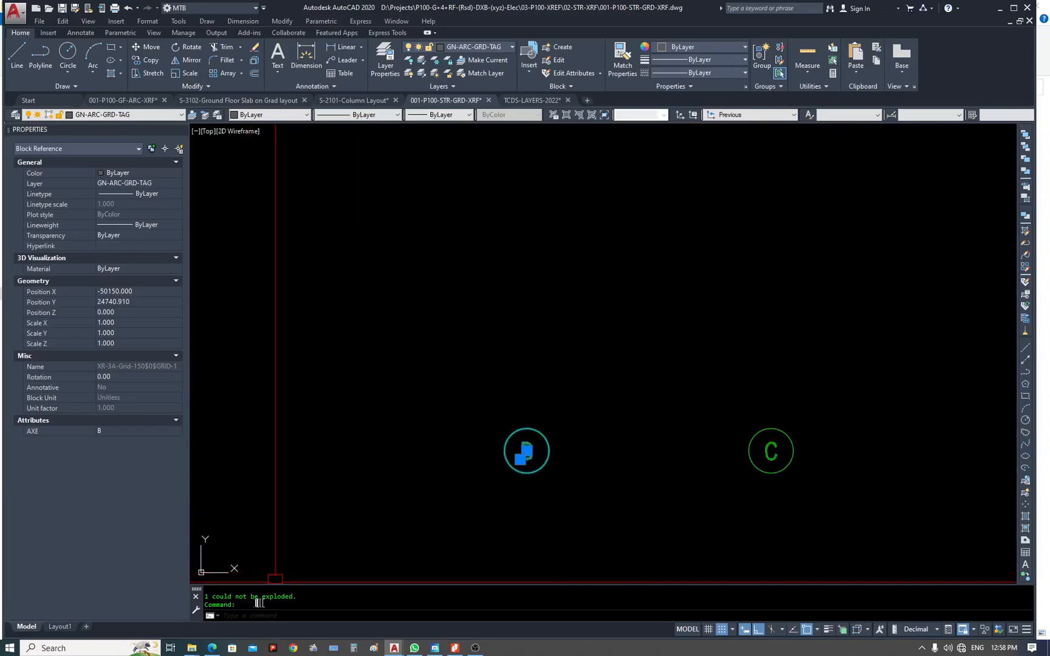
{"action": "scroll", "coordinate": [562, 227], "scroll_direction": "down", "scroll_amount": 4}
{"action": "key", "text": "Escape"}
Move the dimension between grids Q and R to layer GN-ARC-GRD-DIM.
{"action": "scroll", "coordinate": [569, 283], "scroll_direction": "up", "scroll_amount": 4}
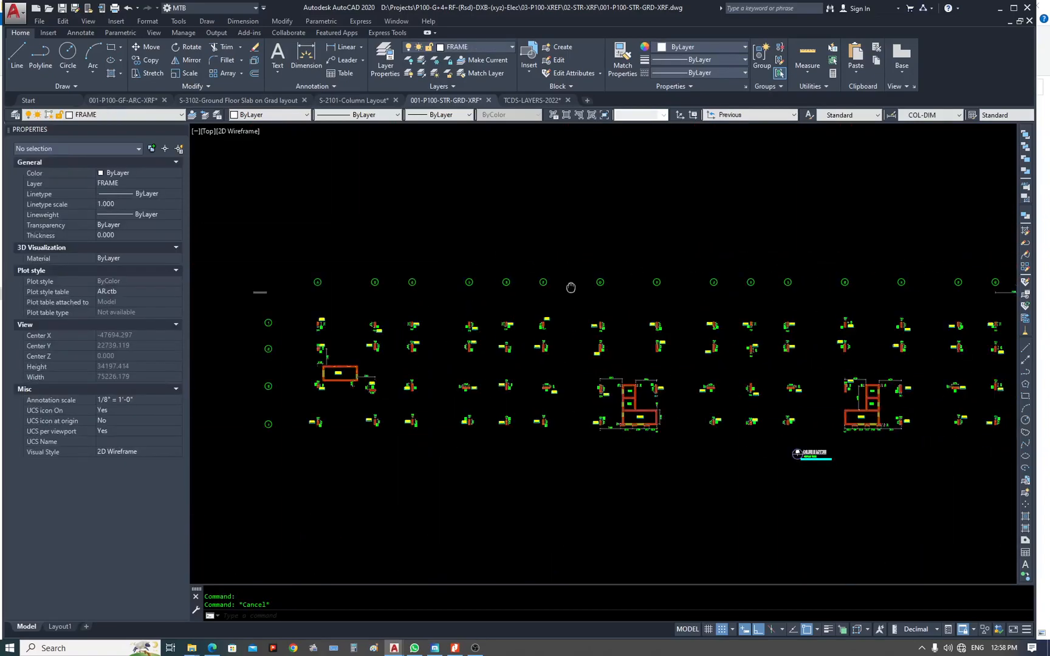
{"action": "scroll", "coordinate": [612, 342], "scroll_direction": "up", "scroll_amount": 2}
{"action": "left_click", "coordinate": [586, 338]}
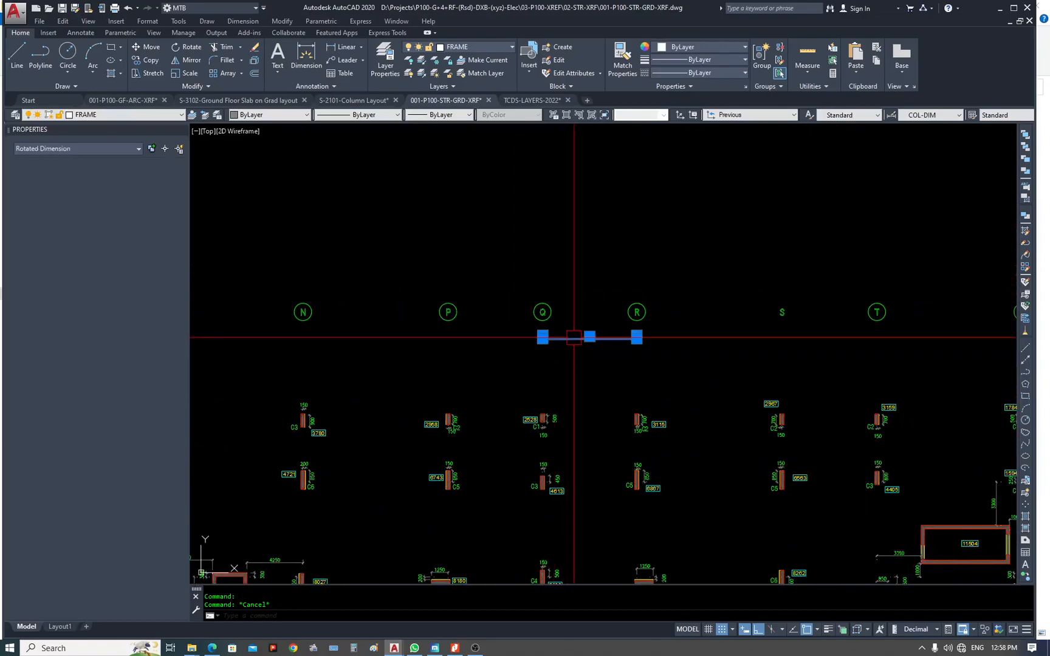
{"action": "left_click", "coordinate": [482, 46]}
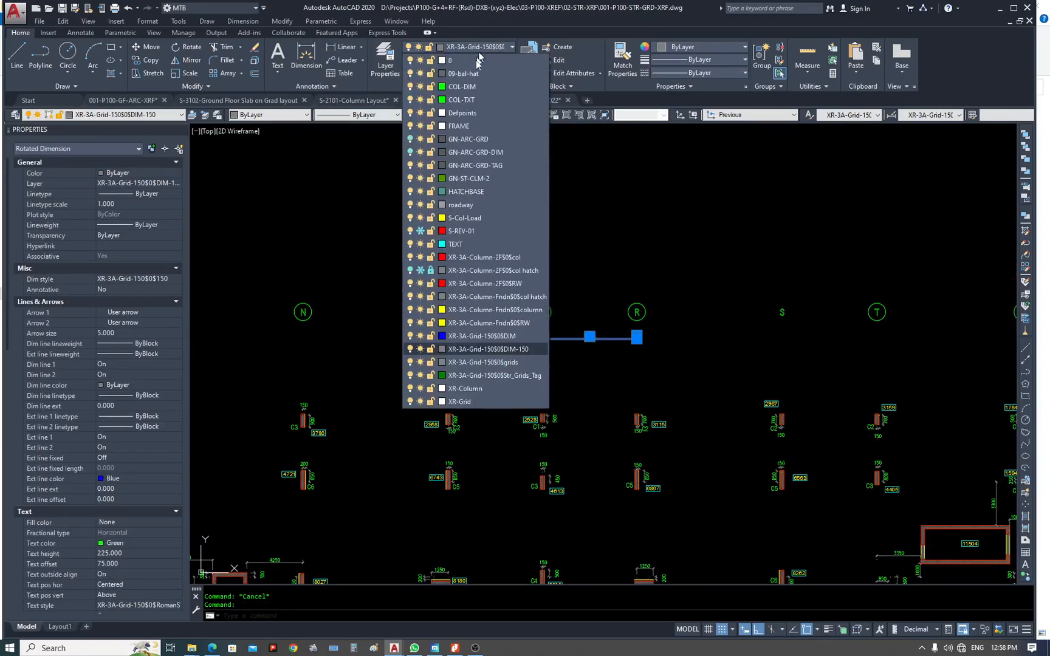
{"action": "left_click", "coordinate": [477, 153]}
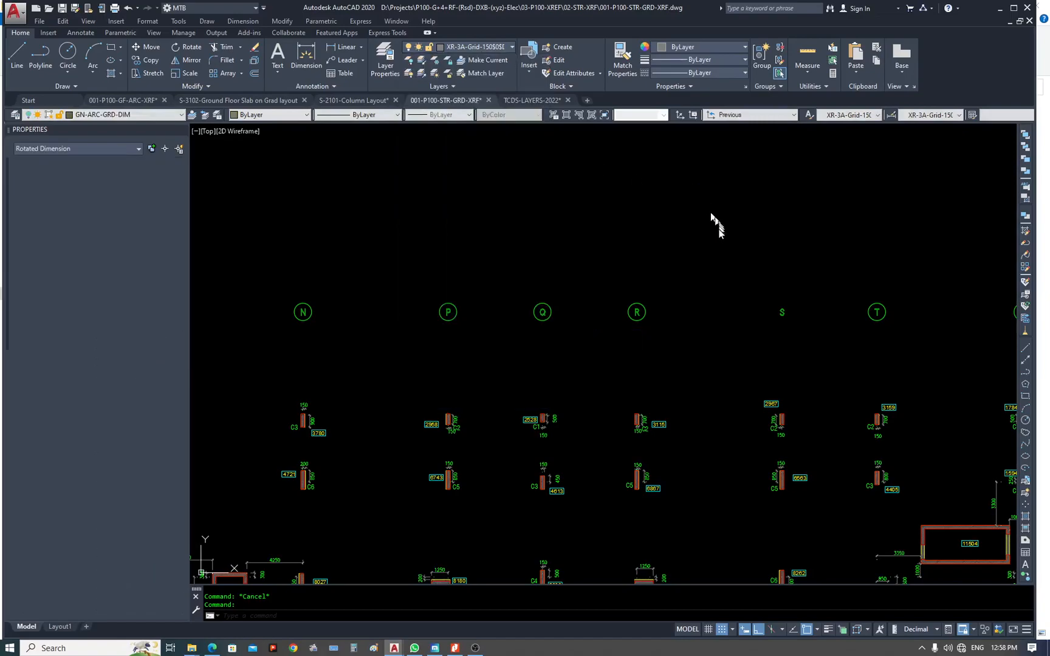
{"action": "left_click", "coordinate": [584, 335]}
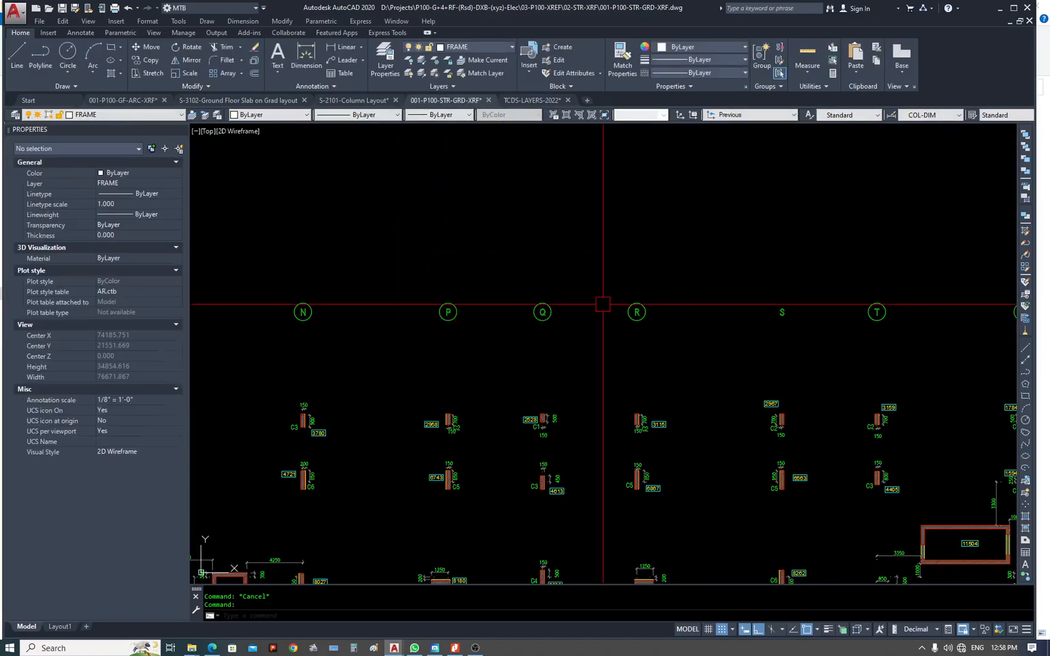
Look along the whole row of grid bubbles for grid dimensions or tags still on the wrong layer.
{"action": "scroll", "coordinate": [639, 298], "scroll_direction": "down", "scroll_amount": 6}
{"action": "middle_click_drag", "start_coordinate": [304, 308], "coordinate": [766, 323]}
{"action": "scroll", "coordinate": [735, 319], "scroll_direction": "up", "scroll_amount": 2}
{"action": "scroll", "coordinate": [508, 248], "scroll_direction": "up", "scroll_amount": 4}
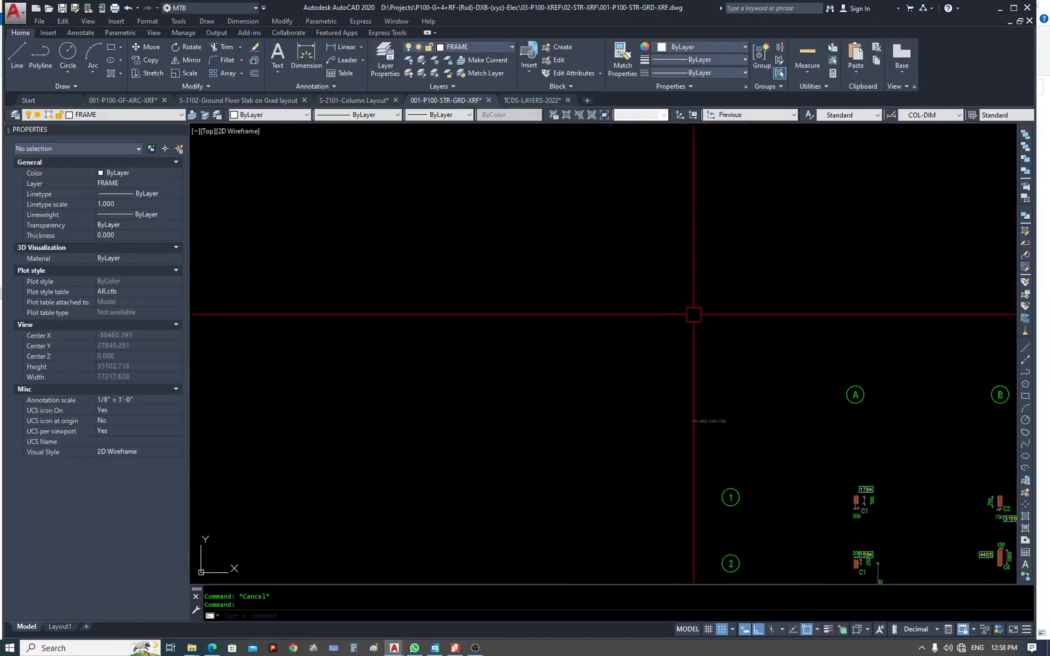
{"action": "middle_click_drag", "start_coordinate": [872, 382], "coordinate": [577, 300]}
{"action": "scroll", "coordinate": [491, 277], "scroll_direction": "down", "scroll_amount": 2}
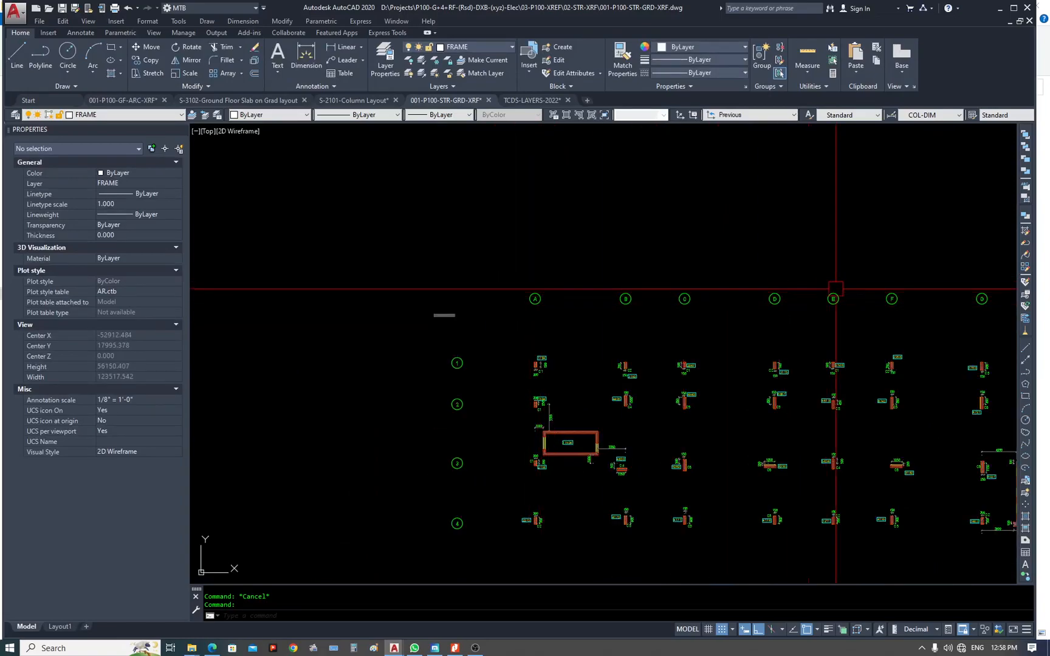
{"action": "middle_click_drag", "start_coordinate": [891, 298], "coordinate": [336, 325]}
{"action": "middle_click_drag", "start_coordinate": [781, 323], "coordinate": [529, 321]}
{"action": "middle_click_drag", "start_coordinate": [693, 364], "coordinate": [429, 375]}
Turn all layers on and select grid bubble S to check its layer.
{"action": "scroll", "coordinate": [787, 345], "scroll_direction": "up", "scroll_amount": 4}
{"action": "key", "text": "Escape"}
{"action": "scroll", "coordinate": [506, 300], "scroll_direction": "up", "scroll_amount": 2}
{"action": "type", "text": "on"}
{"action": "key", "text": "space"}
{"action": "scroll", "coordinate": [564, 336], "scroll_direction": "up", "scroll_amount": 2}
{"action": "left_click", "coordinate": [584, 327]}
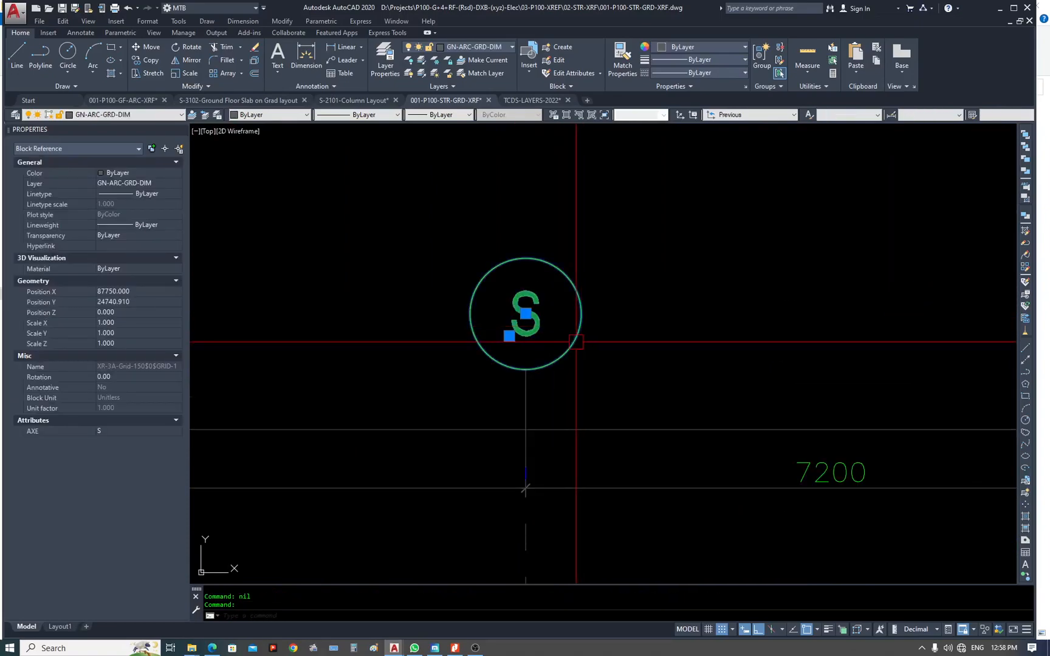
Try to erase grid bubble S, undo the operation and clear the selection.
{"action": "scroll", "coordinate": [576, 342], "scroll_direction": "down", "scroll_amount": 3}
{"action": "type", "text": "e"}
{"action": "key", "text": "space"}
{"action": "key", "text": "space"}
{"action": "key", "text": "ctrl+z"}
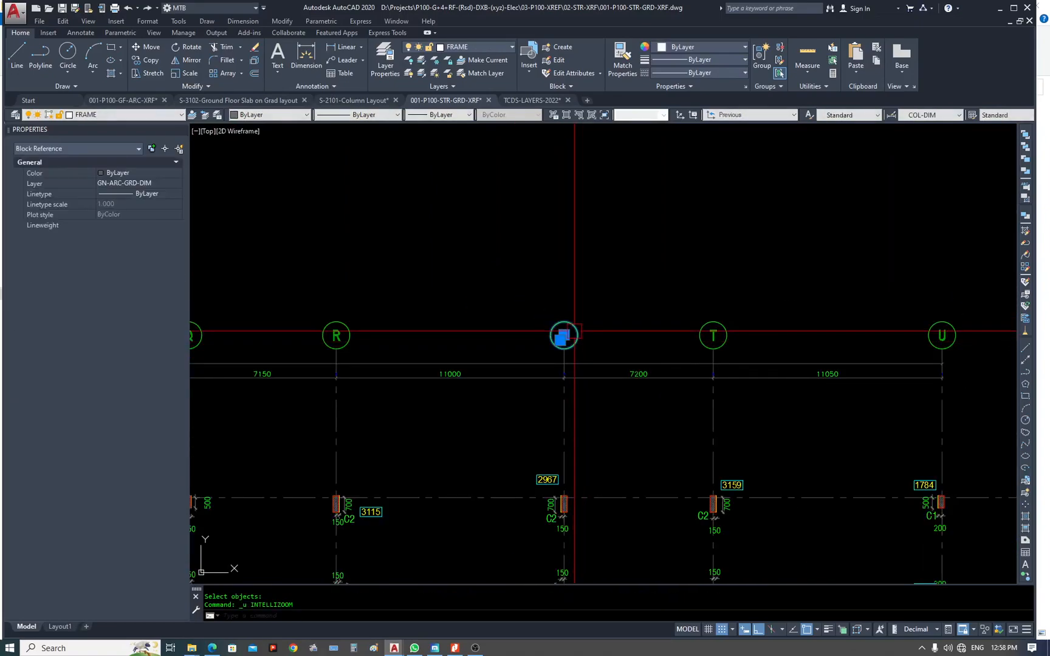
{"action": "scroll", "coordinate": [585, 331], "scroll_direction": "down", "scroll_amount": 4}
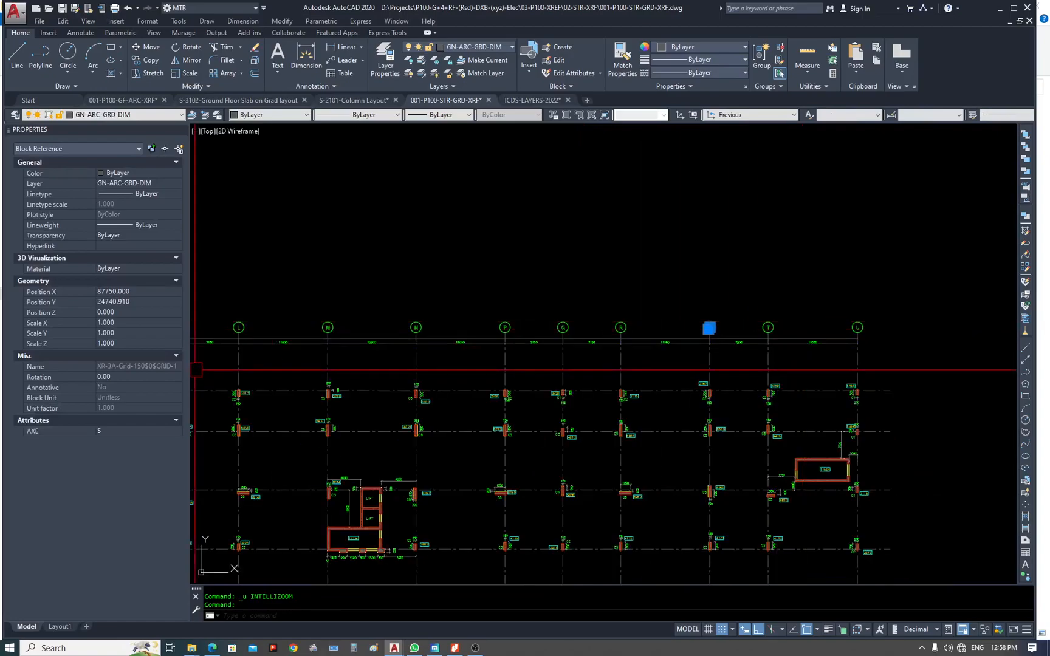
{"action": "left_click", "coordinate": [134, 377]}
{"action": "key", "text": "Escape"}
Select all grid bubbles similar to the one at grid N and list their data to read the block name.
{"action": "left_click", "coordinate": [415, 327]}
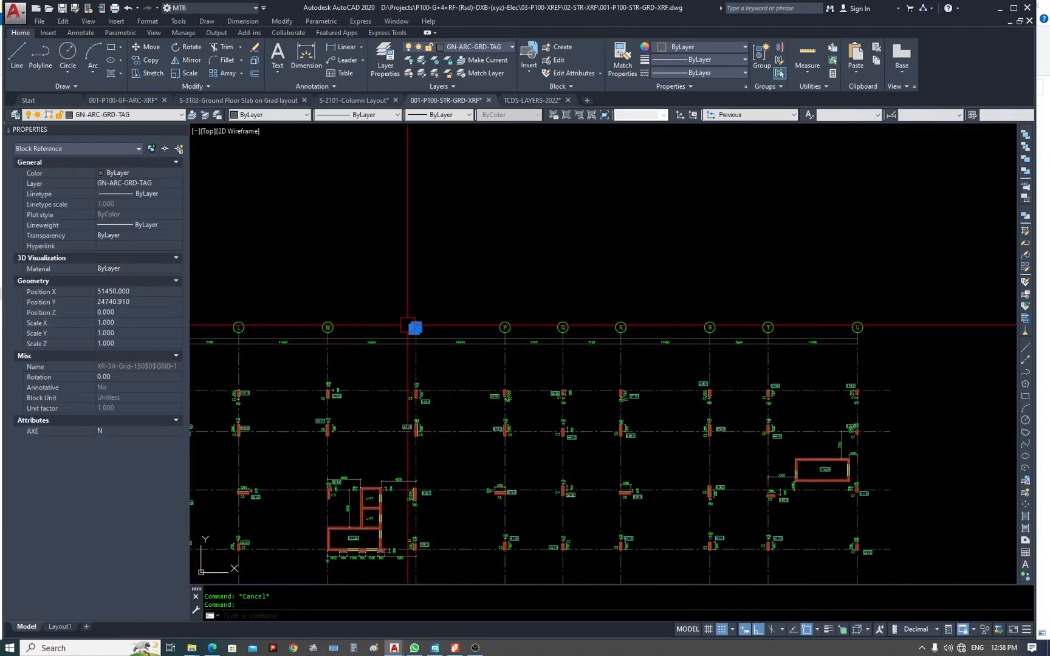
{"action": "right_click", "coordinate": [408, 309]}
{"action": "left_click", "coordinate": [458, 544]}
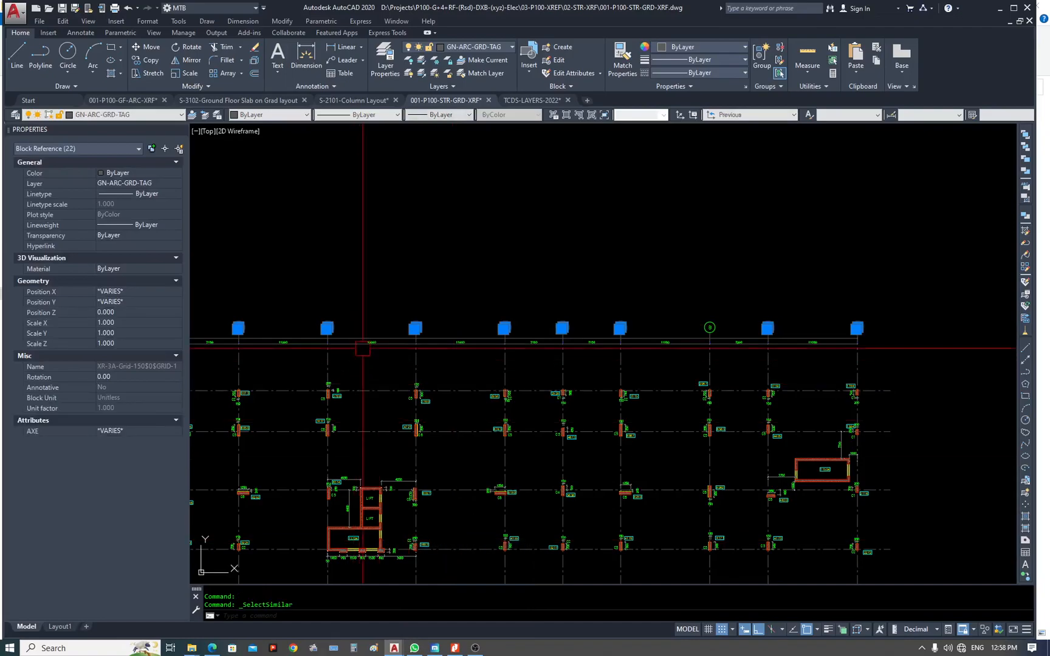
{"action": "middle_click_drag", "start_coordinate": [346, 347], "coordinate": [913, 264]}
{"action": "scroll", "coordinate": [913, 263], "scroll_direction": "down", "scroll_amount": 2}
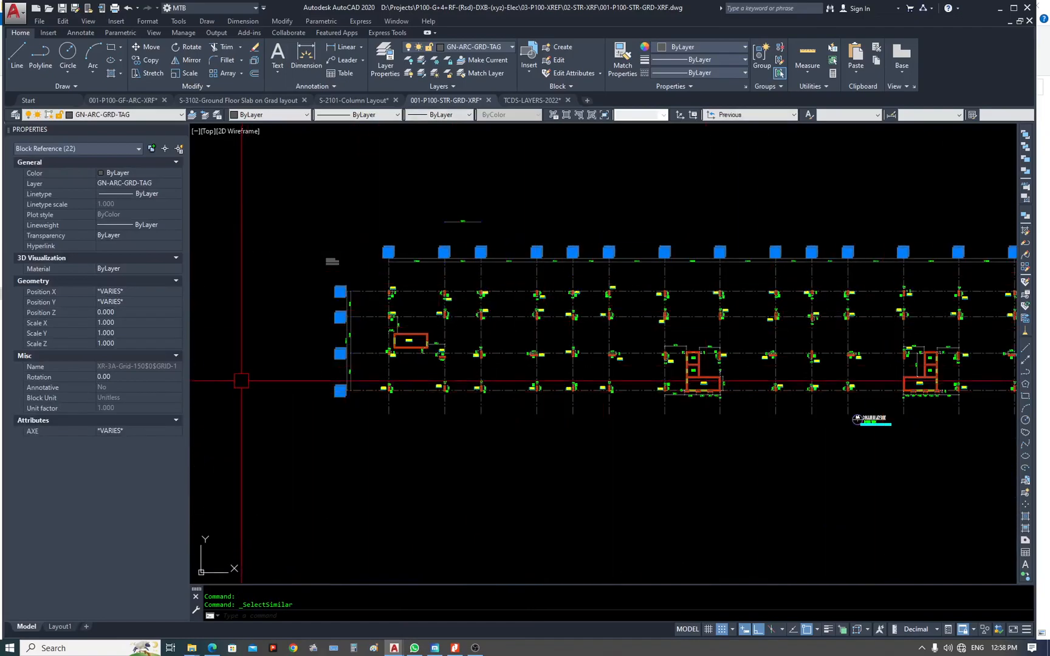
{"action": "scroll", "coordinate": [447, 263], "scroll_direction": "up", "scroll_amount": 4}
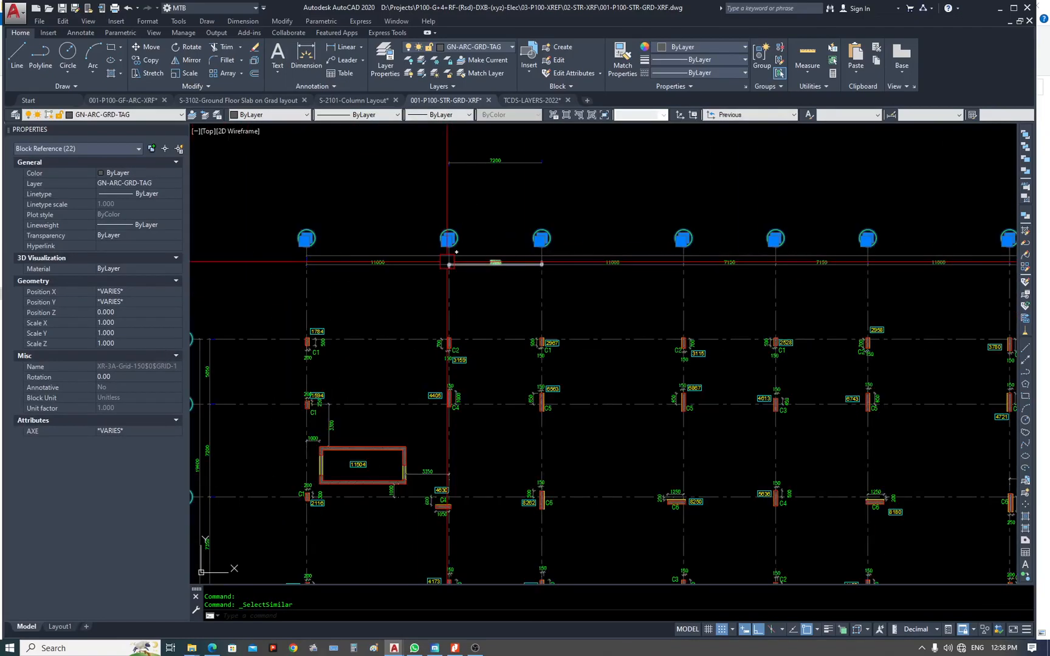
{"action": "type", "text": "list"}
{"action": "key", "text": "Return"}
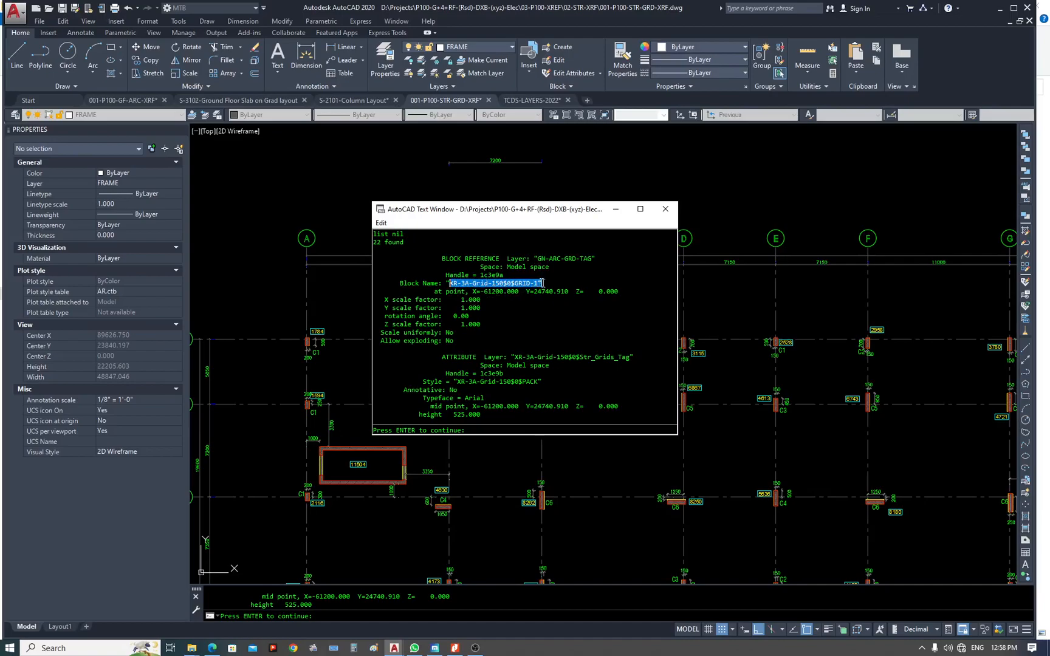
{"action": "left_click", "coordinate": [665, 209]}
{"action": "key", "text": "Escape"}
Select all grid bubbles similar to the one at grid C, review which are included and list their block data.
{"action": "scroll", "coordinate": [664, 208], "scroll_direction": "down", "scroll_amount": 2}
{"action": "left_click", "coordinate": [576, 236]}
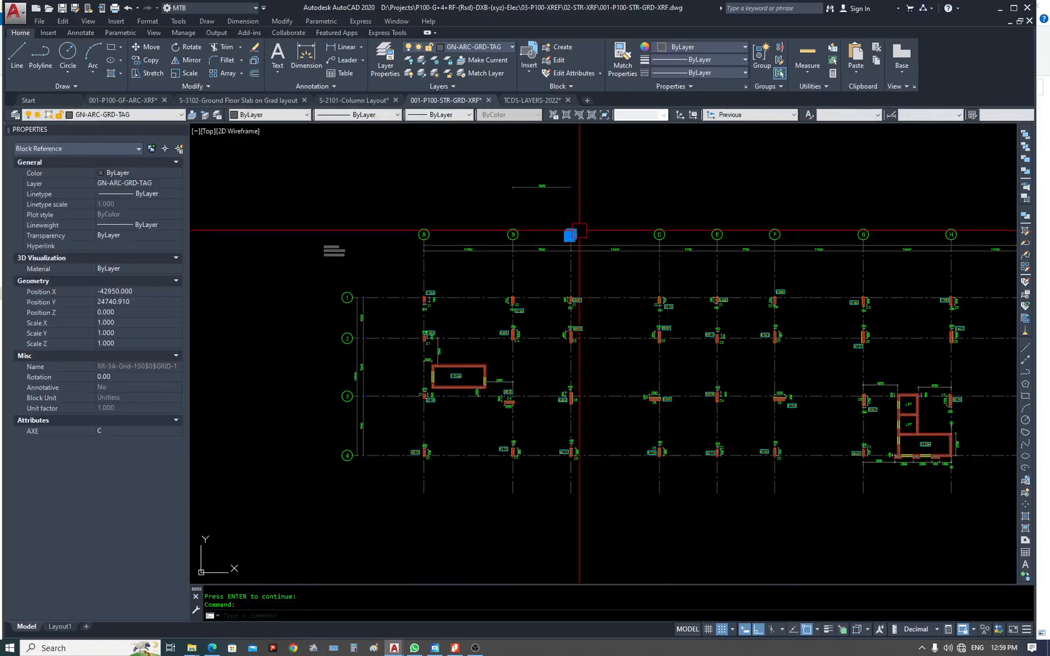
{"action": "right_click", "coordinate": [579, 230]}
{"action": "left_click", "coordinate": [616, 470]}
{"action": "scroll", "coordinate": [558, 378], "scroll_direction": "down", "scroll_amount": 3}
{"action": "scroll", "coordinate": [557, 377], "scroll_direction": "up", "scroll_amount": 10}
{"action": "mouse_move", "coordinate": [904, 291]}
{"action": "middle_mouse_down"}
{"action": "mouse_move", "coordinate": [914, 291]}
{"action": "mouse_move", "coordinate": [536, 291]}
{"action": "middle_mouse_up"}
{"action": "scroll", "coordinate": [504, 290], "scroll_direction": "down", "scroll_amount": 5}
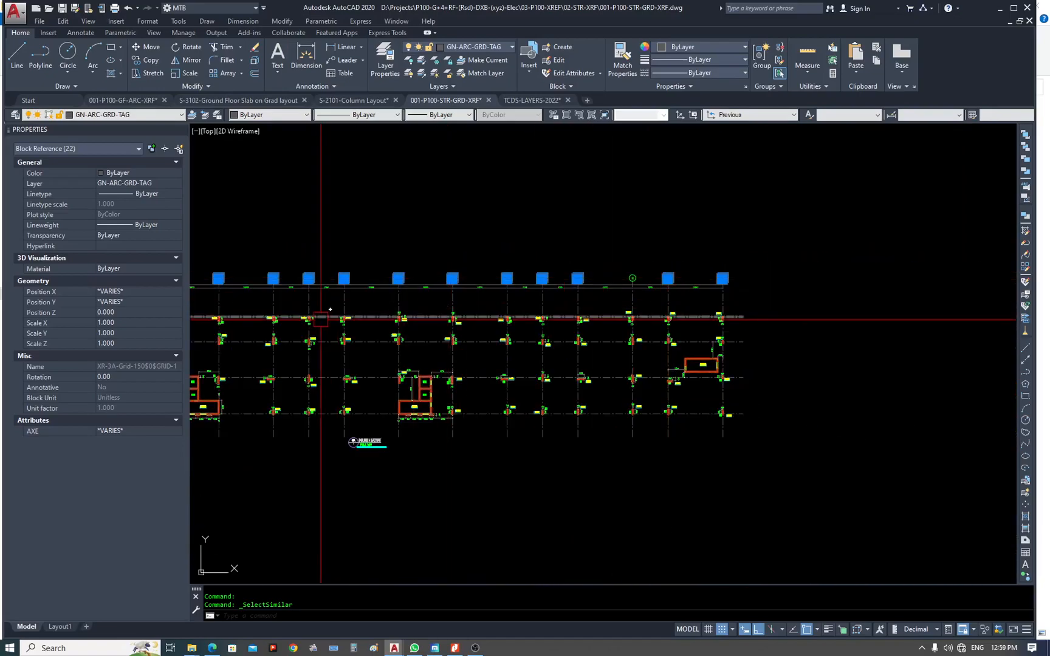
{"action": "middle_click_drag", "start_coordinate": [320, 319], "coordinate": [460, 354]}
{"action": "mouse_move", "coordinate": [362, 347]}
{"action": "middle_mouse_down"}
{"action": "mouse_move", "coordinate": [631, 346]}
{"action": "mouse_move", "coordinate": [505, 344]}
{"action": "middle_mouse_up"}
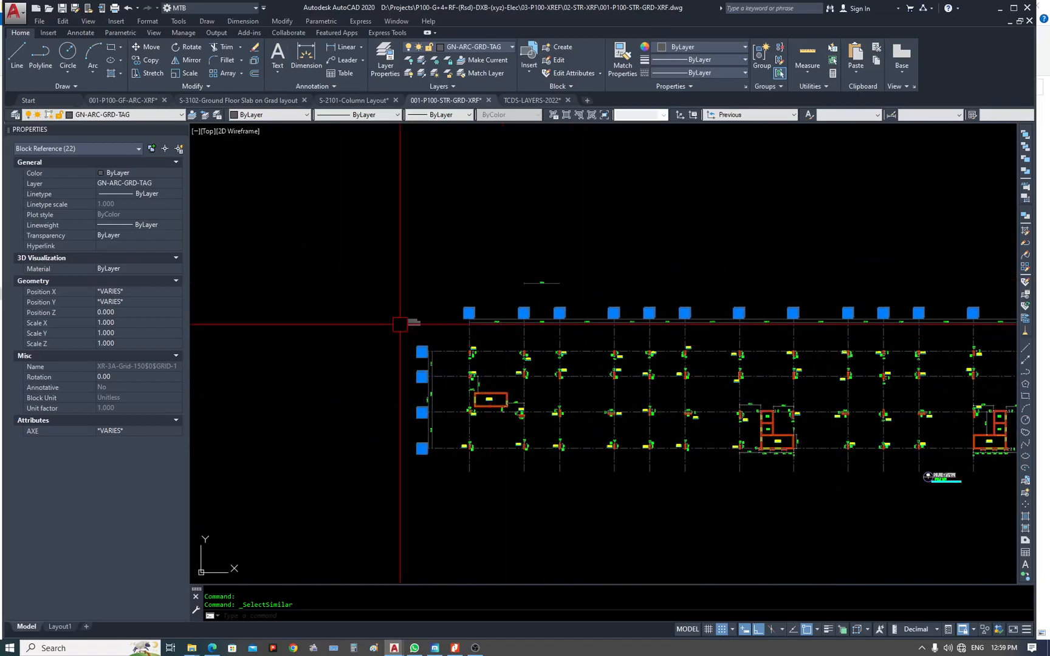
{"action": "scroll", "coordinate": [532, 343], "scroll_direction": "up", "scroll_amount": 6}
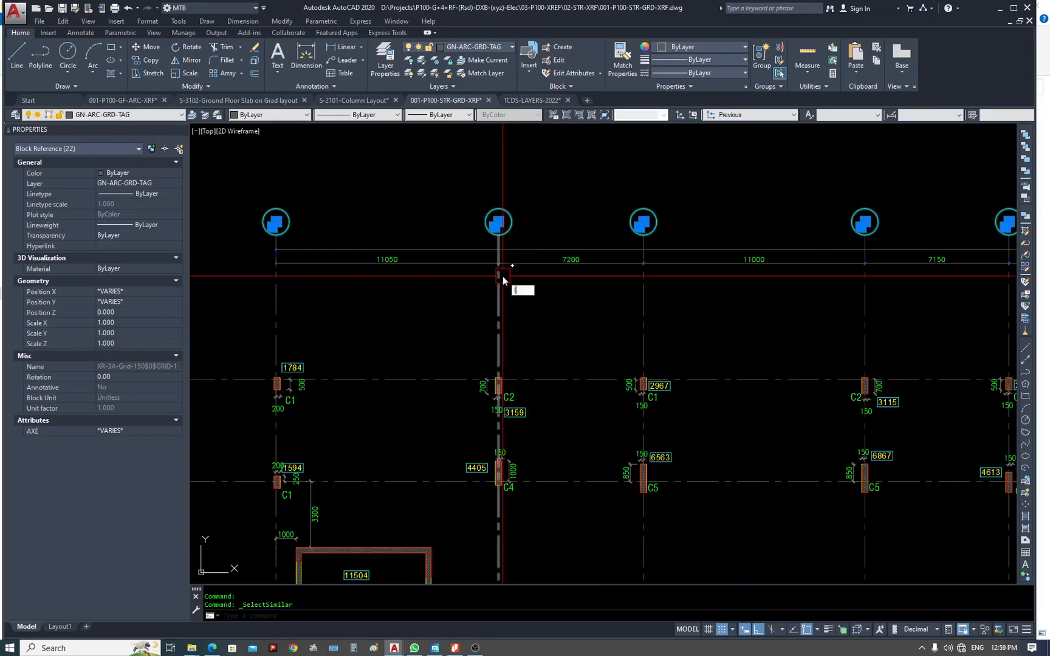
{"action": "type", "text": "list"}
{"action": "key", "text": "Return"}
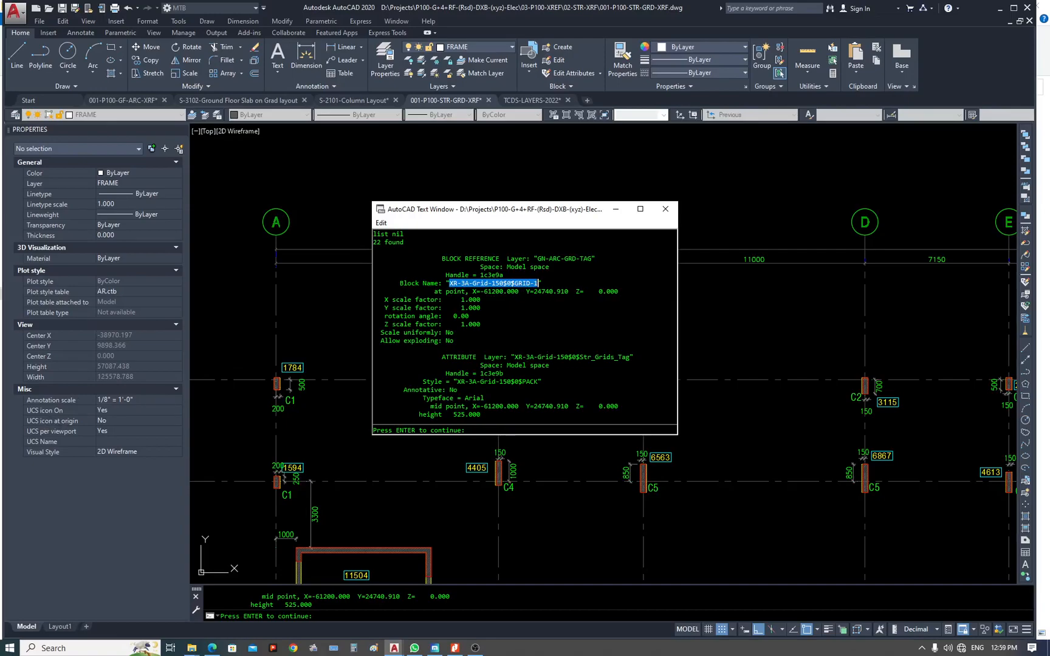
Copy the grid tag's block name from the listing, close the text window and end the listing.
{"action": "right_click", "coordinate": [511, 286]}
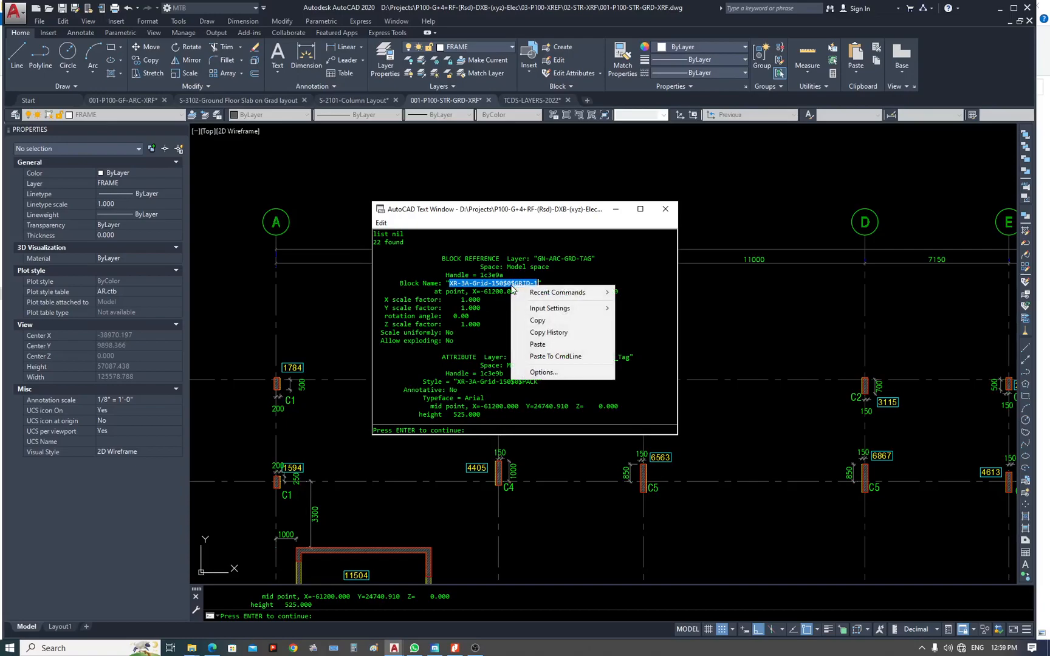
{"action": "left_click", "coordinate": [542, 322]}
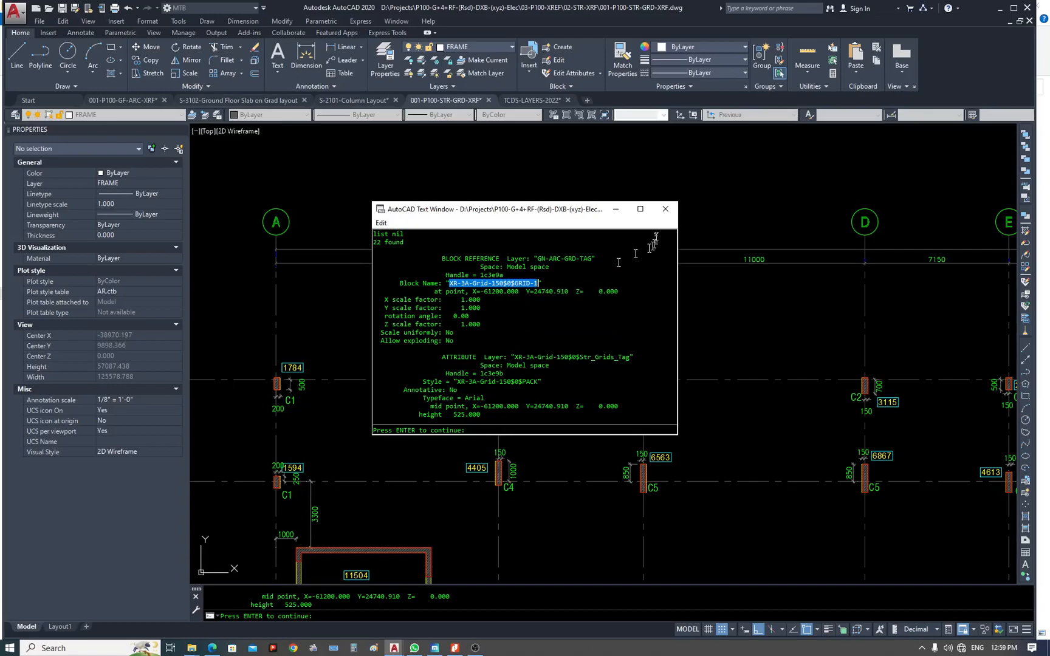
{"action": "left_click", "coordinate": [667, 209]}
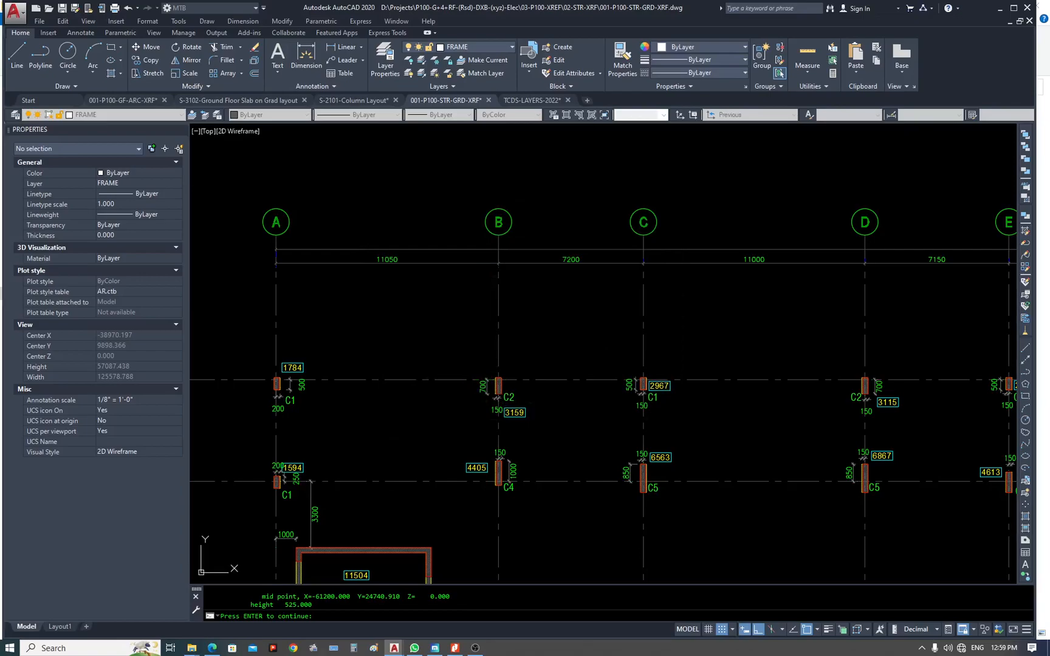
{"action": "key", "text": "Escape"}
{"action": "key", "text": "Escape"}
Rename the block XR-3A-Grid-150$0$GRID-1 as GRID-1.
{"action": "type", "text": "ren"}
{"action": "key", "text": "Return"}
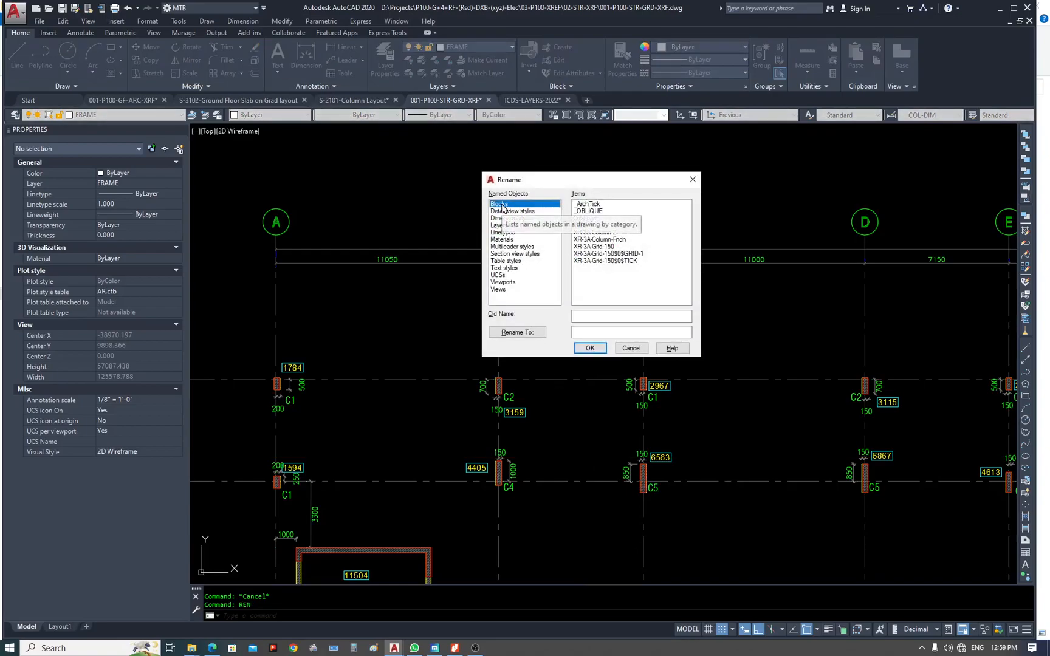
{"action": "left_click", "coordinate": [616, 315]}
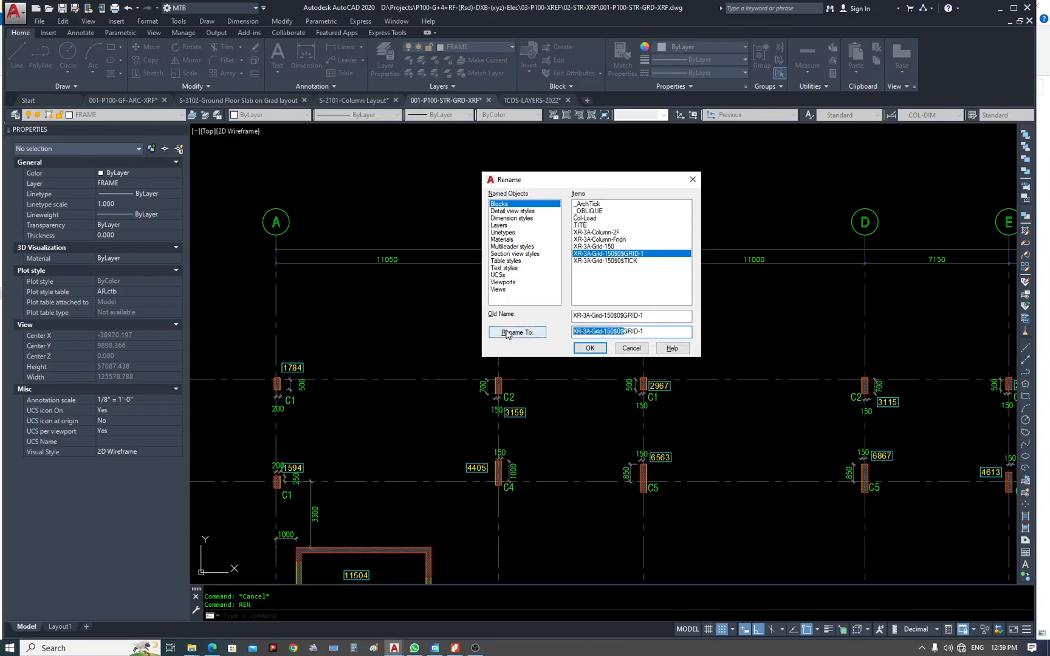
{"action": "key", "text": "BackSpace"}
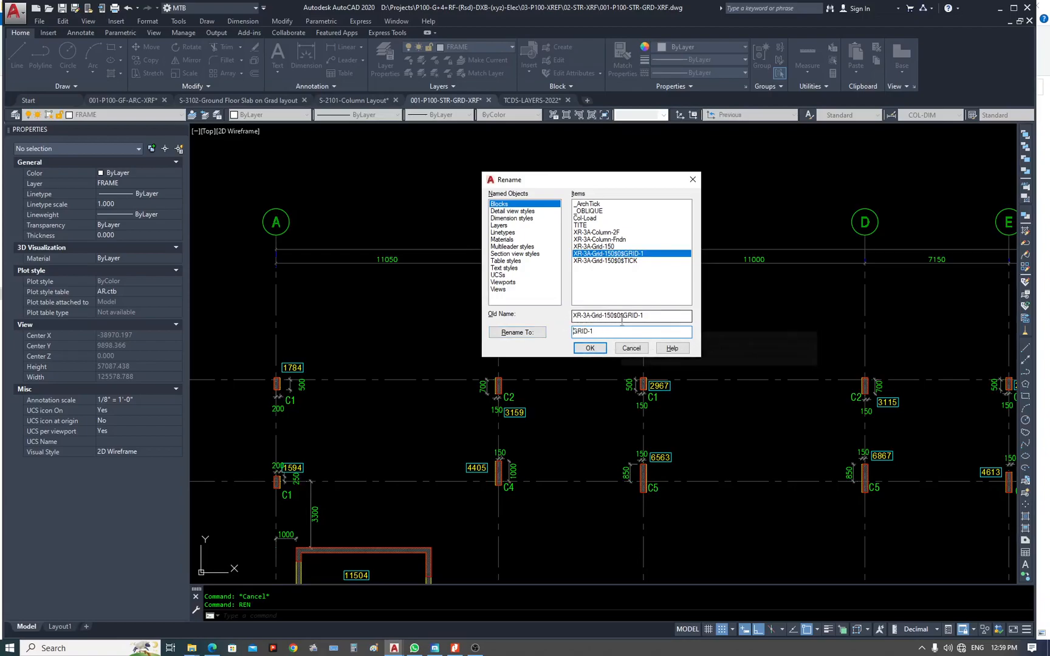
{"action": "left_click", "coordinate": [590, 348]}
Select grid bubble C to check its renamed block in the properties and clear the selection.
{"action": "left_click", "coordinate": [642, 223]}
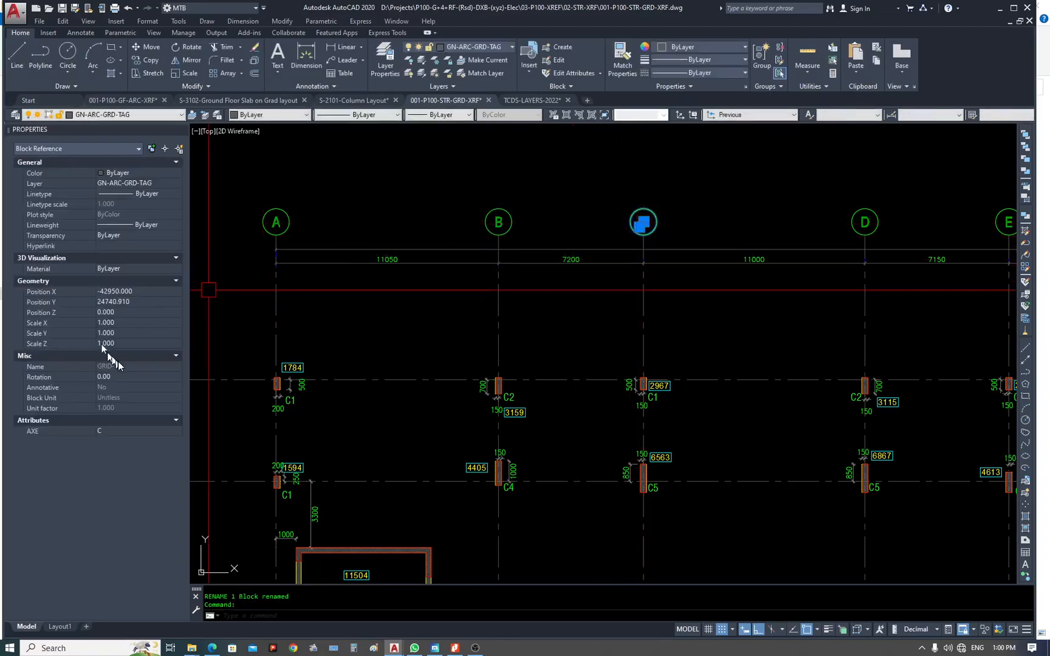
{"action": "scroll", "coordinate": [497, 292], "scroll_direction": "down", "scroll_amount": 4}
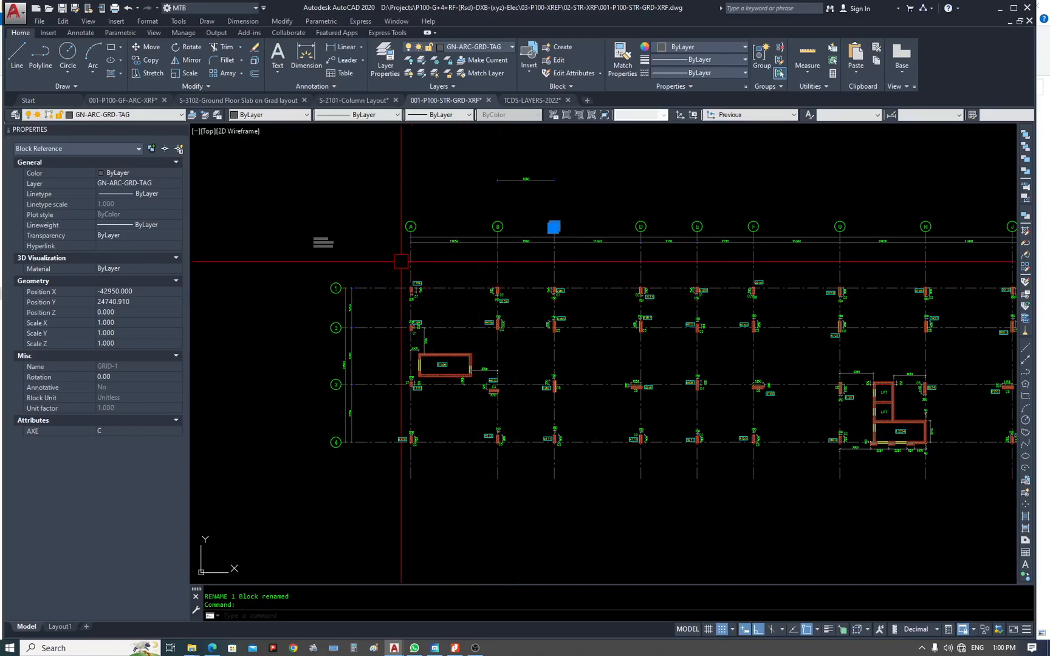
{"action": "key", "text": "Escape"}
{"action": "key", "text": "Escape"}
{"action": "scroll", "coordinate": [515, 363], "scroll_direction": "up", "scroll_amount": 3}
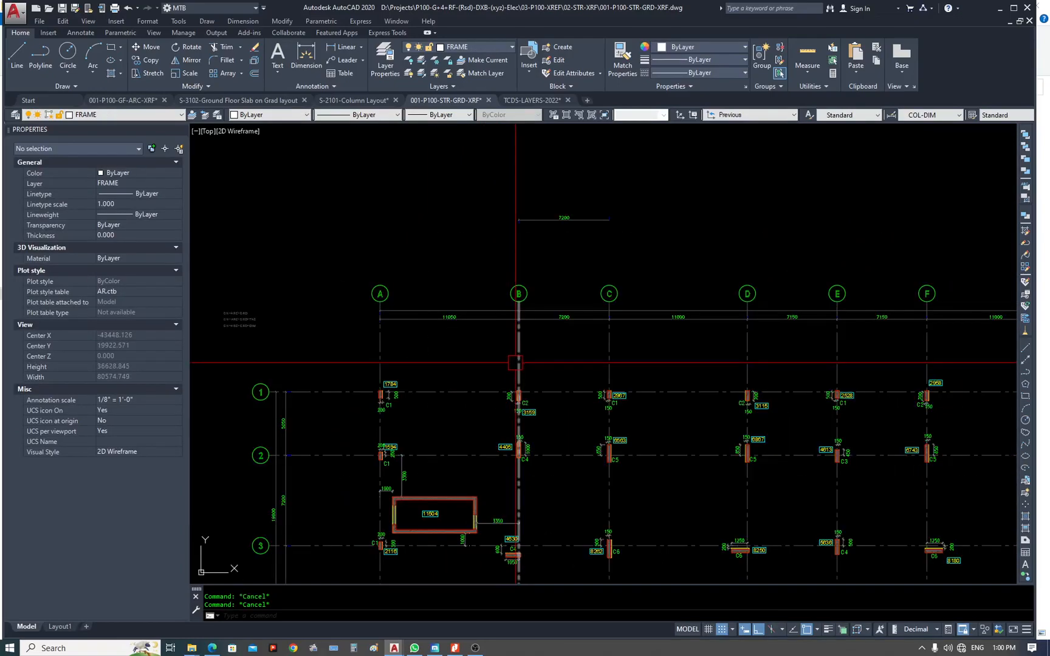
Open the block insertion palette to view the recent blocks.
{"action": "key", "text": "Return"}
{"action": "type", "text": "i"}
{"action": "key", "text": "Return"}
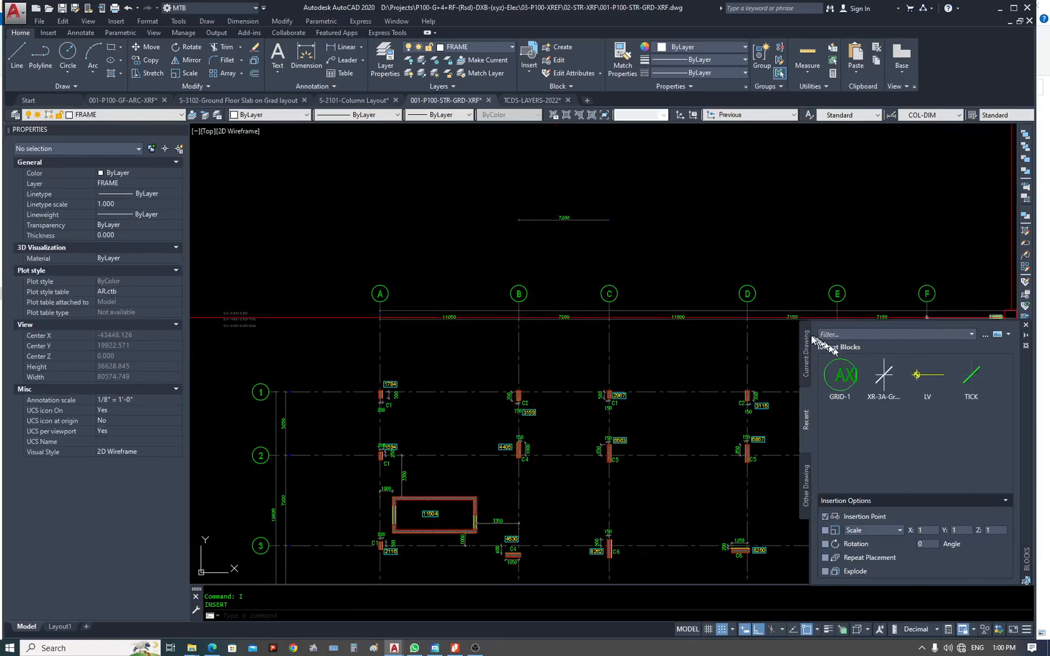
{"action": "key", "text": "Escape"}
Redefine the GRID-1 block with exploding allowed, accepting A as the grid attribute value.
{"action": "scroll", "coordinate": [661, 424], "scroll_direction": "down", "scroll_amount": 5}
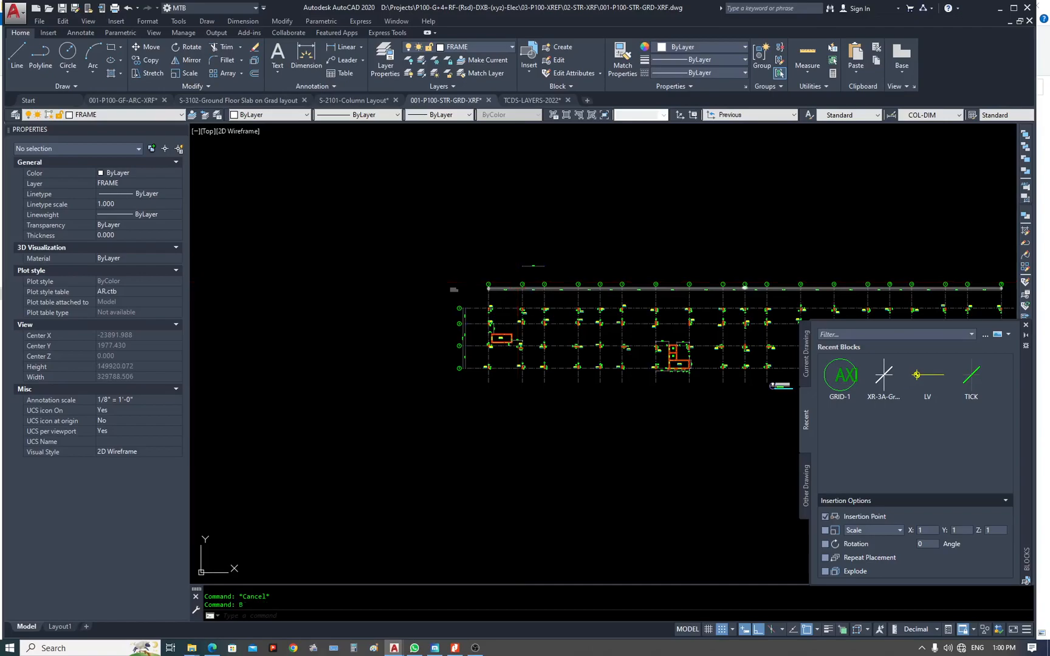
{"action": "type", "text": "b"}
{"action": "key", "text": "Return"}
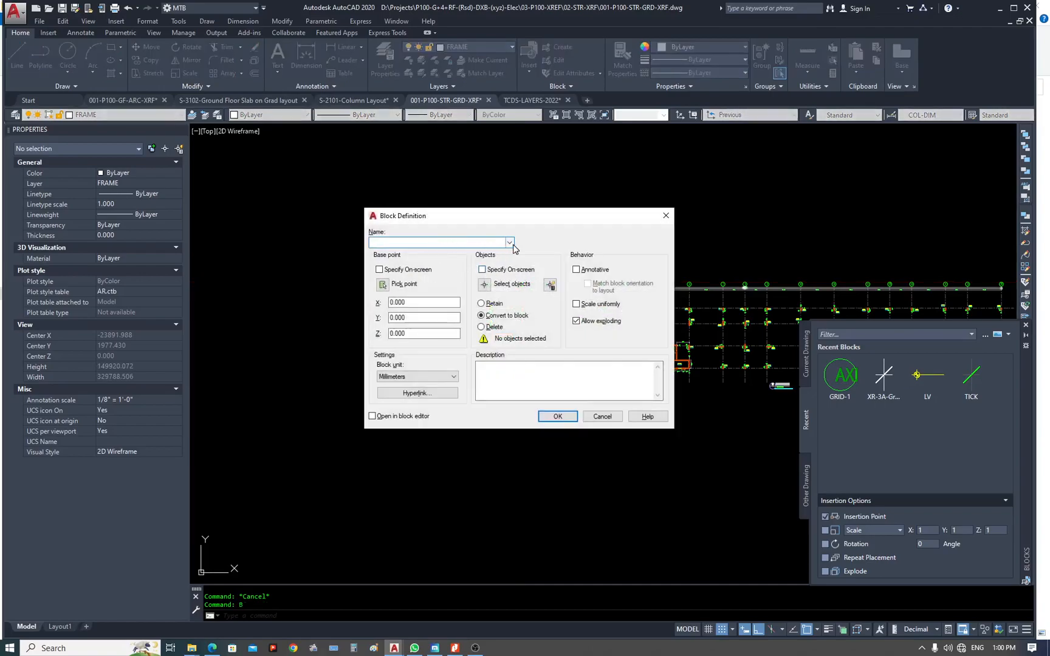
{"action": "left_click", "coordinate": [510, 243]}
{"action": "left_click", "coordinate": [465, 267]}
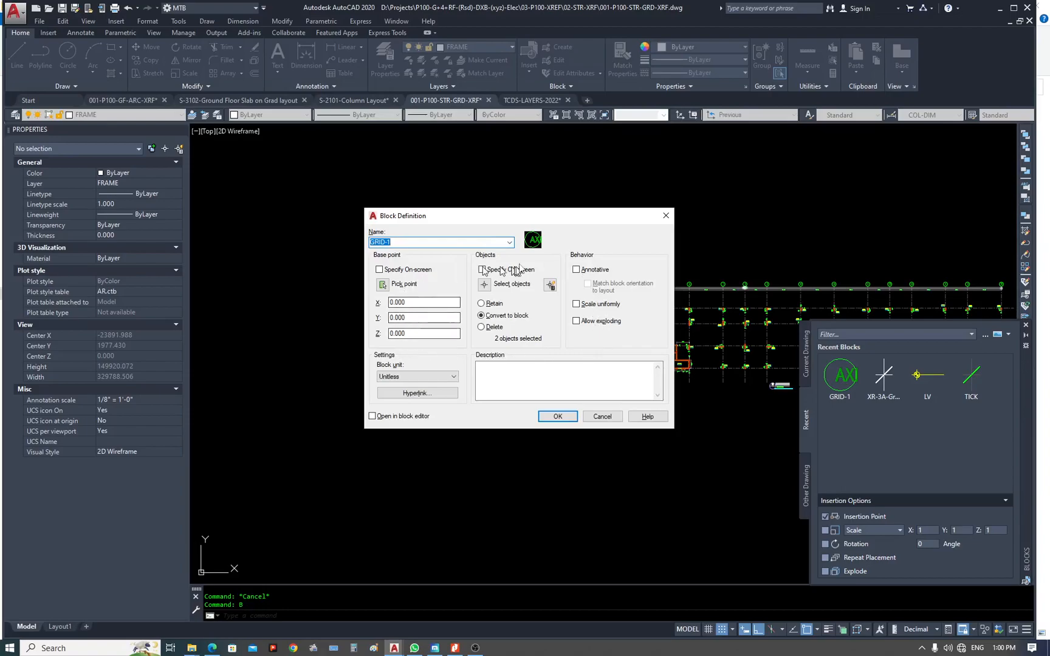
{"action": "left_click", "coordinate": [581, 323]}
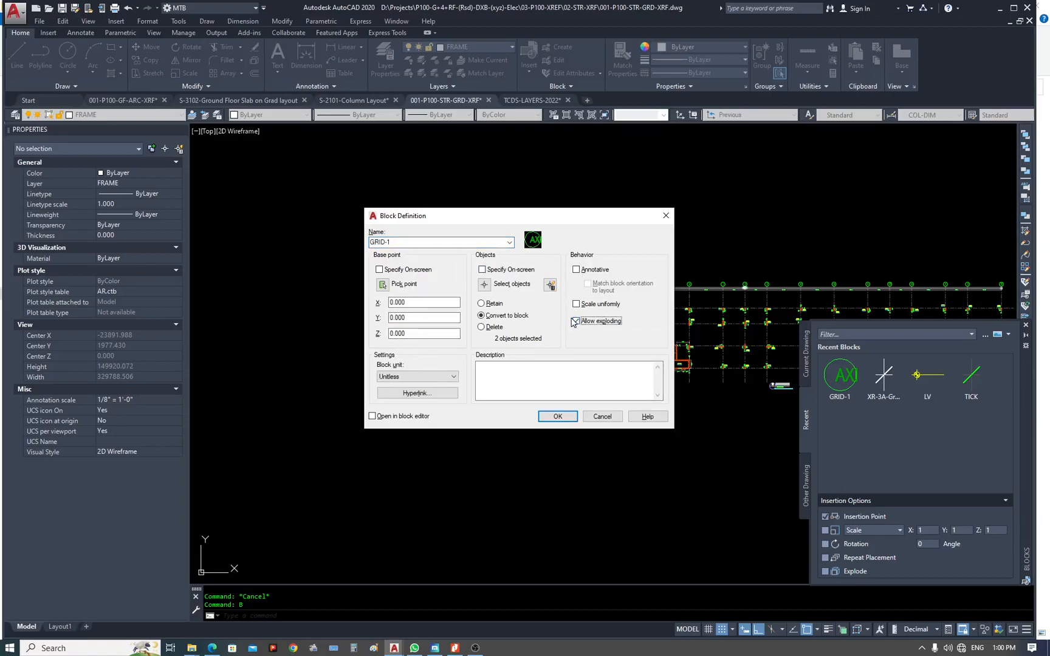
{"action": "left_click", "coordinate": [558, 417]}
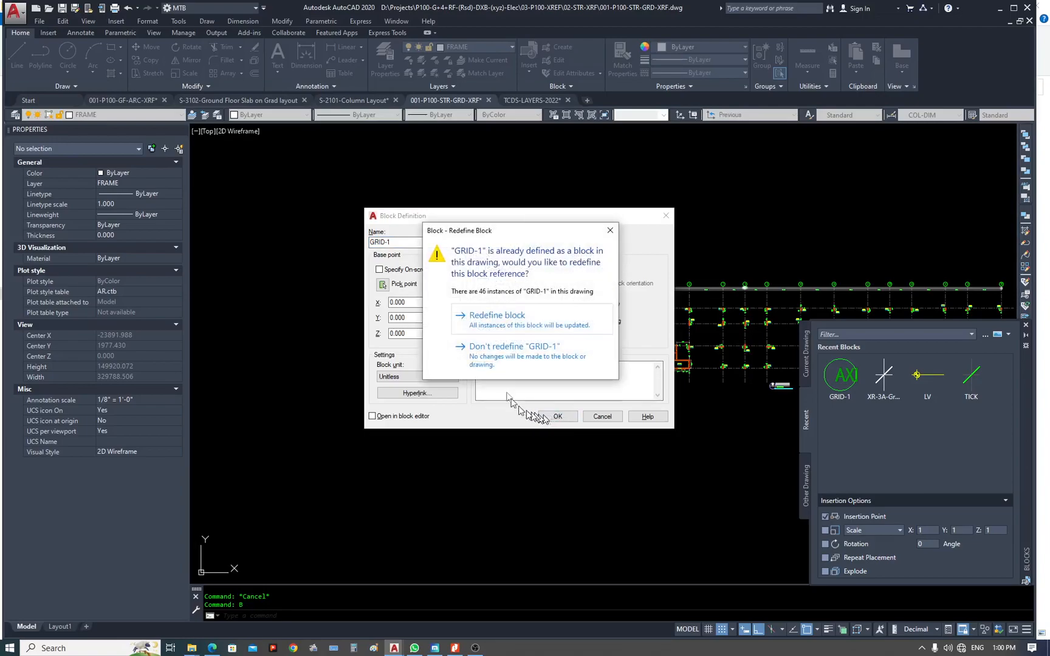
{"action": "left_click", "coordinate": [491, 319]}
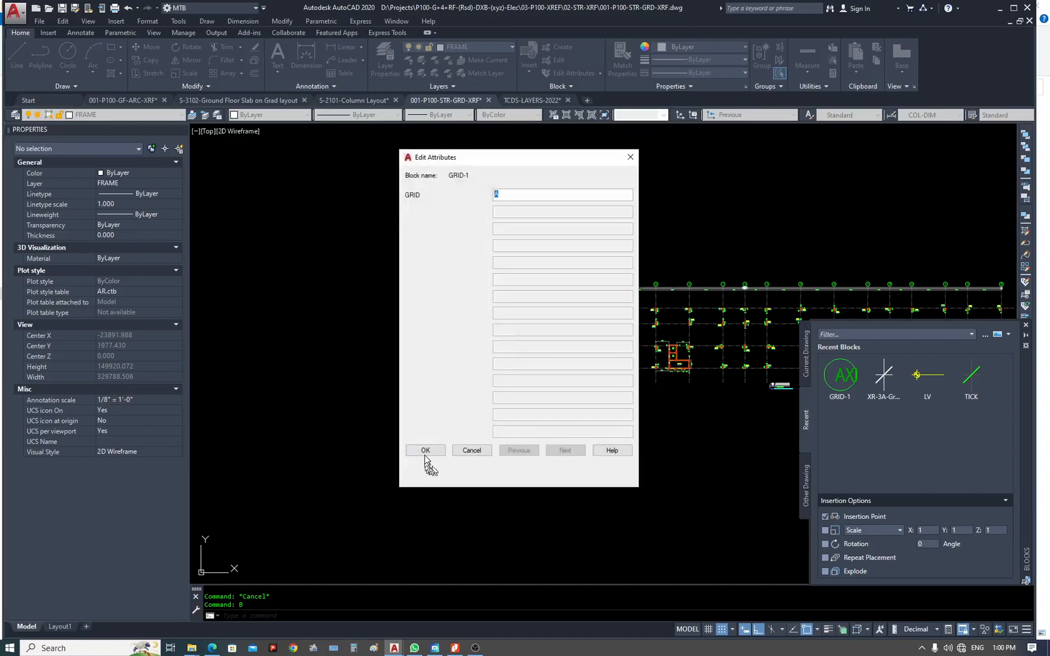
{"action": "left_click", "coordinate": [425, 450]}
Select all grid bubbles similar to the one at grid B and burst them.
{"action": "scroll", "coordinate": [520, 391], "scroll_direction": "up", "scroll_amount": 10}
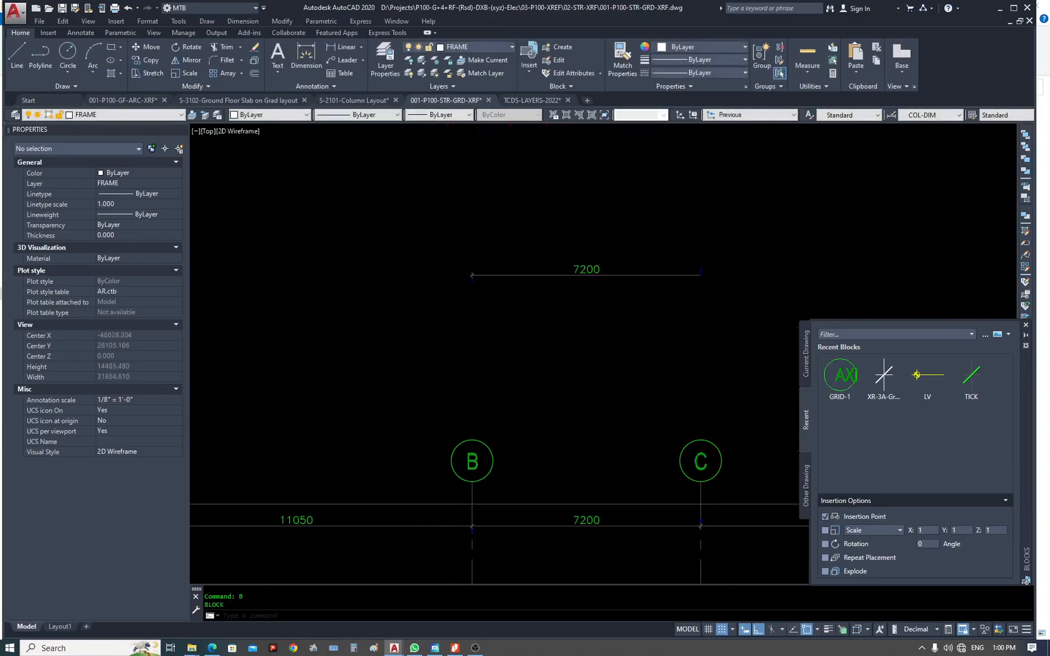
{"action": "scroll", "coordinate": [401, 378], "scroll_direction": "down", "scroll_amount": 4}
{"action": "left_click", "coordinate": [429, 407]}
{"action": "right_click", "coordinate": [429, 405]}
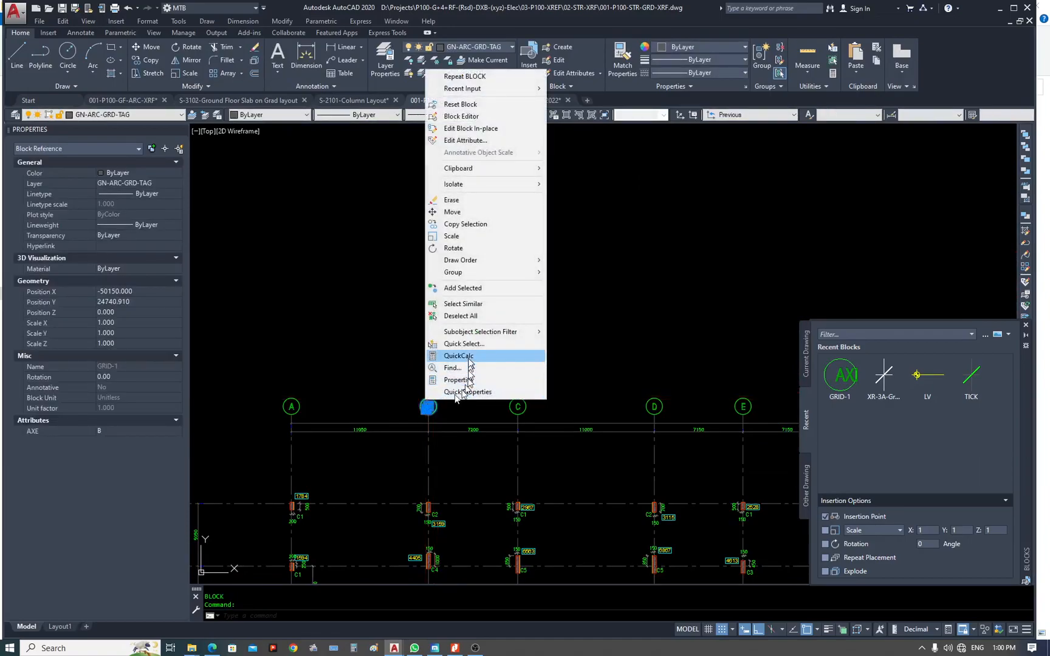
{"action": "left_click", "coordinate": [480, 303]}
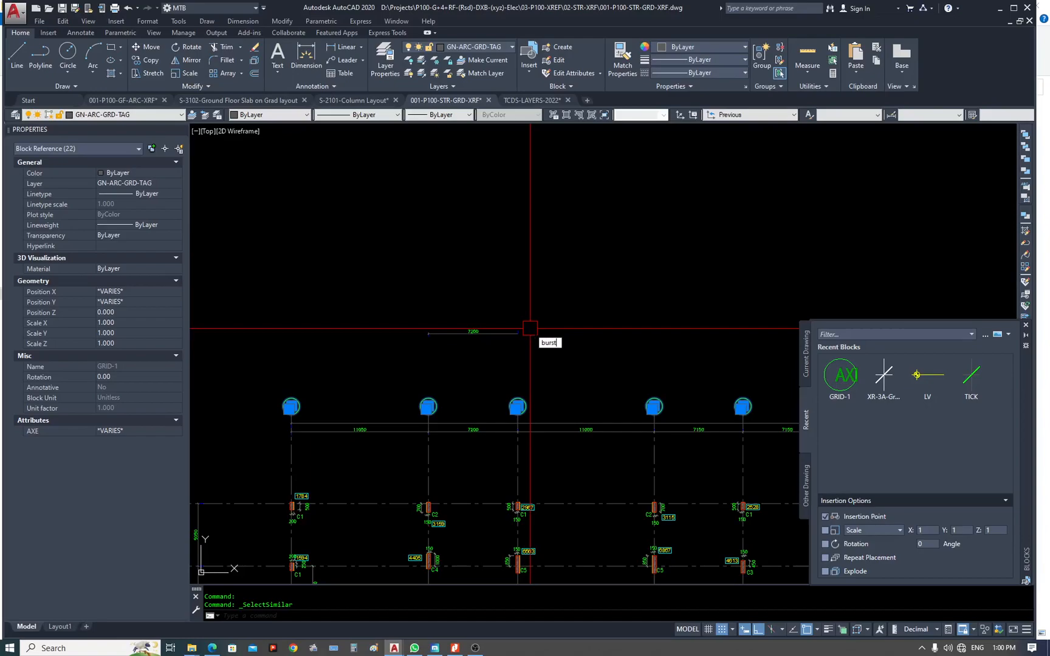
{"action": "key", "text": "Return"}
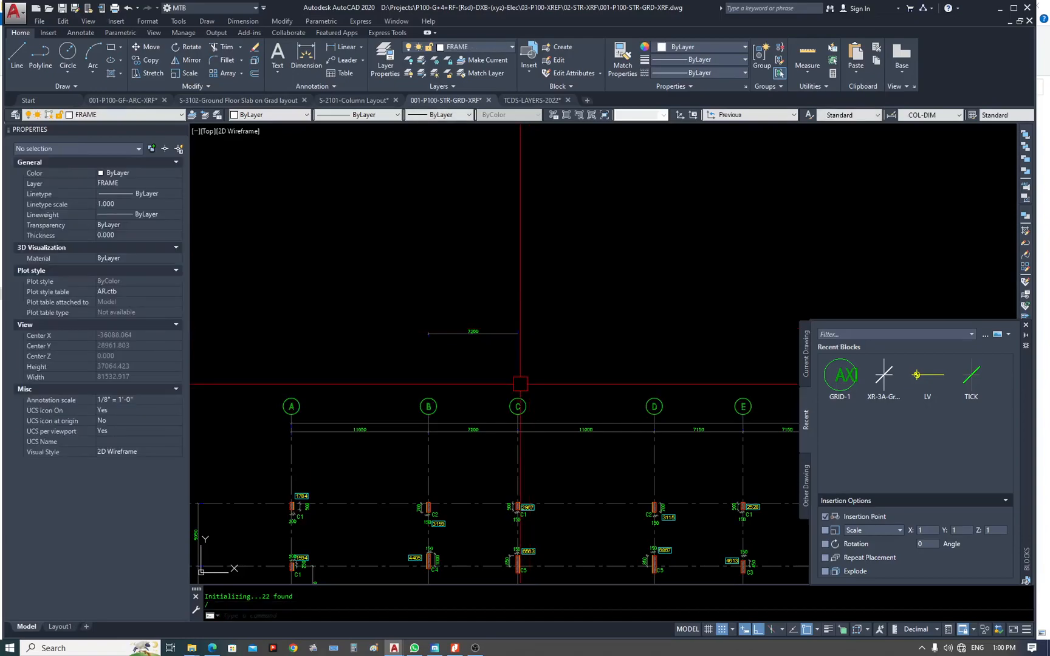
Inspect the properties of grid bubble C's burst circle and letter, checking their layers.
{"action": "scroll", "coordinate": [526, 403], "scroll_direction": "up", "scroll_amount": 6}
{"action": "left_click", "coordinate": [530, 404]}
{"action": "left_click", "coordinate": [509, 413]}
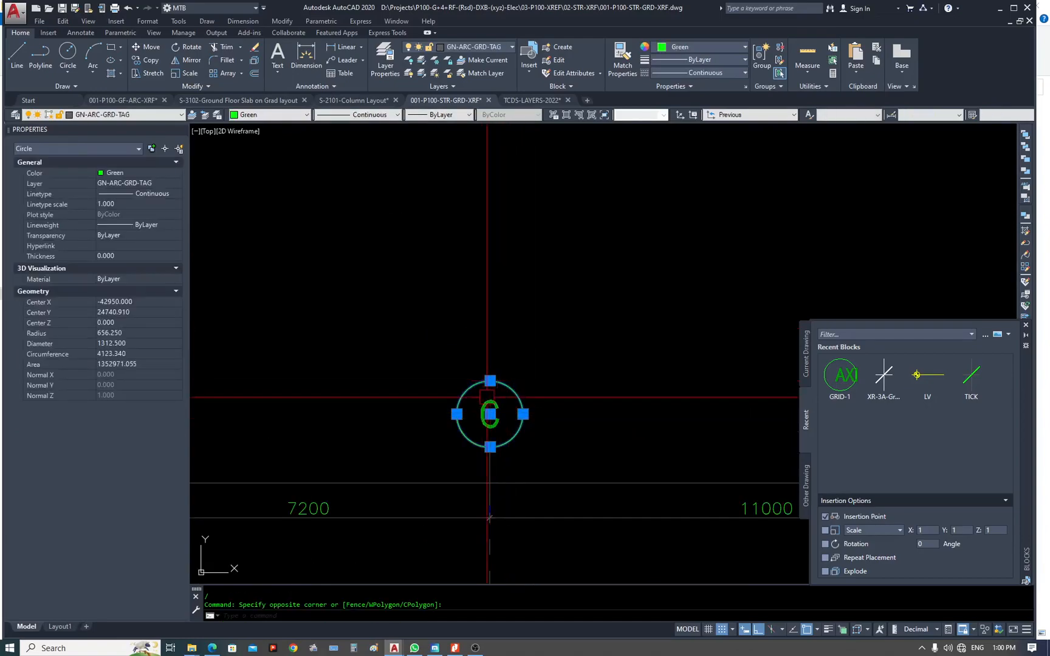
{"action": "scroll", "coordinate": [488, 408], "scroll_direction": "up", "scroll_amount": 2}
{"action": "key", "text": "Escape"}
{"action": "left_click", "coordinate": [487, 408]}
{"action": "scroll", "coordinate": [309, 332], "scroll_direction": "down", "scroll_amount": 6}
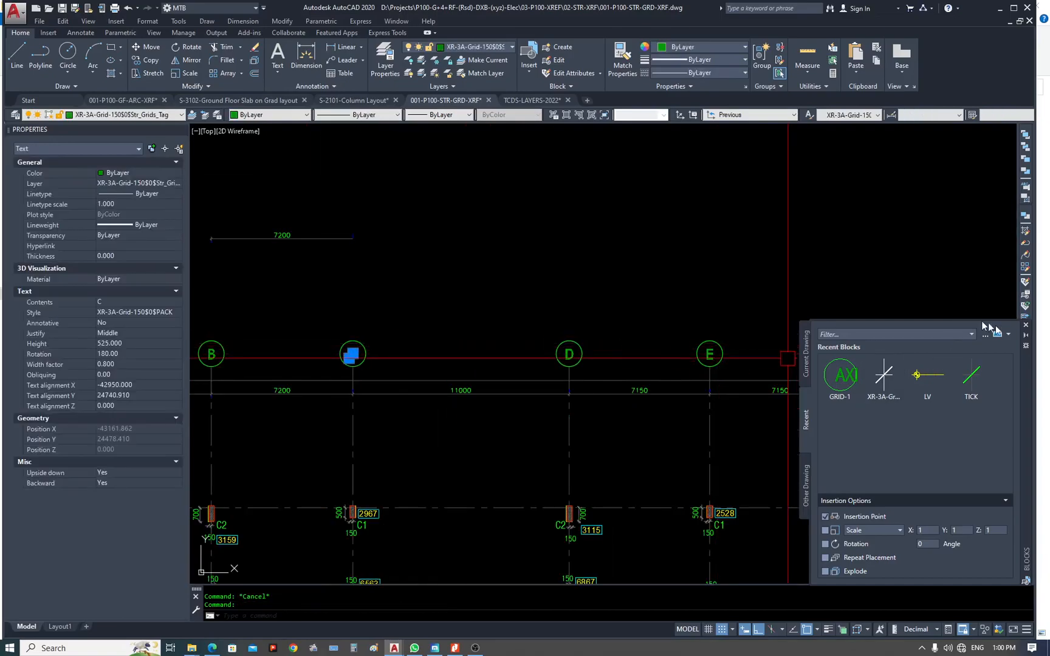
{"action": "key", "text": "Escape"}
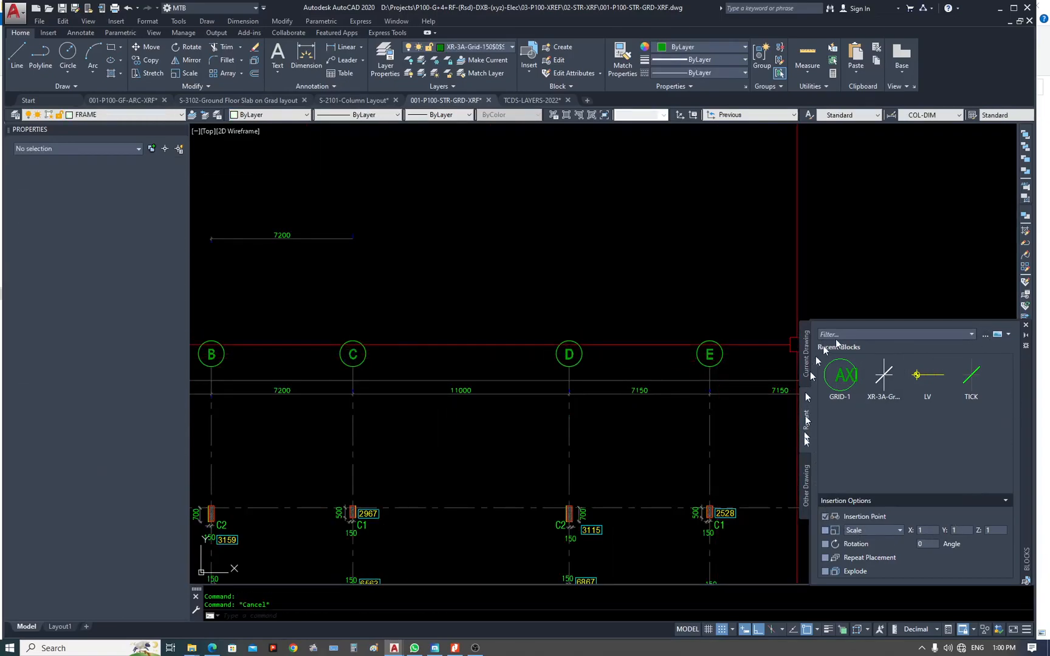
Show the blocks defined in the current drawing in the block insertion palette.
{"action": "scroll", "coordinate": [759, 275], "scroll_direction": "down", "scroll_amount": 7}
{"action": "middle_click_drag", "start_coordinate": [759, 275], "coordinate": [516, 290]}
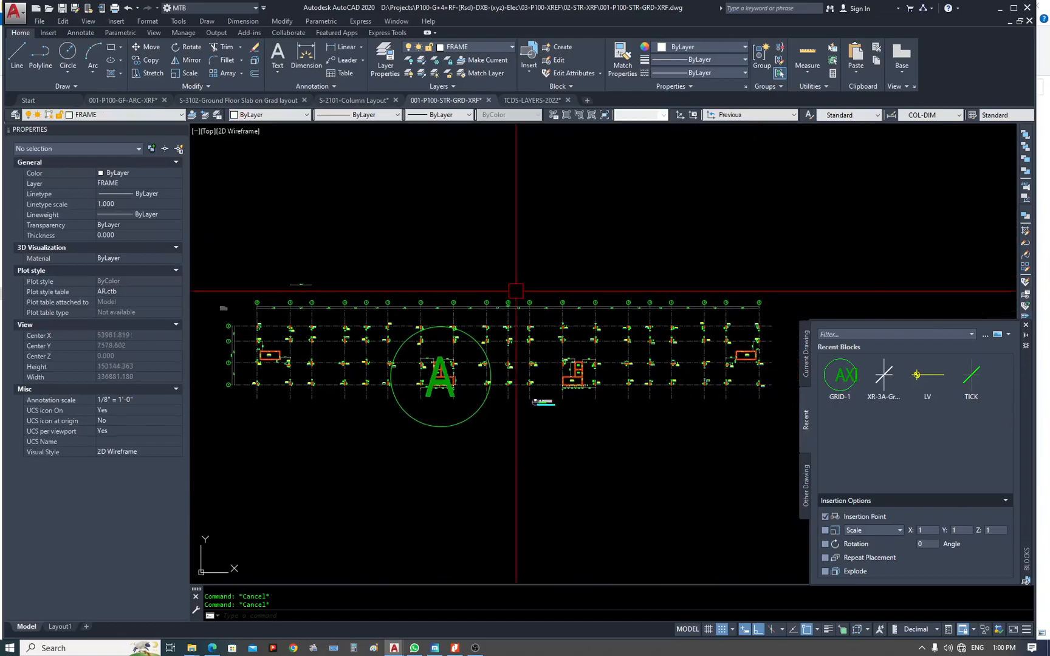
{"action": "left_click", "coordinate": [805, 354]}
{"action": "type", "text": "i"}
{"action": "key", "text": "Return"}
{"action": "key", "text": "Escape"}
{"action": "key", "text": "Escape"}
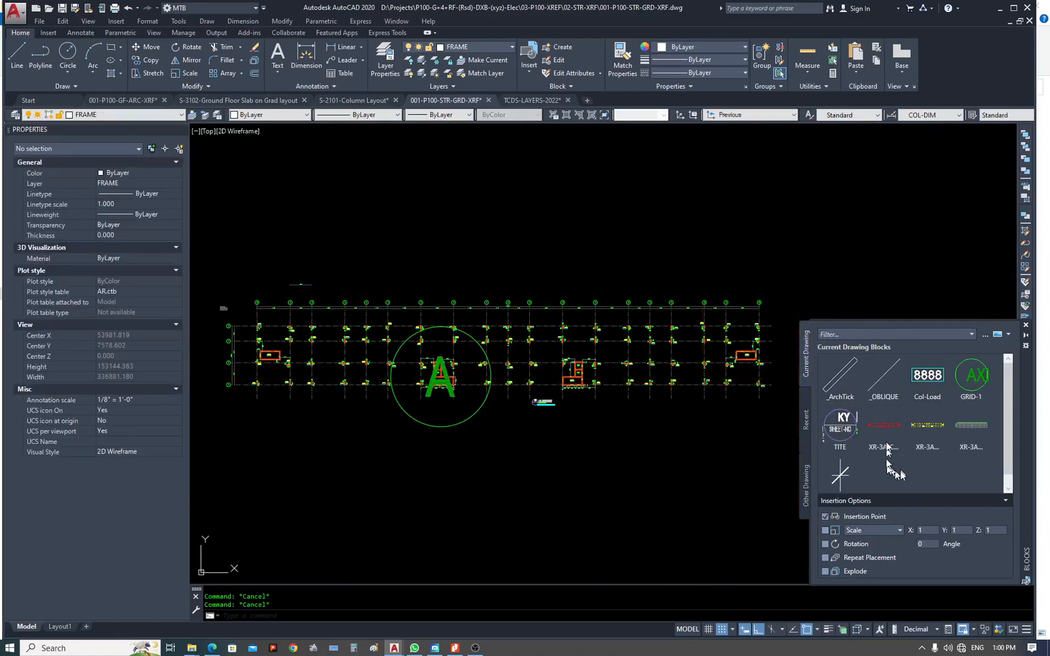
Spot-check grid bubbles and nearby objects along the upper grid row by selecting them individually.
{"action": "scroll", "coordinate": [500, 365], "scroll_direction": "down", "scroll_amount": 5}
{"action": "middle_click_drag", "start_coordinate": [500, 364], "coordinate": [436, 393]}
{"action": "scroll", "coordinate": [339, 356], "scroll_direction": "up", "scroll_amount": 10}
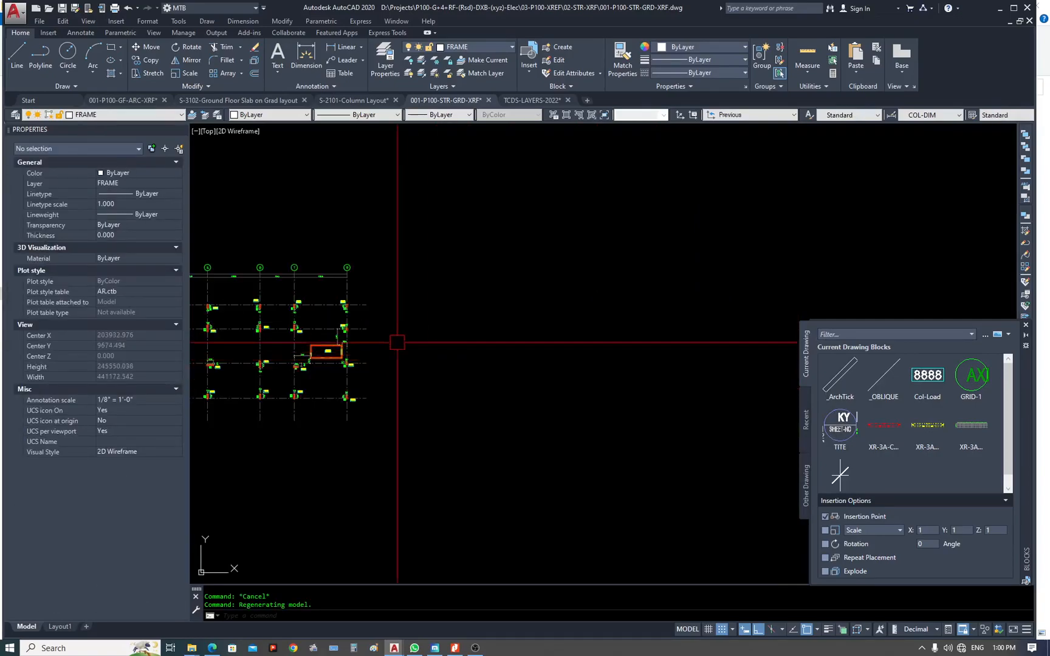
{"action": "left_click", "coordinate": [526, 261]}
{"action": "scroll", "coordinate": [527, 261], "scroll_direction": "up", "scroll_amount": 3}
{"action": "scroll", "coordinate": [529, 328], "scroll_direction": "down", "scroll_amount": 6}
{"action": "key", "text": "Escape"}
{"action": "scroll", "coordinate": [384, 268], "scroll_direction": "up", "scroll_amount": 4}
{"action": "left_click", "coordinate": [404, 280]}
{"action": "scroll", "coordinate": [560, 297], "scroll_direction": "down", "scroll_amount": 6}
{"action": "key", "text": "Escape"}
{"action": "scroll", "coordinate": [403, 299], "scroll_direction": "up", "scroll_amount": 4}
{"action": "left_click", "coordinate": [461, 289]}
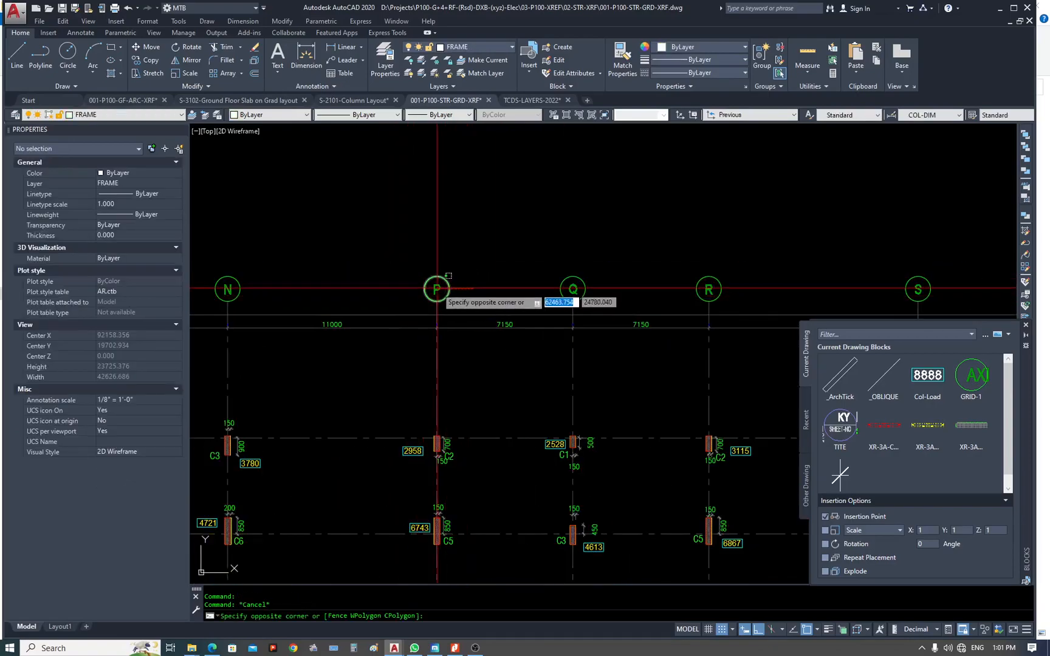
{"action": "key", "text": "Escape"}
{"action": "left_click", "coordinate": [575, 290]}
{"action": "scroll", "coordinate": [574, 261], "scroll_direction": "down", "scroll_amount": 6}
{"action": "scroll", "coordinate": [646, 263], "scroll_direction": "up", "scroll_amount": 4}
{"action": "key", "text": "Escape"}
{"action": "left_click", "coordinate": [672, 269]}
{"action": "scroll", "coordinate": [698, 243], "scroll_direction": "down", "scroll_amount": 6}
{"action": "scroll", "coordinate": [454, 272], "scroll_direction": "up", "scroll_amount": 2}
{"action": "key", "text": "Escape"}
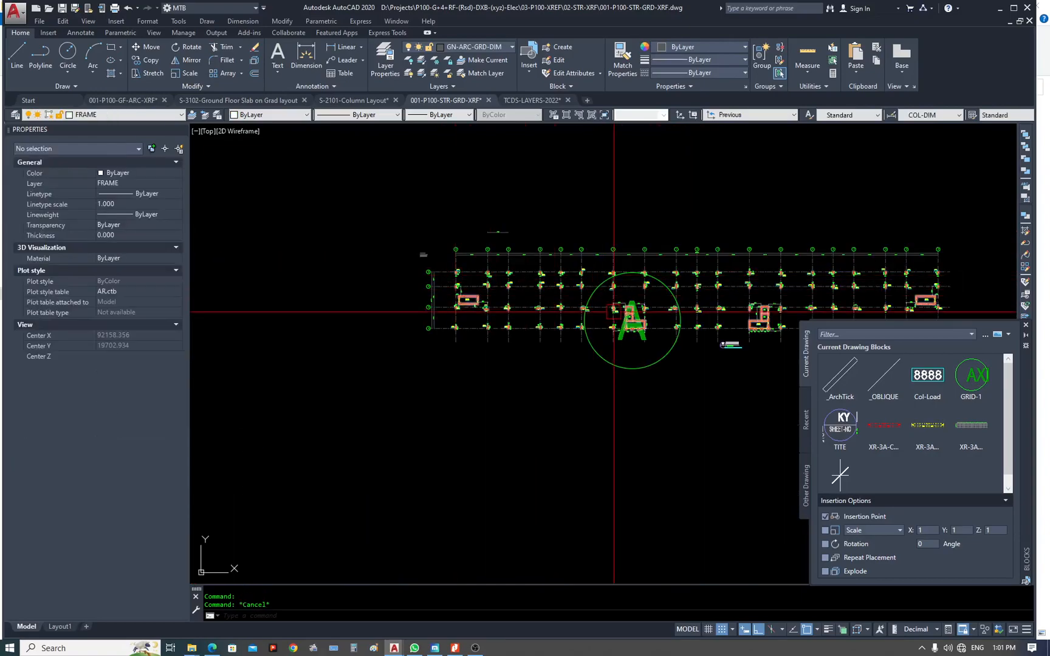
Delete the oversized GRID-1 block showing the letter A over the plan.
{"action": "left_click", "coordinate": [615, 363]}
{"action": "scroll", "coordinate": [637, 254], "scroll_direction": "up", "scroll_amount": 5}
{"action": "scroll", "coordinate": [625, 234], "scroll_direction": "down", "scroll_amount": 4}
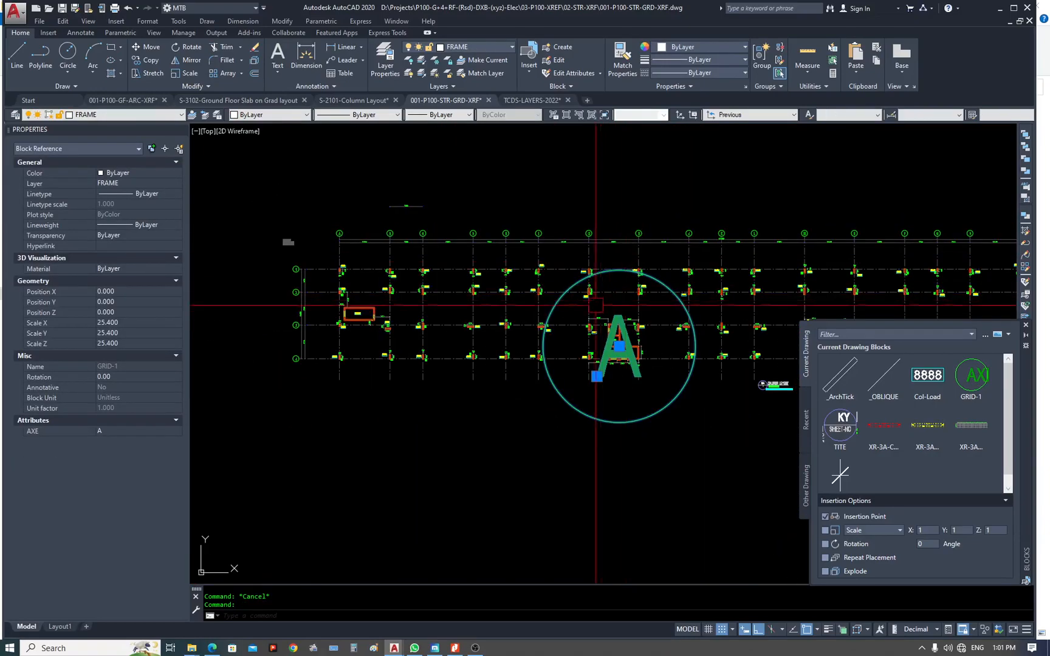
{"action": "key", "text": "Delete"}
Select the letter in grid bubble A to review its text properties and clear the selection.
{"action": "scroll", "coordinate": [383, 297], "scroll_direction": "down", "scroll_amount": 2}
{"action": "scroll", "coordinate": [349, 324], "scroll_direction": "up", "scroll_amount": 12}
{"action": "left_click", "coordinate": [303, 324]}
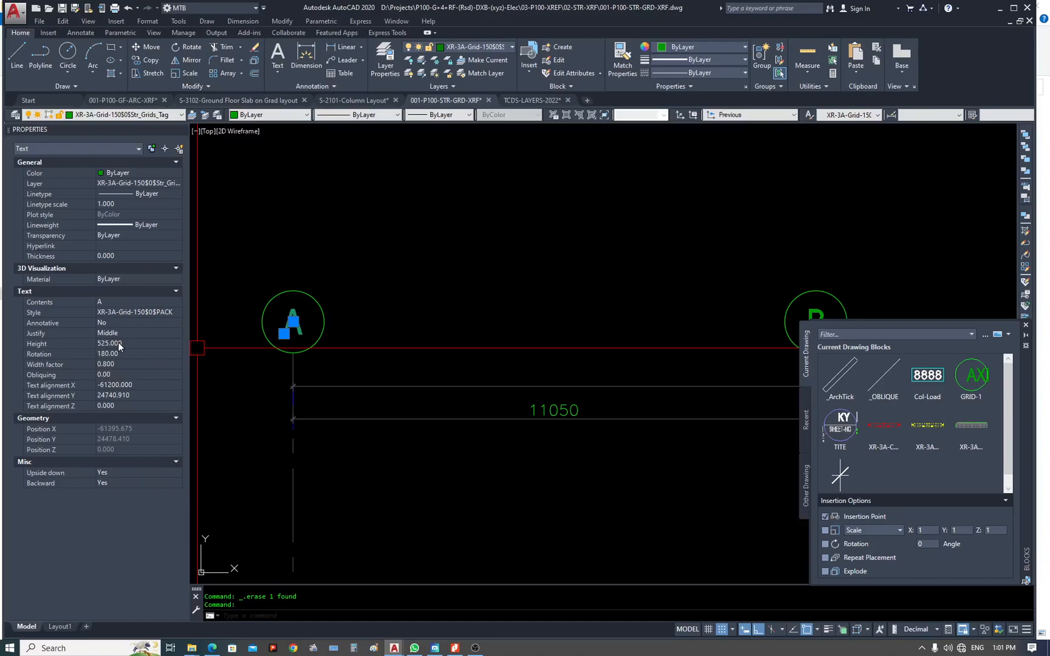
{"action": "middle_click_drag", "start_coordinate": [419, 321], "coordinate": [620, 318]}
{"action": "scroll", "coordinate": [619, 318], "scroll_direction": "up", "scroll_amount": 2}
{"action": "key", "text": "Escape"}
{"action": "key", "text": "Escape"}
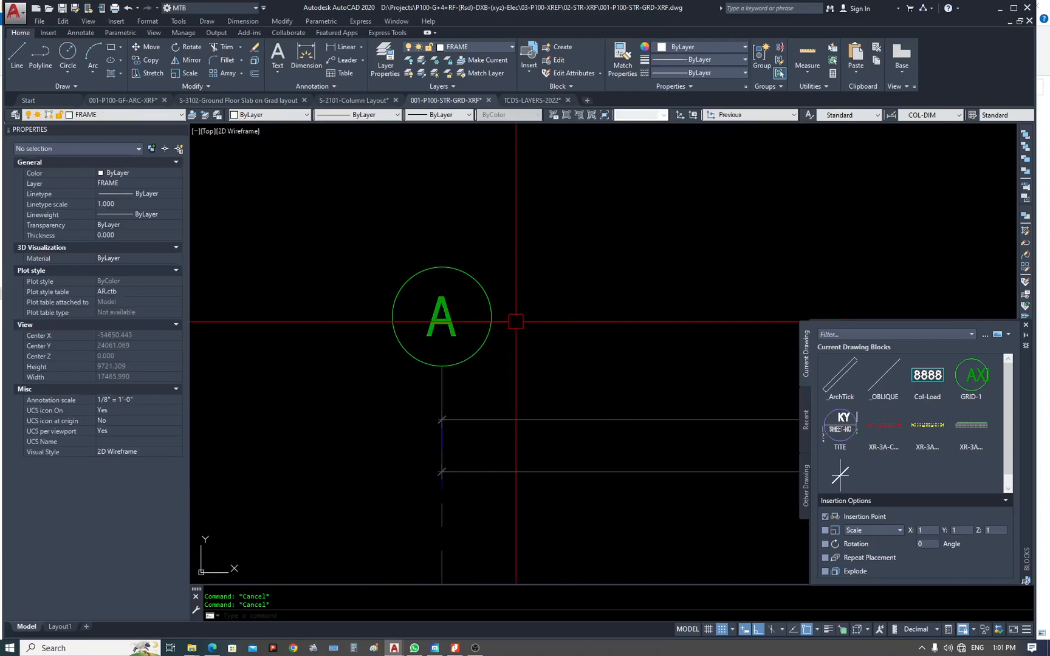
Set the running object snap to Quadrant only.
{"action": "type", "text": "SE"}
{"action": "key", "text": "Return"}
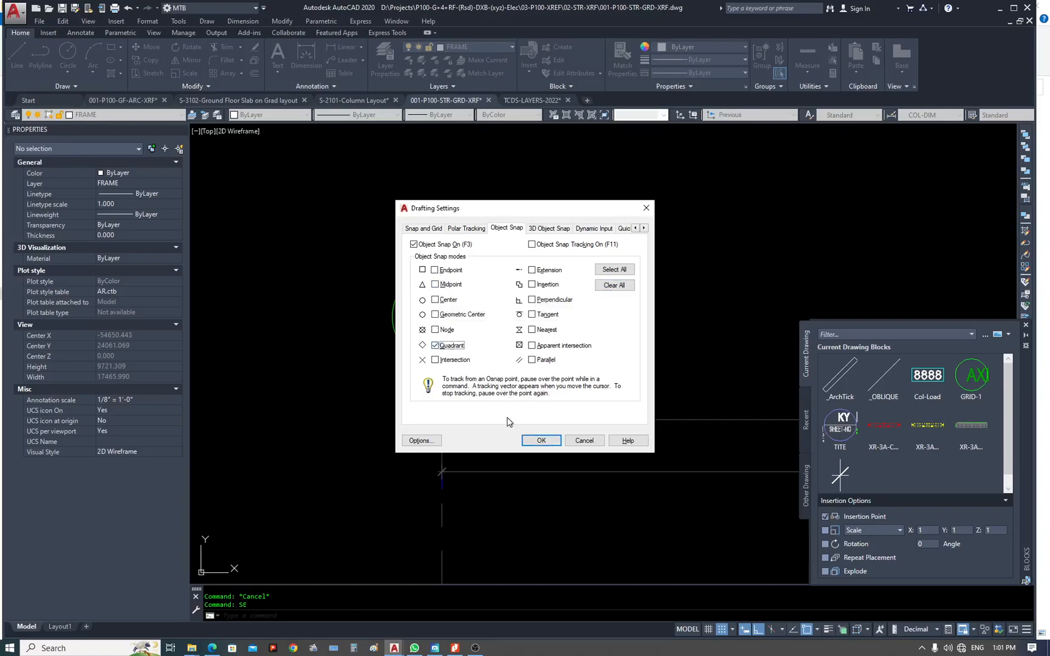
{"action": "left_click", "coordinate": [540, 440]}
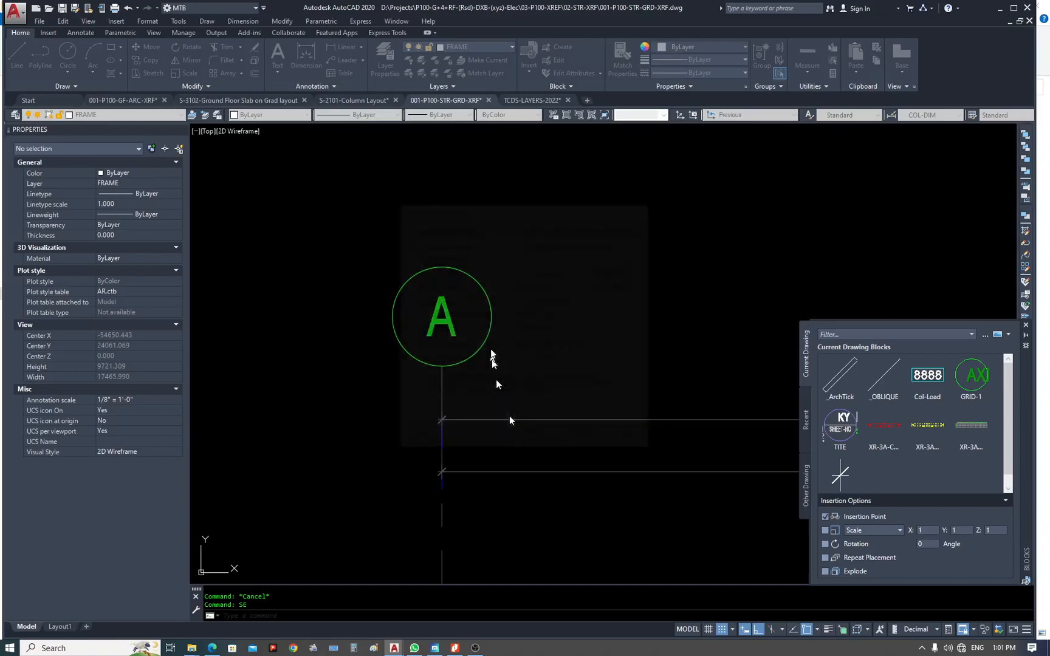
{"action": "type", "text": "sc"}
{"action": "key", "text": "space"}
{"action": "left_click", "coordinate": [521, 307]}
{"action": "left_click", "coordinate": [392, 345]}
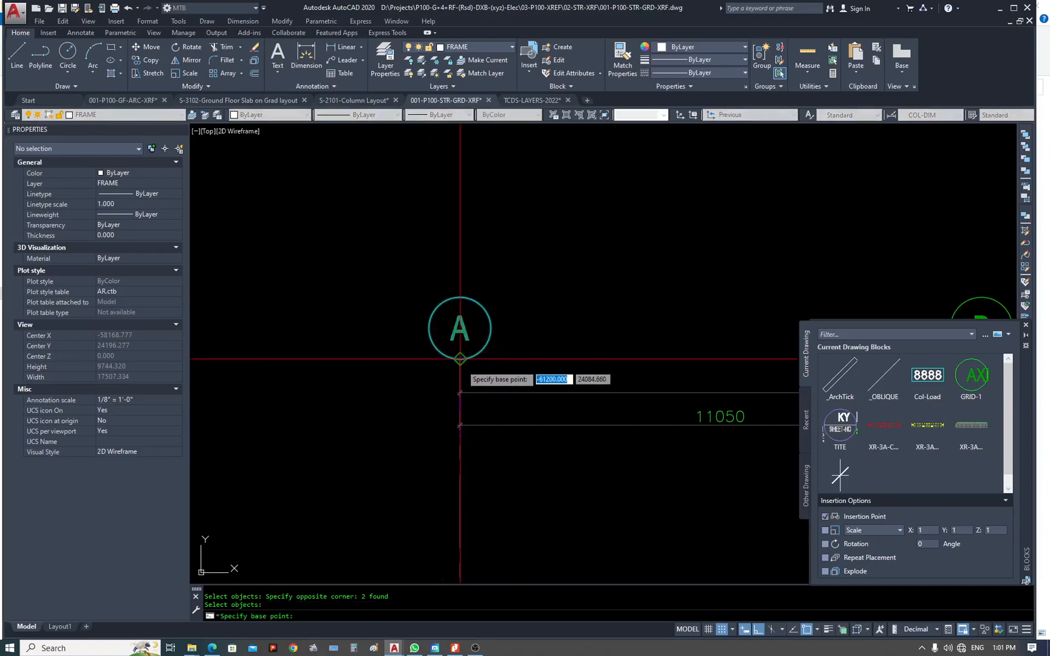
{"action": "key", "text": "Escape"}
{"action": "key", "text": "Escape"}
{"action": "scroll", "coordinate": [443, 341], "scroll_direction": "down", "scroll_amount": 10}
{"action": "scroll", "coordinate": [436, 313], "scroll_direction": "up", "scroll_amount": 8}
{"action": "type", "text": "is"}
{"action": "key", "text": "space"}
{"action": "scroll", "coordinate": [397, 322], "scroll_direction": "up", "scroll_amount": 2}
{"action": "key", "text": "Escape"}
{"action": "type", "text": "ma"}
{"action": "key", "text": "space"}
{"action": "left_click", "coordinate": [359, 320]}
{"action": "scroll", "coordinate": [358, 320], "scroll_direction": "down", "scroll_amount": 2}
{"action": "scroll", "coordinate": [710, 284], "scroll_direction": "up", "scroll_amount": 2}
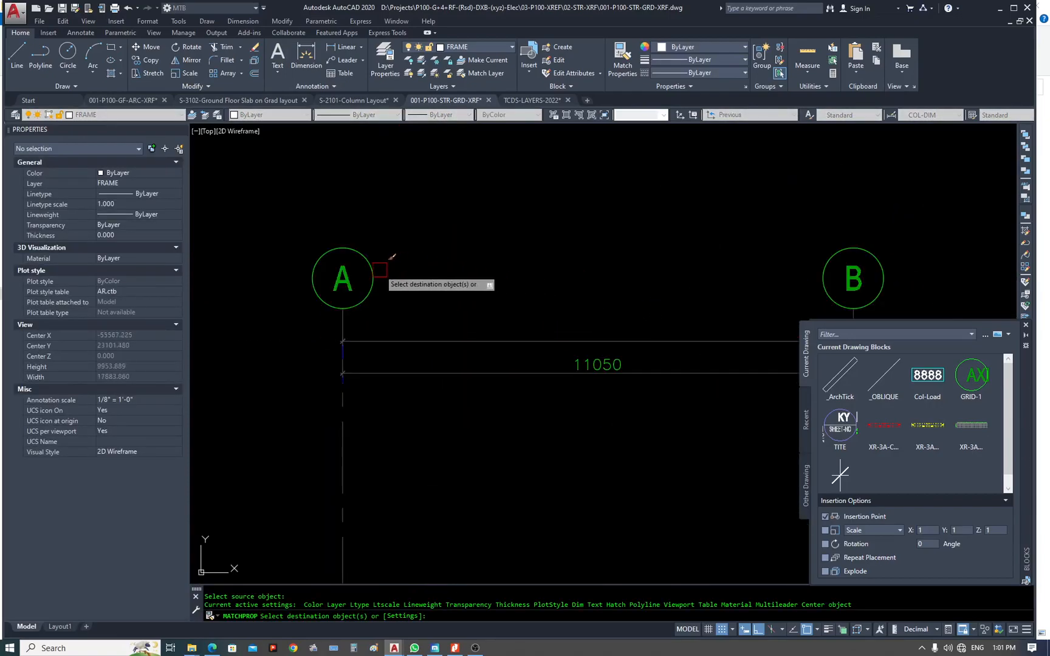
{"action": "key", "text": "Escape"}
Match the properties of grid bubble A onto the neighbouring bubbles B and C in the upper row.
{"action": "type", "text": "ma"}
{"action": "key", "text": "space"}
{"action": "left_click", "coordinate": [372, 269]}
{"action": "left_click", "coordinate": [348, 248]}
{"action": "left_click", "coordinate": [312, 258]}
{"action": "scroll", "coordinate": [307, 258], "scroll_direction": "down", "scroll_amount": 5}
{"action": "scroll", "coordinate": [393, 259], "scroll_direction": "up", "scroll_amount": 3}
{"action": "left_click", "coordinate": [462, 267]}
{"action": "scroll", "coordinate": [435, 301], "scroll_direction": "down", "scroll_amount": 3}
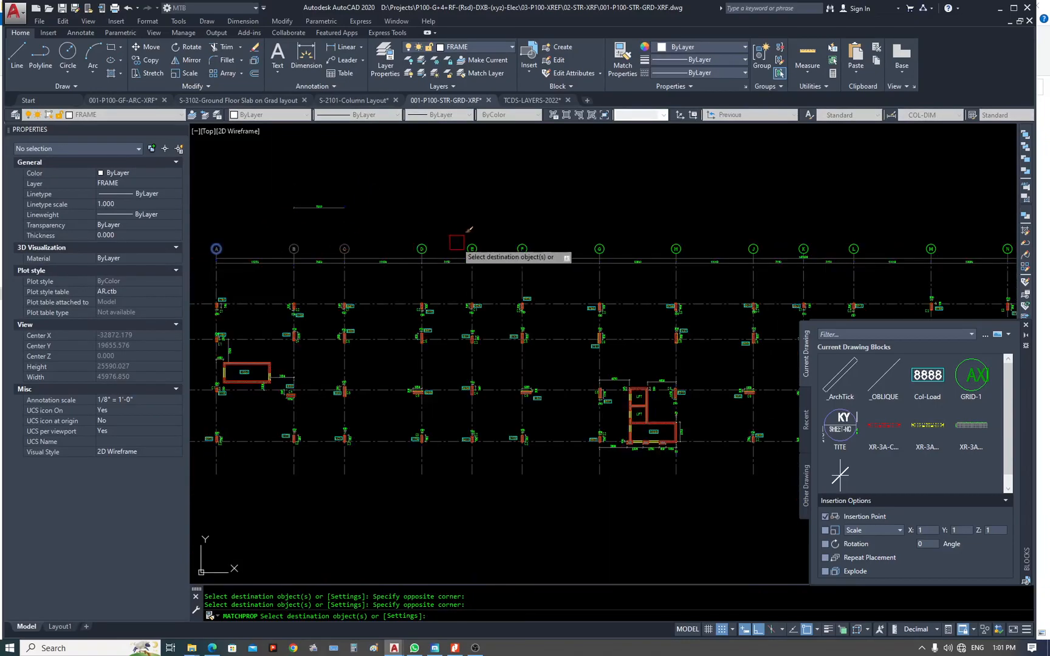
Apply bubble A's matched properties to the next upper-row grid bubbles, D through G.
{"action": "scroll", "coordinate": [562, 260], "scroll_direction": "up", "scroll_amount": 3}
{"action": "scroll", "coordinate": [351, 227], "scroll_direction": "down", "scroll_amount": 3}
{"action": "scroll", "coordinate": [535, 241], "scroll_direction": "up", "scroll_amount": 3}
{"action": "scroll", "coordinate": [340, 211], "scroll_direction": "down", "scroll_amount": 2}
{"action": "left_click", "coordinate": [346, 220]}
{"action": "scroll", "coordinate": [534, 217], "scroll_direction": "up", "scroll_amount": 4}
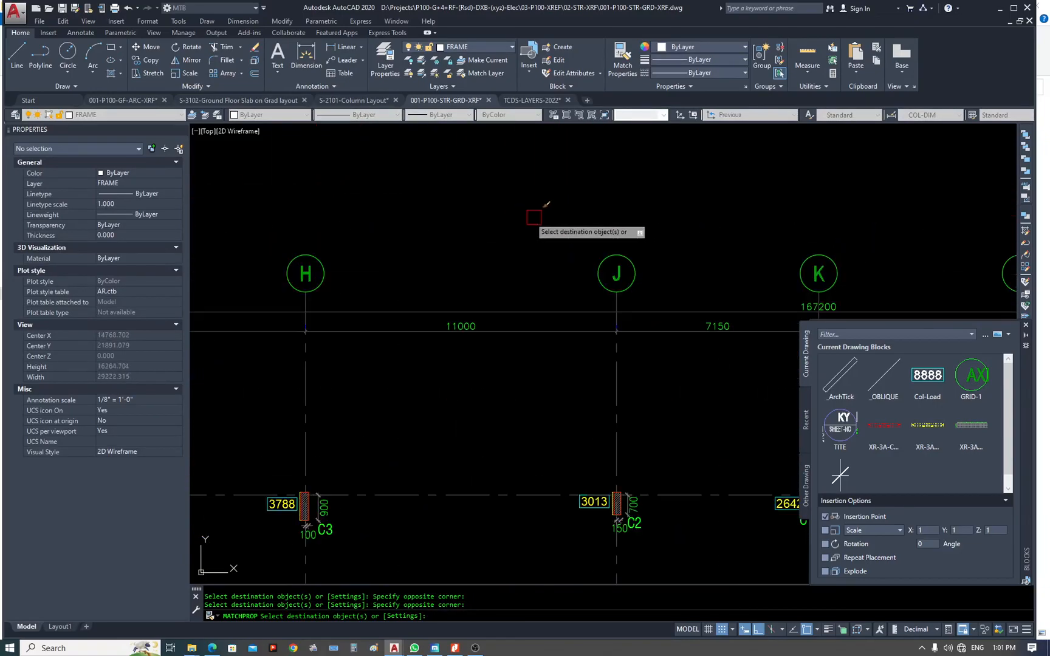
Continue matching bubble A's properties onto grid bubbles H, J and K.
{"action": "left_click", "coordinate": [277, 246]}
{"action": "scroll", "coordinate": [342, 260], "scroll_direction": "down", "scroll_amount": 2}
{"action": "scroll", "coordinate": [494, 256], "scroll_direction": "up", "scroll_amount": 2}
{"action": "left_click", "coordinate": [637, 290]}
{"action": "left_click", "coordinate": [351, 231]}
{"action": "scroll", "coordinate": [334, 242], "scroll_direction": "down", "scroll_amount": 3}
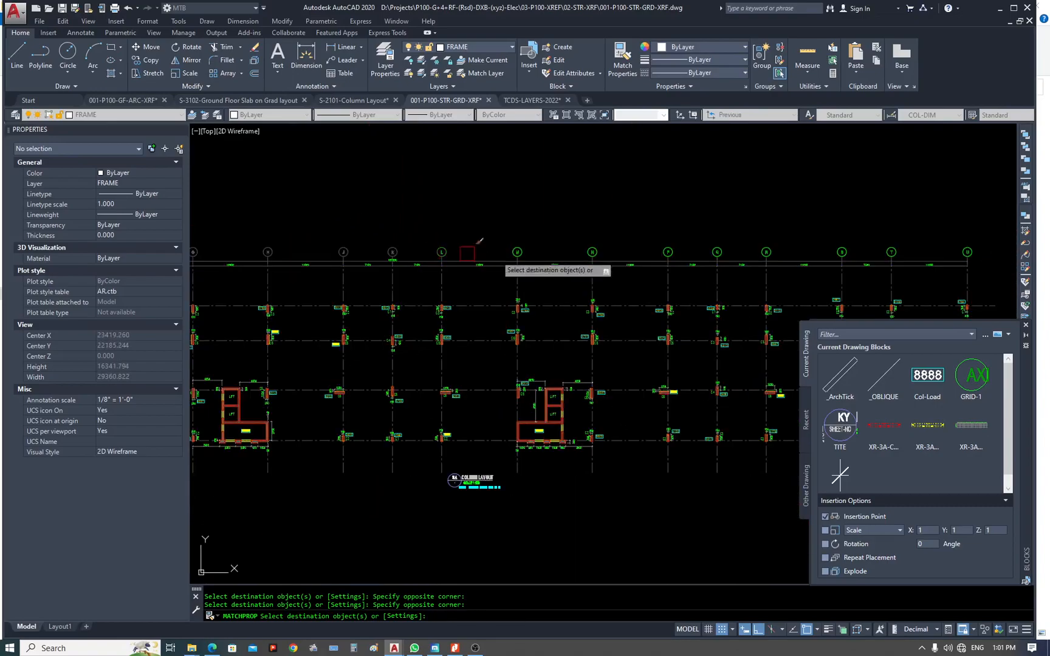
Apply bubble A's matched properties to the remaining upper-row bubbles from L to the end of the grid.
{"action": "scroll", "coordinate": [574, 256], "scroll_direction": "up", "scroll_amount": 3}
{"action": "left_click", "coordinate": [534, 246]}
{"action": "left_click", "coordinate": [230, 187]}
{"action": "scroll", "coordinate": [472, 245], "scroll_direction": "down", "scroll_amount": 2}
{"action": "mouse_move", "coordinate": [546, 255]}
{"action": "middle_mouse_down"}
{"action": "mouse_move", "coordinate": [400, 278]}
{"action": "mouse_move", "coordinate": [284, 273]}
{"action": "middle_mouse_up"}
{"action": "left_click", "coordinate": [721, 270]}
{"action": "left_click", "coordinate": [373, 219]}
{"action": "middle_click_drag", "start_coordinate": [803, 226], "coordinate": [562, 241]}
{"action": "left_click", "coordinate": [702, 285]}
{"action": "left_click", "coordinate": [486, 220]}
{"action": "scroll", "coordinate": [729, 244], "scroll_direction": "down", "scroll_amount": 3}
{"action": "scroll", "coordinate": [640, 248], "scroll_direction": "up", "scroll_amount": 3}
{"action": "scroll", "coordinate": [639, 248], "scroll_direction": "up", "scroll_amount": 2}
{"action": "middle_click_drag", "start_coordinate": [759, 265], "coordinate": [459, 231]}
{"action": "scroll", "coordinate": [530, 220], "scroll_direction": "up", "scroll_amount": 6}
{"action": "left_click", "coordinate": [529, 220]}
{"action": "left_click", "coordinate": [429, 319]}
Match bubble A's properties onto the row grid bubbles 1 to 4 and end the property matching.
{"action": "scroll", "coordinate": [674, 251], "scroll_direction": "down", "scroll_amount": 10}
{"action": "scroll", "coordinate": [522, 343], "scroll_direction": "down", "scroll_amount": 2}
{"action": "scroll", "coordinate": [285, 263], "scroll_direction": "up", "scroll_amount": 8}
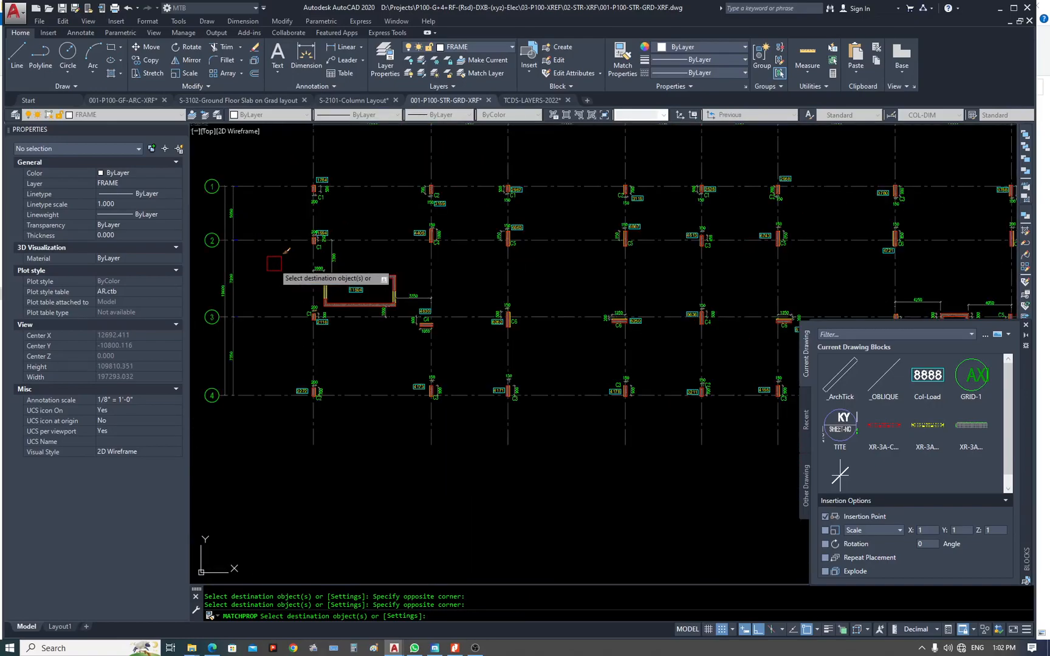
{"action": "left_click", "coordinate": [398, 146]}
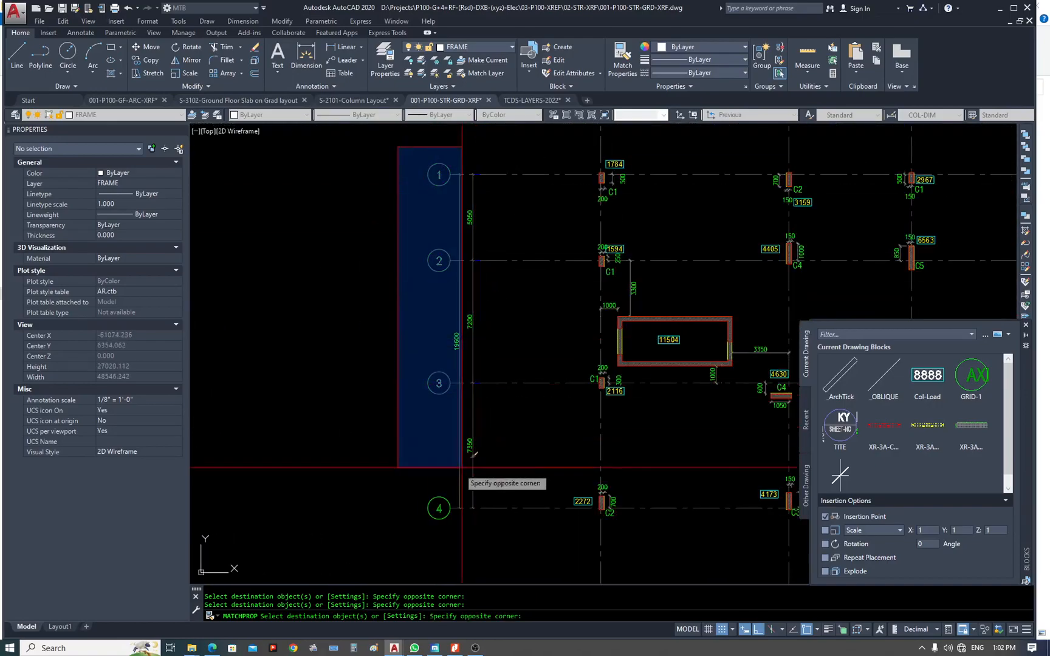
{"action": "left_click", "coordinate": [467, 518]}
{"action": "scroll", "coordinate": [392, 411], "scroll_direction": "down", "scroll_amount": 5}
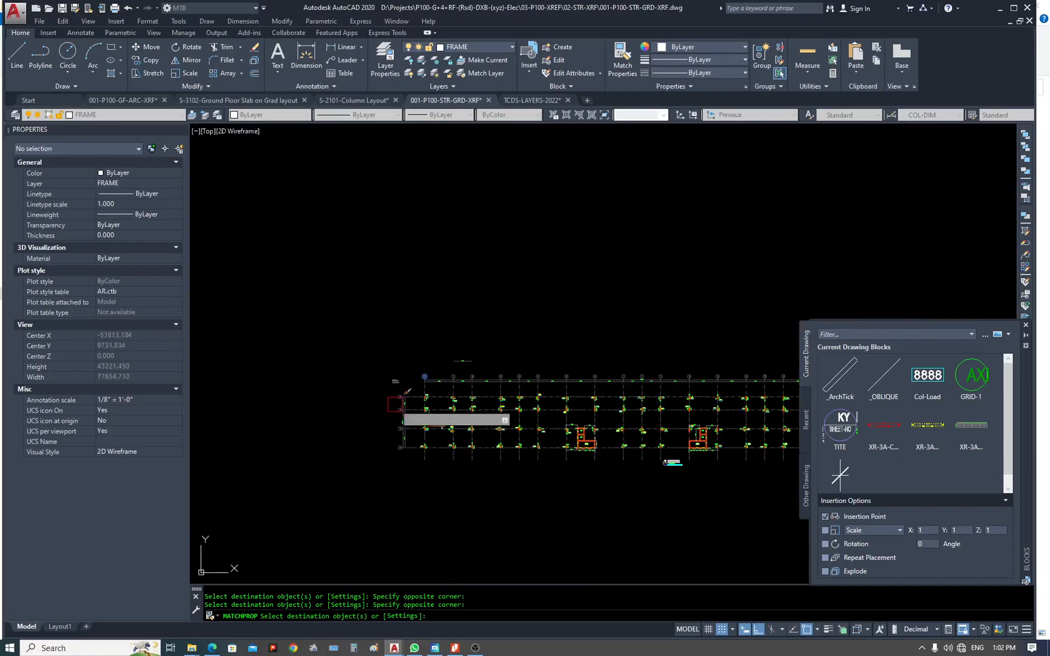
{"action": "scroll", "coordinate": [632, 377], "scroll_direction": "up", "scroll_amount": 10}
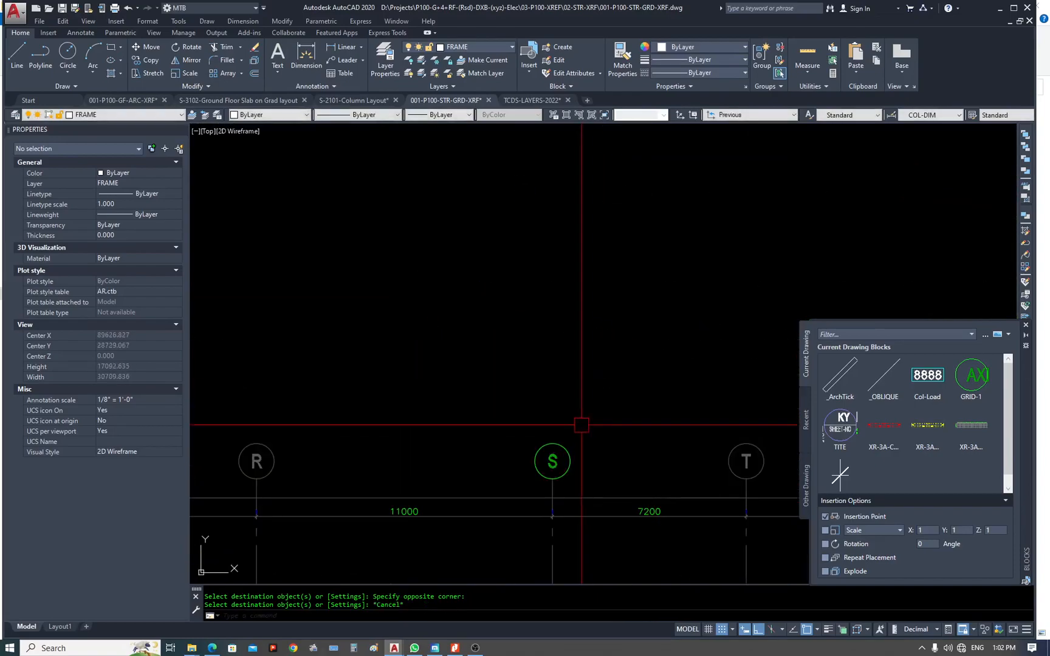
{"action": "key", "text": "Escape"}
Delete the green grid bubble S between bubbles R and T.
{"action": "left_click", "coordinate": [569, 453]}
{"action": "middle_click_drag", "start_coordinate": [582, 450], "coordinate": [459, 310]}
{"action": "scroll", "coordinate": [405, 292], "scroll_direction": "up", "scroll_amount": 2}
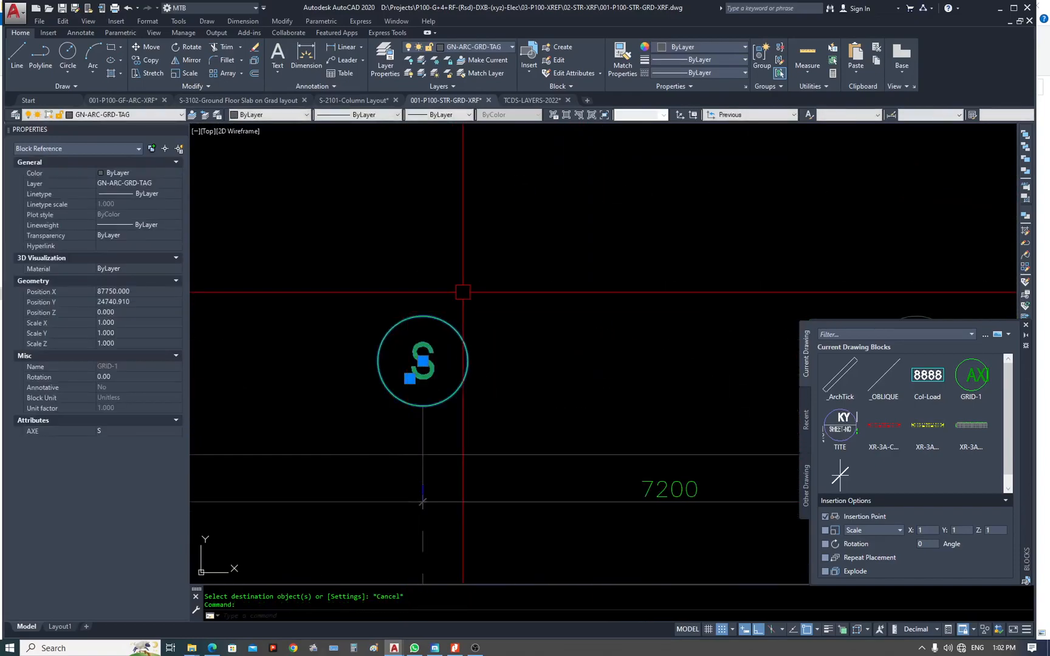
{"action": "type", "text": "e"}
{"action": "key", "text": "space"}
{"action": "scroll", "coordinate": [443, 333], "scroll_direction": "down", "scroll_amount": 4}
{"action": "key", "text": "Escape"}
{"action": "type", "text": "e"}
{"action": "key", "text": "space"}
{"action": "left_click", "coordinate": [454, 333]}
{"action": "left_click", "coordinate": [424, 343]}
{"action": "key", "text": "space"}
Copy grid bubble T from its lower quadrant to the upper endpoint of the bare grid line between R and T.
{"action": "type", "text": "co"}
{"action": "key", "text": "space"}
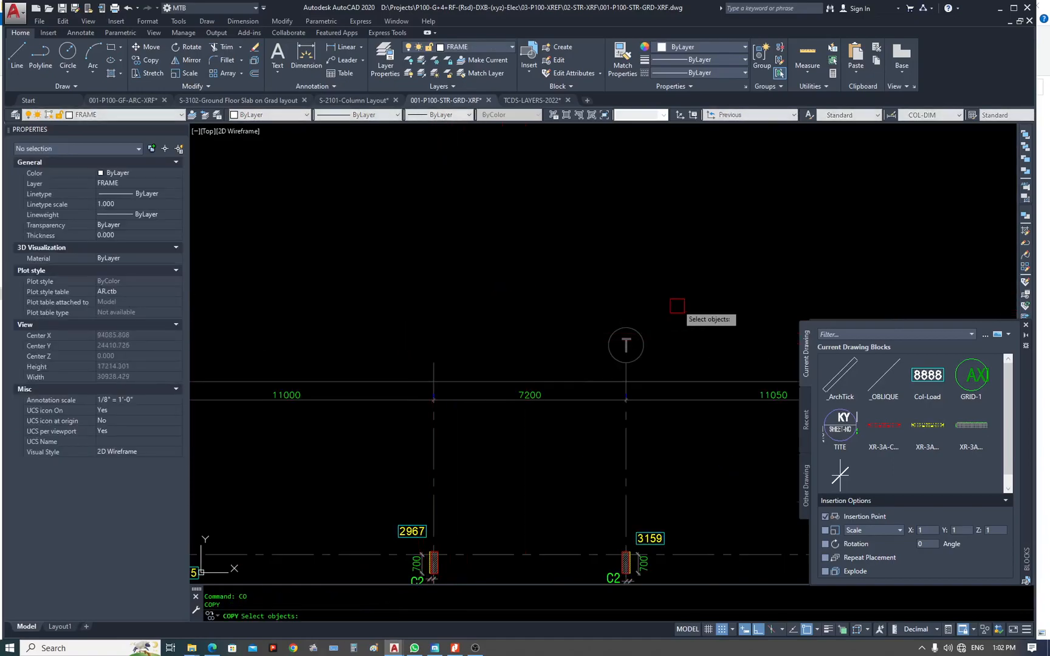
{"action": "key", "text": "space"}
{"action": "left_click", "coordinate": [626, 363]}
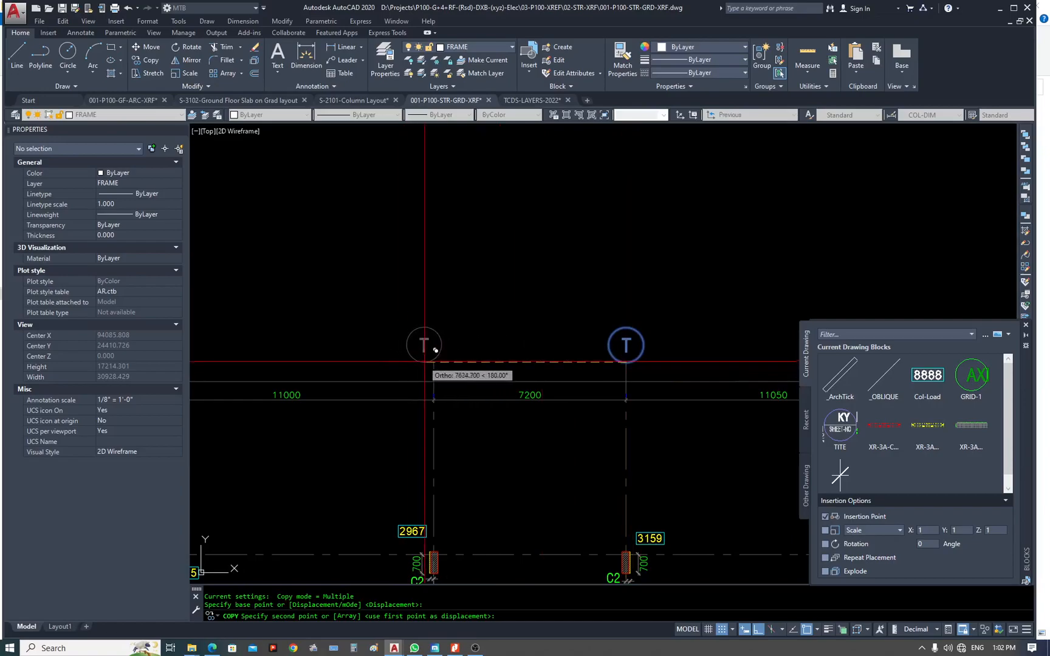
{"action": "type", "text": "end"}
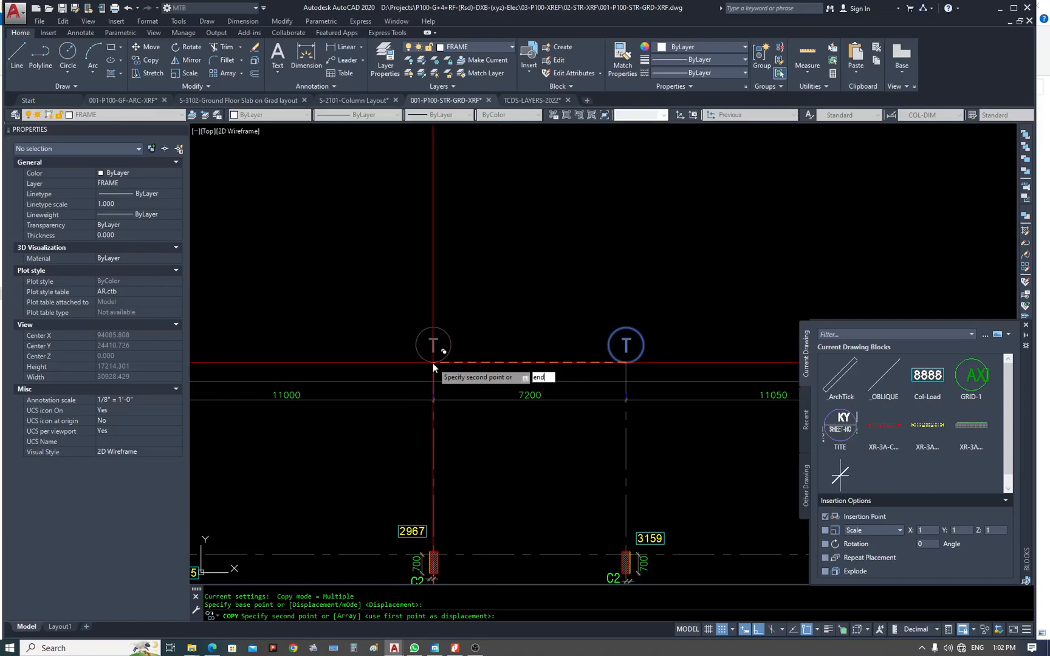
{"action": "key", "text": "space"}
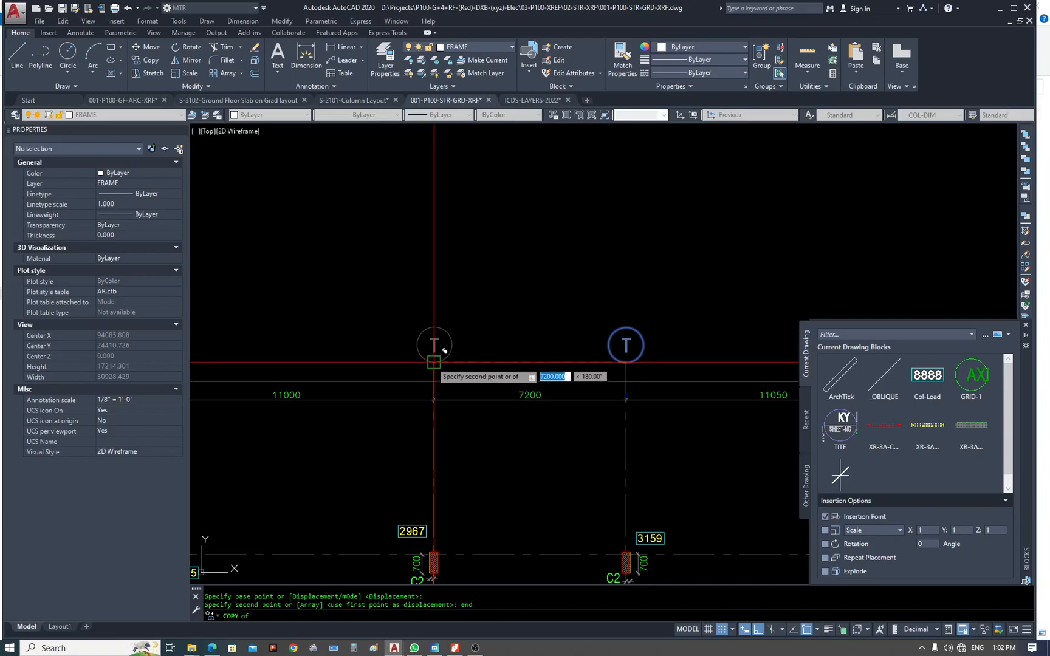
{"action": "left_click", "coordinate": [434, 363]}
{"action": "key", "text": "Escape"}
Change the letter in the copied grid bubble to S.
{"action": "scroll", "coordinate": [430, 347], "scroll_direction": "up", "scroll_amount": 4}
{"action": "double_click", "coordinate": [443, 350]}
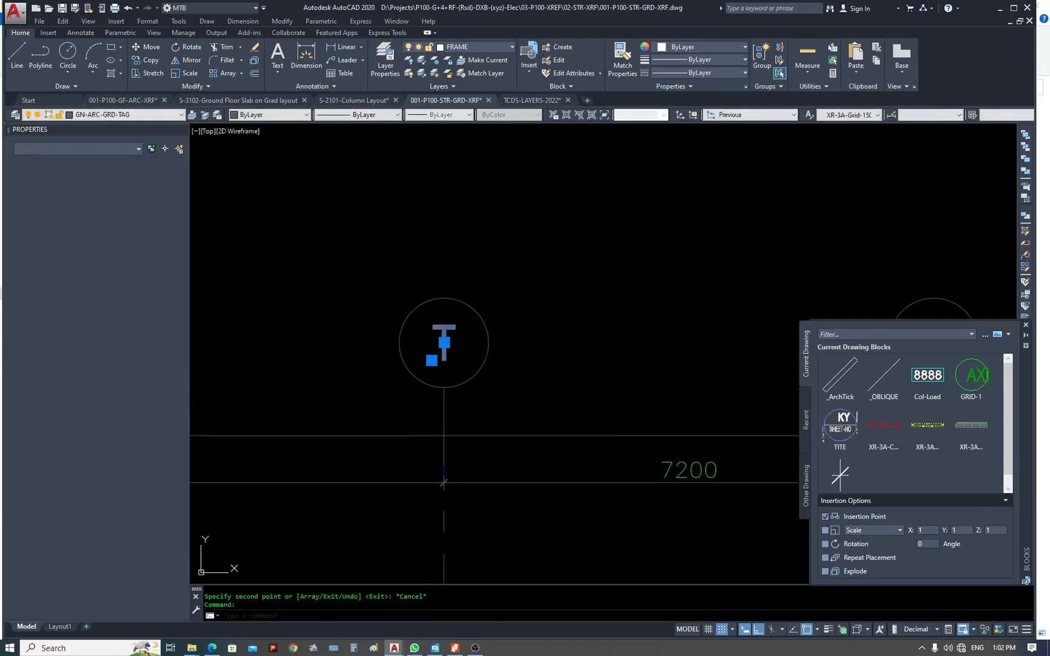
{"action": "type", "text": "S"}
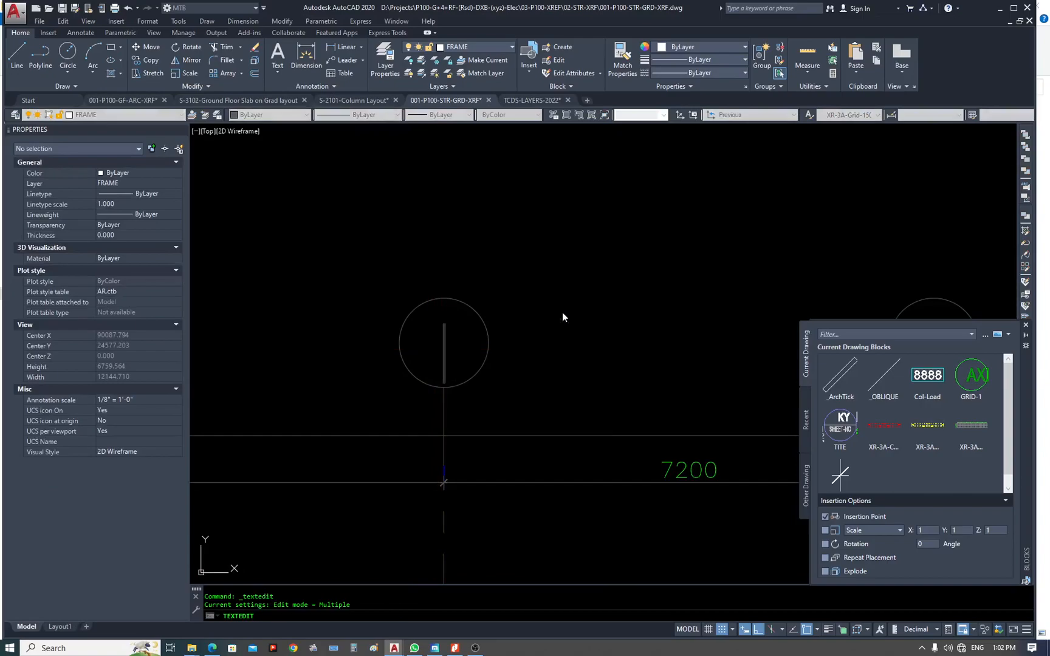
{"action": "left_click", "coordinate": [561, 317]}
{"action": "key", "text": "Escape"}
{"action": "key", "text": "Escape"}
Isolate the GN-ARC-GRD-TAG layer by picking a grid bubble.
{"action": "scroll", "coordinate": [573, 284], "scroll_direction": "down", "scroll_amount": 6}
{"action": "type", "text": "LAYISO"}
{"action": "key", "text": "Return"}
{"action": "scroll", "coordinate": [559, 281], "scroll_direction": "up", "scroll_amount": 5}
{"action": "left_click", "coordinate": [543, 271]}
{"action": "left_click", "coordinate": [460, 362]}
{"action": "key", "text": "Return"}
{"action": "scroll", "coordinate": [460, 361], "scroll_direction": "down", "scroll_amount": 6}
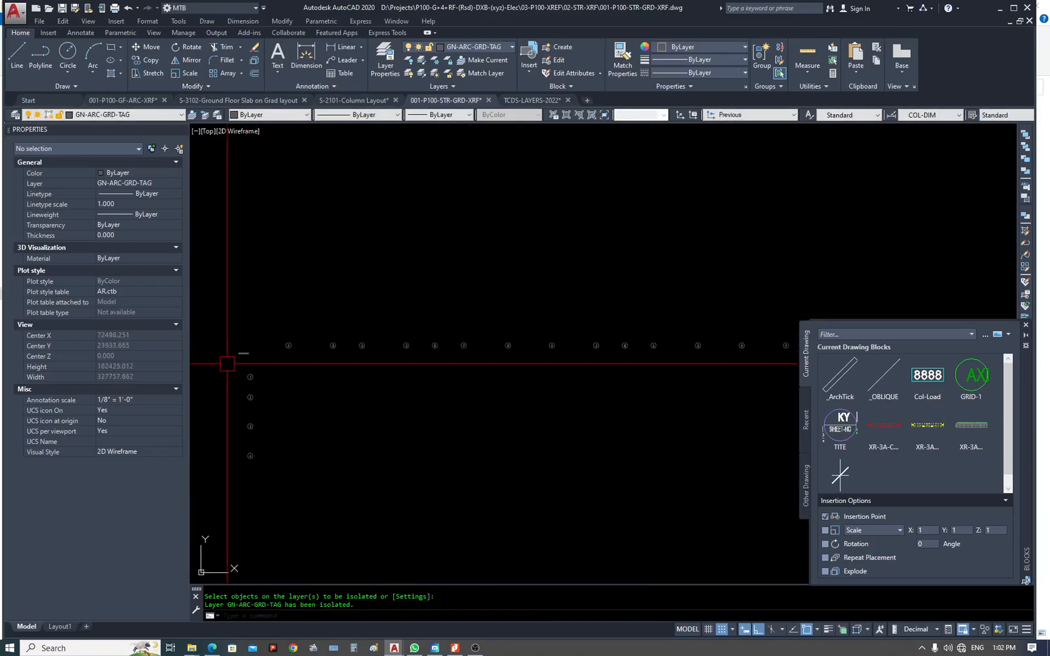
Scale grid bubble A about its lower quadrant by reference, from length 525 to 300.
{"action": "key", "text": "Escape"}
{"action": "middle_click_drag", "start_coordinate": [308, 350], "coordinate": [309, 350]}
{"action": "type", "text": "sc"}
{"action": "key", "text": "Return"}
{"action": "left_click", "coordinate": [276, 270]}
{"action": "left_click", "coordinate": [228, 332]}
{"action": "key", "text": "Return"}
{"action": "scroll", "coordinate": [244, 309], "scroll_direction": "up", "scroll_amount": 6}
{"action": "left_click", "coordinate": [252, 302]}
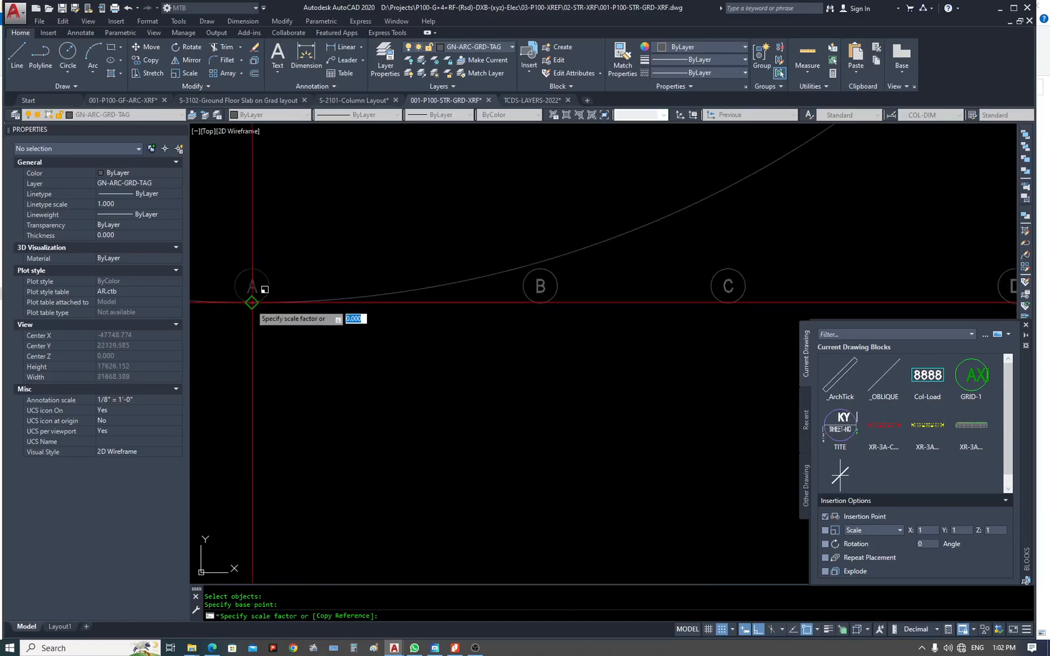
{"action": "key", "text": "Return"}
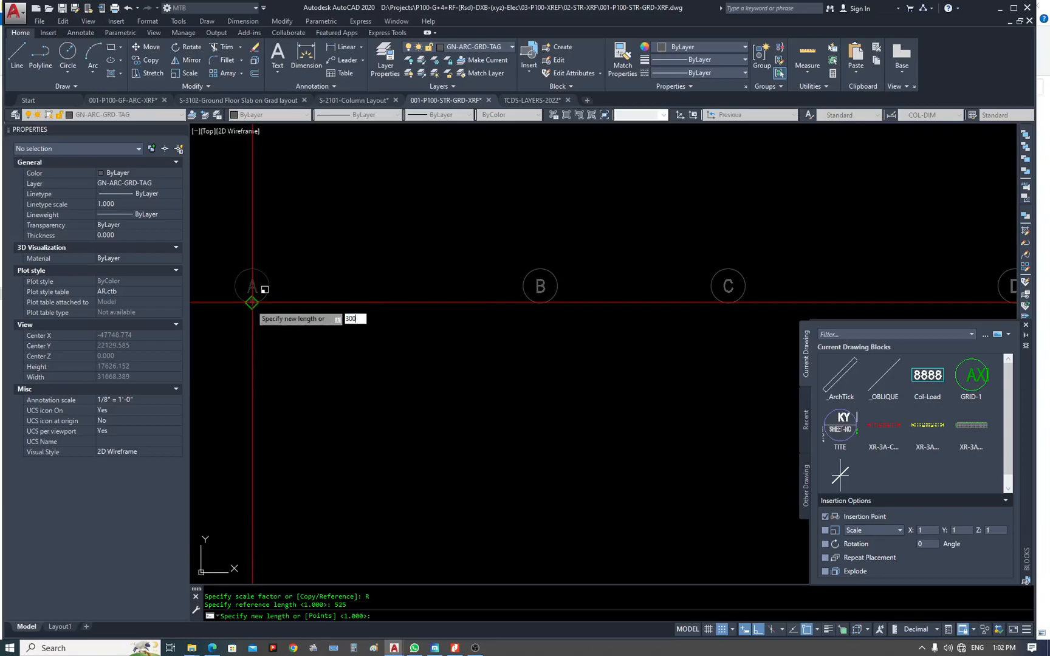
{"action": "key", "text": "Return"}
Scale grid bubble B about its lower quadrant by the same 525-to-300 ratio.
{"action": "scroll", "coordinate": [460, 308], "scroll_direction": "up", "scroll_amount": 1}
{"action": "key", "text": "Return"}
{"action": "left_click", "coordinate": [347, 274]}
{"action": "left_click", "coordinate": [300, 325]}
{"action": "key", "text": "Return"}
{"action": "left_click", "coordinate": [306, 302]}
{"action": "key", "text": "Return"}
Scale grid bubble C about its lower quadrant, reusing the scale factor from bubble A.
{"action": "key", "text": "Return"}
{"action": "left_click", "coordinate": [509, 249]}
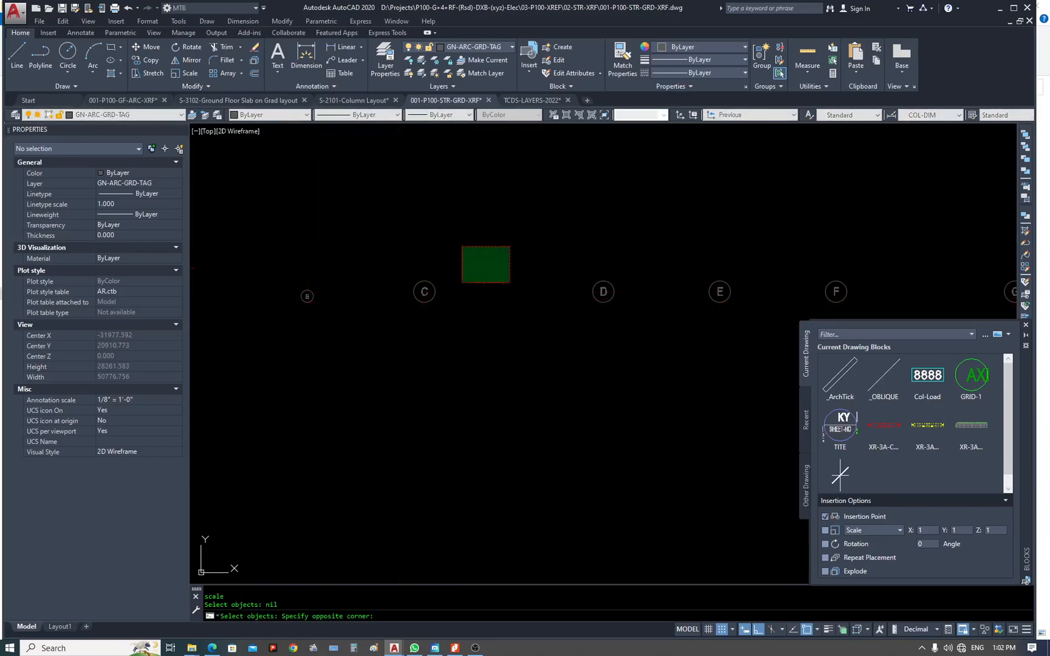
{"action": "left_click", "coordinate": [375, 314]}
{"action": "key", "text": "Return"}
{"action": "left_click", "coordinate": [424, 303]}
{"action": "key", "text": "Return"}
Scale grid bubbles D and E about their lower quadrants with the same reduction factor.
{"action": "key", "text": "Return"}
{"action": "left_click", "coordinate": [648, 256]}
{"action": "left_click", "coordinate": [577, 318]}
{"action": "key", "text": "Return"}
{"action": "left_click", "coordinate": [603, 302]}
{"action": "key", "text": "Return"}
{"action": "middle_click_drag", "start_coordinate": [685, 333], "coordinate": [406, 340]}
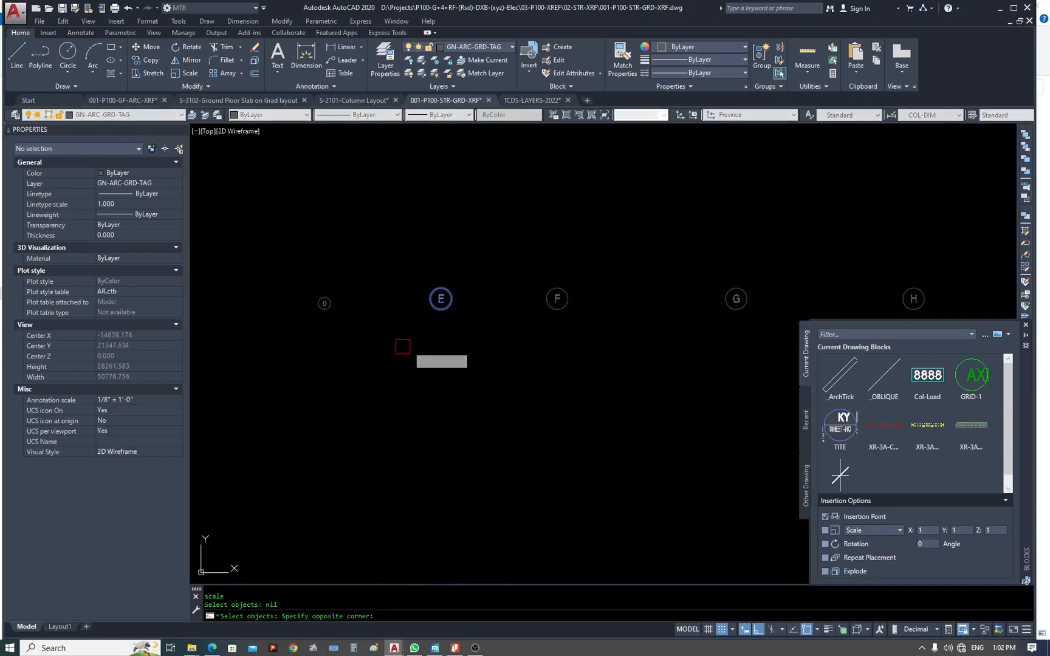
{"action": "key", "text": "Return"}
Scale grid bubble F about its lower quadrant with the previous scale factor.
{"action": "key", "text": "Return"}
{"action": "left_click", "coordinate": [607, 256]}
{"action": "left_click", "coordinate": [521, 323]}
{"action": "key", "text": "Return"}
{"action": "left_click", "coordinate": [557, 310]}
{"action": "key", "text": "Return"}
Scale grid bubble G about its lower quadrant, keeping the factor used for the other bubbles.
{"action": "middle_click_drag", "start_coordinate": [618, 334], "coordinate": [188, 379]}
{"action": "scroll", "coordinate": [381, 326], "scroll_direction": "down", "scroll_amount": 2}
{"action": "key", "text": "Return"}
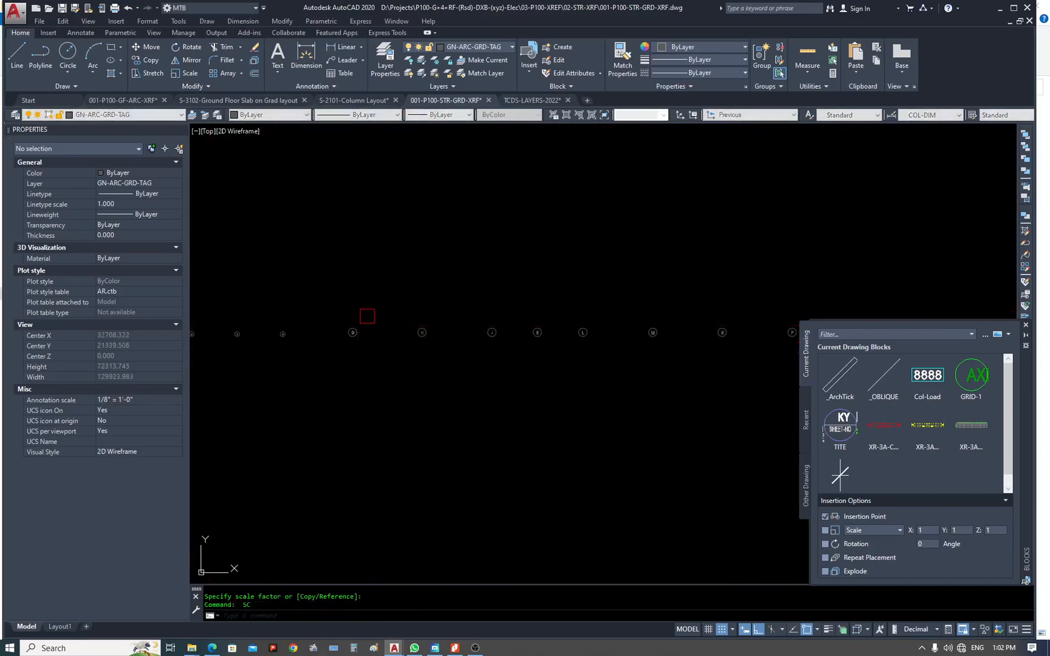
{"action": "left_click", "coordinate": [368, 315]}
{"action": "left_click", "coordinate": [311, 348]}
{"action": "key", "text": "Return"}
{"action": "left_click", "coordinate": [345, 341]}
{"action": "key", "text": "Return"}
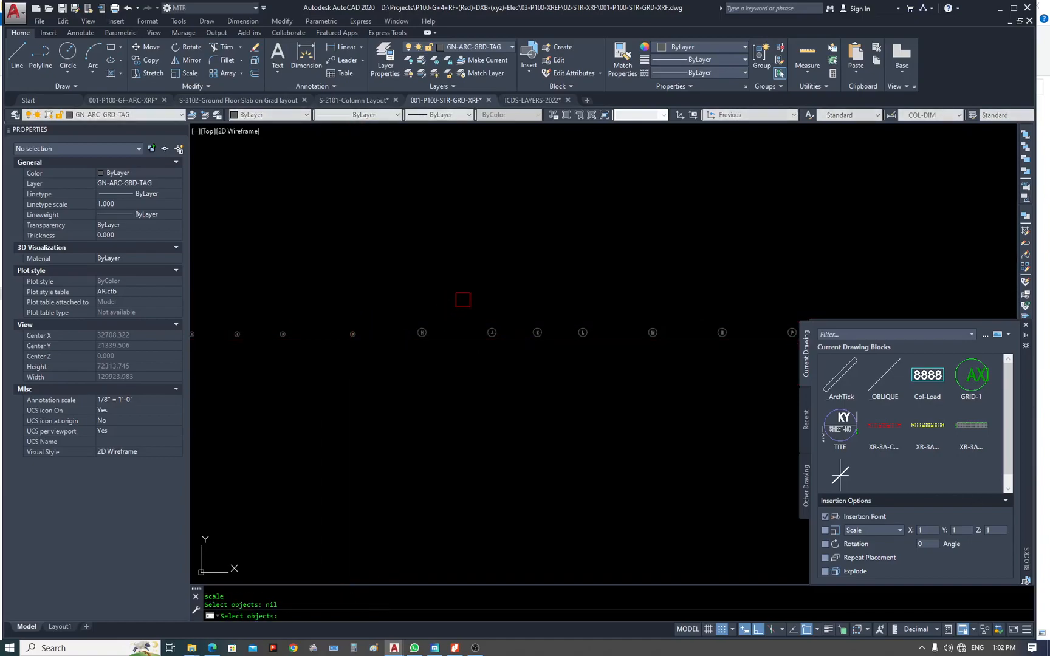
Scale grid bubbles H and J about their lower quadrants, reusing the previous scale factor.
{"action": "left_click", "coordinate": [363, 298]}
{"action": "left_click", "coordinate": [429, 353]}
{"action": "key", "text": "Return"}
{"action": "left_click", "coordinate": [423, 334]}
{"action": "key", "text": "Return"}
{"action": "key", "text": "Return"}
{"action": "left_click", "coordinate": [511, 308]}
{"action": "left_click", "coordinate": [484, 348]}
{"action": "key", "text": "Return"}
{"action": "left_click", "coordinate": [492, 339]}
{"action": "key", "text": "Return"}
{"action": "key", "text": "Return"}
Scale grid bubbles K and L about their lower quadrants with the previous scale factor.
{"action": "left_click", "coordinate": [559, 314]}
{"action": "left_click", "coordinate": [520, 349]}
{"action": "key", "text": "Return"}
{"action": "left_click", "coordinate": [538, 336]}
{"action": "key", "text": "Return"}
{"action": "key", "text": "Return"}
{"action": "left_click", "coordinate": [604, 313]}
{"action": "left_click", "coordinate": [570, 350]}
{"action": "key", "text": "Return"}
{"action": "left_click", "coordinate": [581, 335]}
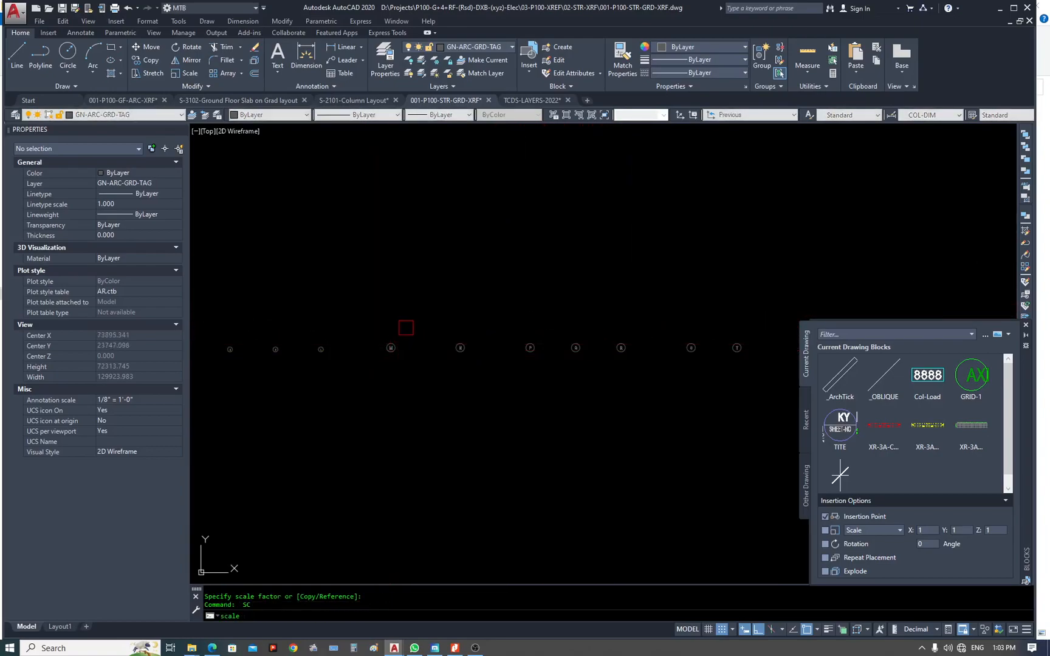
Scale grid bubbles M and N about their lower quadrants, keeping the same reduction factor.
{"action": "left_click", "coordinate": [405, 329]}
{"action": "left_click", "coordinate": [368, 368]}
{"action": "key", "text": "Return"}
{"action": "left_click", "coordinate": [391, 352]}
{"action": "key", "text": "Return"}
{"action": "key", "text": "Return"}
{"action": "left_click", "coordinate": [473, 323]}
{"action": "key", "text": "Return"}
{"action": "left_click", "coordinate": [460, 349]}
{"action": "key", "text": "Return"}
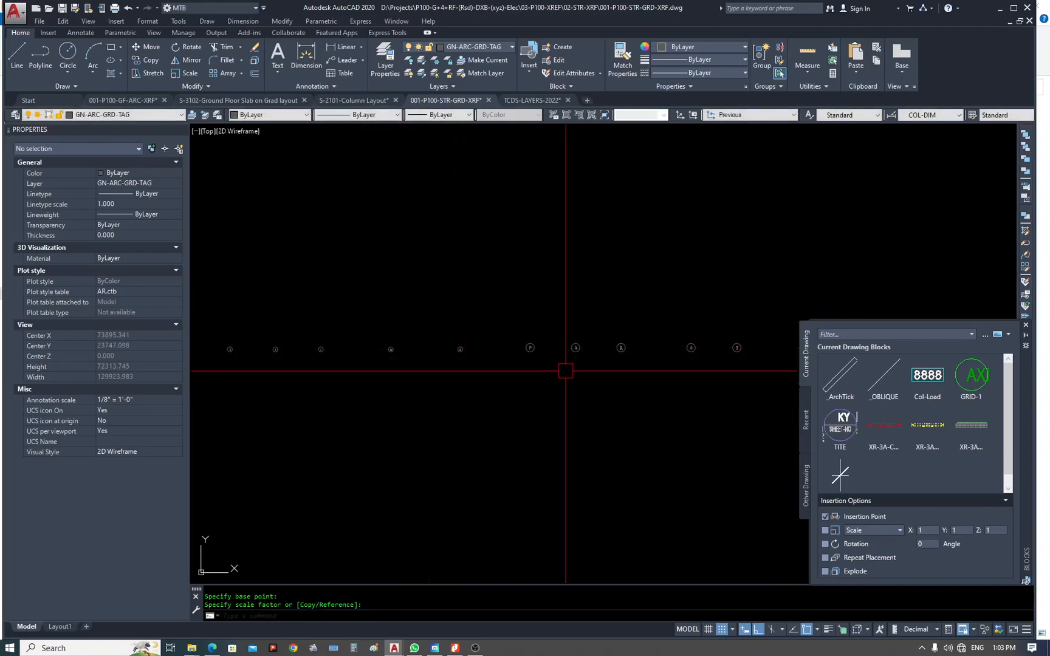
Reduce grid bubbles P and Q about their lower quadrants with the reused scale factor.
{"action": "middle_click_drag", "start_coordinate": [564, 370], "coordinate": [419, 408]}
{"action": "left_click", "coordinate": [370, 408]}
{"action": "key", "text": "Return"}
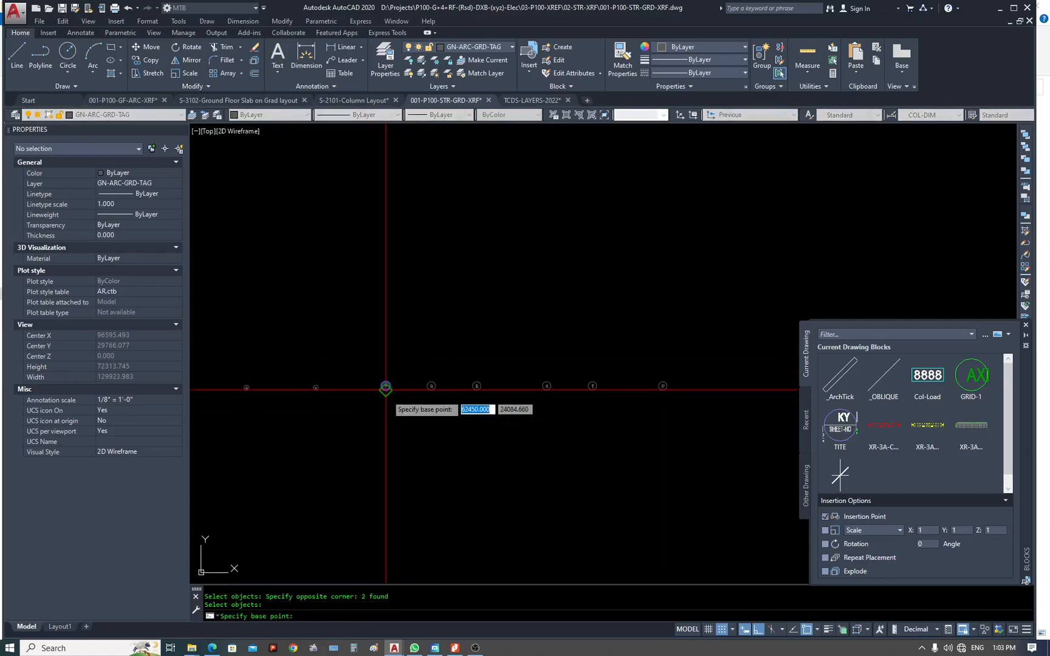
{"action": "left_click", "coordinate": [386, 390]}
{"action": "key", "text": "Return"}
{"action": "key", "text": "Return"}
{"action": "left_click", "coordinate": [447, 363]}
{"action": "left_click", "coordinate": [410, 407]}
{"action": "key", "text": "Return"}
{"action": "left_click", "coordinate": [430, 391]}
{"action": "key", "text": "Return"}
Scale grid bubble R about its lower quadrant with the factor used for the other bubbles.
{"action": "key", "text": "Return"}
{"action": "left_click", "coordinate": [490, 357]}
{"action": "key", "text": "Return"}
{"action": "left_click", "coordinate": [477, 391]}
{"action": "key", "text": "Return"}
Scale grid bubbles S and T about their lower quadrants, reusing the last scale factor.
{"action": "middle_click_drag", "start_coordinate": [512, 405], "coordinate": [392, 448]}
{"action": "key", "text": "Return"}
{"action": "left_click", "coordinate": [439, 400]}
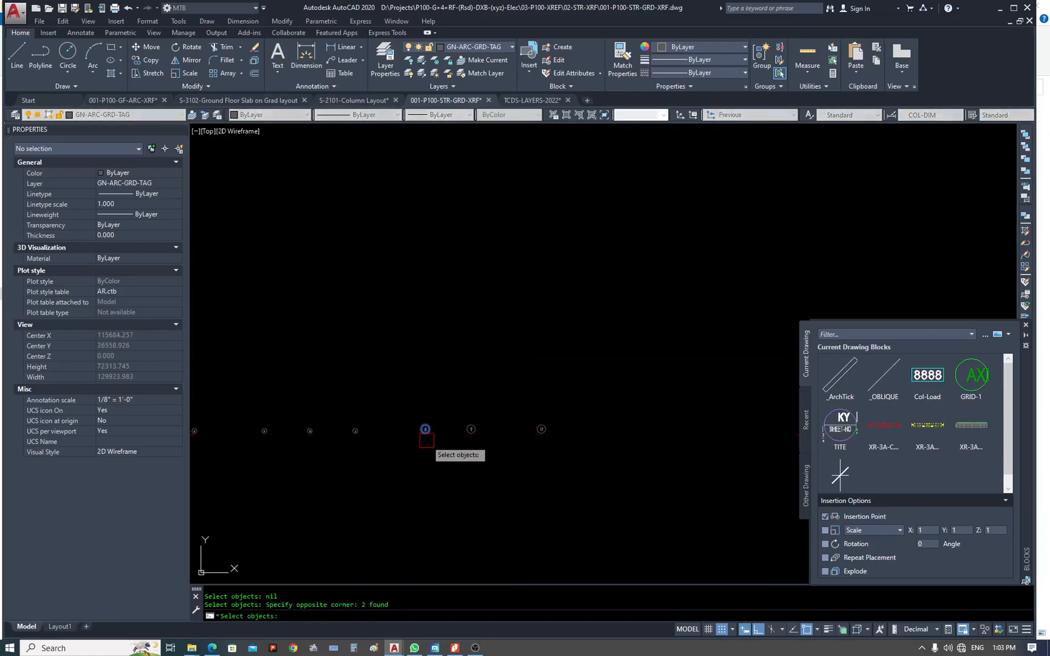
{"action": "left_click", "coordinate": [427, 429]}
{"action": "key", "text": "Return"}
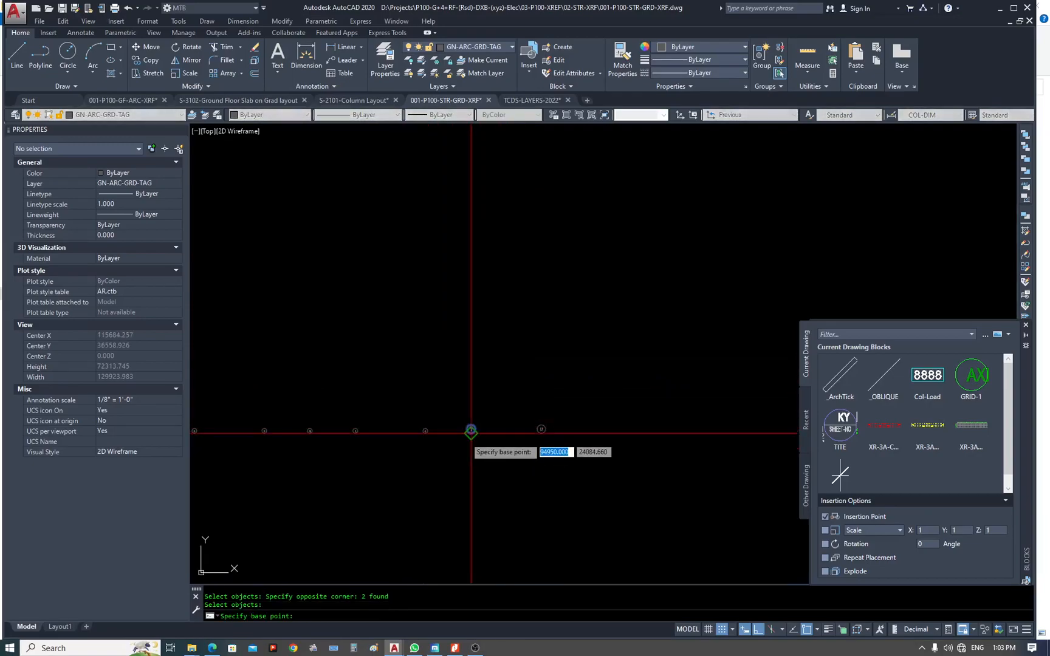
{"action": "left_click", "coordinate": [471, 433]}
{"action": "key", "text": "Return"}
Scale the last lettered grid bubble, after T, about its lower quadrant with the same factor.
{"action": "key", "text": "Return"}
{"action": "left_click", "coordinate": [567, 404]}
{"action": "left_click", "coordinate": [520, 446]}
{"action": "key", "text": "Return"}
{"action": "left_click", "coordinate": [540, 429]}
Scale numbered grid bubble 1 about its right quadrant, reusing the factor from the lettered bubbles.
{"action": "scroll", "coordinate": [621, 445], "scroll_direction": "down", "scroll_amount": 4}
{"action": "scroll", "coordinate": [441, 391], "scroll_direction": "up", "scroll_amount": 4}
{"action": "key", "text": "Return"}
{"action": "left_click", "coordinate": [534, 370]}
{"action": "left_click", "coordinate": [445, 436]}
{"action": "key", "text": "Return"}
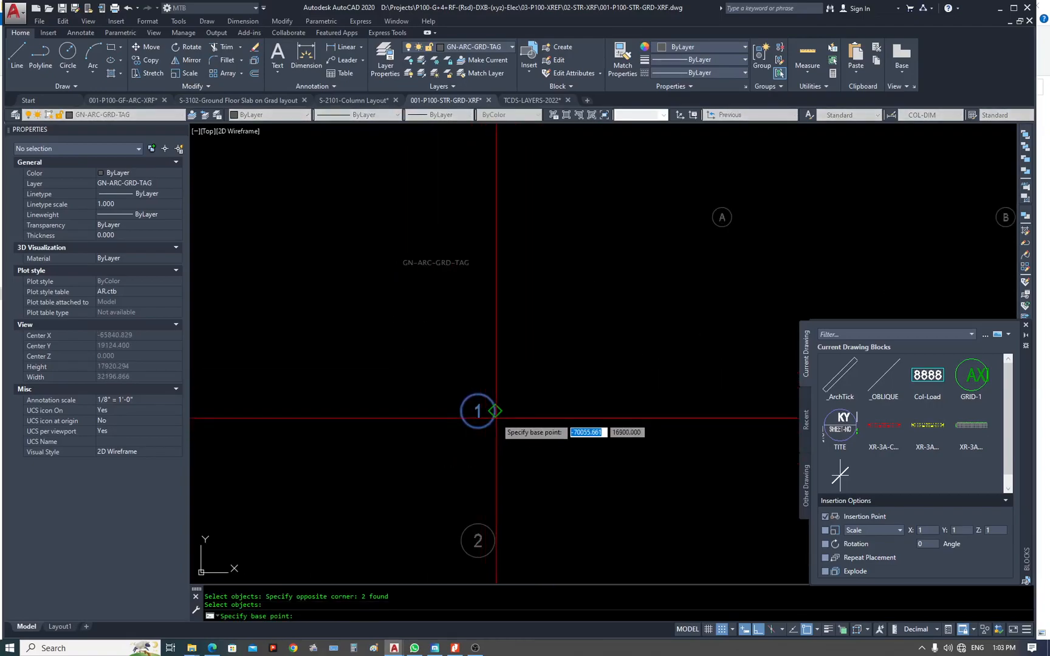
{"action": "left_click", "coordinate": [497, 418]}
{"action": "key", "text": "Return"}
Scale grid bubble 2 about its right quadrant with the previous scale factor.
{"action": "scroll", "coordinate": [433, 277], "scroll_direction": "down", "scroll_amount": 1}
{"action": "key", "text": "Return"}
{"action": "left_click", "coordinate": [516, 416]}
{"action": "left_click", "coordinate": [468, 460]}
{"action": "key", "text": "Return"}
{"action": "left_click", "coordinate": [474, 441]}
{"action": "key", "text": "Return"}
Scale grid bubble 3 about its right quadrant, keeping the same reduction factor.
{"action": "scroll", "coordinate": [456, 428], "scroll_direction": "down", "scroll_amount": 3}
{"action": "scroll", "coordinate": [468, 485], "scroll_direction": "up", "scroll_amount": 3}
{"action": "key", "text": "Return"}
{"action": "left_click", "coordinate": [479, 421]}
{"action": "left_click", "coordinate": [410, 466]}
{"action": "key", "text": "Return"}
{"action": "left_click", "coordinate": [452, 443]}
{"action": "key", "text": "Return"}
Scale grid bubble 4 about its right quadrant with the factor used for bubbles 1 to 3.
{"action": "scroll", "coordinate": [460, 408], "scroll_direction": "down", "scroll_amount": 4}
{"action": "scroll", "coordinate": [468, 460], "scroll_direction": "up", "scroll_amount": 3}
{"action": "key", "text": "Return"}
{"action": "left_click", "coordinate": [459, 446]}
{"action": "left_click", "coordinate": [347, 516]}
{"action": "key", "text": "Return"}
{"action": "left_click", "coordinate": [433, 484]}
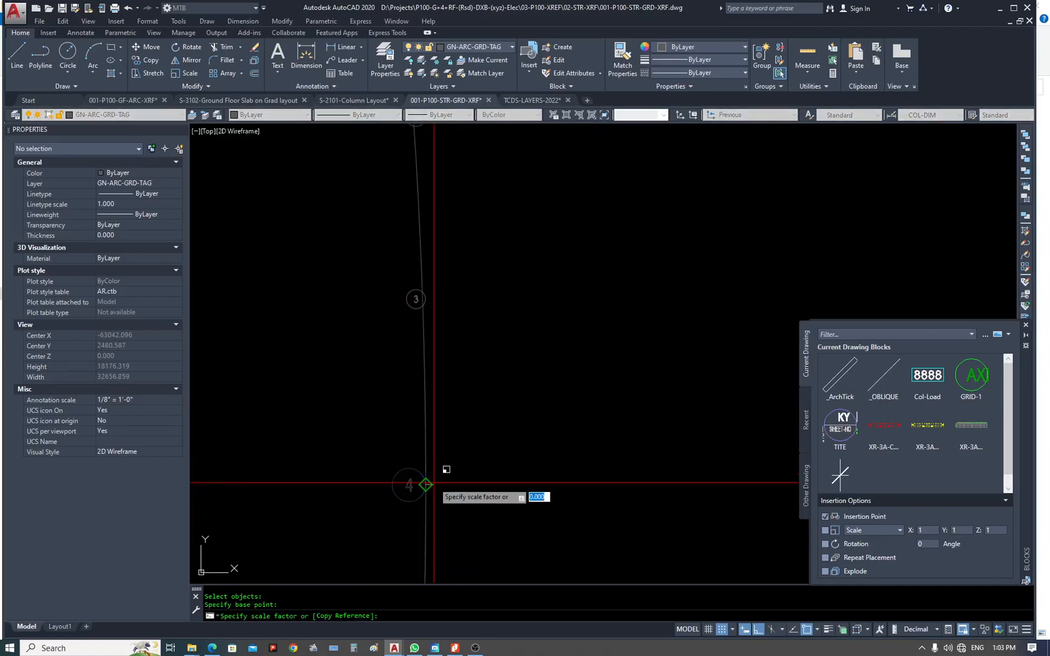
{"action": "key", "text": "Return"}
Turn all hidden layers of the structural grid drawing back on.
{"action": "scroll", "coordinate": [436, 457], "scroll_direction": "down", "scroll_amount": 8}
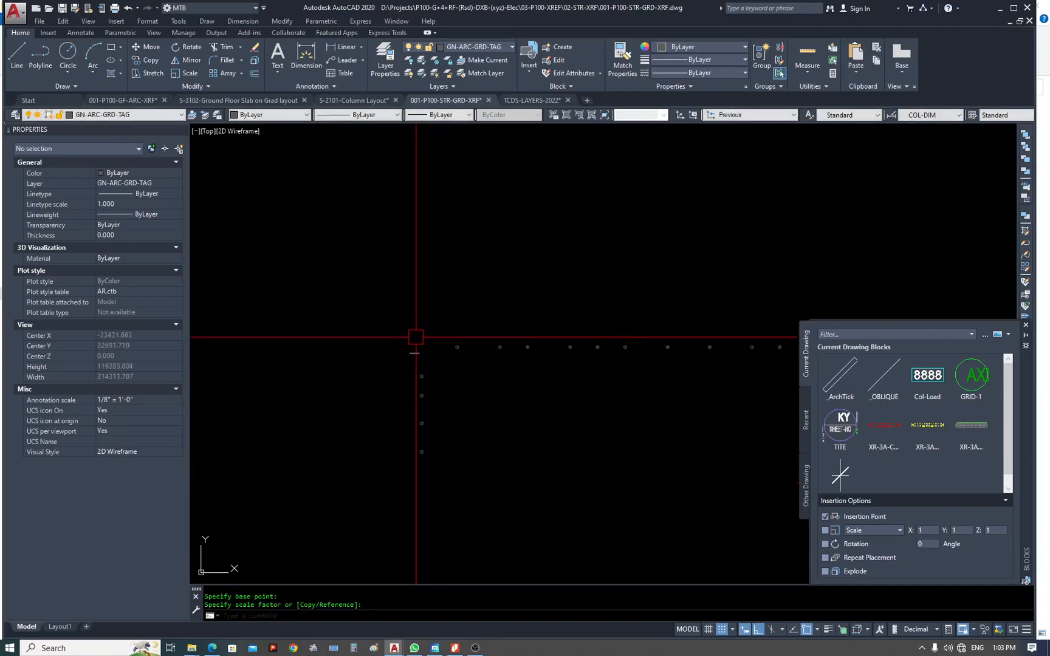
{"action": "middle_click_drag", "start_coordinate": [426, 391], "coordinate": [408, 388]}
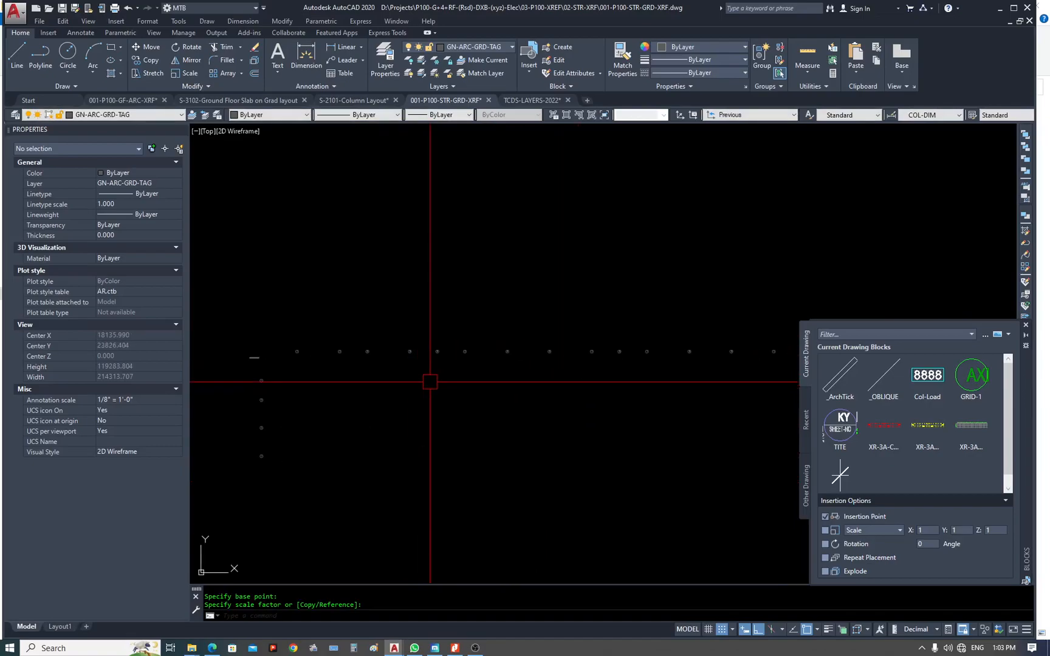
{"action": "scroll", "coordinate": [253, 364], "scroll_direction": "up", "scroll_amount": 6}
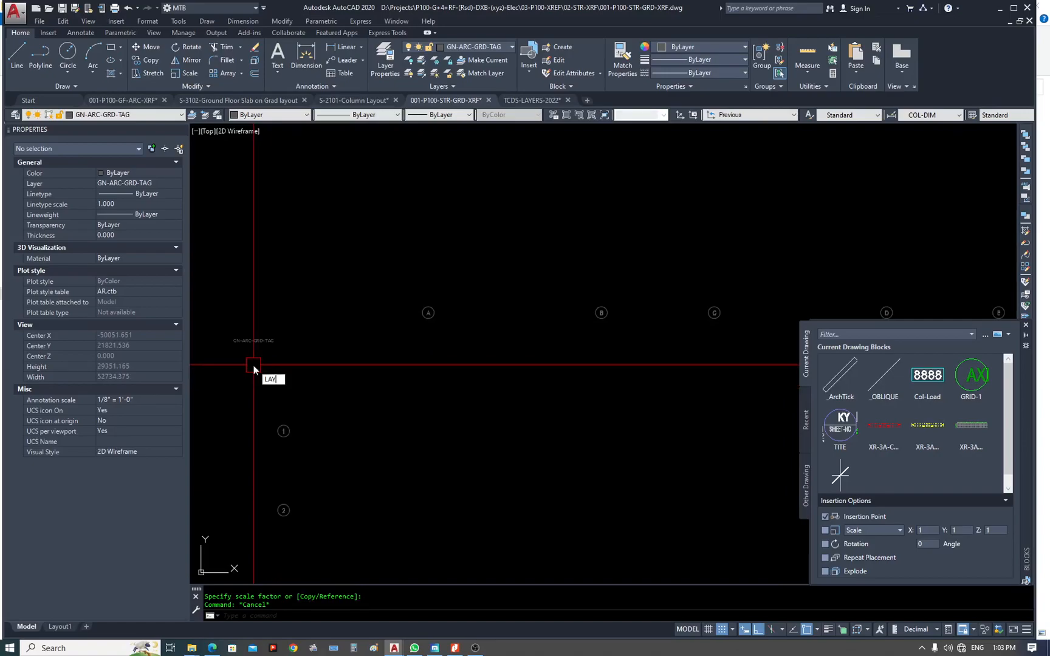
{"action": "key", "text": "Return"}
{"action": "type", "text": "e"}
{"action": "key", "text": "Return"}
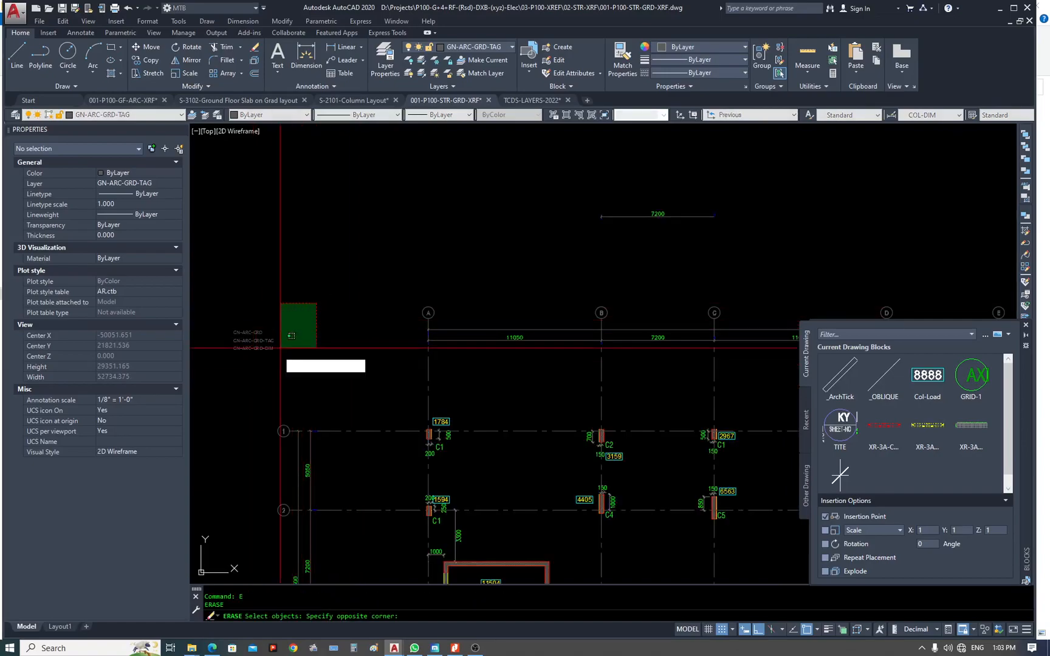
{"action": "left_click", "coordinate": [316, 303]}
{"action": "key", "text": "Escape"}
{"action": "scroll", "coordinate": [349, 240], "scroll_direction": "down", "scroll_amount": 6}
{"action": "key", "text": "Escape"}
Isolate the GN-ARC-GRD-DIM layer with LAYISO, using one of the grid dimensions above the columns.
{"action": "scroll", "coordinate": [486, 294], "scroll_direction": "up", "scroll_amount": 4}
{"action": "middle_click_drag", "start_coordinate": [398, 264], "coordinate": [625, 281]}
{"action": "scroll", "coordinate": [384, 242], "scroll_direction": "up", "scroll_amount": 8}
{"action": "scroll", "coordinate": [453, 231], "scroll_direction": "up", "scroll_amount": 4}
{"action": "scroll", "coordinate": [367, 231], "scroll_direction": "down", "scroll_amount": 10}
{"action": "left_click", "coordinate": [491, 230]}
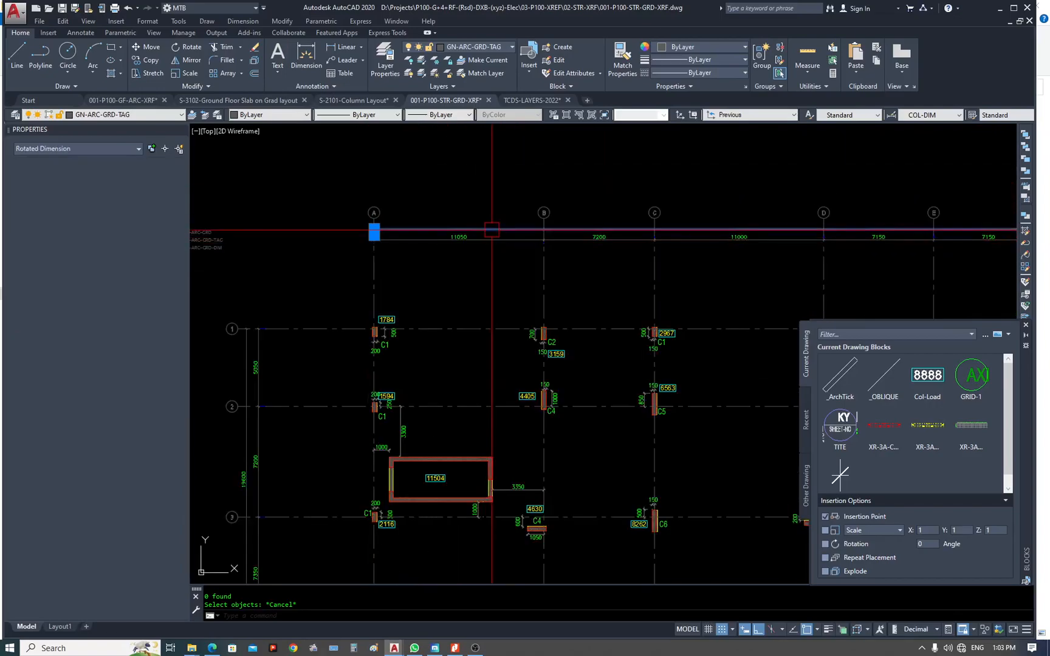
{"action": "key", "text": "Escape"}
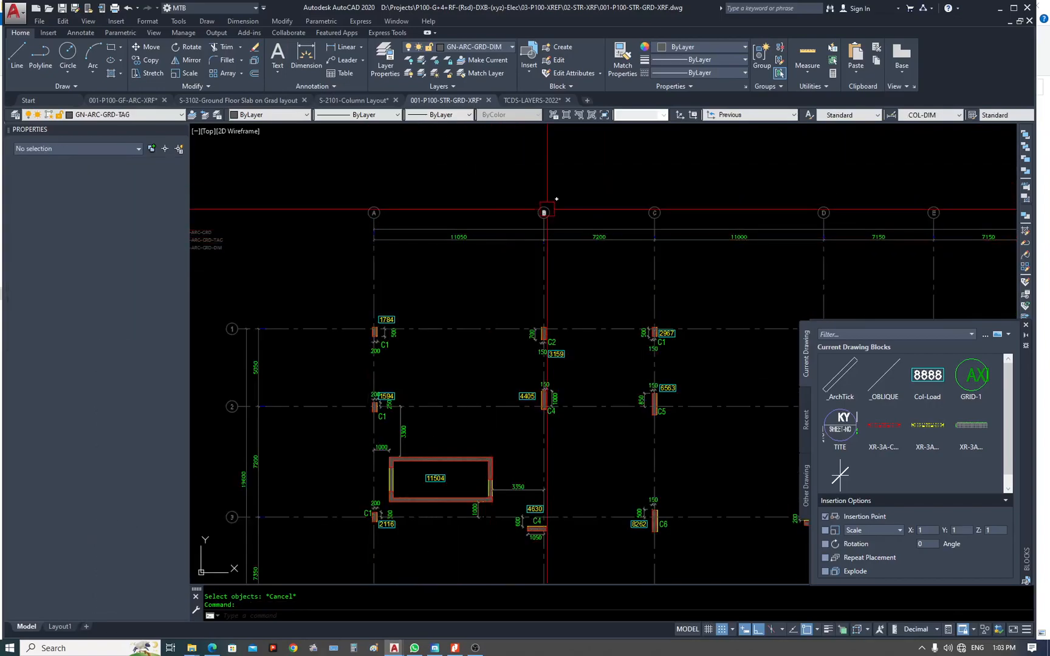
{"action": "type", "text": "LAYISO"}
{"action": "key", "text": "Return"}
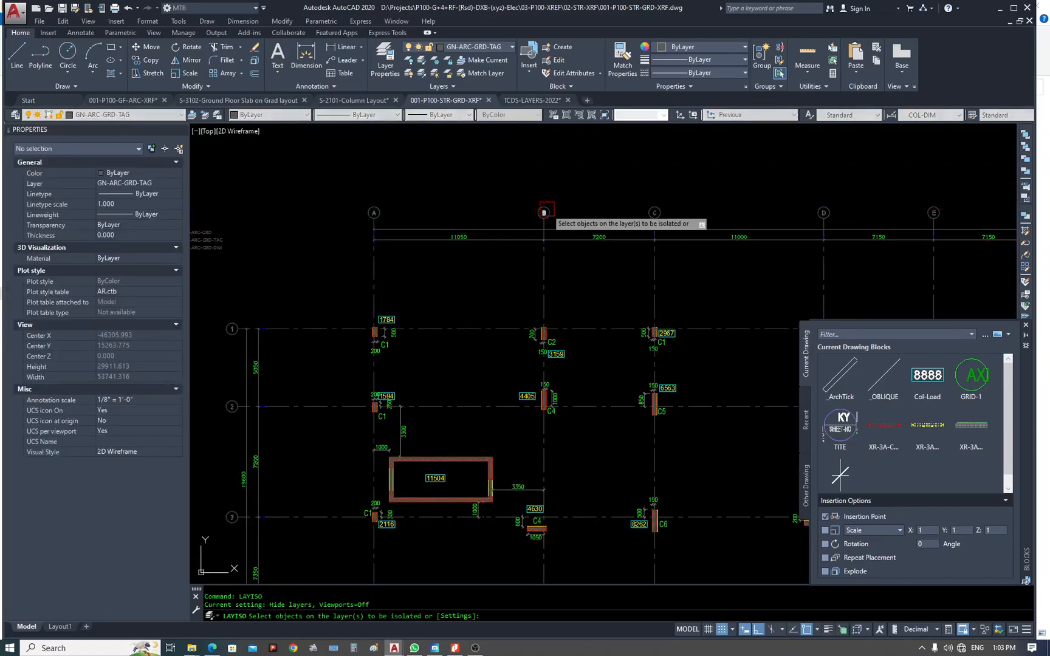
{"action": "left_click", "coordinate": [483, 237]}
Set the extension line colour of all rotated grid dimensions to ByLayer.
{"action": "scroll", "coordinate": [343, 243], "scroll_direction": "down", "scroll_amount": 5}
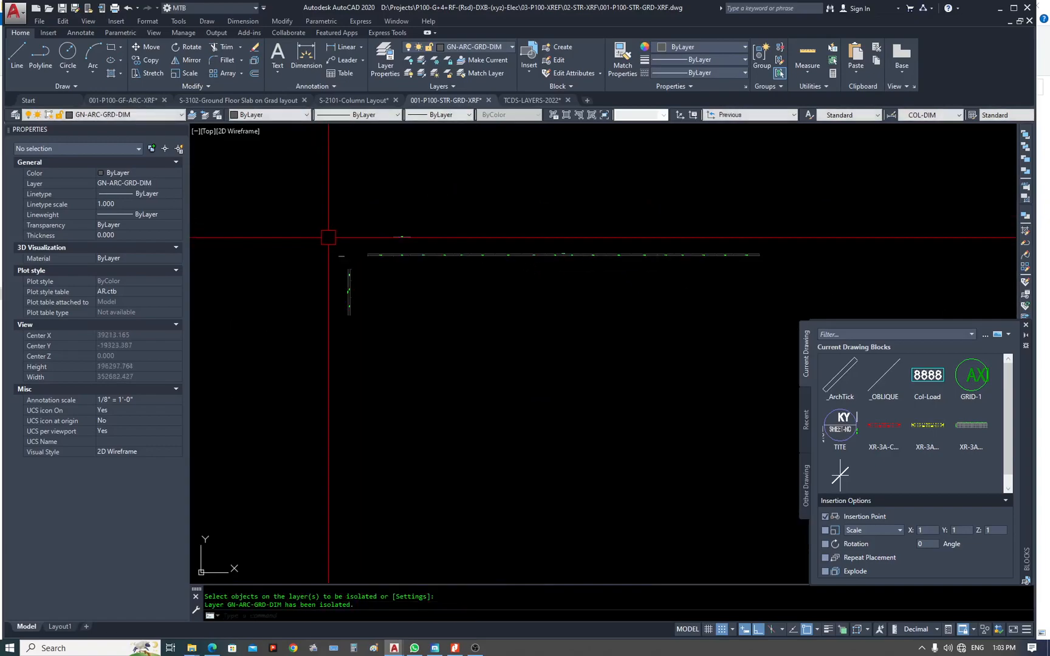
{"action": "middle_click_drag", "start_coordinate": [325, 234], "coordinate": [395, 270]}
{"action": "left_click", "coordinate": [395, 269]}
{"action": "left_click", "coordinate": [724, 344]}
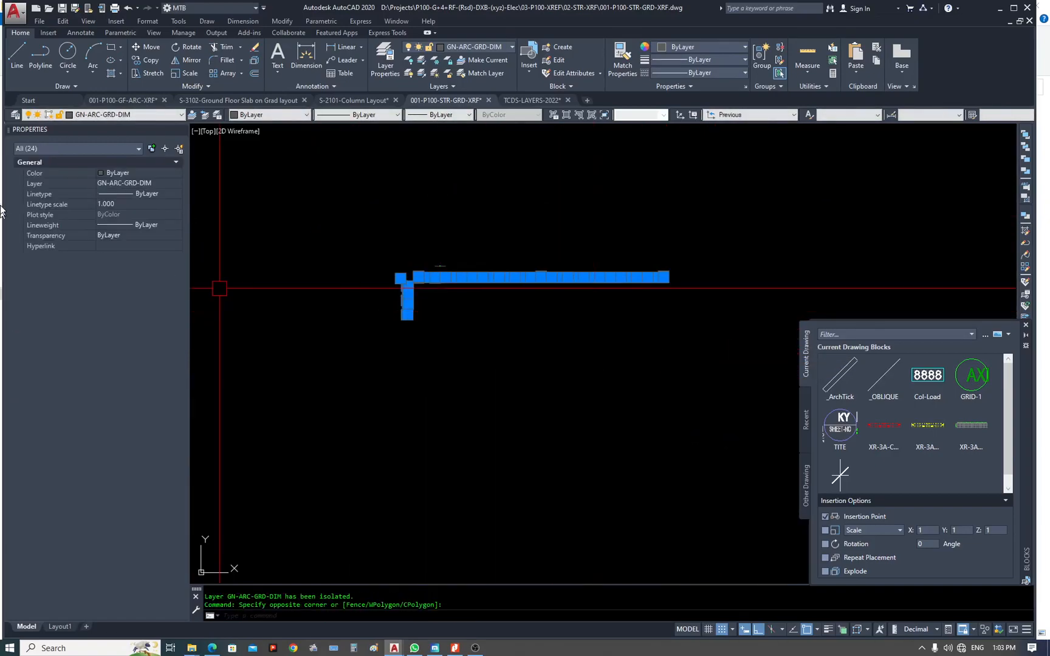
{"action": "left_click", "coordinate": [95, 149]}
{"action": "left_click", "coordinate": [77, 173]}
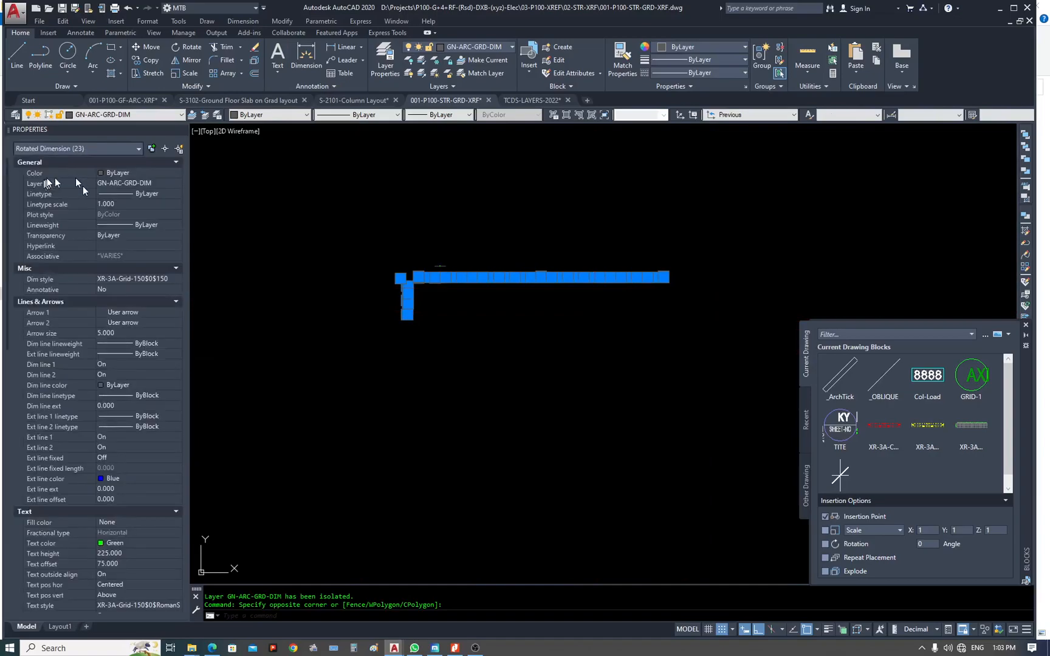
{"action": "left_click", "coordinate": [142, 478]}
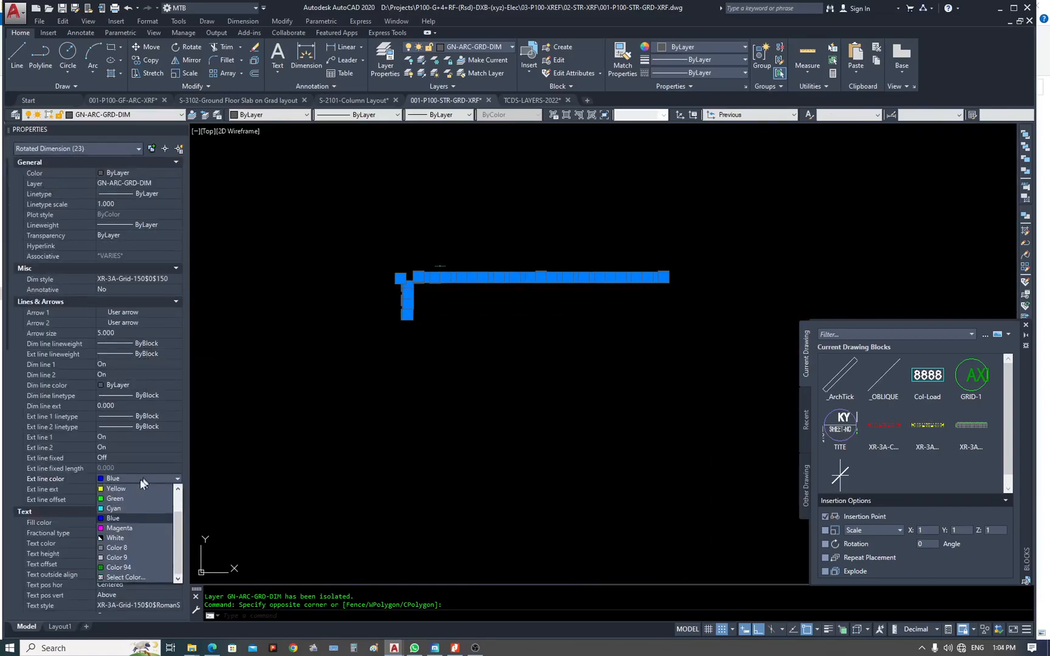
{"action": "left_click", "coordinate": [127, 489]}
Set the text colour of the selected rotated dimensions to ByLayer, keep their text height, and clear the selection.
{"action": "left_click", "coordinate": [141, 543]}
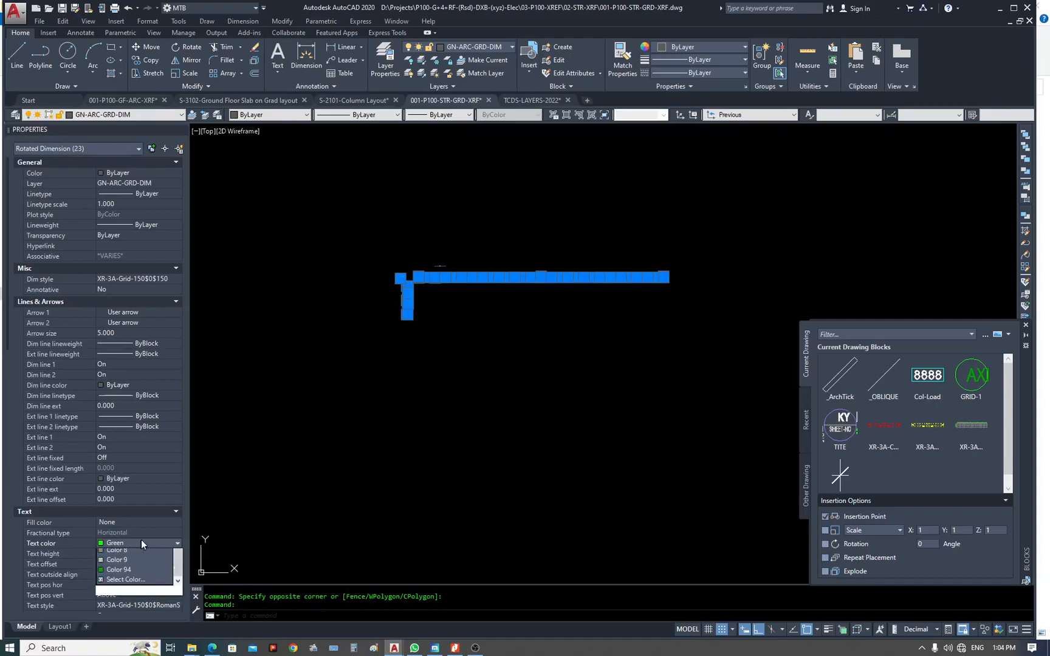
{"action": "left_click", "coordinate": [135, 553]}
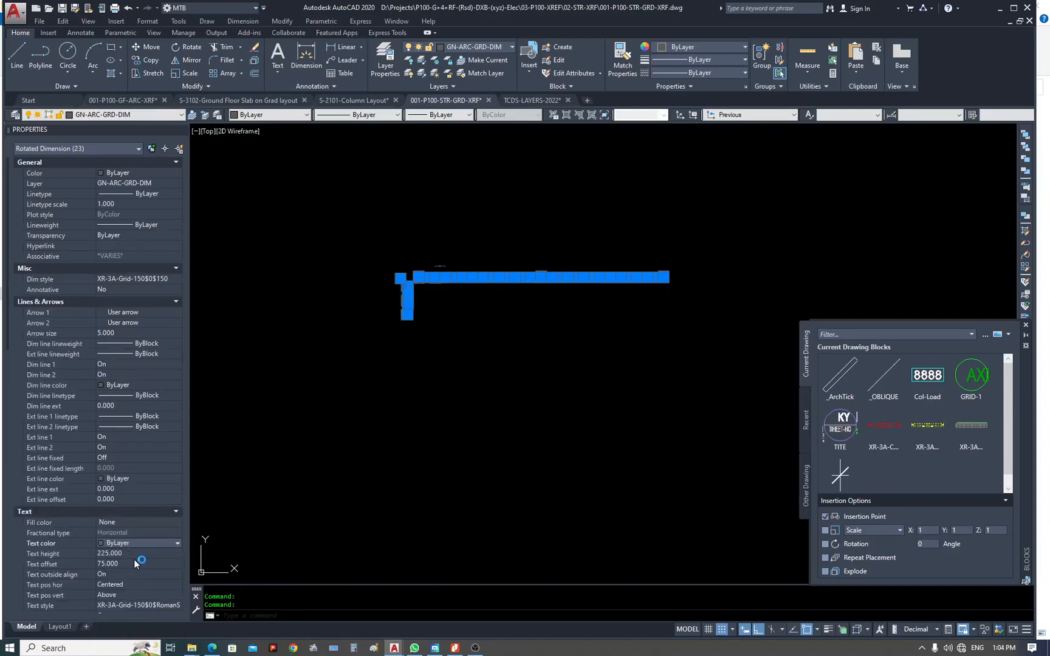
{"action": "left_click", "coordinate": [129, 554]}
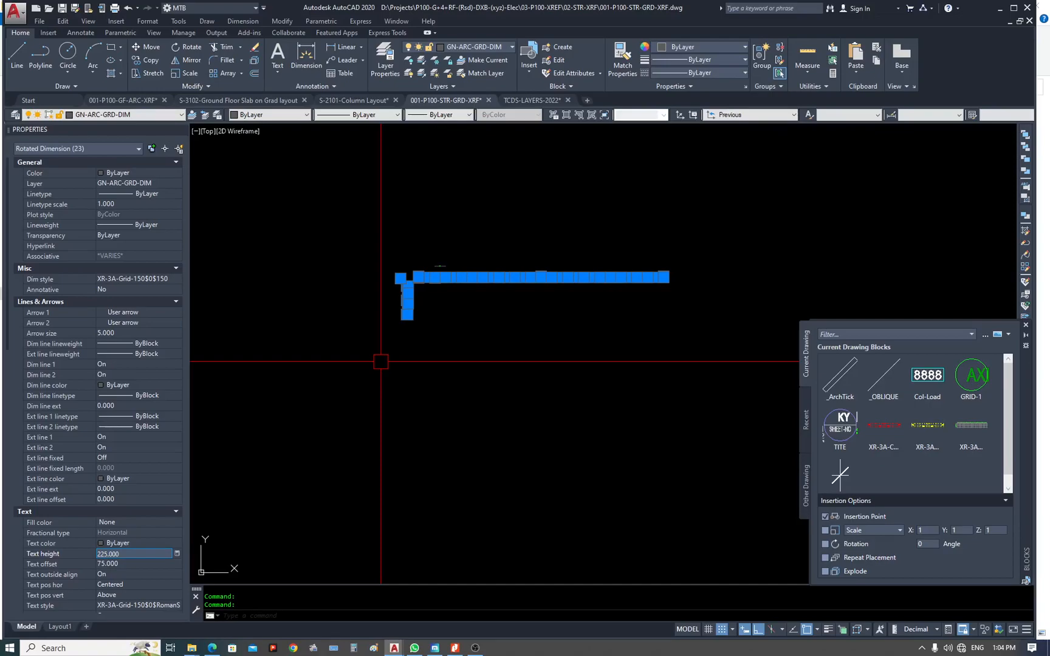
{"action": "scroll", "coordinate": [469, 310], "scroll_direction": "up", "scroll_amount": 4}
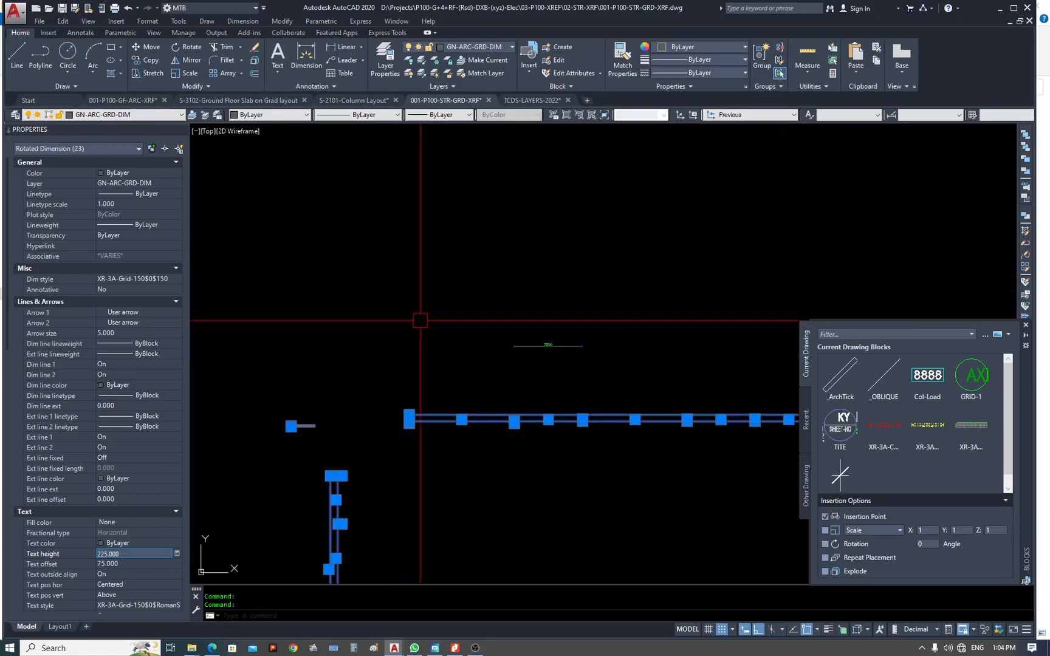
{"action": "scroll", "coordinate": [385, 302], "scroll_direction": "down", "scroll_amount": 5}
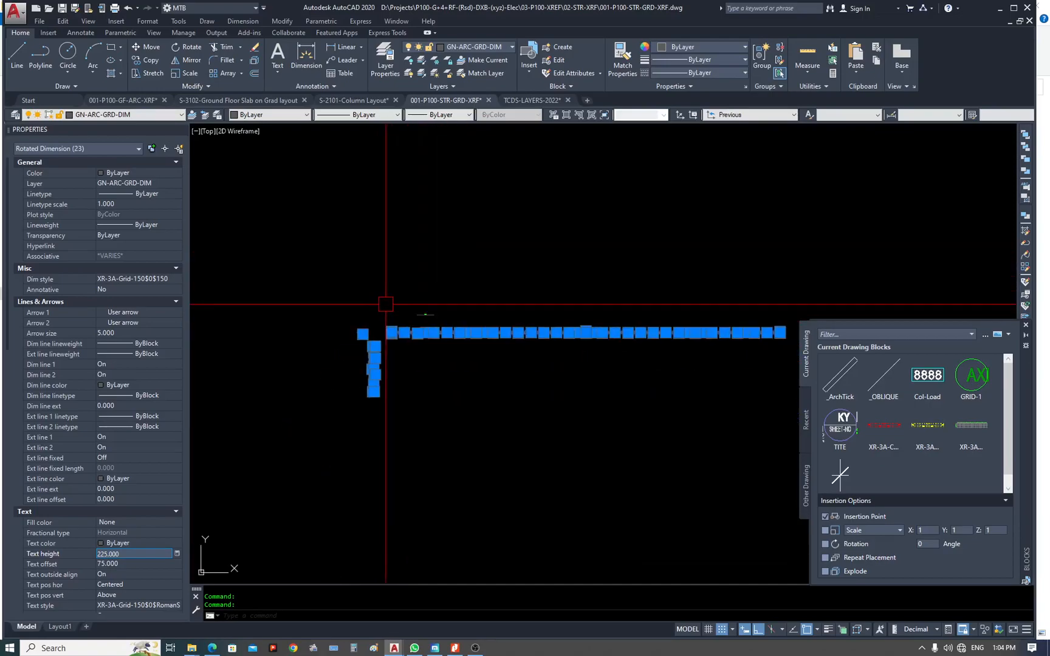
{"action": "scroll", "coordinate": [413, 305], "scroll_direction": "up", "scroll_amount": 3}
{"action": "key", "text": "Escape"}
{"action": "key", "text": "Escape"}
Erase the stray dimension floating above the grid dimension chain.
{"action": "type", "text": "e"}
{"action": "key", "text": "space"}
{"action": "left_click", "coordinate": [478, 302]}
{"action": "left_click", "coordinate": [403, 329]}
{"action": "key", "text": "space"}
{"action": "key", "text": "Escape"}
{"action": "scroll", "coordinate": [213, 378], "scroll_direction": "up", "scroll_amount": 4}
{"action": "type", "text": "e"}
{"action": "left_click", "coordinate": [431, 319]}
{"action": "left_click", "coordinate": [408, 363]}
{"action": "key", "text": "space"}
{"action": "key", "text": "Escape"}
{"action": "key", "text": "Escape"}
Turn all layers back on with LAYON to end the dimension layer isolation.
{"action": "scroll", "coordinate": [397, 322], "scroll_direction": "down", "scroll_amount": 2}
{"action": "type", "text": "layon"}
{"action": "key", "text": "space"}
Check the grid, zoom to the drawing extents and save the structural grid drawing.
{"action": "scroll", "coordinate": [439, 323], "scroll_direction": "down", "scroll_amount": 3}
{"action": "mouse_move", "coordinate": [561, 341]}
{"action": "middle_mouse_down"}
{"action": "mouse_move", "coordinate": [328, 343]}
{"action": "mouse_move", "coordinate": [376, 311]}
{"action": "middle_mouse_up"}
{"action": "scroll", "coordinate": [547, 338], "scroll_direction": "up", "scroll_amount": 1}
{"action": "scroll", "coordinate": [549, 338], "scroll_direction": "up", "scroll_amount": 4}
{"action": "scroll", "coordinate": [377, 328], "scroll_direction": "down", "scroll_amount": 4}
{"action": "scroll", "coordinate": [320, 303], "scroll_direction": "up", "scroll_amount": 2}
{"action": "key", "text": "Escape"}
{"action": "type", "text": "z e"}
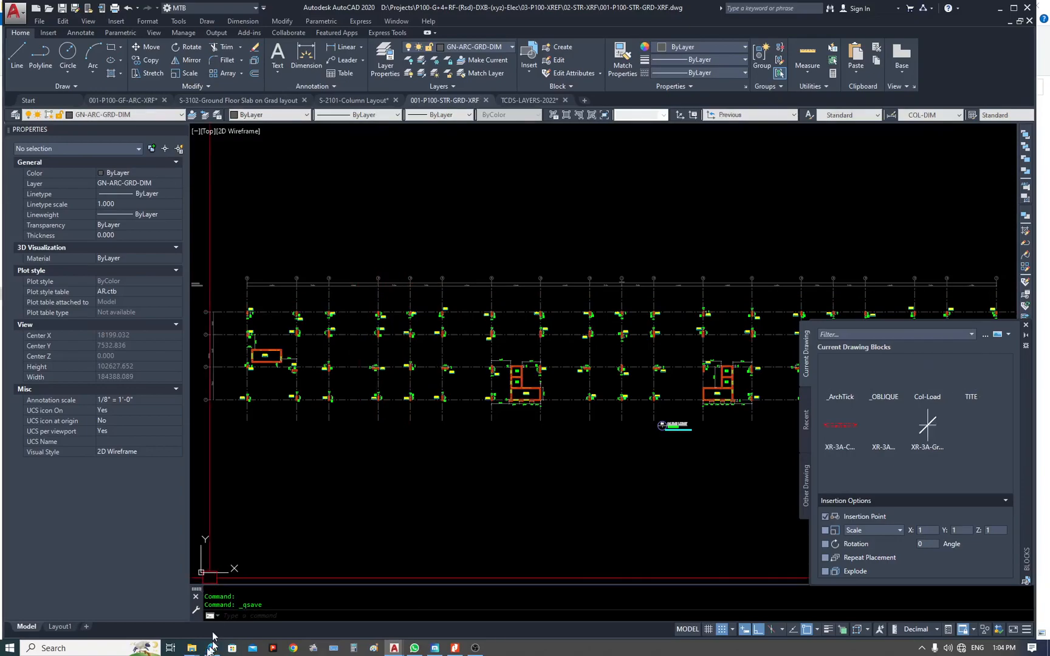
Switch to File Explorer and duplicate 001-P100-STR-GRD-XRF in the 02-STR-XRF folder as 000-P100-STR-CLM-XRF.
{"action": "mouse_move", "coordinate": [192, 649]}
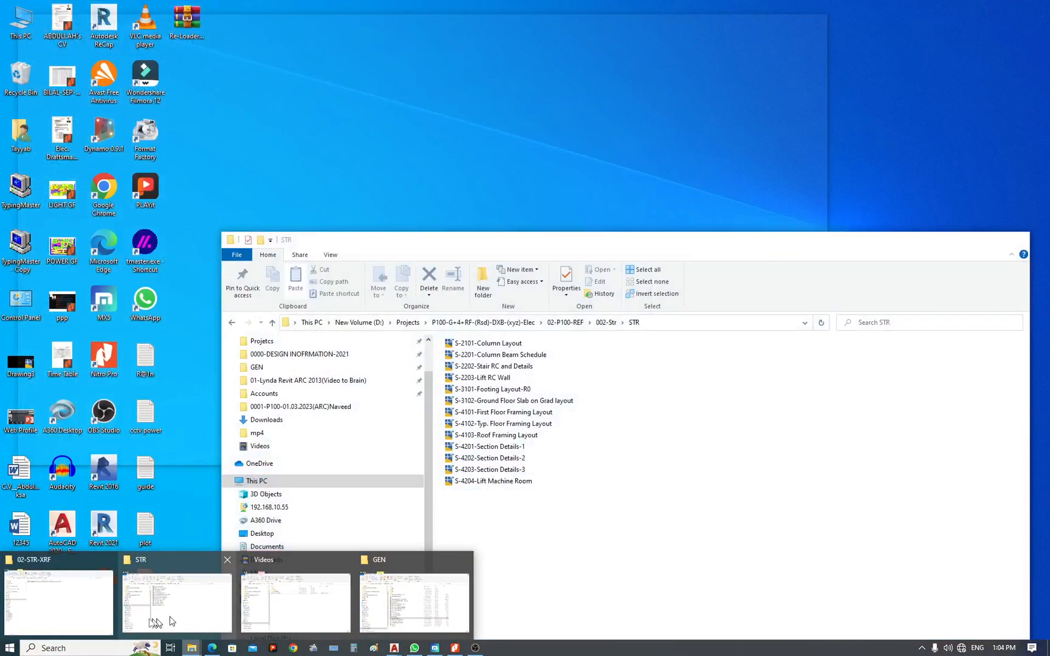
{"action": "left_click", "coordinate": [66, 625]}
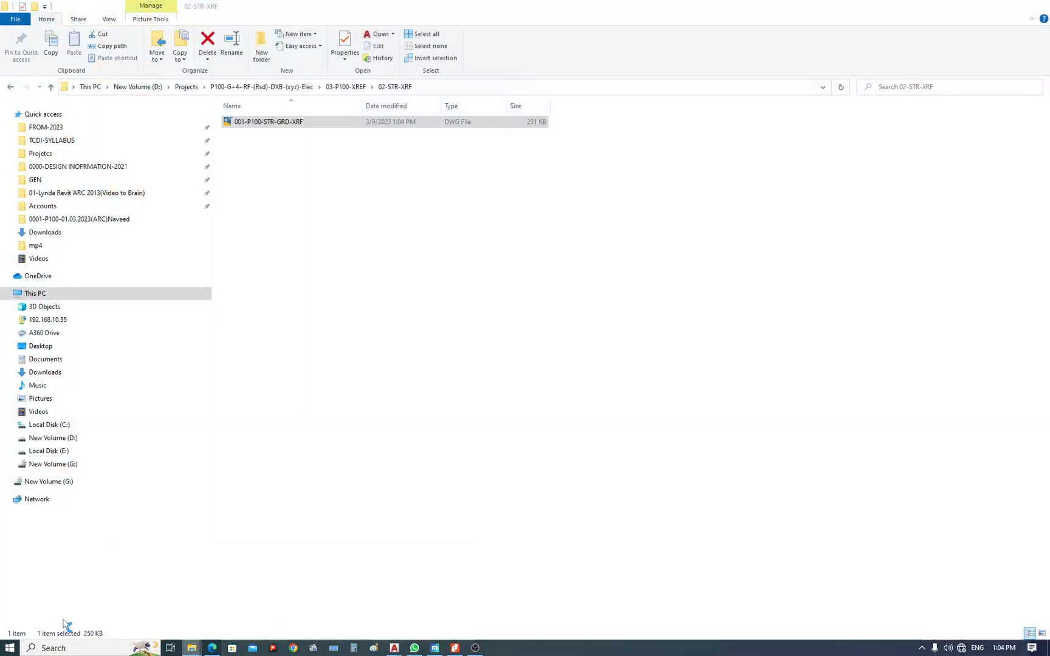
{"action": "right_click", "coordinate": [283, 134]}
{"action": "left_click", "coordinate": [263, 137]}
{"action": "right_click", "coordinate": [264, 125]}
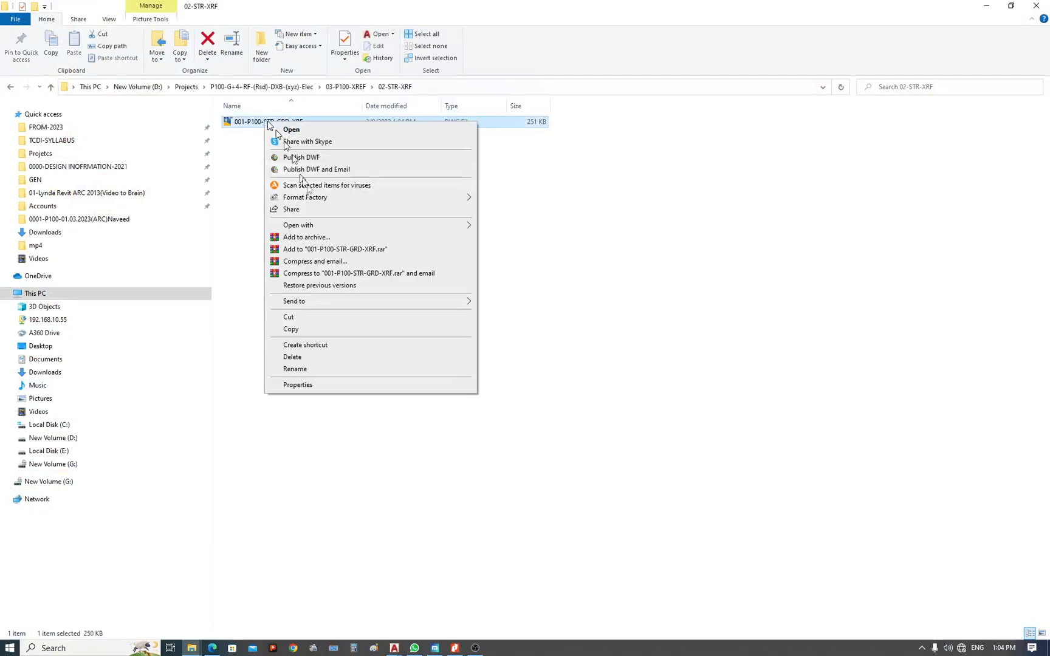
{"action": "left_click", "coordinate": [316, 330]}
{"action": "right_click", "coordinate": [294, 192]}
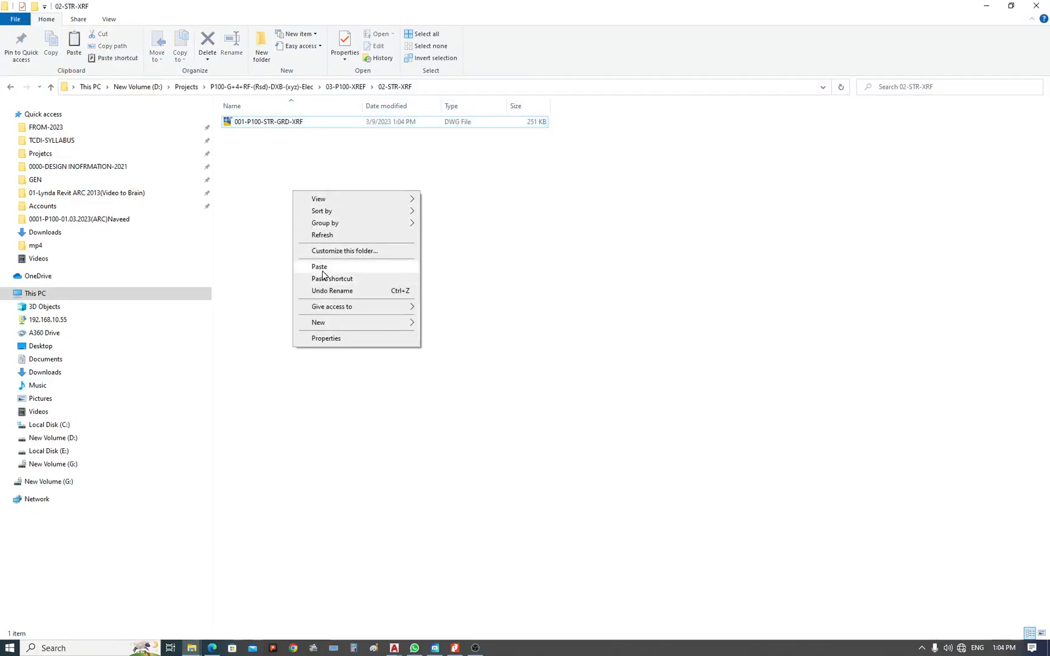
{"action": "left_click", "coordinate": [322, 269]}
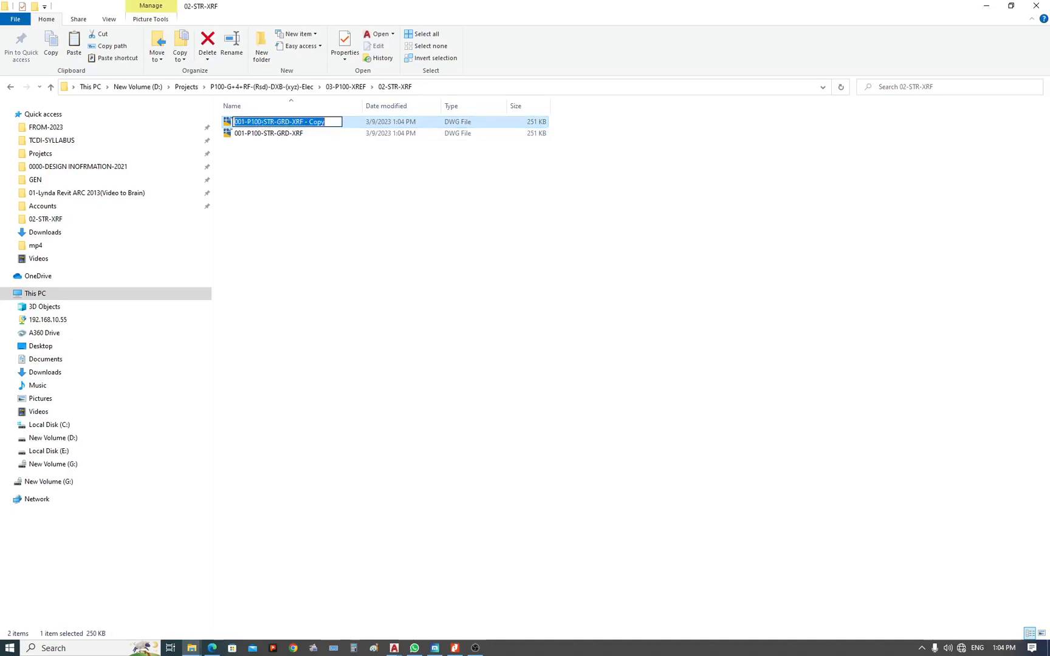
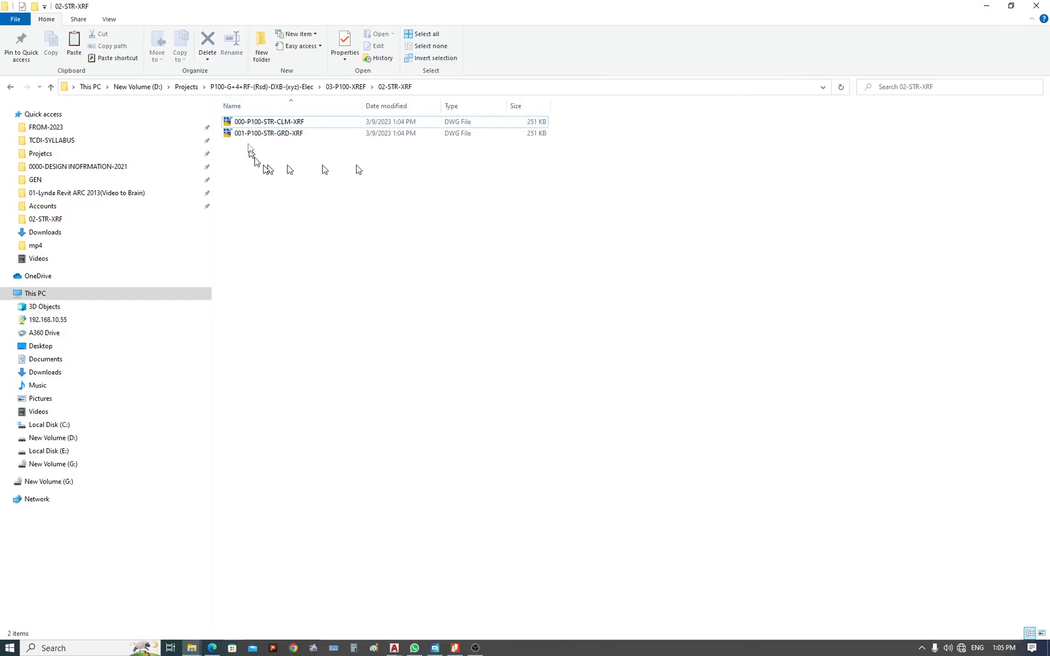
Open the 000-P100-STR-CLM-XRF drawing in AutoCAD.
{"action": "double_click", "coordinate": [265, 122]}
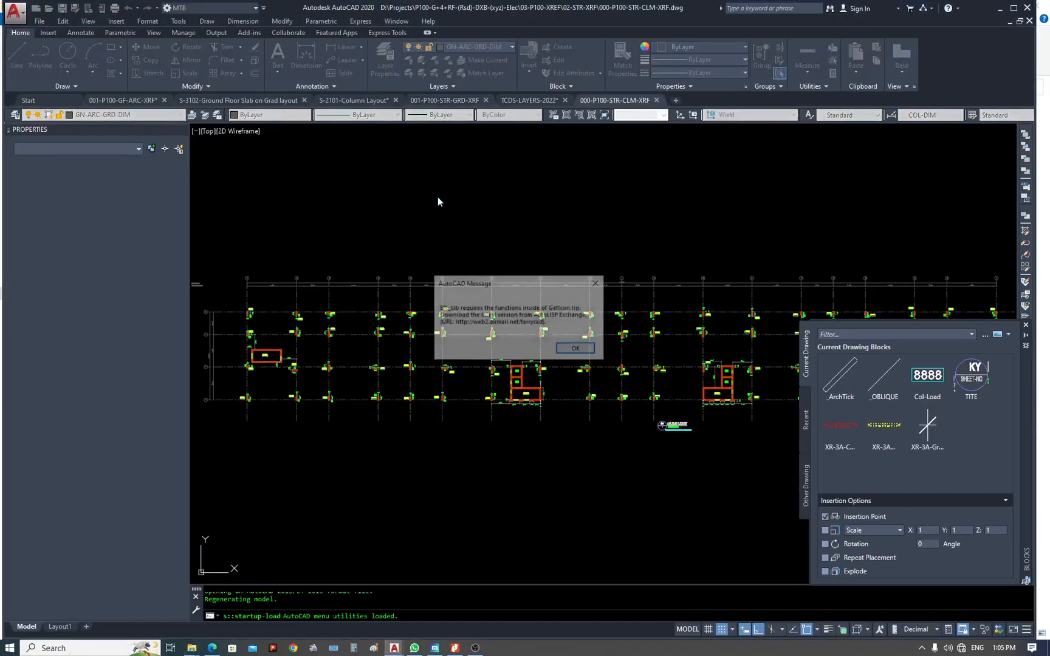
Dismiss the AutoCAD message and switch to the 001-P100-STR-GRD-XRF drawing.
{"action": "left_click", "coordinate": [577, 349]}
{"action": "left_click", "coordinate": [444, 100]}
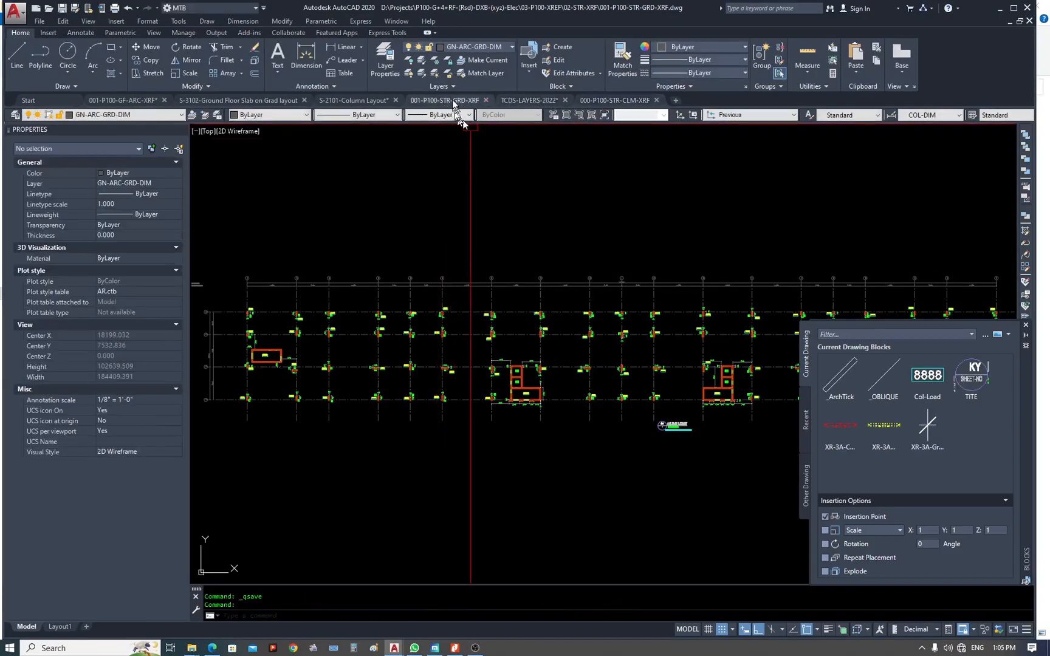
{"action": "mouse_move", "coordinate": [423, 108]}
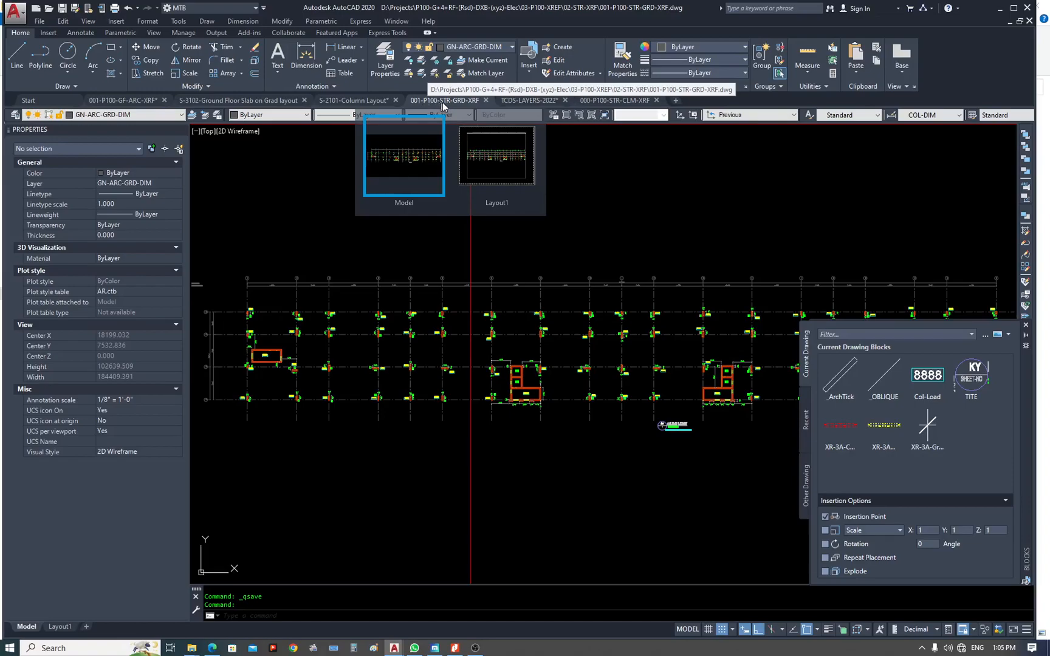
{"action": "scroll", "coordinate": [244, 281], "scroll_direction": "down", "scroll_amount": 2}
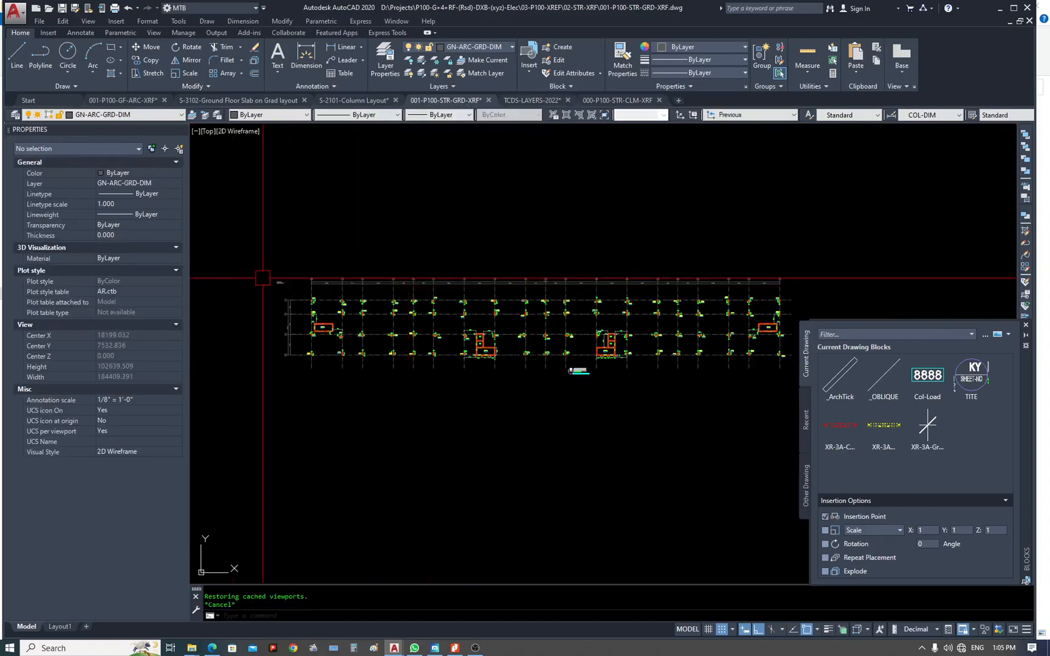
Erase the column tags, load labels and column dimensions around the first grid lines of the structural grid.
{"action": "scroll", "coordinate": [294, 282], "scroll_direction": "up", "scroll_amount": 4}
{"action": "type", "text": "E"}
{"action": "key", "text": "Return"}
{"action": "left_click", "coordinate": [404, 310]}
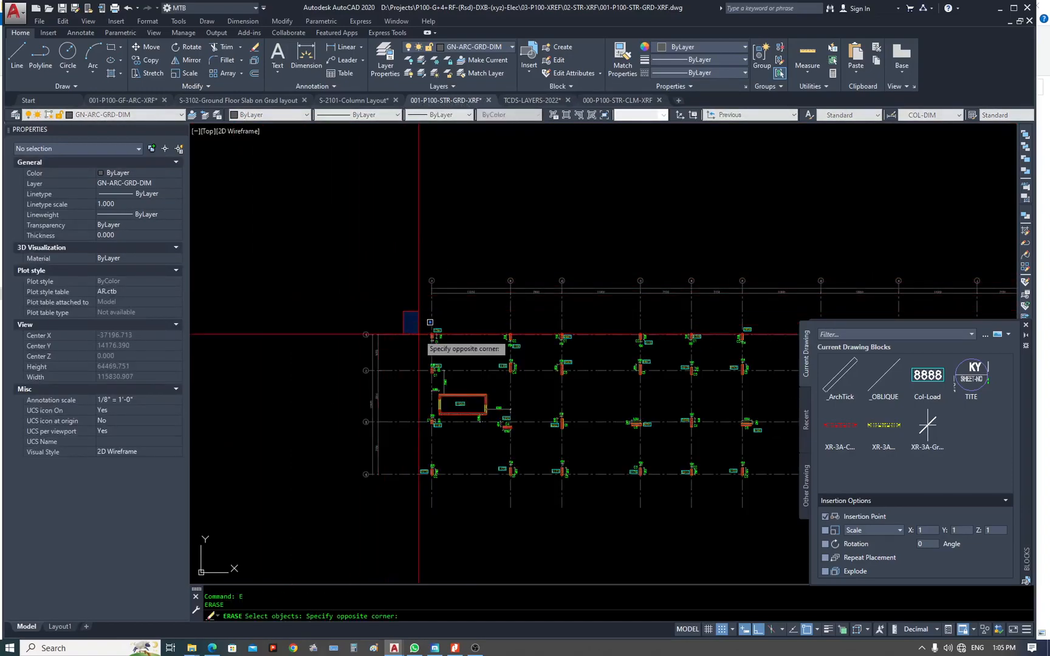
{"action": "scroll", "coordinate": [429, 379], "scroll_direction": "down", "scroll_amount": 2}
{"action": "left_click", "coordinate": [591, 517]}
{"action": "scroll", "coordinate": [450, 396], "scroll_direction": "up", "scroll_amount": 5}
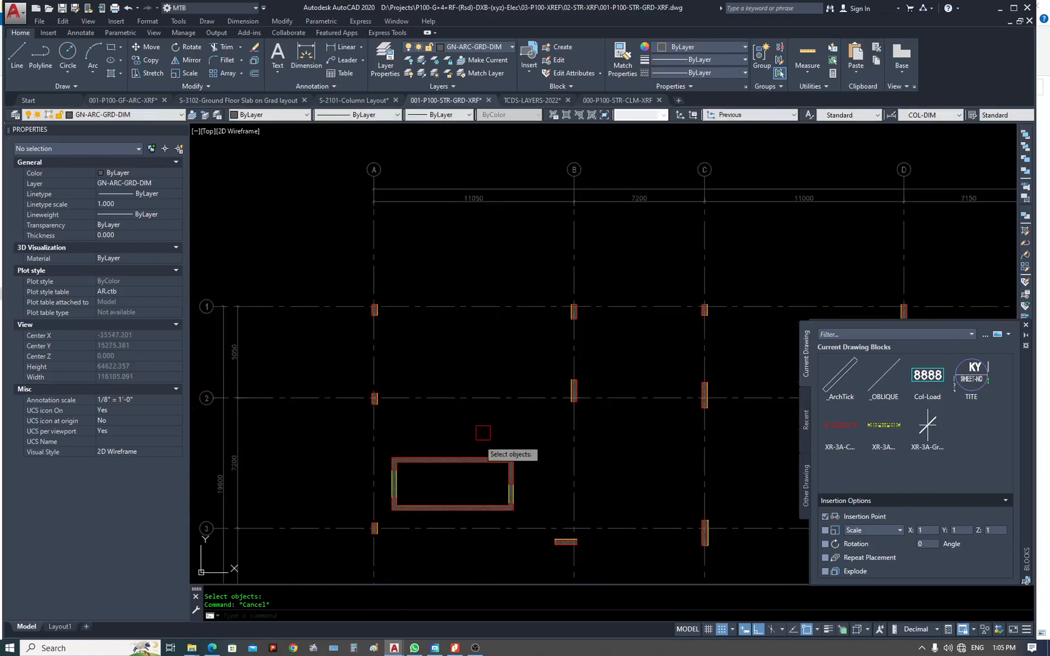
Erase the column and core wall outlines with their hatches from the structural grid drawing.
{"action": "type", "text": "E"}
{"action": "left_click", "coordinate": [444, 454]}
{"action": "key", "text": "space"}
{"action": "key", "text": "Escape"}
{"action": "scroll", "coordinate": [307, 383], "scroll_direction": "down", "scroll_amount": 3}
{"action": "scroll", "coordinate": [353, 364], "scroll_direction": "up", "scroll_amount": 2}
Erase the remaining column tags and dimensions so only the grid is kept, zoom to the extents and save.
{"action": "type", "text": "E"}
{"action": "left_click", "coordinate": [371, 349]}
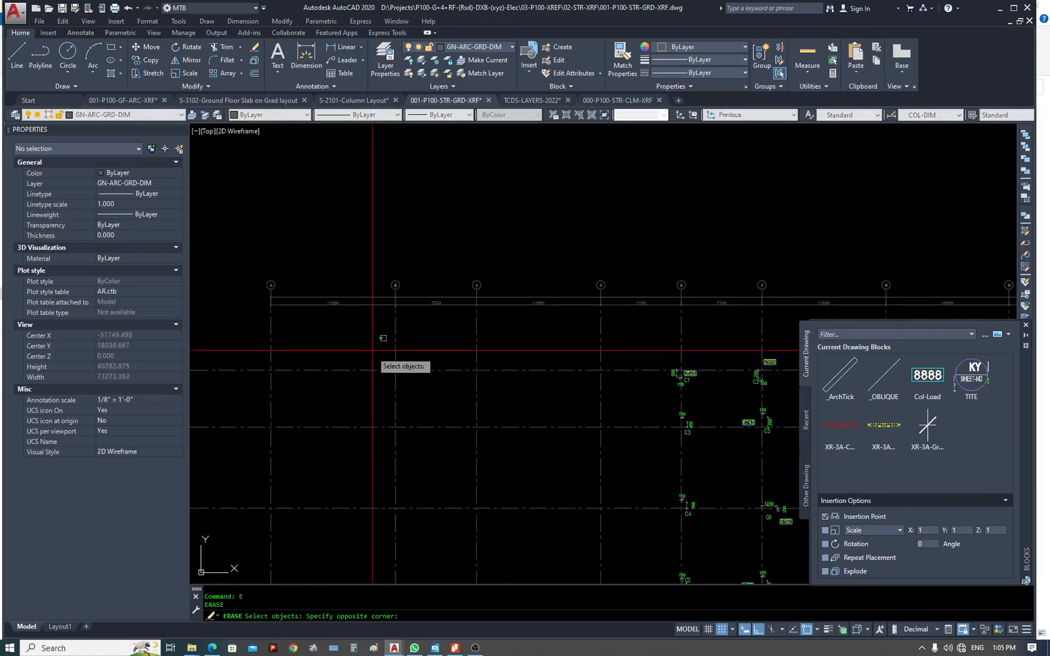
{"action": "scroll", "coordinate": [360, 347], "scroll_direction": "down", "scroll_amount": 4}
{"action": "left_click", "coordinate": [663, 424]}
{"action": "scroll", "coordinate": [571, 377], "scroll_direction": "up", "scroll_amount": 2}
{"action": "key", "text": "Escape"}
{"action": "type", "text": "Z E R"}
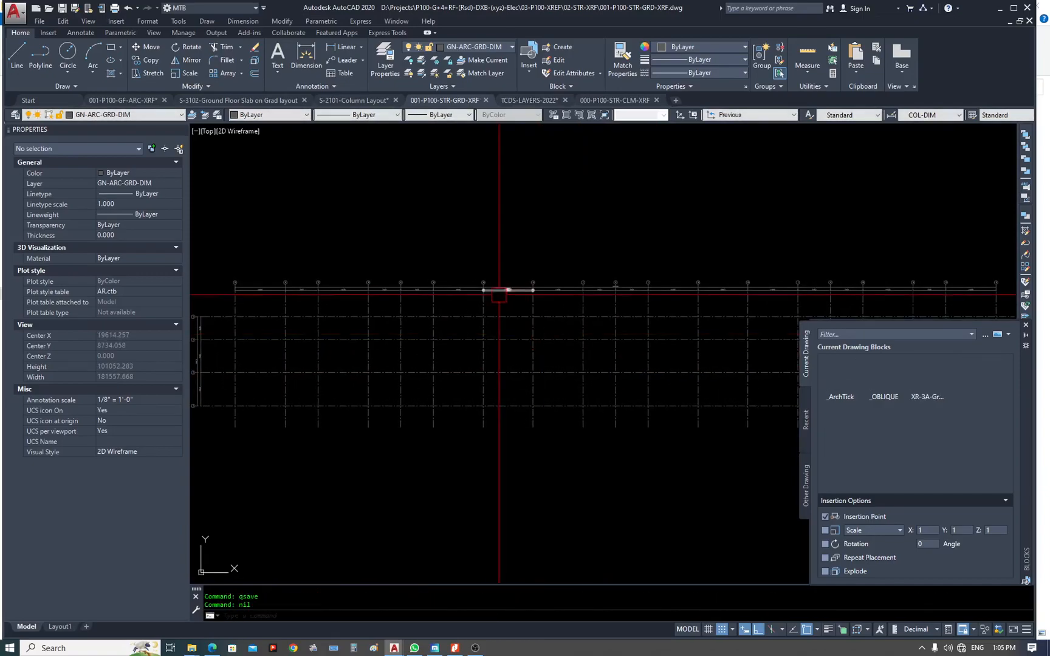
Draw a vertical reference line downwards from the origin 0,0,0 in the grid drawing.
{"action": "scroll", "coordinate": [496, 294], "scroll_direction": "down", "scroll_amount": 3}
{"action": "scroll", "coordinate": [392, 345], "scroll_direction": "up", "scroll_amount": 6}
{"action": "scroll", "coordinate": [369, 344], "scroll_direction": "down", "scroll_amount": 2}
{"action": "type", "text": "L"}
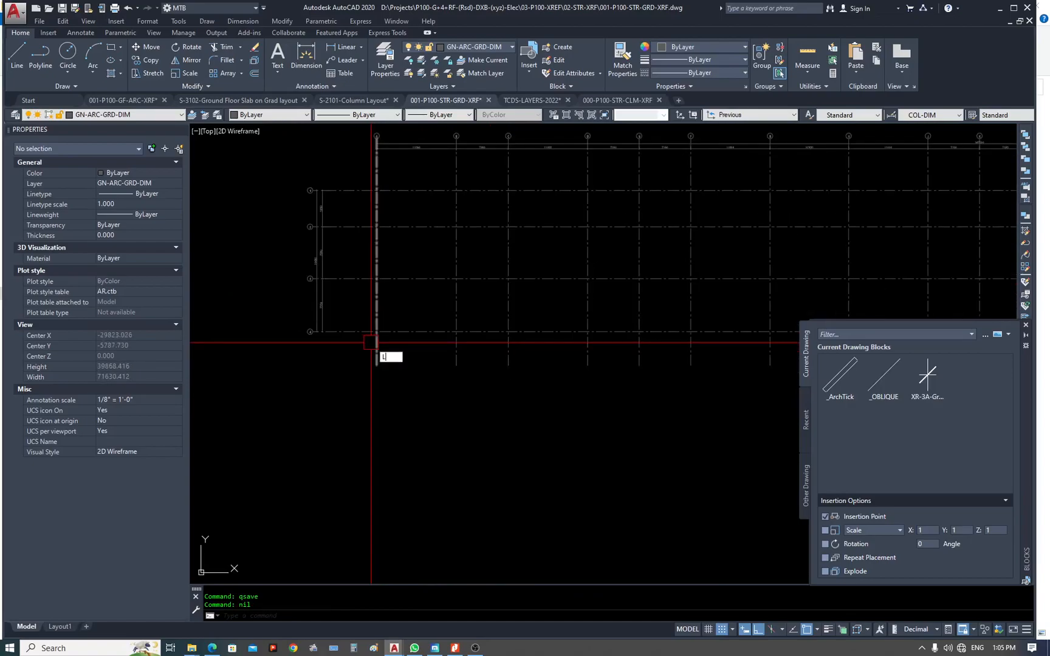
{"action": "scroll", "coordinate": [371, 344], "scroll_direction": "down", "scroll_amount": 5}
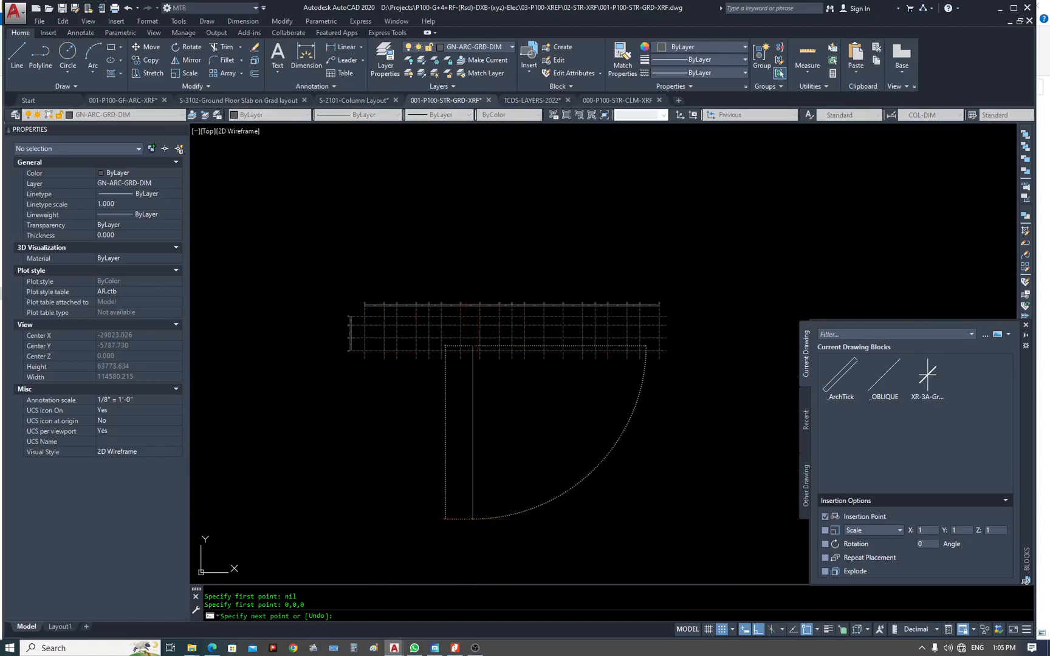
{"action": "left_click", "coordinate": [478, 519]}
{"action": "key", "text": "Escape"}
{"action": "left_click", "coordinate": [521, 409]}
{"action": "left_click", "coordinate": [452, 435]}
{"action": "key", "text": "Escape"}
{"action": "key", "text": "Escape"}
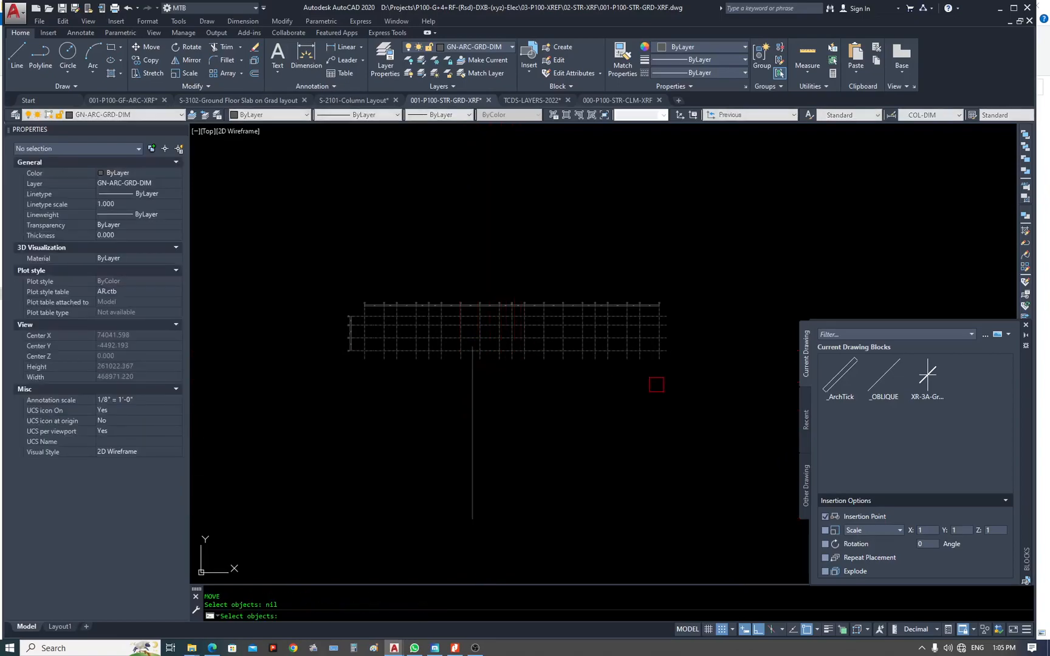
Move the whole grid, excluding the reference line, from the intersection of grid A and the lowest horizontal grid to the line's endpoint at the origin.
{"action": "left_click", "coordinate": [729, 400]}
{"action": "left_click", "coordinate": [294, 173]}
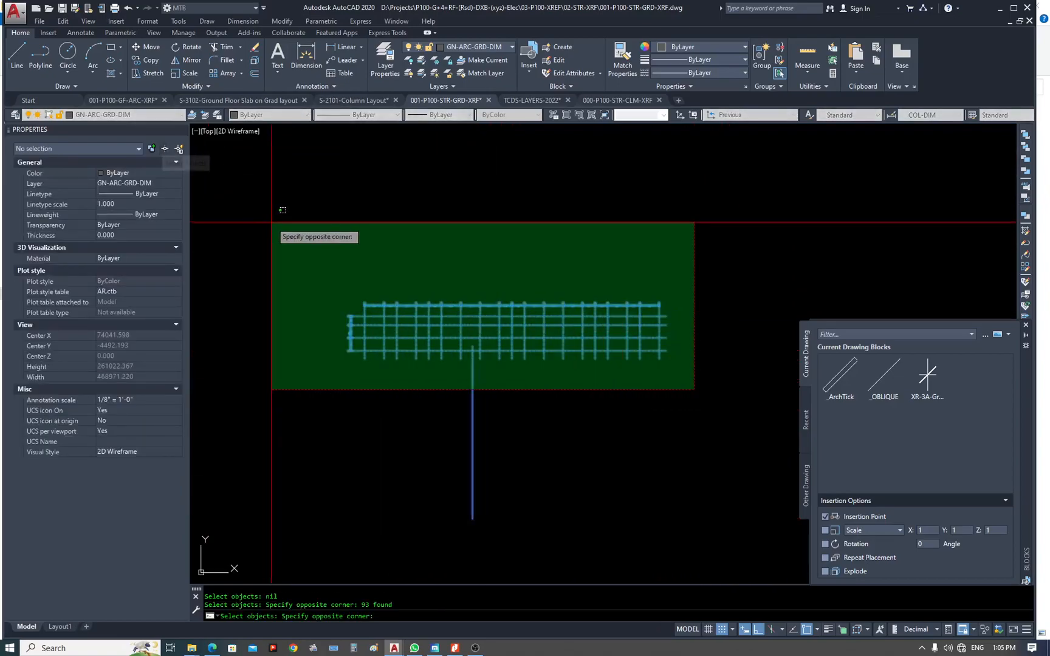
{"action": "left_click", "coordinate": [270, 222]}
{"action": "left_click", "coordinate": [362, 359]}
{"action": "scroll", "coordinate": [360, 353], "scroll_direction": "up", "scroll_amount": 4}
{"action": "key", "text": "Return"}
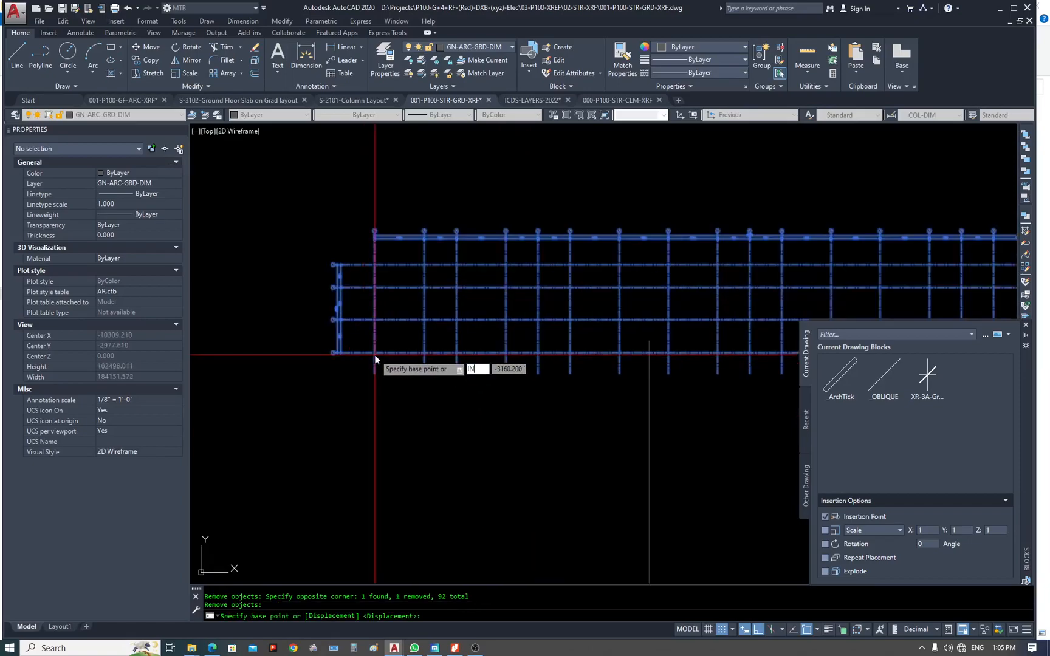
{"action": "left_click", "coordinate": [374, 352]}
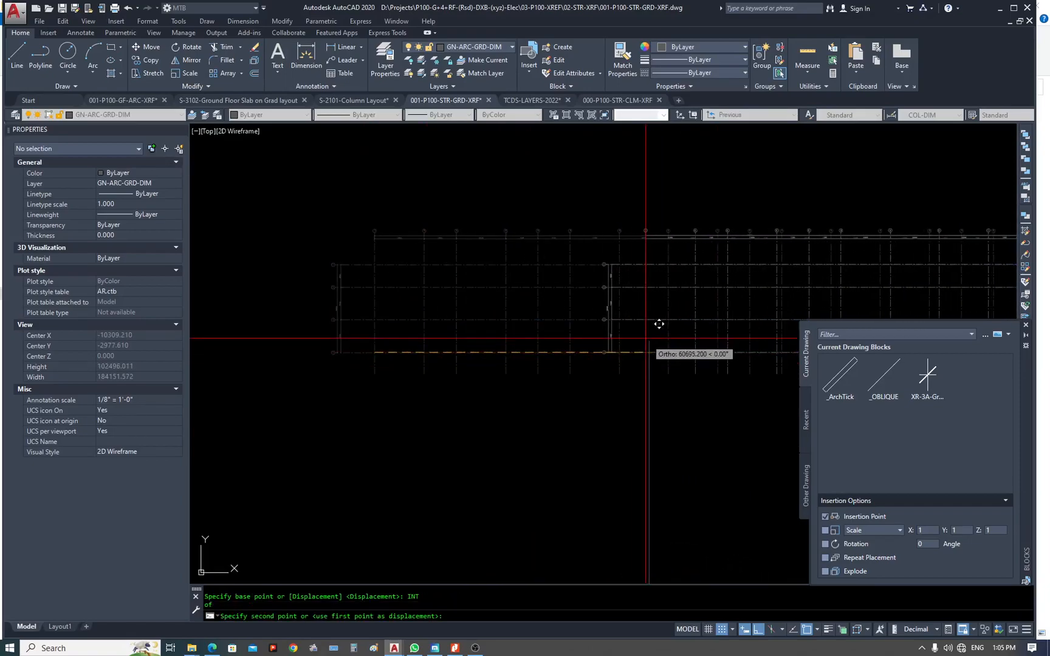
{"action": "key", "text": "Escape"}
{"action": "scroll", "coordinate": [607, 358], "scroll_direction": "down", "scroll_amount": 4}
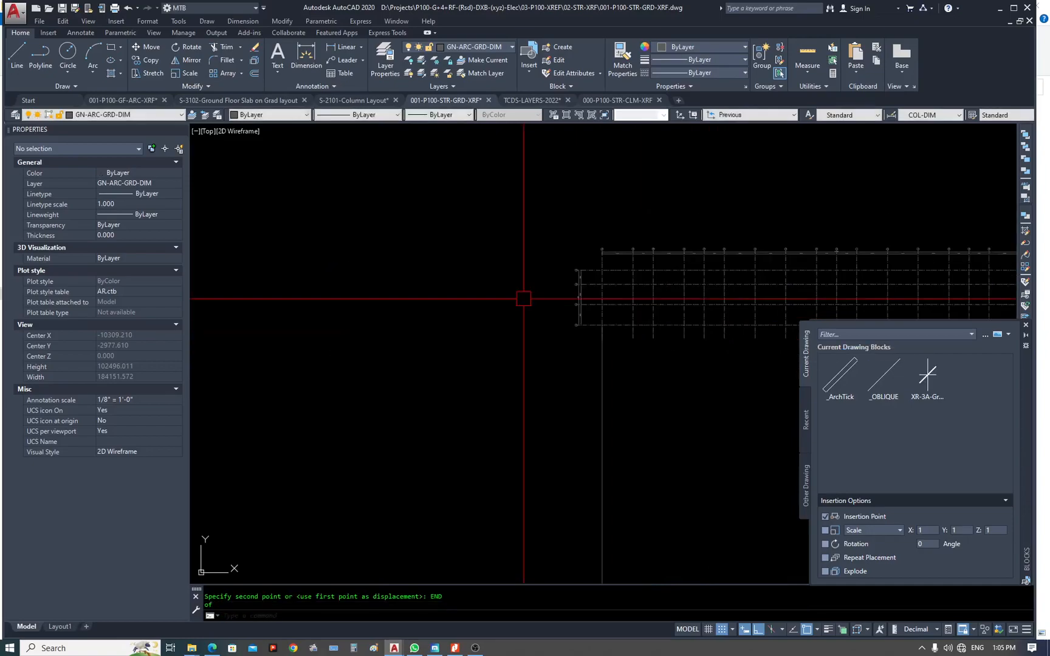
Erase the vertical reference line and zoom to the grid drawing's extents.
{"action": "key", "text": "Return"}
{"action": "left_click", "coordinate": [590, 360]}
{"action": "left_click", "coordinate": [474, 405]}
{"action": "key", "text": "Return"}
{"action": "type", "text": "Z"}
{"action": "key", "text": "Return"}
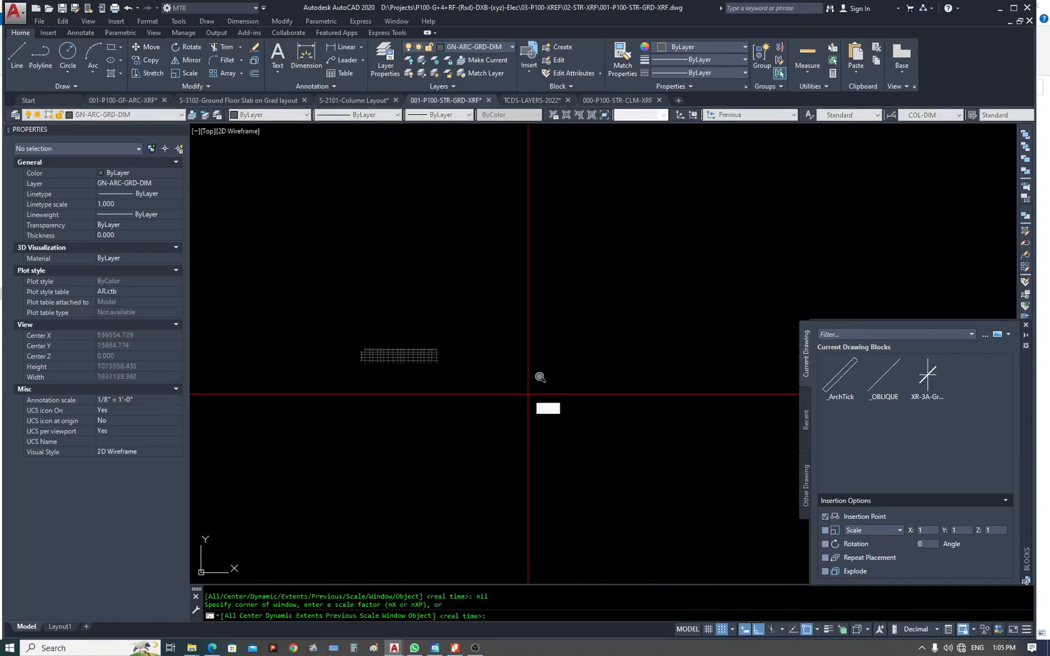
{"action": "type", "text": "E"}
{"action": "key", "text": "Return"}
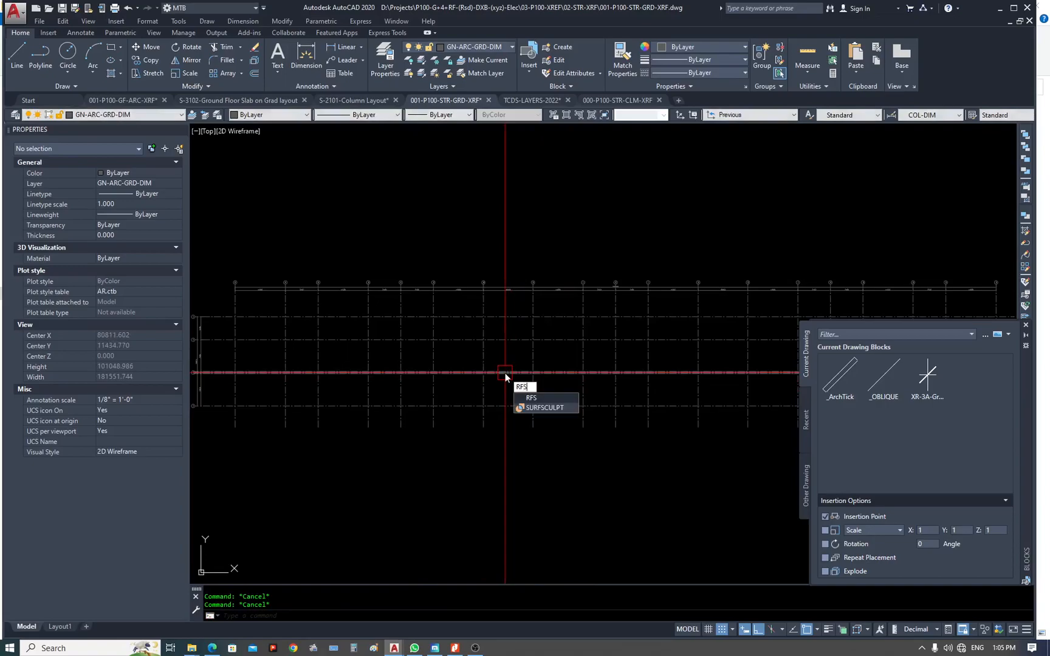
Save and close the structural grid drawing, and switch to 000-P100-STR-CLM-XRF.
{"action": "key", "text": "ctrl+s"}
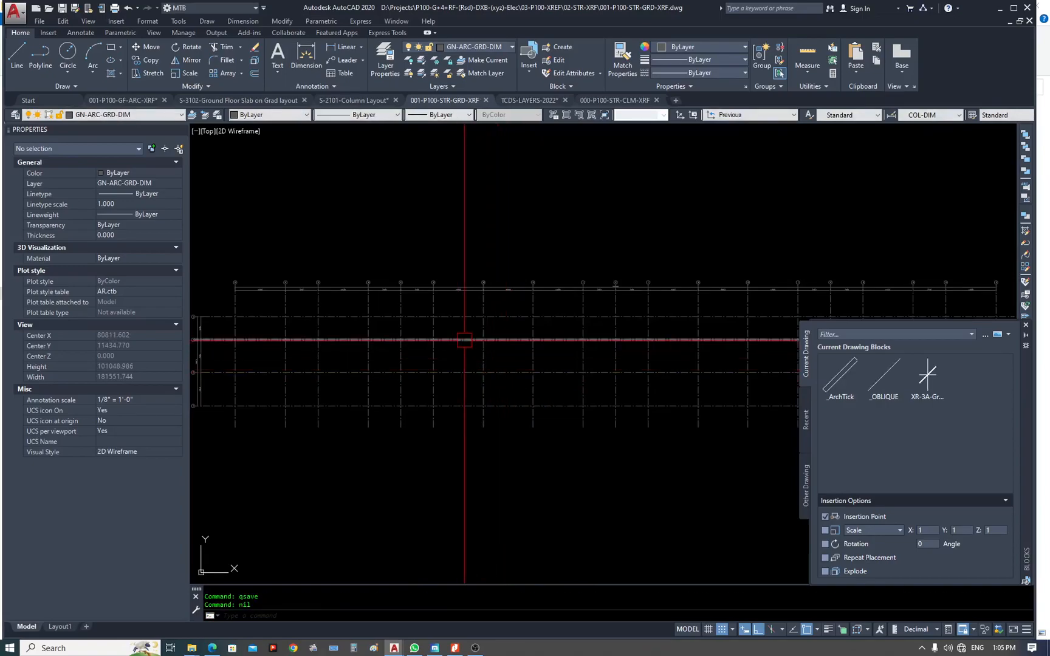
{"action": "type", "text": "E"}
{"action": "key", "text": "Return"}
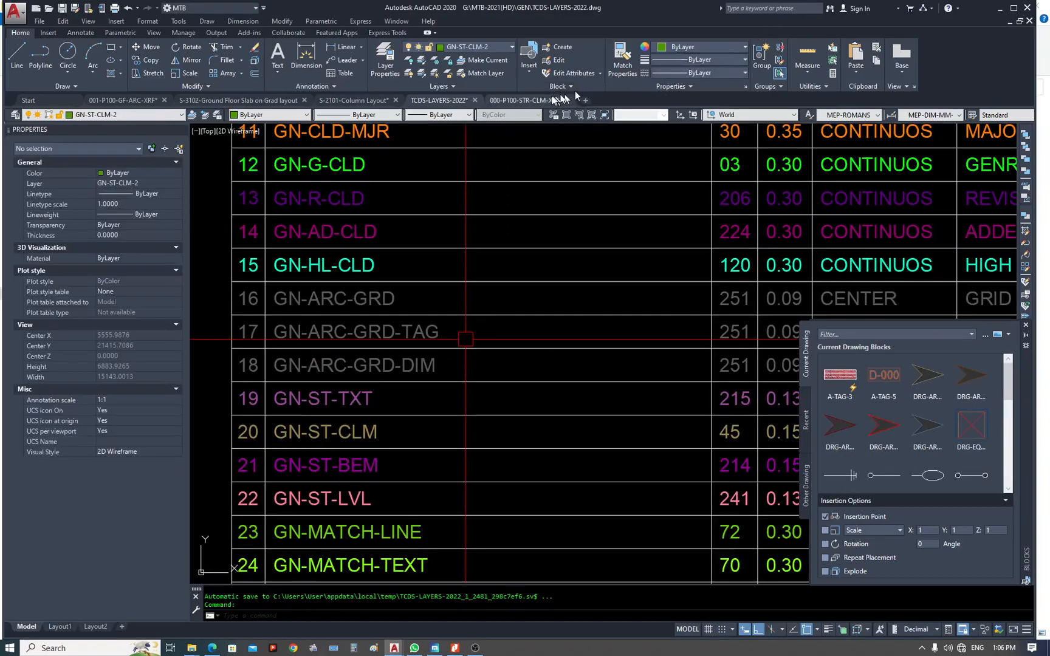
{"action": "left_click", "coordinate": [532, 101]}
Draw a vertical reference line downwards from the origin 0,0,0 in the column drawing.
{"action": "scroll", "coordinate": [465, 250], "scroll_direction": "down", "scroll_amount": 3}
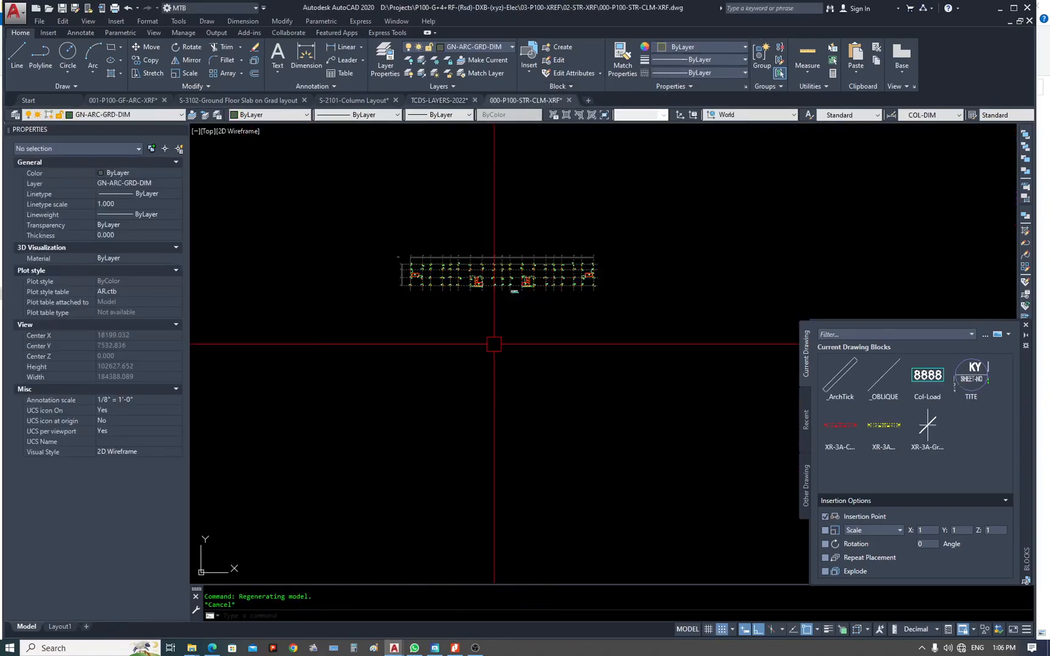
{"action": "type", "text": "0,0,0"}
{"action": "key", "text": "Return"}
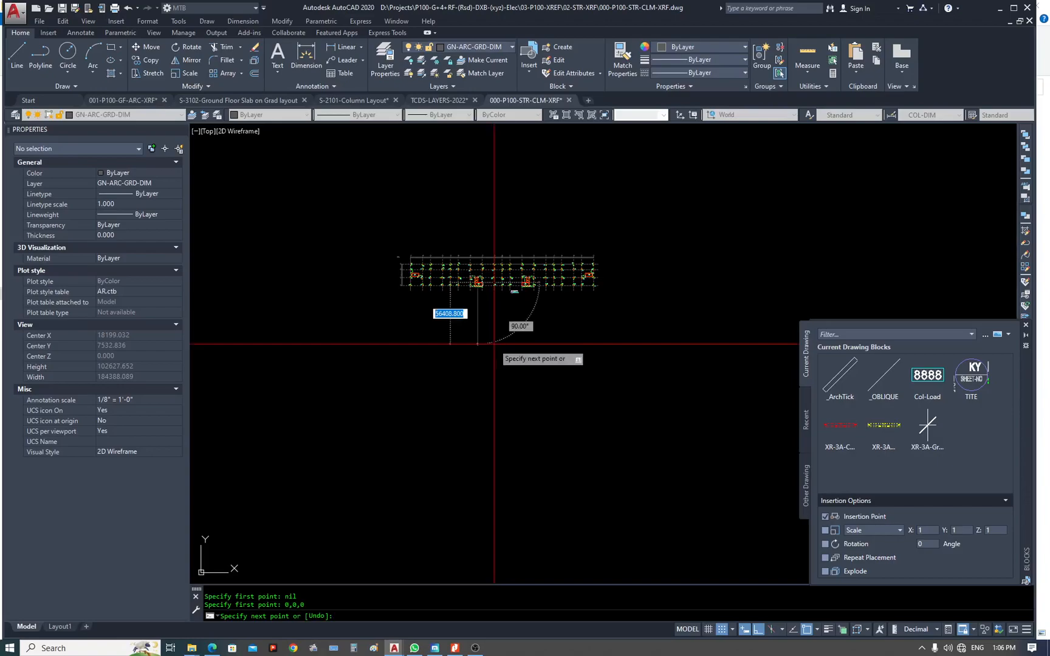
{"action": "left_click", "coordinate": [483, 512]}
{"action": "key", "text": "Escape"}
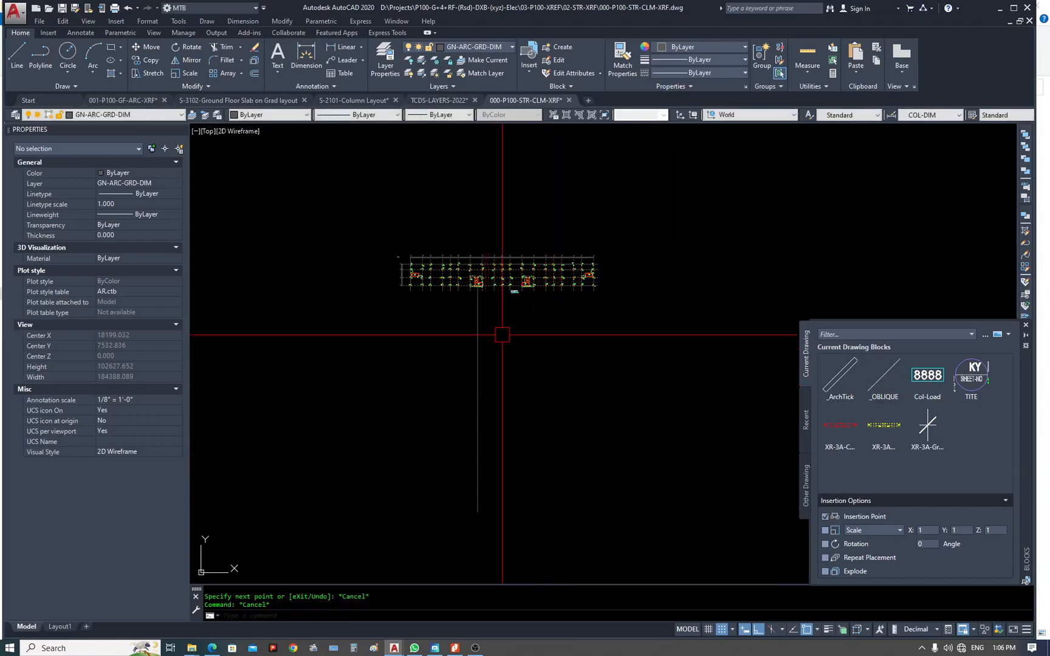
Move the columns and grid, excluding the reference line, from the first vertical and lowest horizontal grid intersection to the line's endpoint at the origin.
{"action": "left_click", "coordinate": [700, 350]}
{"action": "left_click", "coordinate": [376, 210]}
{"action": "left_click", "coordinate": [672, 324]}
{"action": "left_click", "coordinate": [344, 211]}
{"action": "left_click", "coordinate": [385, 392]}
{"action": "scroll", "coordinate": [408, 274], "scroll_direction": "up", "scroll_amount": 12}
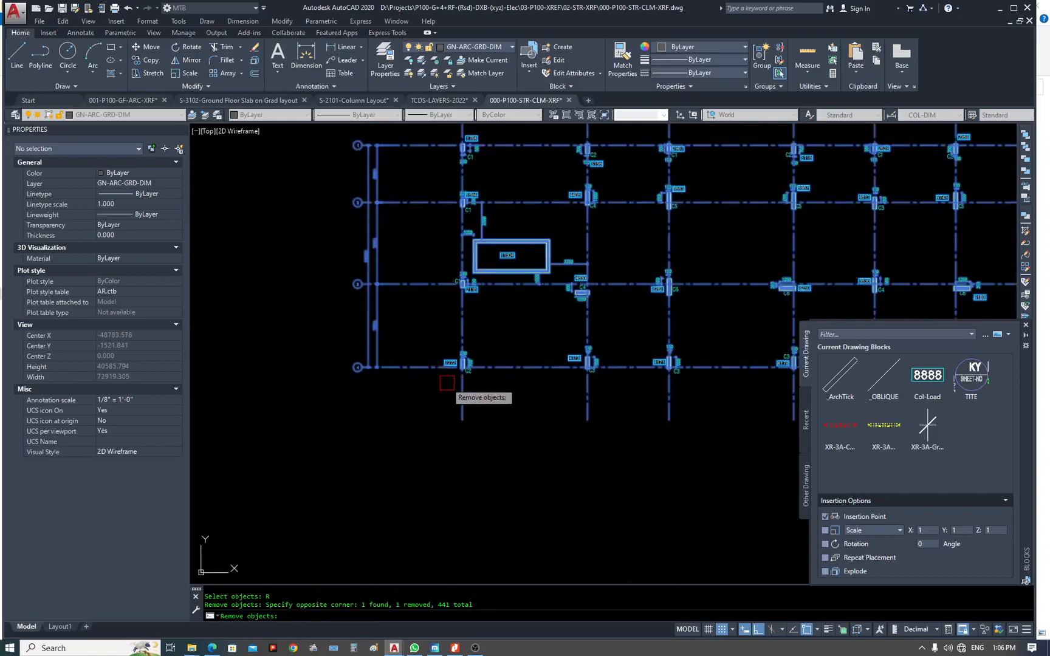
{"action": "scroll", "coordinate": [413, 368], "scroll_direction": "up", "scroll_amount": 3}
{"action": "scroll", "coordinate": [390, 344], "scroll_direction": "down", "scroll_amount": 5}
{"action": "key", "text": "Return"}
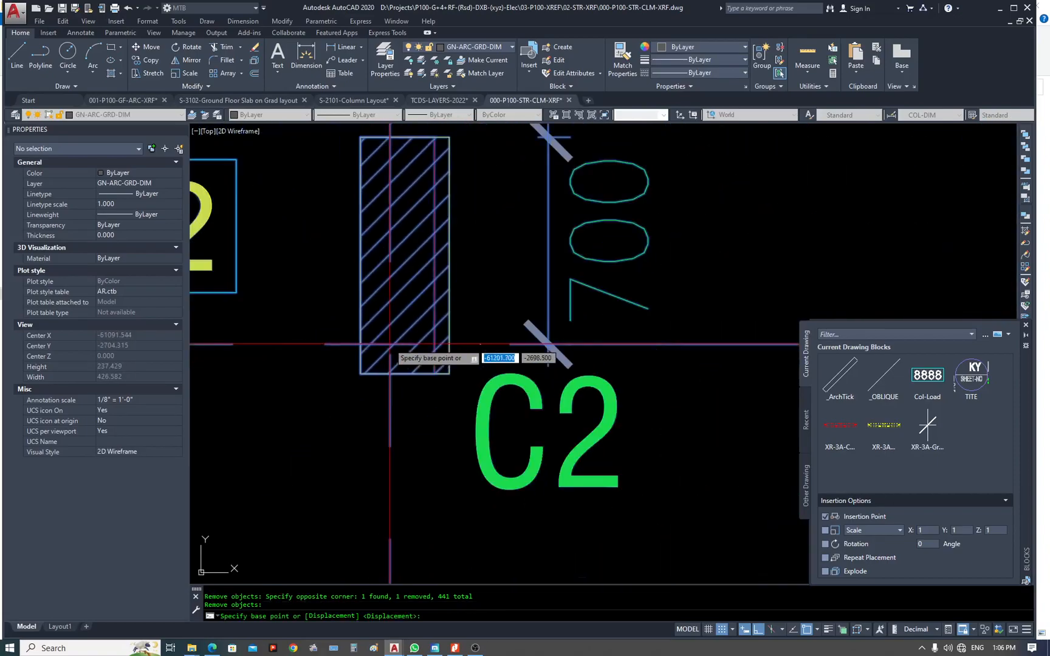
{"action": "type", "text": "INT"}
{"action": "key", "text": "Return"}
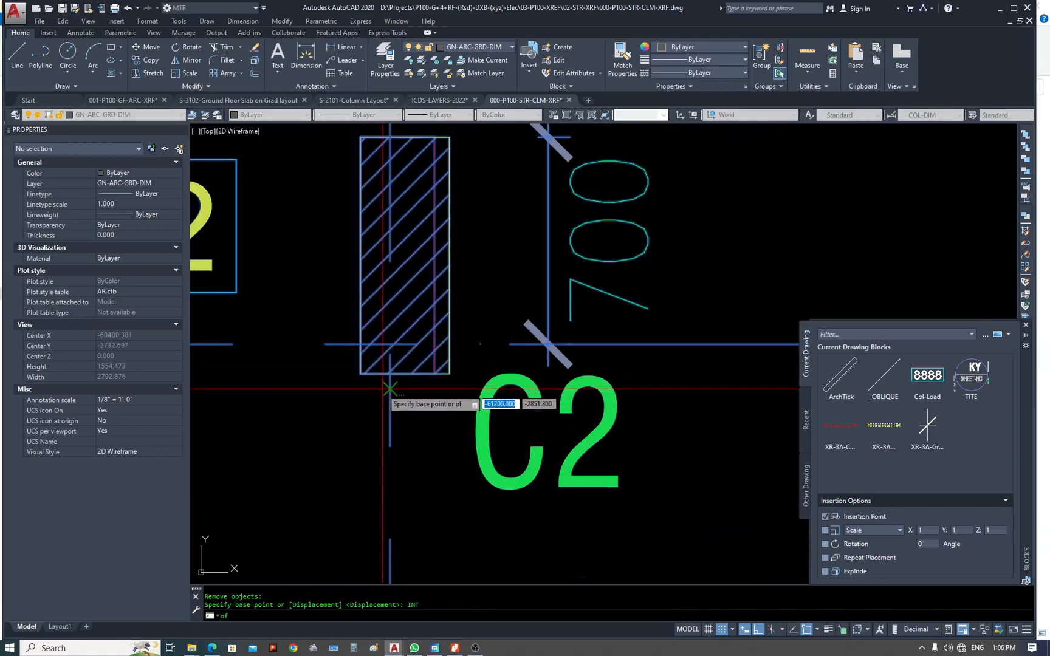
{"action": "left_click", "coordinate": [390, 344]}
{"action": "scroll", "coordinate": [389, 317], "scroll_direction": "down", "scroll_amount": 5}
{"action": "scroll", "coordinate": [353, 341], "scroll_direction": "up", "scroll_amount": 4}
{"action": "scroll", "coordinate": [280, 304], "scroll_direction": "up", "scroll_amount": 5}
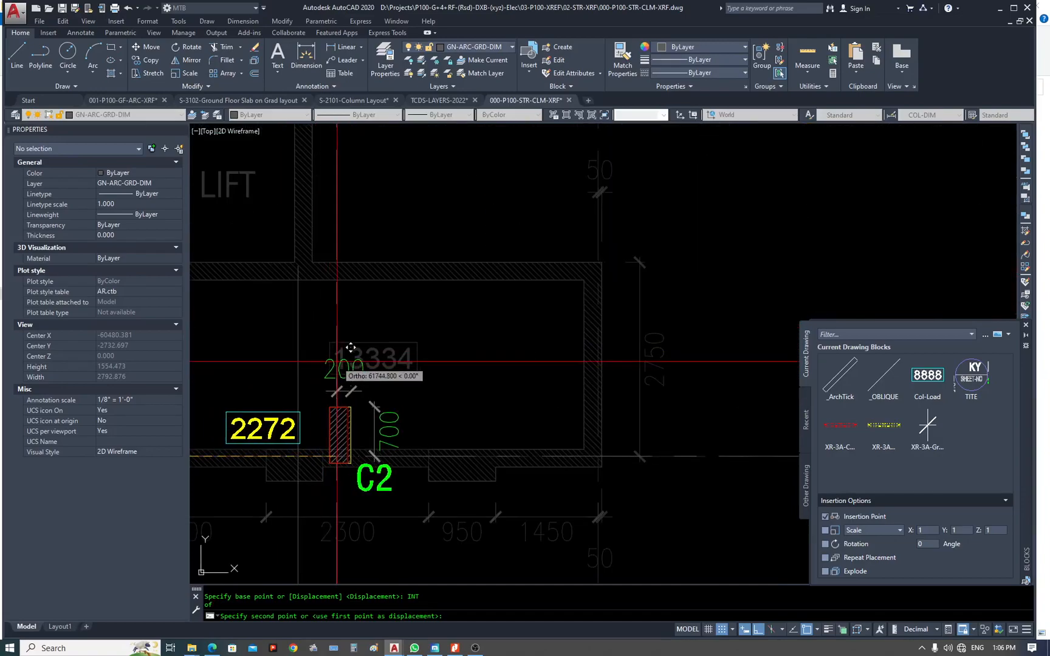
{"action": "key", "text": "Return"}
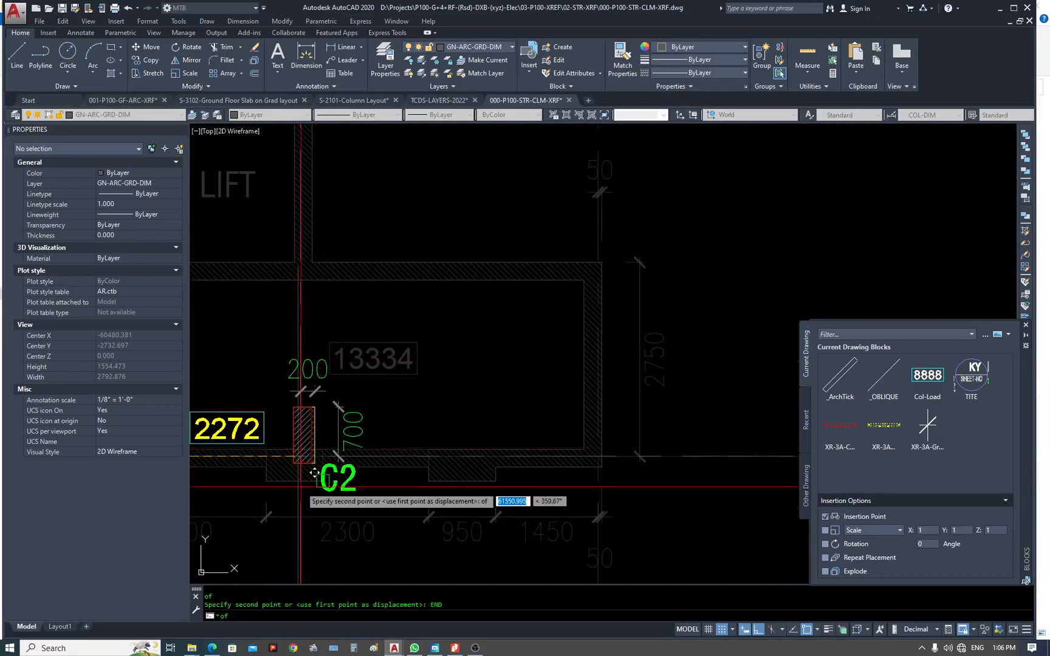
{"action": "left_click", "coordinate": [300, 456]}
{"action": "scroll", "coordinate": [364, 304], "scroll_direction": "down", "scroll_amount": 6}
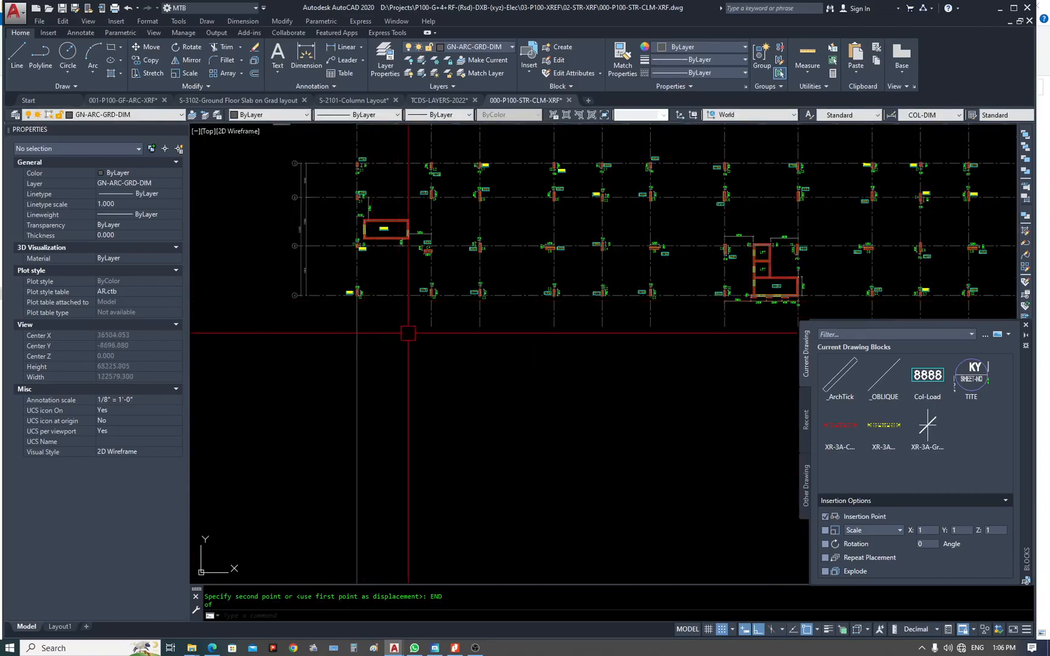
Erase the vertical reference line from the column drawing.
{"action": "type", "text": "e"}
{"action": "key", "text": "Return"}
{"action": "left_click", "coordinate": [405, 374]}
{"action": "left_click", "coordinate": [314, 392]}
{"action": "key", "text": "Return"}
{"action": "scroll", "coordinate": [406, 396], "scroll_direction": "down", "scroll_amount": 6}
{"action": "scroll", "coordinate": [405, 325], "scroll_direction": "up", "scroll_amount": 6}
{"action": "scroll", "coordinate": [344, 343], "scroll_direction": "down", "scroll_amount": 6}
{"action": "scroll", "coordinate": [626, 355], "scroll_direction": "up", "scroll_amount": 2}
Erase the vertical grid lines with their bubbles and the dimensions above the columns.
{"action": "type", "text": "e"}
{"action": "key", "text": "Return"}
{"action": "left_click", "coordinate": [608, 328]}
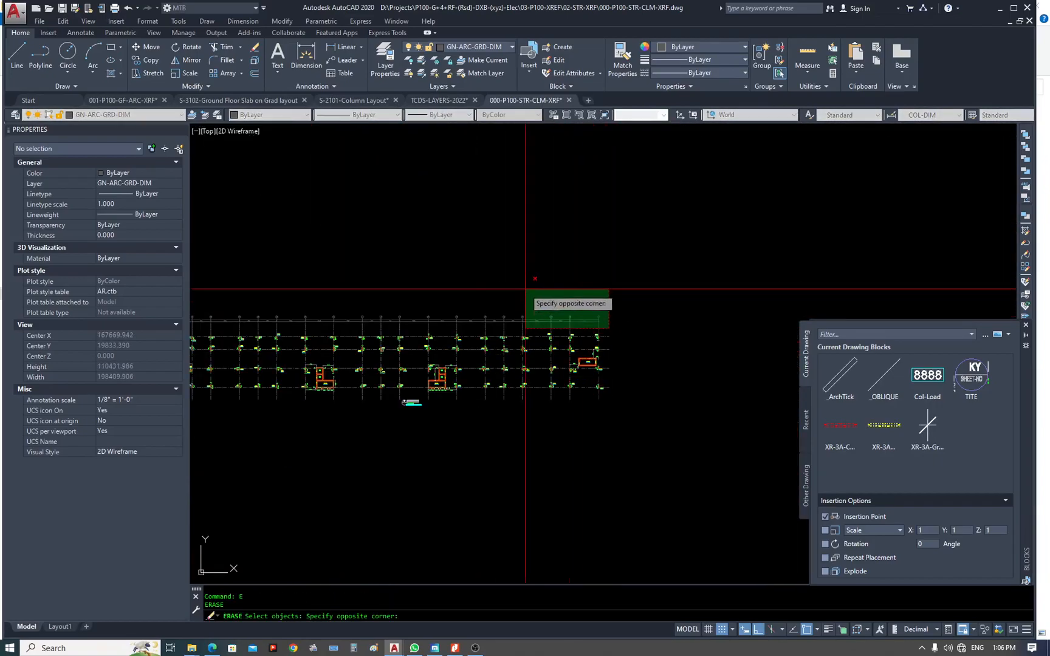
{"action": "scroll", "coordinate": [297, 221], "scroll_direction": "down", "scroll_amount": 5}
{"action": "left_click", "coordinate": [304, 227]}
{"action": "key", "text": "Escape"}
{"action": "scroll", "coordinate": [380, 227], "scroll_direction": "up", "scroll_amount": 6}
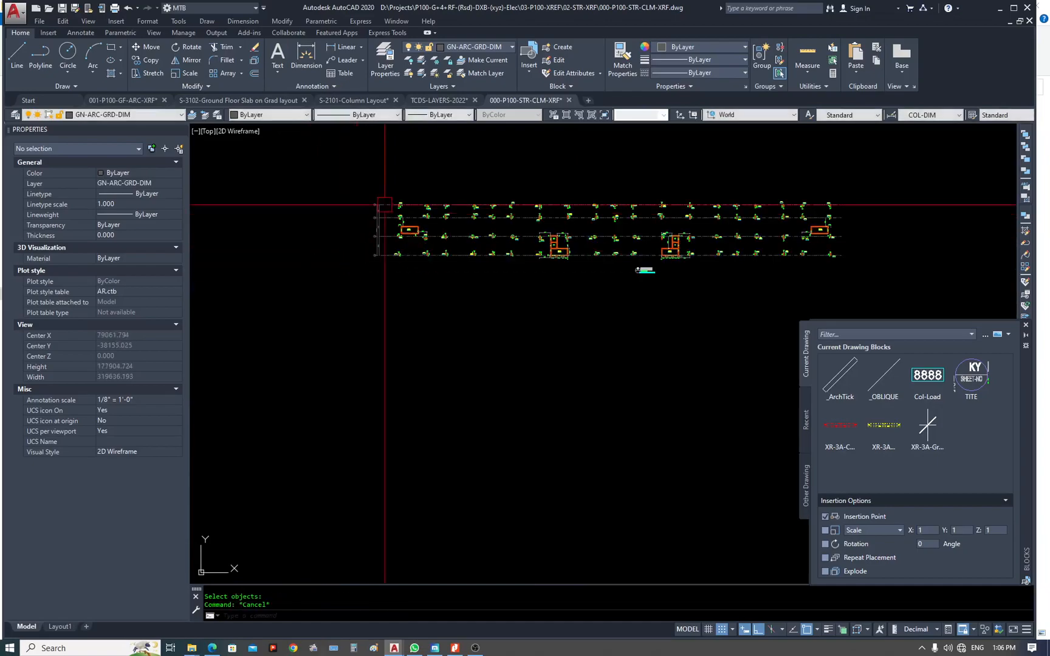
Erase the horizontal grid lines with their bubbles and side dimensions, zoom to the extents and save.
{"action": "type", "text": "e"}
{"action": "key", "text": "Return"}
{"action": "left_click", "coordinate": [380, 204]}
{"action": "left_click", "coordinate": [297, 487]}
{"action": "key", "text": "Return"}
{"action": "scroll", "coordinate": [354, 379], "scroll_direction": "down", "scroll_amount": 6}
{"action": "key", "text": "Escape"}
{"action": "type", "text": "z"}
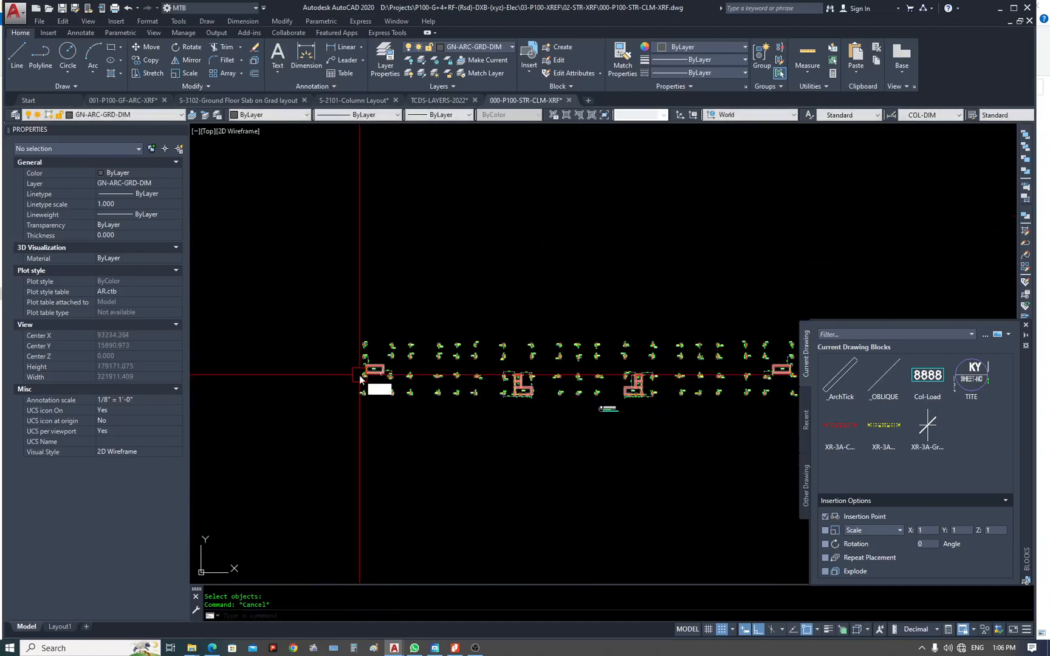
{"action": "scroll", "coordinate": [558, 404], "scroll_direction": "up", "scroll_amount": 2}
{"action": "key", "text": "Escape"}
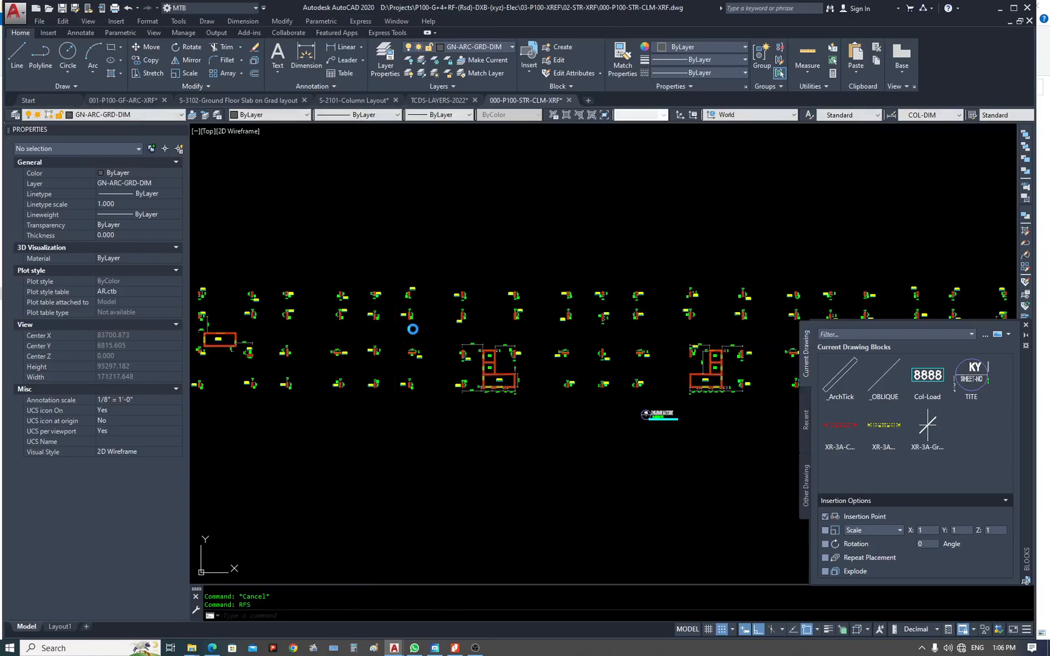
Erase the drawing title below the columns, zoom to the extents and save the column drawing.
{"action": "scroll", "coordinate": [698, 444], "scroll_direction": "up", "scroll_amount": 4}
{"action": "type", "text": "e"}
{"action": "key", "text": "Return"}
{"action": "left_click", "coordinate": [628, 352]}
{"action": "left_click", "coordinate": [528, 415]}
{"action": "key", "text": "Return"}
{"action": "scroll", "coordinate": [537, 356], "scroll_direction": "down", "scroll_amount": 7}
{"action": "key", "text": "Escape"}
{"action": "type", "text": "z"}
{"action": "key", "text": "Return"}
{"action": "type", "text": "e"}
{"action": "key", "text": "Return"}
{"action": "key", "text": "Escape"}
{"action": "type", "text": "rf"}
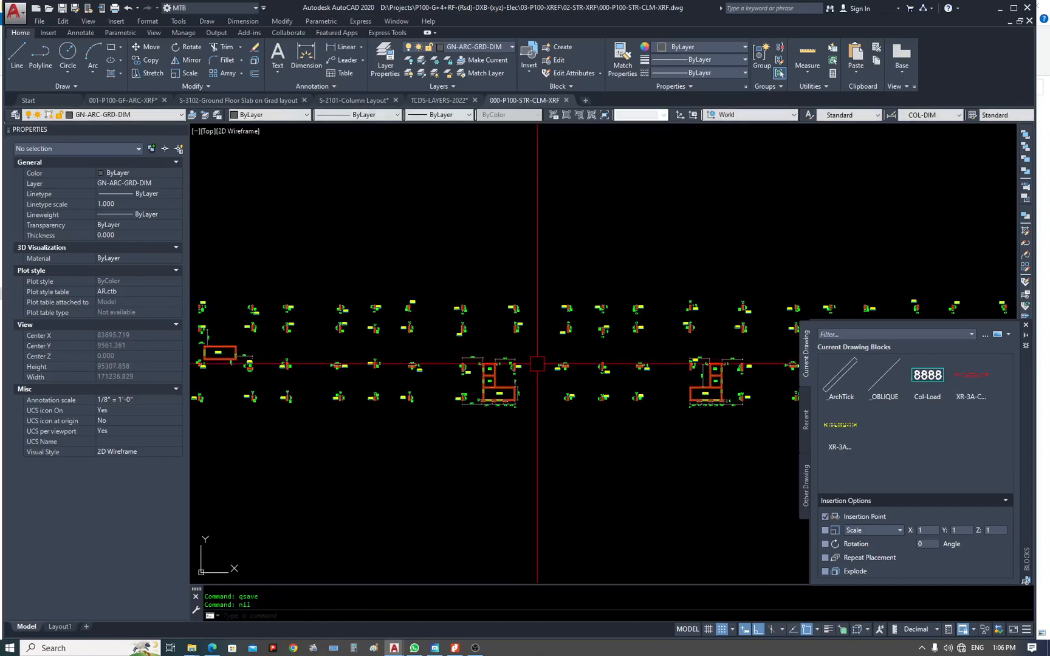
Check the column drawing for purgeable items with PURGE and audit it for errors.
{"action": "type", "text": "pu"}
{"action": "key", "text": "Return"}
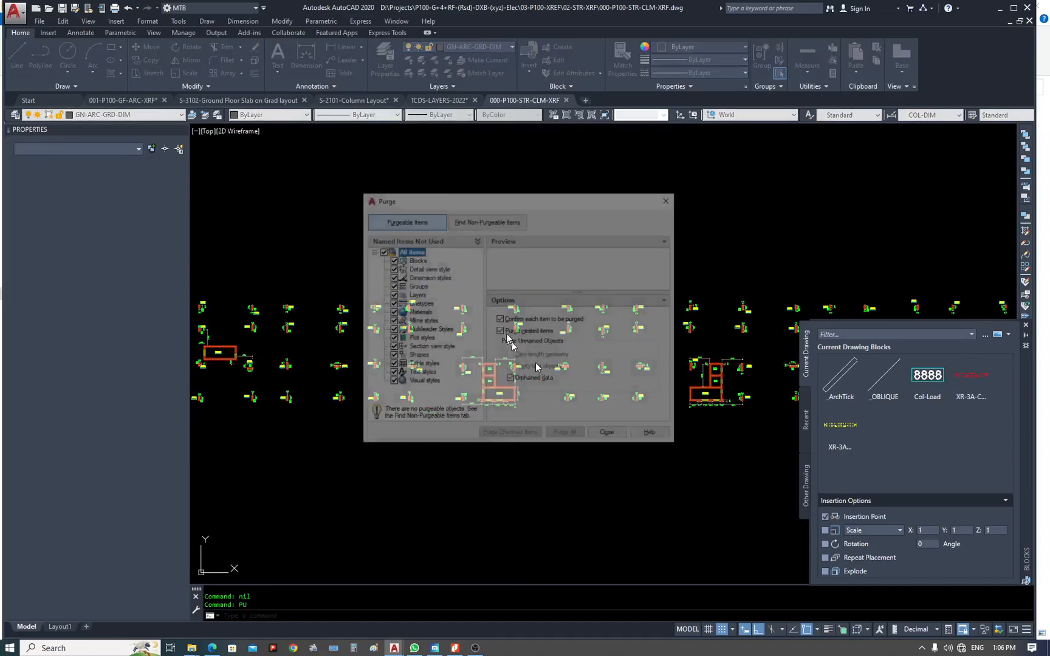
{"action": "key", "text": "Escape"}
{"action": "key", "text": "Escape"}
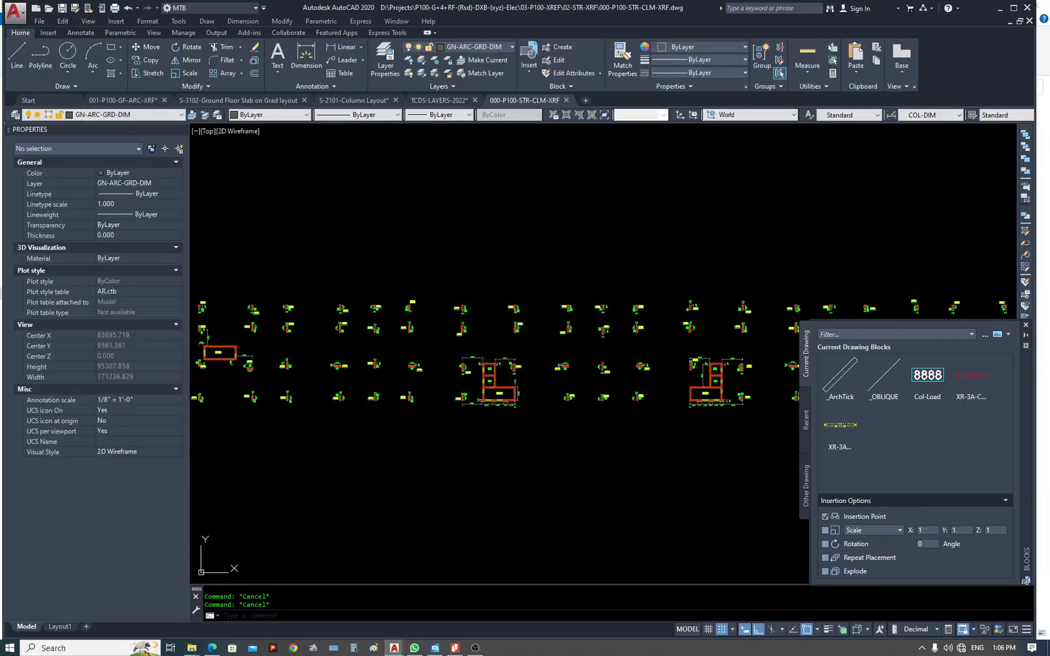
{"action": "key", "text": "Escape"}
{"action": "key", "text": "Return"}
{"action": "scroll", "coordinate": [411, 294], "scroll_direction": "down", "scroll_amount": 2}
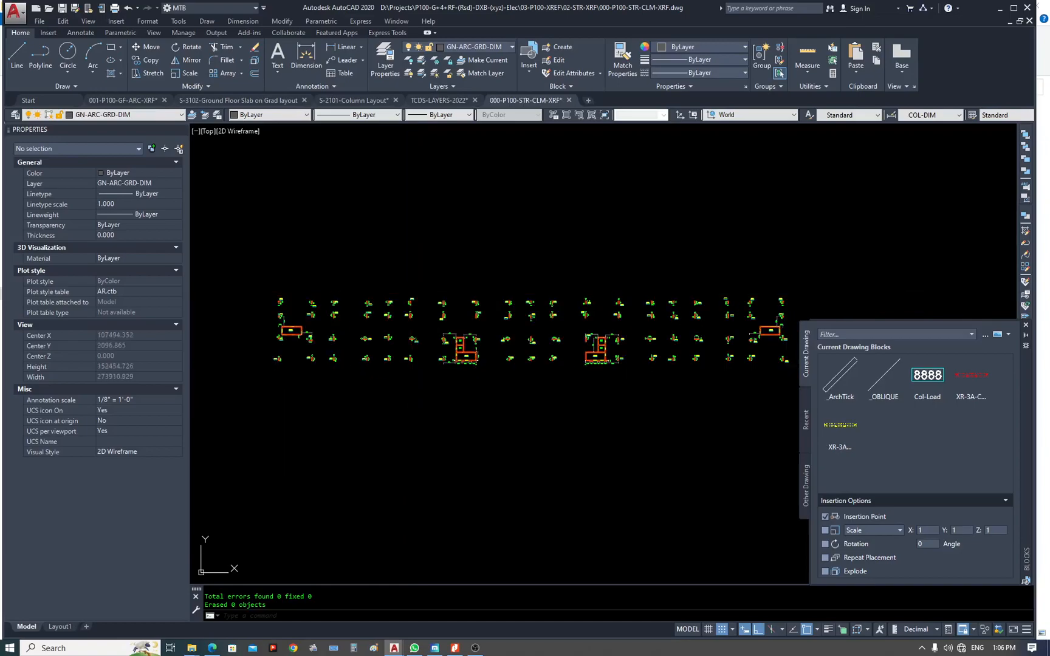
Save the column drawing and erase all similar column dimensions on the COL-DIM layer.
{"action": "key", "text": "ctrl+s"}
{"action": "scroll", "coordinate": [289, 319], "scroll_direction": "up", "scroll_amount": 8}
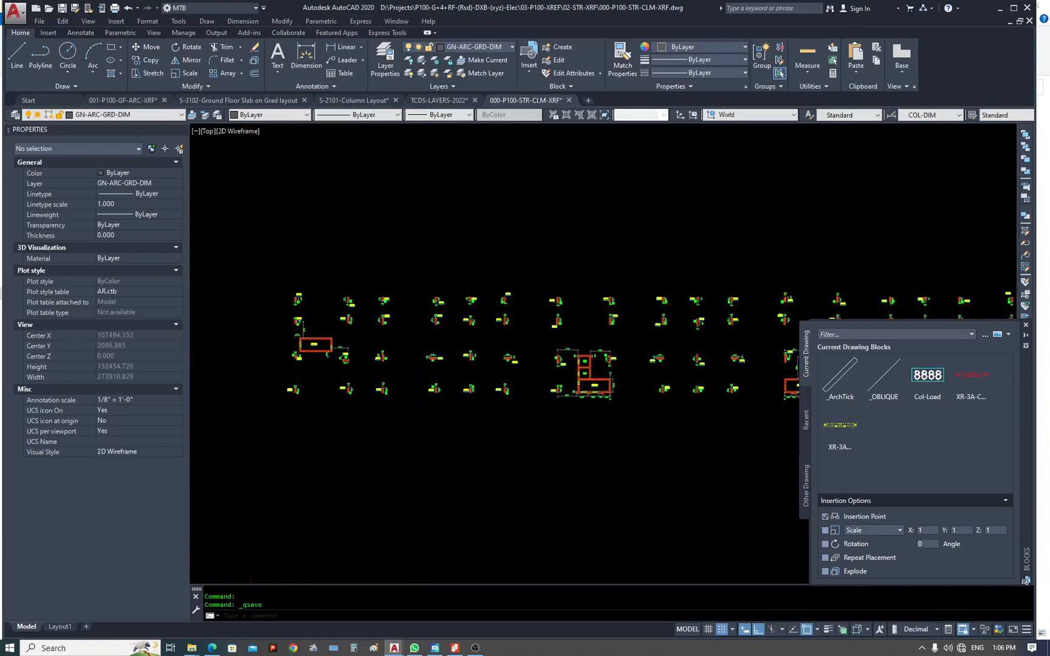
{"action": "left_click", "coordinate": [423, 226]}
{"action": "left_click", "coordinate": [309, 323]}
{"action": "key", "text": "Escape"}
{"action": "scroll", "coordinate": [385, 357], "scroll_direction": "down", "scroll_amount": 5}
{"action": "left_click", "coordinate": [386, 357]}
{"action": "left_click", "coordinate": [375, 354]}
{"action": "right_click", "coordinate": [379, 351]}
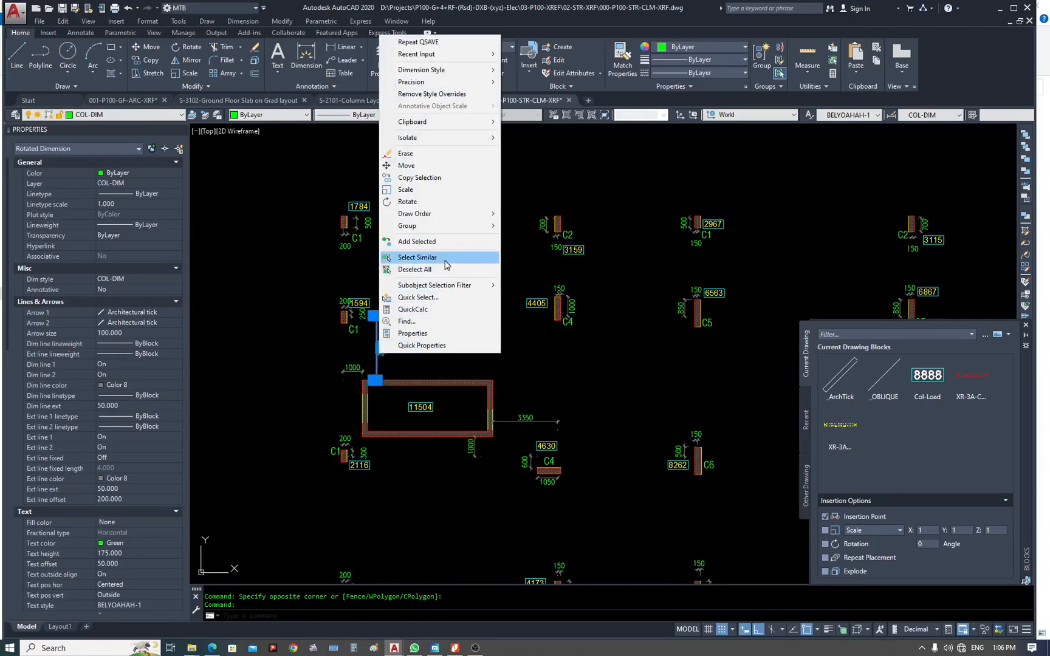
{"action": "left_click", "coordinate": [445, 259]}
{"action": "scroll", "coordinate": [433, 322], "scroll_direction": "down", "scroll_amount": 6}
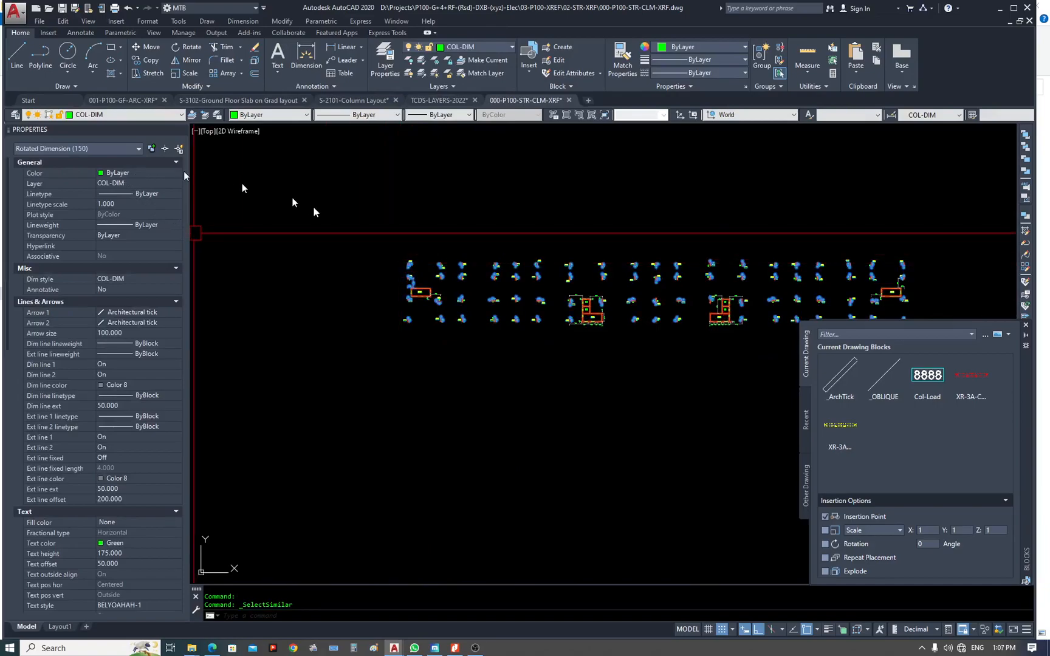
{"action": "key", "text": "Delete"}
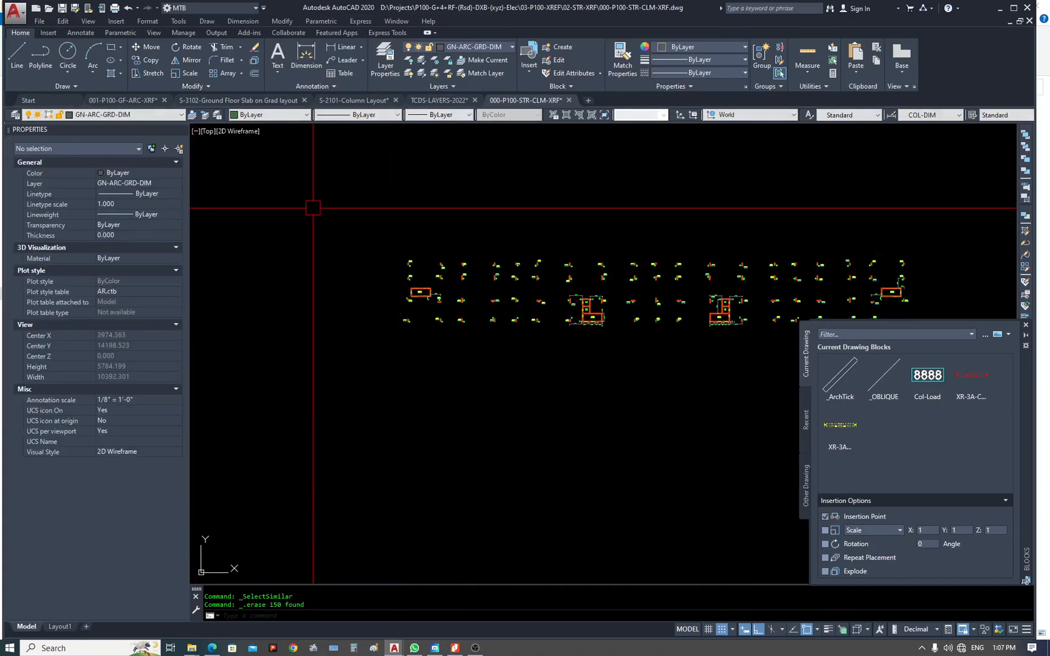
Erase all similar dimensions on the XR-Column layer around the lift cores and wall boxes.
{"action": "scroll", "coordinate": [562, 305], "scroll_direction": "up", "scroll_amount": 8}
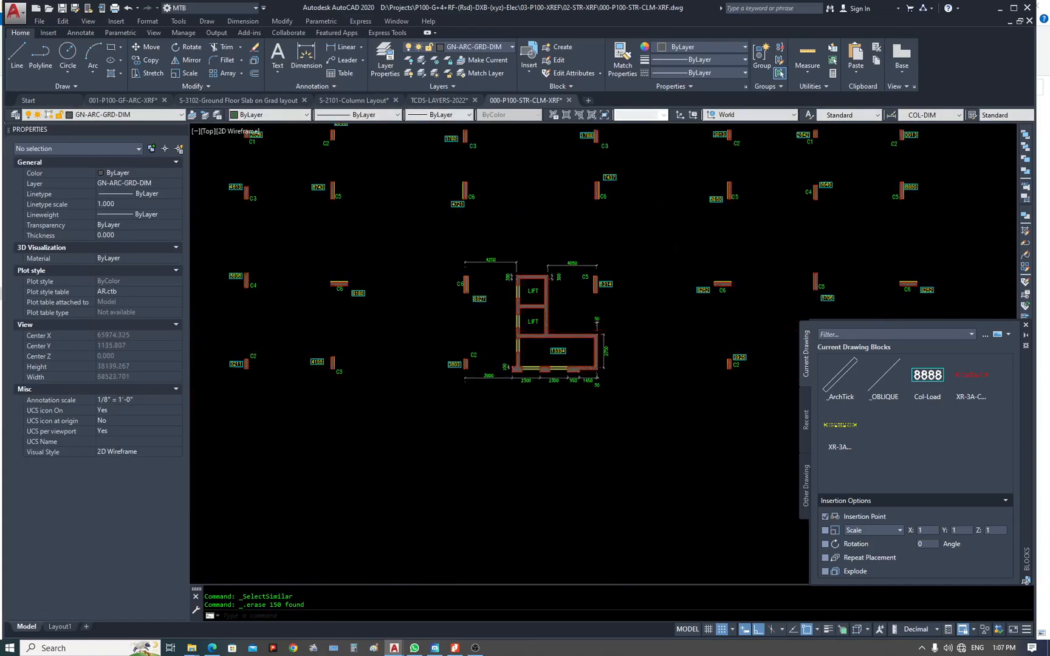
{"action": "left_click", "coordinate": [544, 219]}
{"action": "right_click", "coordinate": [542, 231]}
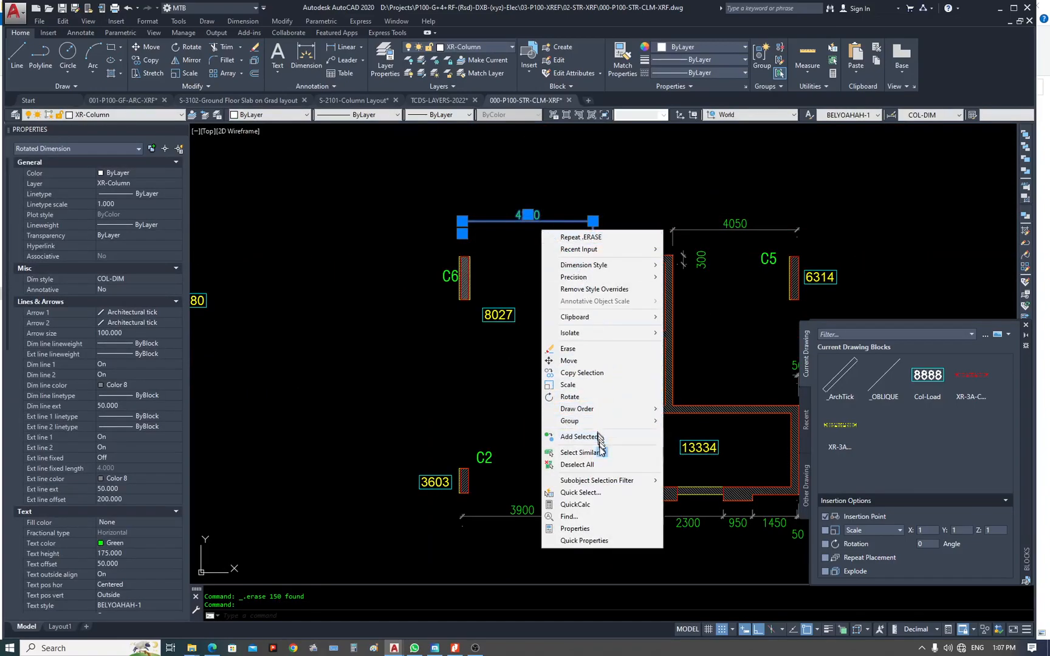
{"action": "left_click", "coordinate": [580, 452]}
{"action": "scroll", "coordinate": [555, 438], "scroll_direction": "down", "scroll_amount": 5}
{"action": "scroll", "coordinate": [462, 292], "scroll_direction": "up", "scroll_amount": 3}
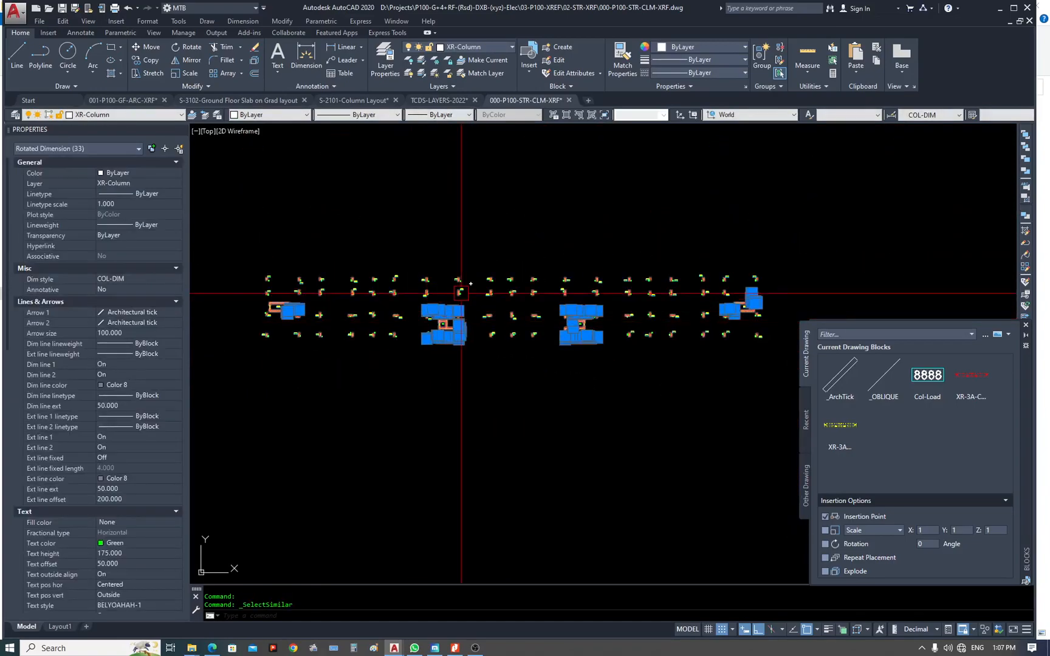
{"action": "key", "text": "Delete"}
{"action": "scroll", "coordinate": [566, 317], "scroll_direction": "up", "scroll_amount": 5}
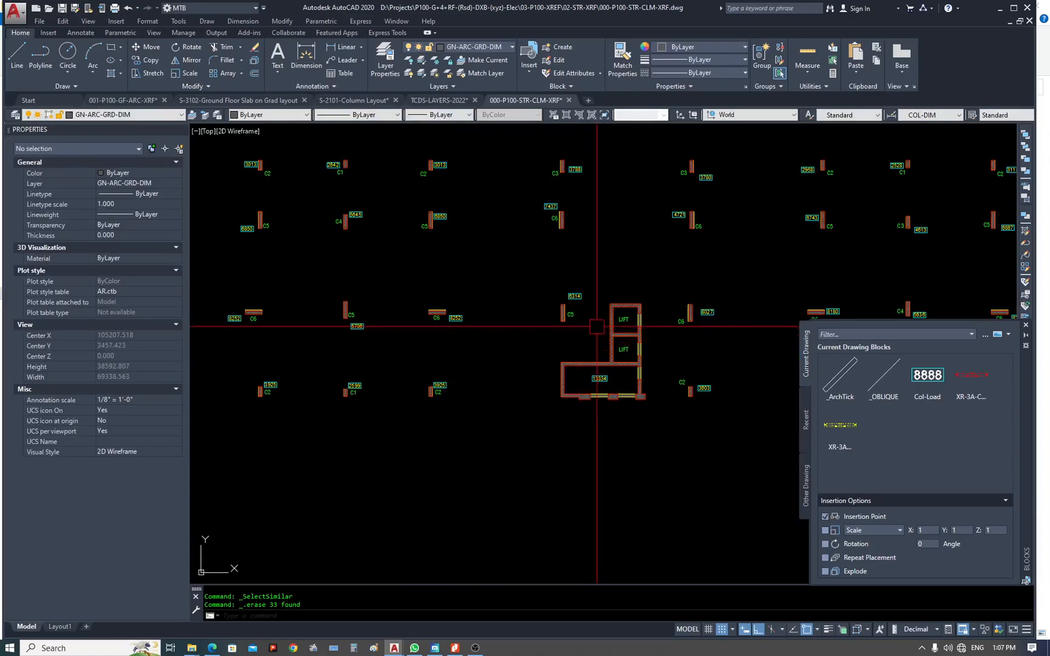
{"action": "scroll", "coordinate": [596, 326], "scroll_direction": "down", "scroll_amount": 3}
Select all similar Col-Load tag blocks on the S-Col-Load layer and move them clear of the columns.
{"action": "scroll", "coordinate": [470, 334], "scroll_direction": "up", "scroll_amount": 7}
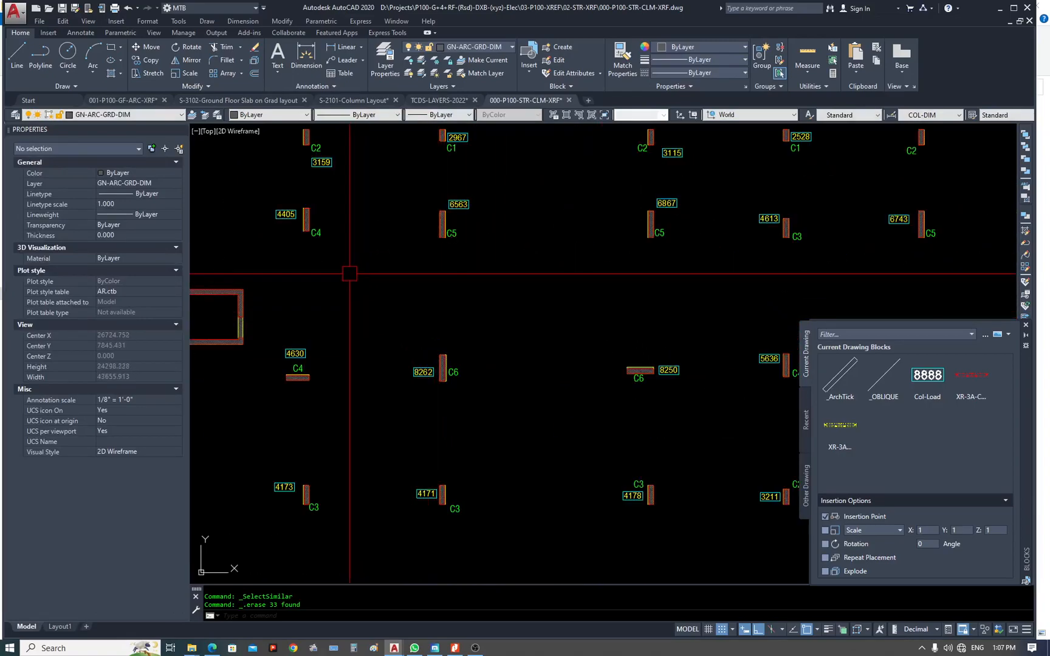
{"action": "scroll", "coordinate": [523, 260], "scroll_direction": "up", "scroll_amount": 6}
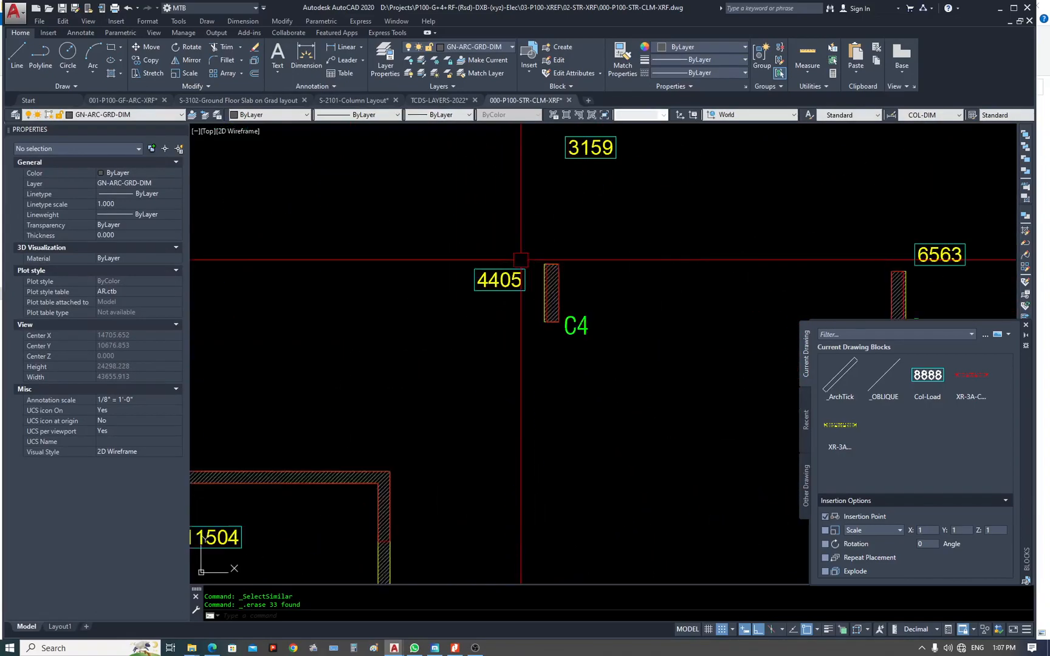
{"action": "left_click", "coordinate": [511, 256]}
{"action": "left_click", "coordinate": [482, 303]}
{"action": "scroll", "coordinate": [489, 297], "scroll_direction": "down", "scroll_amount": 4}
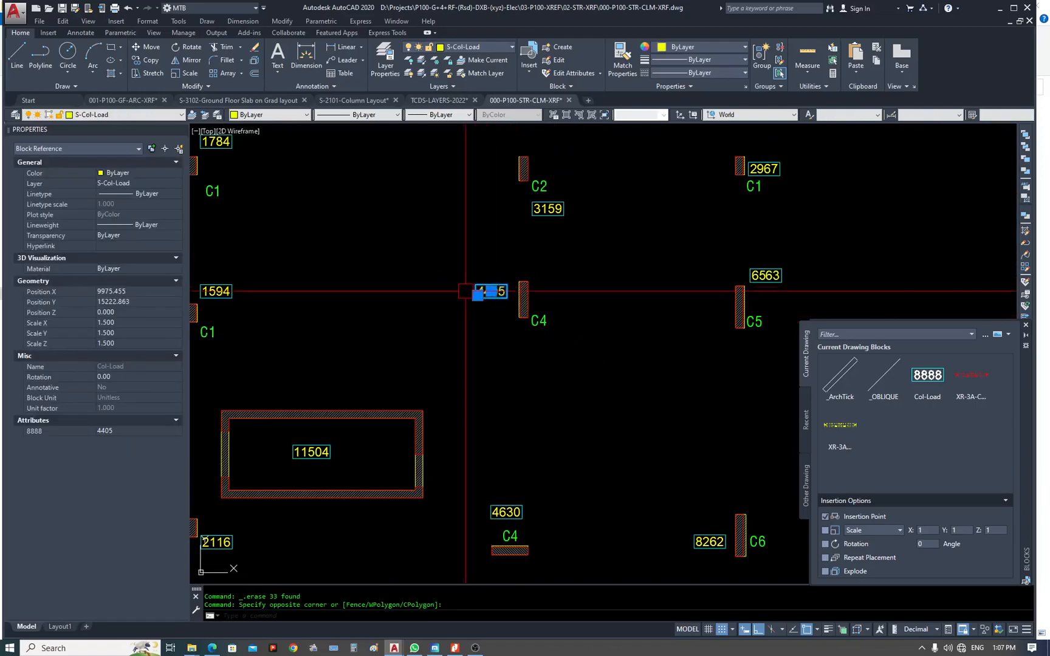
{"action": "scroll", "coordinate": [466, 285], "scroll_direction": "up", "scroll_amount": 2}
{"action": "right_click", "coordinate": [473, 284]}
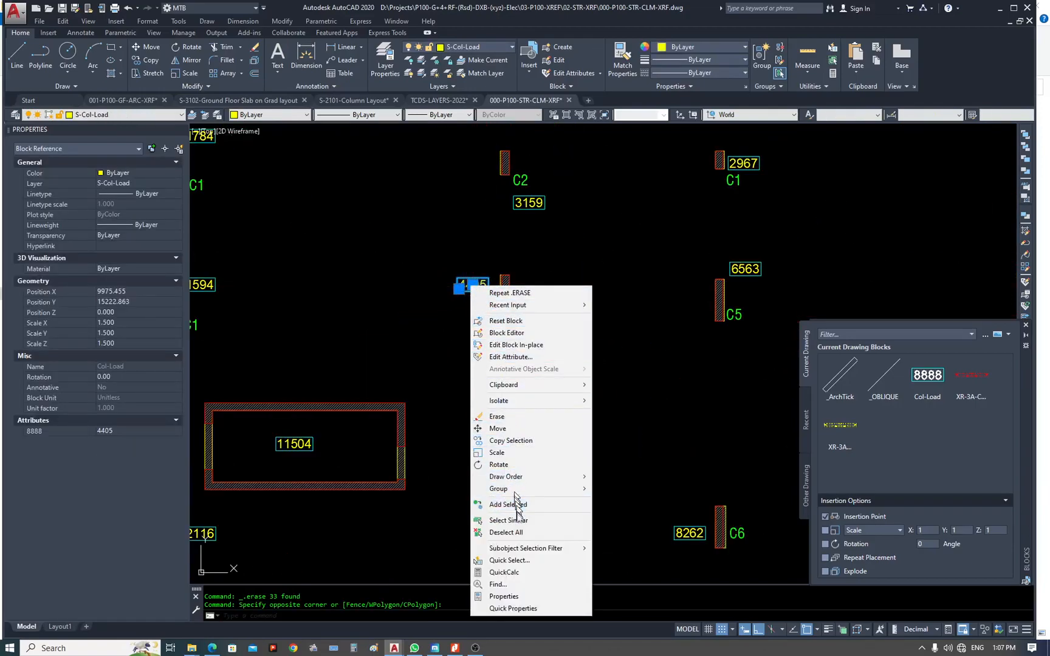
{"action": "left_click", "coordinate": [507, 520]}
{"action": "scroll", "coordinate": [431, 318], "scroll_direction": "down", "scroll_amount": 5}
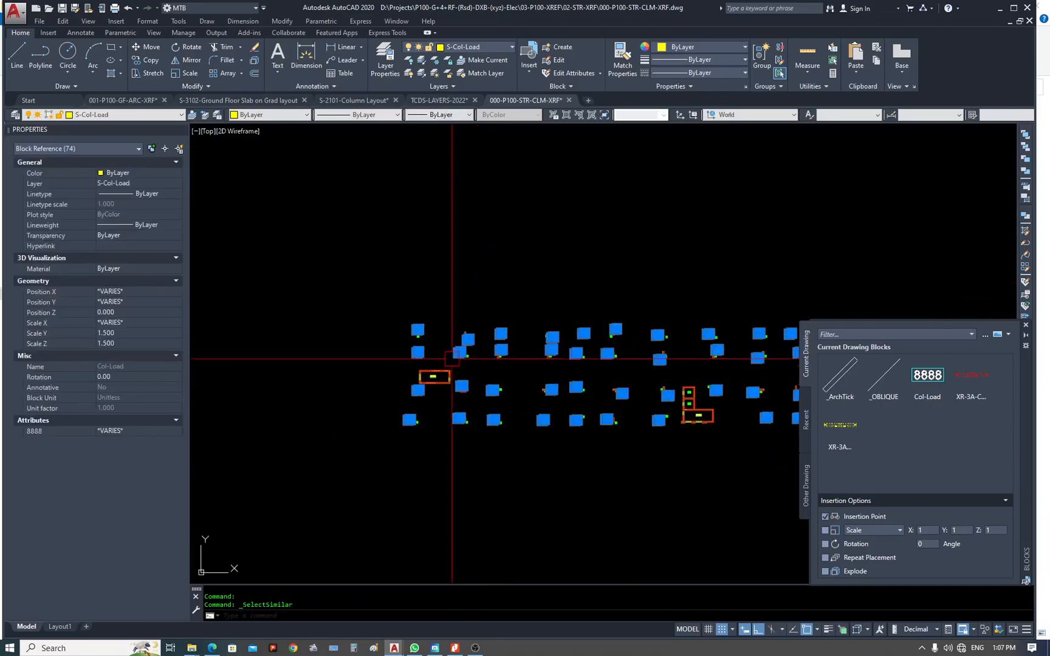
{"action": "type", "text": "m"}
{"action": "key", "text": "space"}
{"action": "left_click", "coordinate": [557, 337]}
{"action": "left_click", "coordinate": [562, 390]}
Erase the whole group of load tag blocks that was moved away from the columns.
{"action": "scroll", "coordinate": [480, 382], "scroll_direction": "up", "scroll_amount": 6}
{"action": "scroll", "coordinate": [506, 443], "scroll_direction": "up", "scroll_amount": 4}
{"action": "scroll", "coordinate": [363, 323], "scroll_direction": "down", "scroll_amount": 8}
{"action": "type", "text": "e"}
{"action": "key", "text": "space"}
{"action": "left_click", "coordinate": [313, 284]}
{"action": "left_click", "coordinate": [641, 396]}
{"action": "key", "text": "space"}
{"action": "scroll", "coordinate": [486, 201], "scroll_direction": "up", "scroll_amount": 10}
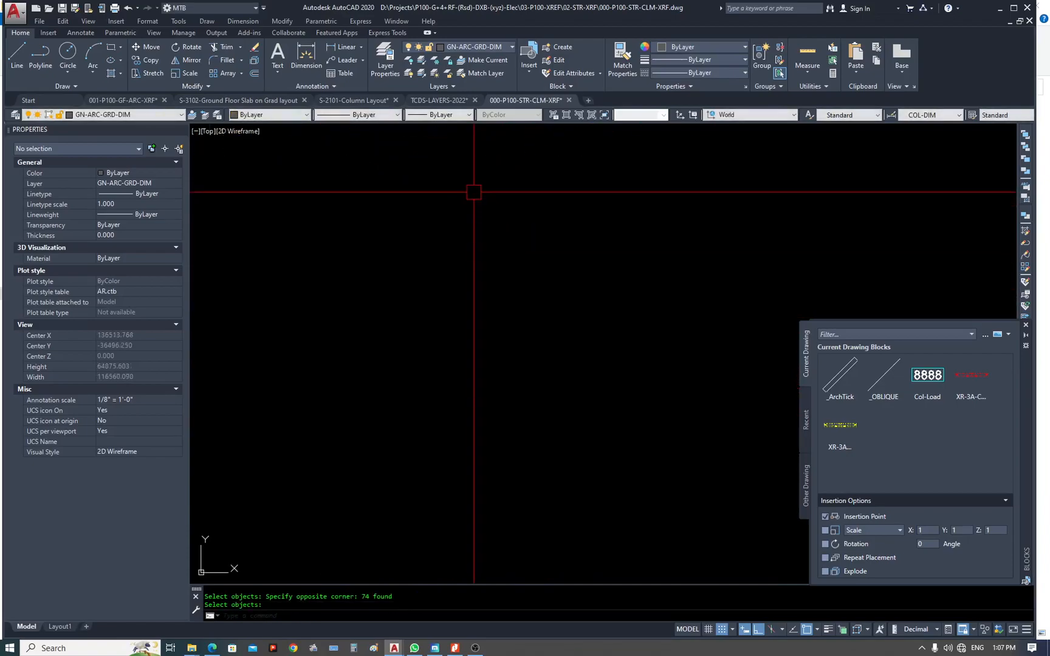
Examine the columns and lift cores for leftover load tags and dimensions.
{"action": "middle_click_drag", "start_coordinate": [489, 238], "coordinate": [456, 369]}
{"action": "scroll", "coordinate": [394, 355], "scroll_direction": "up", "scroll_amount": 2}
{"action": "middle_click_drag", "start_coordinate": [339, 203], "coordinate": [352, 349]}
{"action": "scroll", "coordinate": [341, 319], "scroll_direction": "up", "scroll_amount": 4}
{"action": "scroll", "coordinate": [521, 253], "scroll_direction": "down", "scroll_amount": 6}
{"action": "scroll", "coordinate": [431, 344], "scroll_direction": "down", "scroll_amount": 6}
{"action": "scroll", "coordinate": [394, 316], "scroll_direction": "up", "scroll_amount": 10}
{"action": "scroll", "coordinate": [387, 317], "scroll_direction": "down", "scroll_amount": 6}
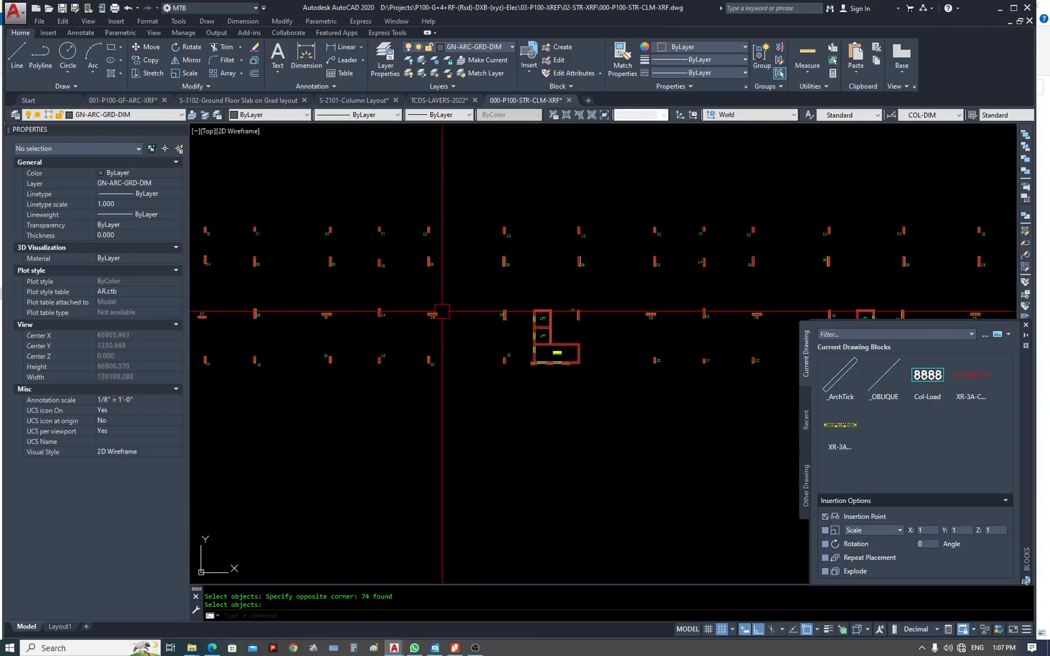
{"action": "scroll", "coordinate": [515, 344], "scroll_direction": "up", "scroll_amount": 3}
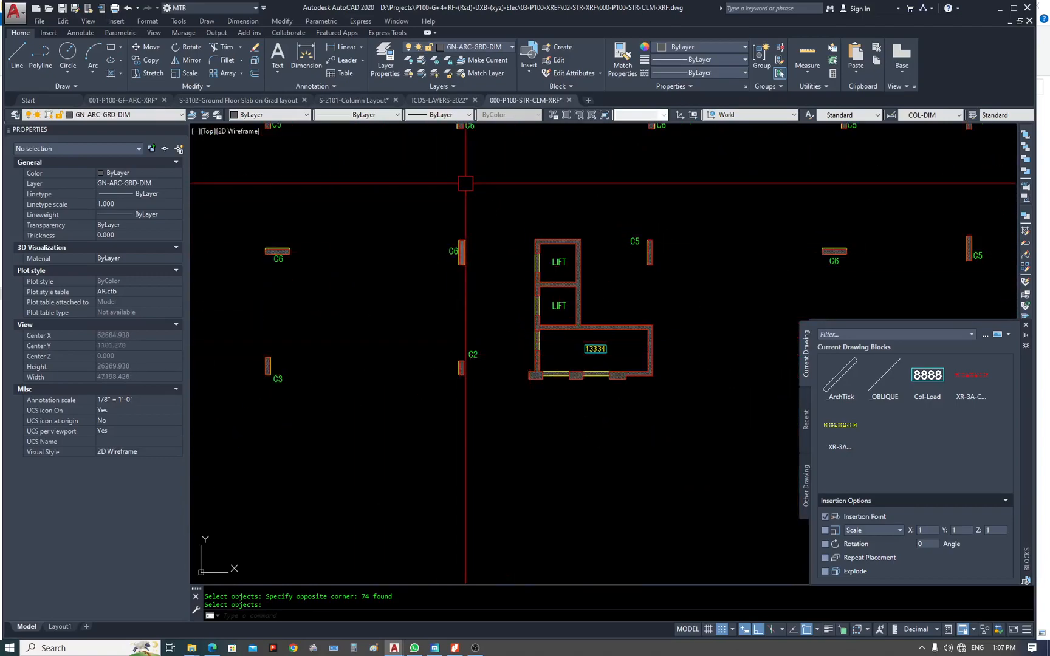
Close the S-2101-Column Layout drawing and bring up the TCDS-LAYERS-2022 layer list.
{"action": "left_click", "coordinate": [426, 104]}
{"action": "left_click", "coordinate": [385, 101]}
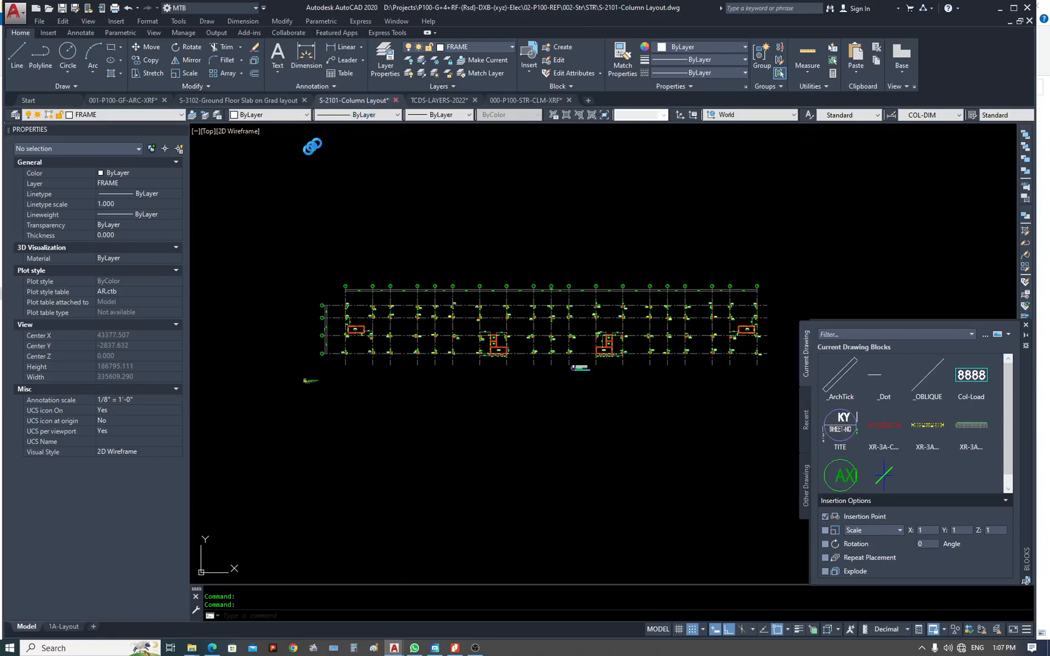
{"action": "left_click", "coordinate": [556, 350]}
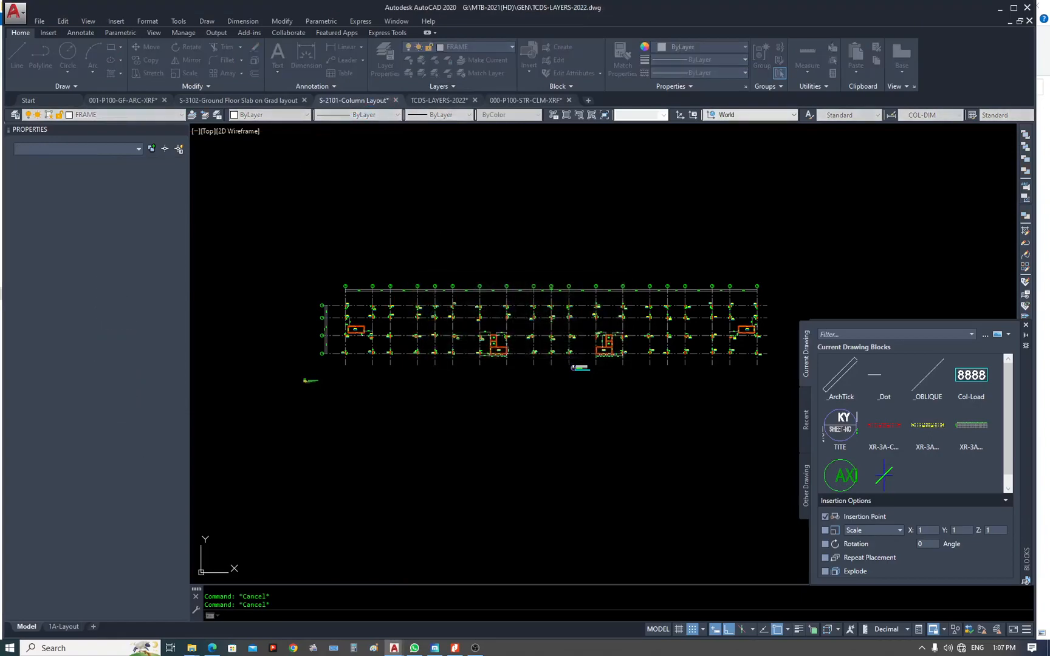
{"action": "left_click", "coordinate": [435, 100]}
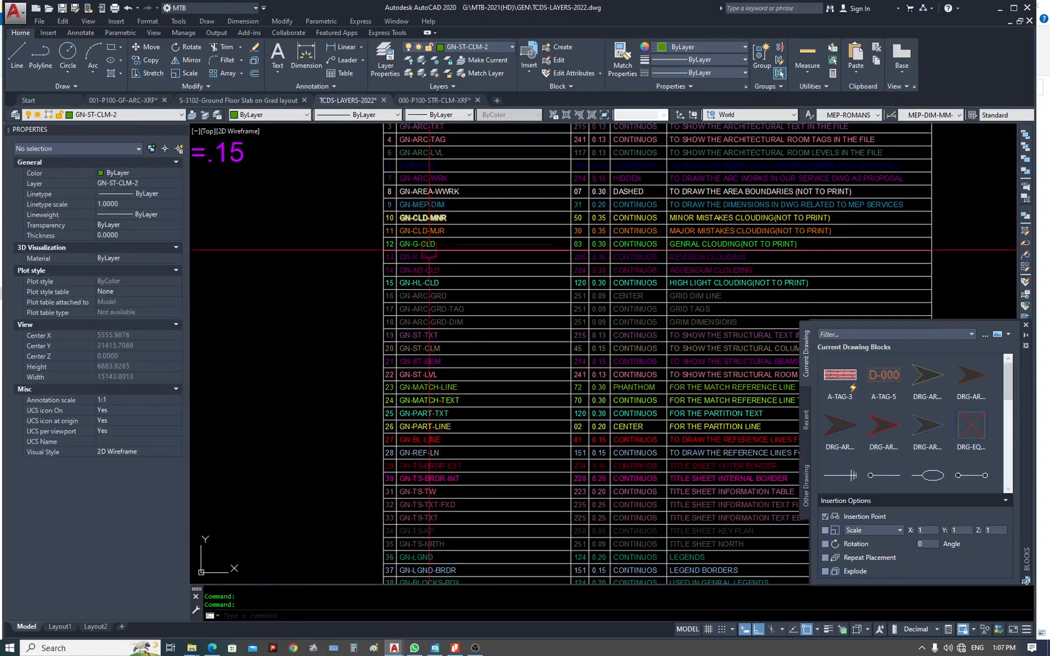
Copy the GN-ST-TXT and GN-ST-CLM layer names from the general layer table to the empty space left of it.
{"action": "middle_click_drag", "start_coordinate": [429, 244], "coordinate": [429, 305]}
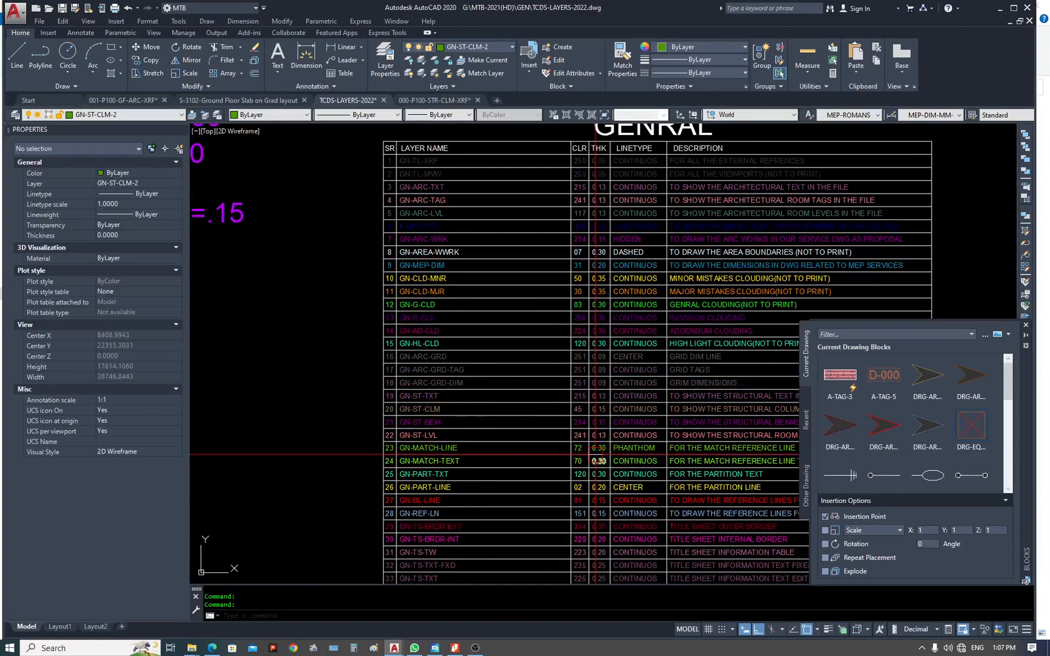
{"action": "scroll", "coordinate": [443, 420], "scroll_direction": "up", "scroll_amount": 4}
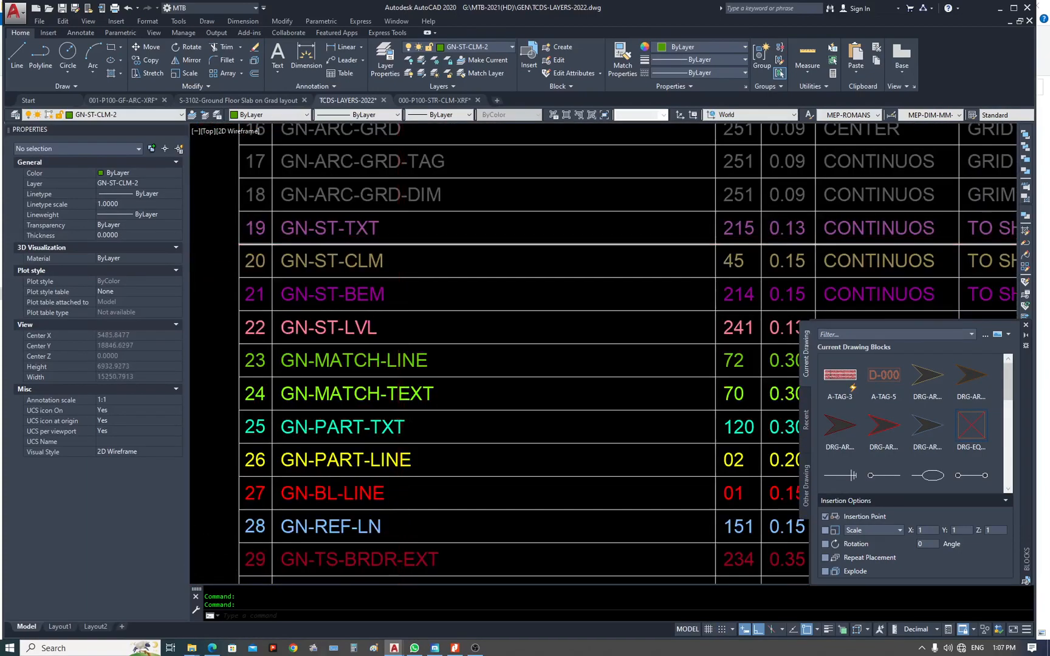
{"action": "scroll", "coordinate": [397, 244], "scroll_direction": "down", "scroll_amount": 2}
{"action": "left_click", "coordinate": [368, 234]}
{"action": "key", "text": "space"}
{"action": "left_click", "coordinate": [368, 256]}
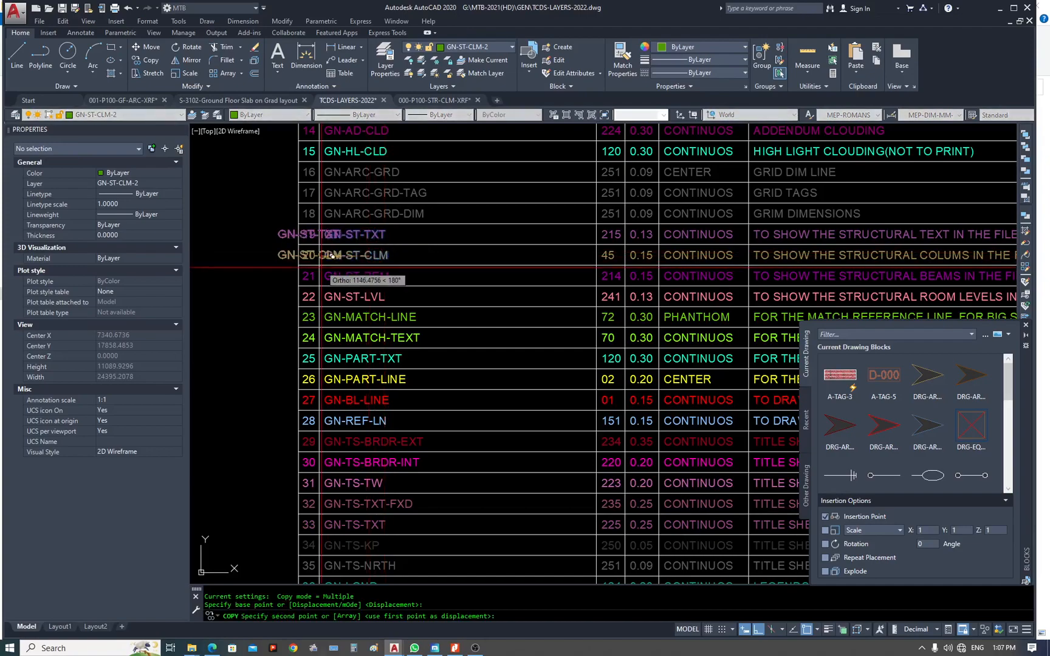
{"action": "middle_click_drag", "start_coordinate": [458, 279], "coordinate": [515, 282]}
{"action": "left_click", "coordinate": [289, 272]}
{"action": "key", "text": "Escape"}
Copy the GN-ST-BEM and GN-ST-LVL layer names out of the table, below the names already copied beside it.
{"action": "key", "text": "space"}
{"action": "left_click", "coordinate": [423, 279]}
{"action": "left_click", "coordinate": [286, 284]}
{"action": "key", "text": "Escape"}
{"action": "key", "text": "space"}
{"action": "left_click", "coordinate": [406, 296]}
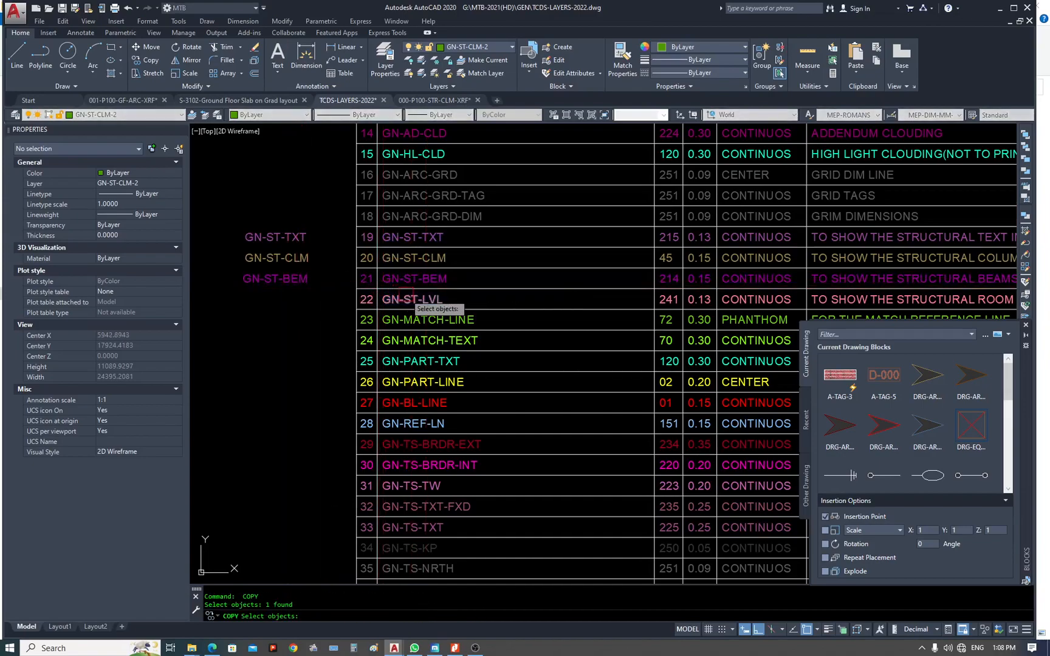
Copy the GN-ST-LVL layer name out of table row 22 to sit below the GN-ST-BEM label.
{"action": "left_click", "coordinate": [406, 299]}
{"action": "left_click", "coordinate": [276, 304]}
{"action": "key", "text": "Escape"}
{"action": "key", "text": "Escape"}
Move the four copied layer labels down beside the lower rows of the layer table, near row 54.
{"action": "scroll", "coordinate": [335, 261], "scroll_direction": "down", "scroll_amount": 5}
{"action": "type", "text": "m"}
{"action": "key", "text": "space"}
{"action": "left_click", "coordinate": [328, 242]}
{"action": "left_click", "coordinate": [311, 268]}
{"action": "scroll", "coordinate": [290, 465], "scroll_direction": "up", "scroll_amount": 3}
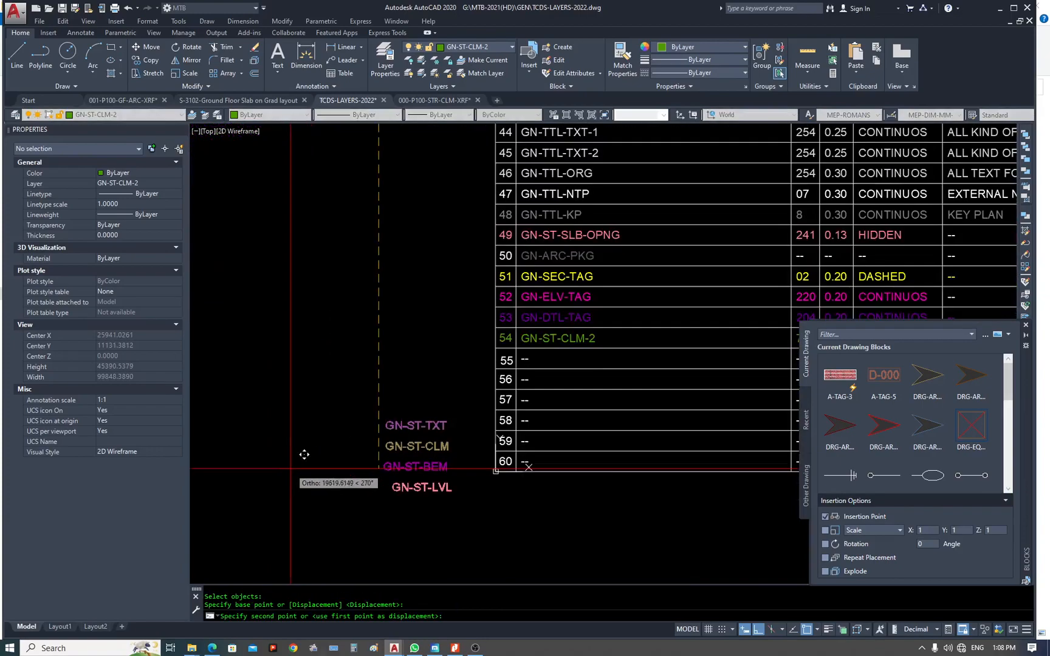
{"action": "scroll", "coordinate": [366, 326], "scroll_direction": "up", "scroll_amount": 1}
{"action": "left_click", "coordinate": [386, 277]}
{"action": "key", "text": "Escape"}
Copy the GN-ST-CLM-2 layer name from table row 54 to sit below the GN-ST-LVL label.
{"action": "type", "text": "co"}
{"action": "key", "text": "space"}
{"action": "key", "text": "space"}
{"action": "left_click", "coordinate": [679, 346]}
{"action": "left_click", "coordinate": [458, 370]}
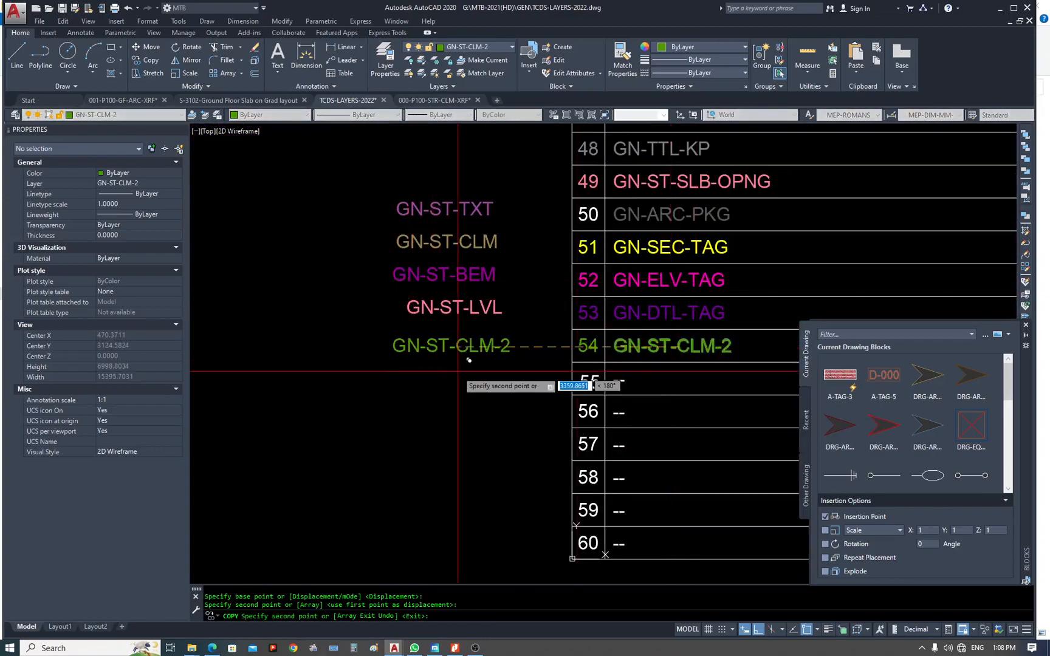
{"action": "key", "text": "Escape"}
{"action": "key", "text": "Escape"}
Copy the five structural layer labels beside the table to the clipboard with a base point.
{"action": "key", "text": "ctrl+shift+c"}
{"action": "left_click", "coordinate": [480, 327]}
{"action": "left_click", "coordinate": [494, 403]}
{"action": "left_click", "coordinate": [352, 194]}
{"action": "scroll", "coordinate": [365, 222], "scroll_direction": "down", "scroll_amount": 2}
{"action": "key", "text": "space"}
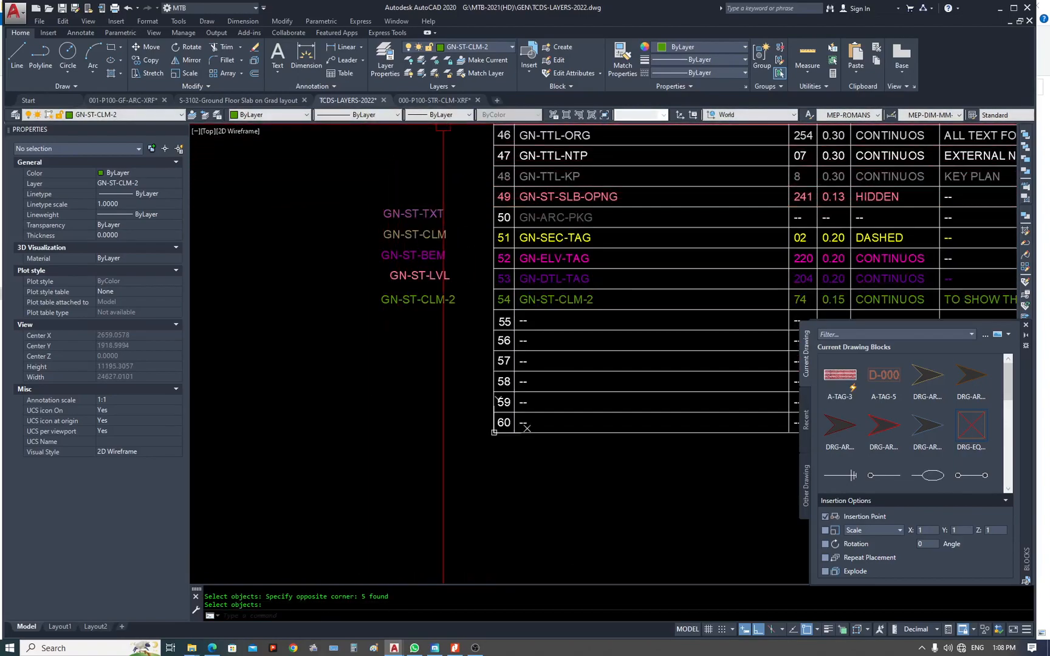
Paste the five layer labels into the 000-P100-STR-CLM-XRF drawing, in the empty area beside the first columns.
{"action": "left_click", "coordinate": [435, 100]}
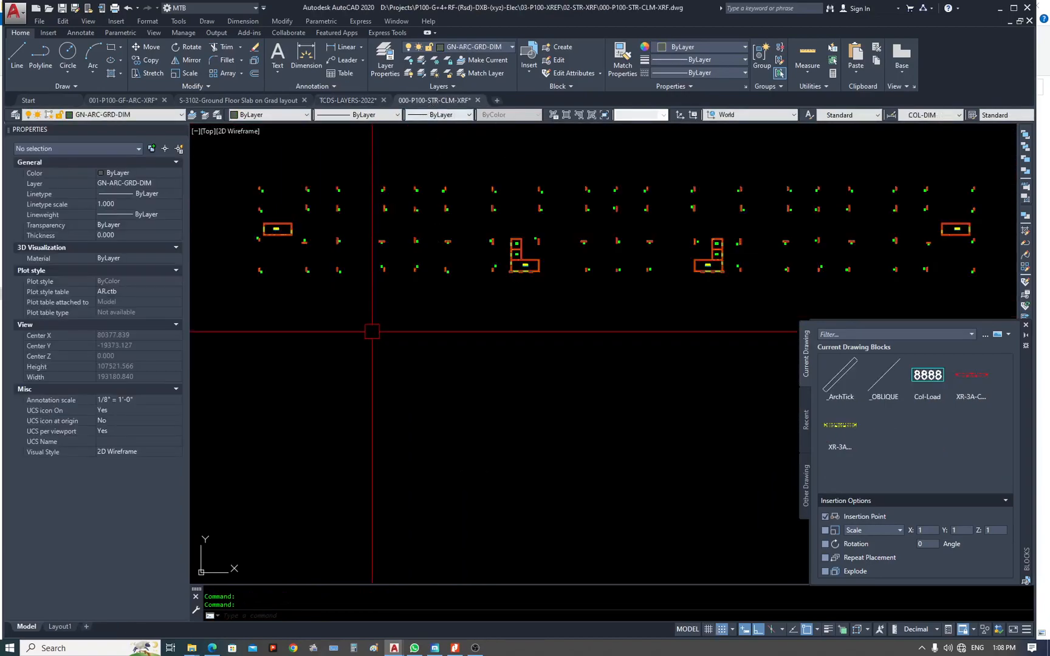
{"action": "key", "text": "ctrl+v"}
{"action": "scroll", "coordinate": [304, 335], "scroll_direction": "up", "scroll_amount": 5}
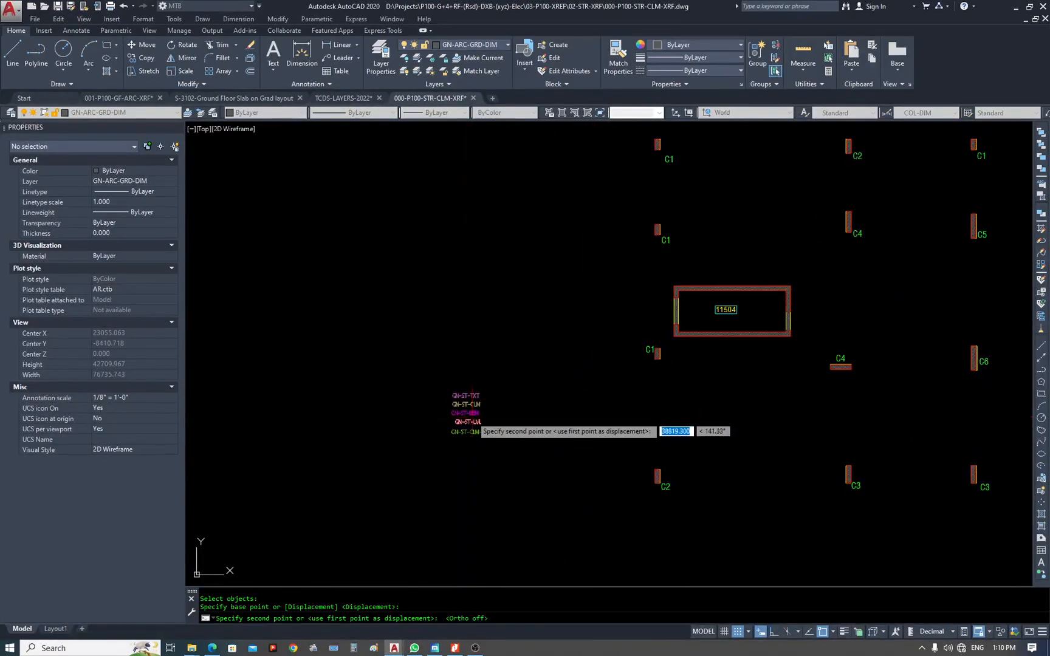
{"action": "left_click", "coordinate": [472, 418]}
{"action": "key", "text": "Escape"}
Draw a reference circle centered at 0,0,0 around the corner column C2.
{"action": "middle_click_drag", "start_coordinate": [581, 448], "coordinate": [466, 414]}
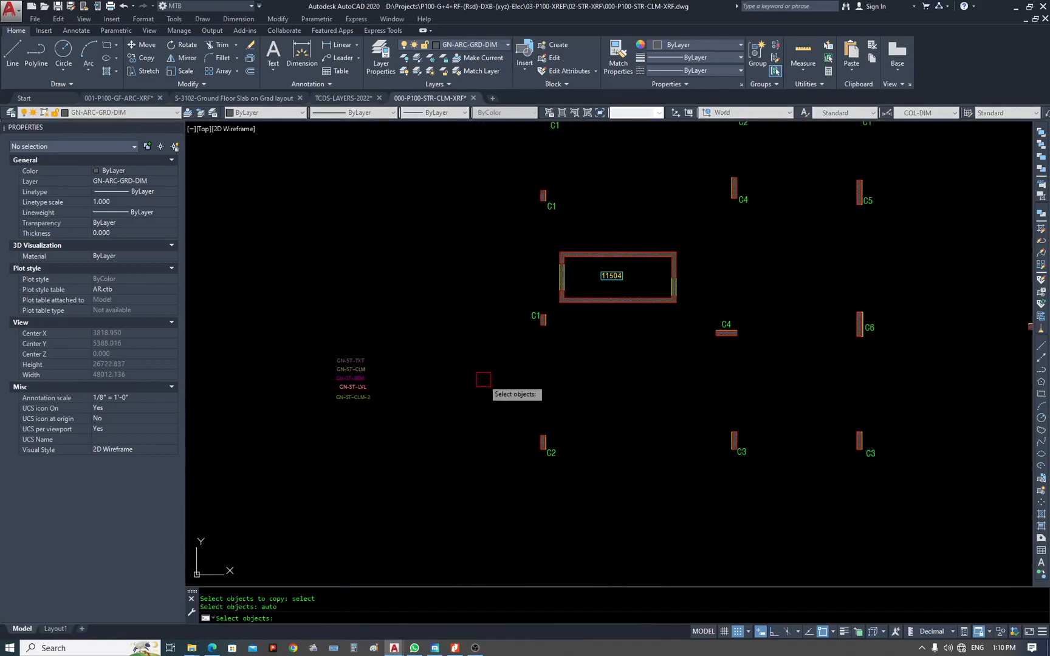
{"action": "key", "text": "Escape"}
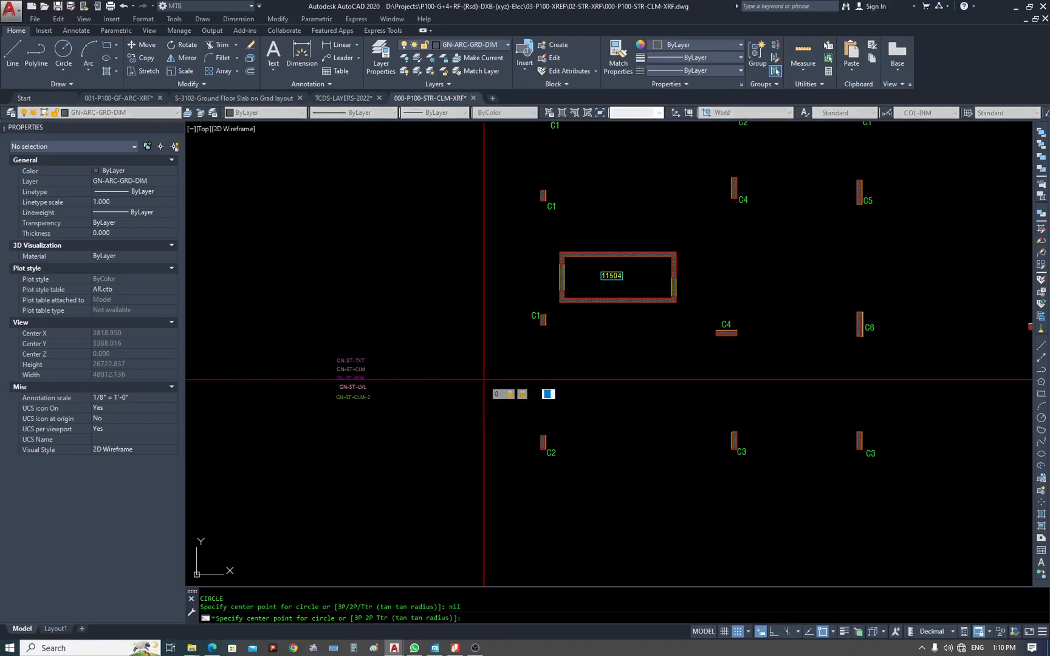
{"action": "left_click", "coordinate": [568, 471]}
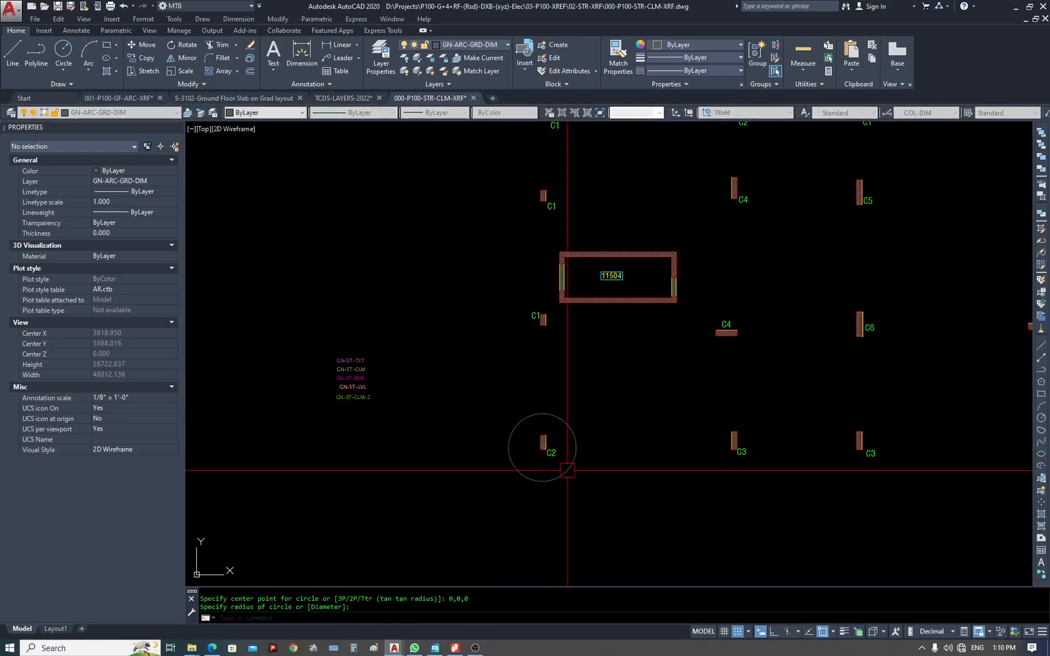
{"action": "key", "text": "Escape"}
{"action": "key", "text": "Escape"}
Match the reference circle's properties to the GN-ST-TXT label.
{"action": "scroll", "coordinate": [363, 378], "scroll_direction": "up", "scroll_amount": 6}
{"action": "type", "text": "MA"}
{"action": "key", "text": "Return"}
{"action": "left_click", "coordinate": [355, 309]}
{"action": "scroll", "coordinate": [359, 310], "scroll_direction": "down", "scroll_amount": 6}
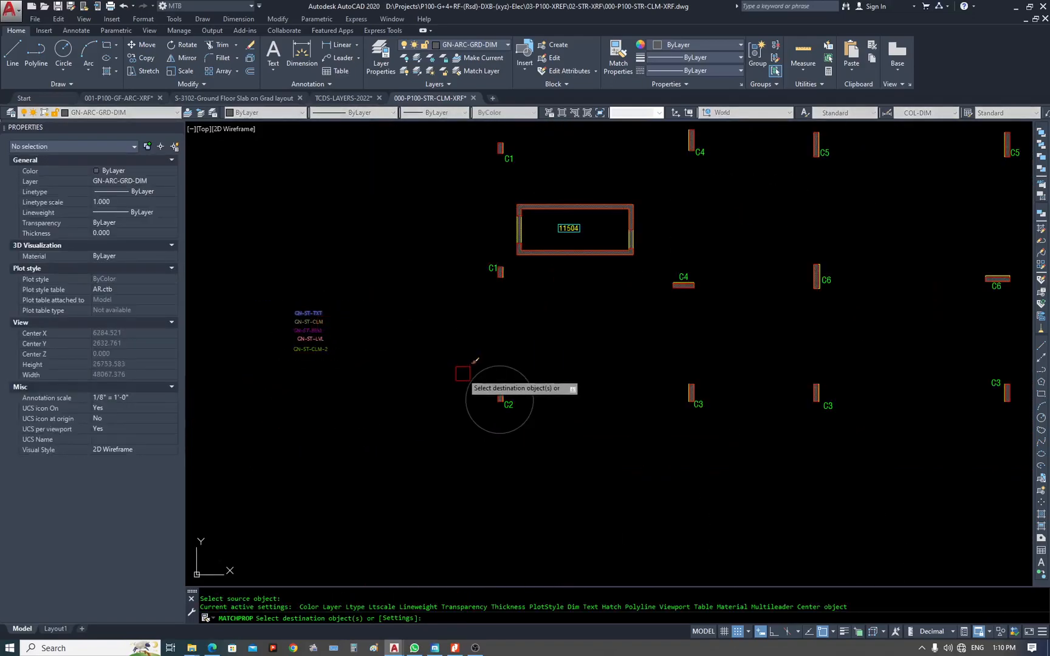
{"action": "key", "text": "Escape"}
{"action": "key", "text": "Escape"}
{"action": "key", "text": "Escape"}
Copy the reference circle and the red column block horizontally to an empty area beyond the column layout, with Ortho on.
{"action": "type", "text": "C"}
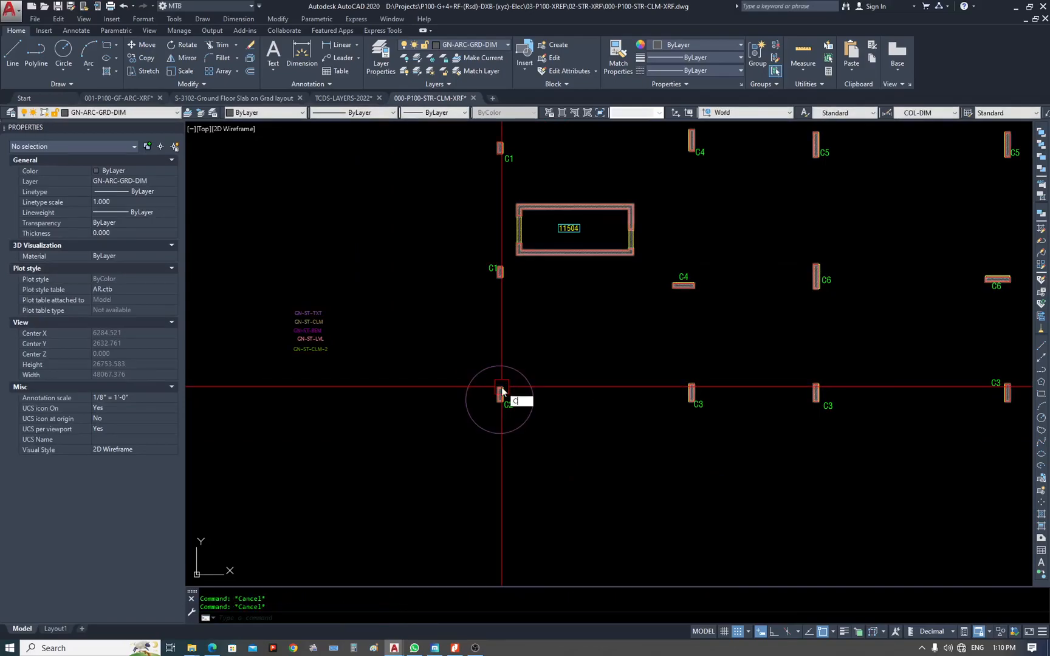
{"action": "type", "text": "O"}
{"action": "key", "text": "Return"}
{"action": "scroll", "coordinate": [508, 377], "scroll_direction": "up", "scroll_amount": 3}
{"action": "scroll", "coordinate": [502, 396], "scroll_direction": "up", "scroll_amount": 15}
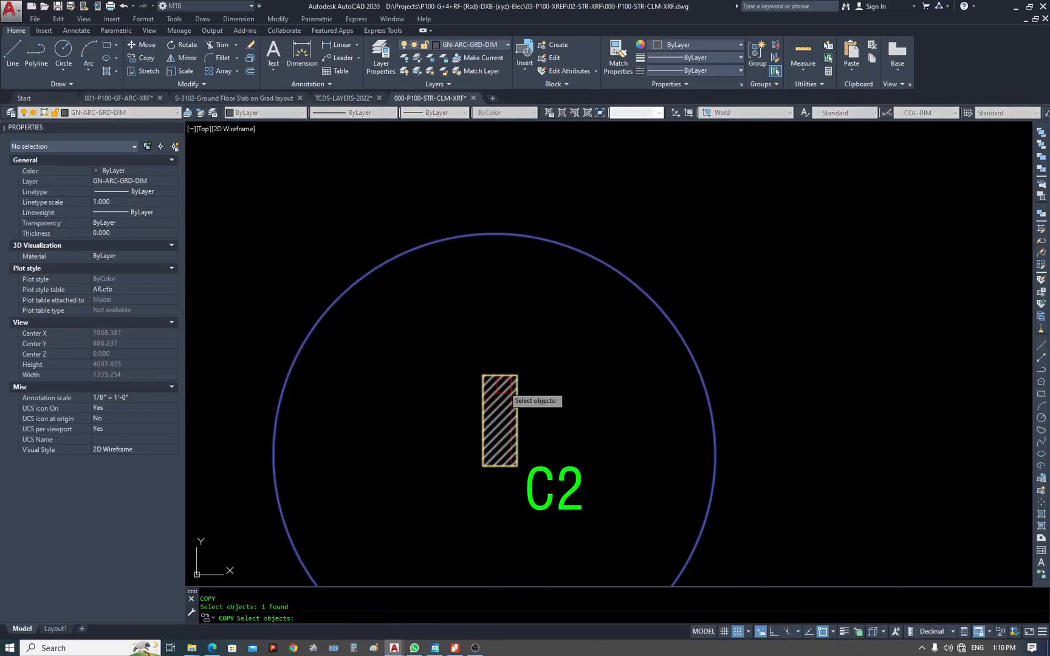
{"action": "scroll", "coordinate": [496, 346], "scroll_direction": "down", "scroll_amount": 20}
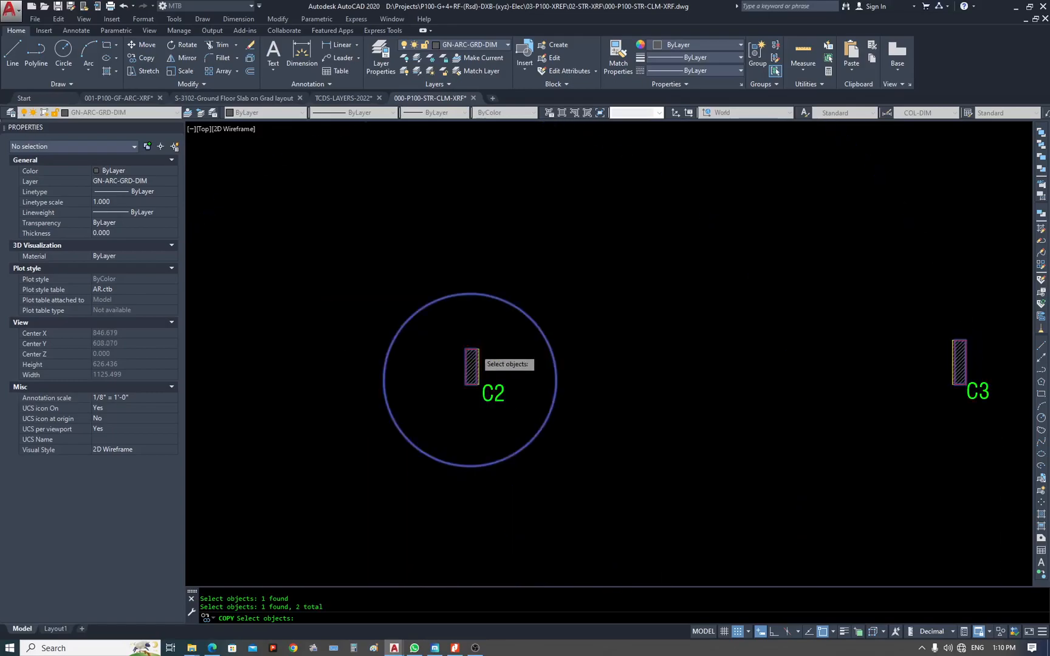
{"action": "key", "text": "Return"}
{"action": "left_click", "coordinate": [469, 379]}
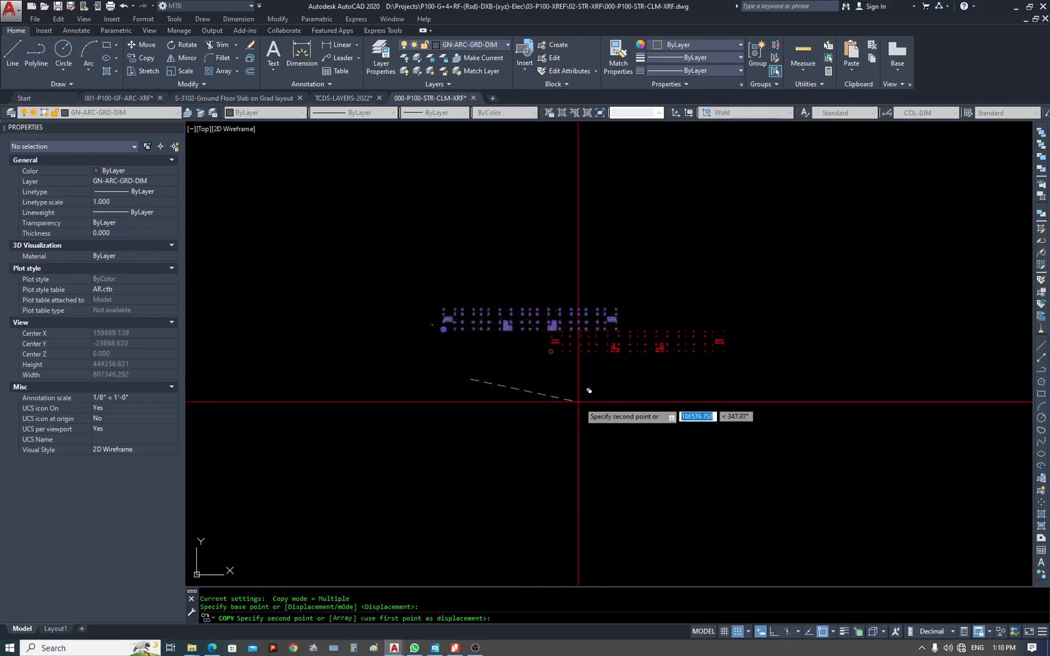
{"action": "key", "text": "F8"}
{"action": "left_click", "coordinate": [715, 375]}
{"action": "key", "text": "Escape"}
Erase the red column block from the original layout, keeping the yellow columns.
{"action": "scroll", "coordinate": [682, 344], "scroll_direction": "up", "scroll_amount": 4}
{"action": "scroll", "coordinate": [783, 292], "scroll_direction": "down", "scroll_amount": 2}
{"action": "scroll", "coordinate": [455, 241], "scroll_direction": "up", "scroll_amount": 2}
{"action": "middle_click_drag", "start_coordinate": [423, 329], "coordinate": [459, 339]}
{"action": "scroll", "coordinate": [253, 304], "scroll_direction": "down", "scroll_amount": 3}
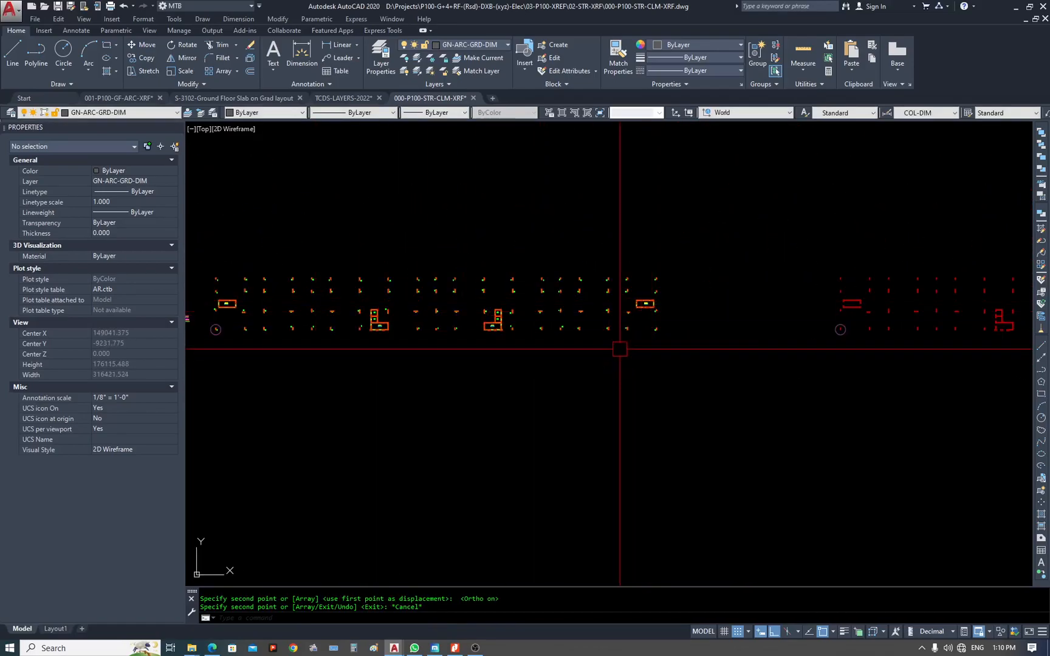
{"action": "middle_click_drag", "start_coordinate": [340, 367], "coordinate": [530, 370]}
{"action": "scroll", "coordinate": [433, 369], "scroll_direction": "up", "scroll_amount": 3}
{"action": "scroll", "coordinate": [445, 391], "scroll_direction": "up", "scroll_amount": 5}
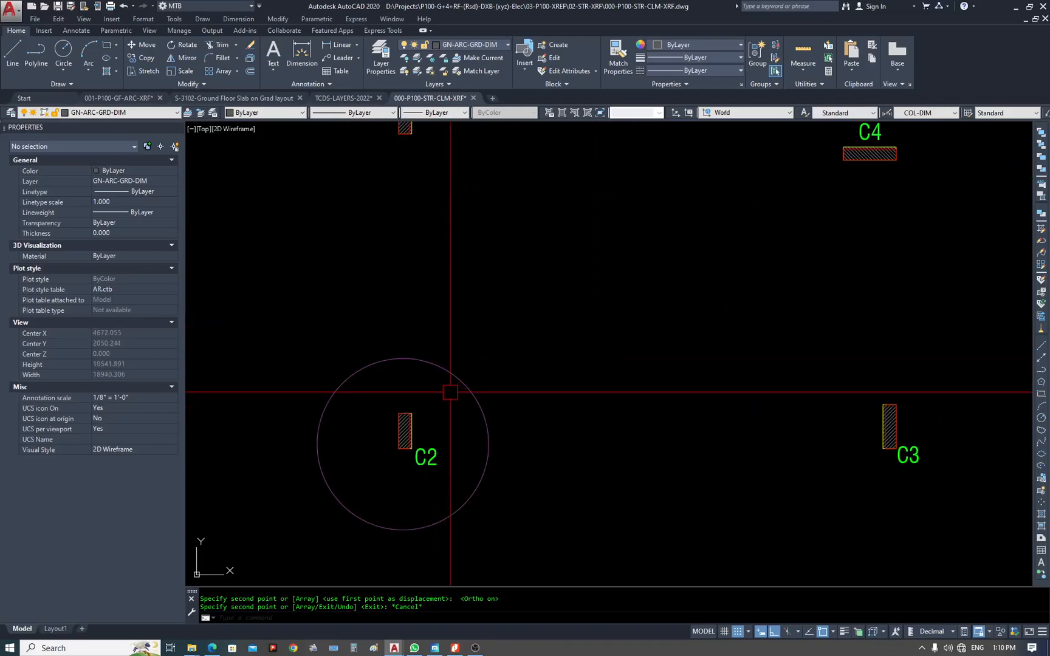
{"action": "scroll", "coordinate": [371, 423], "scroll_direction": "up", "scroll_amount": 7}
{"action": "left_click", "coordinate": [364, 378]}
{"action": "scroll", "coordinate": [414, 335], "scroll_direction": "down", "scroll_amount": 12}
{"action": "scroll", "coordinate": [480, 301], "scroll_direction": "up", "scroll_amount": 2}
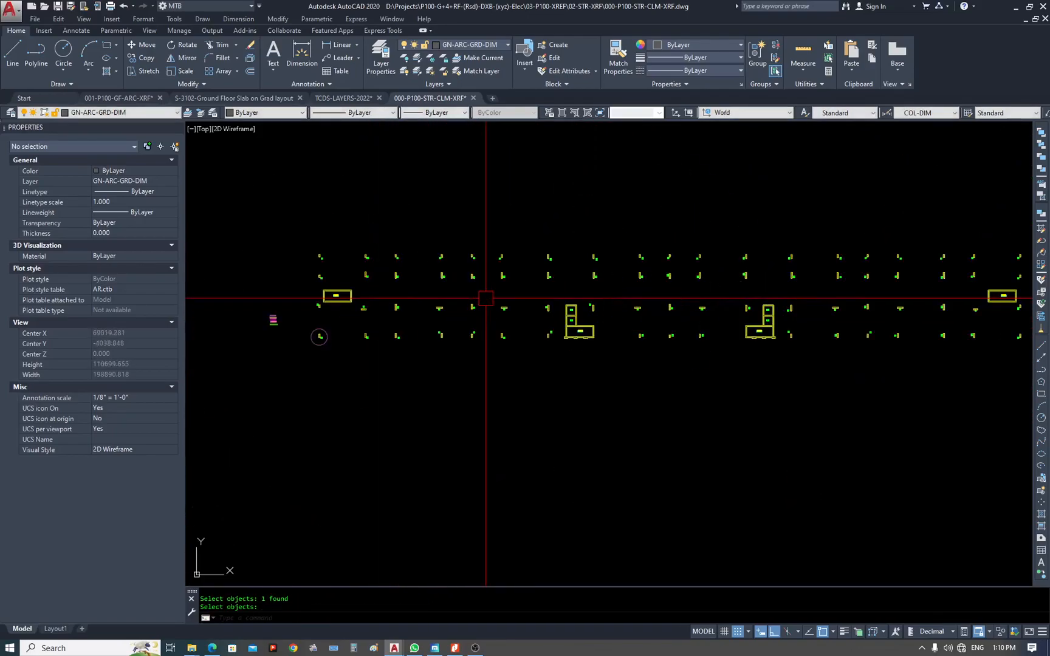
Compare the yellow column layout with the copied red layout and select the yellow block to inspect it.
{"action": "scroll", "coordinate": [469, 310], "scroll_direction": "down", "scroll_amount": 2}
{"action": "middle_click_drag", "start_coordinate": [751, 341], "coordinate": [467, 332]}
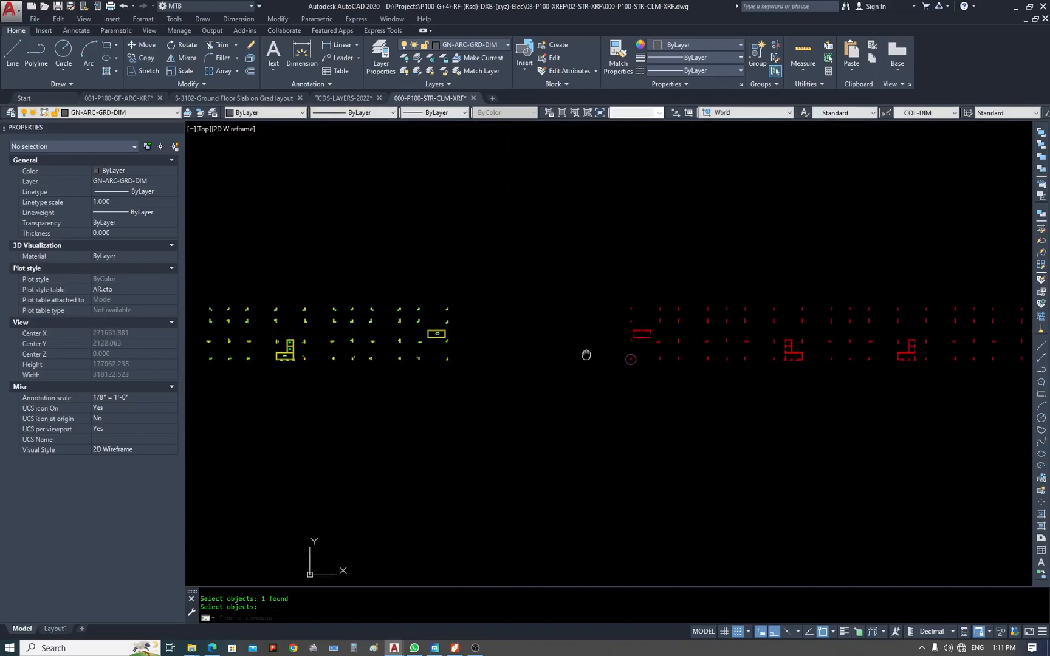
{"action": "scroll", "coordinate": [731, 355], "scroll_direction": "up", "scroll_amount": 6}
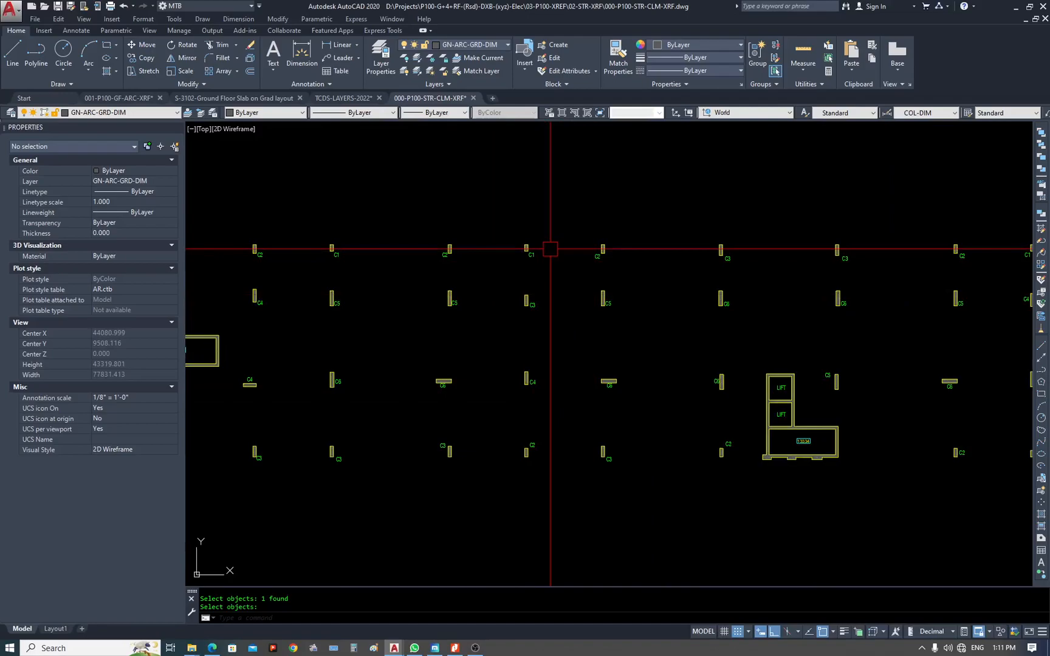
{"action": "scroll", "coordinate": [561, 247], "scroll_direction": "down", "scroll_amount": 5}
{"action": "scroll", "coordinate": [344, 312], "scroll_direction": "up", "scroll_amount": 5}
{"action": "scroll", "coordinate": [526, 200], "scroll_direction": "down", "scroll_amount": 8}
{"action": "scroll", "coordinate": [543, 189], "scroll_direction": "up", "scroll_amount": 14}
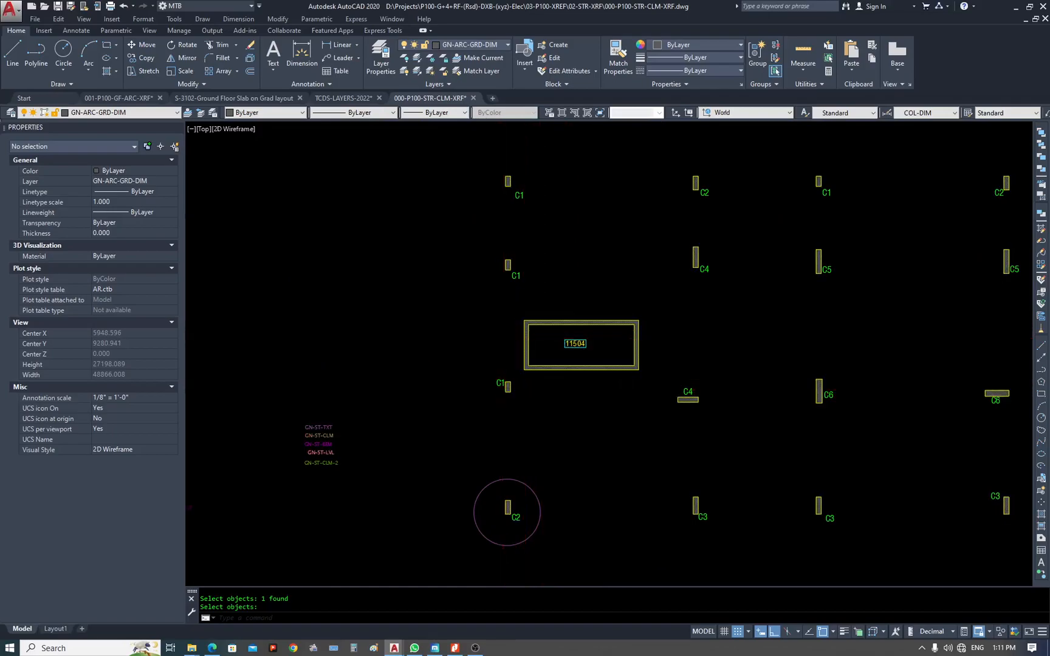
{"action": "scroll", "coordinate": [534, 328], "scroll_direction": "up", "scroll_amount": 5}
{"action": "scroll", "coordinate": [568, 298], "scroll_direction": "up", "scroll_amount": 8}
{"action": "left_click", "coordinate": [590, 293]}
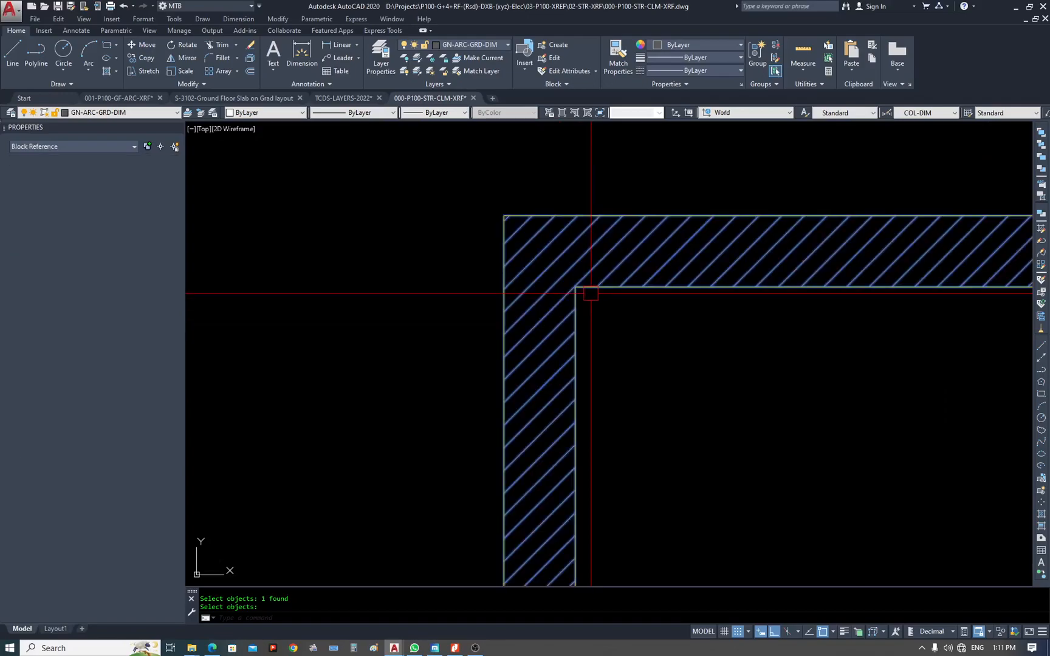
{"action": "scroll", "coordinate": [462, 246], "scroll_direction": "down", "scroll_amount": 17}
{"action": "scroll", "coordinate": [614, 268], "scroll_direction": "up", "scroll_amount": 6}
{"action": "middle_click_drag", "start_coordinate": [838, 255], "coordinate": [294, 334]}
{"action": "key", "text": "Escape"}
Check the layer and block properties of the copied red column block.
{"action": "scroll", "coordinate": [361, 329], "scroll_direction": "up", "scroll_amount": 4}
{"action": "scroll", "coordinate": [474, 351], "scroll_direction": "up", "scroll_amount": 5}
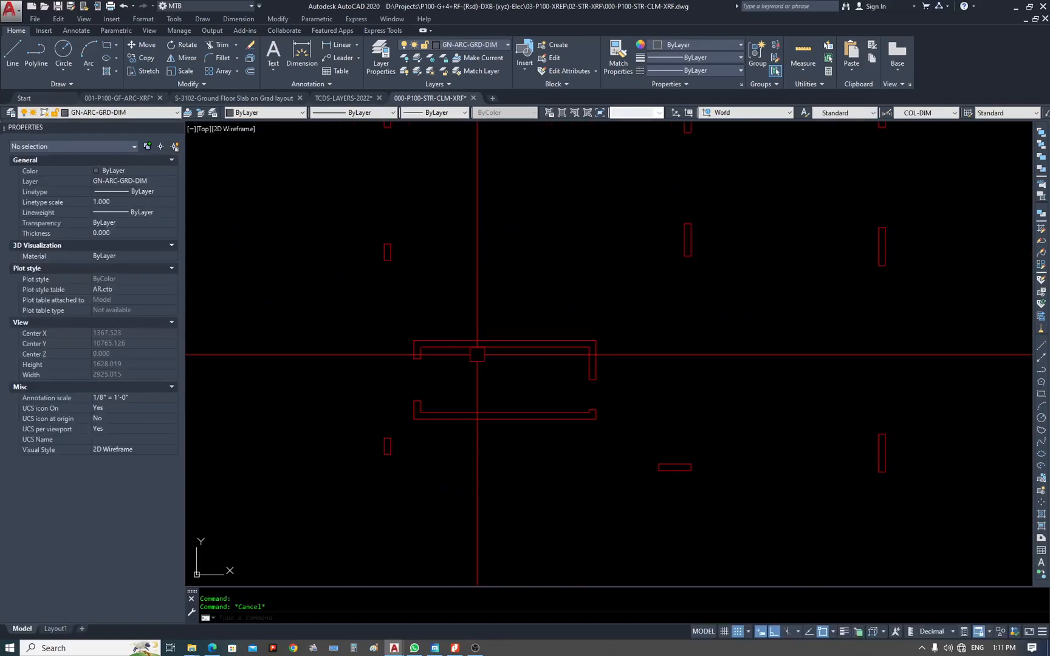
{"action": "scroll", "coordinate": [473, 348], "scroll_direction": "up", "scroll_amount": 3}
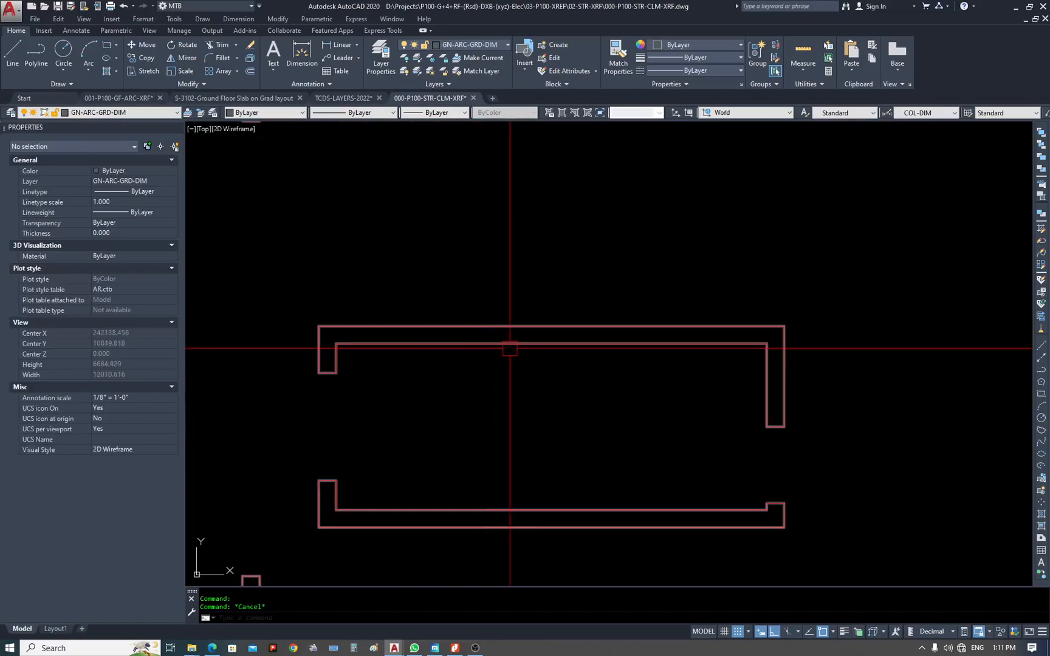
{"action": "left_click", "coordinate": [537, 326]}
{"action": "scroll", "coordinate": [537, 326], "scroll_direction": "down", "scroll_amount": 8}
{"action": "middle_click_drag", "start_coordinate": [536, 327], "coordinate": [884, 294]}
{"action": "scroll", "coordinate": [696, 291], "scroll_direction": "down", "scroll_amount": 1}
{"action": "scroll", "coordinate": [669, 294], "scroll_direction": "up", "scroll_amount": 5}
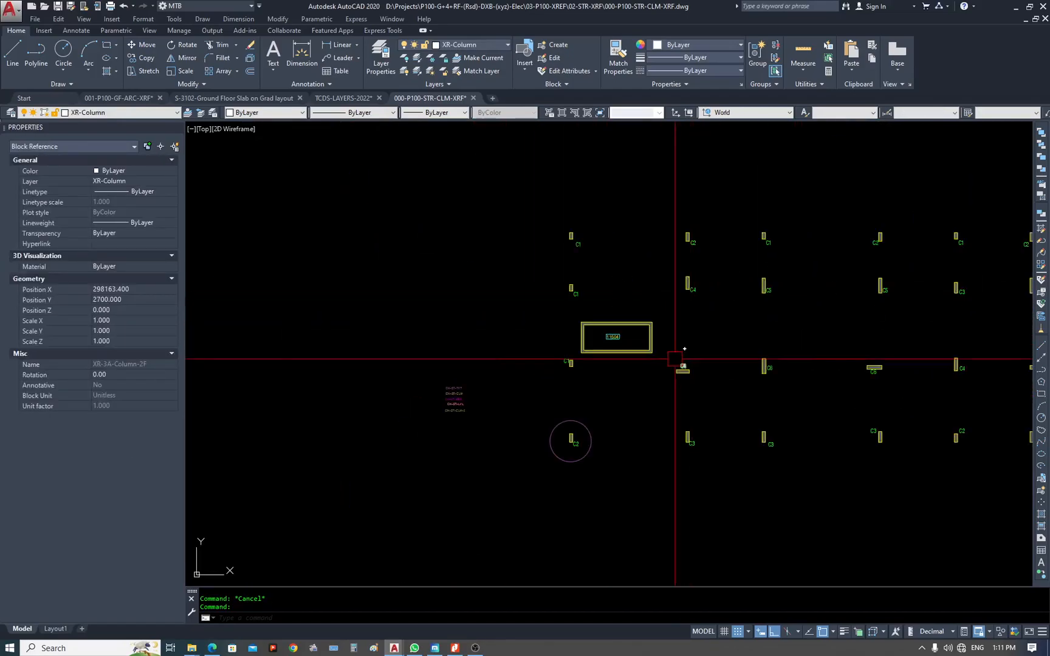
{"action": "key", "text": "Escape"}
Make the layer of the GN-ST-CLM label current.
{"action": "scroll", "coordinate": [520, 354], "scroll_direction": "up", "scroll_amount": 10}
{"action": "left_click", "coordinate": [521, 354]}
{"action": "key", "text": "Escape"}
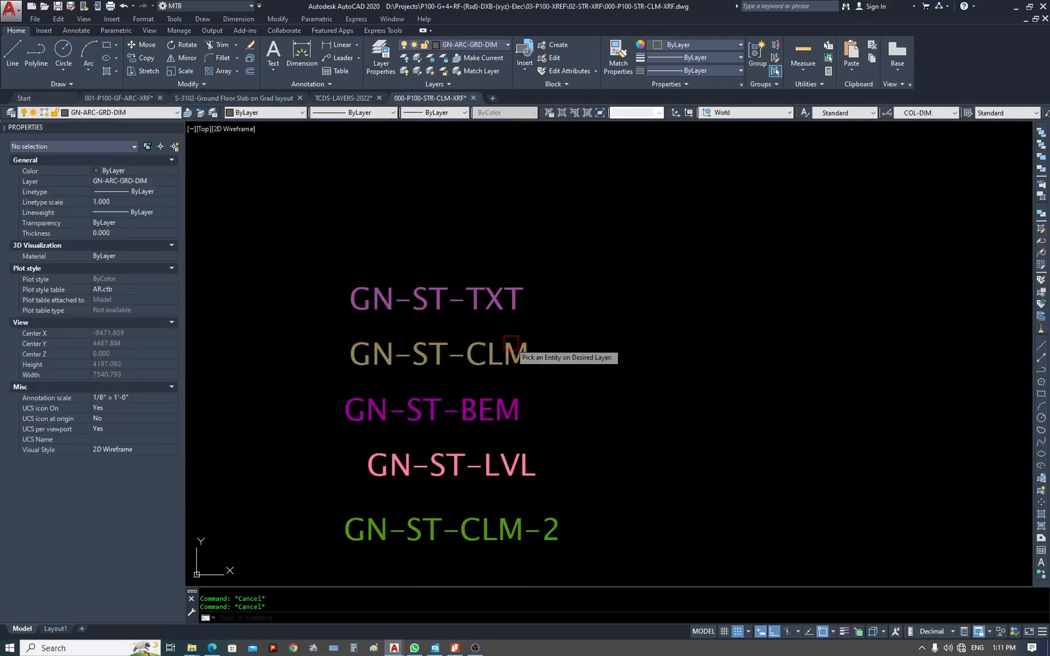
{"action": "left_click", "coordinate": [494, 354]}
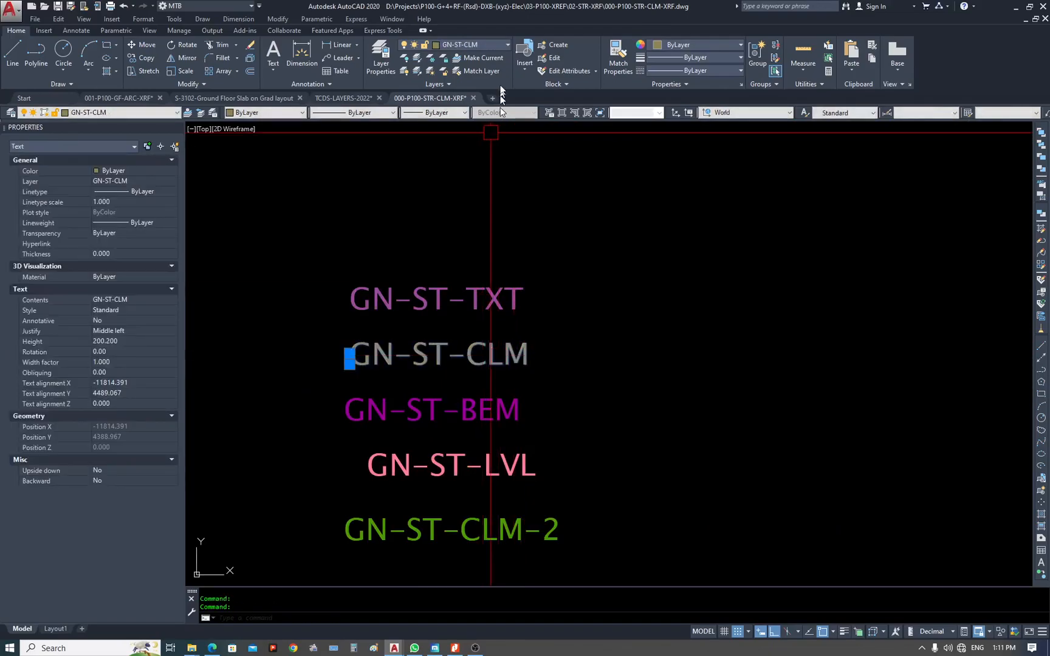
{"action": "left_click", "coordinate": [492, 58]}
{"action": "key", "text": "Escape"}
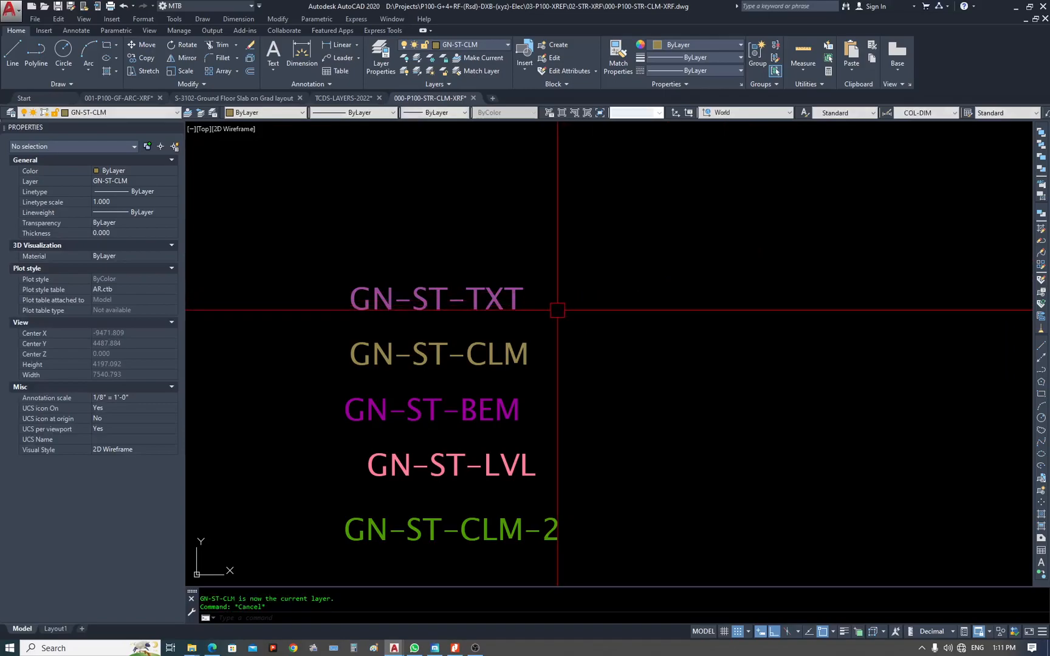
Rename layer GN-ST-CLM as GN-ST-CLM-up to 2F and layer GN-ST-CLM-2 as GN-ST-CLM-2F to RF.
{"action": "key", "text": "Return"}
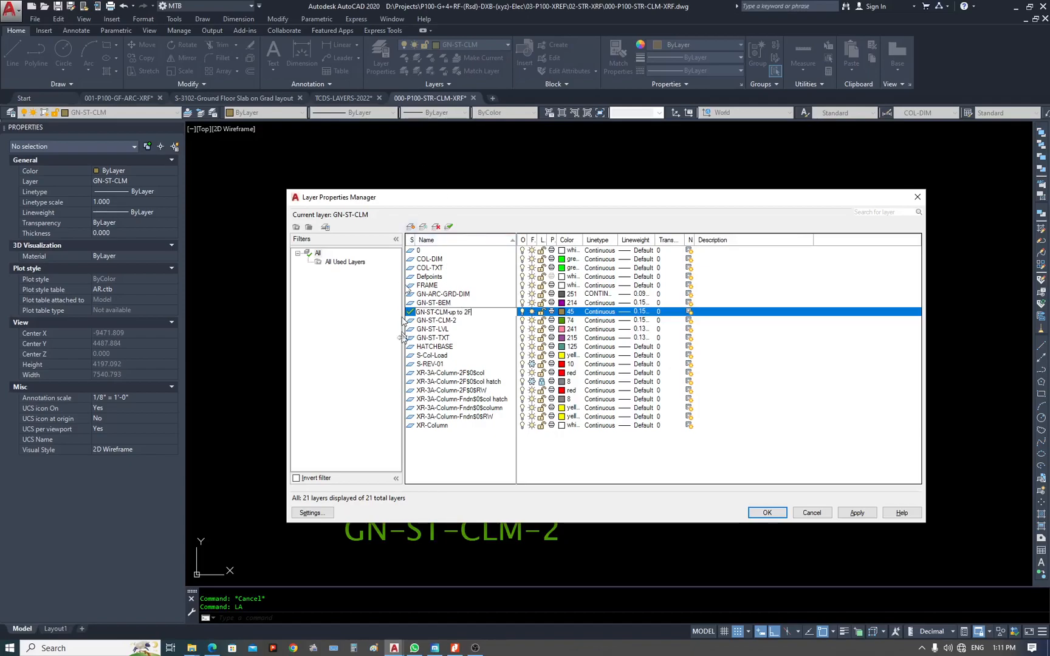
{"action": "left_click", "coordinate": [451, 321]}
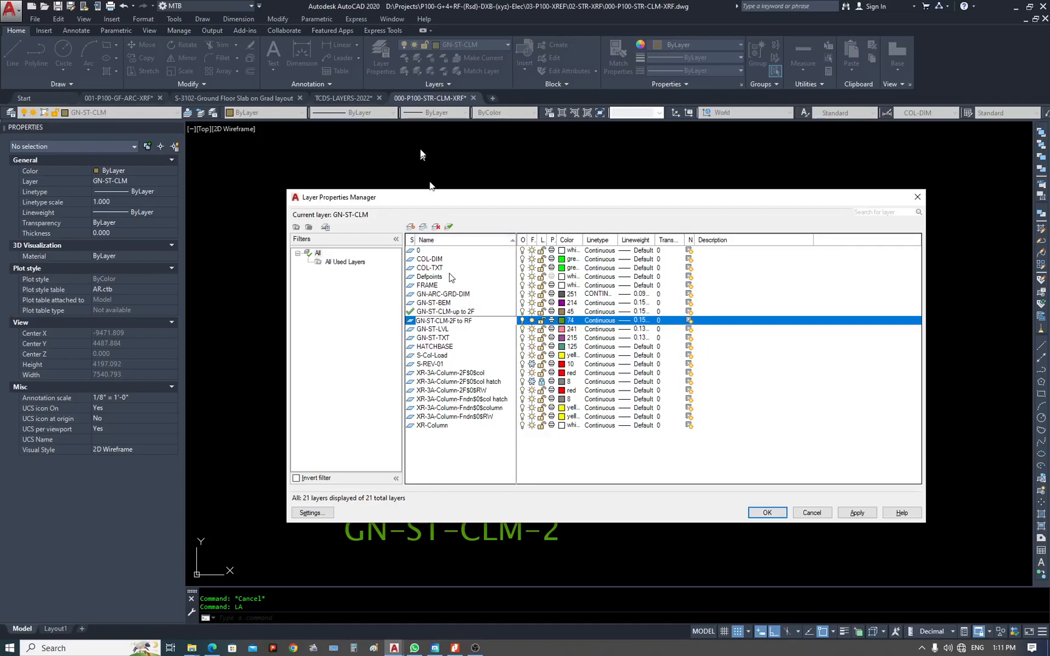
{"action": "left_click", "coordinate": [512, 426]}
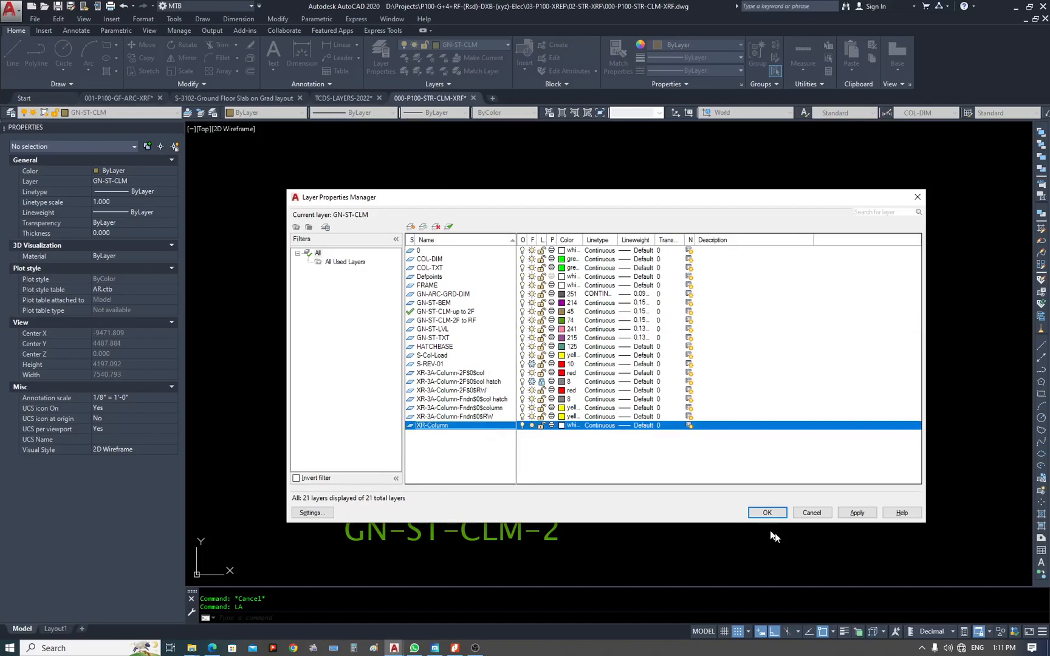
{"action": "left_click", "coordinate": [782, 515]}
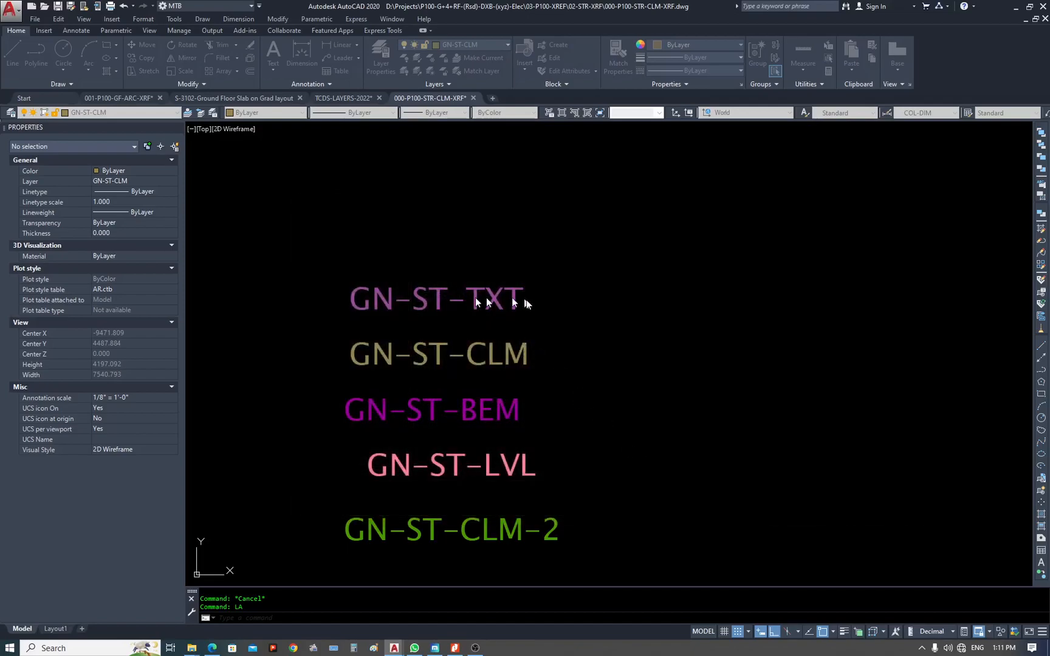
Check which layer the GN-ST-CLM label is on.
{"action": "scroll", "coordinate": [504, 326], "scroll_direction": "down", "scroll_amount": 3}
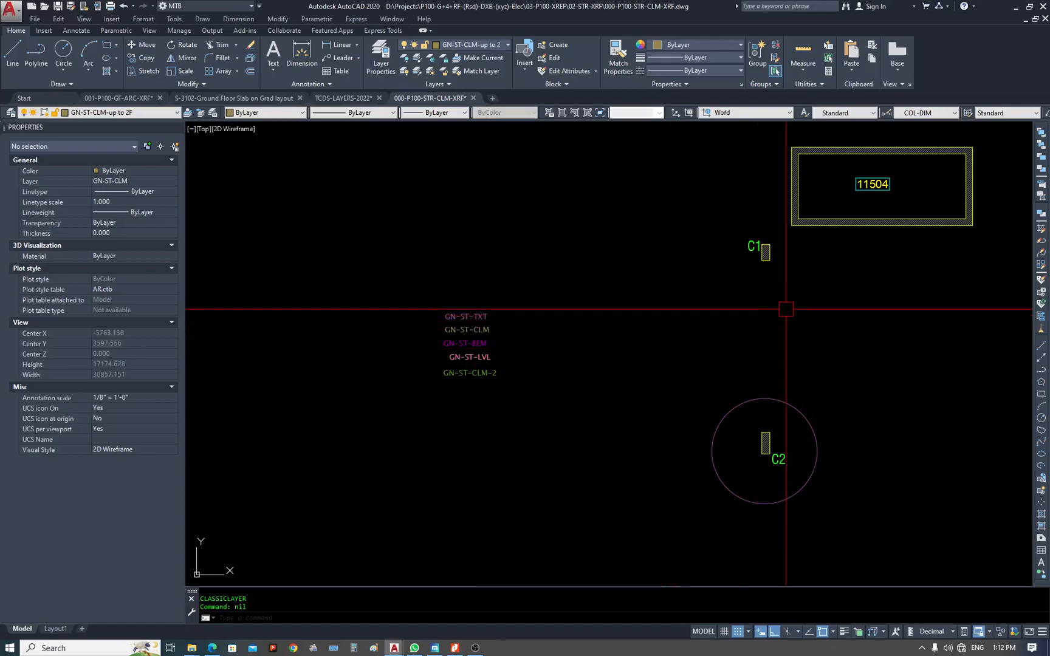
{"action": "scroll", "coordinate": [708, 382], "scroll_direction": "down", "scroll_amount": 2}
{"action": "scroll", "coordinate": [516, 415], "scroll_direction": "up", "scroll_amount": 5}
{"action": "left_click", "coordinate": [538, 376]}
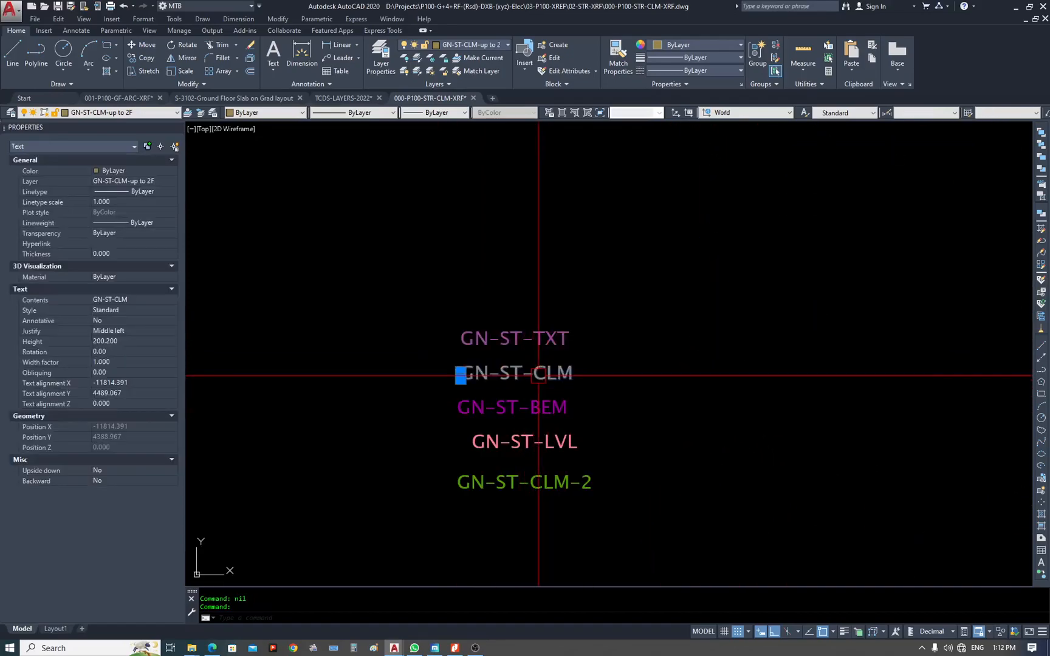
{"action": "scroll", "coordinate": [538, 375], "scroll_direction": "down", "scroll_amount": 3}
{"action": "scroll", "coordinate": [464, 356], "scroll_direction": "up", "scroll_amount": 3}
{"action": "key", "text": "Escape"}
{"action": "key", "text": "Escape"}
{"action": "scroll", "coordinate": [464, 358], "scroll_direction": "down", "scroll_amount": 3}
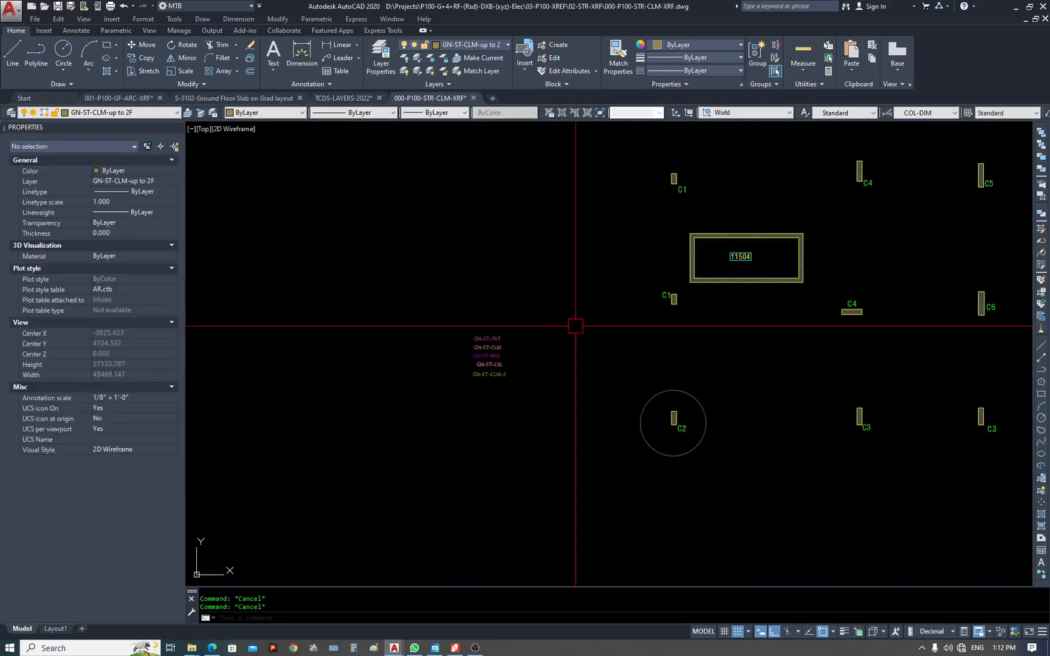
Copy the GN-ST-CLM label to the clipboard.
{"action": "scroll", "coordinate": [467, 352], "scroll_direction": "up", "scroll_amount": 4}
{"action": "left_click", "coordinate": [467, 351]}
{"action": "scroll", "coordinate": [466, 352], "scroll_direction": "down", "scroll_amount": 2}
{"action": "key", "text": "Escape"}
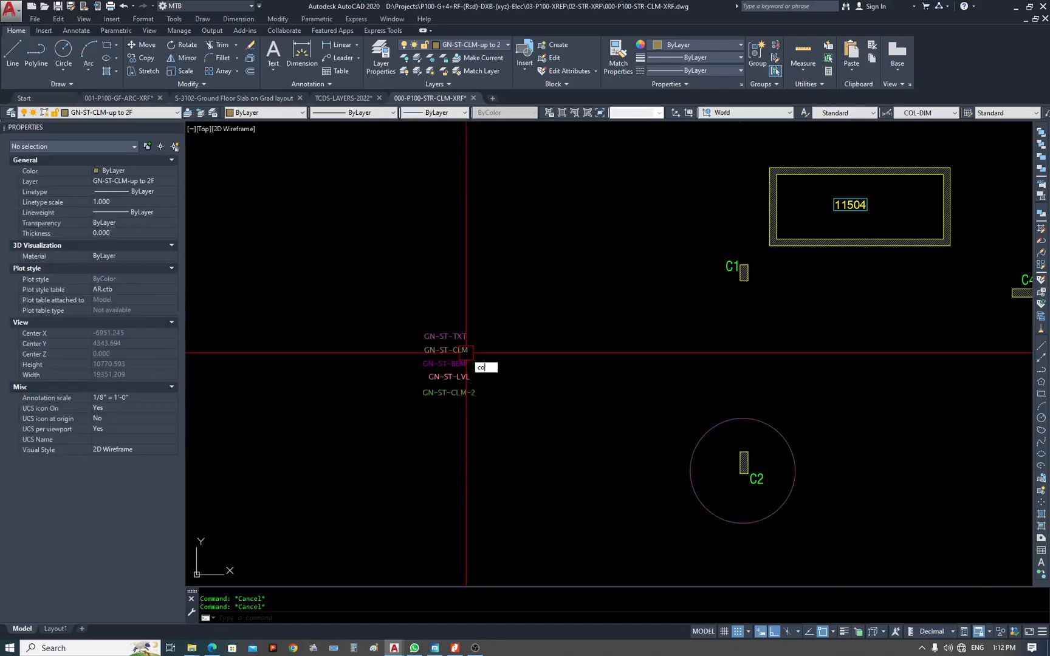
{"action": "left_click", "coordinate": [460, 351]}
{"action": "key", "text": "Escape"}
{"action": "key", "text": "ctrl+shift+c"}
{"action": "left_click", "coordinate": [461, 348]}
{"action": "key", "text": "space"}
Open the foundation column block for editing and paste the GN-ST-CLM label beside its columns.
{"action": "double_click", "coordinate": [780, 242]}
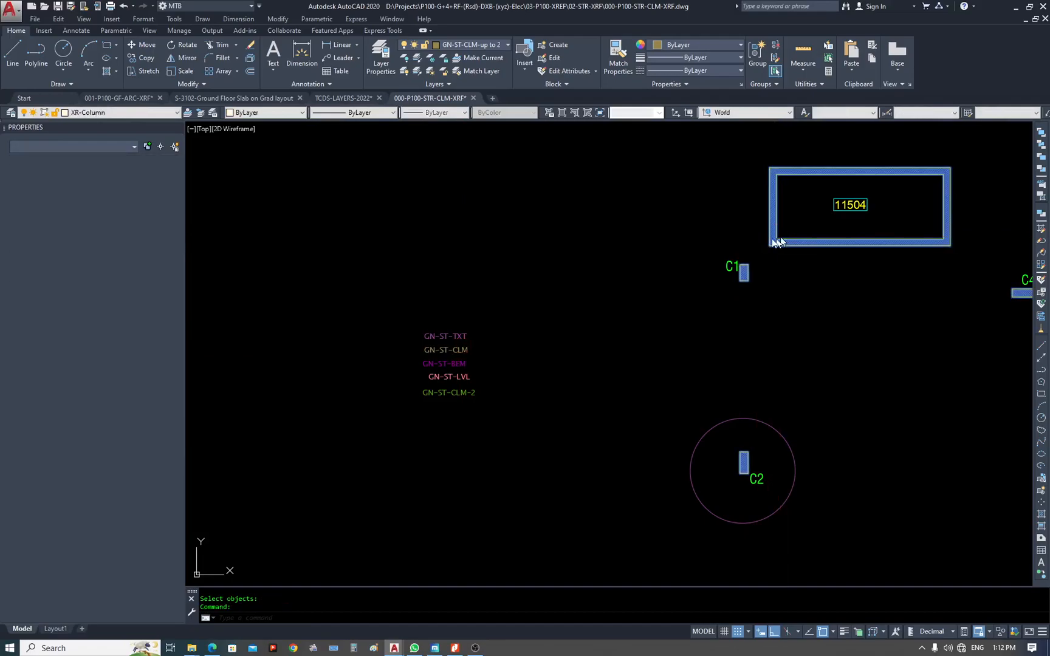
{"action": "left_click", "coordinate": [517, 400]}
{"action": "key", "text": "ctrl+v"}
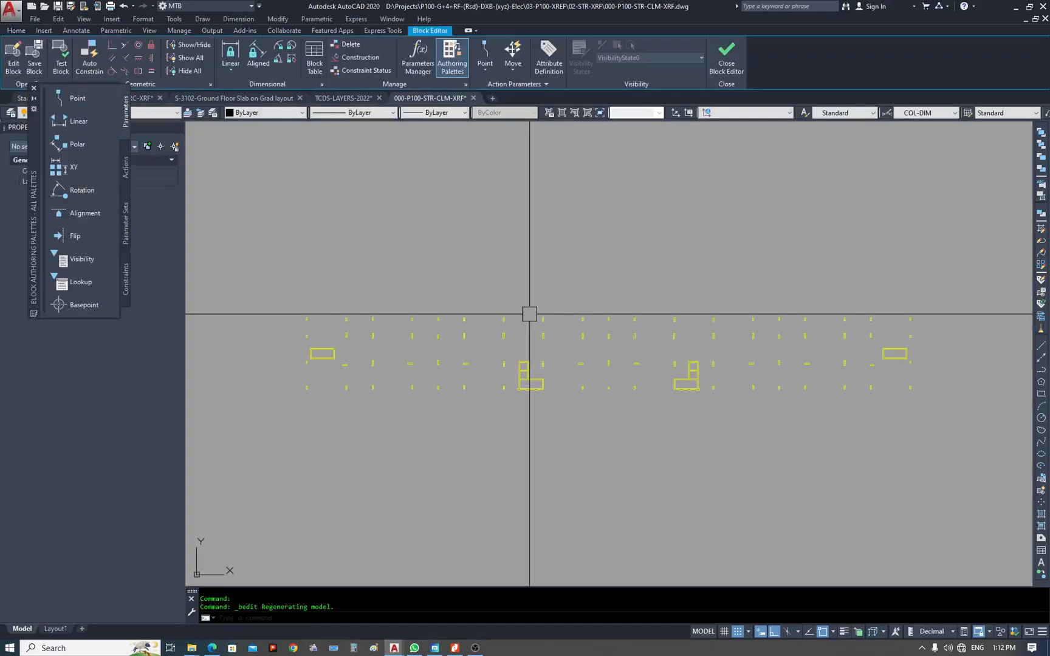
{"action": "scroll", "coordinate": [520, 297], "scroll_direction": "up", "scroll_amount": 8}
{"action": "key", "text": "Escape"}
{"action": "key", "text": "Escape"}
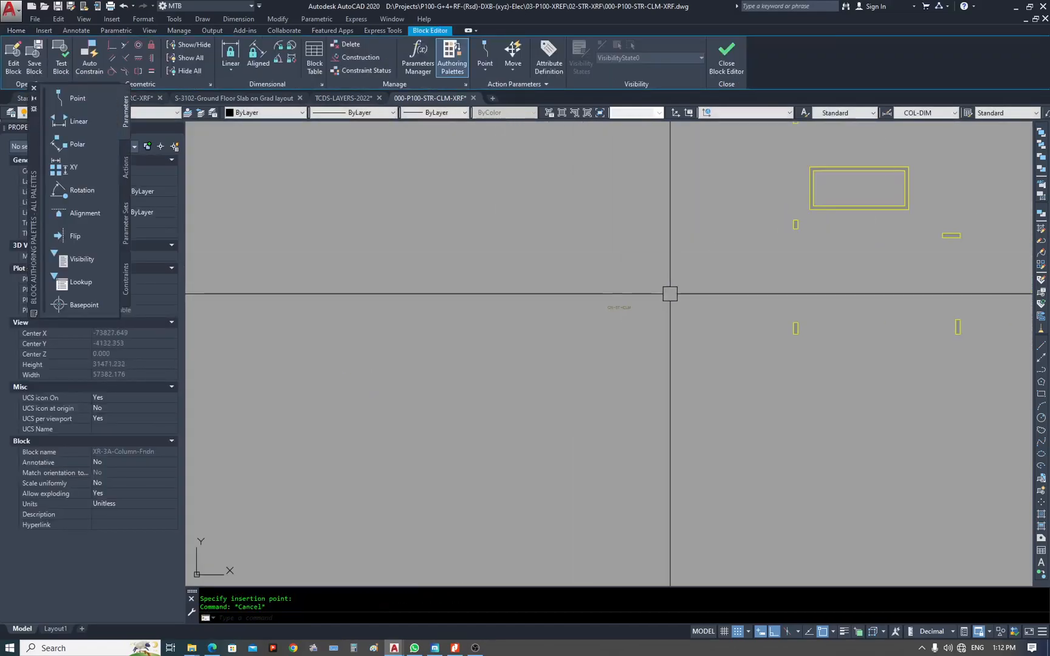
{"action": "left_click", "coordinate": [467, 366]}
{"action": "scroll", "coordinate": [446, 362], "scroll_direction": "down", "scroll_amount": 2}
{"action": "key", "text": "Escape"}
{"action": "scroll", "coordinate": [438, 370], "scroll_direction": "down", "scroll_amount": 2}
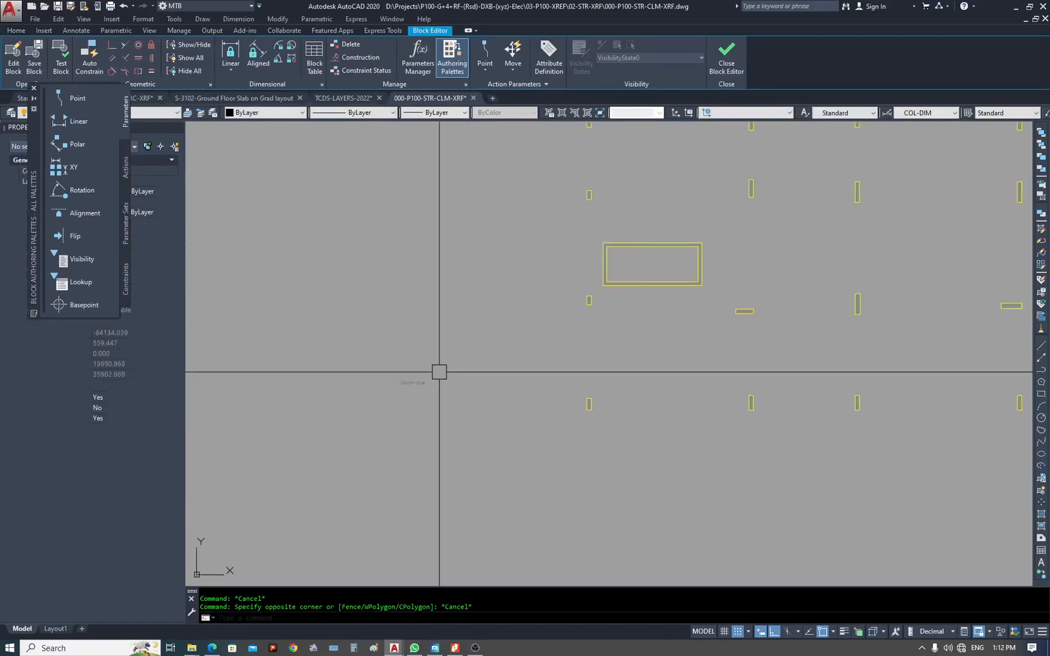
Draw a horizontal helper line just below the pasted GN-ST-CLM label inside the block.
{"action": "type", "text": "l"}
{"action": "key", "text": "space"}
{"action": "left_click", "coordinate": [505, 391]}
{"action": "left_click", "coordinate": [382, 476]}
{"action": "key", "text": "Escape"}
{"action": "key", "text": "Escape"}
{"action": "scroll", "coordinate": [448, 386], "scroll_direction": "up", "scroll_amount": 4}
Match the helper line's properties to the pasted GN-ST-CLM label.
{"action": "type", "text": "ma"}
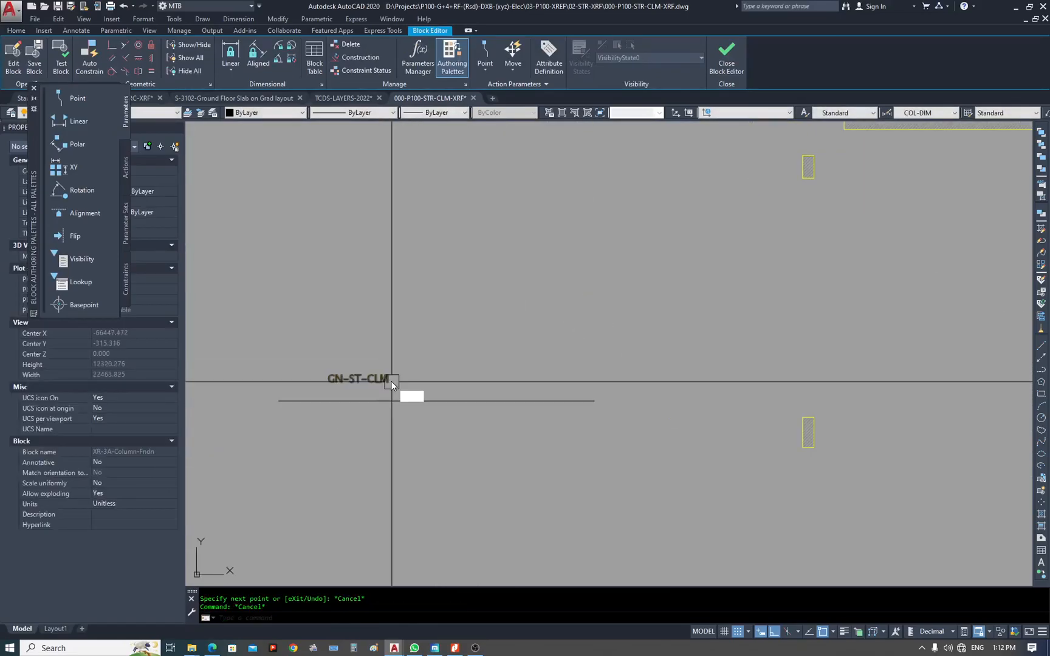
{"action": "key", "text": "space"}
{"action": "left_click", "coordinate": [383, 379]}
{"action": "left_click", "coordinate": [434, 404]}
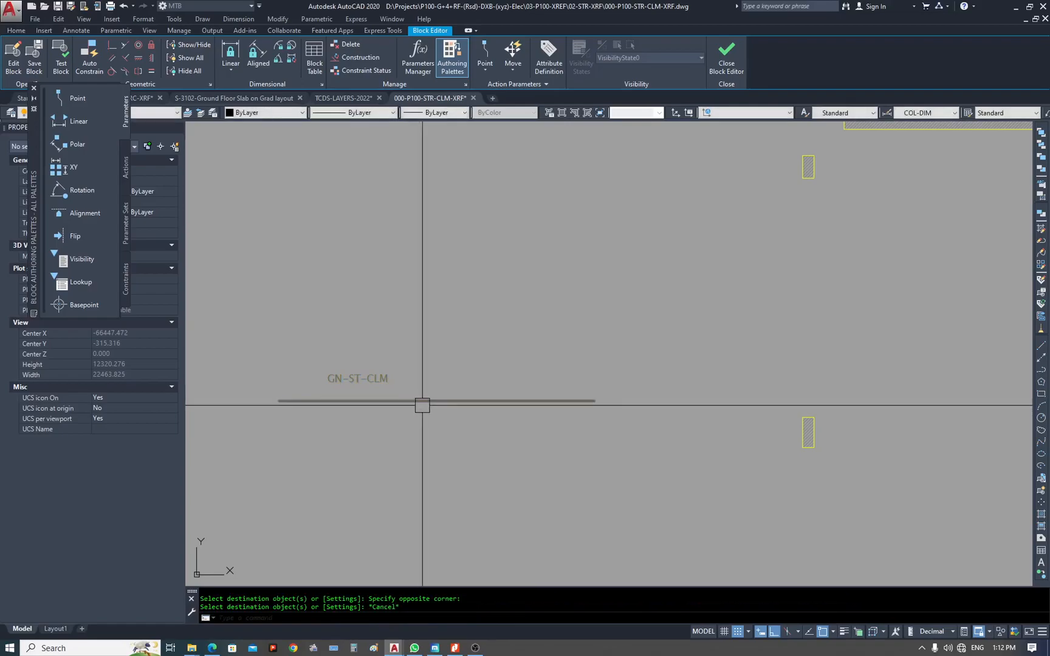
{"action": "key", "text": "Escape"}
{"action": "key", "text": "Escape"}
Match the properties of all columns and hatches in the block to the helper line.
{"action": "left_click", "coordinate": [441, 401]}
{"action": "scroll", "coordinate": [337, 416], "scroll_direction": "down", "scroll_amount": 5}
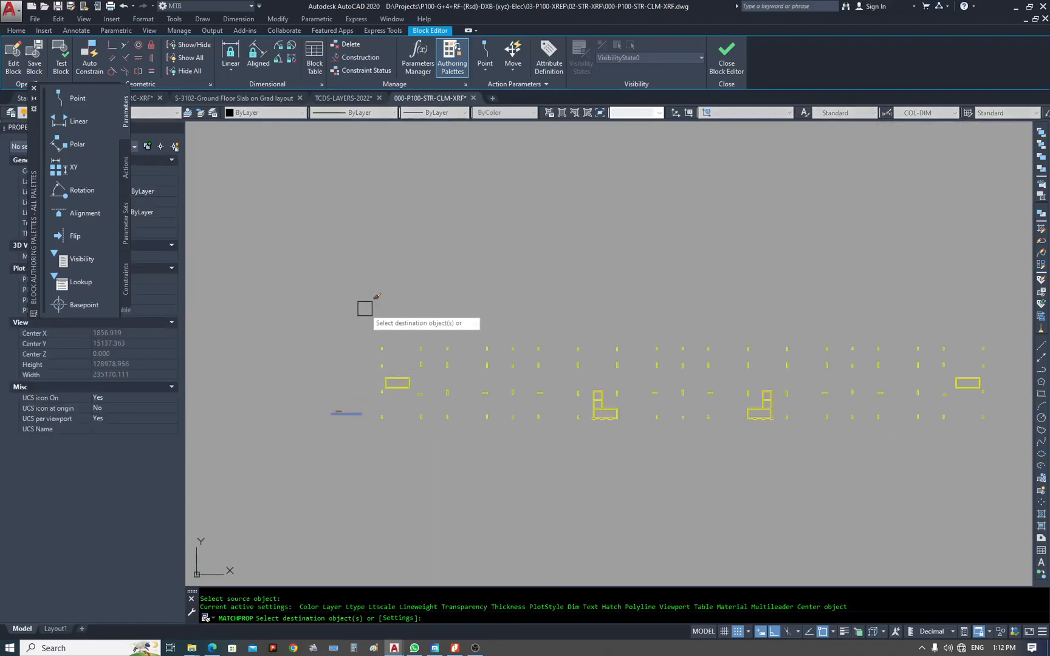
{"action": "scroll", "coordinate": [425, 372], "scroll_direction": "down", "scroll_amount": 4}
{"action": "left_click", "coordinate": [401, 345]}
{"action": "left_click", "coordinate": [664, 443]}
{"action": "scroll", "coordinate": [745, 305], "scroll_direction": "up", "scroll_amount": 6}
{"action": "key", "text": "Escape"}
{"action": "key", "text": "Escape"}
{"action": "scroll", "coordinate": [804, 281], "scroll_direction": "down", "scroll_amount": 10}
{"action": "scroll", "coordinate": [309, 282], "scroll_direction": "up", "scroll_amount": 7}
{"action": "scroll", "coordinate": [754, 306], "scroll_direction": "up", "scroll_amount": 2}
{"action": "middle_click_drag", "start_coordinate": [754, 307], "coordinate": [684, 386]}
{"action": "scroll", "coordinate": [426, 356], "scroll_direction": "up", "scroll_amount": 7}
{"action": "scroll", "coordinate": [410, 370], "scroll_direction": "down", "scroll_amount": 6}
{"action": "scroll", "coordinate": [291, 230], "scroll_direction": "up", "scroll_amount": 4}
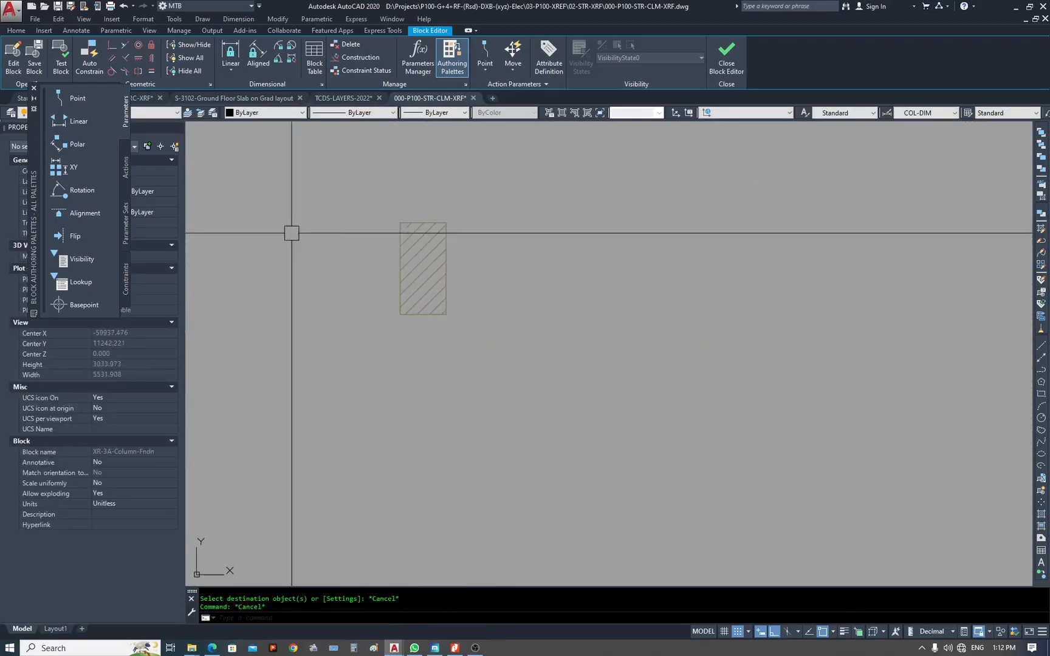
Close the block authoring palettes and erase the pasted label and helper line from the block.
{"action": "left_click", "coordinate": [33, 90]}
{"action": "scroll", "coordinate": [515, 330], "scroll_direction": "down", "scroll_amount": 6}
{"action": "key", "text": "Escape"}
{"action": "type", "text": "e"}
{"action": "key", "text": "space"}
{"action": "left_click", "coordinate": [423, 416]}
{"action": "left_click", "coordinate": [395, 476]}
{"action": "key", "text": "space"}
{"action": "scroll", "coordinate": [388, 438], "scroll_direction": "down", "scroll_amount": 6}
{"action": "key", "text": "Escape"}
Set the color of all hatches in the block to index color 25.
{"action": "left_click", "coordinate": [377, 332]}
{"action": "left_click", "coordinate": [897, 506]}
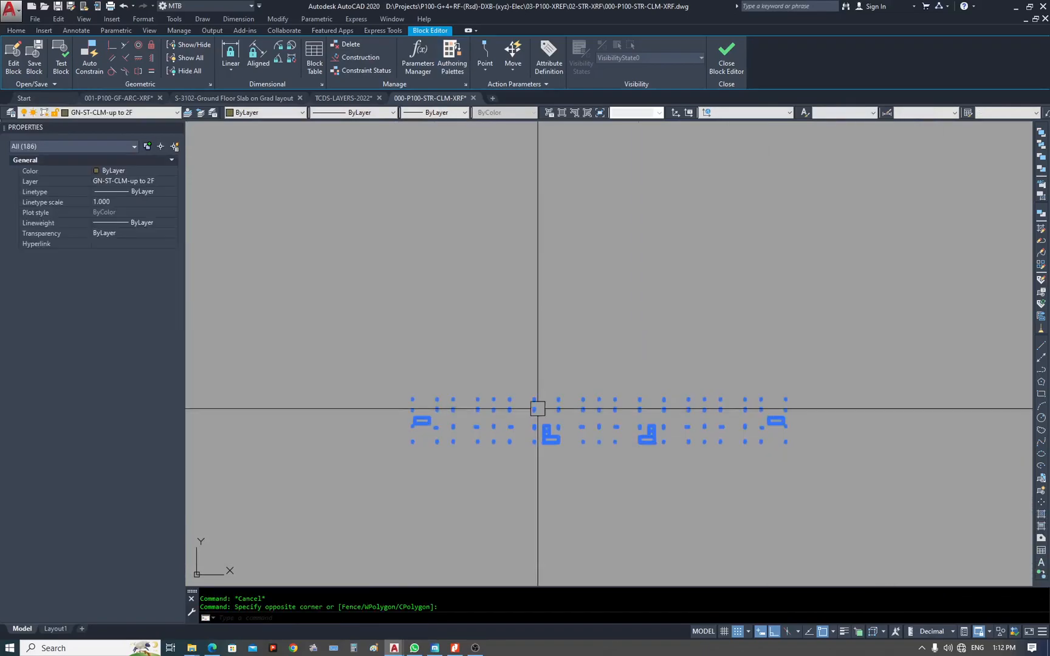
{"action": "left_click", "coordinate": [83, 144]}
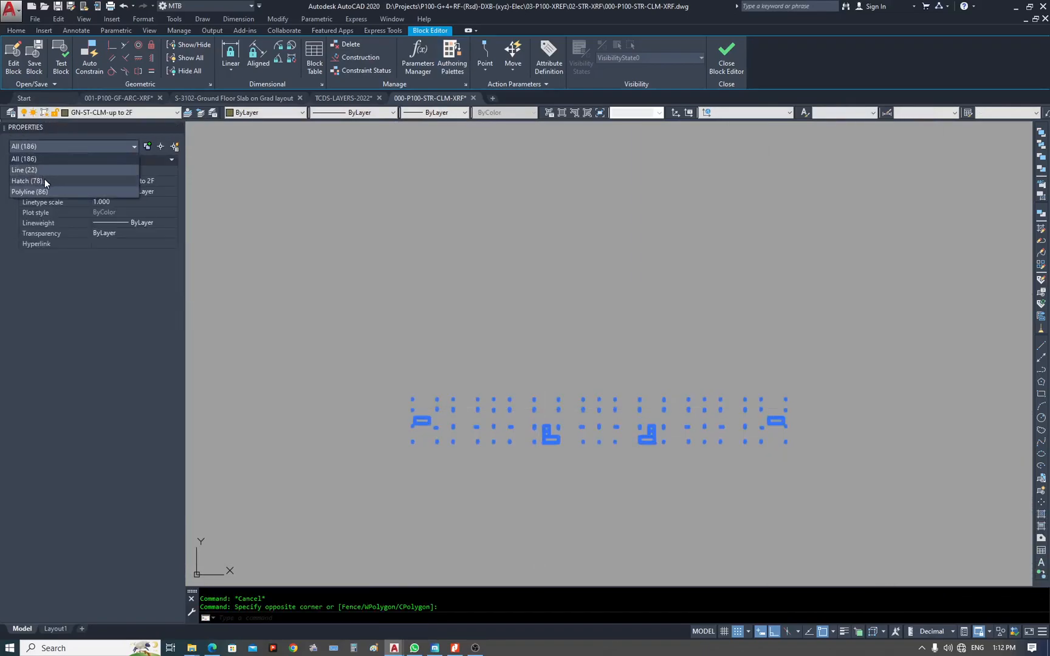
{"action": "left_click", "coordinate": [45, 180]}
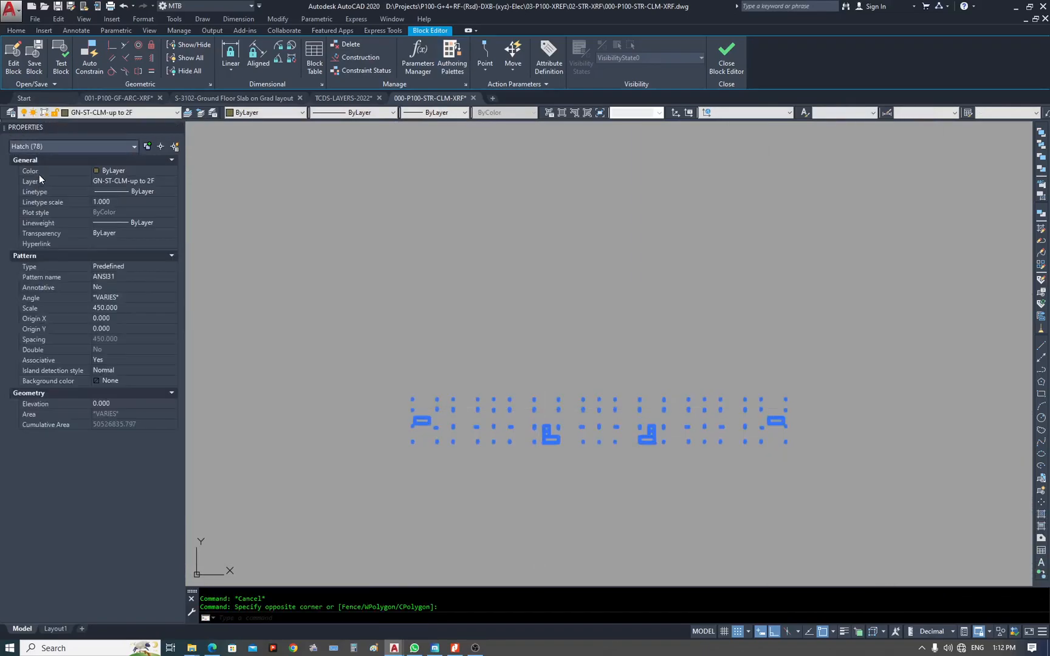
{"action": "left_click", "coordinate": [152, 172]}
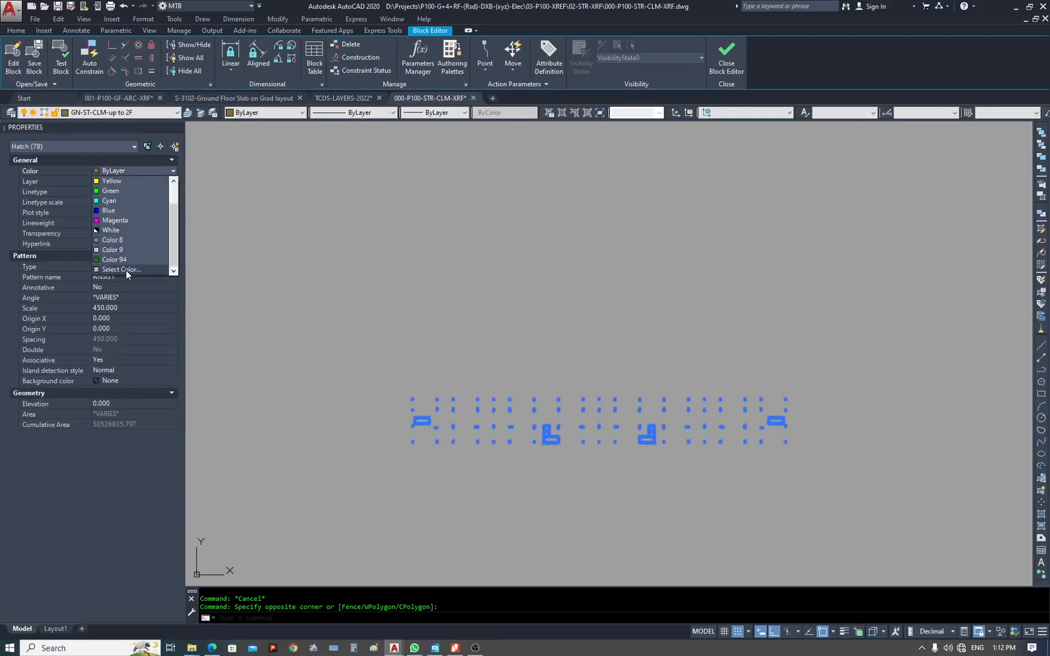
{"action": "left_click", "coordinate": [126, 269]}
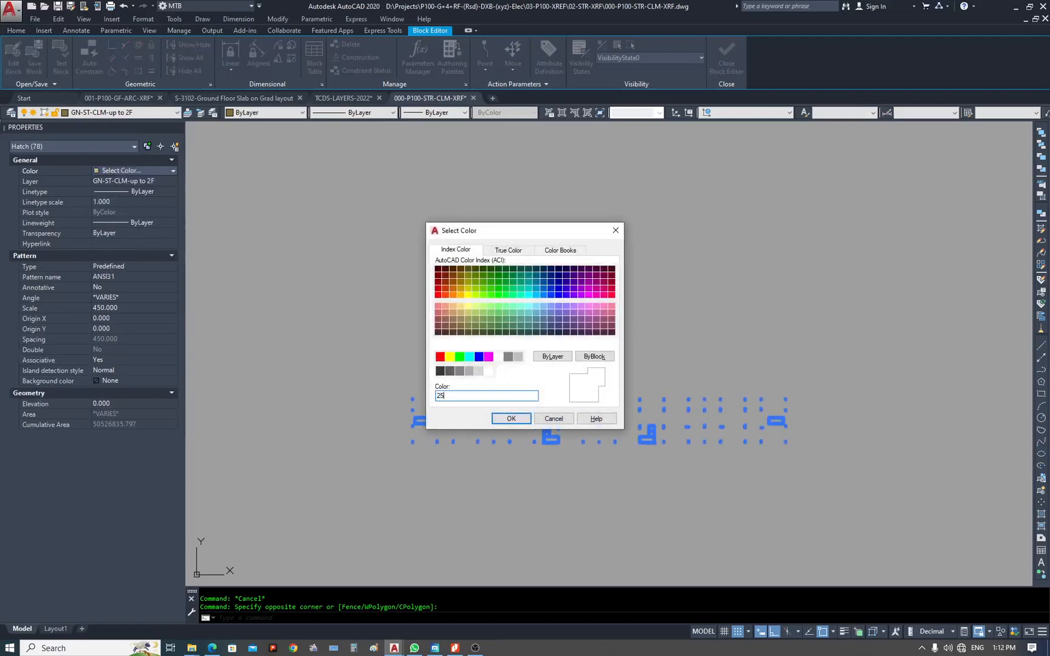
{"action": "type", "text": "25"}
{"action": "key", "text": "Return"}
{"action": "key", "text": "Escape"}
{"action": "scroll", "coordinate": [544, 424], "scroll_direction": "up", "scroll_amount": 5}
{"action": "scroll", "coordinate": [518, 344], "scroll_direction": "up", "scroll_amount": 4}
{"action": "scroll", "coordinate": [717, 290], "scroll_direction": "down", "scroll_amount": 10}
{"action": "scroll", "coordinate": [464, 280], "scroll_direction": "up", "scroll_amount": 6}
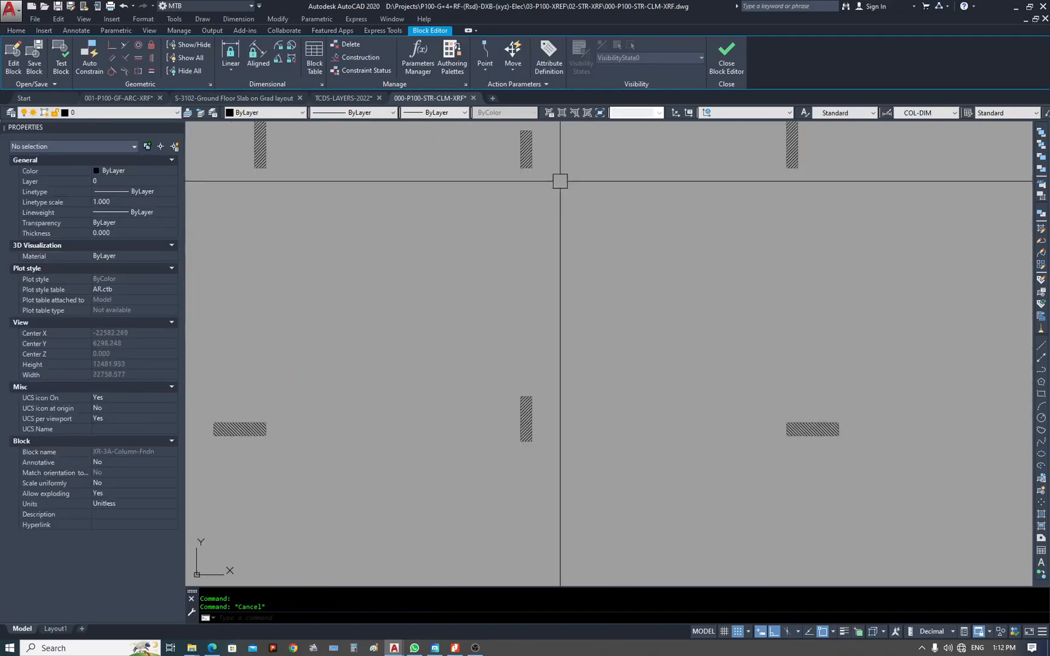
Close the block editor and save the changes to the column block.
{"action": "left_click", "coordinate": [726, 58]}
{"action": "left_click", "coordinate": [517, 296]}
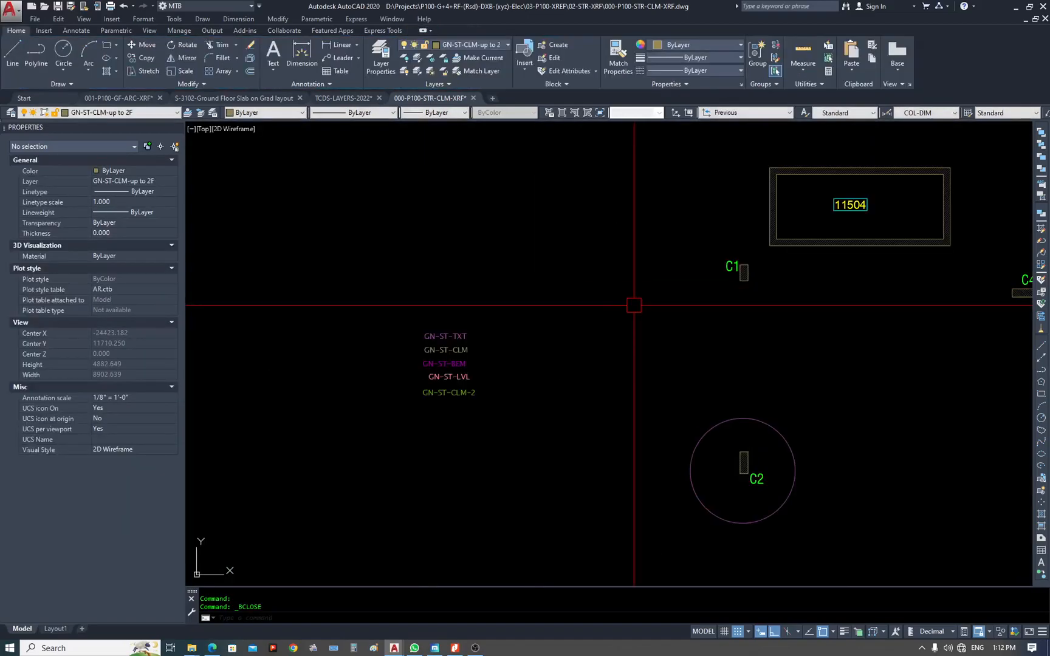
{"action": "key", "text": "Escape"}
{"action": "key", "text": "Escape"}
{"action": "scroll", "coordinate": [656, 343], "scroll_direction": "up", "scroll_amount": 6}
{"action": "middle_click_drag", "start_coordinate": [587, 219], "coordinate": [586, 291]}
Match the column block's properties to the GN-ST-CLM label so it moves to layer GN-ST-CLM-up to 2F.
{"action": "left_click", "coordinate": [662, 268]}
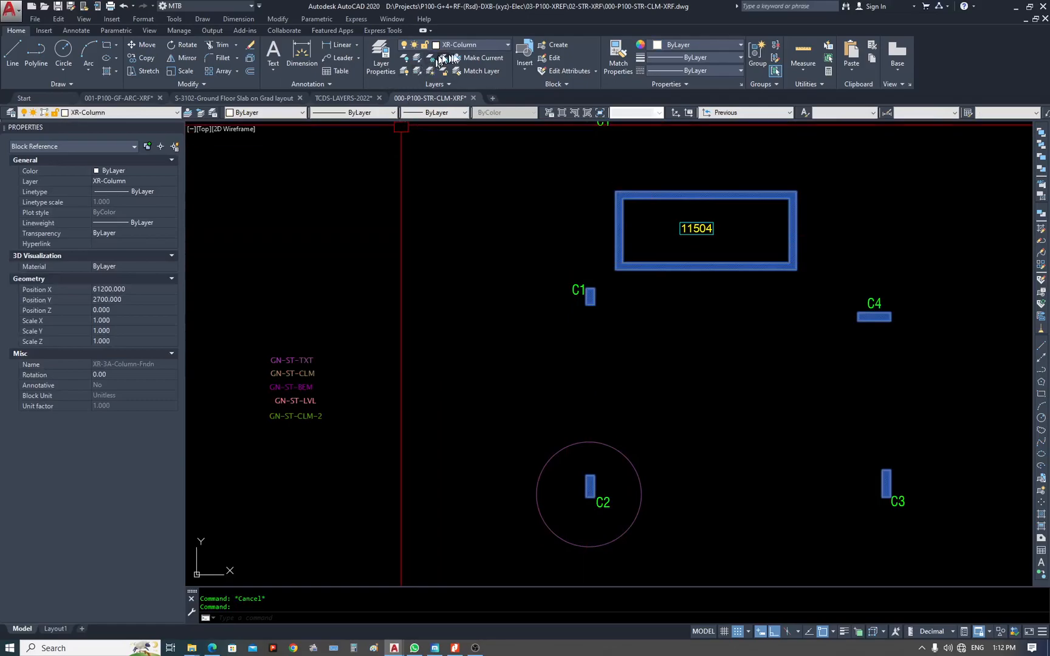
{"action": "scroll", "coordinate": [340, 389], "scroll_direction": "up", "scroll_amount": 4}
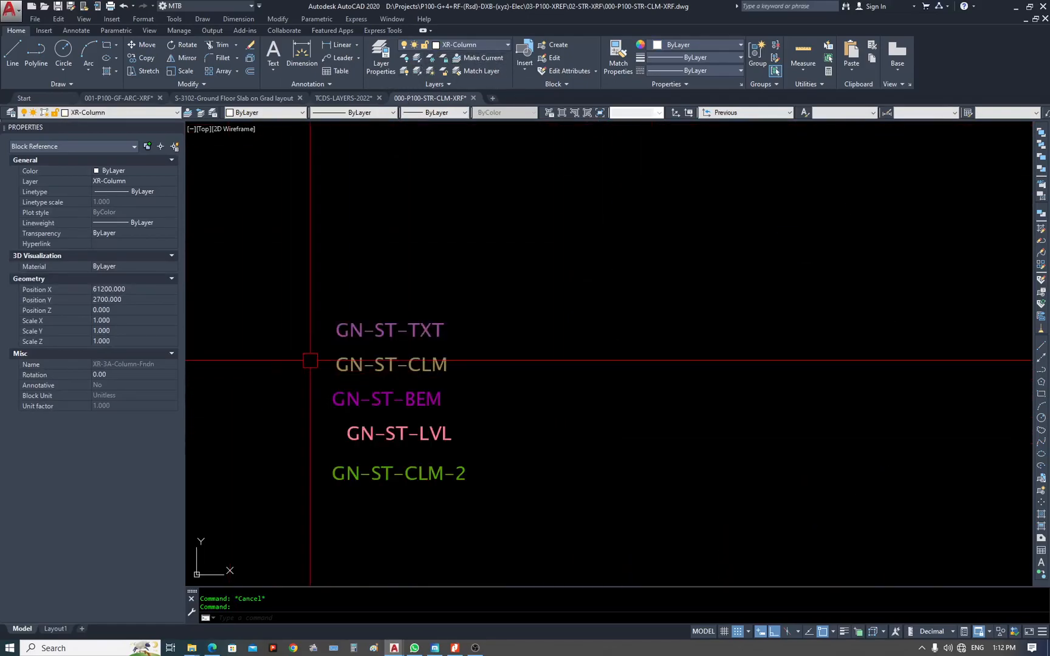
{"action": "left_click", "coordinate": [340, 363]}
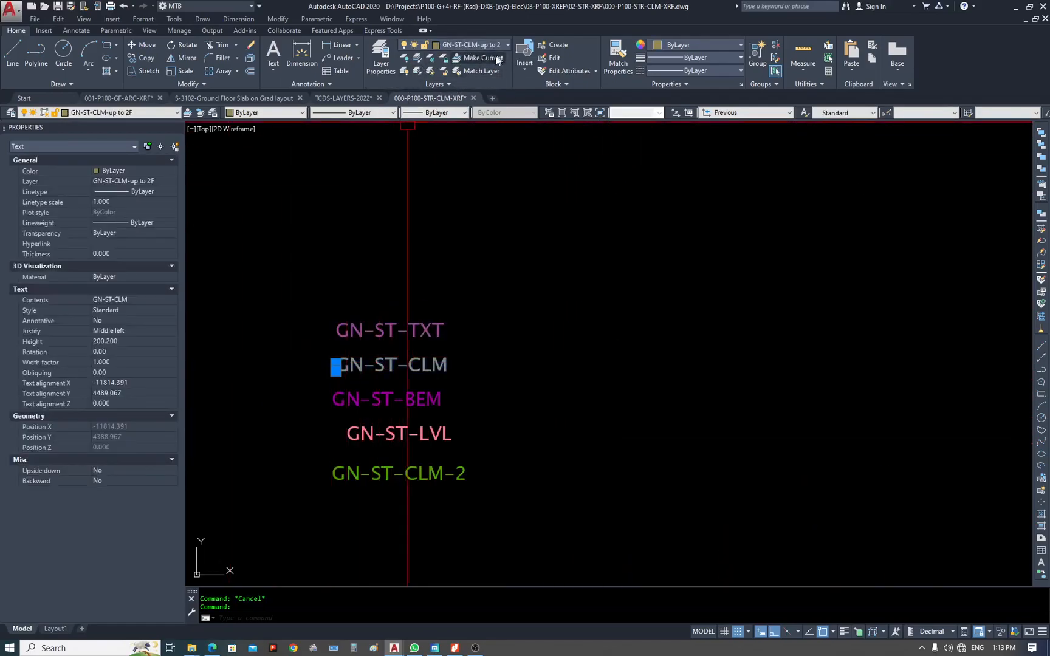
{"action": "key", "text": "Escape"}
{"action": "key", "text": "Escape"}
{"action": "type", "text": "ma"}
{"action": "key", "text": "space"}
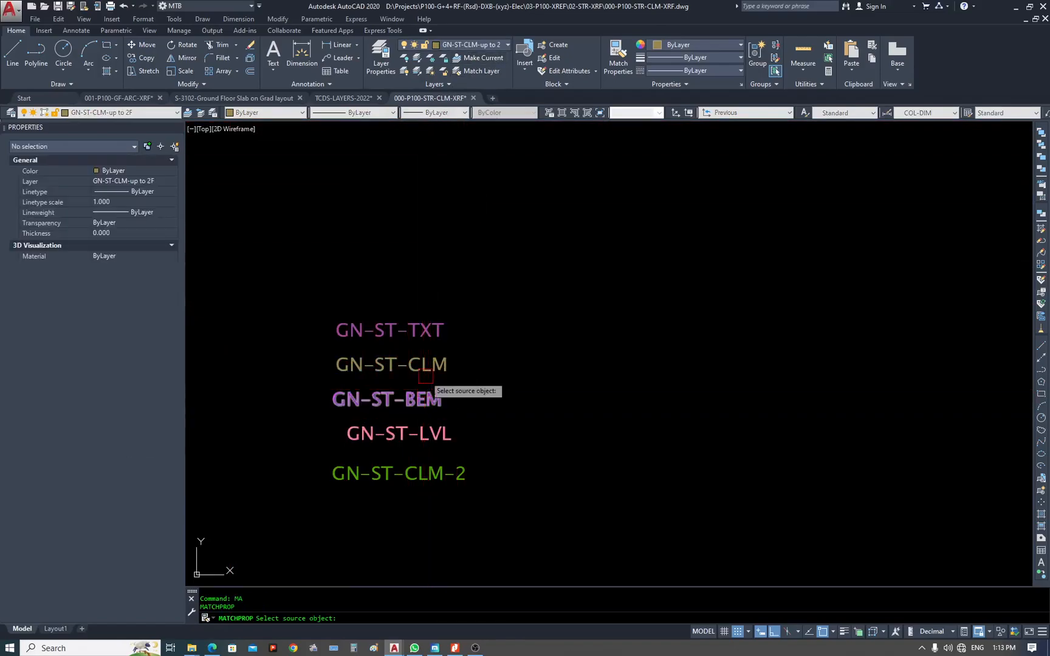
{"action": "left_click", "coordinate": [426, 367]}
{"action": "scroll", "coordinate": [399, 360], "scroll_direction": "down", "scroll_amount": 4}
{"action": "scroll", "coordinate": [549, 309], "scroll_direction": "up", "scroll_amount": 3}
{"action": "left_click", "coordinate": [601, 307]}
{"action": "left_click", "coordinate": [526, 390]}
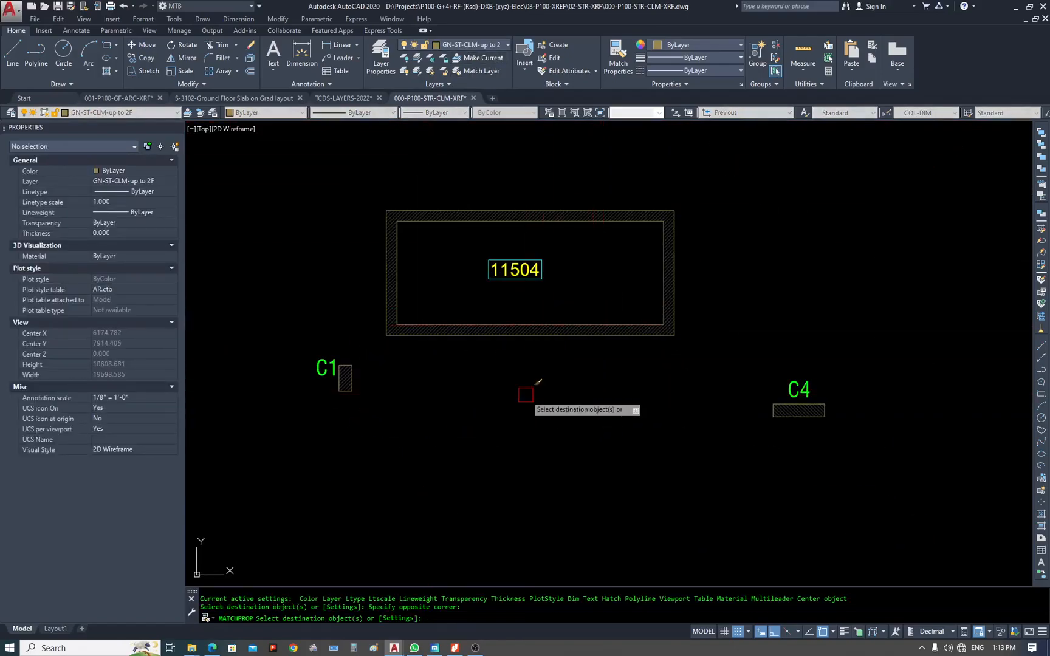
{"action": "key", "text": "Escape"}
Check the layer assigned to the column block in its properties.
{"action": "left_click", "coordinate": [594, 301]}
{"action": "left_click", "coordinate": [546, 377]}
{"action": "scroll", "coordinate": [580, 276], "scroll_direction": "down", "scroll_amount": 4}
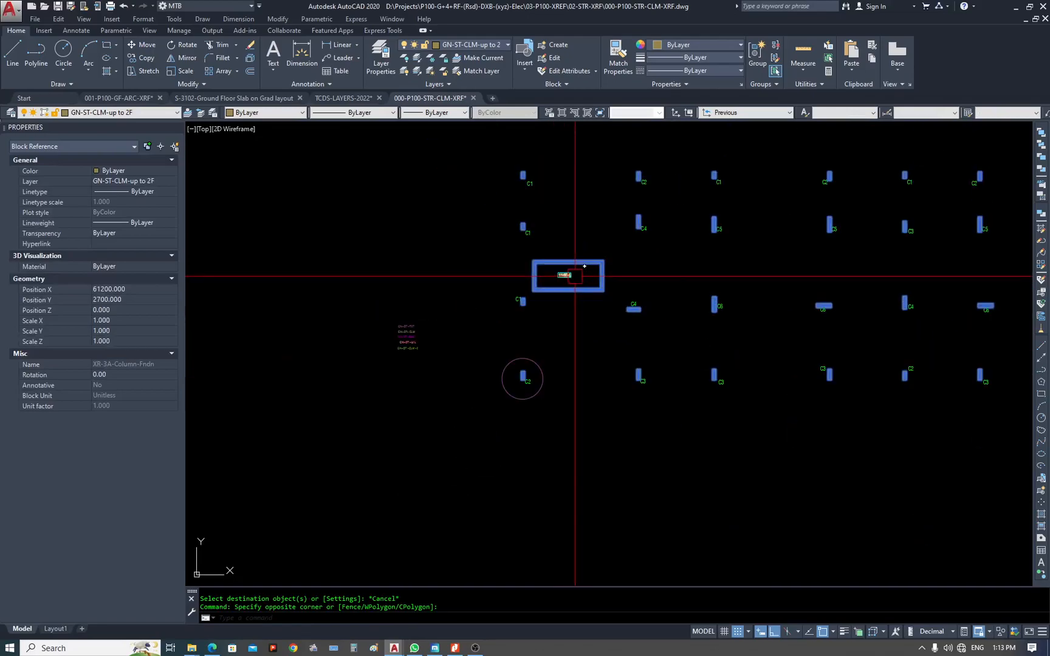
{"action": "middle_click_drag", "start_coordinate": [643, 298], "coordinate": [554, 355]}
{"action": "key", "text": "Escape"}
{"action": "key", "text": "Escape"}
Erase the 11504 tag and its frame inside the rectangular core beside columns C1 and C4.
{"action": "scroll", "coordinate": [474, 328], "scroll_direction": "up", "scroll_amount": 6}
{"action": "middle_click_drag", "start_coordinate": [474, 328], "coordinate": [558, 387]}
{"action": "type", "text": "e"}
{"action": "key", "text": "space"}
{"action": "scroll", "coordinate": [590, 395], "scroll_direction": "up", "scroll_amount": 2}
{"action": "left_click", "coordinate": [616, 377]}
{"action": "left_click", "coordinate": [514, 446]}
{"action": "key", "text": "space"}
{"action": "scroll", "coordinate": [508, 404], "scroll_direction": "down", "scroll_amount": 9}
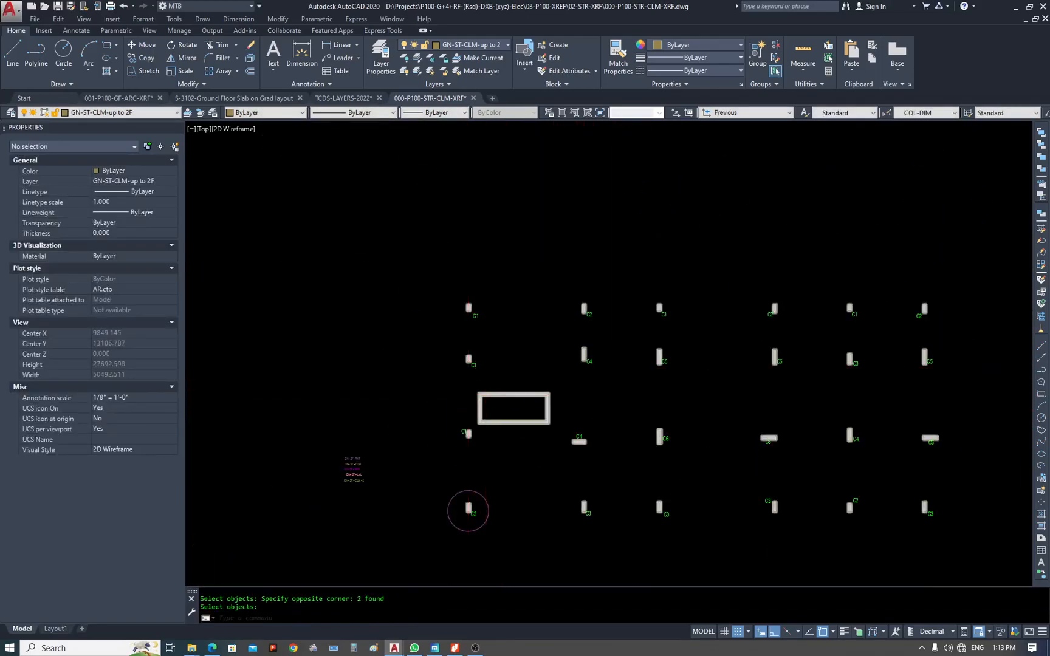
Erase the remaining framed tags inside the other core outlines of the column layout.
{"action": "scroll", "coordinate": [689, 398], "scroll_direction": "up", "scroll_amount": 20}
{"action": "type", "text": "e"}
{"action": "key", "text": "space"}
{"action": "left_click", "coordinate": [866, 345]}
{"action": "left_click", "coordinate": [686, 414]}
{"action": "key", "text": "space"}
{"action": "scroll", "coordinate": [645, 338], "scroll_direction": "down", "scroll_amount": 9}
{"action": "scroll", "coordinate": [784, 210], "scroll_direction": "down", "scroll_amount": 5}
{"action": "scroll", "coordinate": [574, 246], "scroll_direction": "up", "scroll_amount": 4}
{"action": "scroll", "coordinate": [393, 290], "scroll_direction": "up", "scroll_amount": 8}
{"action": "key", "text": "Escape"}
{"action": "type", "text": "e"}
{"action": "key", "text": "space"}
{"action": "left_click", "coordinate": [873, 187]}
{"action": "left_click", "coordinate": [716, 265]}
{"action": "key", "text": "space"}
{"action": "scroll", "coordinate": [693, 277], "scroll_direction": "down", "scroll_amount": 8}
{"action": "scroll", "coordinate": [687, 318], "scroll_direction": "down", "scroll_amount": 5}
{"action": "scroll", "coordinate": [569, 305], "scroll_direction": "up", "scroll_amount": 7}
{"action": "scroll", "coordinate": [668, 323], "scroll_direction": "up", "scroll_amount": 4}
{"action": "key", "text": "Escape"}
{"action": "type", "text": "e"}
{"action": "key", "text": "space"}
{"action": "left_click", "coordinate": [747, 342]}
{"action": "left_click", "coordinate": [682, 384]}
{"action": "key", "text": "space"}
Erase the two LIFT labels in one of the L-shaped lift cores.
{"action": "middle_click_drag", "start_coordinate": [652, 267], "coordinate": [638, 405]}
{"action": "type", "text": "e"}
{"action": "key", "text": "space"}
{"action": "left_click", "coordinate": [584, 385]}
{"action": "left_click", "coordinate": [599, 281]}
{"action": "key", "text": "space"}
{"action": "scroll", "coordinate": [600, 276], "scroll_direction": "down", "scroll_amount": 8}
{"action": "scroll", "coordinate": [485, 328], "scroll_direction": "up", "scroll_amount": 8}
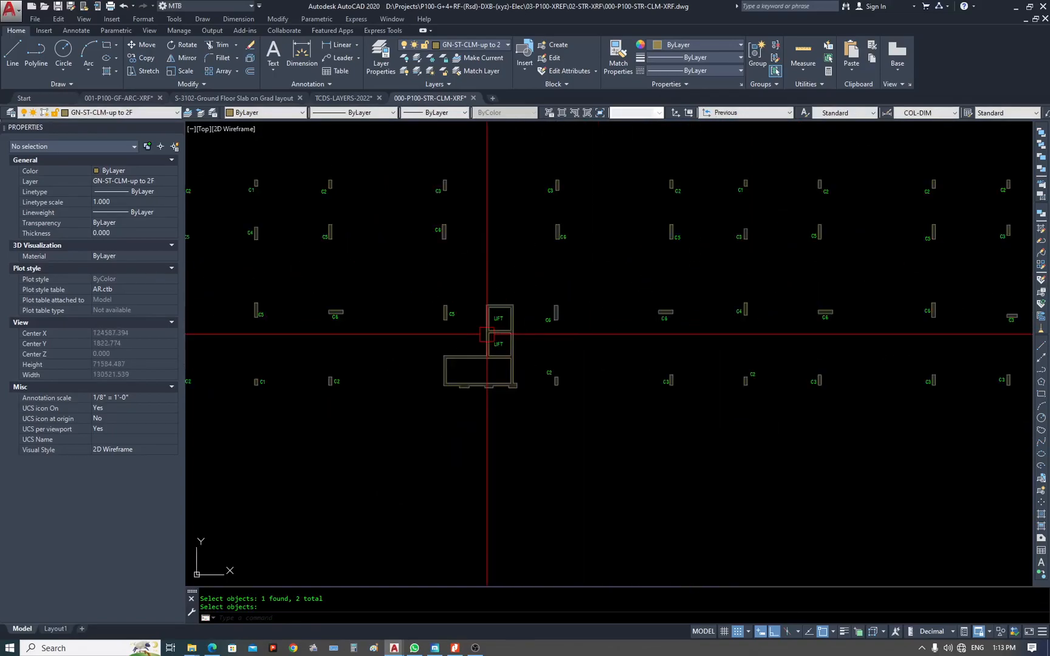
Erase the two LIFT labels in the remaining L-shaped lift core.
{"action": "key", "text": "Escape"}
{"action": "type", "text": "e"}
{"action": "key", "text": "space"}
{"action": "left_click", "coordinate": [535, 368]}
{"action": "left_click", "coordinate": [537, 270]}
{"action": "key", "text": "space"}
Inspect the whole column layout for leftover tags and labels.
{"action": "scroll", "coordinate": [570, 345], "scroll_direction": "down", "scroll_amount": 10}
{"action": "scroll", "coordinate": [800, 295], "scroll_direction": "up", "scroll_amount": 6}
{"action": "scroll", "coordinate": [803, 296], "scroll_direction": "up", "scroll_amount": 2}
{"action": "scroll", "coordinate": [398, 300], "scroll_direction": "down", "scroll_amount": 6}
{"action": "scroll", "coordinate": [565, 223], "scroll_direction": "up", "scroll_amount": 3}
{"action": "scroll", "coordinate": [297, 307], "scroll_direction": "up", "scroll_amount": 3}
{"action": "middle_click_drag", "start_coordinate": [298, 307], "coordinate": [797, 265]}
{"action": "middle_click_drag", "start_coordinate": [441, 262], "coordinate": [621, 253]}
{"action": "scroll", "coordinate": [603, 240], "scroll_direction": "down", "scroll_amount": 4}
{"action": "scroll", "coordinate": [347, 314], "scroll_direction": "up", "scroll_amount": 6}
{"action": "scroll", "coordinate": [347, 321], "scroll_direction": "up", "scroll_amount": 6}
{"action": "scroll", "coordinate": [403, 347], "scroll_direction": "down", "scroll_amount": 8}
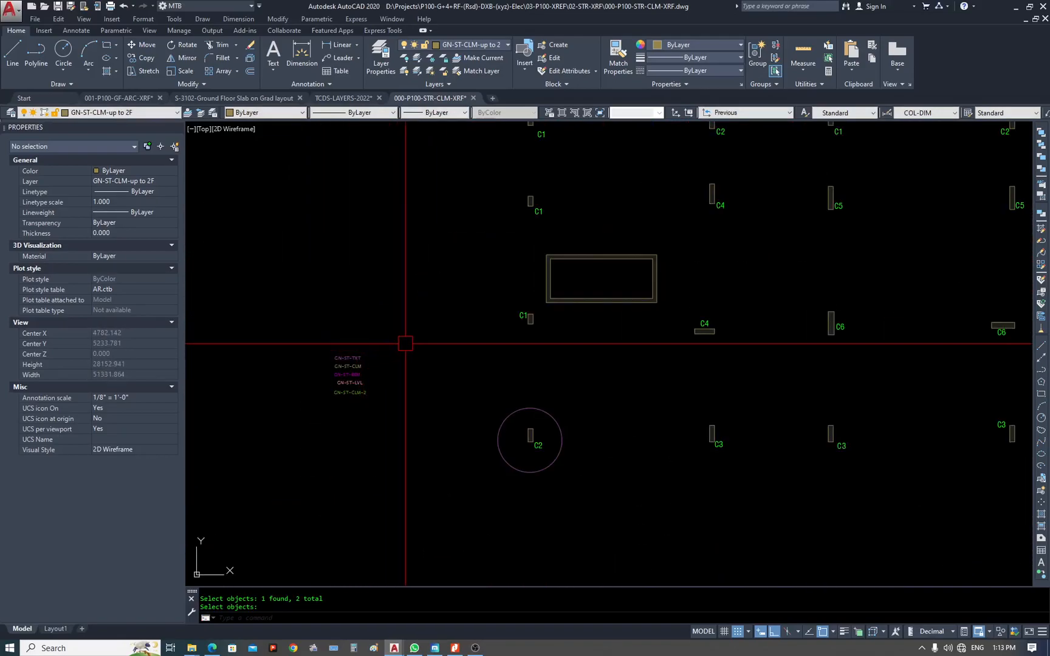
Turn off the layer that holds the column and core outlines using LAYOFF.
{"action": "scroll", "coordinate": [414, 309], "scroll_direction": "up", "scroll_amount": 2}
{"action": "key", "text": "Escape"}
{"action": "key", "text": "Escape"}
{"action": "key", "text": "space"}
{"action": "key", "text": "Escape"}
{"action": "key", "text": "Escape"}
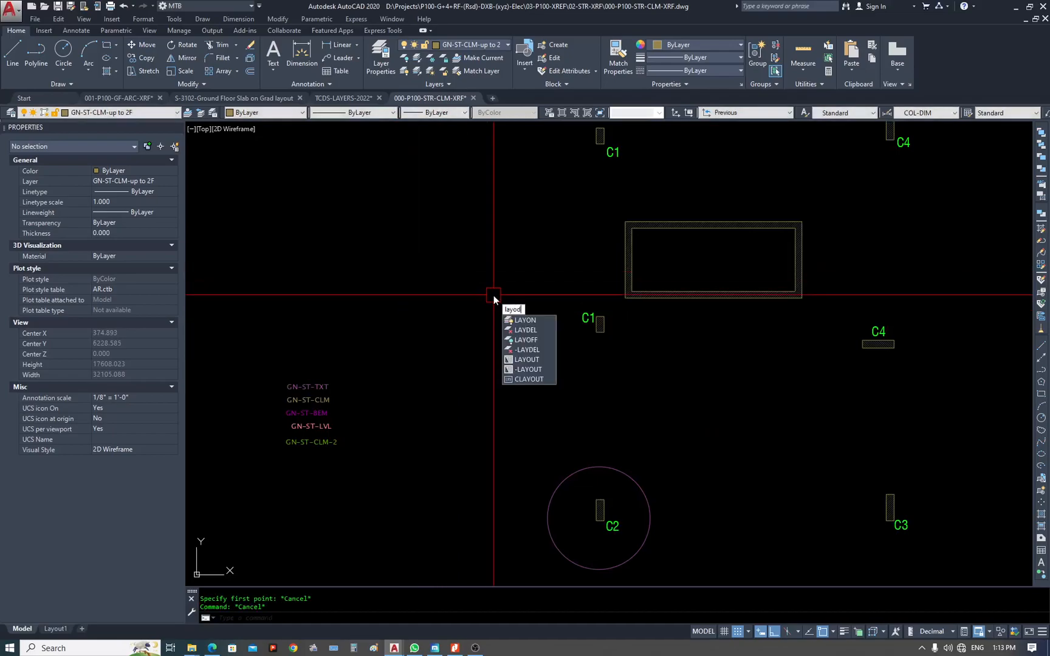
{"action": "key", "text": "Return"}
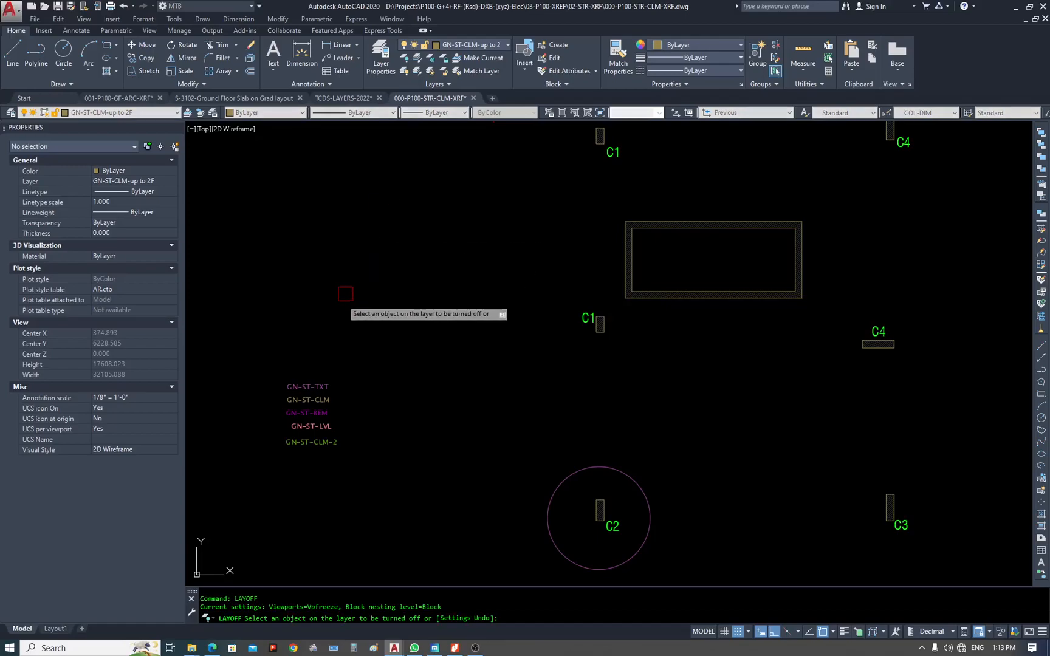
{"action": "scroll", "coordinate": [340, 340], "scroll_direction": "up", "scroll_amount": 2}
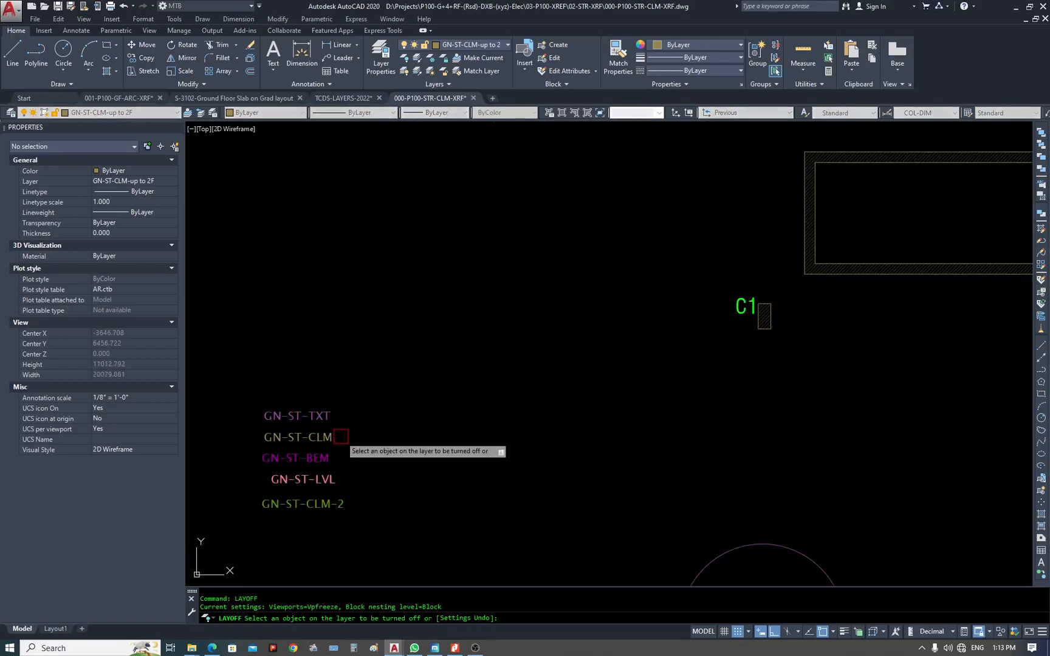
{"action": "left_click", "coordinate": [822, 272]}
{"action": "scroll", "coordinate": [658, 284], "scroll_direction": "down", "scroll_amount": 8}
{"action": "key", "text": "Escape"}
{"action": "scroll", "coordinate": [571, 310], "scroll_direction": "up", "scroll_amount": 8}
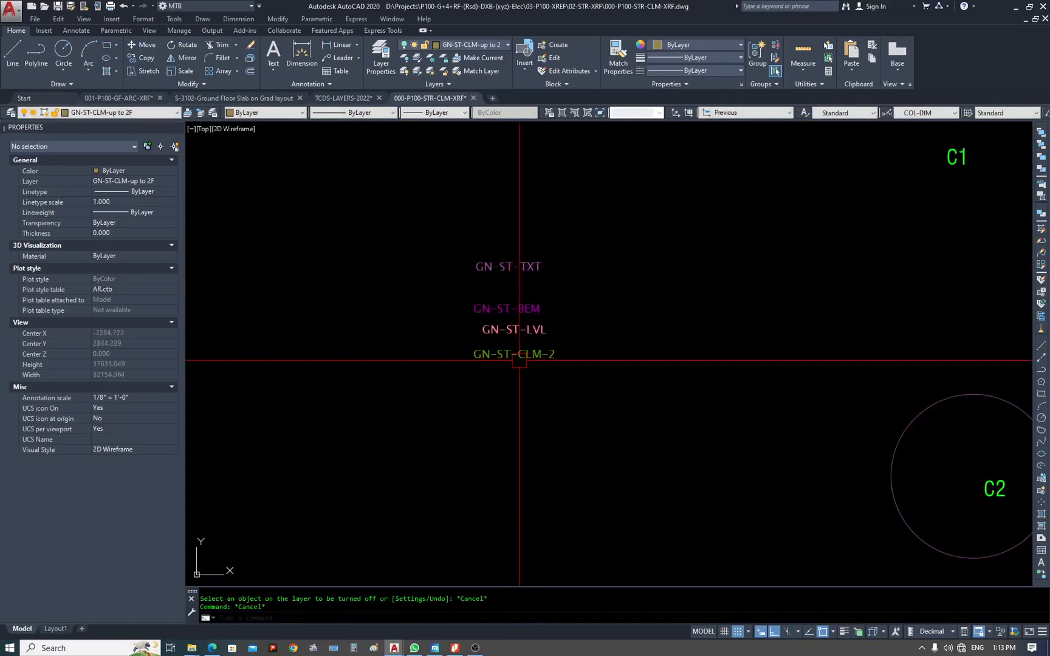
{"action": "type", "text": "ma"}
{"action": "key", "text": "Return"}
{"action": "left_click", "coordinate": [480, 267]}
{"action": "scroll", "coordinate": [447, 325], "scroll_direction": "down", "scroll_amount": 2}
{"action": "key", "text": "Escape"}
{"action": "key", "text": "Escape"}
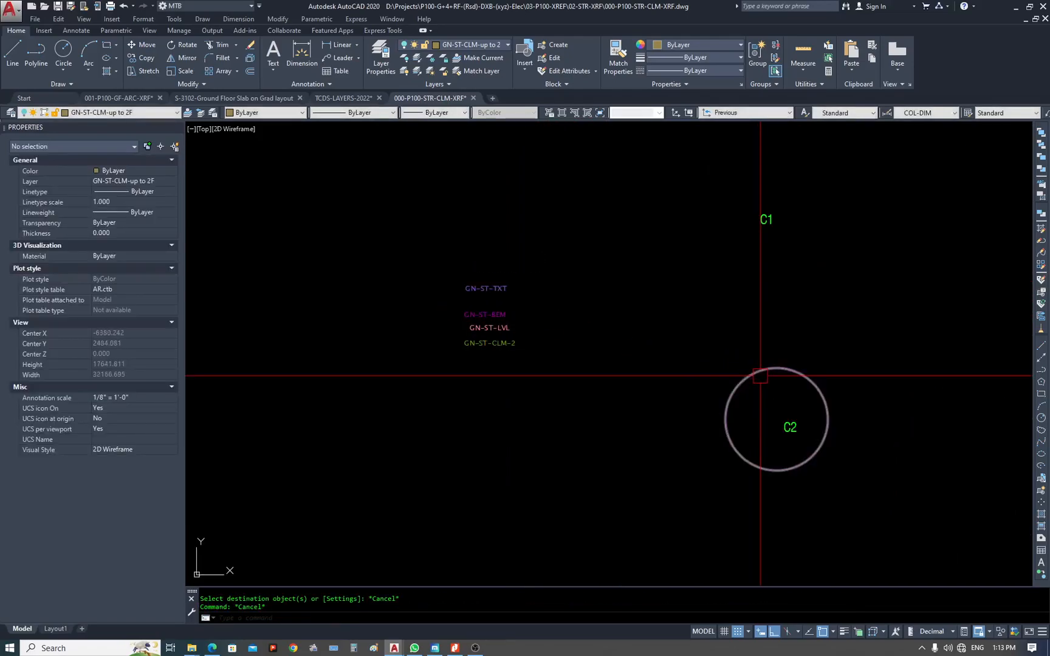
Match the properties of all column labels in the layout to the circle around the C2 label.
{"action": "key", "text": "Return"}
{"action": "left_click", "coordinate": [760, 376]}
{"action": "scroll", "coordinate": [550, 401], "scroll_direction": "down", "scroll_amount": 4}
{"action": "left_click", "coordinate": [570, 287]}
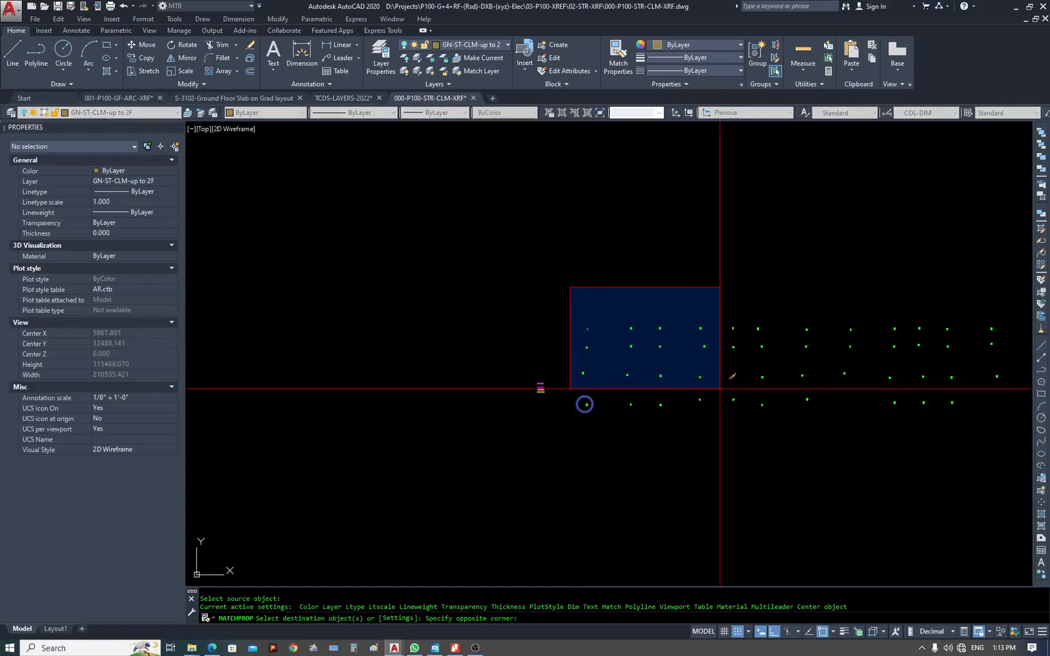
{"action": "scroll", "coordinate": [697, 463], "scroll_direction": "down", "scroll_amount": 2}
{"action": "left_click", "coordinate": [871, 463]}
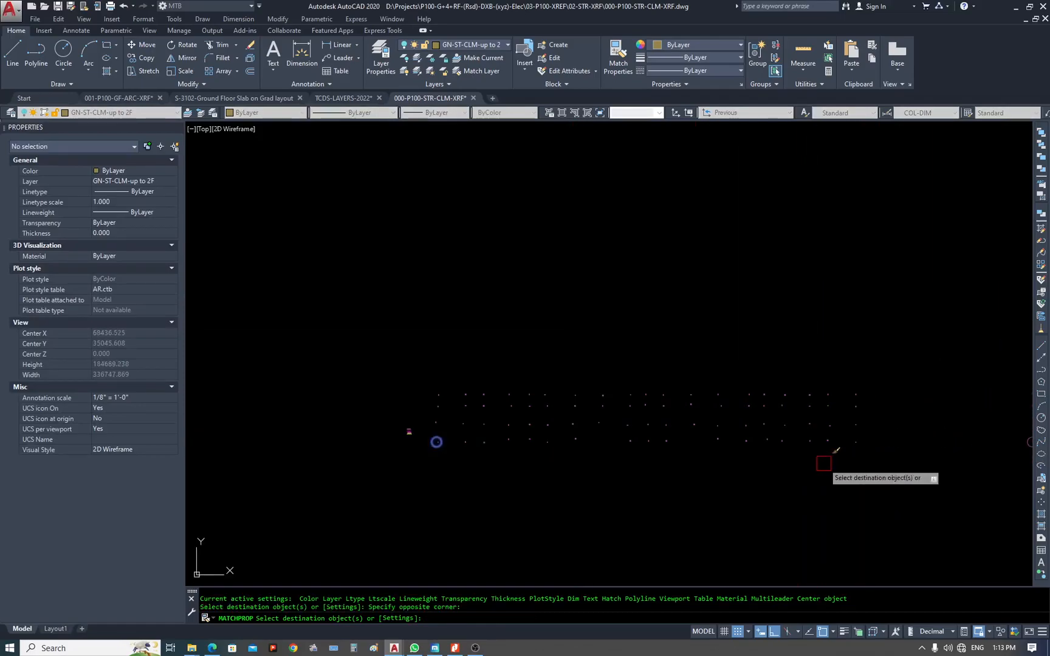
{"action": "key", "text": "Escape"}
{"action": "key", "text": "Escape"}
{"action": "scroll", "coordinate": [437, 440], "scroll_direction": "up", "scroll_amount": 5}
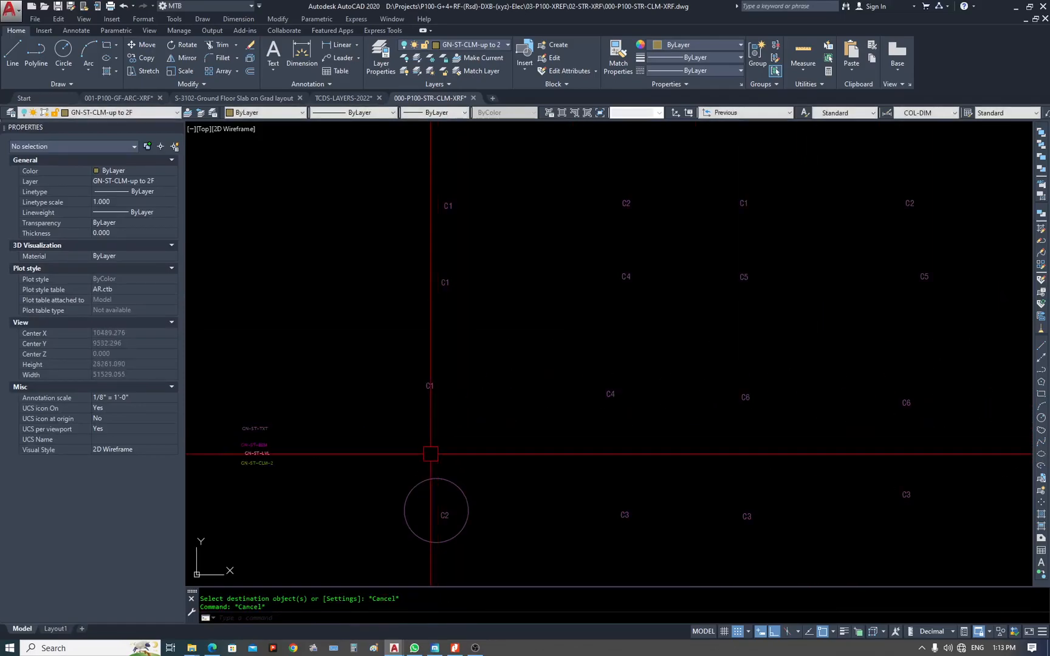
Turn all layers in the drawing back on.
{"action": "key", "text": "Escape"}
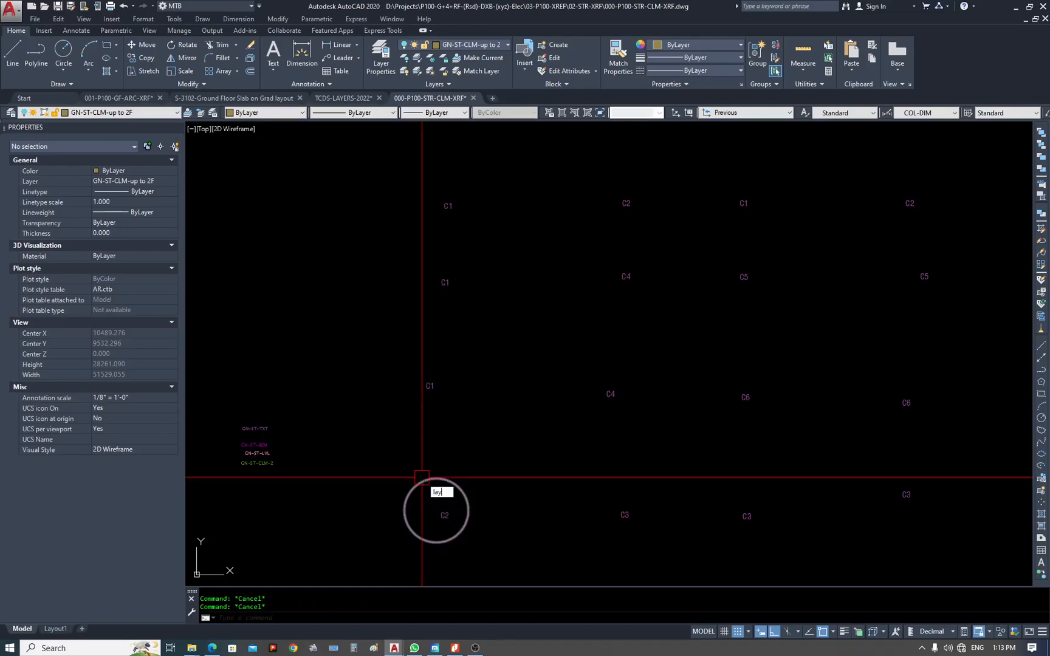
{"action": "type", "text": "layon"}
{"action": "key", "text": "Return"}
{"action": "scroll", "coordinate": [461, 266], "scroll_direction": "down", "scroll_amount": 6}
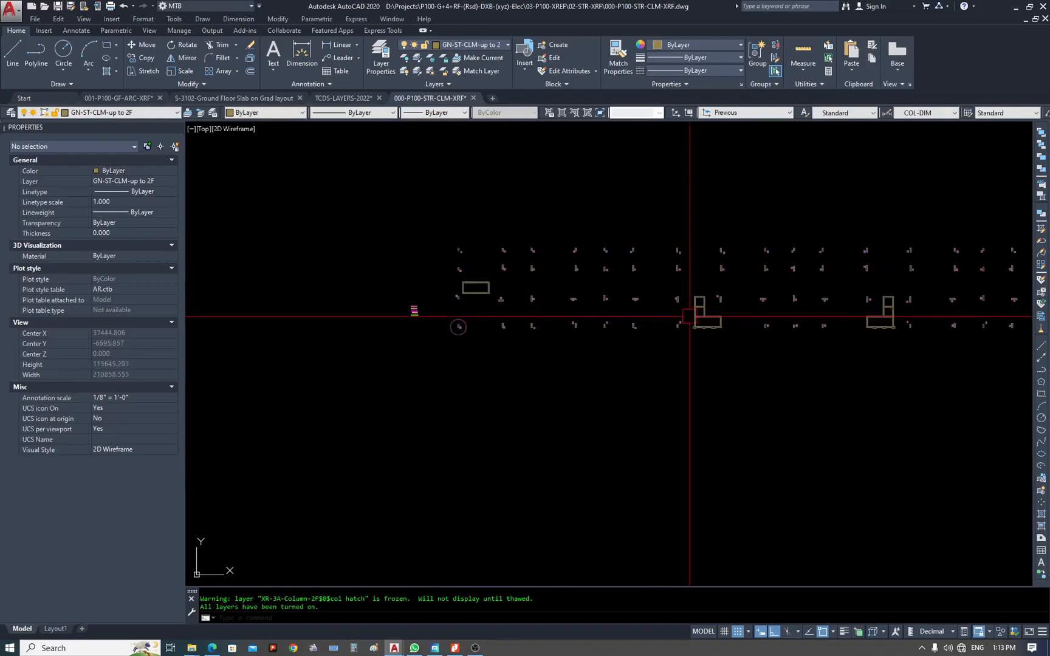
{"action": "scroll", "coordinate": [593, 363], "scroll_direction": "down", "scroll_amount": 2}
{"action": "middle_click_drag", "start_coordinate": [996, 331], "coordinate": [966, 340]}
{"action": "scroll", "coordinate": [609, 383], "scroll_direction": "up", "scroll_amount": 6}
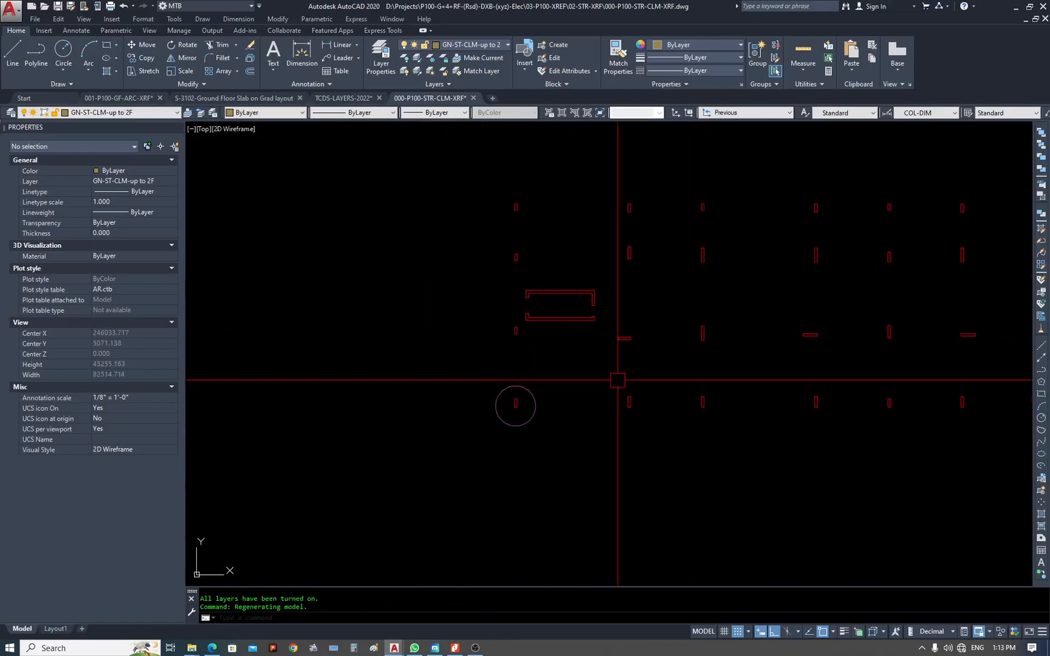
Copy the GN-ST-CLM-2 sample label with a base point.
{"action": "scroll", "coordinate": [649, 320], "scroll_direction": "down", "scroll_amount": 8}
{"action": "scroll", "coordinate": [674, 313], "scroll_direction": "up", "scroll_amount": 4}
{"action": "scroll", "coordinate": [764, 313], "scroll_direction": "down", "scroll_amount": 6}
{"action": "scroll", "coordinate": [392, 323], "scroll_direction": "up", "scroll_amount": 8}
{"action": "scroll", "coordinate": [935, 304], "scroll_direction": "up", "scroll_amount": 6}
{"action": "key", "text": "Escape"}
{"action": "scroll", "coordinate": [790, 319], "scroll_direction": "up", "scroll_amount": 3}
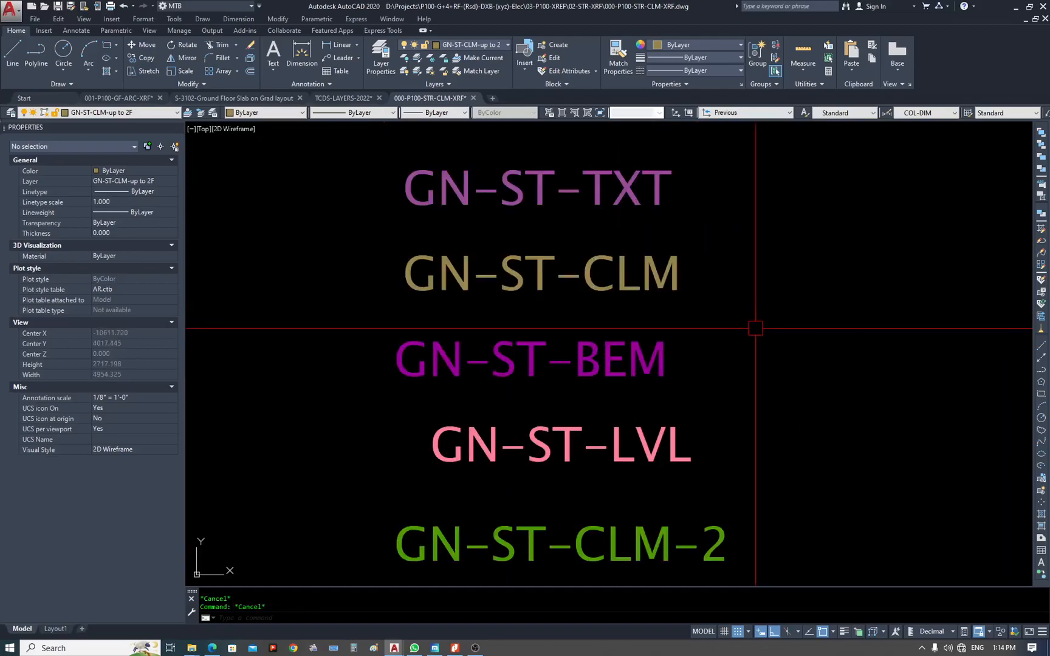
{"action": "key", "text": "ctrl+shift+c"}
{"action": "left_click", "coordinate": [595, 554]}
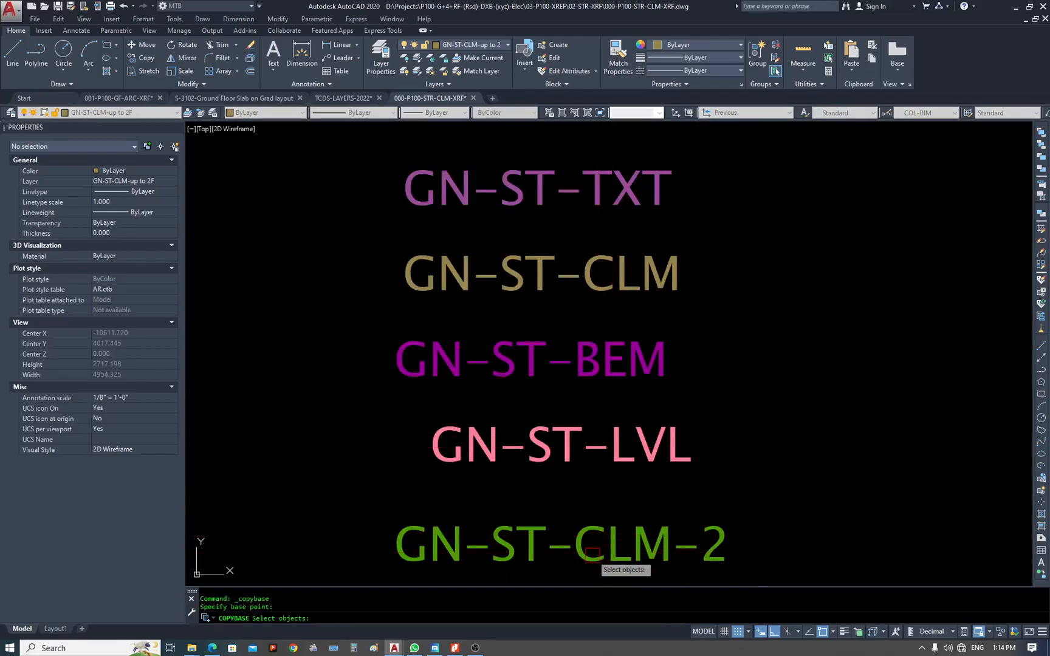
{"action": "key", "text": "Return"}
{"action": "scroll", "coordinate": [272, 398], "scroll_direction": "down", "scroll_amount": 8}
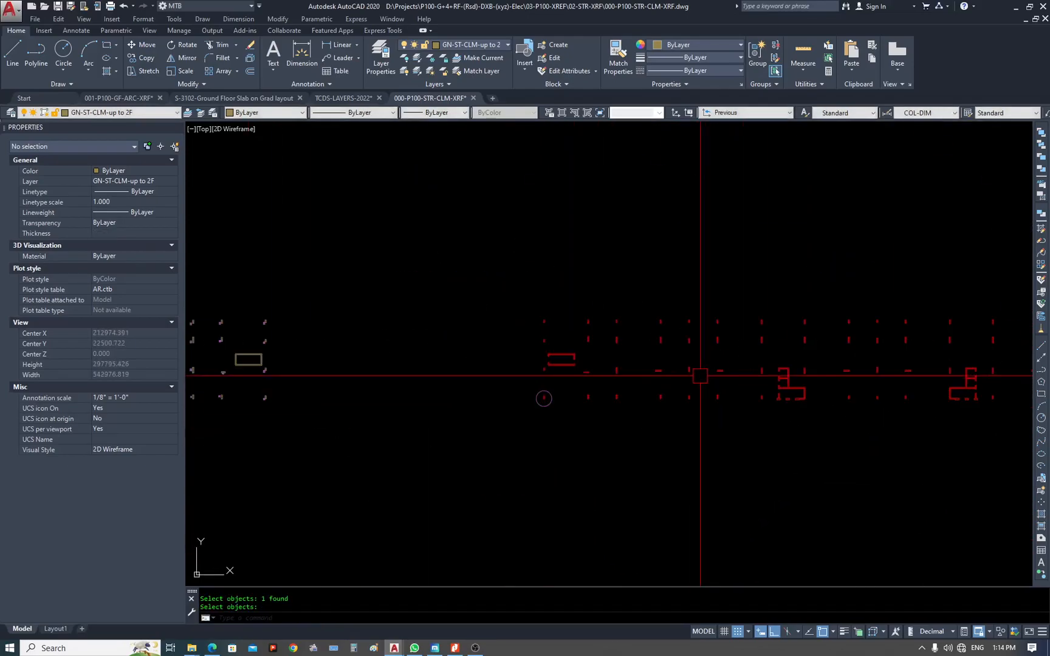
{"action": "key", "text": "Escape"}
Open the XR-3A-Column-2F block for editing and paste the copied label beside its columns.
{"action": "double_click", "coordinate": [662, 370]}
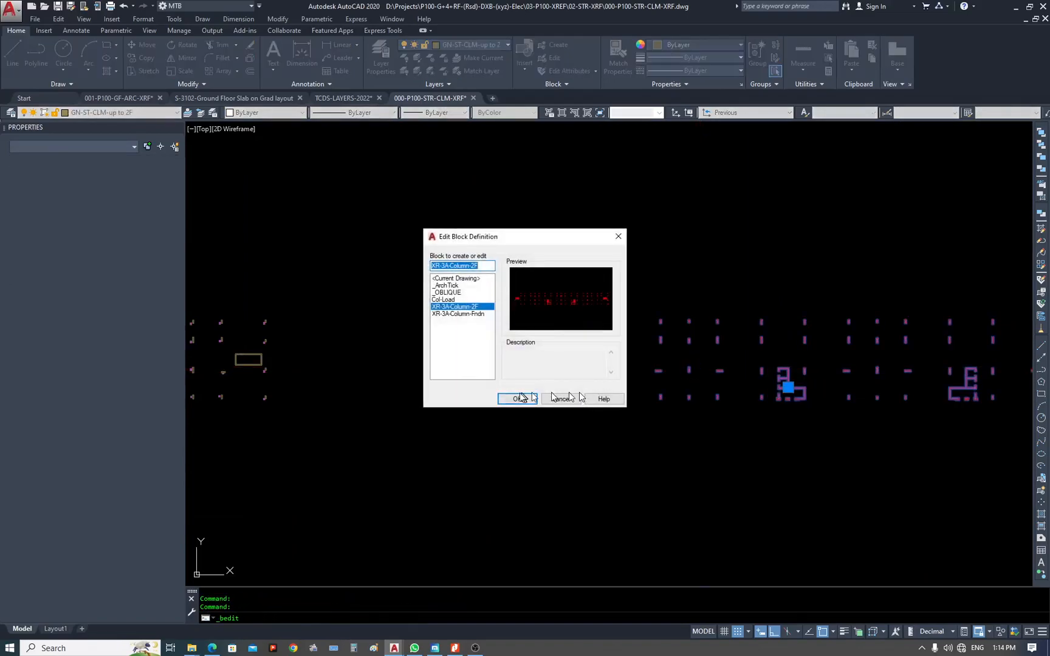
{"action": "left_click", "coordinate": [515, 399]}
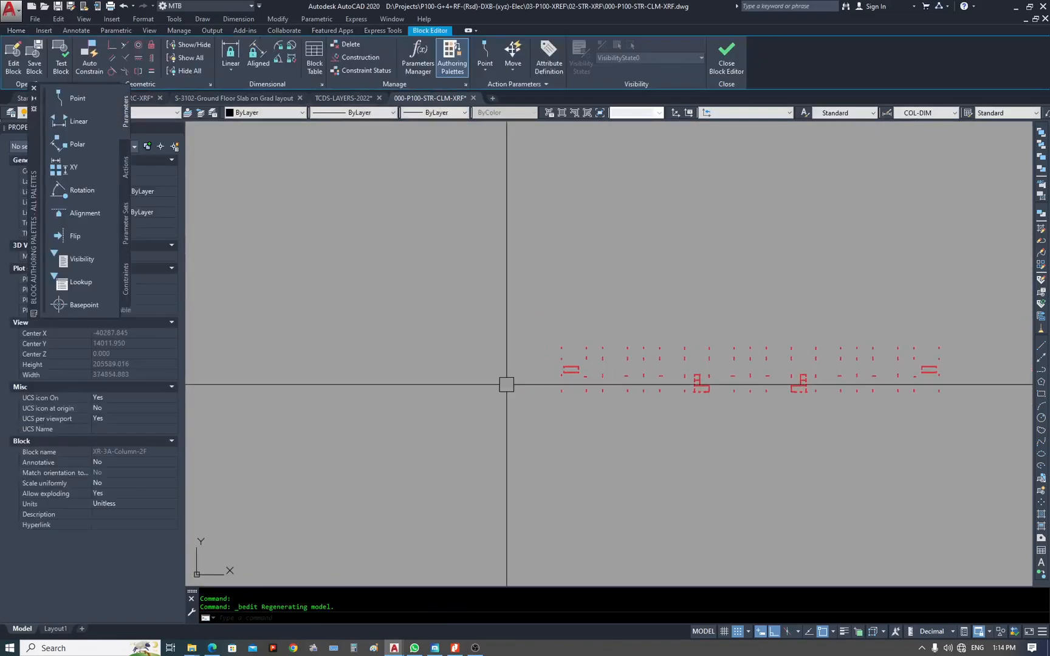
{"action": "key", "text": "ctrl+v"}
{"action": "scroll", "coordinate": [527, 384], "scroll_direction": "up", "scroll_amount": 8}
{"action": "left_click", "coordinate": [618, 383]}
{"action": "scroll", "coordinate": [597, 399], "scroll_direction": "up", "scroll_amount": 6}
{"action": "key", "text": "Escape"}
{"action": "key", "text": "Escape"}
{"action": "type", "text": "ma"}
{"action": "key", "text": "space"}
{"action": "left_click", "coordinate": [680, 323]}
{"action": "scroll", "coordinate": [317, 370], "scroll_direction": "down", "scroll_amount": 6}
{"action": "scroll", "coordinate": [344, 331], "scroll_direction": "down", "scroll_amount": 2}
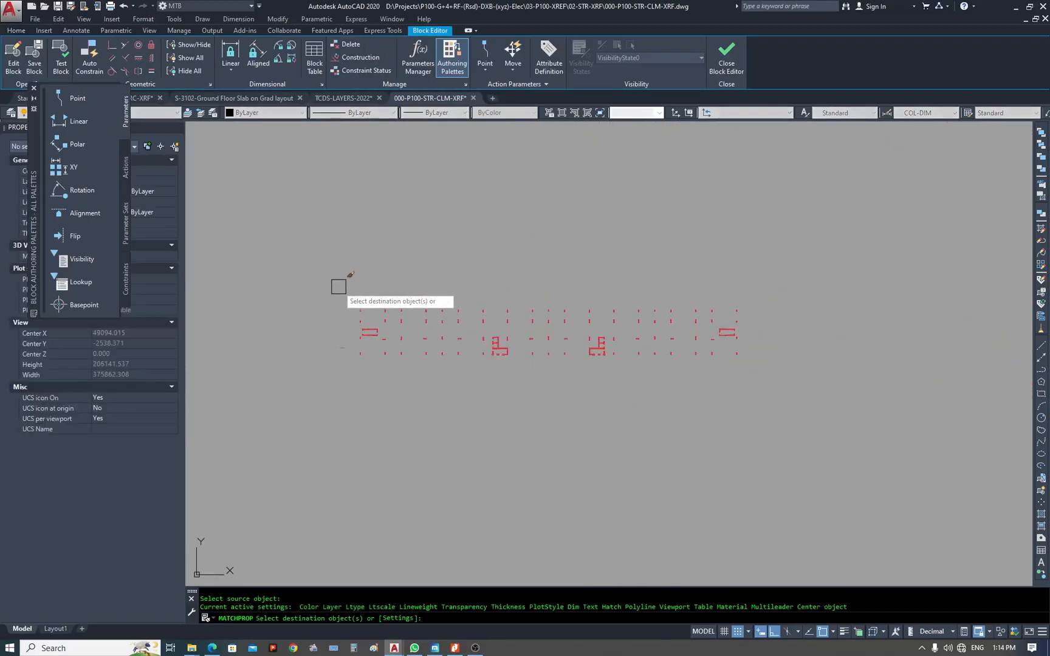
{"action": "scroll", "coordinate": [343, 341], "scroll_direction": "up", "scroll_amount": 1}
{"action": "key", "text": "Escape"}
{"action": "scroll", "coordinate": [348, 351], "scroll_direction": "up", "scroll_amount": 3}
{"action": "key", "text": "Escape"}
Draw a vertical helper line beside the columns and match its properties to the pasted GN-ST-CLM-2 label.
{"action": "type", "text": "l"}
{"action": "key", "text": "space"}
{"action": "left_click", "coordinate": [359, 358]}
{"action": "left_click", "coordinate": [307, 479]}
{"action": "key", "text": "Escape"}
{"action": "type", "text": "ma"}
{"action": "key", "text": "space"}
{"action": "left_click", "coordinate": [321, 354]}
{"action": "left_click", "coordinate": [359, 416]}
{"action": "key", "text": "Escape"}
{"action": "key", "text": "Escape"}
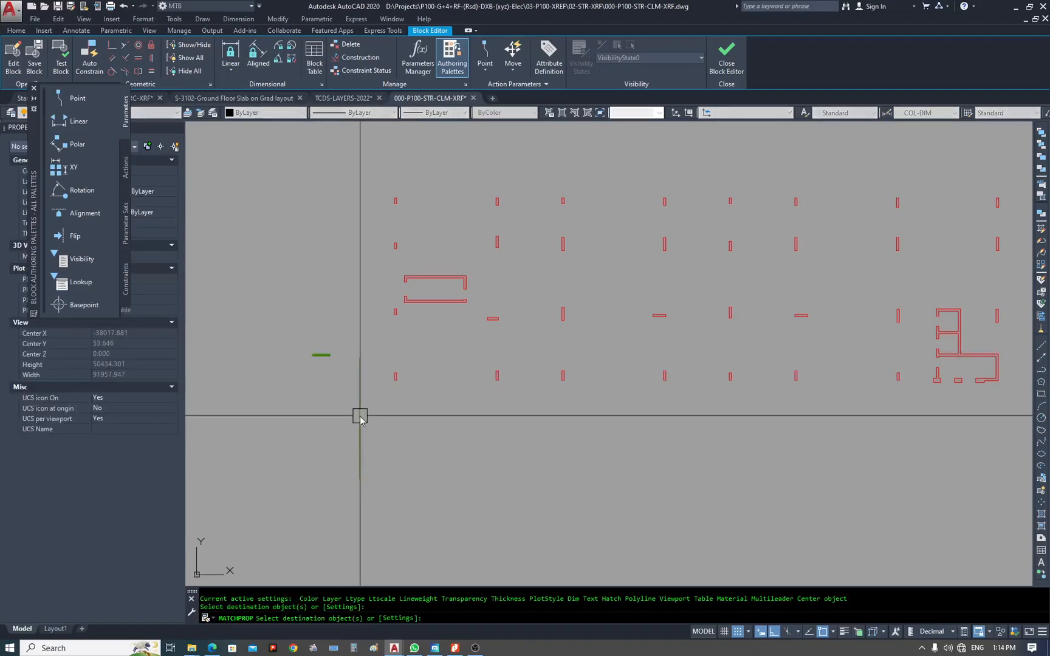
Match the properties of the column and core outlines in the block to the helper line.
{"action": "key", "text": "space"}
{"action": "left_click", "coordinate": [359, 421]}
{"action": "scroll", "coordinate": [328, 462], "scroll_direction": "down", "scroll_amount": 4}
{"action": "left_click", "coordinate": [316, 477]}
{"action": "left_click", "coordinate": [814, 313]}
{"action": "key", "text": "Escape"}
{"action": "mouse_move", "coordinate": [431, 522]}
{"action": "middle_mouse_down"}
{"action": "mouse_move", "coordinate": [555, 424]}
{"action": "mouse_move", "coordinate": [557, 367]}
{"action": "middle_mouse_up"}
Erase the helper line and the pasted label from the block.
{"action": "scroll", "coordinate": [543, 344], "scroll_direction": "up", "scroll_amount": 3}
{"action": "key", "text": "Escape"}
{"action": "key", "text": "Escape"}
{"action": "type", "text": "e"}
{"action": "key", "text": "space"}
{"action": "left_click_drag", "start_coordinate": [538, 322], "coordinate": [414, 397]}
{"action": "key", "text": "space"}
Select all column and core objects in the block and close the Block Authoring Palettes.
{"action": "scroll", "coordinate": [632, 250], "scroll_direction": "up", "scroll_amount": 5}
{"action": "scroll", "coordinate": [457, 314], "scroll_direction": "down", "scroll_amount": 10}
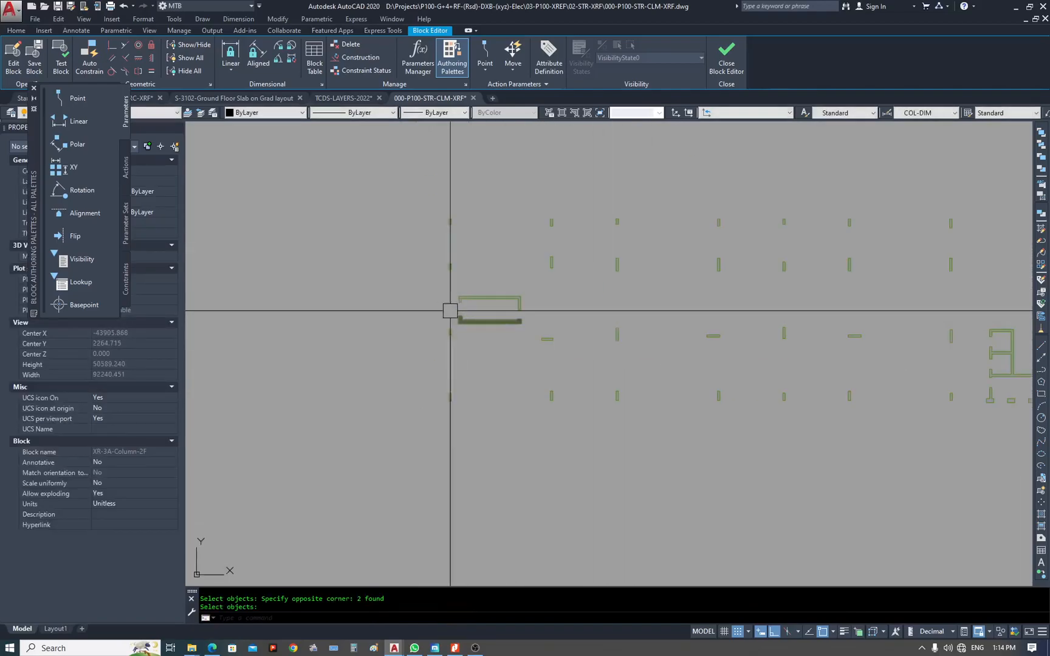
{"action": "left_click", "coordinate": [398, 251]}
{"action": "left_click", "coordinate": [833, 442]}
{"action": "left_click", "coordinate": [706, 358]}
{"action": "left_click", "coordinate": [402, 228]}
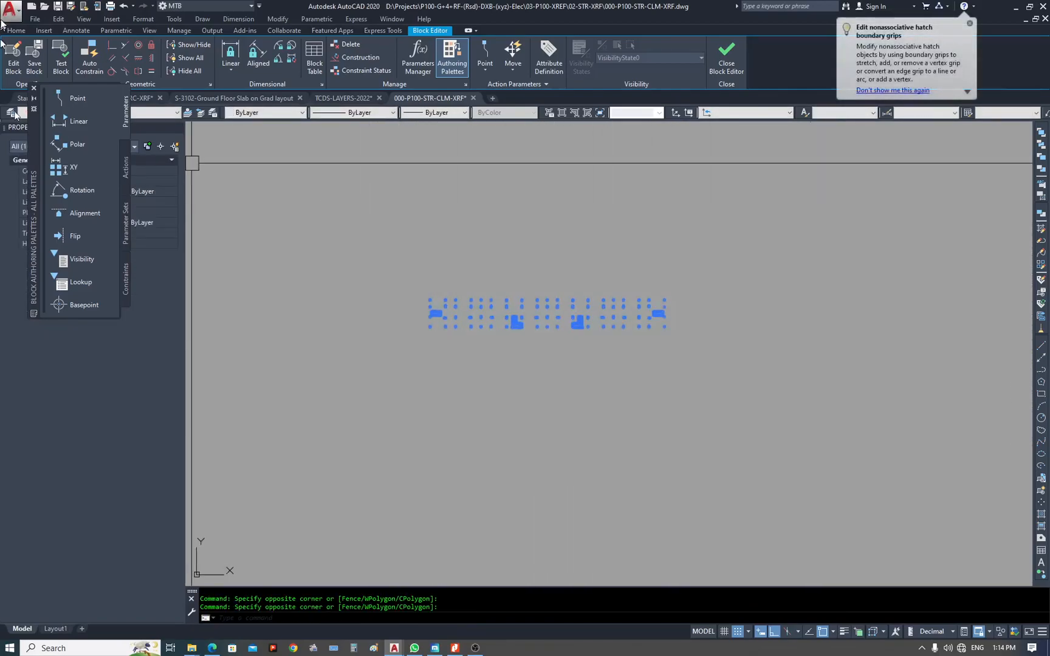
{"action": "left_click", "coordinate": [33, 90]}
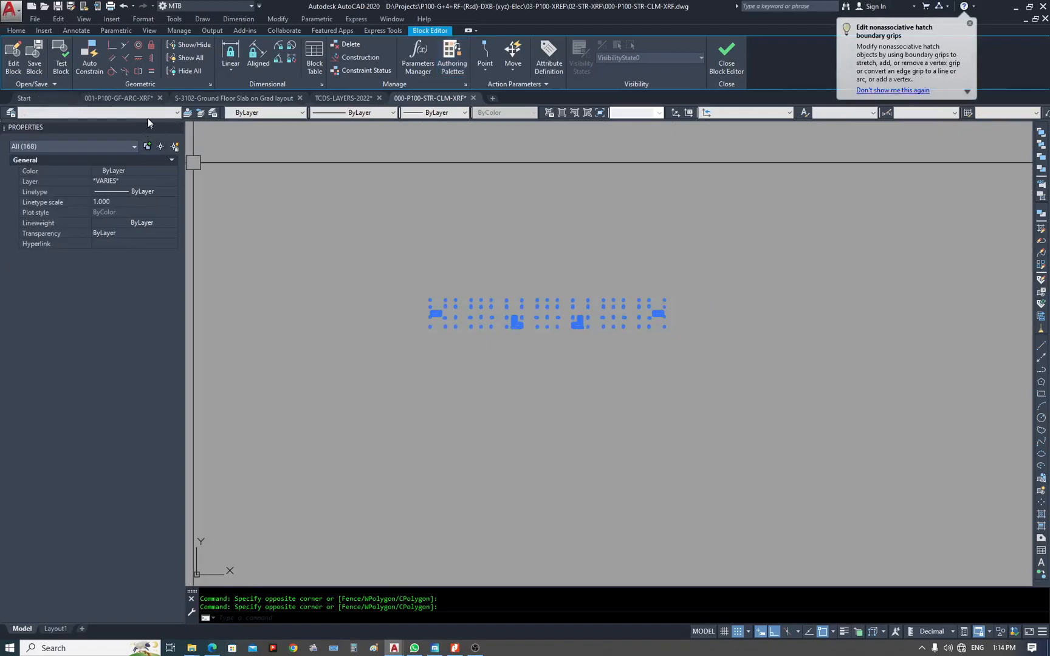
Filter the selection to hatches only and check their layer and color settings.
{"action": "left_click", "coordinate": [84, 147]}
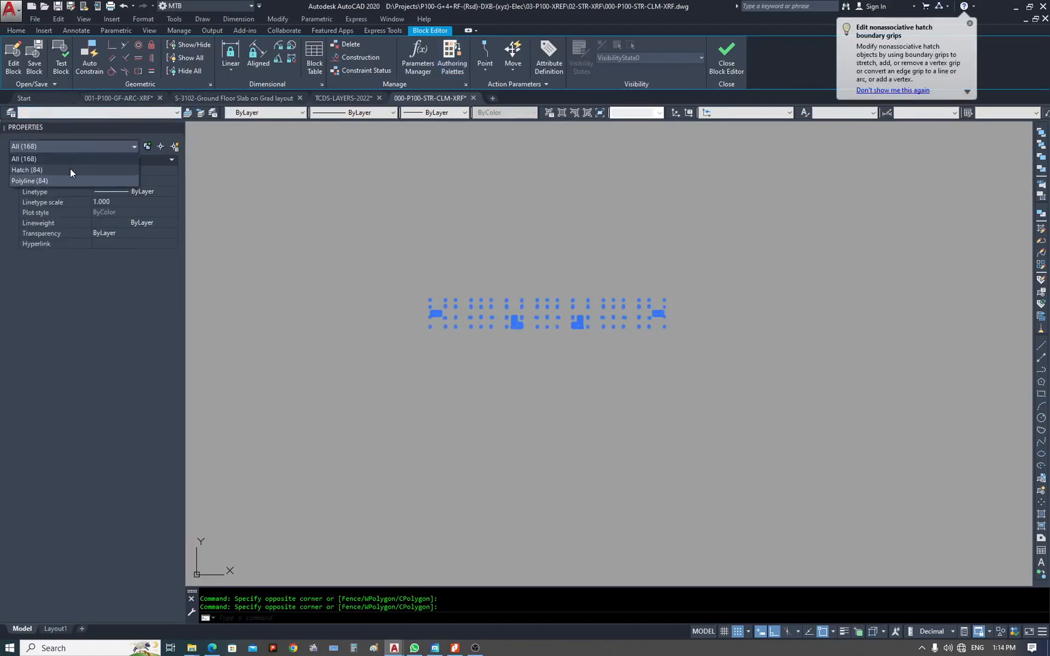
{"action": "left_click", "coordinate": [70, 169]}
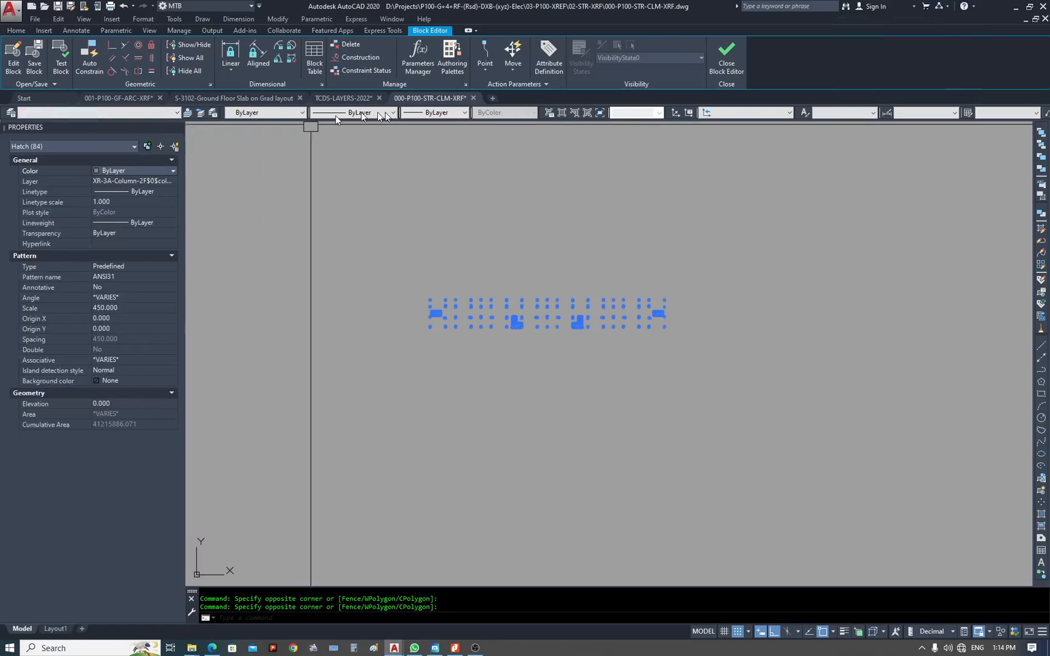
{"action": "left_click", "coordinate": [285, 113]}
{"action": "left_click", "coordinate": [281, 115]}
{"action": "left_click", "coordinate": [131, 175]}
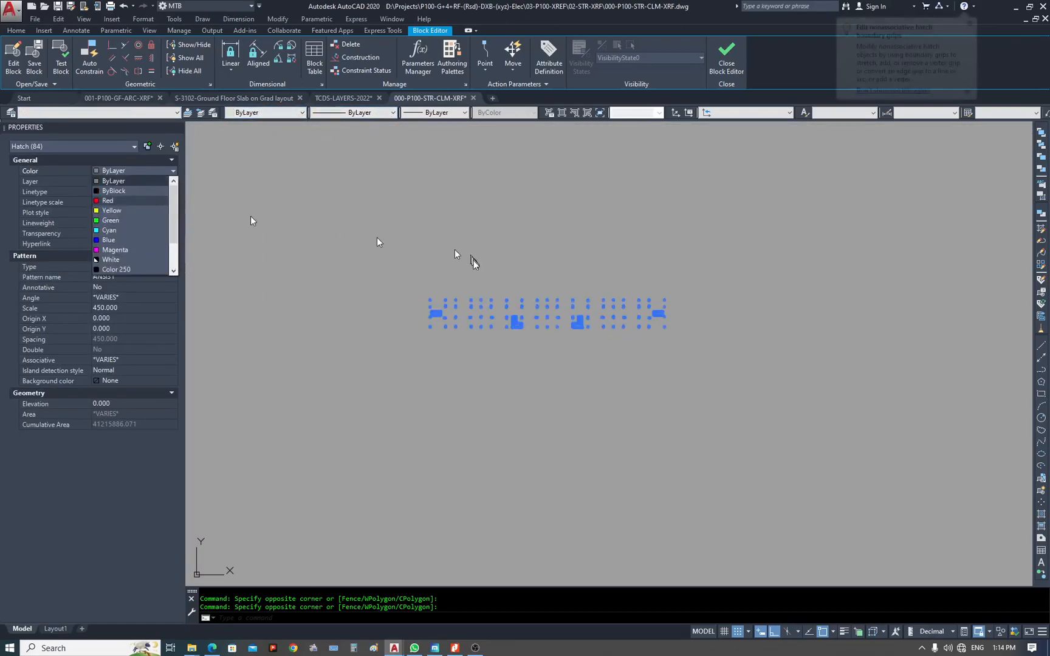
{"action": "key", "text": "Escape"}
{"action": "key", "text": "Escape"}
Restore the erased helper line and label, and check the properties of a column hatch.
{"action": "scroll", "coordinate": [401, 326], "scroll_direction": "up", "scroll_amount": 4}
{"action": "key", "text": "Return"}
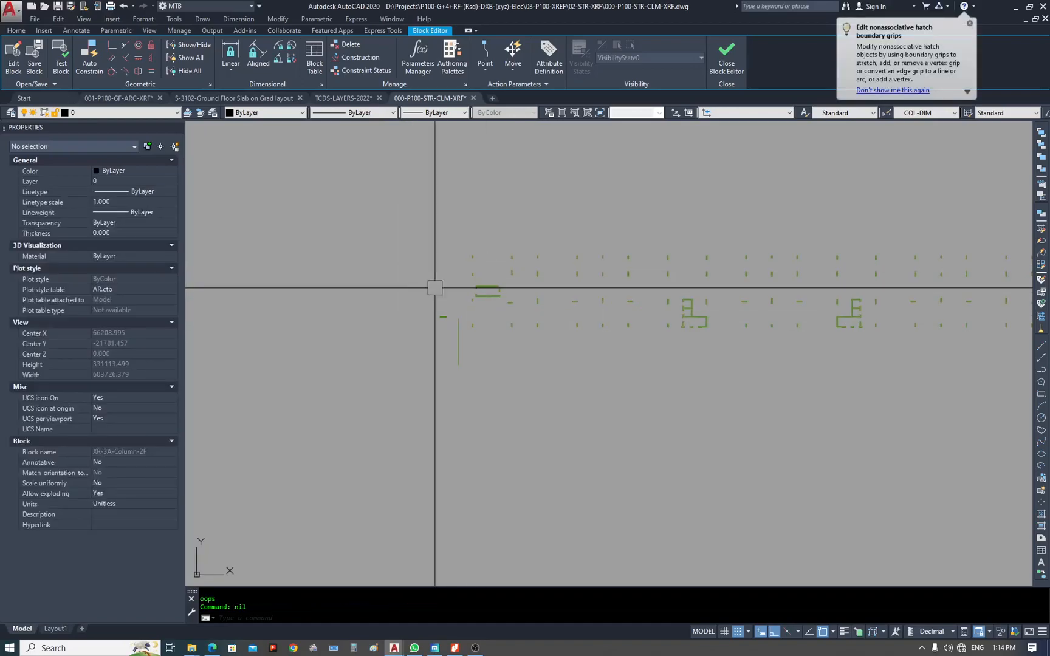
{"action": "scroll", "coordinate": [450, 279], "scroll_direction": "up", "scroll_amount": 15}
{"action": "left_click", "coordinate": [705, 351]}
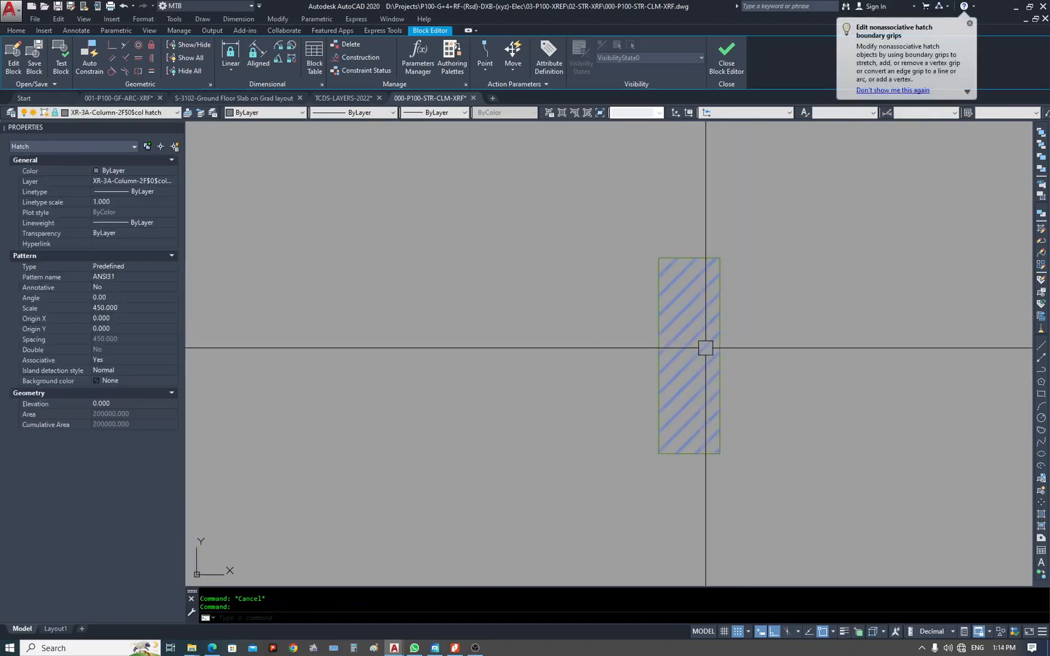
{"action": "scroll", "coordinate": [607, 340], "scroll_direction": "down", "scroll_amount": 8}
{"action": "scroll", "coordinate": [930, 335], "scroll_direction": "up", "scroll_amount": 7}
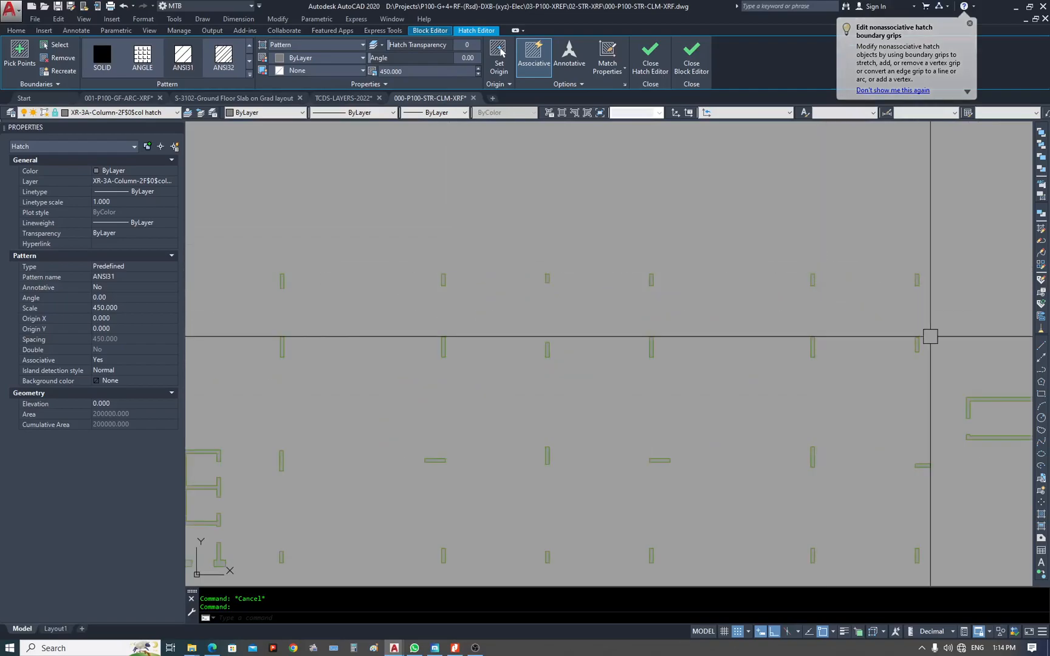
{"action": "scroll", "coordinate": [722, 268], "scroll_direction": "down", "scroll_amount": 6}
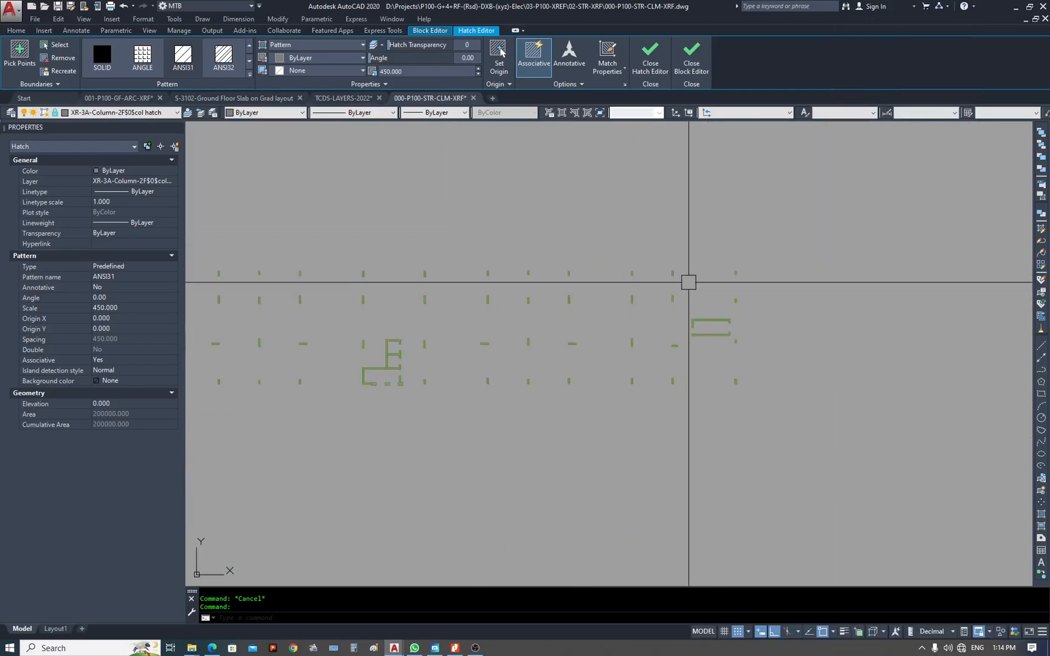
{"action": "key", "text": "Escape"}
Try to match the properties of all columns and their hatches to the helper line.
{"action": "type", "text": "ma"}
{"action": "key", "text": "space"}
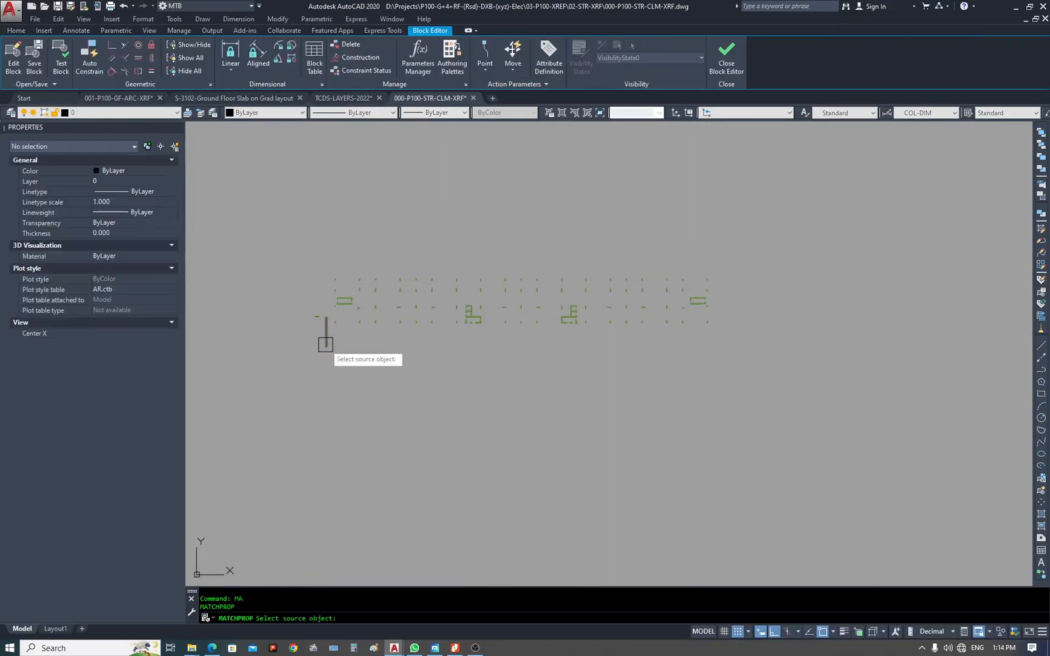
{"action": "left_click", "coordinate": [326, 344]}
{"action": "left_click", "coordinate": [829, 235]}
{"action": "left_click", "coordinate": [269, 408]}
{"action": "left_click", "coordinate": [846, 250]}
{"action": "left_click", "coordinate": [281, 415]}
{"action": "scroll", "coordinate": [330, 338], "scroll_direction": "up", "scroll_amount": 6}
{"action": "key", "text": "space"}
Erase the restored helper line and pasted label beside the block's columns.
{"action": "type", "text": "e"}
{"action": "key", "text": "space"}
{"action": "left_click", "coordinate": [319, 248]}
{"action": "left_click", "coordinate": [301, 309]}
{"action": "scroll", "coordinate": [304, 310], "scroll_direction": "down", "scroll_amount": 4}
{"action": "middle_click_drag", "start_coordinate": [426, 413], "coordinate": [465, 453]}
{"action": "scroll", "coordinate": [571, 357], "scroll_direction": "up", "scroll_amount": 4}
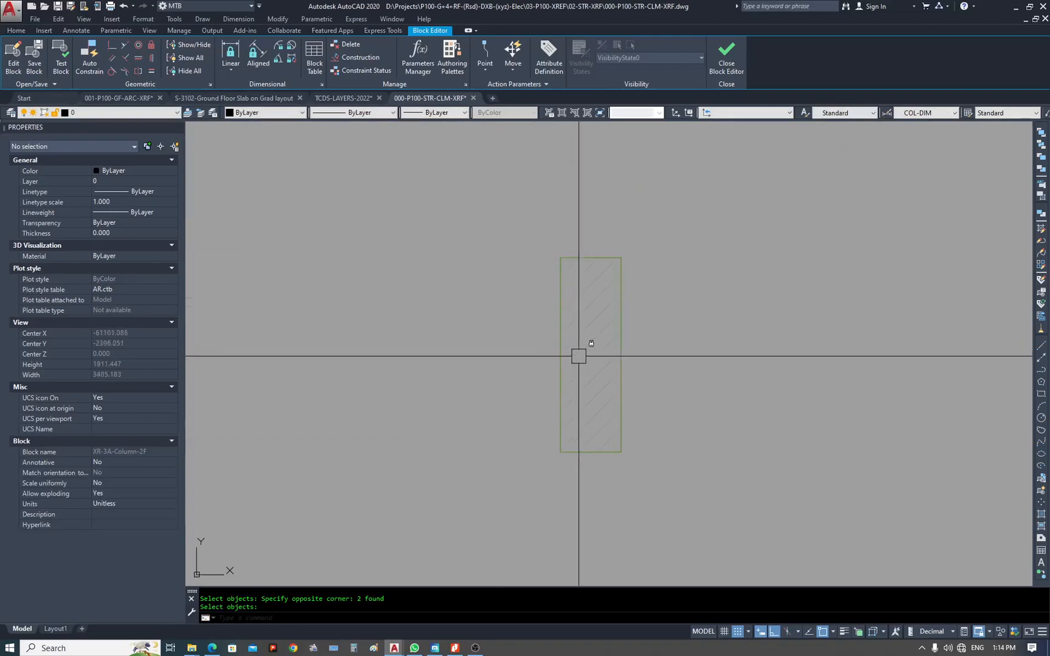
{"action": "key", "text": "space"}
Examine the hatches of two columns in the block for their assigned layer.
{"action": "left_click", "coordinate": [597, 355]}
{"action": "scroll", "coordinate": [596, 354], "scroll_direction": "down", "scroll_amount": 9}
{"action": "middle_click_drag", "start_coordinate": [571, 338], "coordinate": [392, 346]}
{"action": "scroll", "coordinate": [391, 347], "scroll_direction": "down", "scroll_amount": 4}
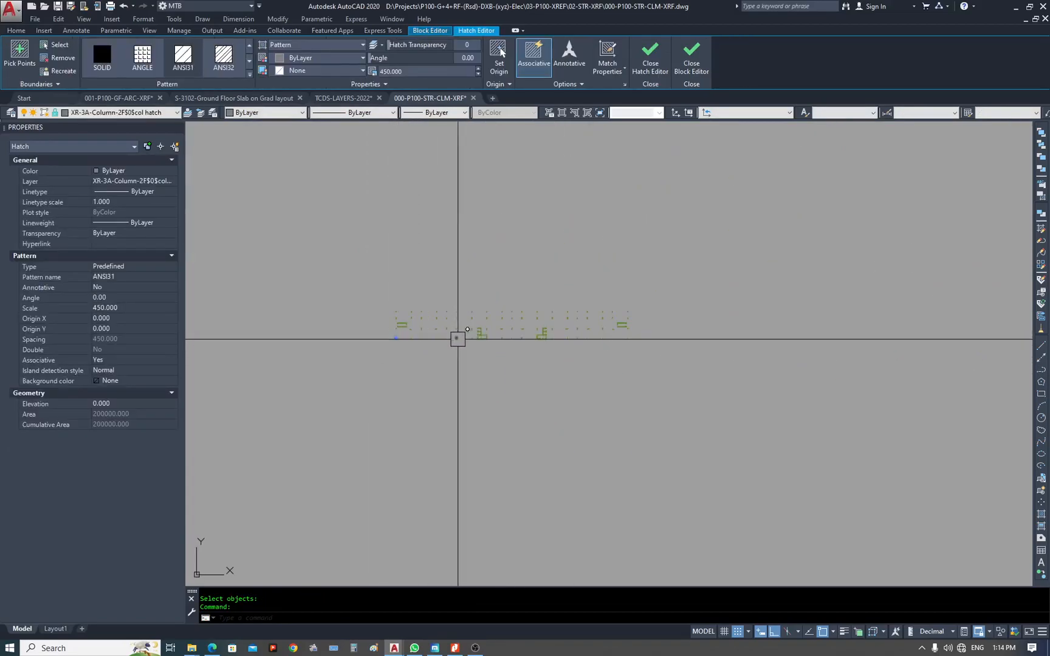
{"action": "scroll", "coordinate": [352, 398], "scroll_direction": "up", "scroll_amount": 10}
{"action": "left_click", "coordinate": [425, 349]}
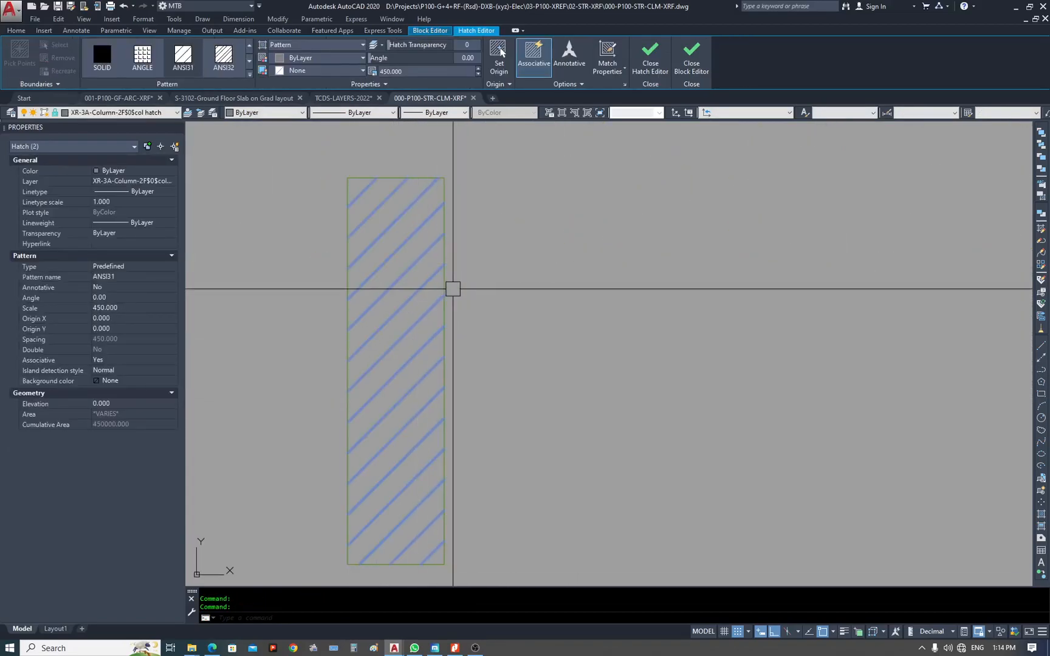
{"action": "scroll", "coordinate": [740, 241], "scroll_direction": "down", "scroll_amount": 8}
{"action": "key", "text": "Escape"}
{"action": "key", "text": "Escape"}
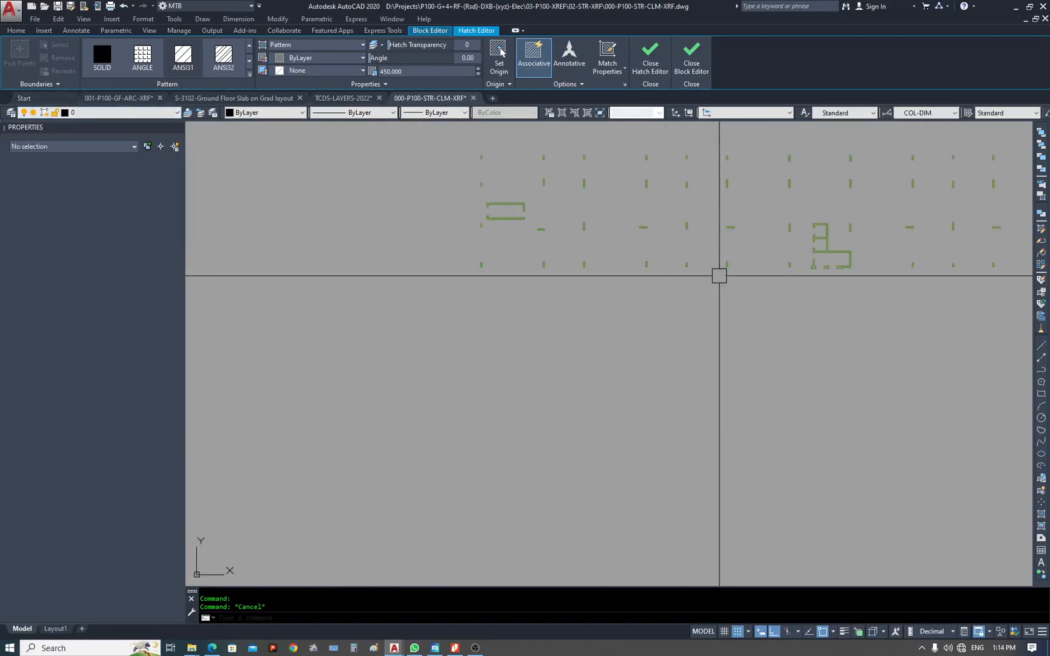
Examine the drawing's layer list for the column and column hatch layers.
{"action": "type", "text": "la"}
{"action": "key", "text": "Return"}
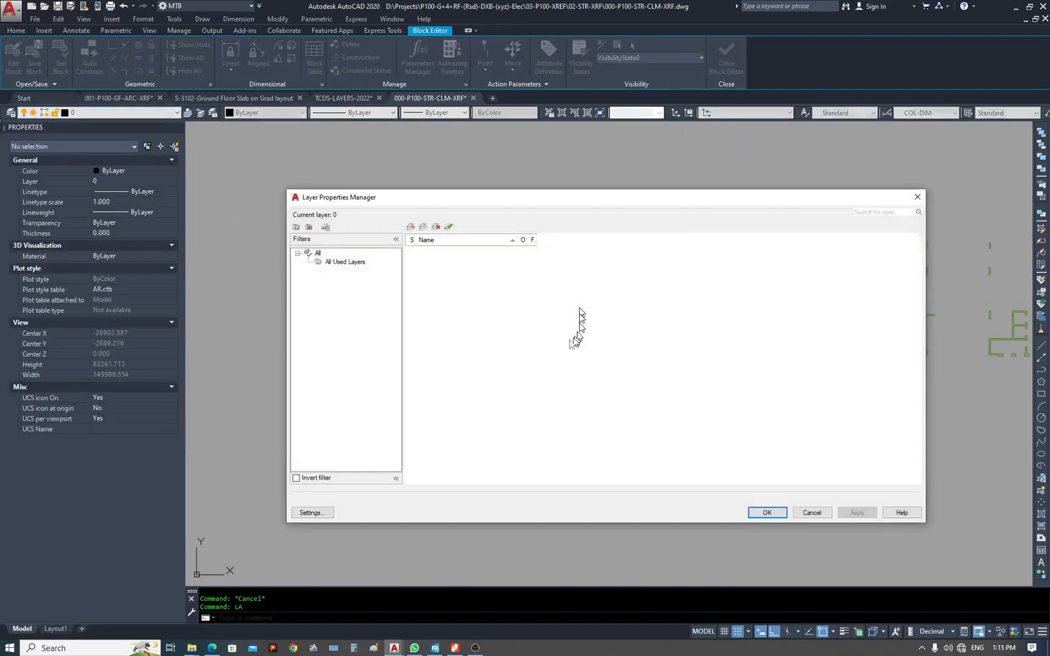
{"action": "left_click", "coordinate": [455, 320]}
{"action": "left_click", "coordinate": [541, 383]}
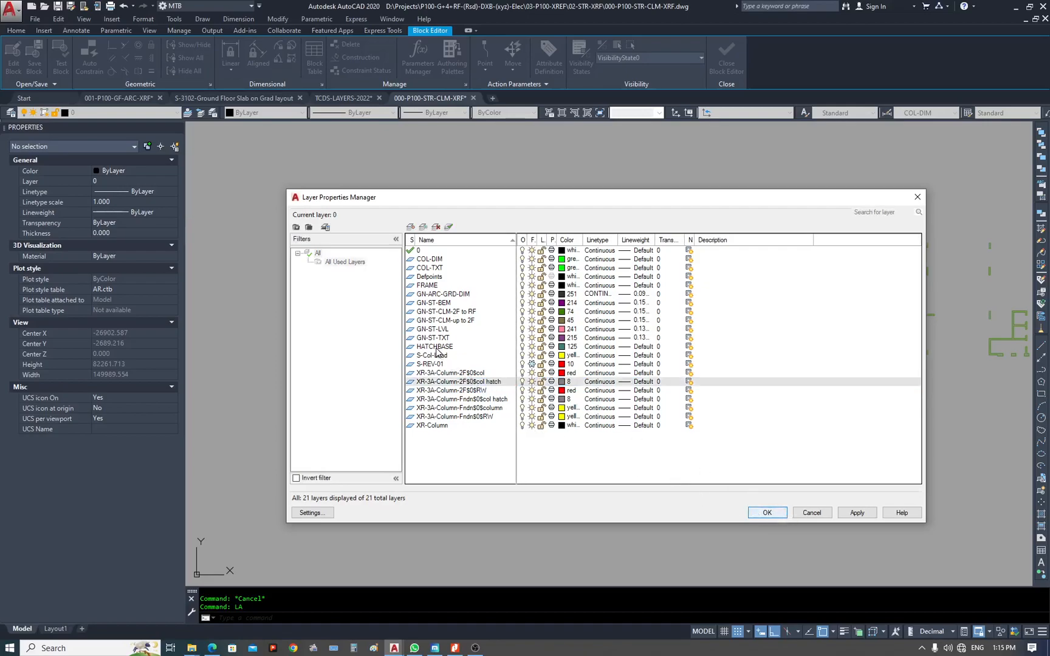
{"action": "left_click", "coordinate": [765, 513]}
Match the properties of all columns, walls and hatches in the block to the outline of the core wall.
{"action": "scroll", "coordinate": [476, 294], "scroll_direction": "up", "scroll_amount": 6}
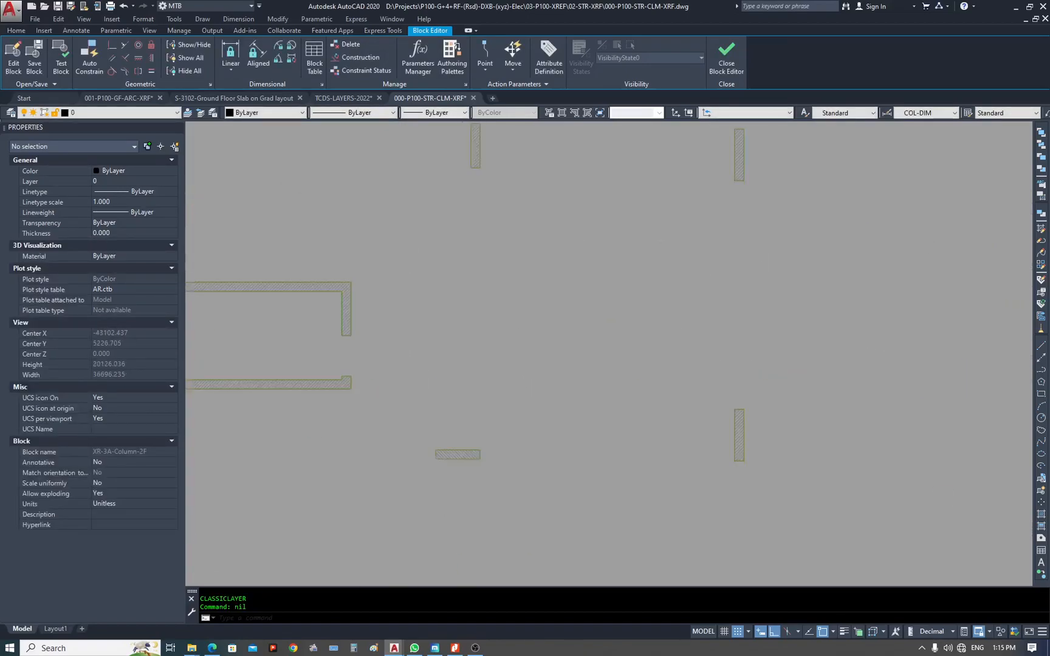
{"action": "type", "text": "ma"}
{"action": "key", "text": "Return"}
{"action": "left_click", "coordinate": [273, 282]}
{"action": "scroll", "coordinate": [383, 304], "scroll_direction": "down", "scroll_amount": 5}
{"action": "middle_click", "coordinate": [384, 305]}
{"action": "middle_click", "coordinate": [384, 305]}
{"action": "left_click", "coordinate": [816, 293]}
{"action": "left_click", "coordinate": [466, 397]}
{"action": "left_click", "coordinate": [760, 318]}
{"action": "left_click", "coordinate": [498, 413]}
{"action": "key", "text": "Escape"}
{"action": "scroll", "coordinate": [656, 375], "scroll_direction": "up", "scroll_amount": 5}
{"action": "scroll", "coordinate": [495, 207], "scroll_direction": "up", "scroll_amount": 3}
{"action": "middle_click_drag", "start_coordinate": [325, 318], "coordinate": [512, 339]}
{"action": "scroll", "coordinate": [501, 349], "scroll_direction": "down", "scroll_amount": 4}
{"action": "key", "text": "Escape"}
{"action": "key", "text": "Escape"}
{"action": "scroll", "coordinate": [664, 234], "scroll_direction": "up", "scroll_amount": 3}
Set the colour of all the hatches in the column block to Color 250.
{"action": "scroll", "coordinate": [614, 358], "scroll_direction": "down", "scroll_amount": 7}
{"action": "left_click", "coordinate": [403, 305]}
{"action": "left_click", "coordinate": [542, 378]}
{"action": "left_click", "coordinate": [445, 316]}
{"action": "left_click", "coordinate": [703, 410]}
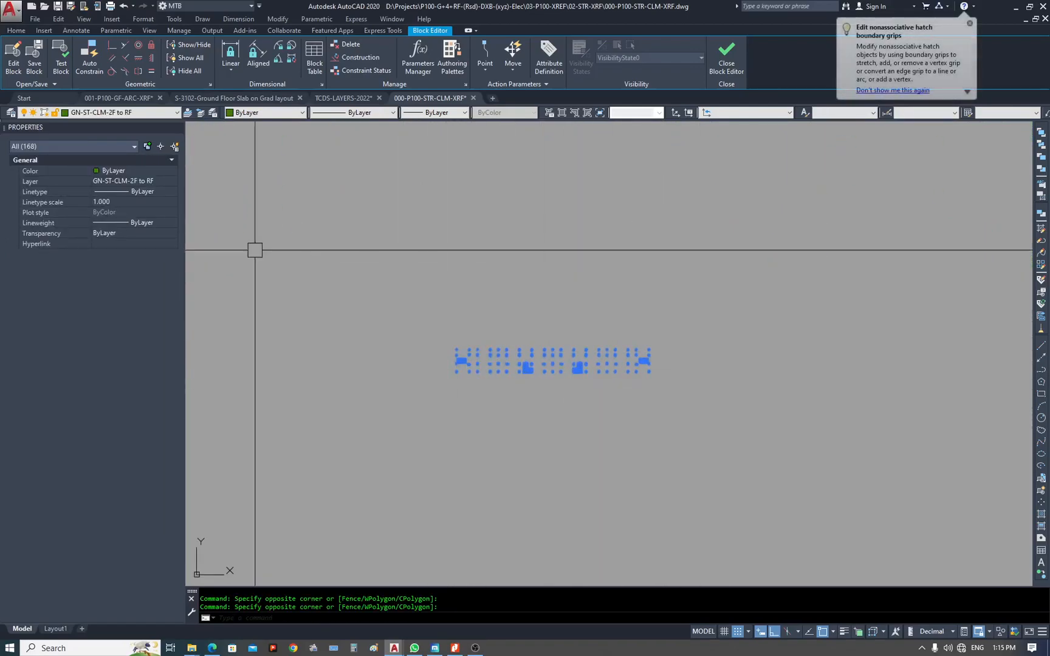
{"action": "left_click", "coordinate": [95, 145]}
{"action": "left_click", "coordinate": [75, 170]}
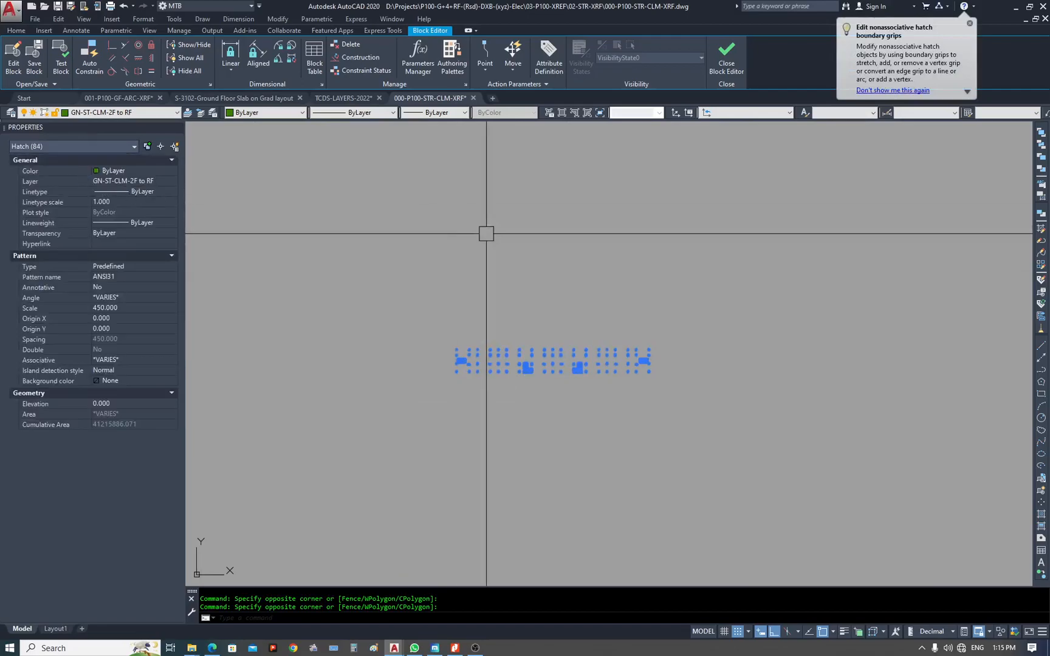
{"action": "left_click", "coordinate": [155, 169]}
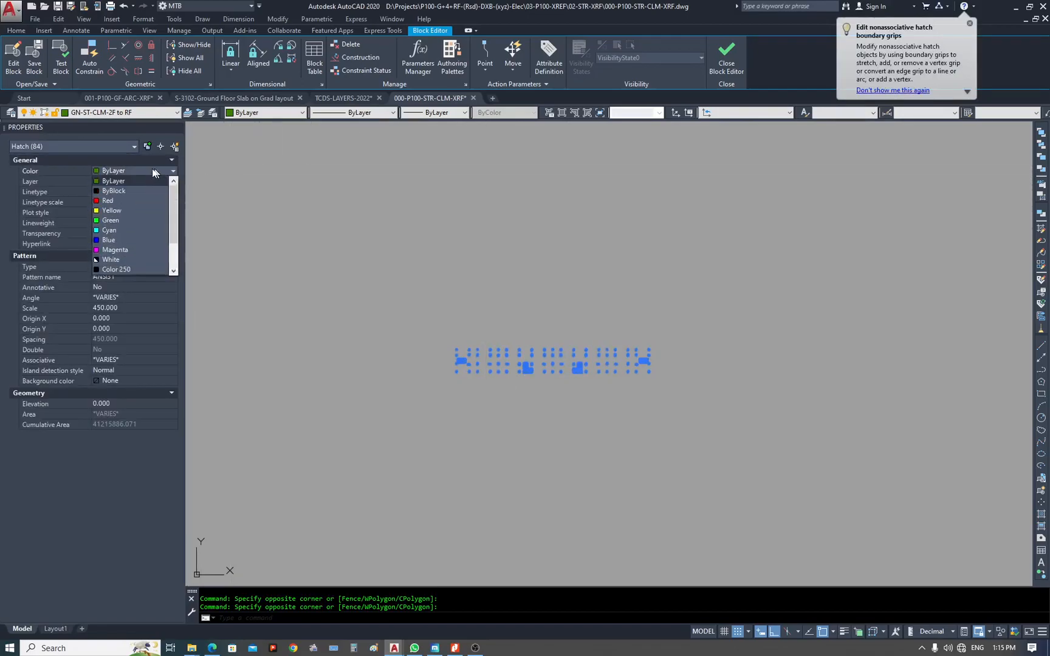
{"action": "left_click", "coordinate": [126, 269]}
{"action": "scroll", "coordinate": [489, 382], "scroll_direction": "up", "scroll_amount": 5}
{"action": "key", "text": "Escape"}
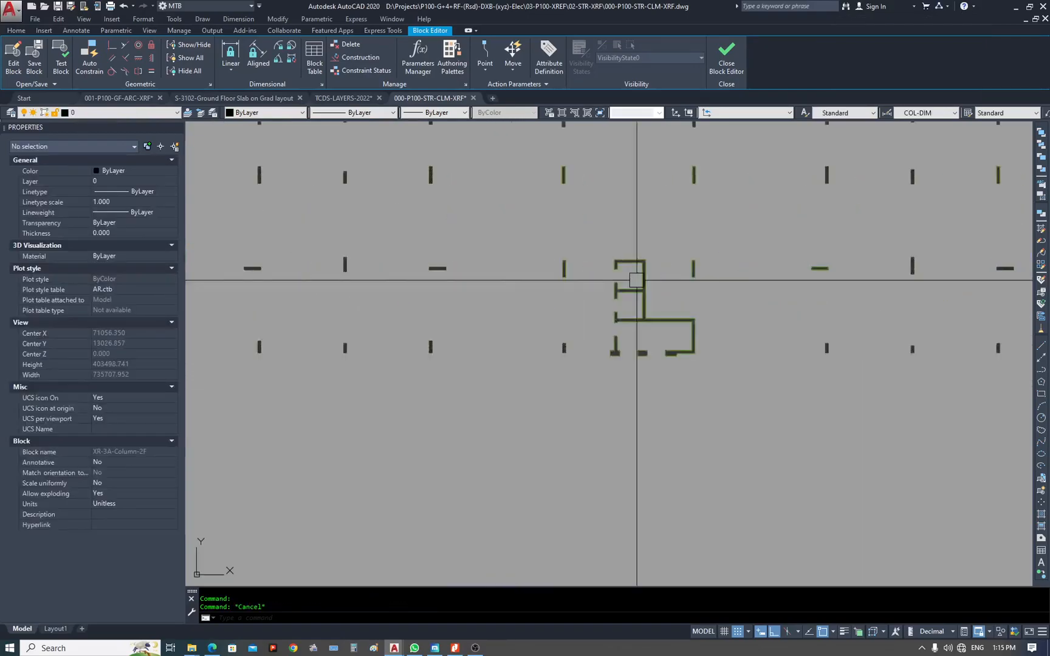
Check the recoloured hatches, save the column block's changes and close its block editor.
{"action": "scroll", "coordinate": [636, 280], "scroll_direction": "up", "scroll_amount": 4}
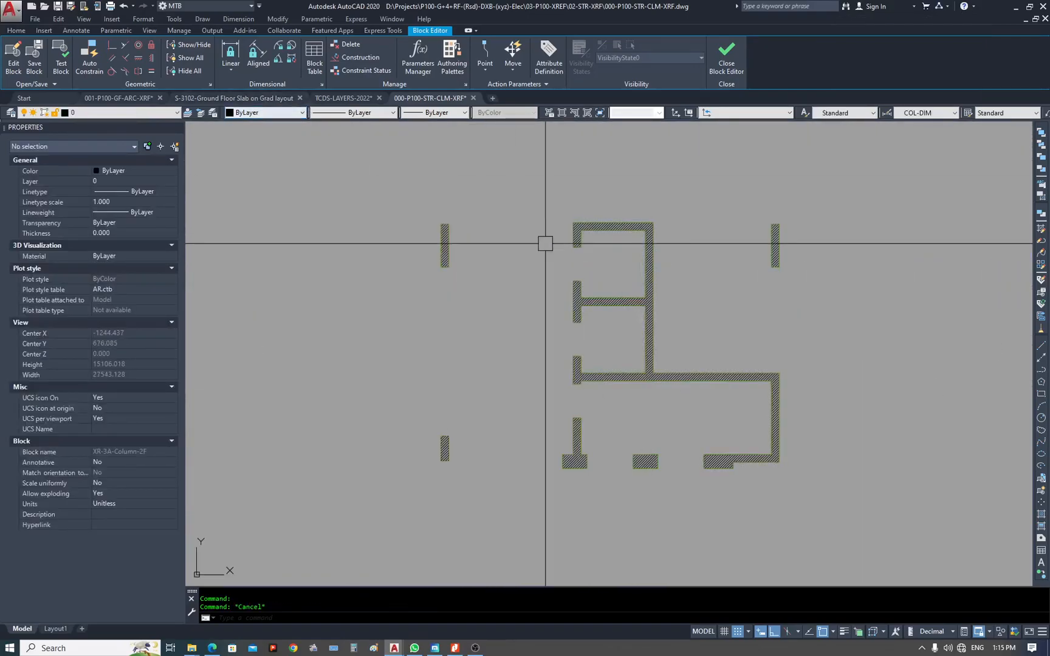
{"action": "scroll", "coordinate": [436, 227], "scroll_direction": "up", "scroll_amount": 5}
{"action": "scroll", "coordinate": [543, 262], "scroll_direction": "down", "scroll_amount": 12}
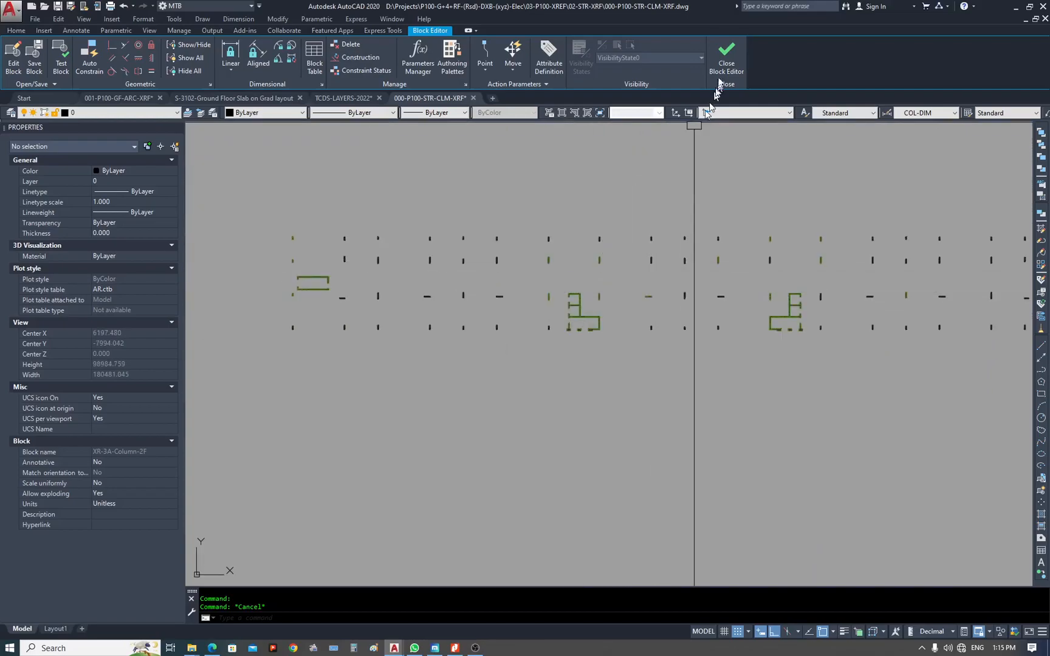
{"action": "left_click", "coordinate": [521, 296]}
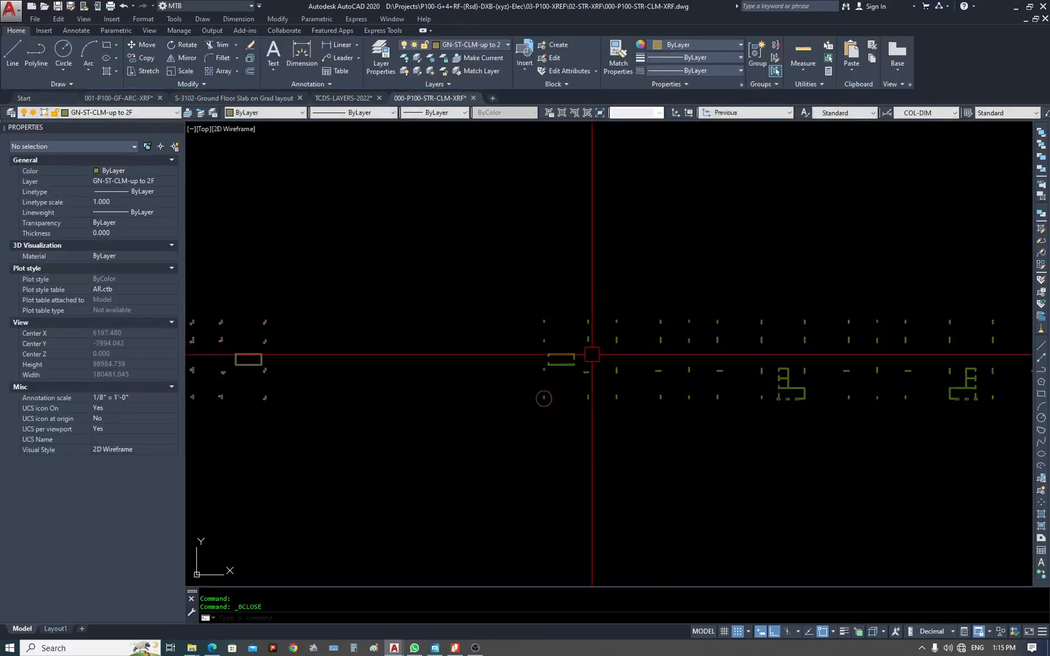
Put the XR-3A-Column-2F block on the GN-ST-CLM-2F to RF layer by matching properties.
{"action": "left_click", "coordinate": [528, 351]}
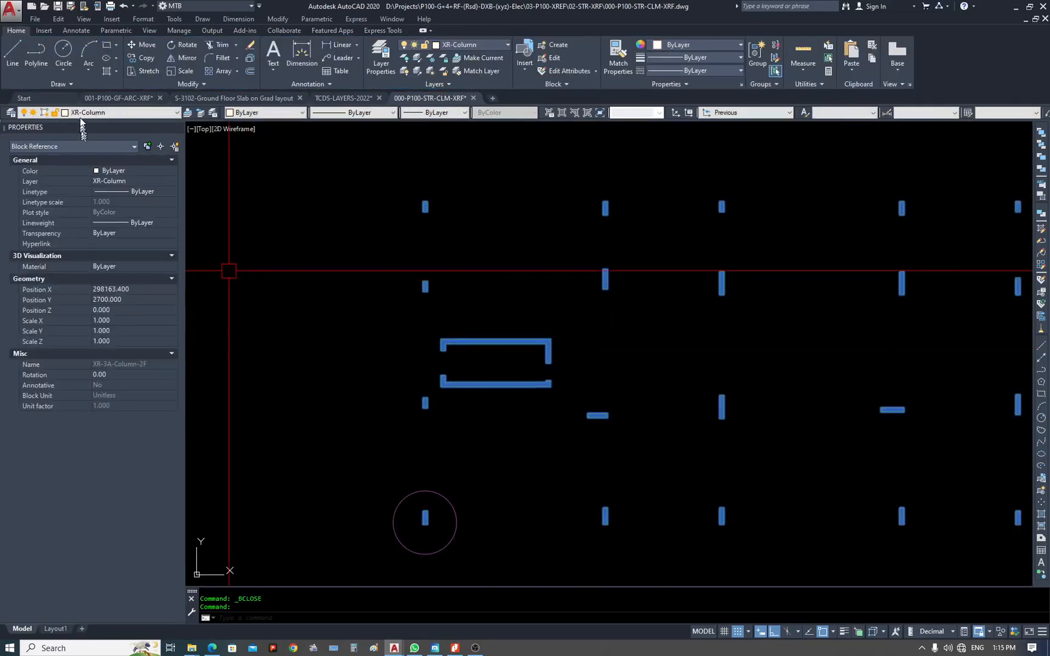
{"action": "scroll", "coordinate": [729, 359], "scroll_direction": "down", "scroll_amount": 9}
{"action": "key", "text": "Escape"}
{"action": "key", "text": "Escape"}
{"action": "scroll", "coordinate": [292, 378], "scroll_direction": "up", "scroll_amount": 7}
{"action": "type", "text": "ma"}
{"action": "key", "text": "space"}
{"action": "scroll", "coordinate": [534, 405], "scroll_direction": "up", "scroll_amount": 8}
{"action": "left_click", "coordinate": [533, 403]}
{"action": "scroll", "coordinate": [288, 387], "scroll_direction": "down", "scroll_amount": 15}
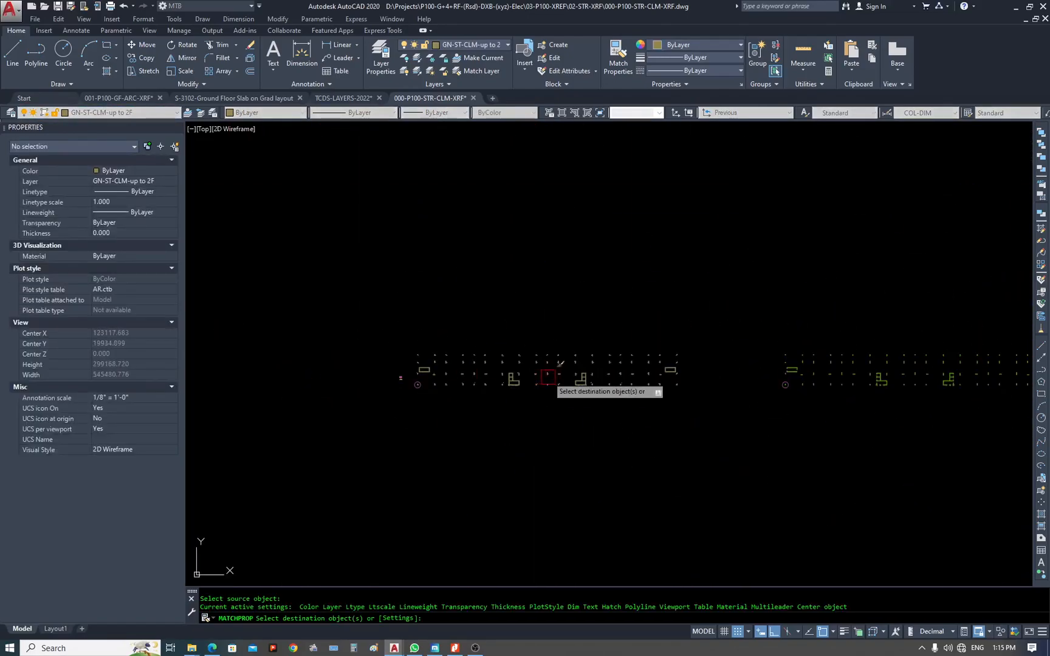
{"action": "left_click", "coordinate": [784, 356]}
{"action": "key", "text": "Escape"}
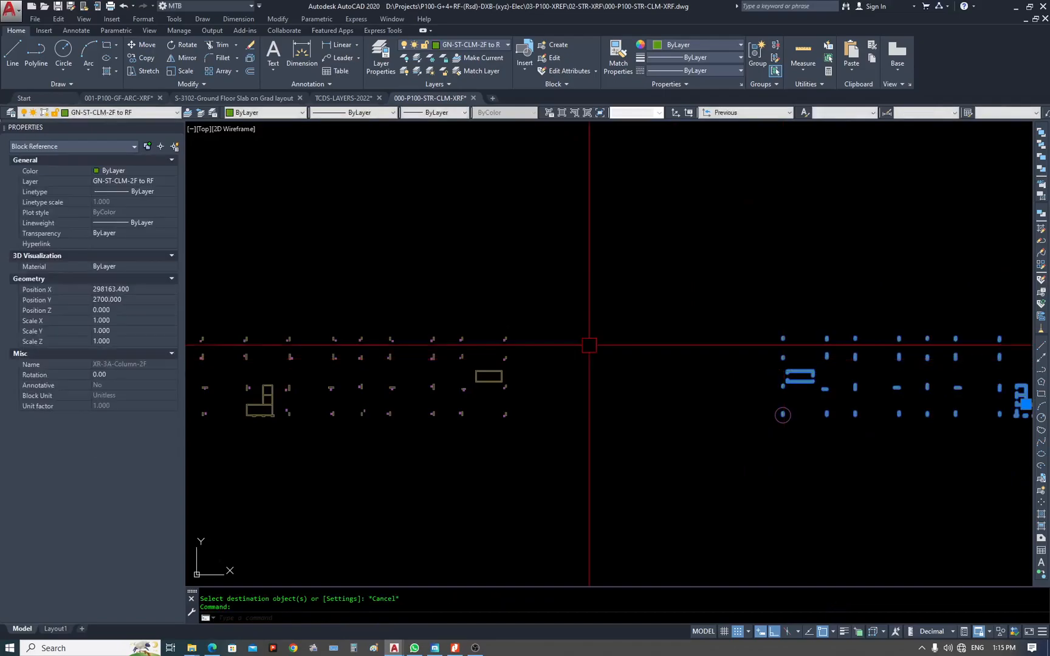
{"action": "key", "text": "Escape"}
{"action": "key", "text": "Escape"}
{"action": "scroll", "coordinate": [875, 366], "scroll_direction": "up", "scroll_amount": 6}
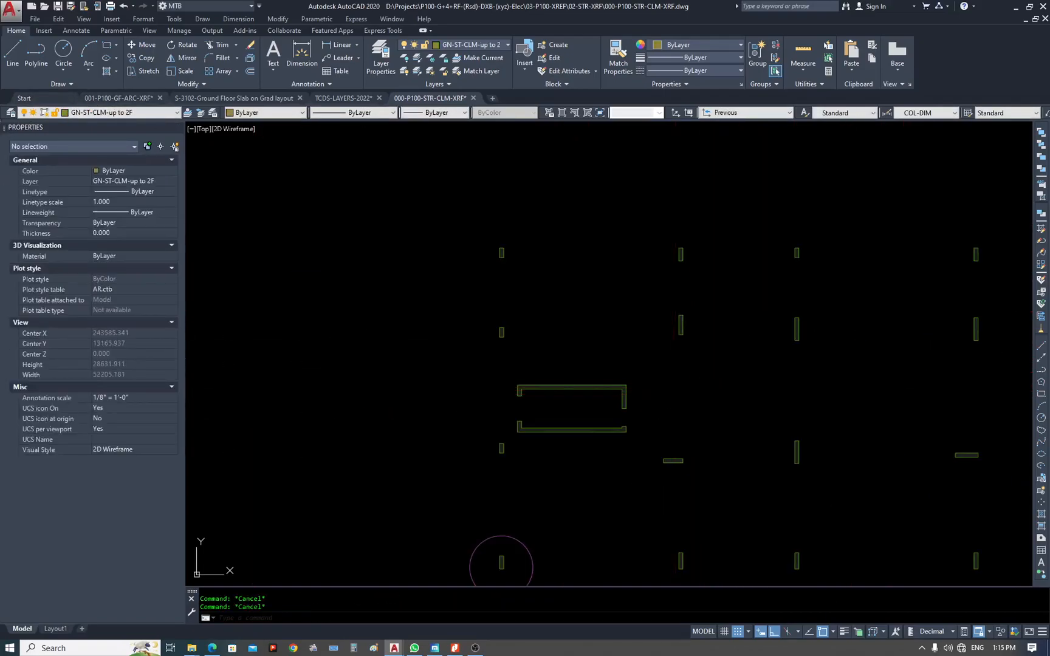
Move the XR-3A-Column-2F block from its reference circle's centre to the centre of the circle around column C2 in the other plan.
{"action": "type", "text": "c"}
{"action": "key", "text": "space"}
{"action": "left_click", "coordinate": [572, 431]}
{"action": "middle_click_drag", "start_coordinate": [536, 453], "coordinate": [671, 286]}
{"action": "key", "text": "space"}
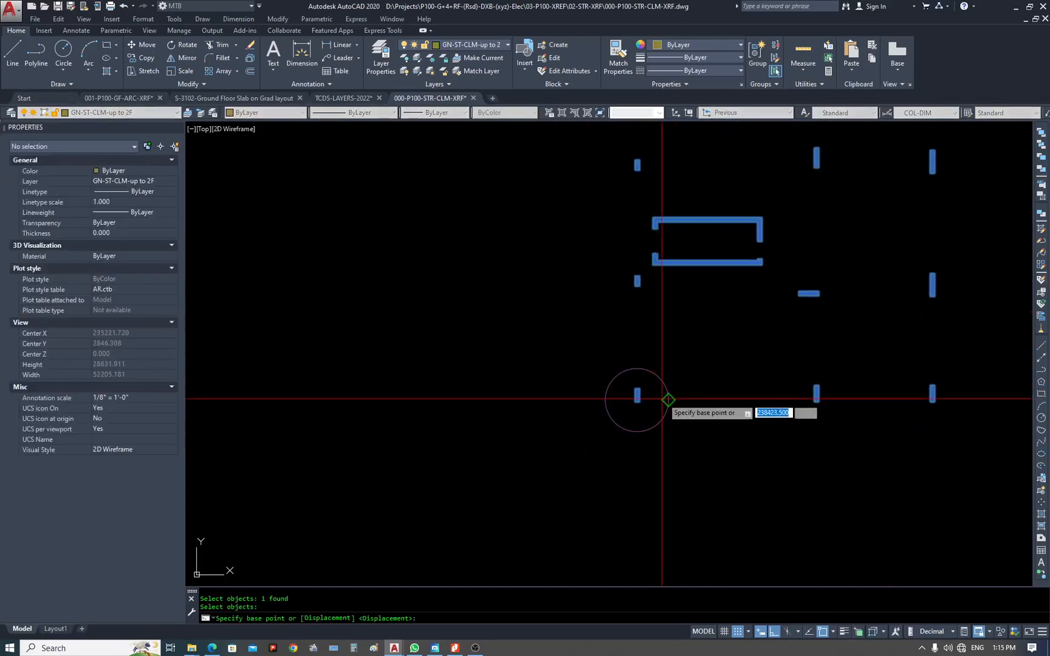
{"action": "type", "text": "cen"}
{"action": "key", "text": "space"}
{"action": "left_click", "coordinate": [668, 399]}
{"action": "scroll", "coordinate": [815, 392], "scroll_direction": "down", "scroll_amount": 8}
{"action": "scroll", "coordinate": [428, 390], "scroll_direction": "up", "scroll_amount": 6}
{"action": "scroll", "coordinate": [419, 384], "scroll_direction": "up", "scroll_amount": 6}
{"action": "type", "text": "cen"}
{"action": "key", "text": "space"}
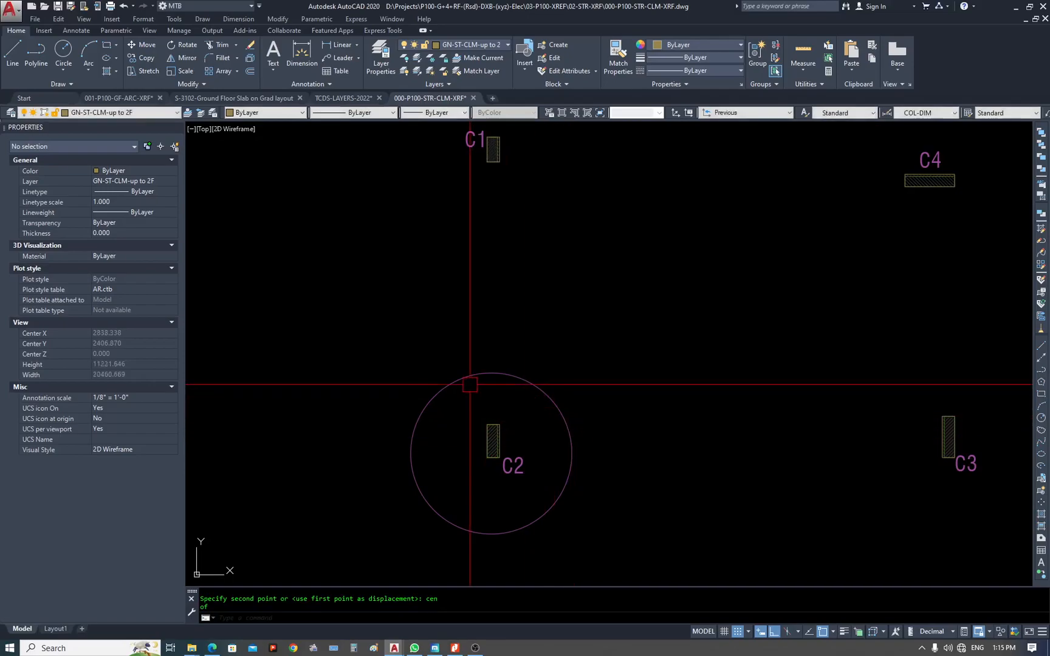
Erase the reference circle around column C2.
{"action": "key", "text": "Escape"}
{"action": "key", "text": "Escape"}
{"action": "scroll", "coordinate": [509, 473], "scroll_direction": "up", "scroll_amount": 6}
{"action": "type", "text": "e"}
{"action": "key", "text": "space"}
{"action": "left_click", "coordinate": [582, 400]}
{"action": "left_click", "coordinate": [546, 471]}
{"action": "key", "text": "Escape"}
Erase the leftover objects beside the column plan and the remaining reference circle.
{"action": "scroll", "coordinate": [512, 435], "scroll_direction": "down", "scroll_amount": 8}
{"action": "scroll", "coordinate": [464, 406], "scroll_direction": "down", "scroll_amount": 8}
{"action": "key", "text": "Escape"}
{"action": "key", "text": "Escape"}
{"action": "type", "text": "e"}
{"action": "left_click", "coordinate": [467, 422]}
{"action": "key", "text": "space"}
{"action": "key", "text": "Escape"}
{"action": "type", "text": "e"}
{"action": "left_click", "coordinate": [427, 363]}
{"action": "left_click", "coordinate": [431, 369]}
{"action": "scroll", "coordinate": [365, 380], "scroll_direction": "down", "scroll_amount": 8}
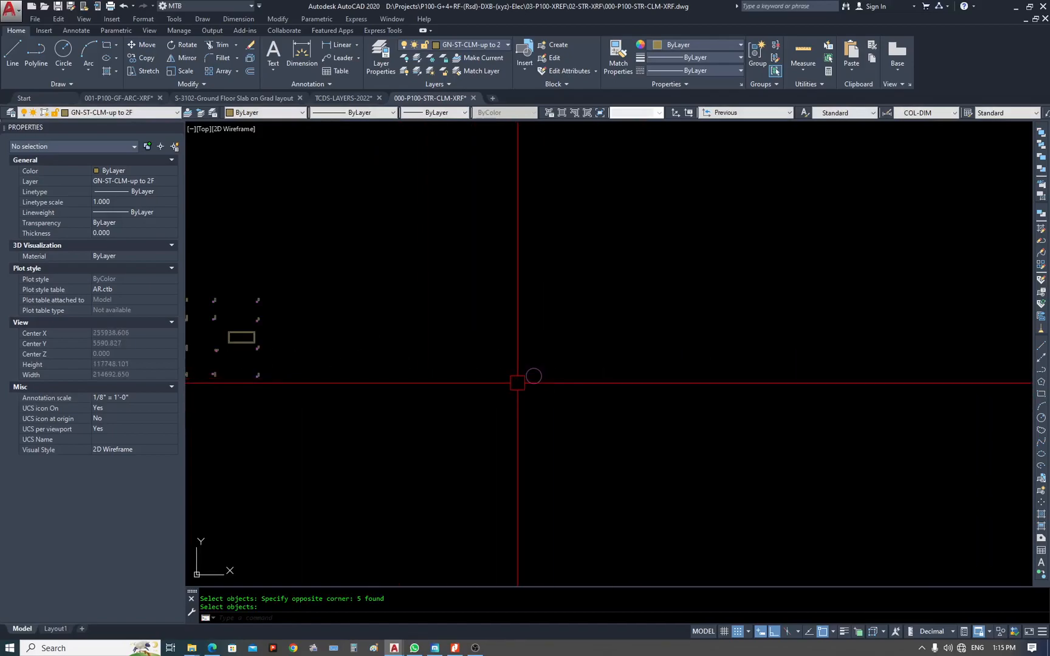
{"action": "type", "text": "z e"}
{"action": "key", "text": "Escape"}
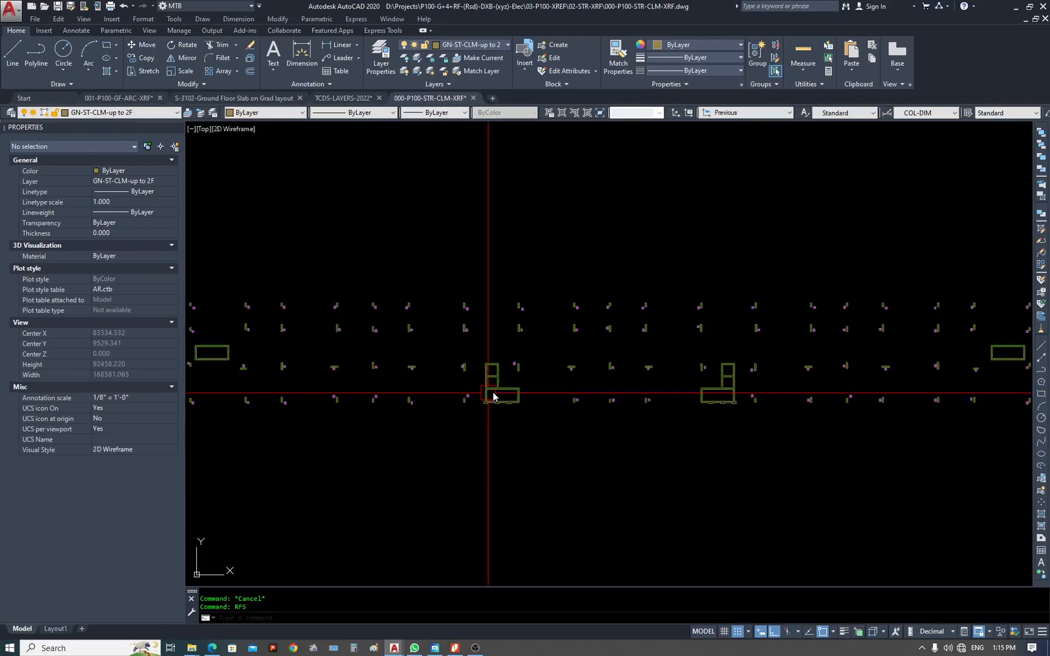
Save and close the column xref drawing.
{"action": "type", "text": "close"}
{"action": "key", "text": "Return"}
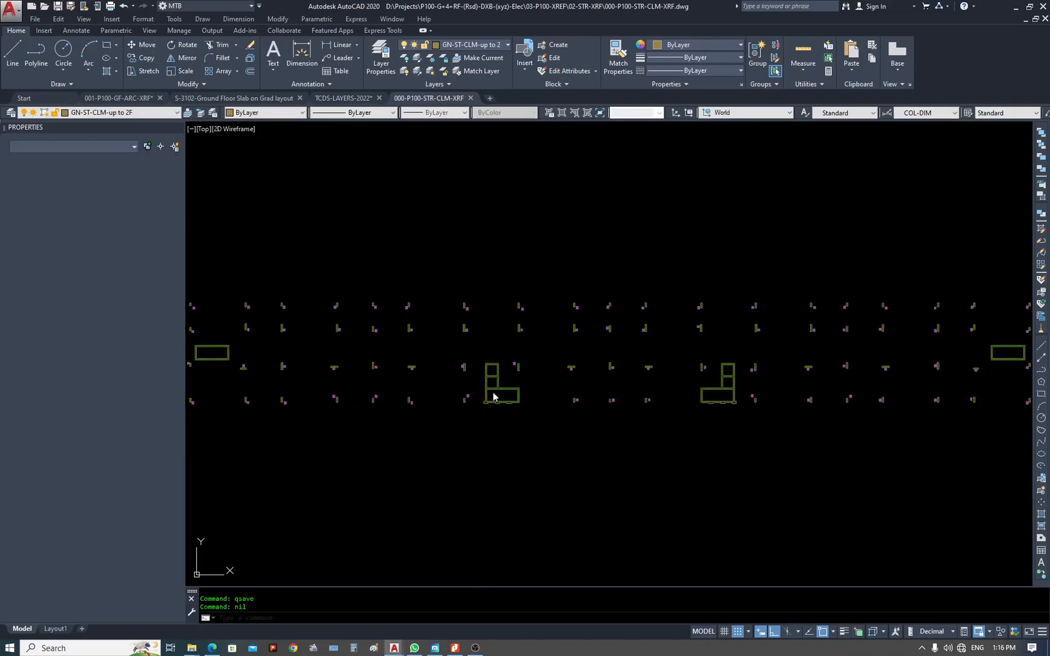
{"action": "type", "text": "y"}
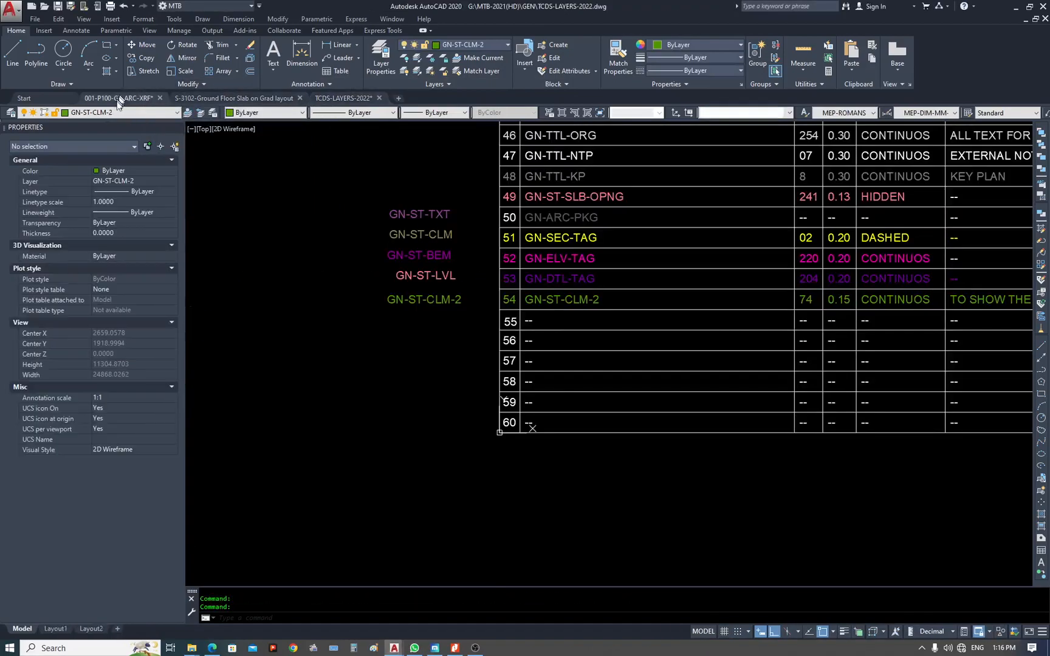
Check the contents of the 02-STR-XRF and 03-P100-XREF folders, and return to the 001-P100-GF-ARC-XRF drawing.
{"action": "left_click", "coordinate": [119, 99]}
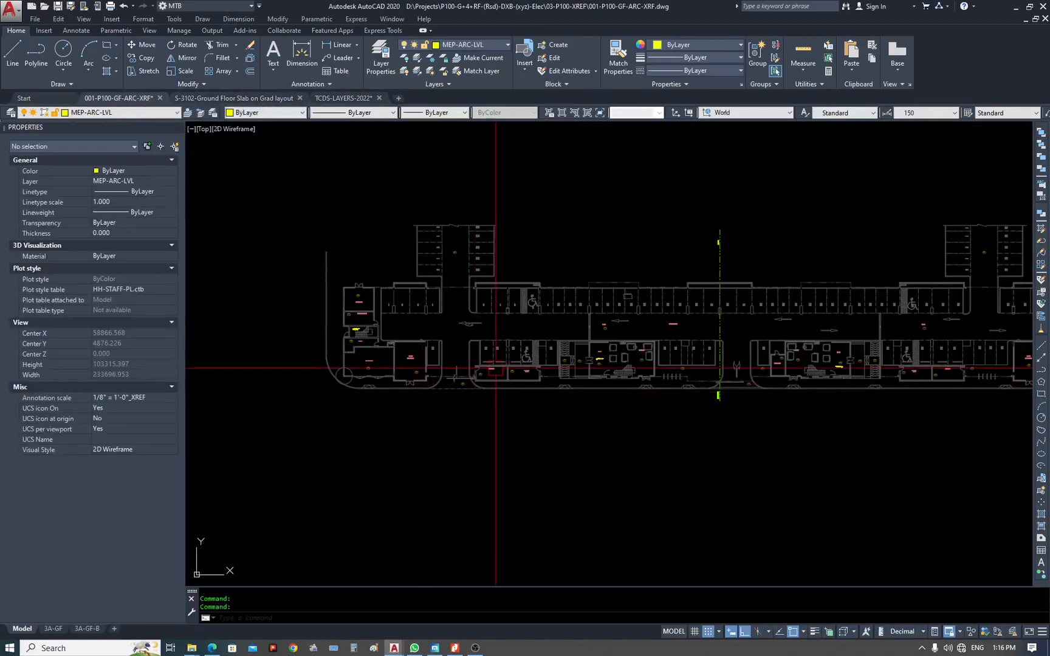
{"action": "mouse_move", "coordinate": [192, 647]}
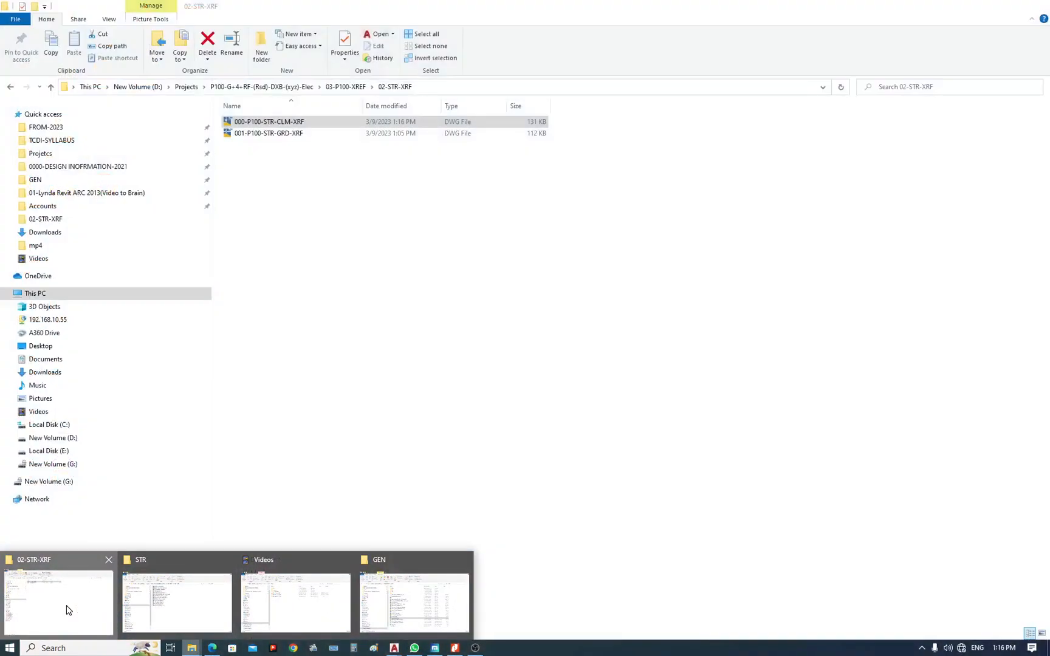
{"action": "left_click", "coordinate": [68, 610]}
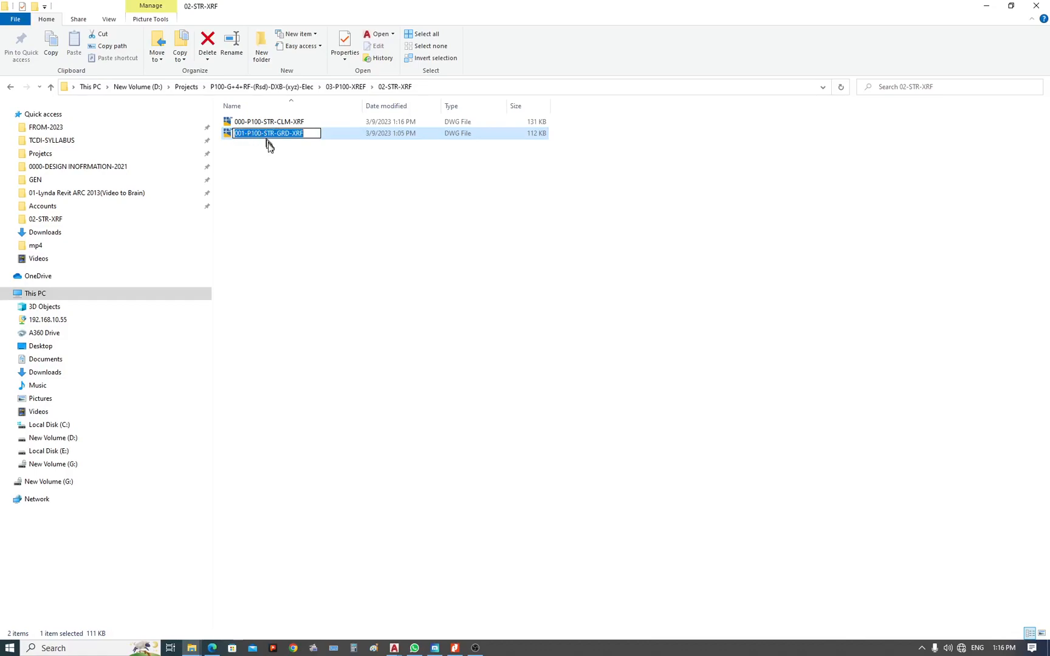
{"action": "left_click", "coordinate": [356, 88]}
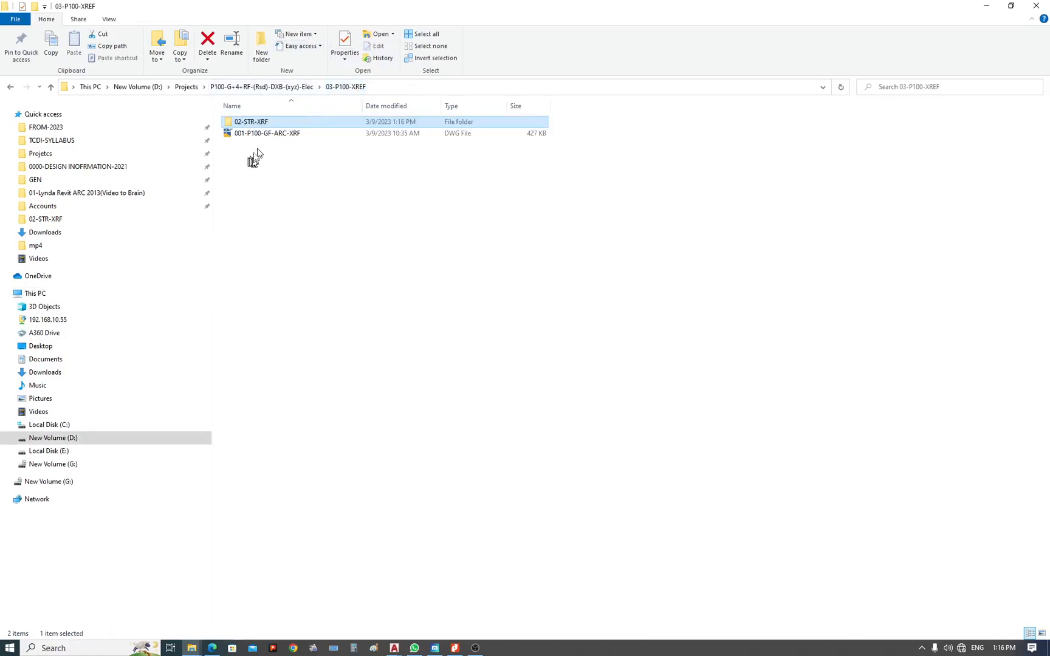
{"action": "left_click", "coordinate": [985, 7]}
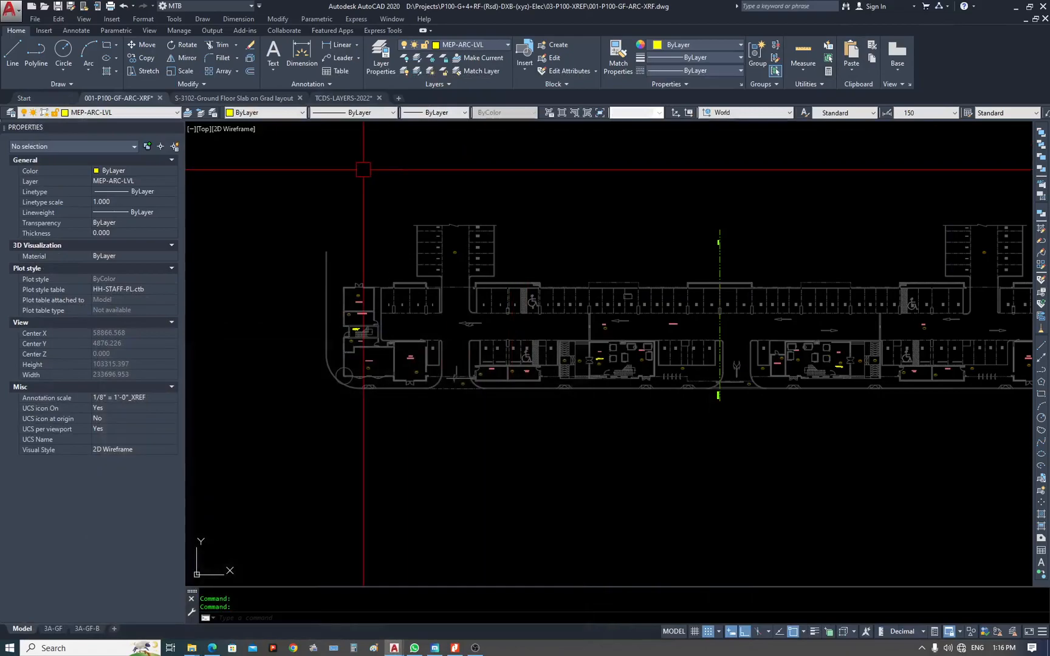
{"action": "left_click", "coordinate": [159, 98]}
{"action": "key", "text": "Escape"}
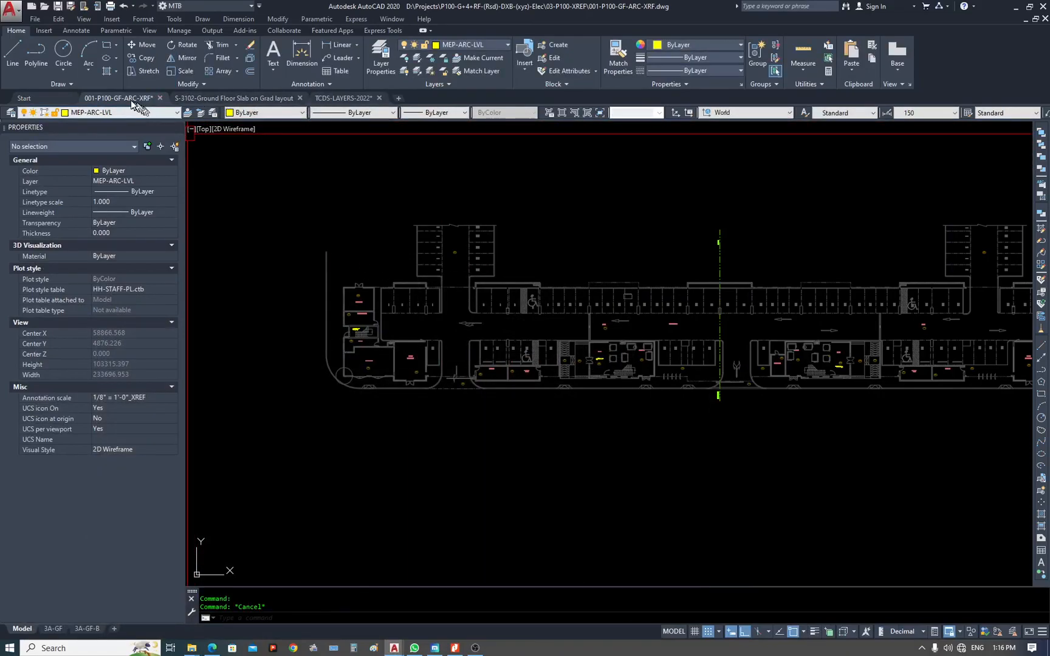
Isolate the layers of the room number tag in the cleaning tools storage and the level marker at the staircase.
{"action": "scroll", "coordinate": [380, 283], "scroll_direction": "up", "scroll_amount": 4}
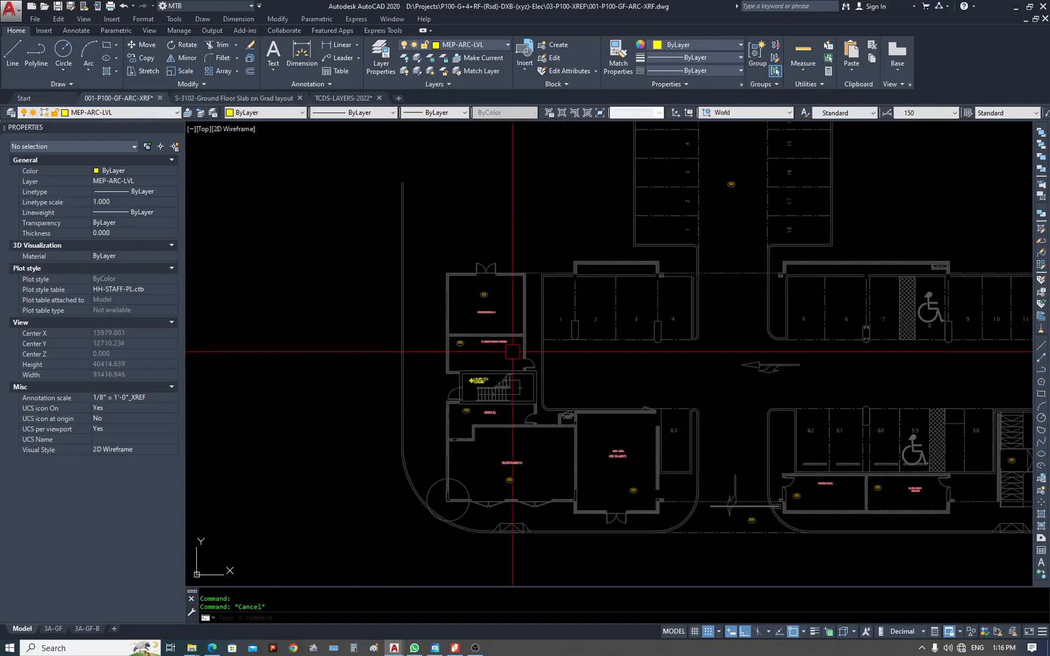
{"action": "key", "text": "Return"}
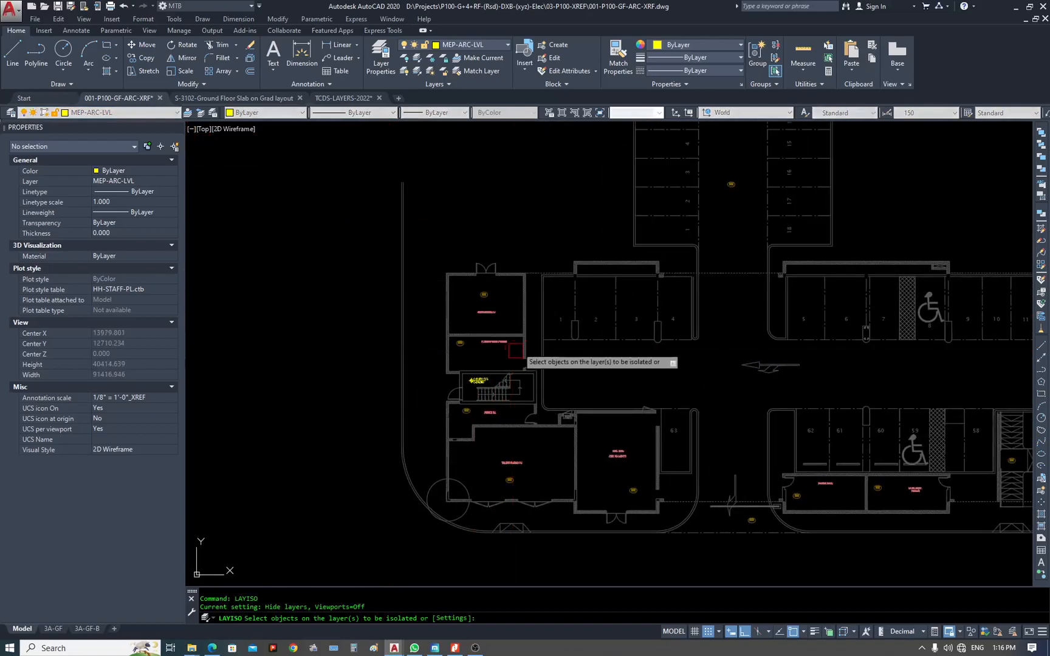
{"action": "scroll", "coordinate": [515, 348], "scroll_direction": "up", "scroll_amount": 4}
{"action": "left_click", "coordinate": [461, 356]}
{"action": "scroll", "coordinate": [462, 357], "scroll_direction": "down", "scroll_amount": 2}
{"action": "left_click", "coordinate": [304, 338]}
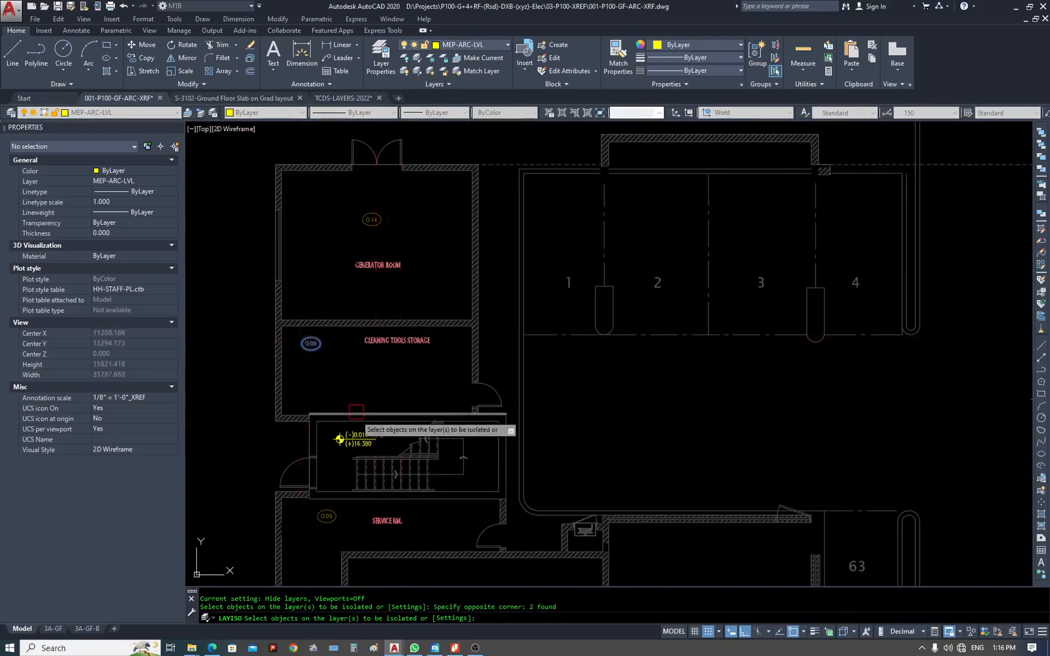
{"action": "scroll", "coordinate": [357, 434], "scroll_direction": "up", "scroll_amount": 4}
{"action": "key", "text": "Return"}
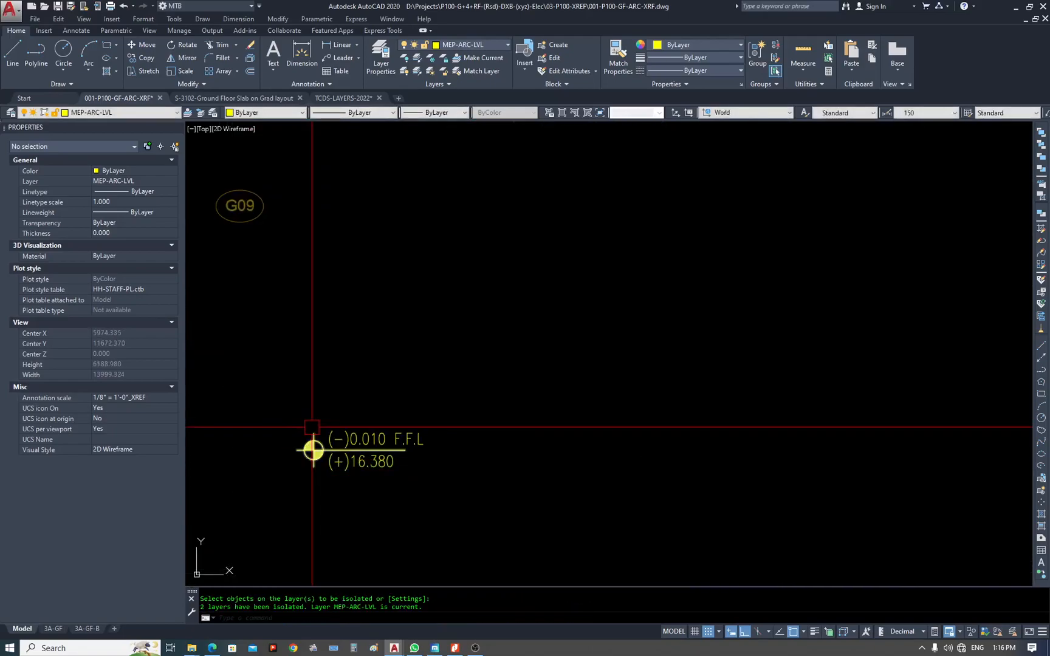
Copy the GN-ARC-TXT, GN-ARC-TAG and GN-ARC-LVL labels from the TCDS-LAYERS-2022 layer table with a base point.
{"action": "left_click", "coordinate": [344, 100]}
{"action": "middle_click_drag", "start_coordinate": [635, 295], "coordinate": [608, 499]}
{"action": "scroll", "coordinate": [608, 500], "scroll_direction": "down", "scroll_amount": 4}
{"action": "middle_click_drag", "start_coordinate": [619, 246], "coordinate": [568, 507]}
{"action": "scroll", "coordinate": [545, 434], "scroll_direction": "up", "scroll_amount": 6}
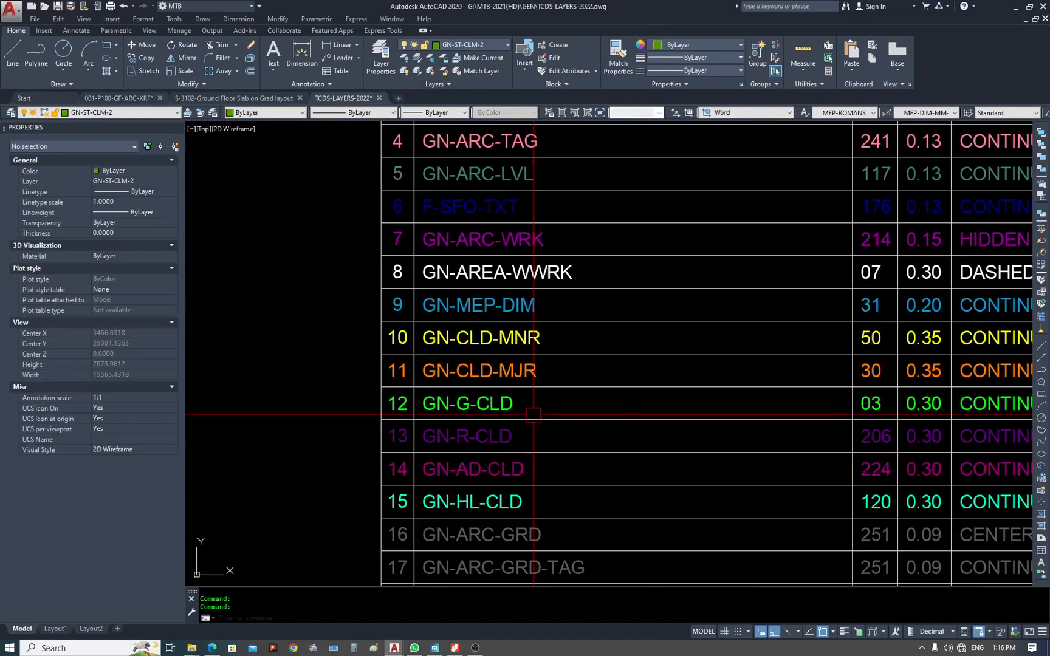
{"action": "key", "text": "ctrl+shift+c"}
{"action": "scroll", "coordinate": [491, 245], "scroll_direction": "down", "scroll_amount": 1}
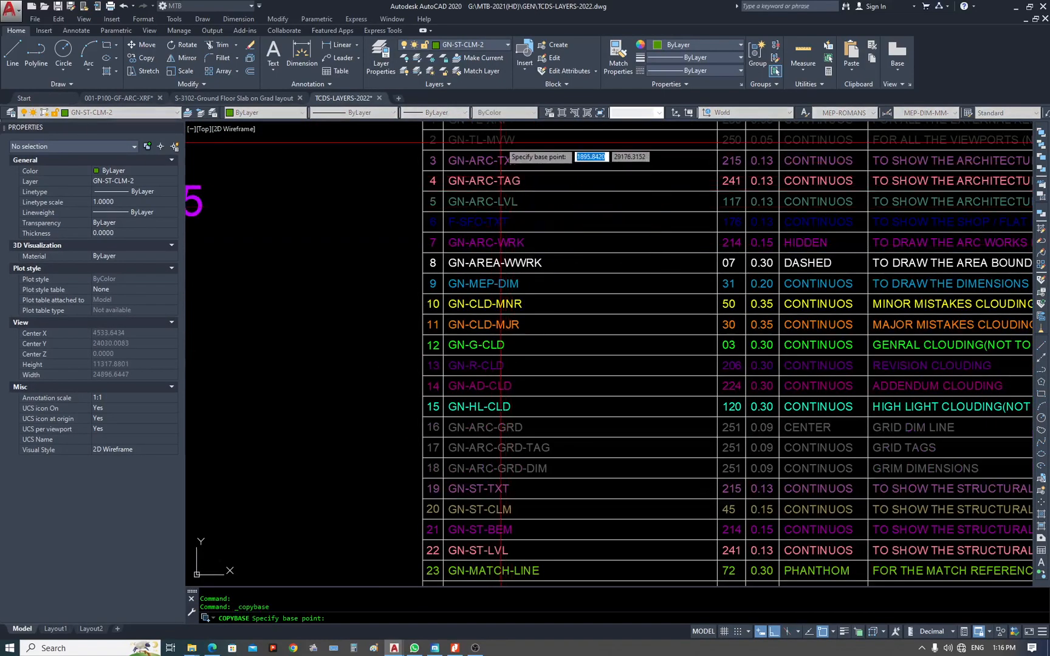
{"action": "scroll", "coordinate": [499, 144], "scroll_direction": "up", "scroll_amount": 2}
{"action": "left_click", "coordinate": [506, 173]}
{"action": "left_click", "coordinate": [508, 196]}
{"action": "left_click", "coordinate": [495, 283]}
{"action": "scroll", "coordinate": [495, 284], "scroll_direction": "down", "scroll_amount": 4}
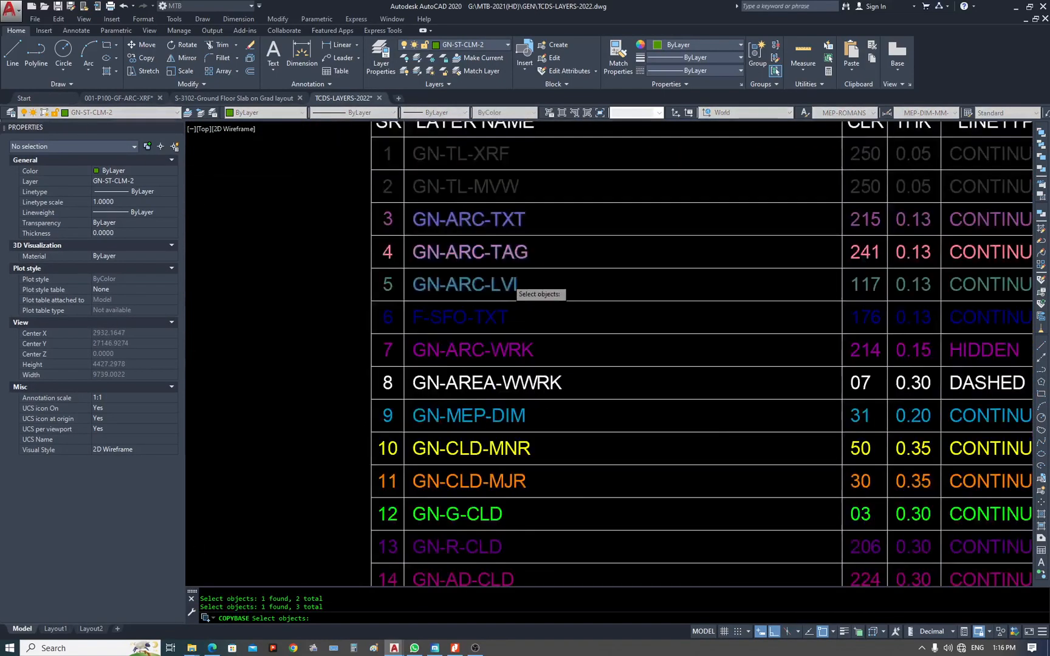
Paste the copied layer labels beside the level marker in the 001-P100-GF-ARC-XRF drawing.
{"action": "left_click", "coordinate": [122, 97]}
{"action": "key", "text": "ctrl+v"}
{"action": "key", "text": "Escape"}
Isolate the layers of the GN-ARC-TAG label and the G09 room number tag.
{"action": "type", "text": "a"}
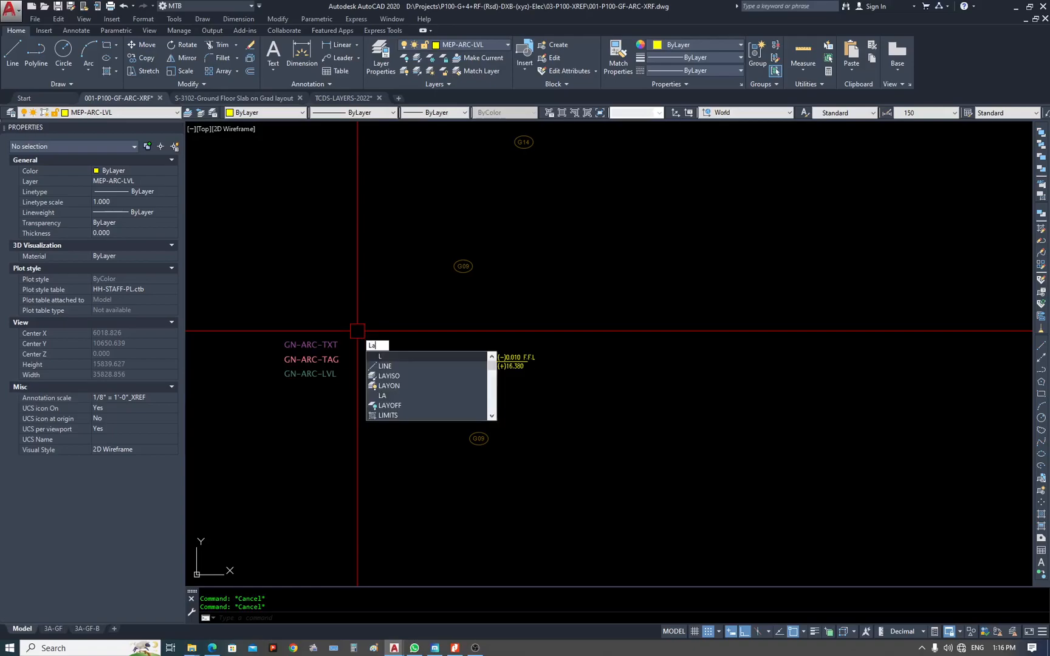
{"action": "key", "text": "Return"}
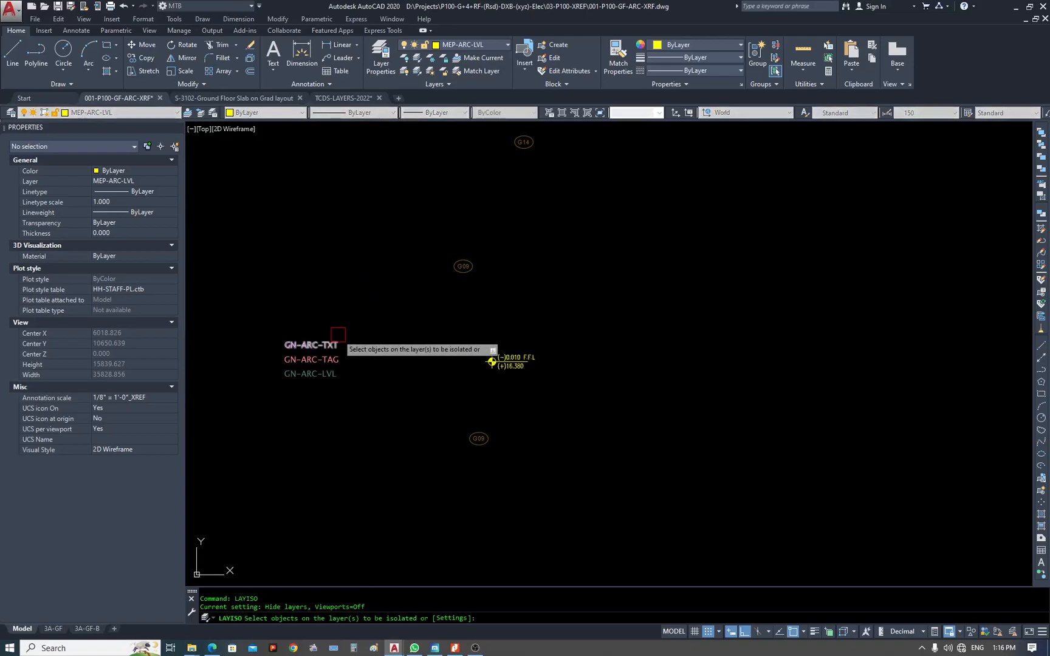
{"action": "scroll", "coordinate": [424, 319], "scroll_direction": "down", "scroll_amount": 4}
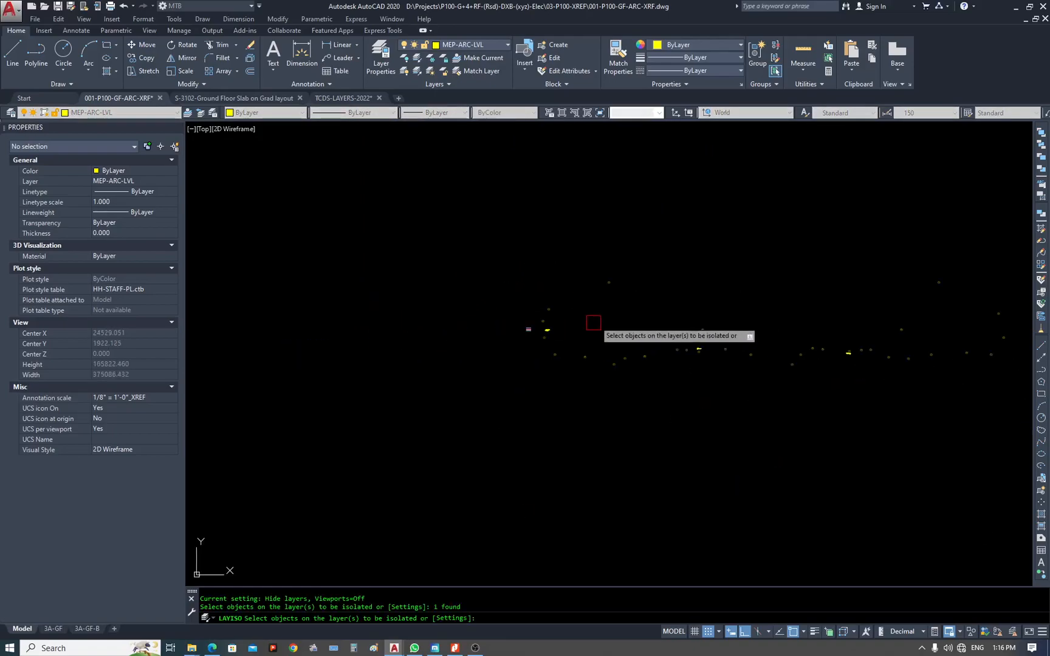
{"action": "key", "text": "Escape"}
{"action": "key", "text": "Escape"}
{"action": "scroll", "coordinate": [393, 328], "scroll_direction": "up", "scroll_amount": 8}
{"action": "left_click", "coordinate": [377, 331]}
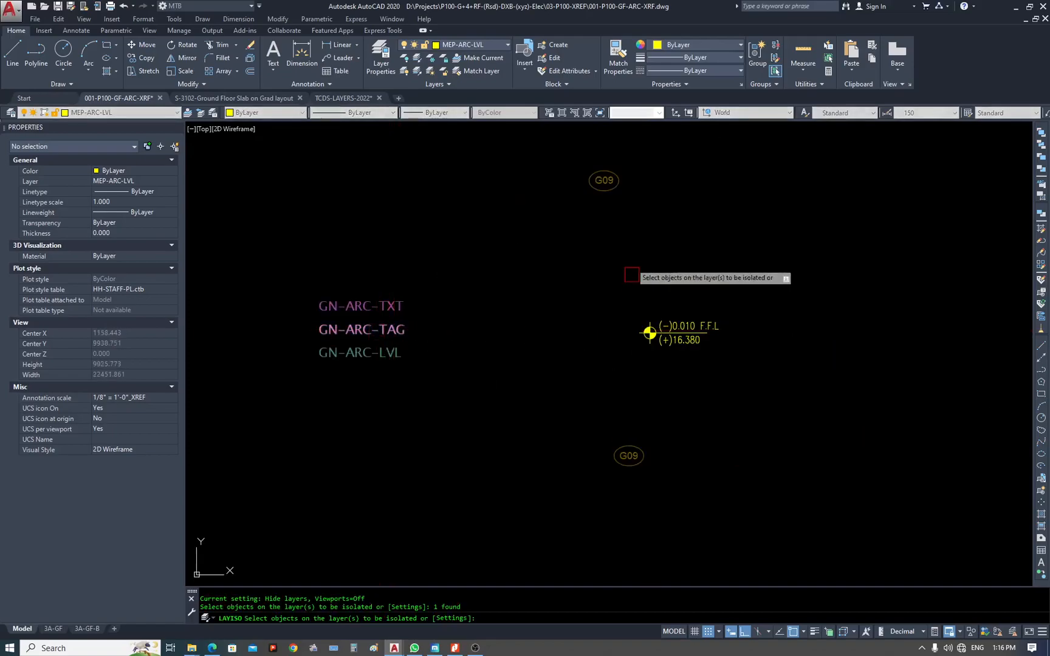
{"action": "left_click", "coordinate": [594, 192]}
{"action": "key", "text": "Return"}
{"action": "key", "text": "Escape"}
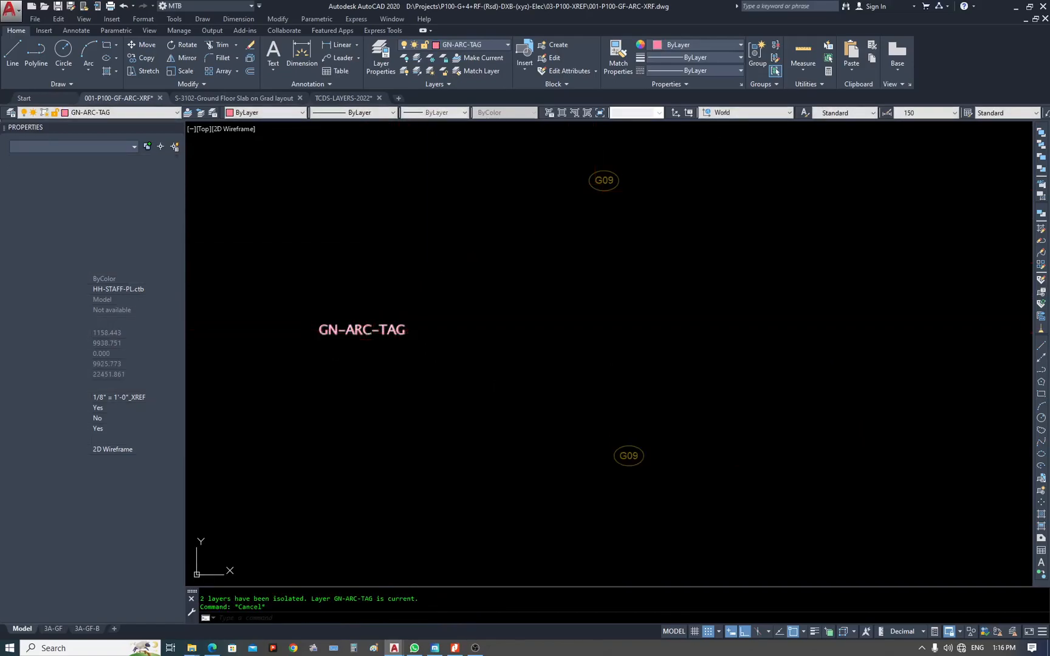
{"action": "type", "text": "ma"}
{"action": "key", "text": "space"}
{"action": "key", "text": "Escape"}
Draw a horizontal line just below the GN-ARC-TAG label, extending past both ends of its text.
{"action": "type", "text": "l"}
{"action": "key", "text": "space"}
{"action": "left_click", "coordinate": [466, 343]}
{"action": "left_click", "coordinate": [254, 451]}
{"action": "key", "text": "Escape"}
Match the properties of the line below the GN-ARC-TAG label onto all the room number tags.
{"action": "type", "text": "ma"}
{"action": "key", "text": "space"}
{"action": "left_click", "coordinate": [426, 344]}
{"action": "scroll", "coordinate": [313, 356], "scroll_direction": "down", "scroll_amount": 6}
{"action": "left_click", "coordinate": [300, 246]}
{"action": "left_click", "coordinate": [856, 462]}
{"action": "key", "text": "Escape"}
{"action": "key", "text": "Escape"}
{"action": "scroll", "coordinate": [246, 305], "scroll_direction": "up", "scroll_amount": 2}
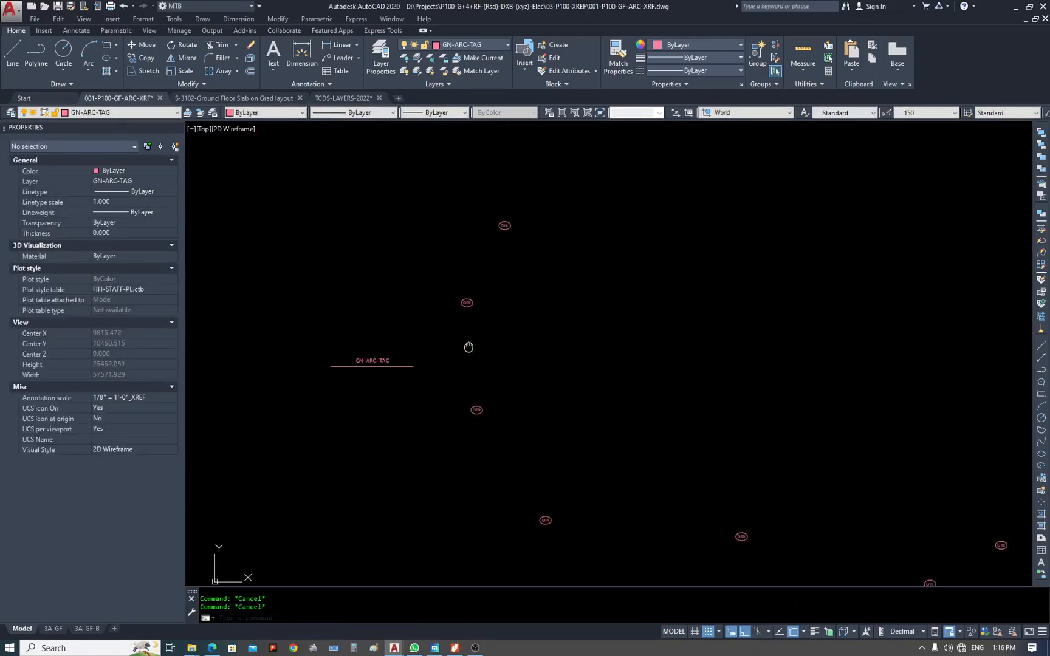
Turn all layers back on and match the GN-ARC-LVL label's properties onto the horizontal line.
{"action": "type", "text": "oll"}
{"action": "scroll", "coordinate": [428, 383], "scroll_direction": "up", "scroll_amount": 6}
{"action": "key", "text": "Escape"}
{"action": "type", "text": "m"}
{"action": "left_click", "coordinate": [642, 415]}
{"action": "left_click", "coordinate": [587, 393]}
{"action": "key", "text": "Escape"}
{"action": "key", "text": "Escape"}
{"action": "key", "text": "Escape"}
{"action": "type", "text": "ma"}
{"action": "key", "text": "space"}
{"action": "left_click", "coordinate": [571, 424]}
{"action": "key", "text": "Escape"}
Isolate the layers of the horizontal line and the level marker at the staircase.
{"action": "type", "text": "is"}
{"action": "left_click", "coordinate": [604, 406]}
{"action": "scroll", "coordinate": [582, 415], "scroll_direction": "down", "scroll_amount": 2}
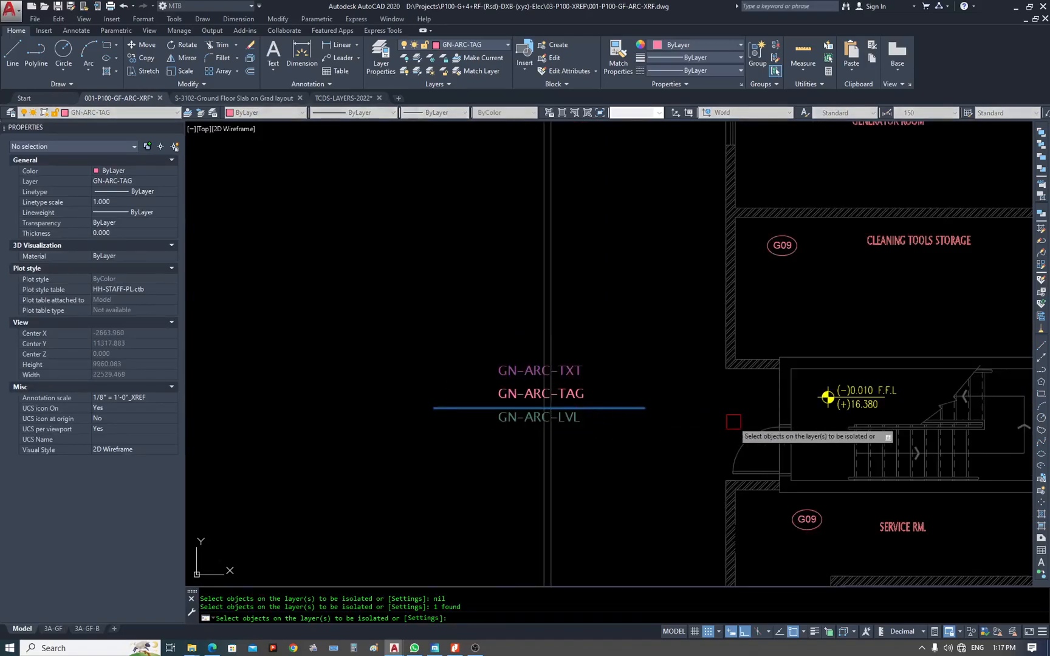
{"action": "left_click", "coordinate": [824, 402]}
{"action": "key", "text": "space"}
{"action": "key", "text": "Escape"}
Match the horizontal line's GN-ARC-LVL properties onto all the level markers and their level texts.
{"action": "type", "text": "ma"}
{"action": "key", "text": "space"}
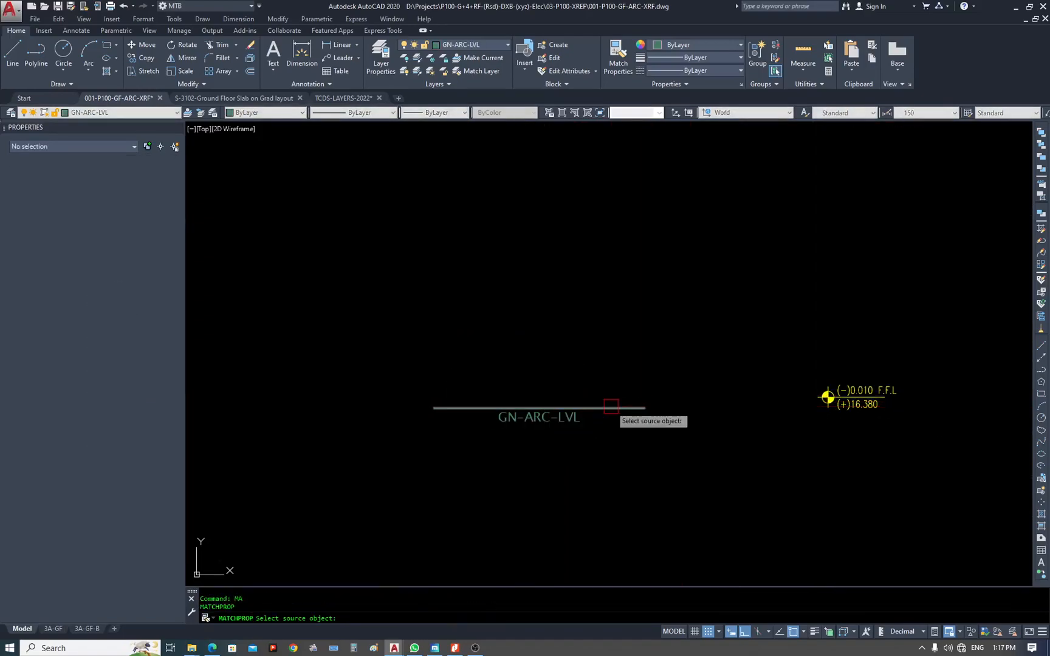
{"action": "left_click", "coordinate": [611, 407]}
{"action": "scroll", "coordinate": [439, 357], "scroll_direction": "down", "scroll_amount": 6}
{"action": "scroll", "coordinate": [442, 301], "scroll_direction": "down", "scroll_amount": 3}
{"action": "key", "text": "Escape"}
{"action": "key", "text": "Escape"}
{"action": "scroll", "coordinate": [445, 311], "scroll_direction": "up", "scroll_amount": 15}
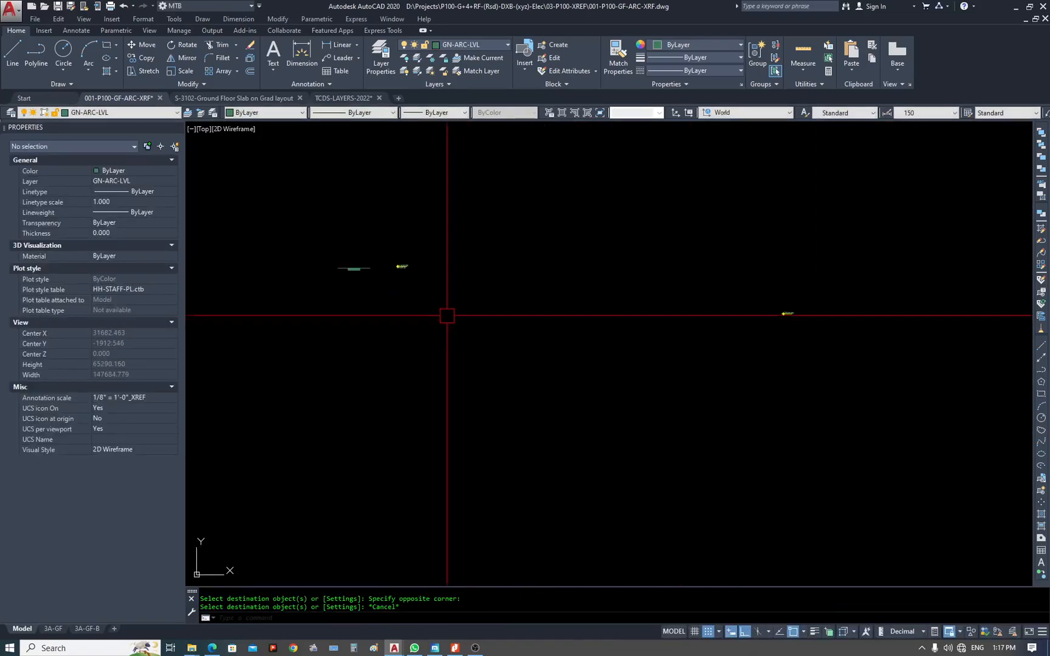
Put all the geometry inside the level marker block on layer 0 in the Block Editor and save the block.
{"action": "double_click", "coordinate": [476, 306]}
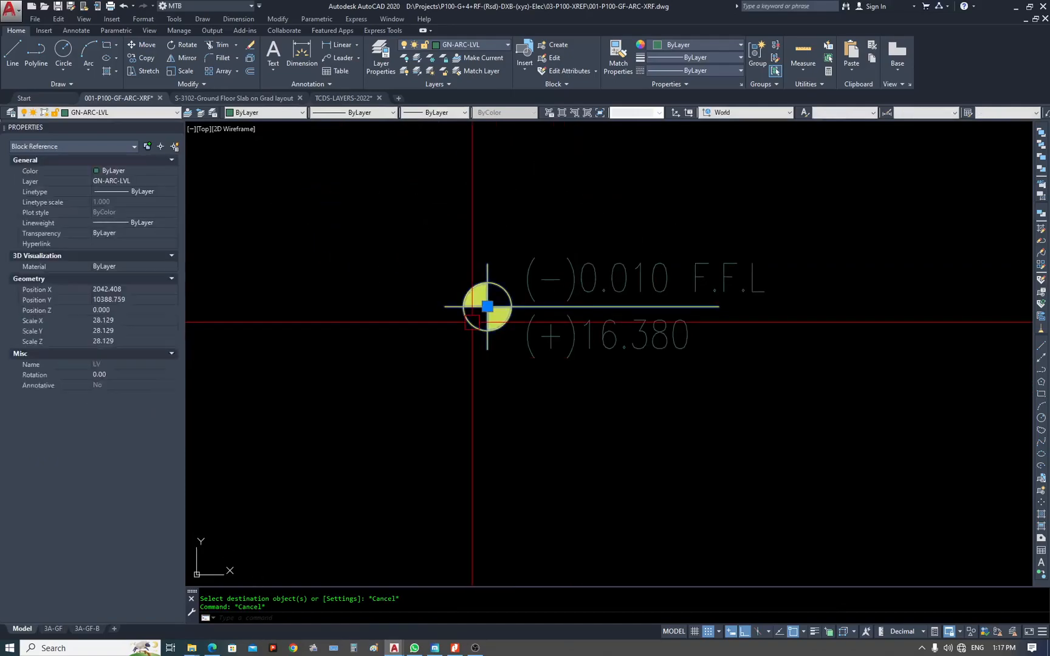
{"action": "left_click", "coordinate": [526, 399]}
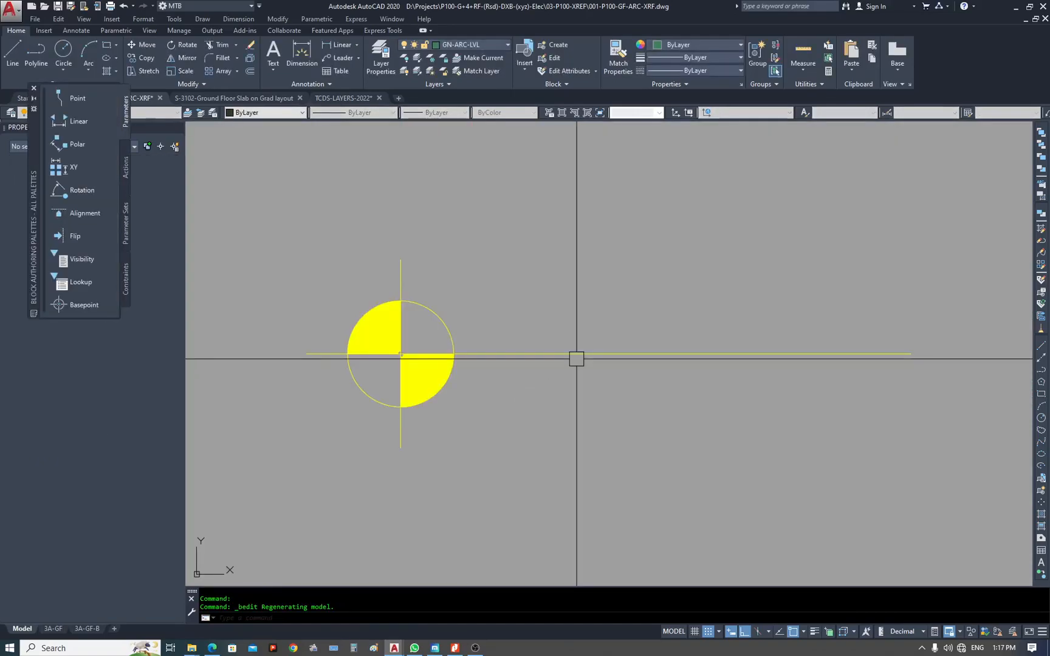
{"action": "left_click_drag", "start_coordinate": [668, 402], "coordinate": [295, 218]}
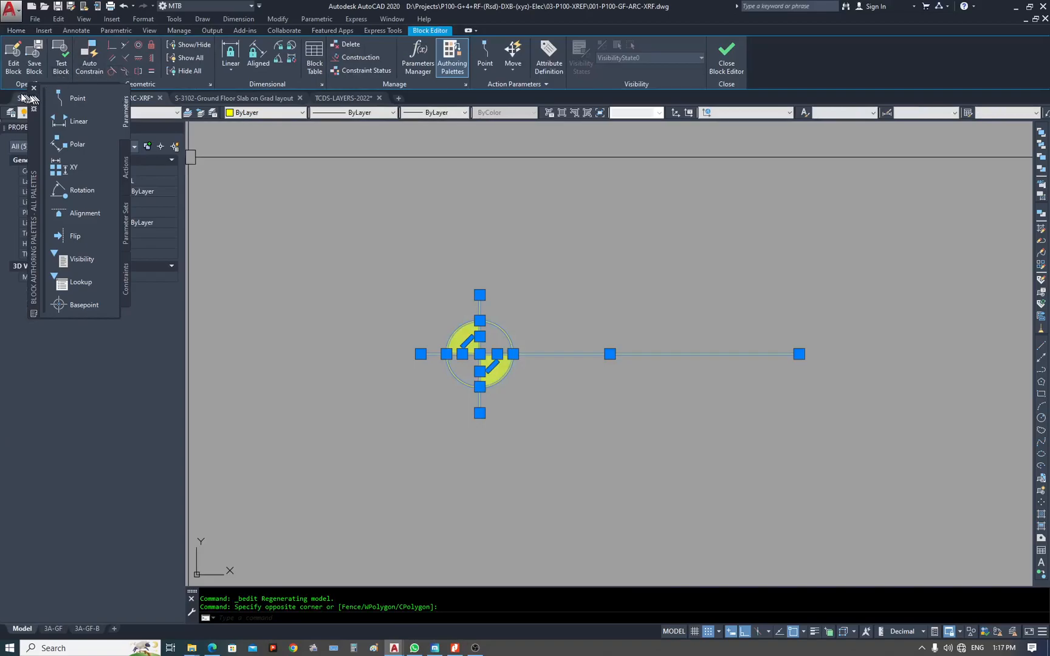
{"action": "left_click", "coordinate": [243, 113]}
{"action": "left_click", "coordinate": [125, 112]}
{"action": "scroll", "coordinate": [127, 124], "scroll_direction": "up", "scroll_amount": 20}
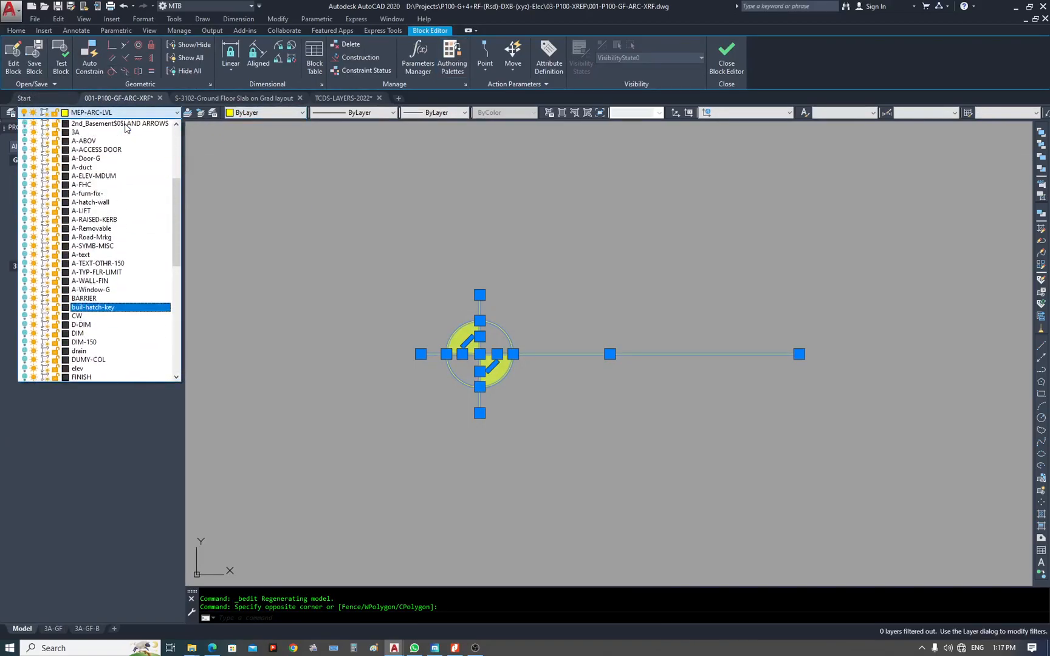
{"action": "left_click", "coordinate": [125, 125]}
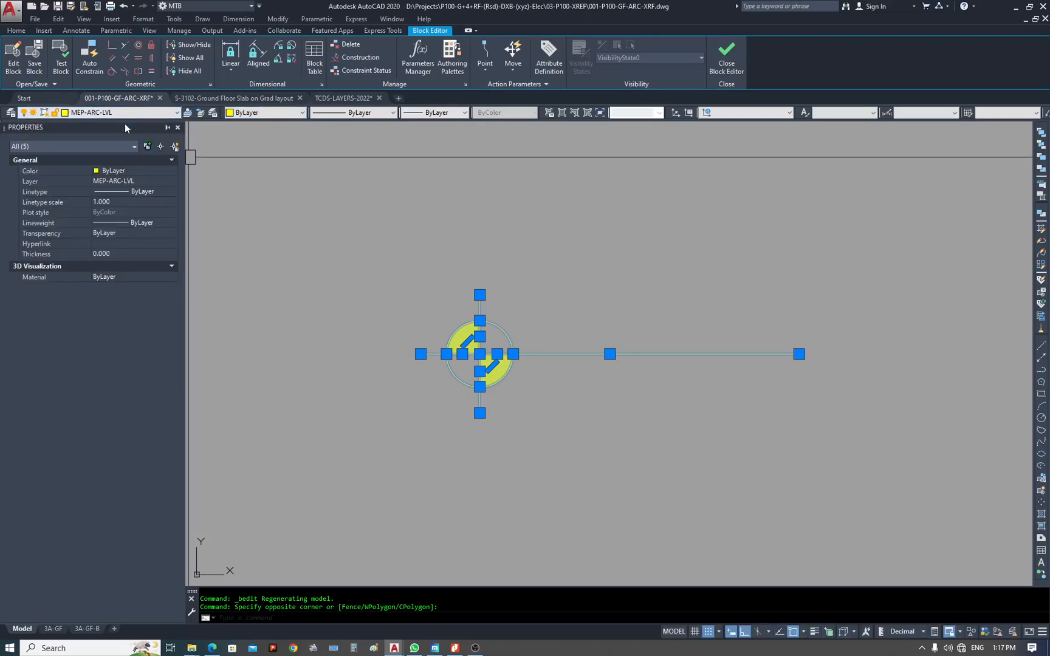
{"action": "left_click", "coordinate": [125, 112]}
{"action": "scroll", "coordinate": [146, 116], "scroll_direction": "up", "scroll_amount": 5}
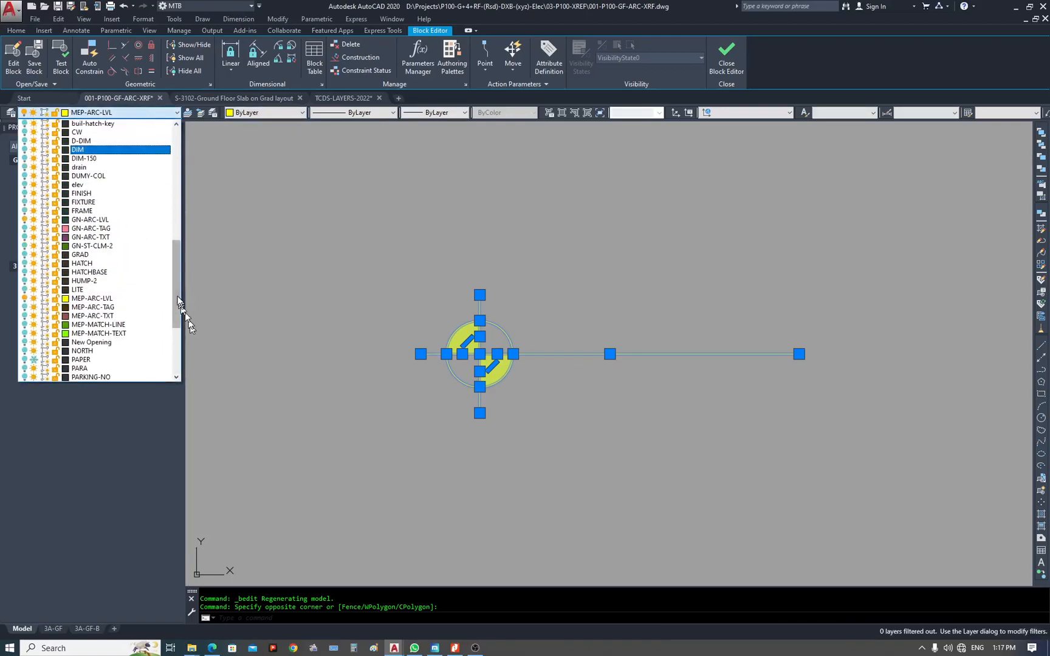
{"action": "scroll", "coordinate": [180, 310], "scroll_direction": "up", "scroll_amount": 10}
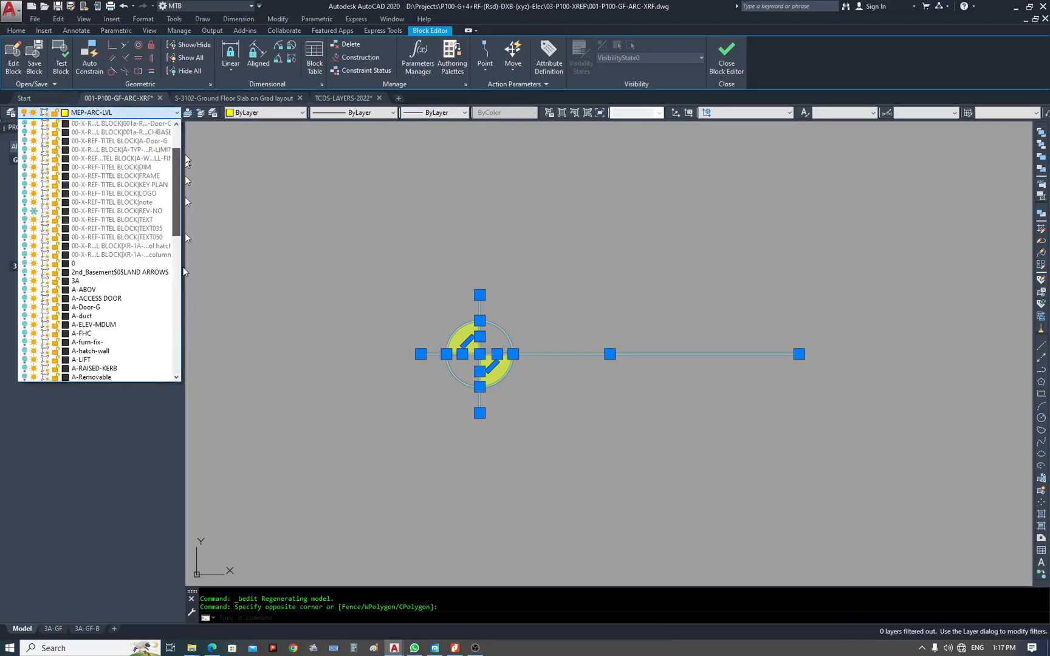
{"action": "left_click", "coordinate": [104, 258]}
{"action": "left_click", "coordinate": [586, 346]}
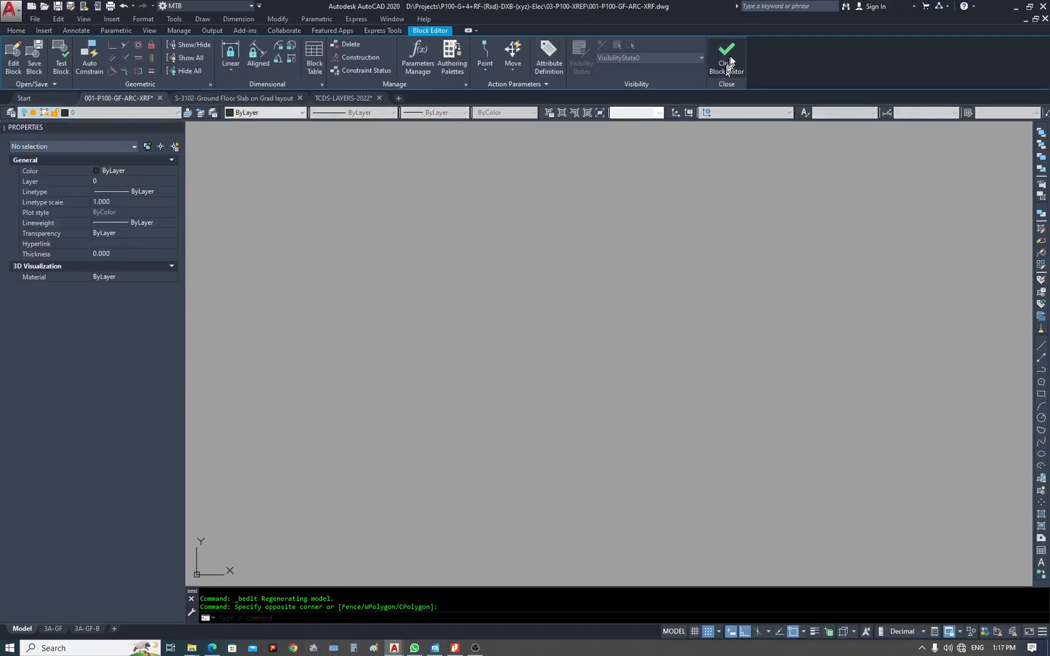
{"action": "left_click", "coordinate": [729, 62]}
{"action": "left_click", "coordinate": [524, 300]}
Turn all the layers of the drawing back on after the level marker edit.
{"action": "scroll", "coordinate": [547, 334], "scroll_direction": "down", "scroll_amount": 5}
{"action": "key", "text": "Escape"}
{"action": "key", "text": "Escape"}
{"action": "type", "text": "on"}
{"action": "key", "text": "Return"}
{"action": "scroll", "coordinate": [555, 310], "scroll_direction": "up", "scroll_amount": 4}
{"action": "middle_click_drag", "start_coordinate": [646, 298], "coordinate": [605, 352]}
{"action": "key", "text": "Escape"}
{"action": "key", "text": "Escape"}
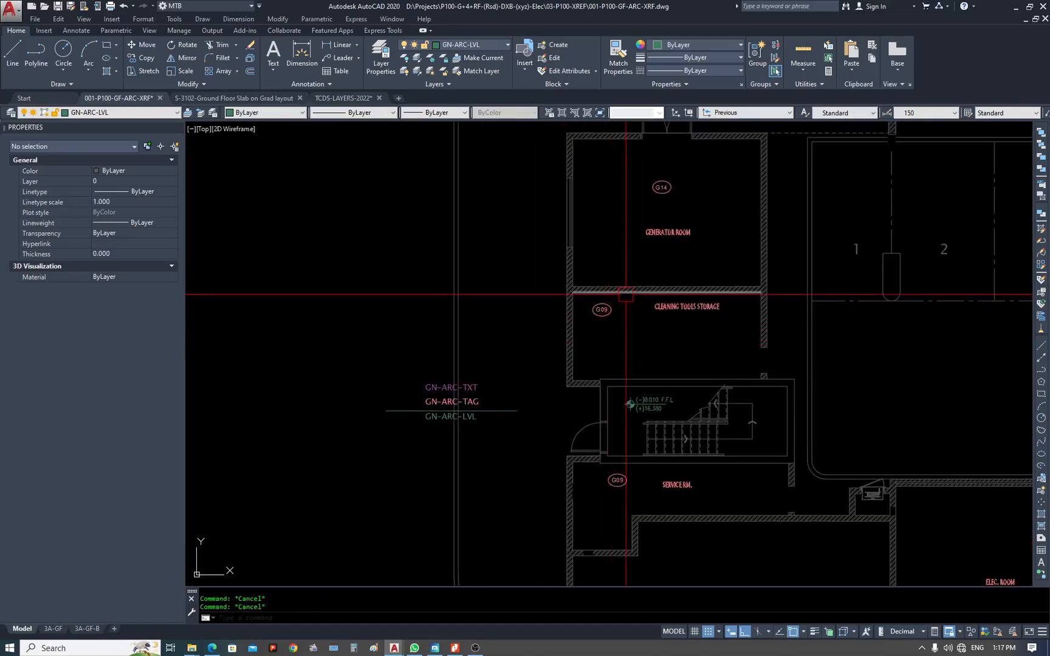
{"action": "type", "text": "is"}
{"action": "key", "text": "Return"}
{"action": "left_click", "coordinate": [449, 406]}
{"action": "key", "text": "Escape"}
{"action": "key", "text": "Escape"}
{"action": "scroll", "coordinate": [463, 382], "scroll_direction": "up", "scroll_amount": 4}
{"action": "type", "text": "m,"}
{"action": "key", "text": "Escape"}
Match the GN-ARC-TXT label's properties onto the horizontal line between the GN-ARC-TAG and GN-ARC-LVL labels.
{"action": "type", "text": "ma"}
{"action": "key", "text": "Return"}
{"action": "left_click", "coordinate": [488, 391]}
{"action": "left_click", "coordinate": [552, 454]}
{"action": "left_click", "coordinate": [543, 443]}
{"action": "key", "text": "Escape"}
{"action": "key", "text": "Escape"}
{"action": "key", "text": "Escape"}
Isolate the layers of the horizontal line and a room name text.
{"action": "type", "text": "is"}
{"action": "key", "text": "Return"}
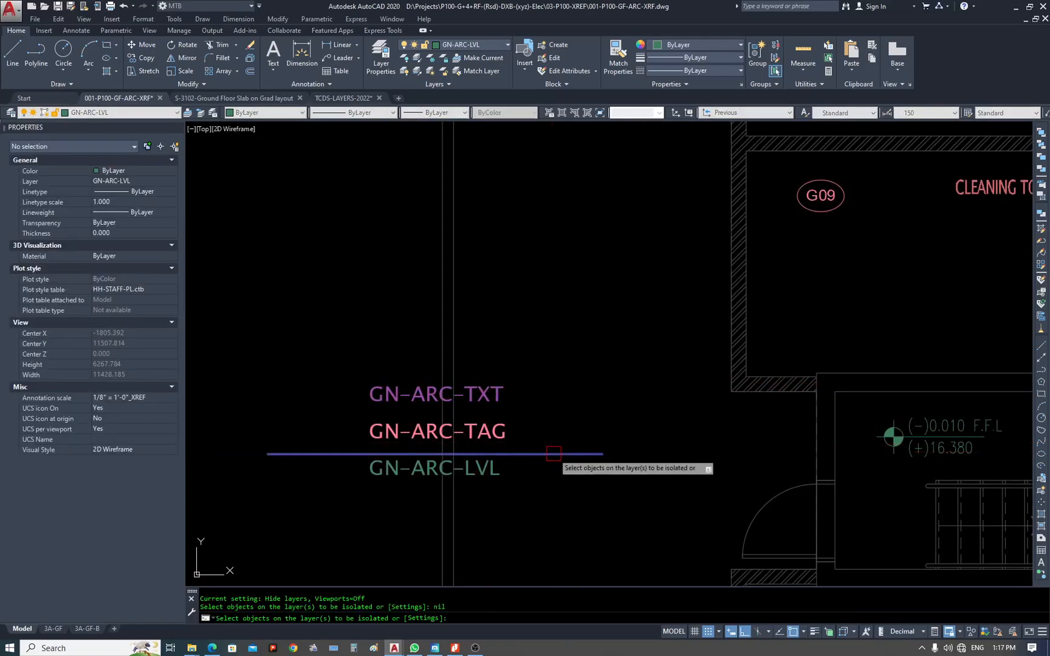
{"action": "left_click", "coordinate": [553, 453]}
{"action": "scroll", "coordinate": [552, 452], "scroll_direction": "down", "scroll_amount": 4}
{"action": "scroll", "coordinate": [730, 365], "scroll_direction": "up", "scroll_amount": 4}
{"action": "left_click", "coordinate": [717, 316]}
{"action": "key", "text": "Return"}
{"action": "scroll", "coordinate": [531, 362], "scroll_direction": "down", "scroll_amount": 3}
{"action": "key", "text": "Escape"}
Match the horizontal line's GN-ARC-TXT properties onto all the room name texts.
{"action": "type", "text": "ma"}
{"action": "key", "text": "Return"}
{"action": "left_click", "coordinate": [477, 414]}
{"action": "scroll", "coordinate": [392, 358], "scroll_direction": "down", "scroll_amount": 5}
{"action": "left_click", "coordinate": [401, 316]}
{"action": "left_click", "coordinate": [894, 475]}
{"action": "key", "text": "Escape"}
{"action": "key", "text": "Escape"}
Erase the pasted GN-ARC-TXT label and the horizontal line used as the property source.
{"action": "scroll", "coordinate": [373, 367], "scroll_direction": "up", "scroll_amount": 7}
{"action": "type", "text": "e"}
{"action": "key", "text": "Return"}
{"action": "key", "text": "Escape"}
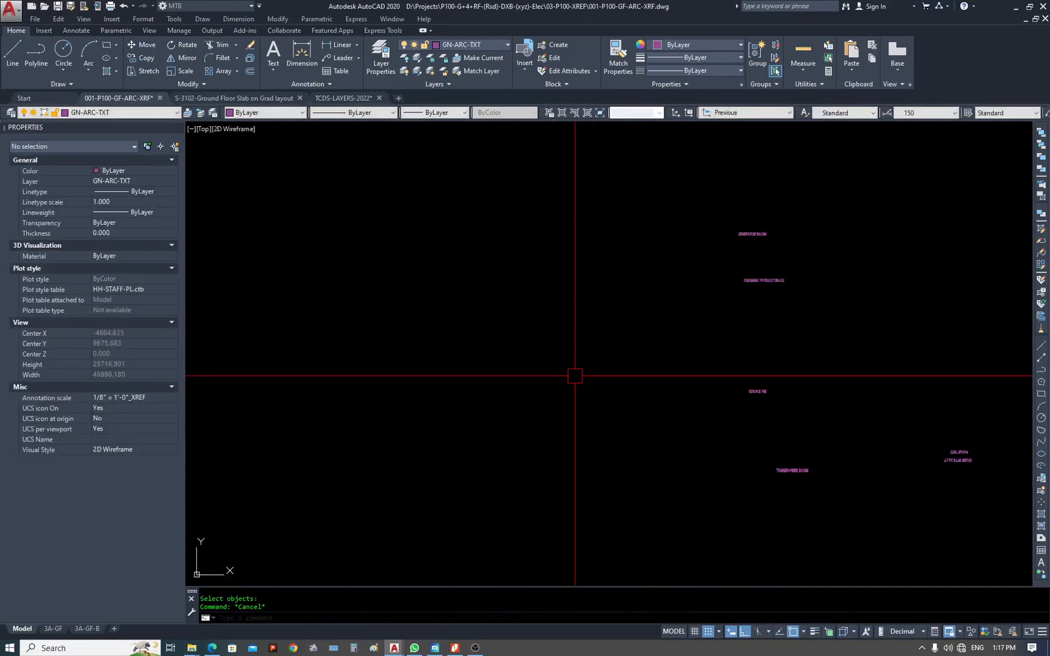
{"action": "type", "text": "e"}
{"action": "key", "text": "Return"}
{"action": "scroll", "coordinate": [574, 375], "scroll_direction": "up", "scroll_amount": 5}
{"action": "left_click", "coordinate": [500, 342]}
{"action": "left_click", "coordinate": [458, 447]}
{"action": "key", "text": "Return"}
{"action": "key", "text": "Escape"}
{"action": "key", "text": "Escape"}
Erase the pasted GN-ARC-TAG and GN-ARC-LVL labels outside the building with all layers on.
{"action": "type", "text": "e"}
{"action": "key", "text": "Return"}
{"action": "left_click", "coordinate": [513, 457]}
{"action": "left_click", "coordinate": [418, 354]}
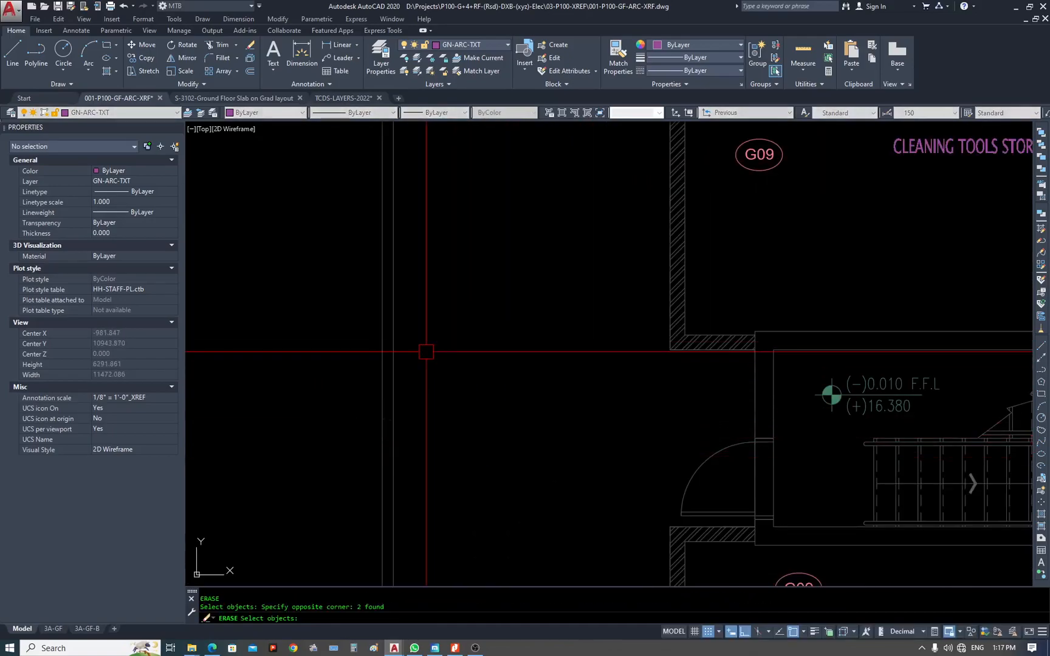
{"action": "key", "text": "Return"}
{"action": "key", "text": "Escape"}
{"action": "key", "text": "Escape"}
Zoom to the drawing's extents and save the 001-P100-GF-ARC-XRF drawing.
{"action": "scroll", "coordinate": [389, 366], "scroll_direction": "down", "scroll_amount": 8}
{"action": "type", "text": "z"}
{"action": "key", "text": "Return"}
{"action": "type", "text": "e"}
{"action": "key", "text": "Return"}
{"action": "key", "text": "Escape"}
{"action": "key", "text": "Escape"}
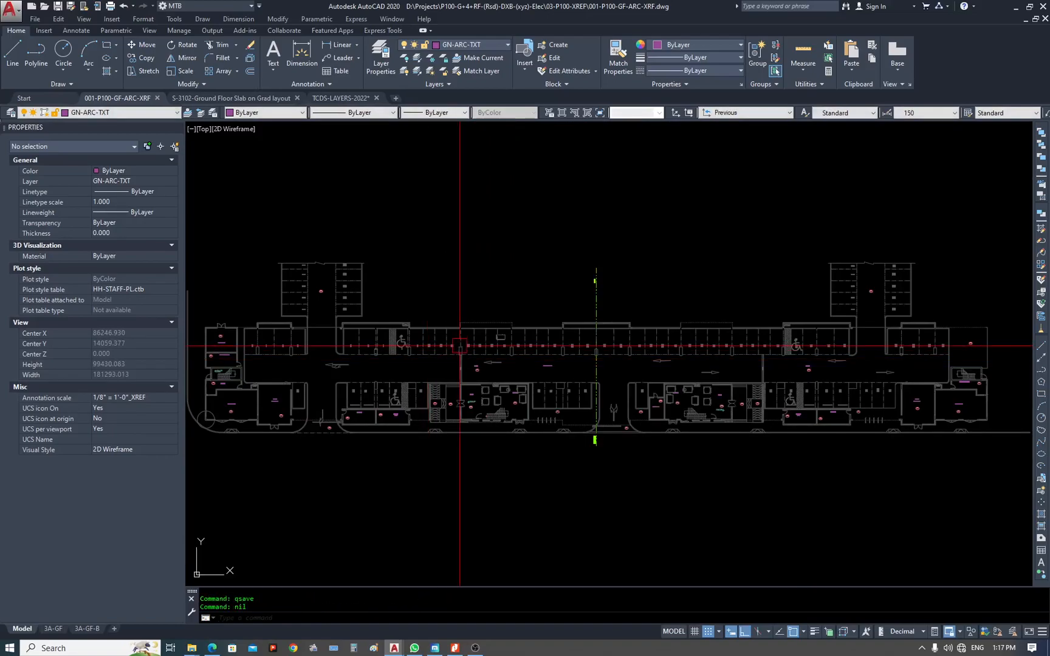
Close the 001-P100-GF-ARC-XRF drawing.
{"action": "type", "text": "close"}
{"action": "key", "text": "Return"}
{"action": "type", "text": "y"}
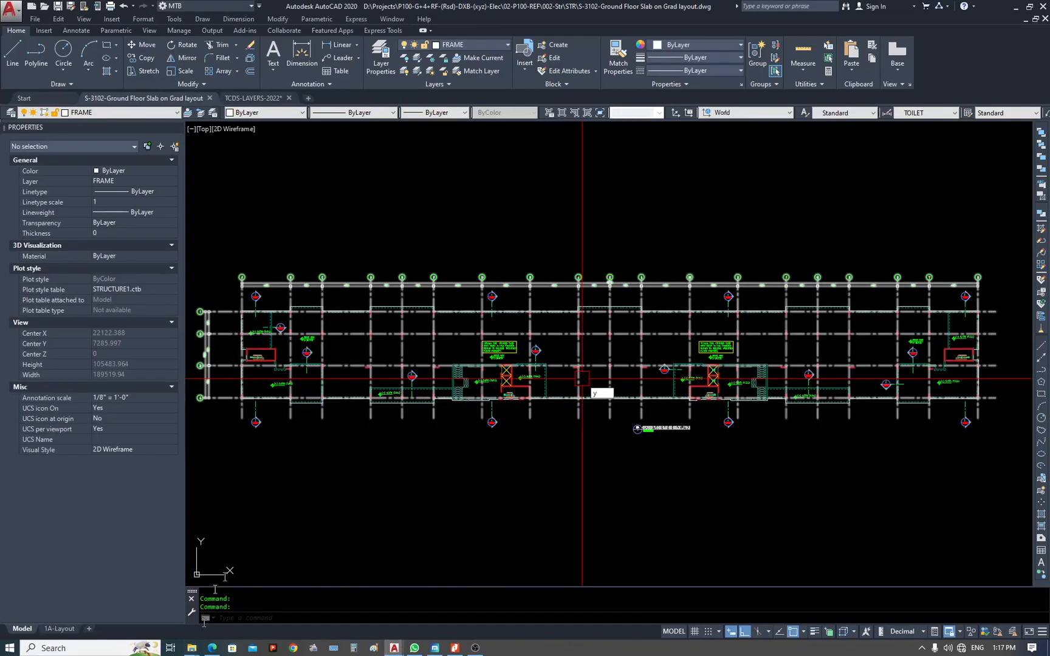
{"action": "left_click", "coordinate": [703, 484]}
{"action": "key", "text": "Escape"}
{"action": "key", "text": "Escape"}
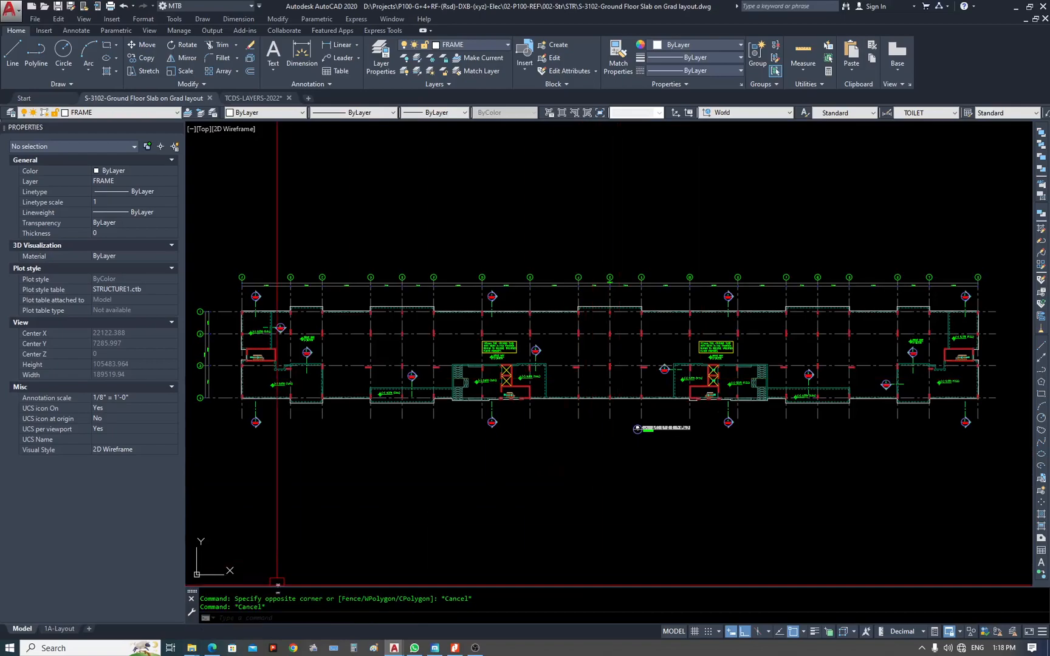
Create a folder named 01-ARC-XRF in the 03-P100-XREF folder in File Explorer.
{"action": "mouse_move", "coordinate": [196, 650]}
{"action": "mouse_move", "coordinate": [310, 606]}
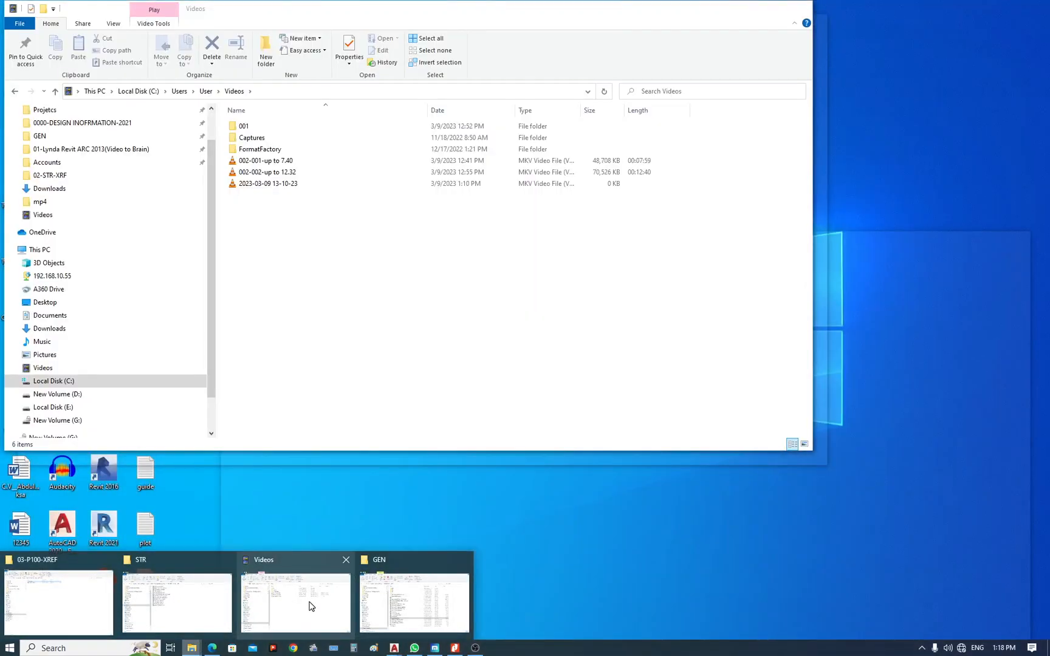
{"action": "mouse_move", "coordinate": [209, 616]}
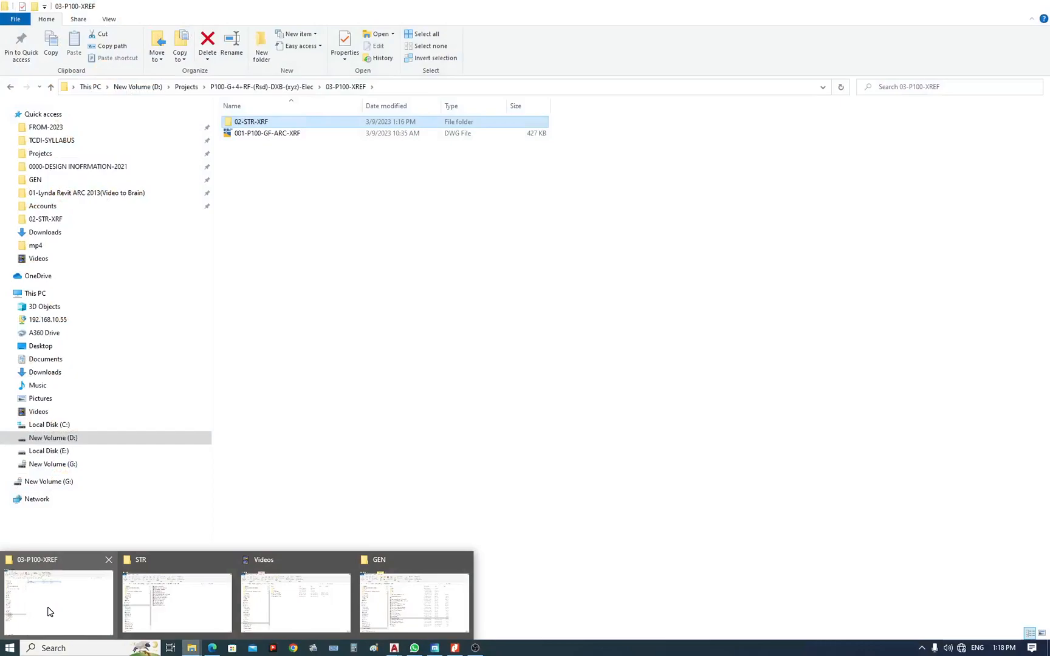
{"action": "left_click", "coordinate": [48, 607]}
{"action": "right_click", "coordinate": [312, 211]}
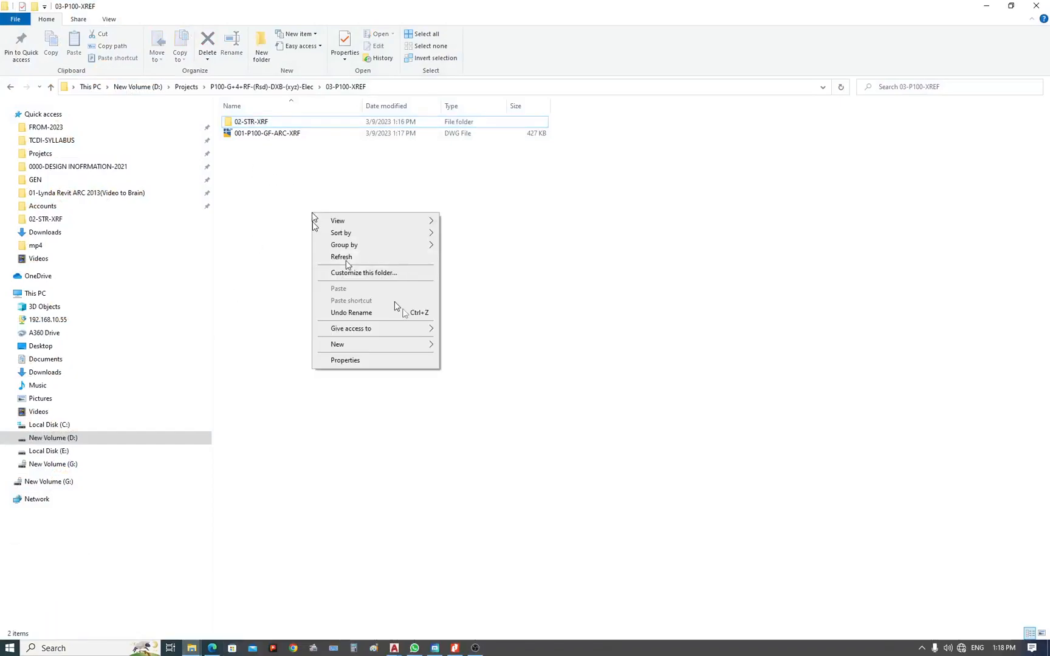
{"action": "mouse_move", "coordinate": [422, 349]}
{"action": "left_click", "coordinate": [479, 346]}
{"action": "type", "text": "01-"}
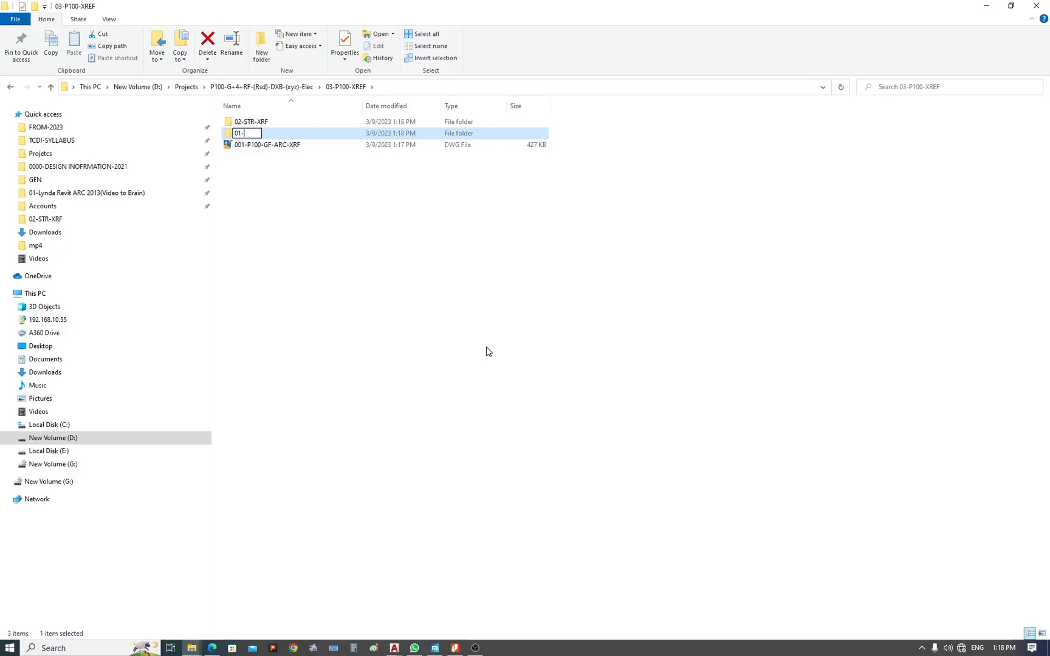
{"action": "type", "text": "aRC-XRF"}
{"action": "key", "text": "Return"}
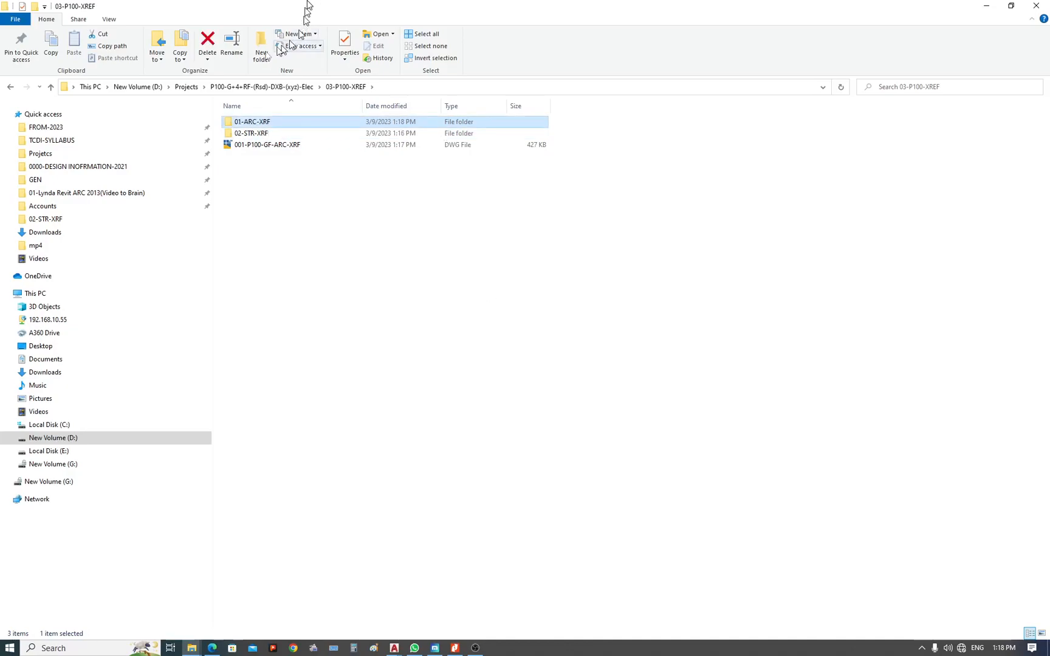
Put the 001-P100-GF-ARC-XRF drawing file into the 01-ARC-XRF folder and go back up to the P100 project folder.
{"action": "left_click", "coordinate": [288, 147]}
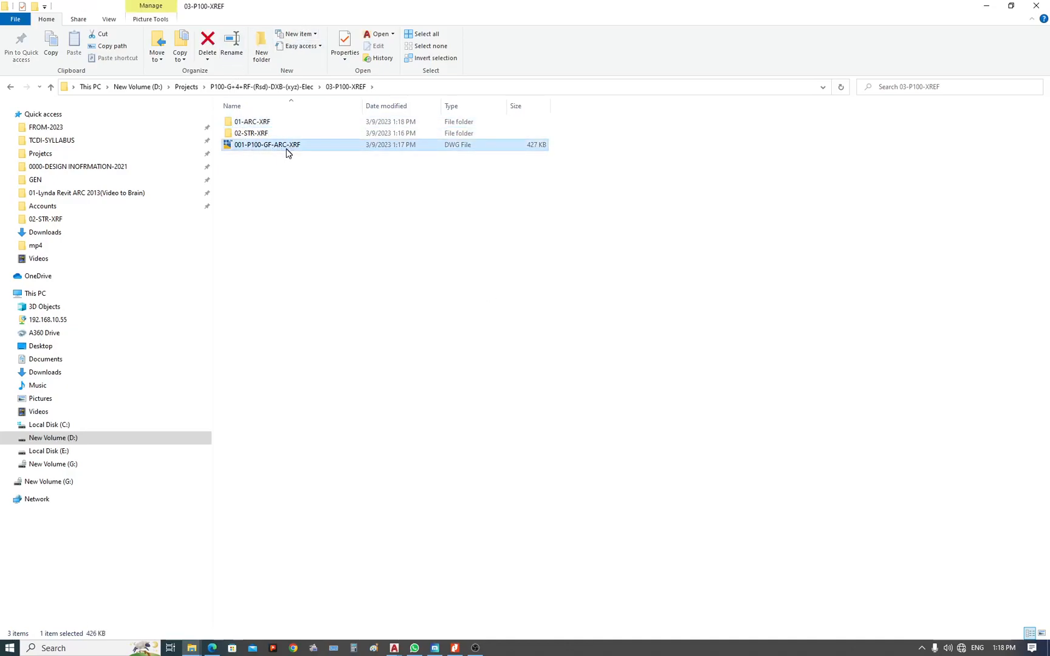
{"action": "double_click", "coordinate": [273, 124]}
{"action": "key", "text": "ctrl+v"}
{"action": "left_click", "coordinate": [345, 90]}
{"action": "left_click", "coordinate": [297, 90]}
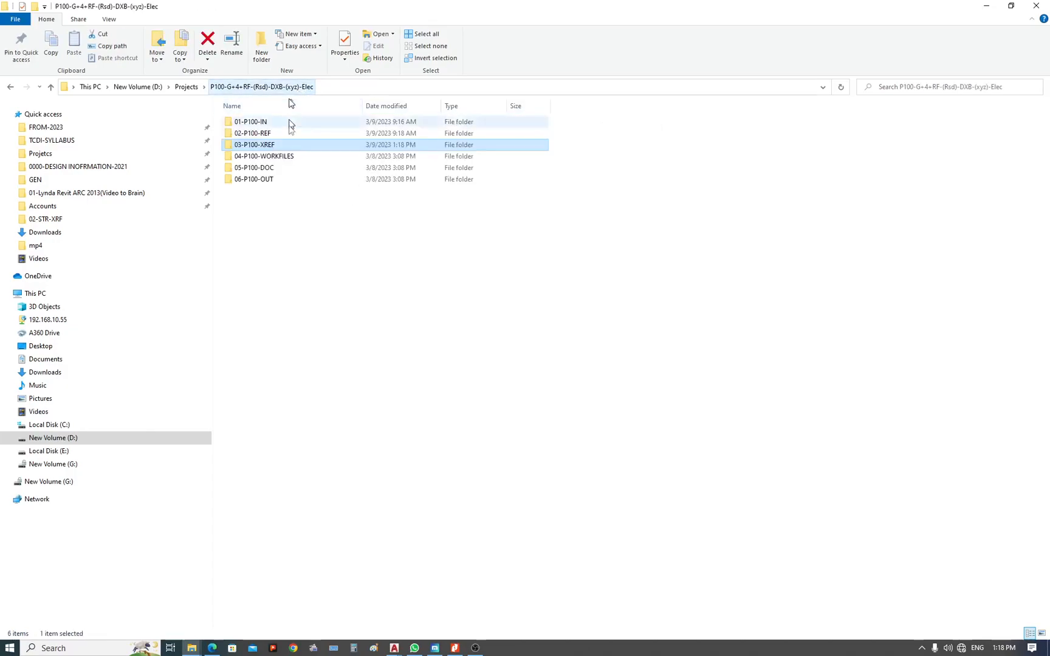
Look into the project's 04-P100-WORKFILES folder, and switch to the S-3102 ground floor slab drawing in AutoCAD.
{"action": "double_click", "coordinate": [281, 158]}
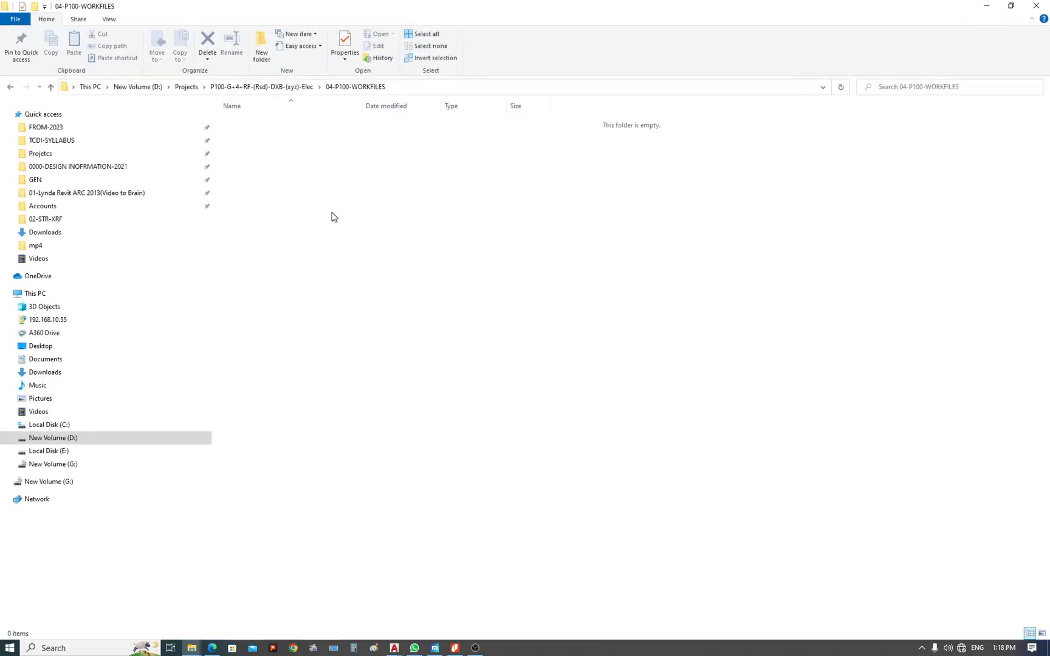
{"action": "mouse_move", "coordinate": [405, 649]}
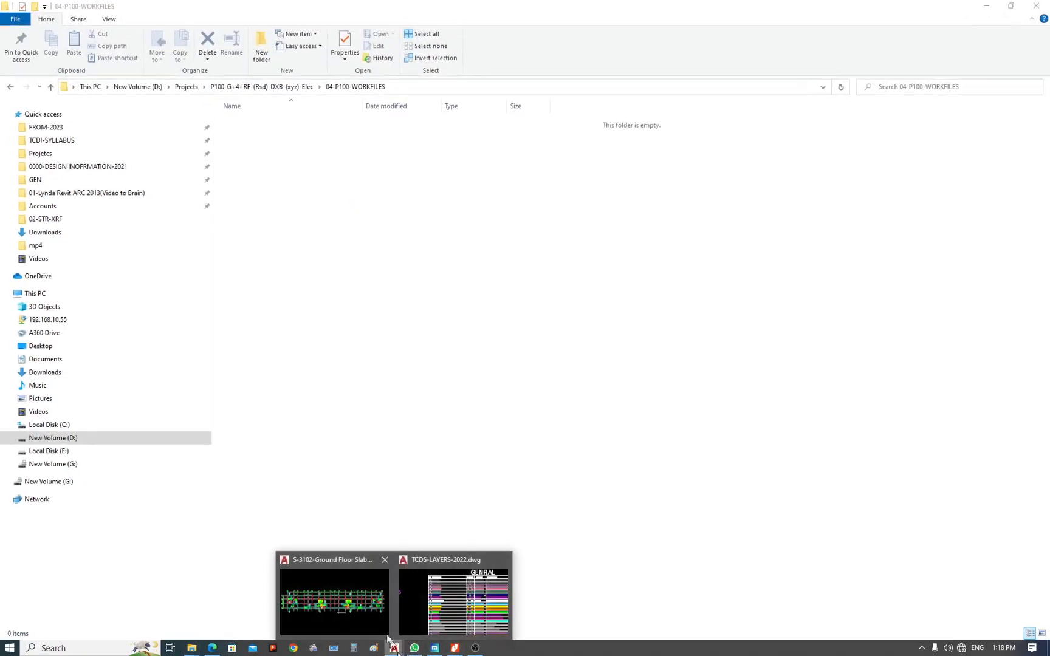
{"action": "left_click", "coordinate": [351, 600]}
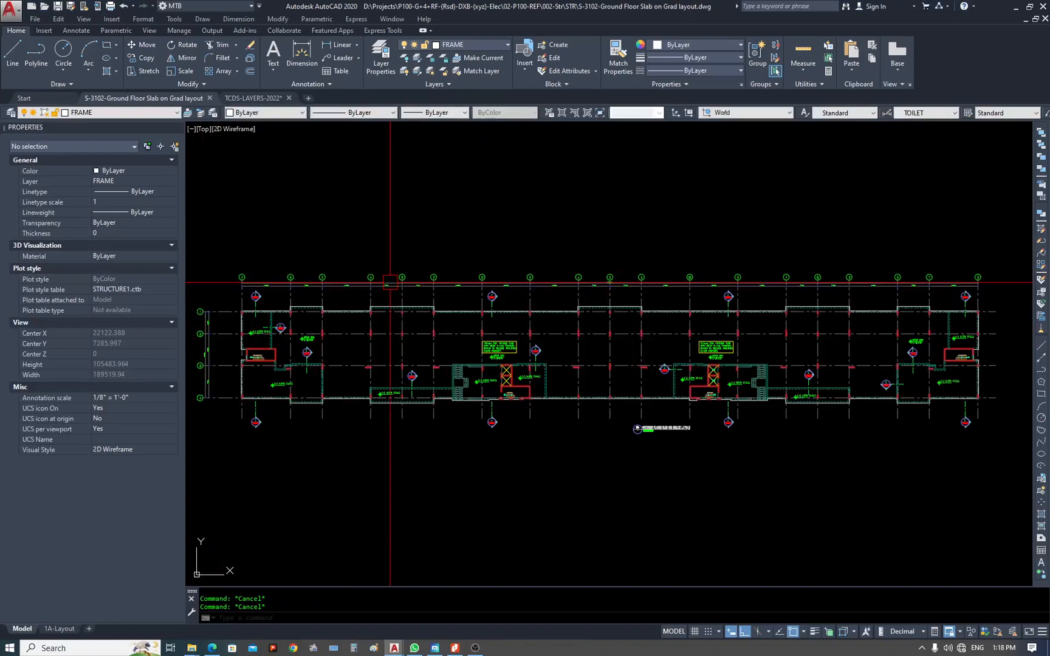
Create a new drawing from the acad template and turn off its grid display.
{"action": "key", "text": "ctrl+n"}
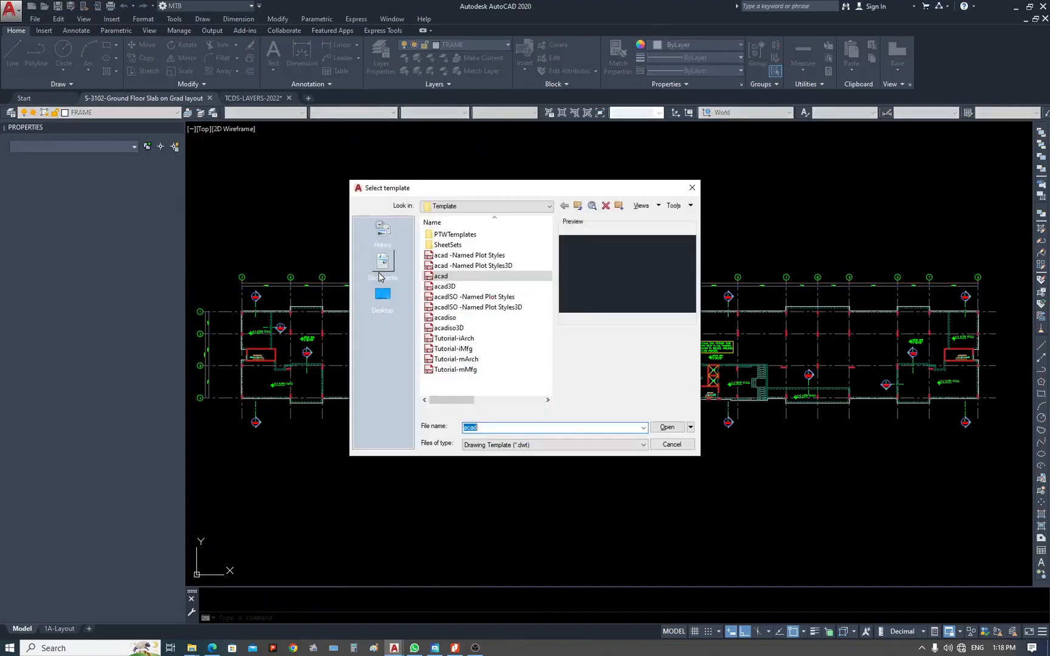
{"action": "key", "text": "Return"}
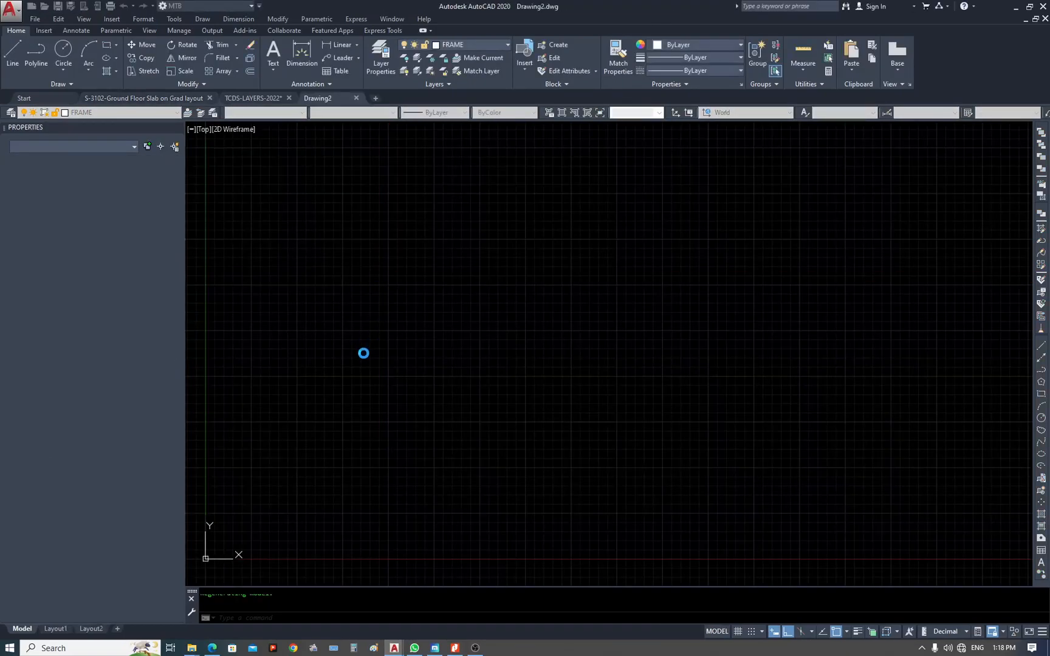
{"action": "left_click", "coordinate": [565, 350]}
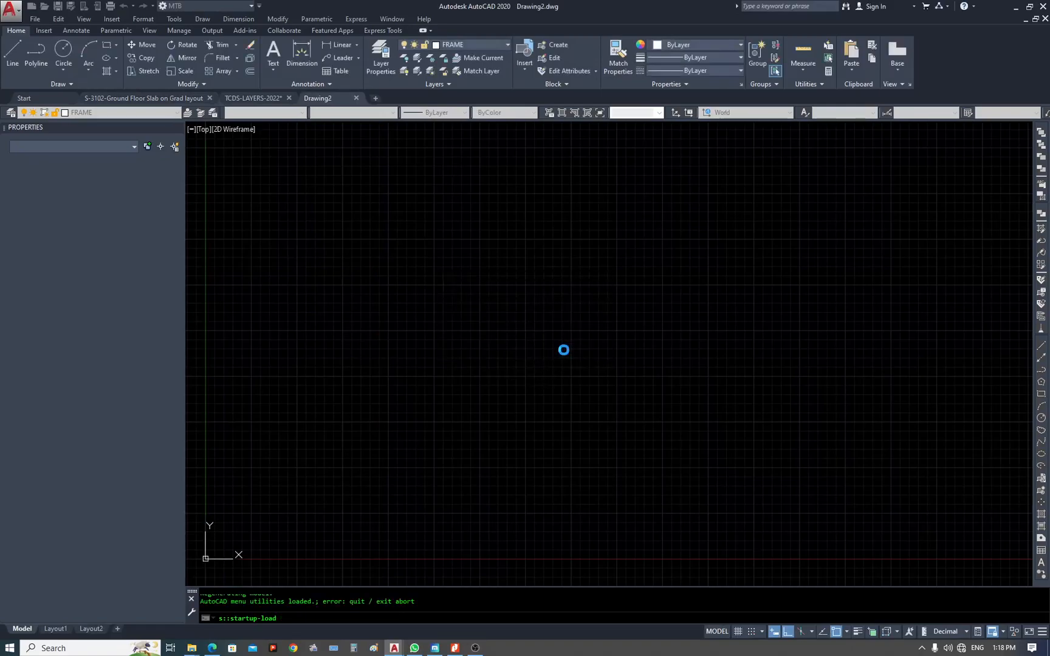
{"action": "key", "text": "F7"}
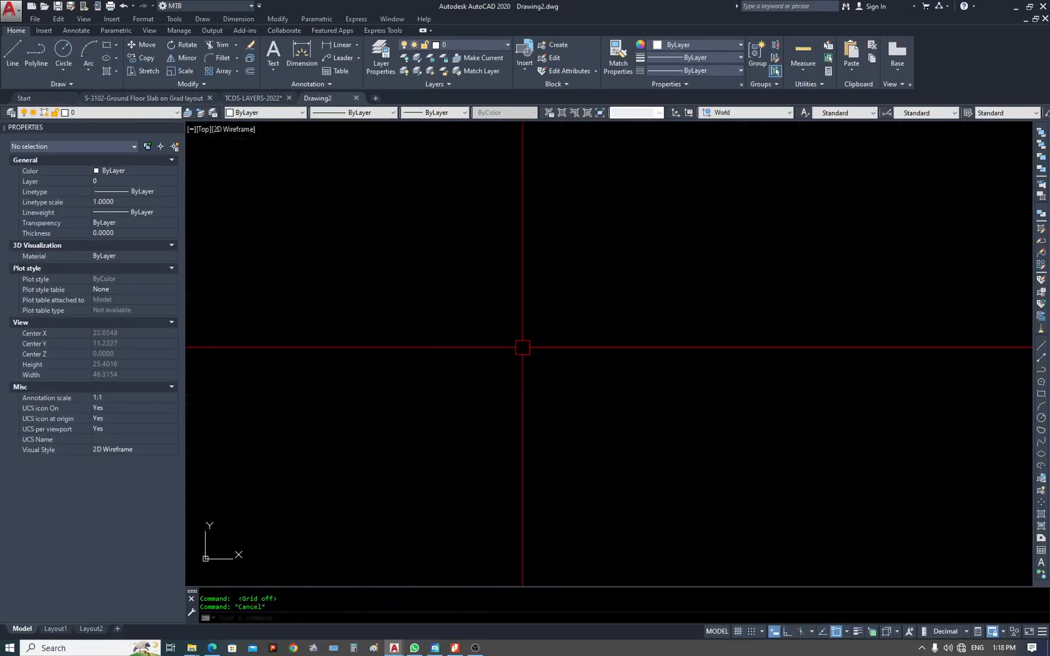
{"action": "key", "text": "Escape"}
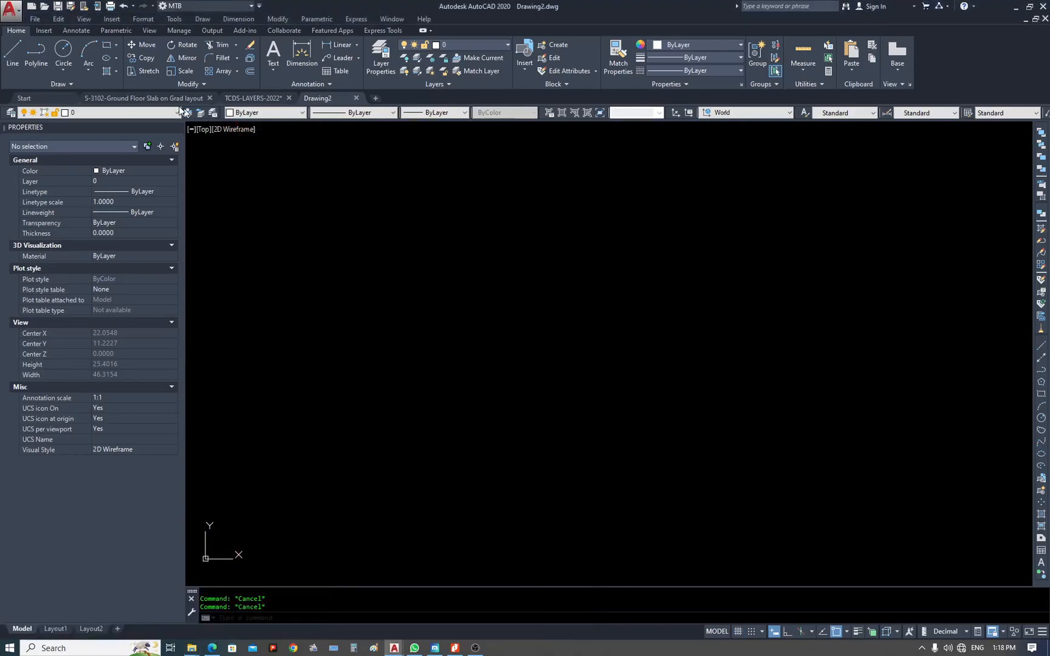
Check the drawing units of the S-3102 Ground Floor Slab on Grad layout drawing.
{"action": "left_click", "coordinate": [143, 97]}
{"action": "type", "text": "UN"}
{"action": "key", "text": "Return"}
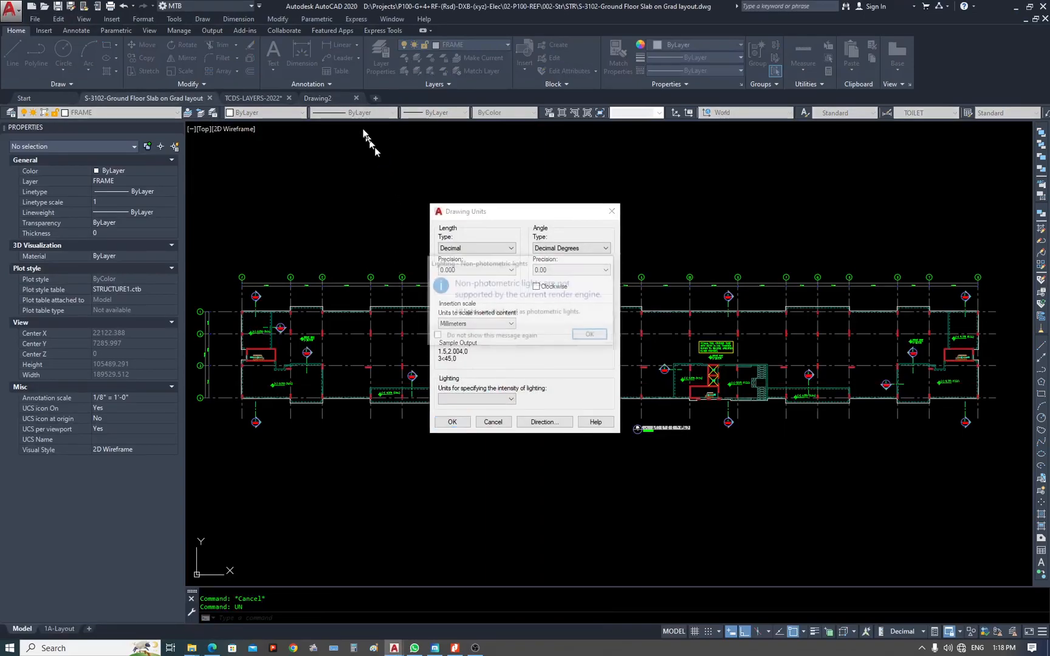
{"action": "left_click", "coordinate": [580, 335]}
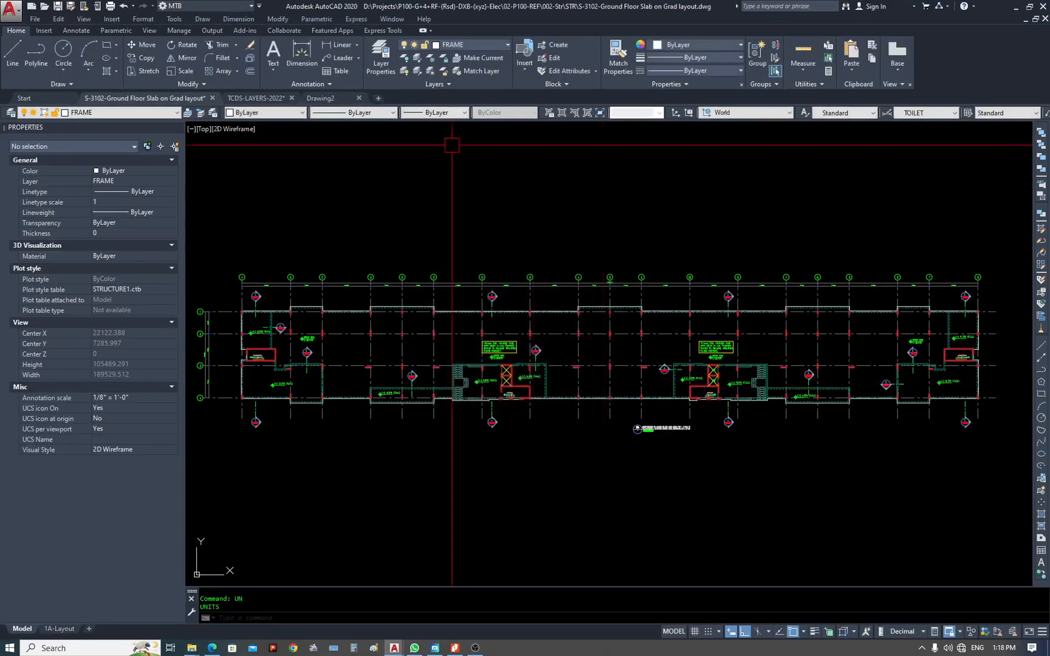
Save the new blank drawing as 001-P100-GF-LTG-LAYOUT in the P100 project's 04-P100-WORKFILES folder on drive D.
{"action": "left_click", "coordinate": [321, 97]}
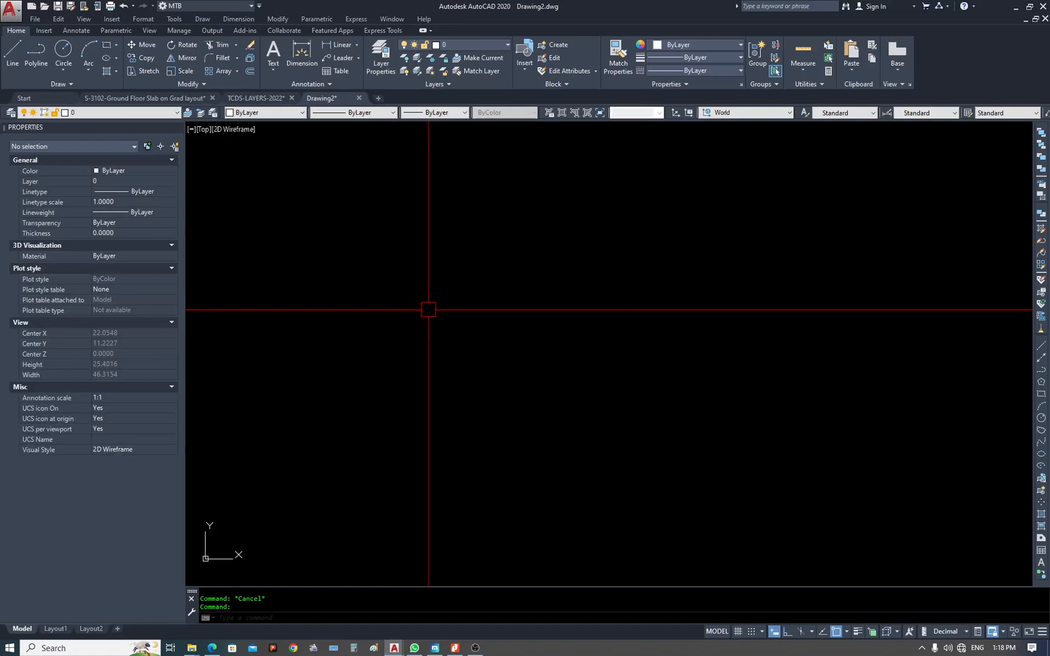
{"action": "key", "text": "ctrl+s"}
{"action": "left_click", "coordinate": [497, 200]}
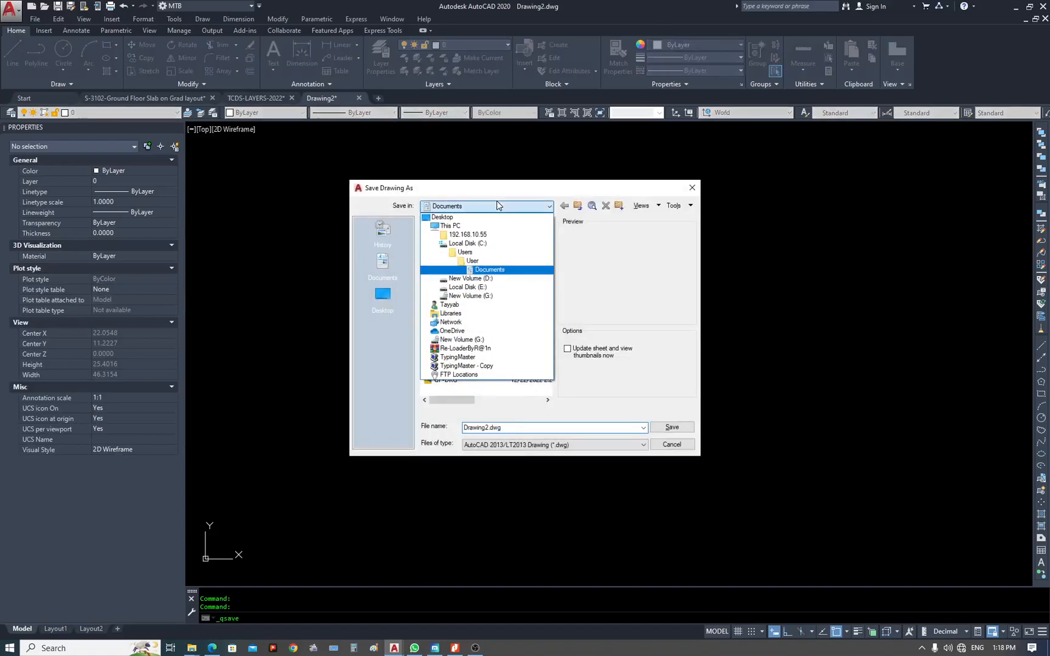
{"action": "left_click", "coordinate": [495, 278]}
{"action": "double_click", "coordinate": [464, 306]}
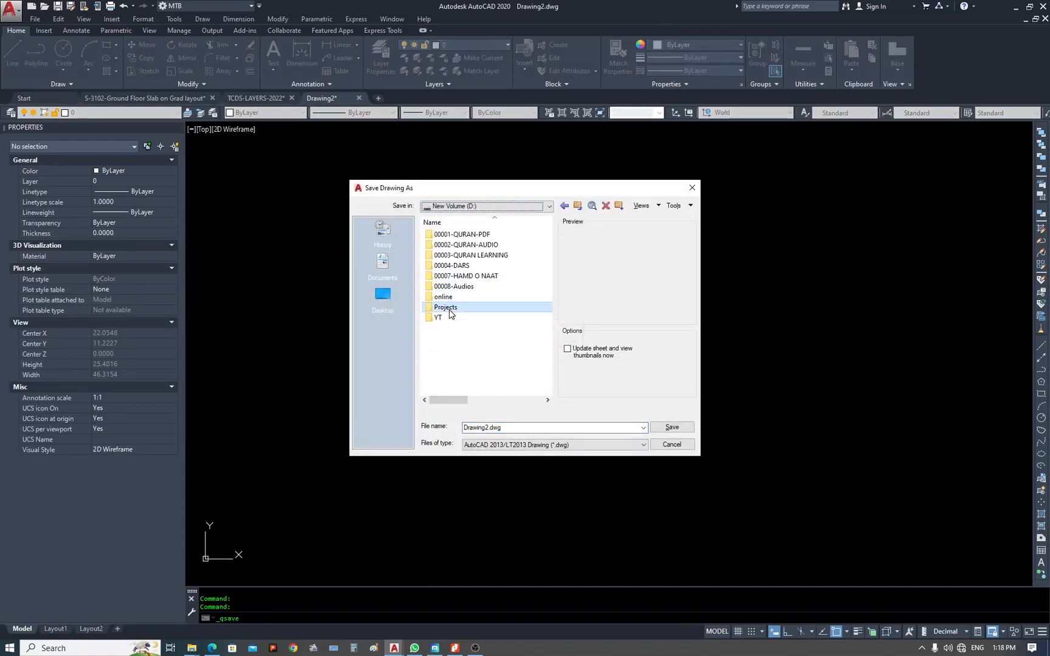
{"action": "double_click", "coordinate": [447, 234]}
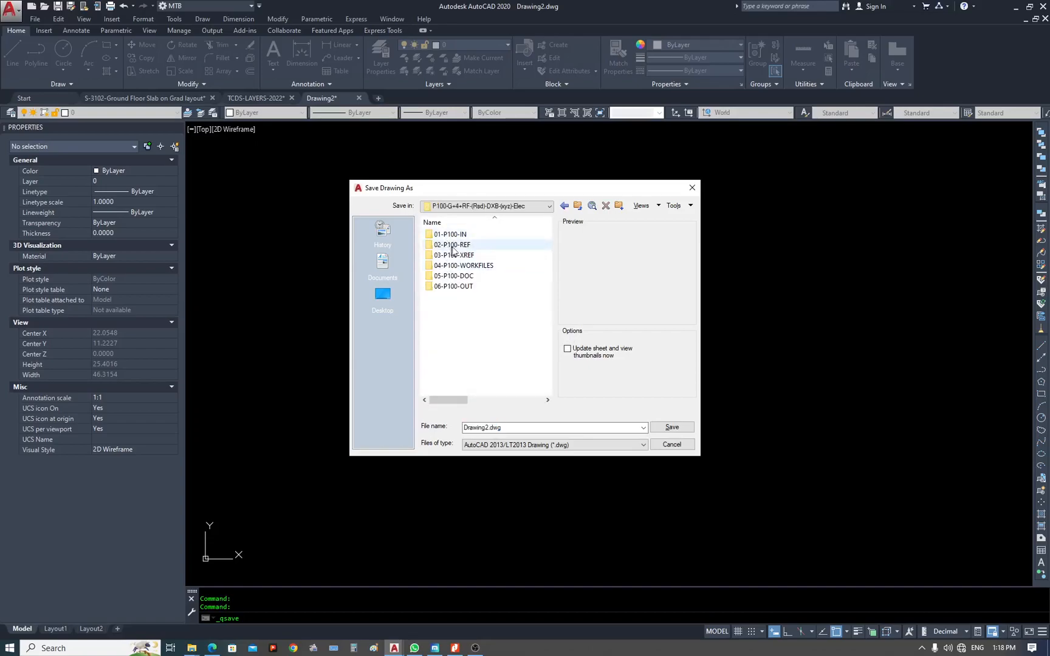
{"action": "double_click", "coordinate": [463, 265]}
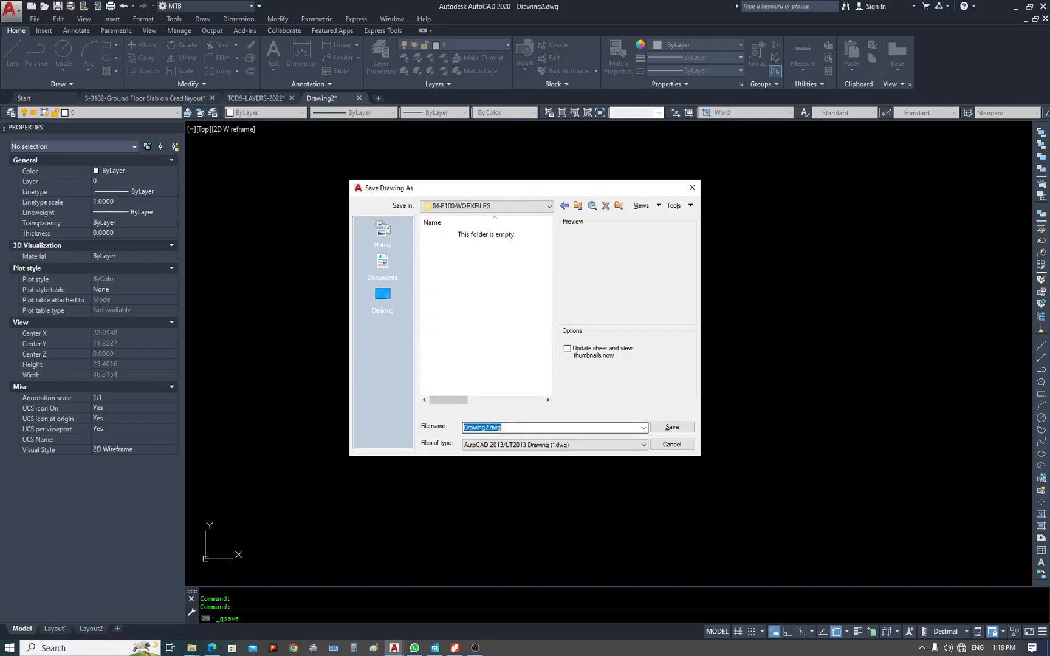
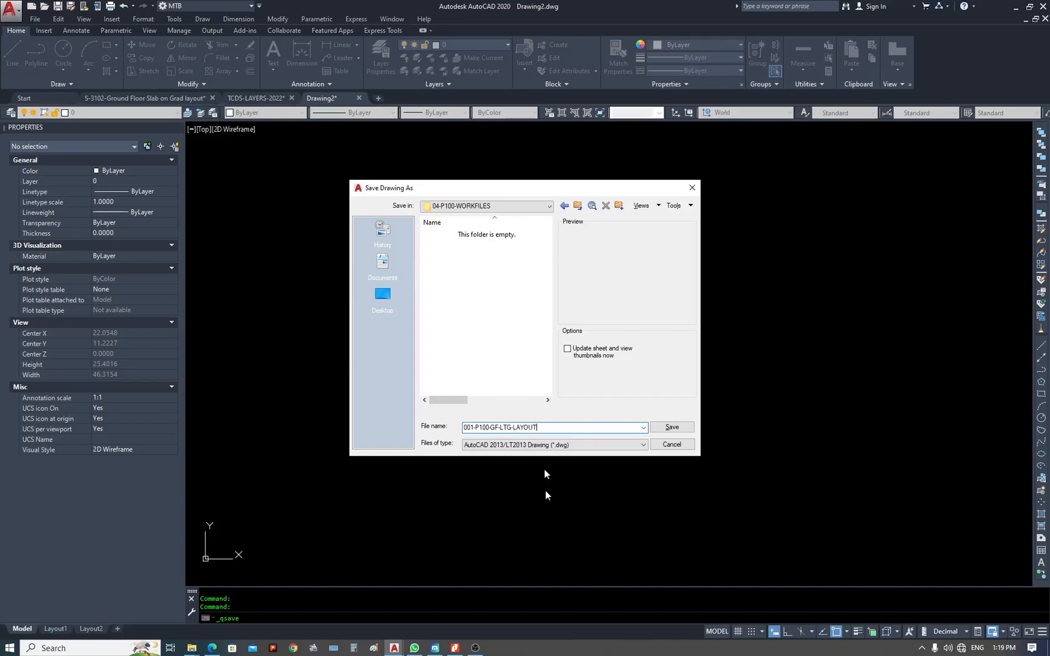
{"action": "left_click", "coordinate": [671, 427]}
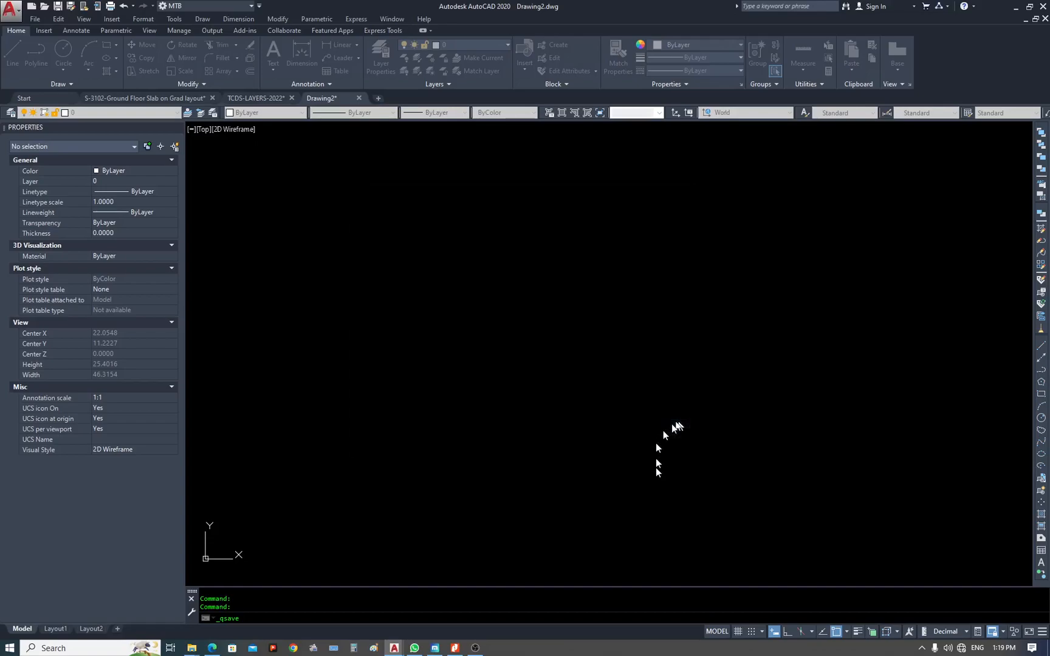
Set the insertion scale units of the 001-P100-GF-LTG-LAYOUT drawing to Millimeters.
{"action": "type", "text": "UN"}
{"action": "key", "text": "Return"}
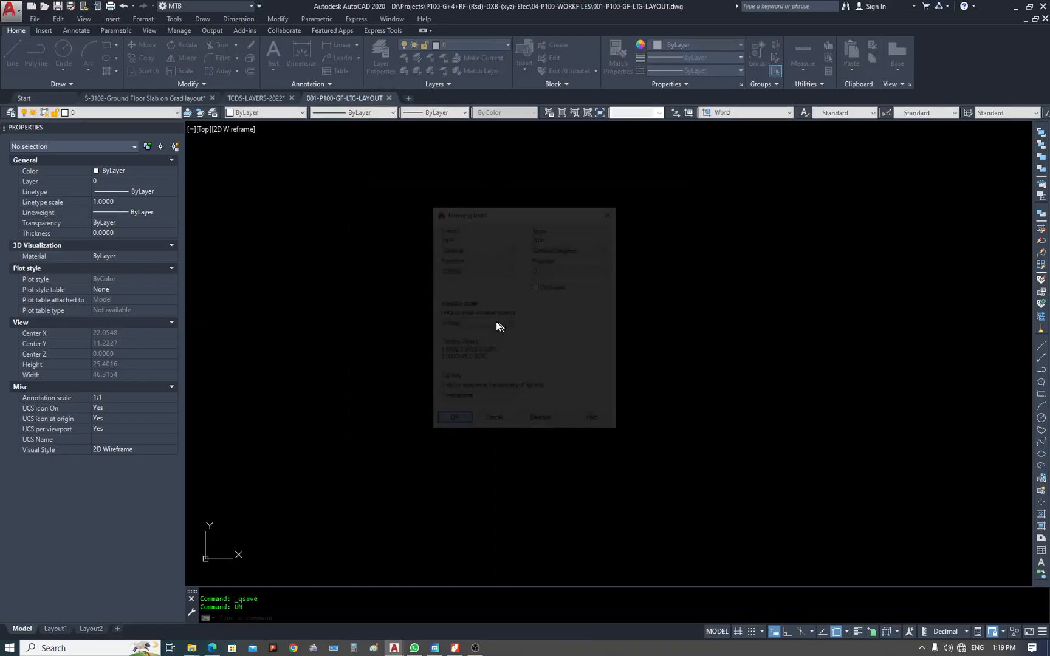
{"action": "left_click", "coordinate": [475, 324]}
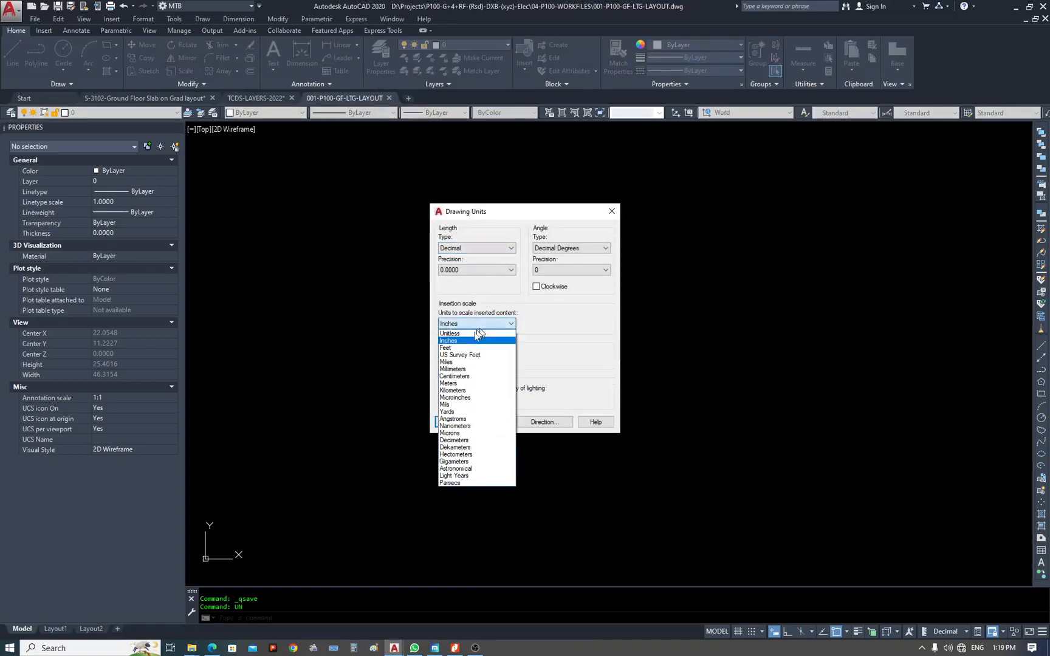
{"action": "left_click", "coordinate": [468, 368]}
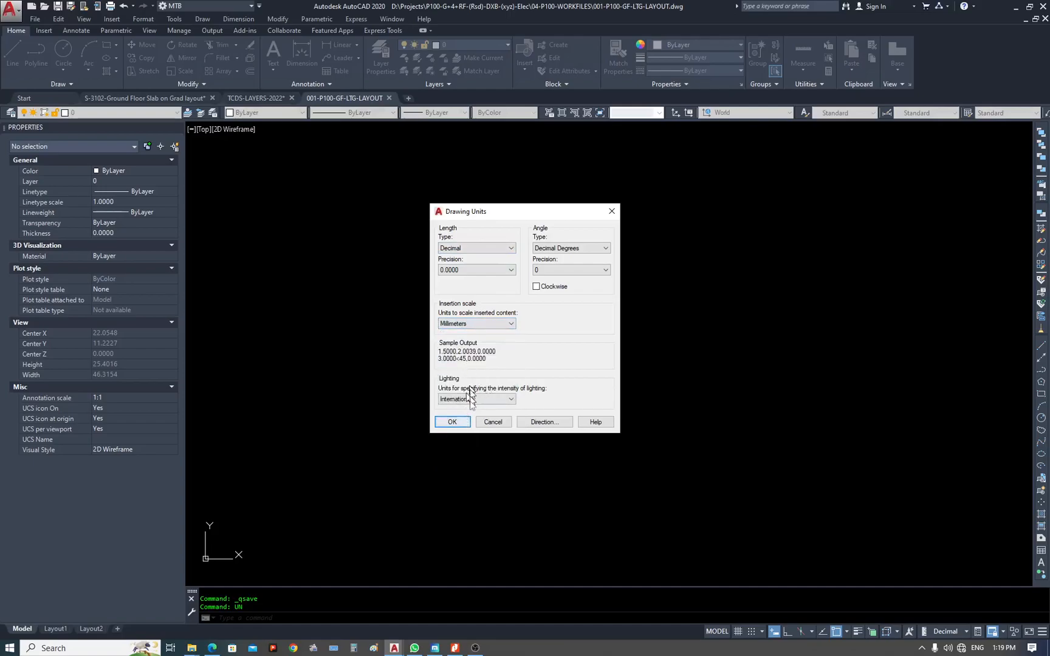
{"action": "left_click", "coordinate": [461, 422]}
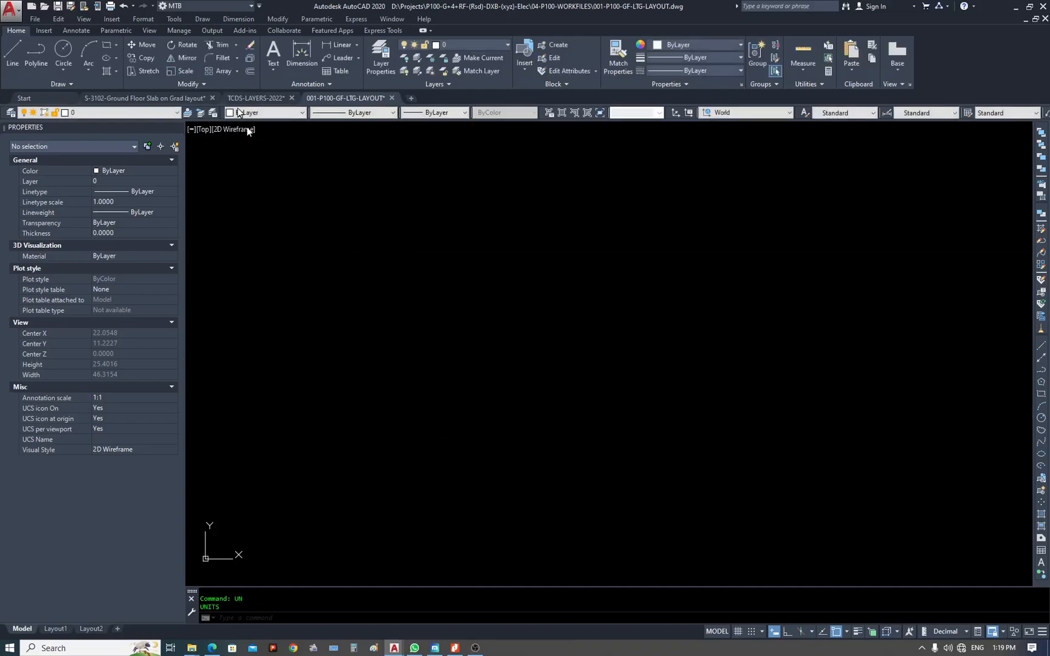
Copy the GN-TL-XRF layer name text with a base point from TCDS-LAYERS-2022 and paste it into 001-P100-GF-LTG-LAYOUT.
{"action": "left_click", "coordinate": [273, 98]}
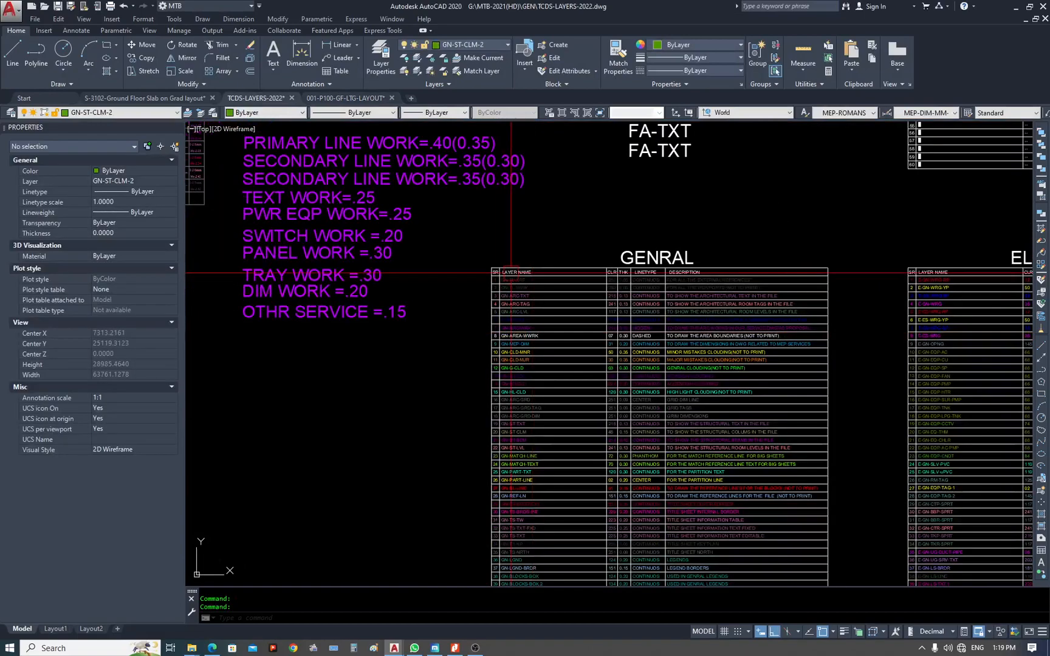
{"action": "scroll", "coordinate": [500, 277], "scroll_direction": "up", "scroll_amount": 5}
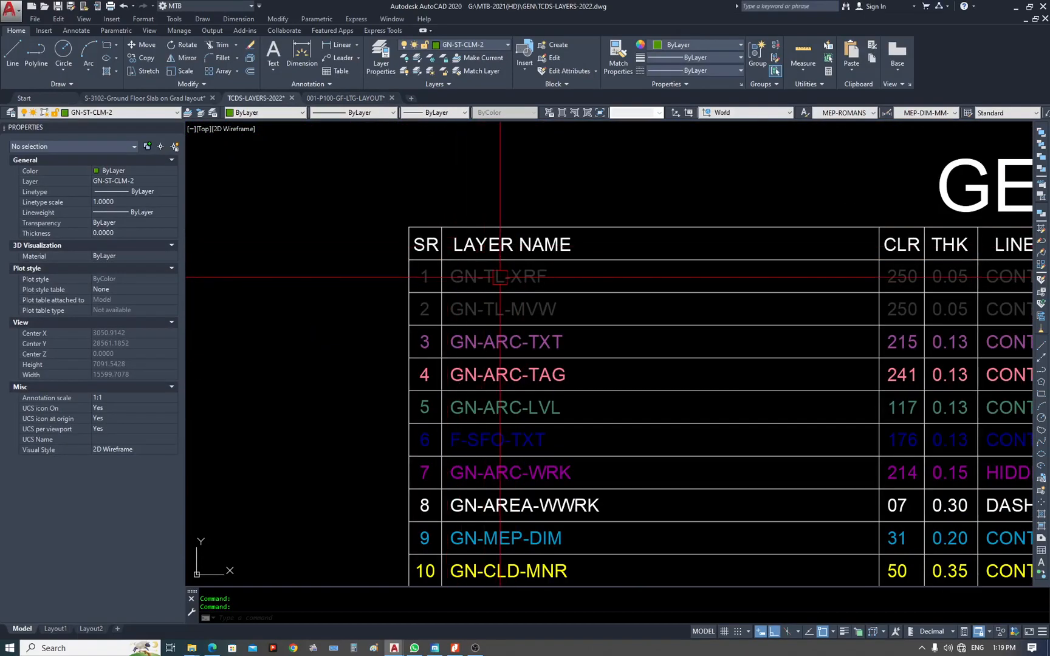
{"action": "key", "text": "ctrl+shift+c"}
{"action": "left_click", "coordinate": [499, 277]}
{"action": "left_click", "coordinate": [500, 277]}
{"action": "scroll", "coordinate": [425, 268], "scroll_direction": "down", "scroll_amount": 6}
{"action": "scroll", "coordinate": [483, 277], "scroll_direction": "up", "scroll_amount": 4}
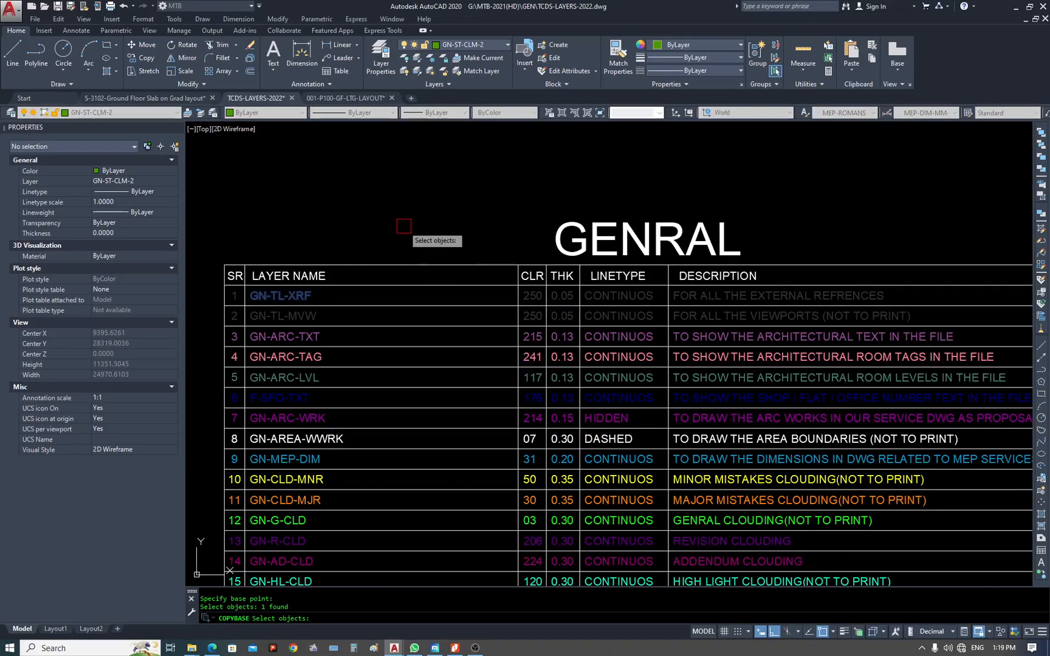
{"action": "key", "text": "Return"}
{"action": "left_click", "coordinate": [358, 98]}
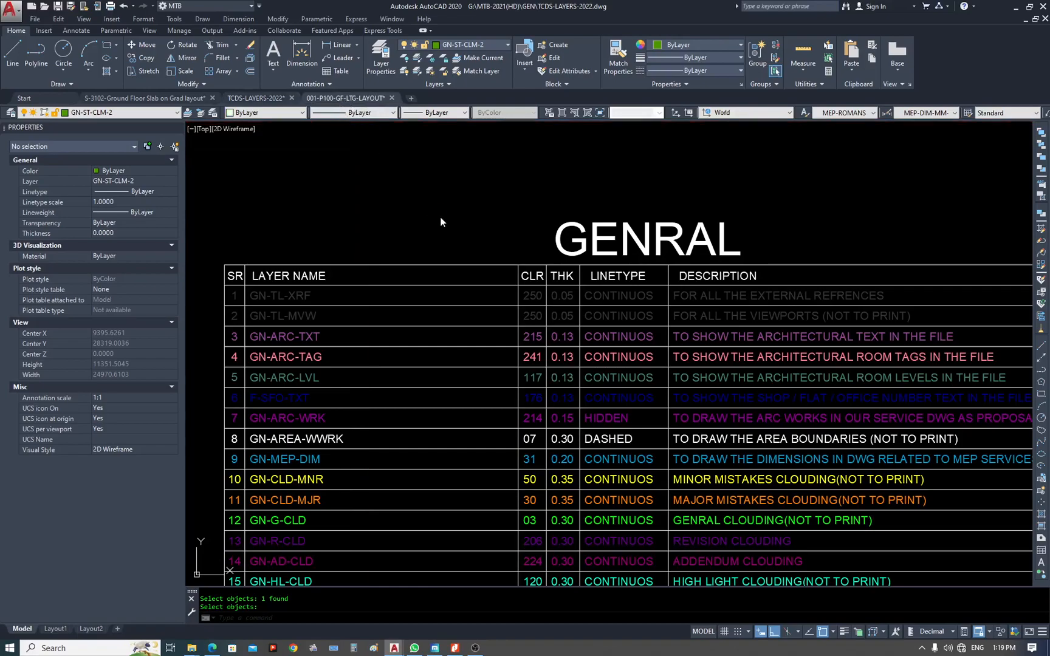
{"action": "key", "text": "ctrl+v"}
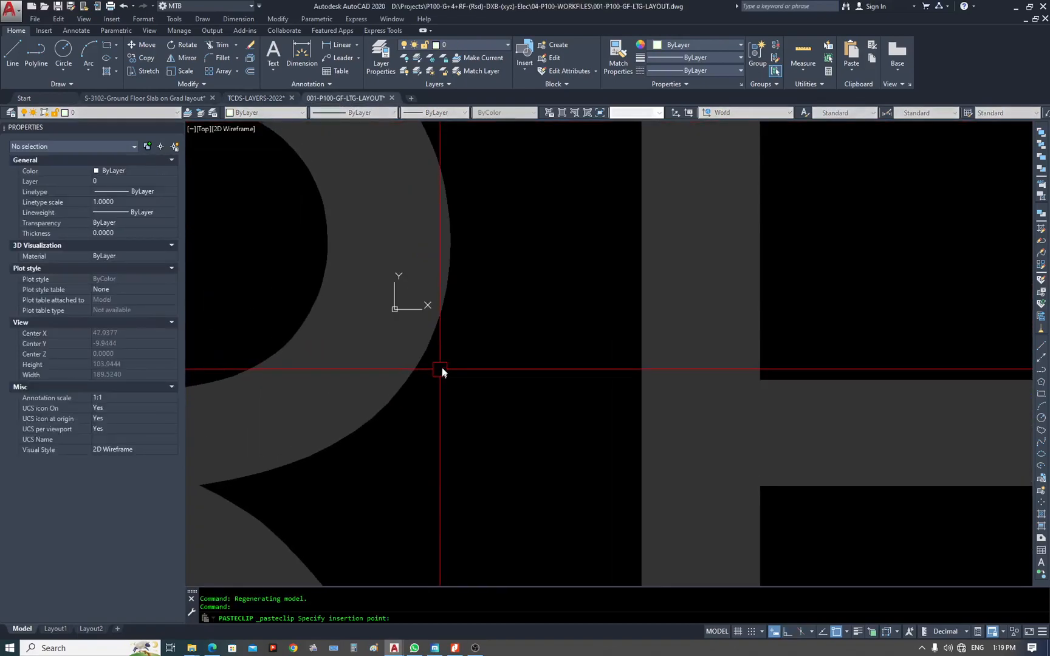
{"action": "scroll", "coordinate": [486, 347], "scroll_direction": "down", "scroll_amount": 10}
{"action": "scroll", "coordinate": [462, 337], "scroll_direction": "down", "scroll_amount": 4}
{"action": "key", "text": "Escape"}
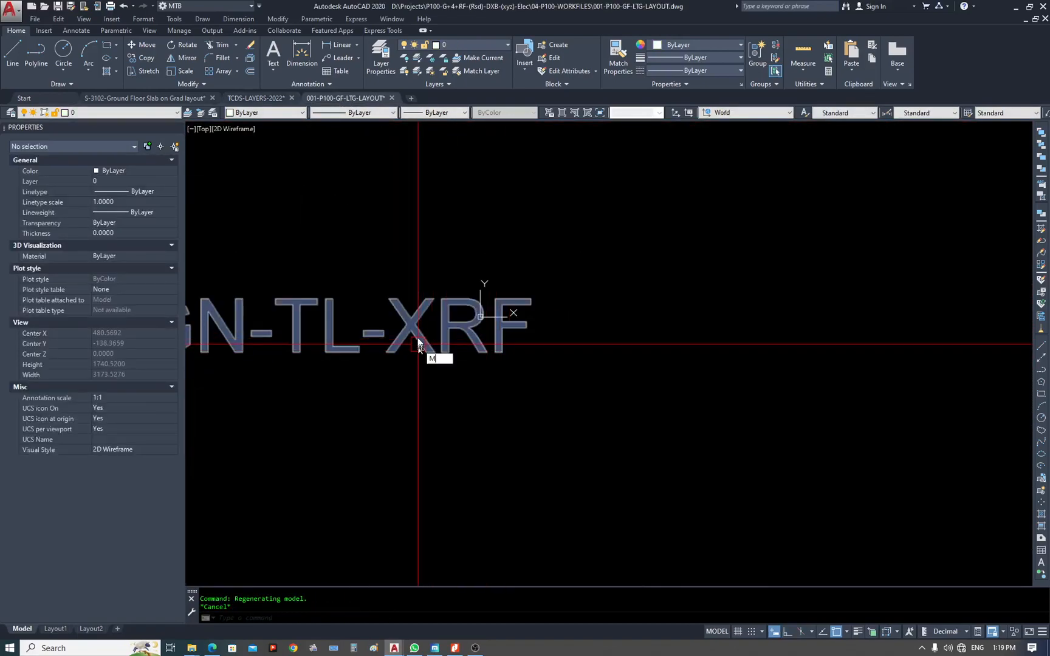
Make the pasted text's layer GN-TL-XRF current and erase the text from the drawing.
{"action": "key", "text": "Escape"}
{"action": "left_click", "coordinate": [418, 323]}
{"action": "left_click", "coordinate": [478, 58]}
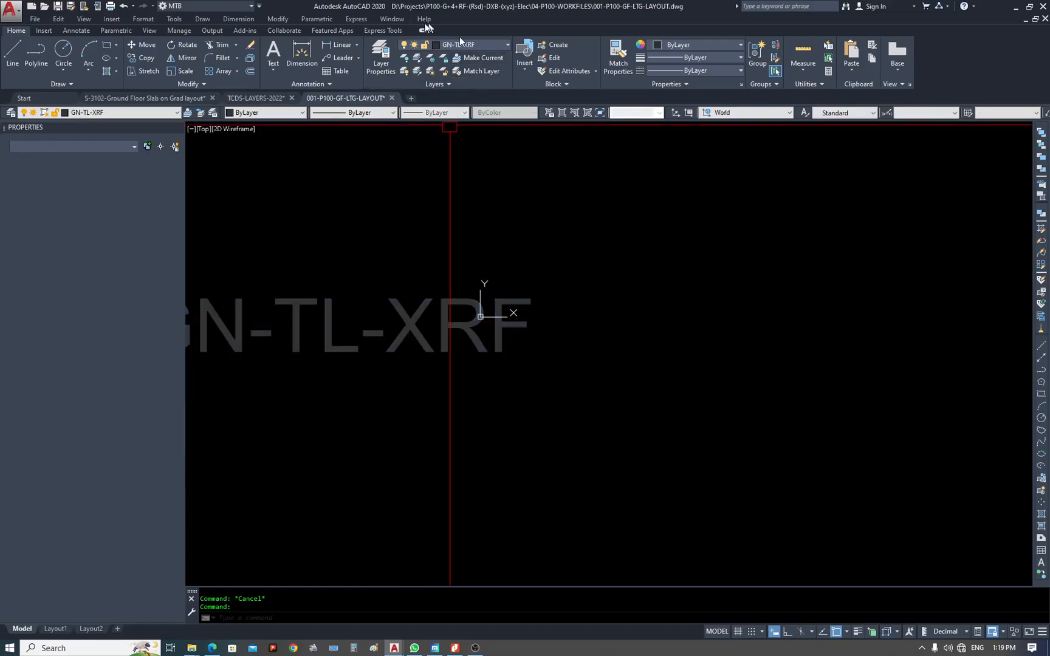
{"action": "key", "text": "Escape"}
{"action": "type", "text": "e"}
{"action": "key", "text": "space"}
{"action": "left_click", "coordinate": [368, 332]}
{"action": "key", "text": "space"}
{"action": "scroll", "coordinate": [439, 271], "scroll_direction": "down", "scroll_amount": 2}
{"action": "middle_click_drag", "start_coordinate": [439, 274], "coordinate": [473, 413]}
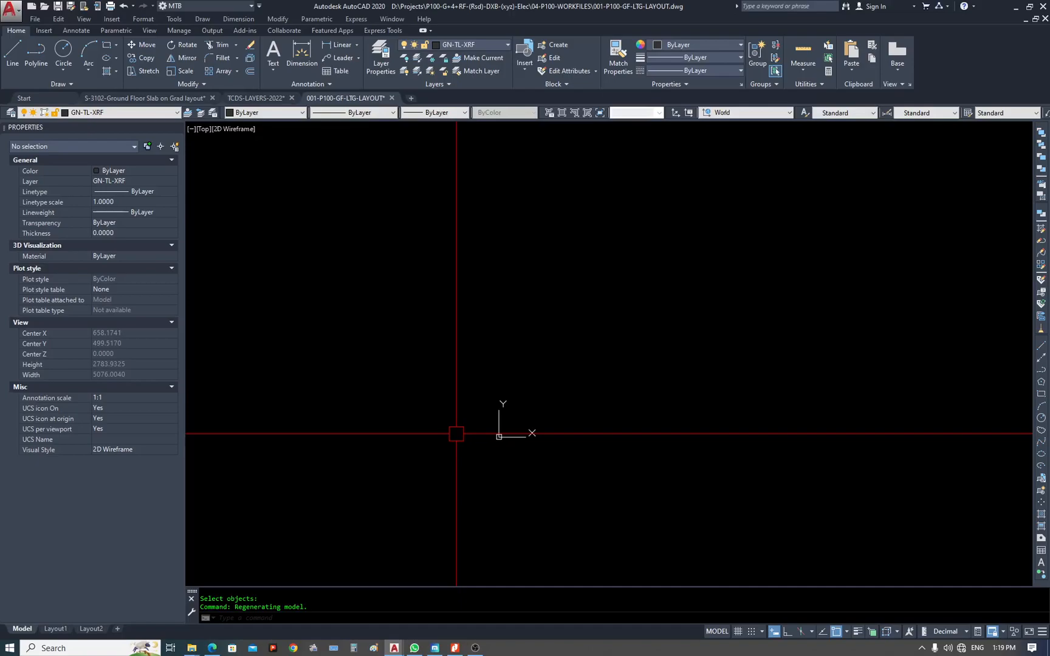
Open the External References palette and choose 001-P100-GF-ARC-XRF from the P100 project's 03-P100-XREF\01-ARC-XRF folder on drive D as the drawing to attach.
{"action": "type", "text": "r"}
{"action": "key", "text": "Return"}
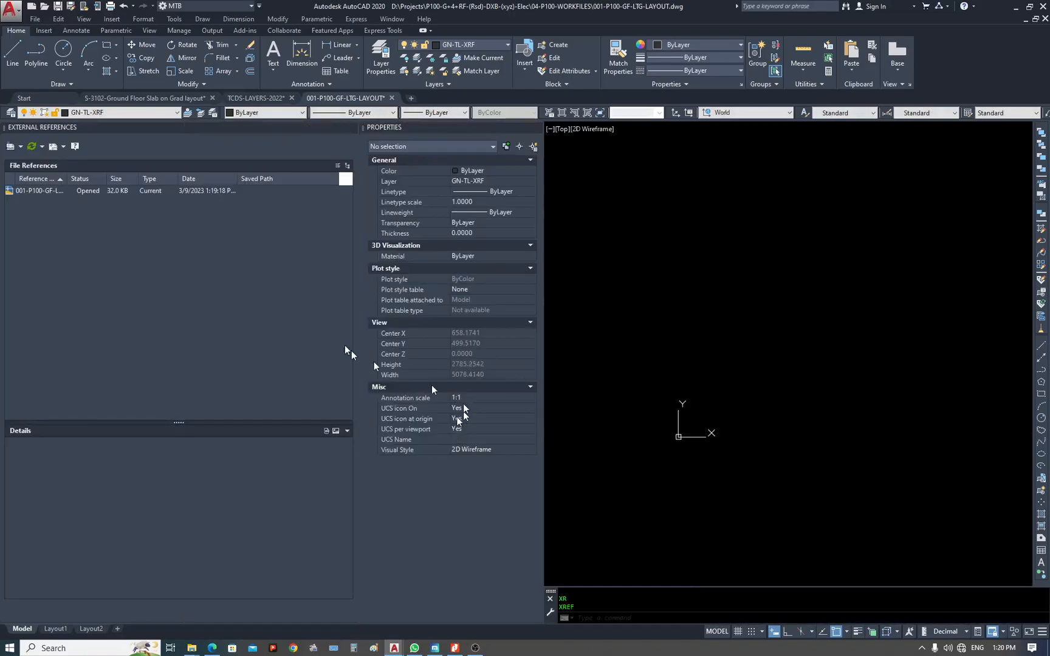
{"action": "left_click", "coordinate": [16, 147]}
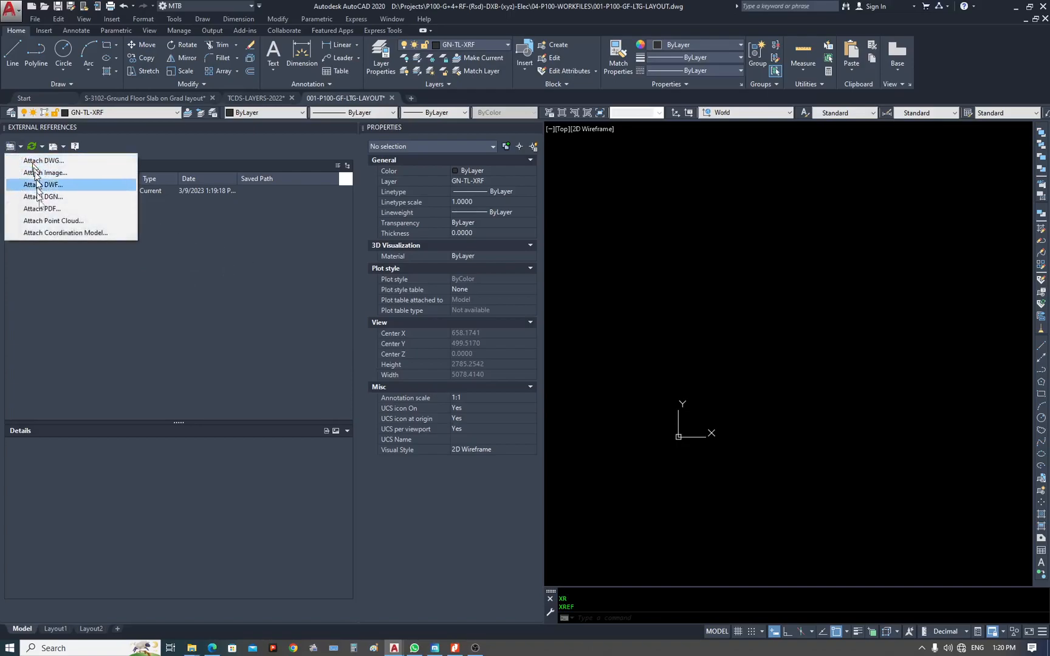
{"action": "left_click", "coordinate": [52, 160]}
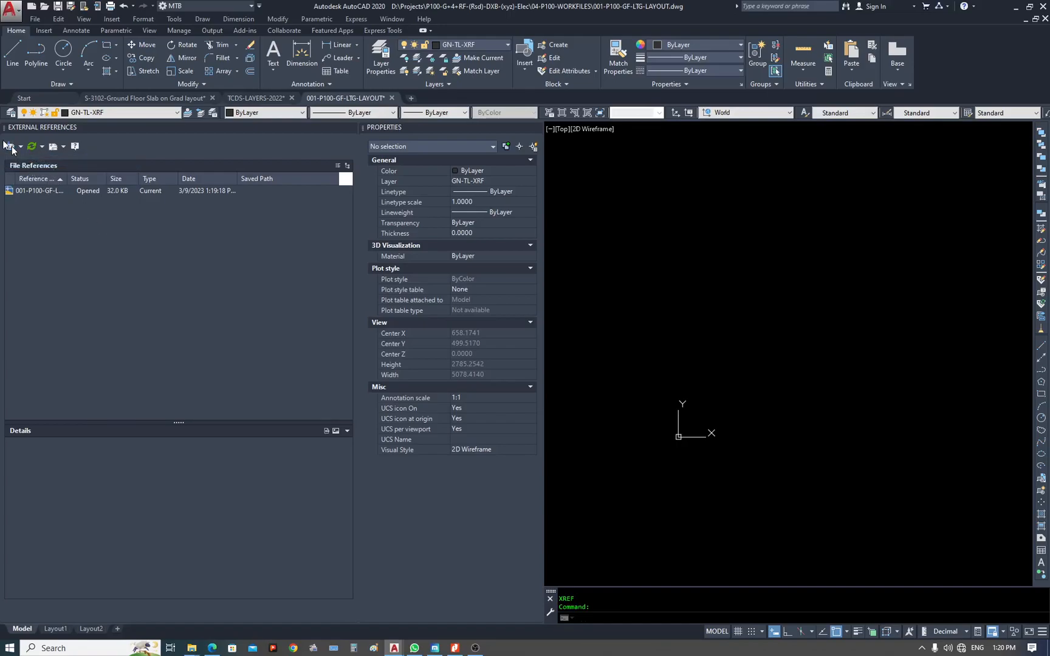
{"action": "left_click", "coordinate": [9, 146]}
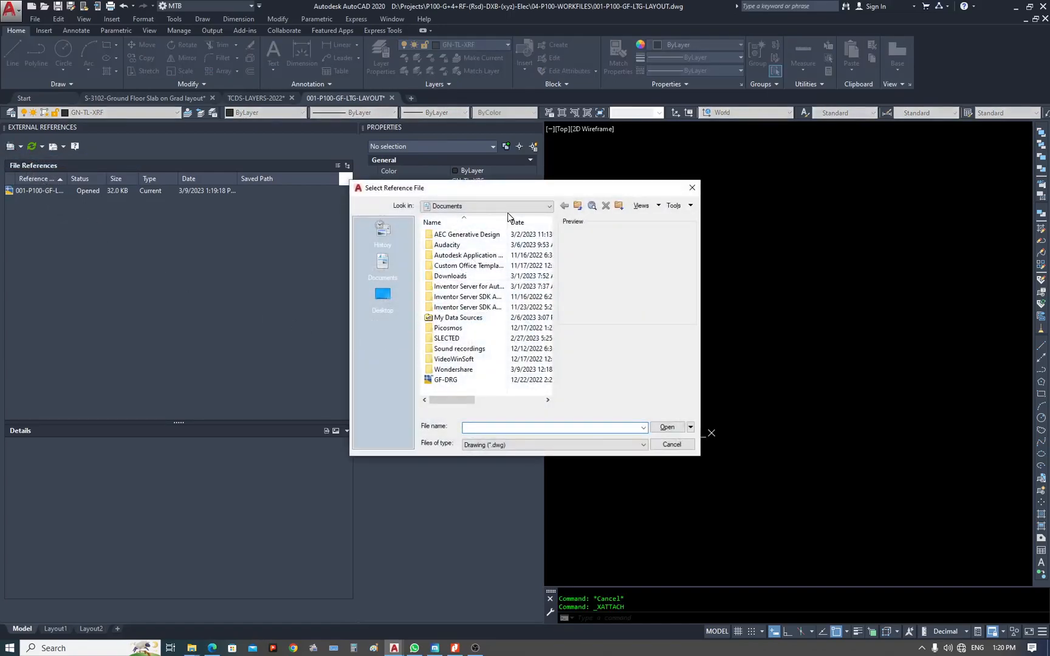
{"action": "left_click", "coordinate": [510, 209]}
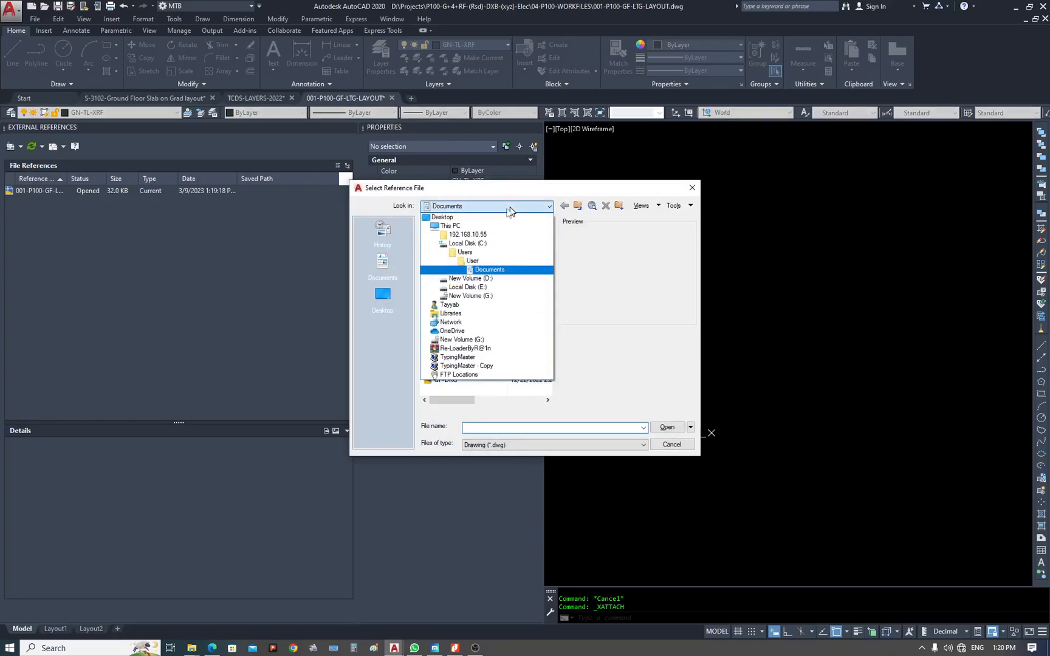
{"action": "left_click", "coordinate": [470, 281]}
{"action": "double_click", "coordinate": [446, 307]}
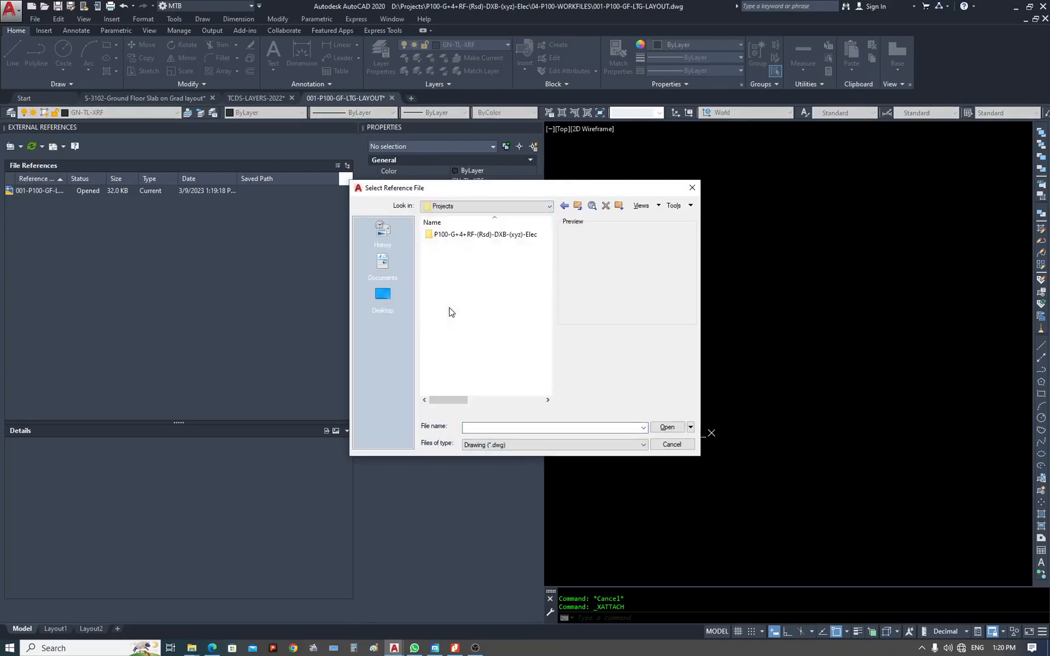
{"action": "double_click", "coordinate": [444, 234]}
{"action": "double_click", "coordinate": [460, 255]}
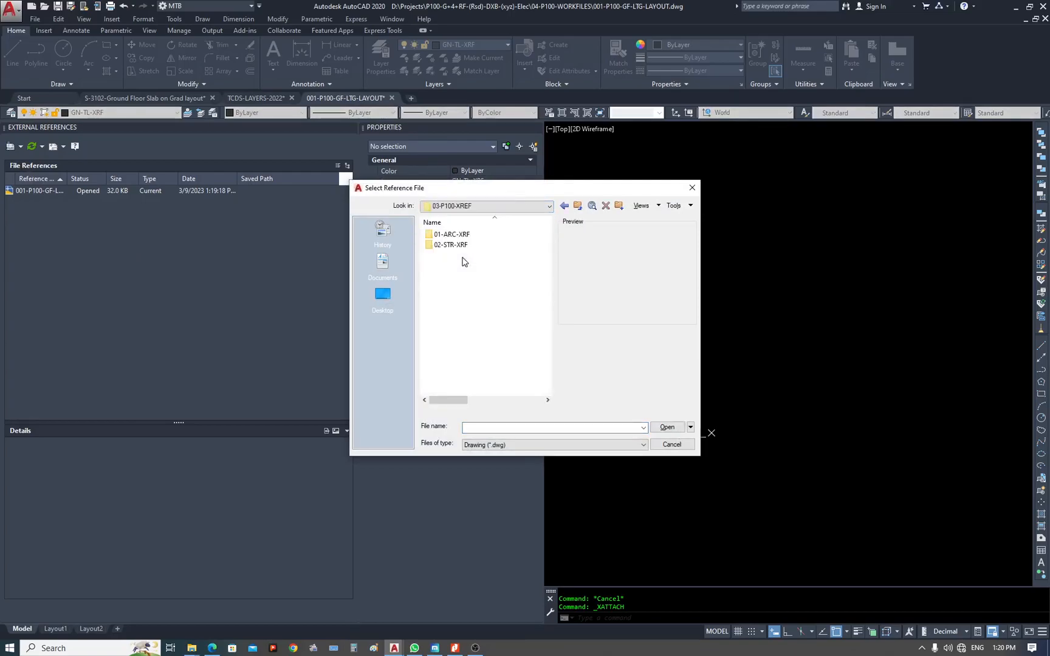
{"action": "double_click", "coordinate": [451, 234]}
{"action": "left_click", "coordinate": [466, 236]}
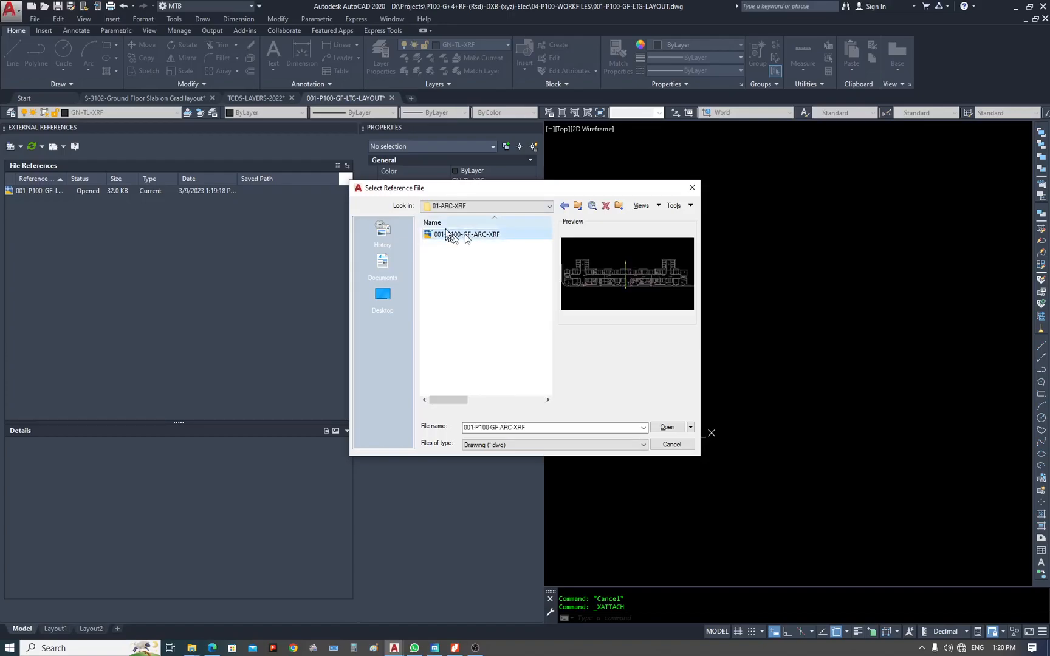
{"action": "left_click", "coordinate": [668, 427]}
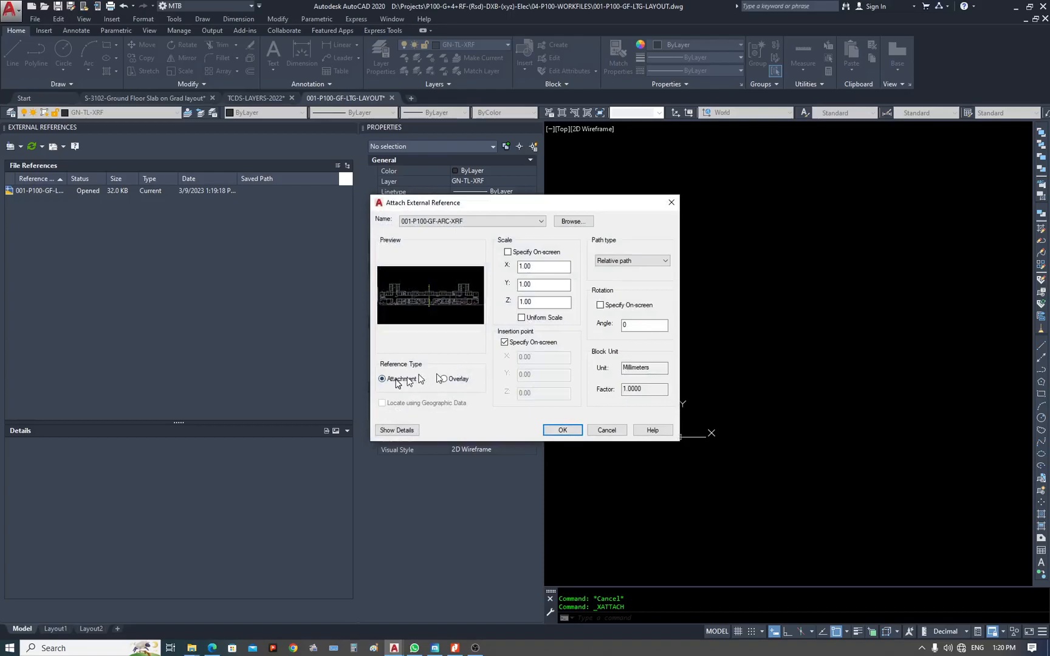
Attach the architectural reference as an Overlay with a relative path, scale 1 and insertion point 0,0,0.
{"action": "left_click", "coordinate": [444, 379]}
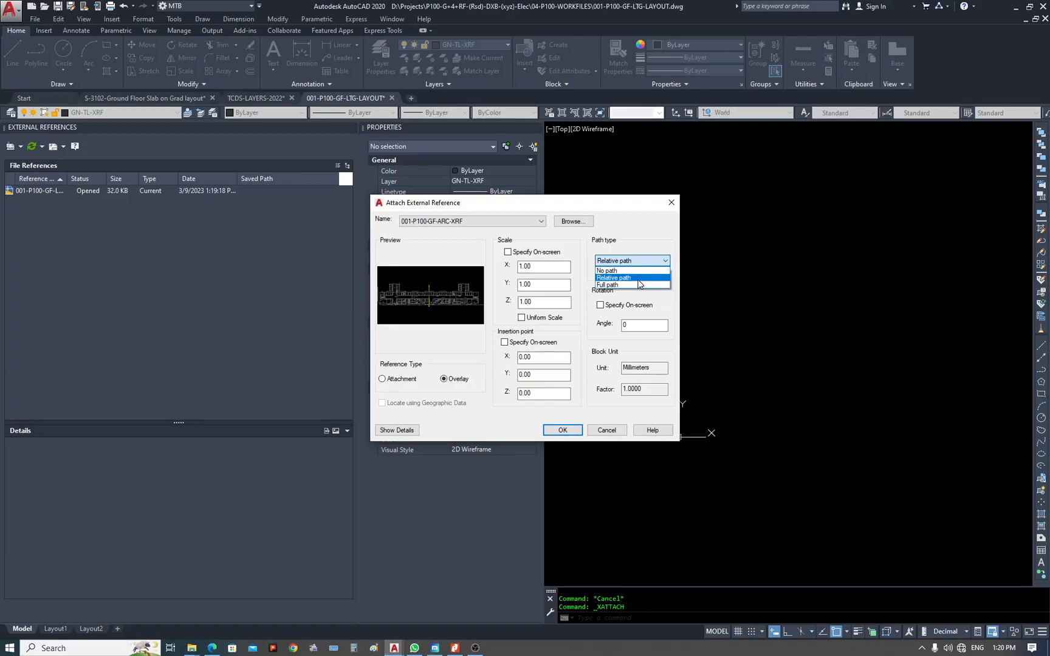
{"action": "left_click", "coordinate": [579, 431]}
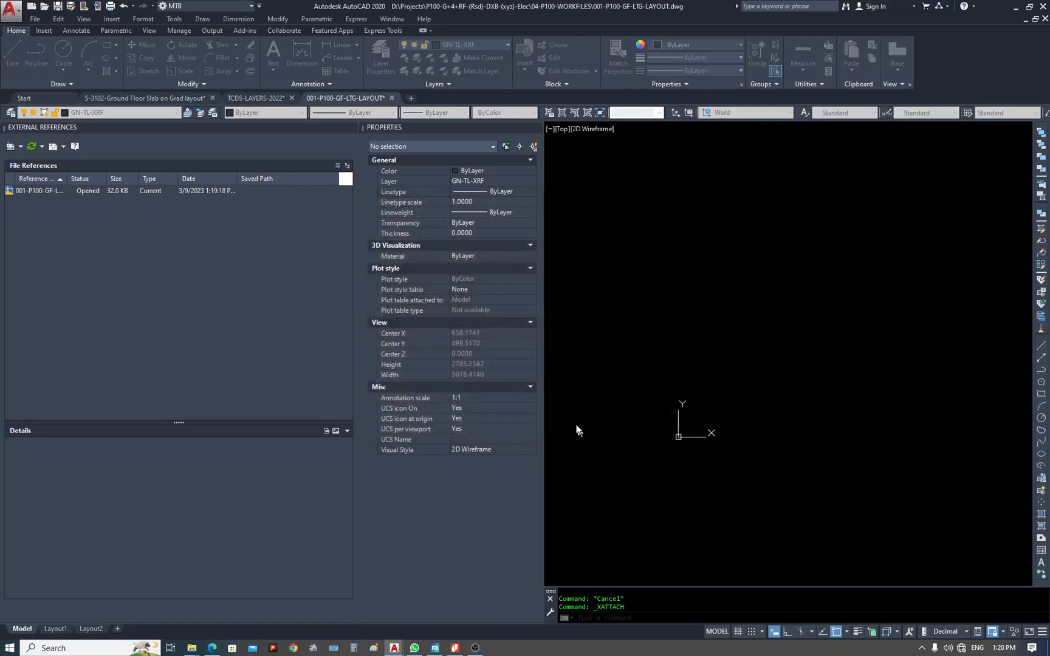
{"action": "scroll", "coordinate": [678, 381], "scroll_direction": "down", "scroll_amount": 5}
{"action": "scroll", "coordinate": [678, 381], "scroll_direction": "down", "scroll_amount": 3}
{"action": "scroll", "coordinate": [835, 399], "scroll_direction": "up", "scroll_amount": 6}
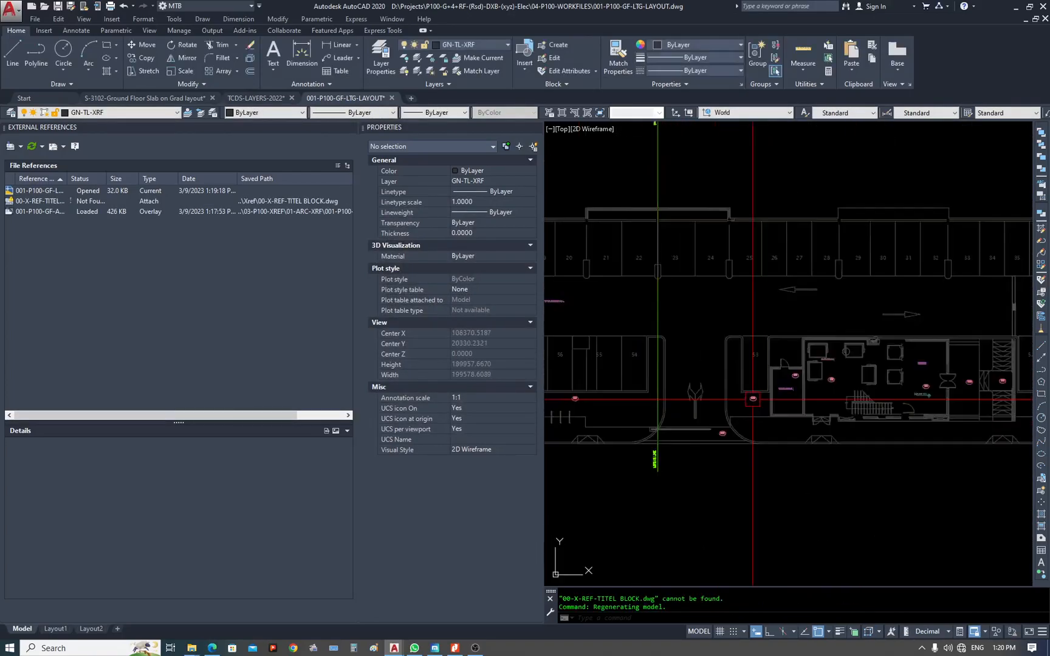
{"action": "middle_click_drag", "start_coordinate": [709, 385], "coordinate": [964, 484]}
{"action": "middle_click_drag", "start_coordinate": [637, 320], "coordinate": [947, 370]}
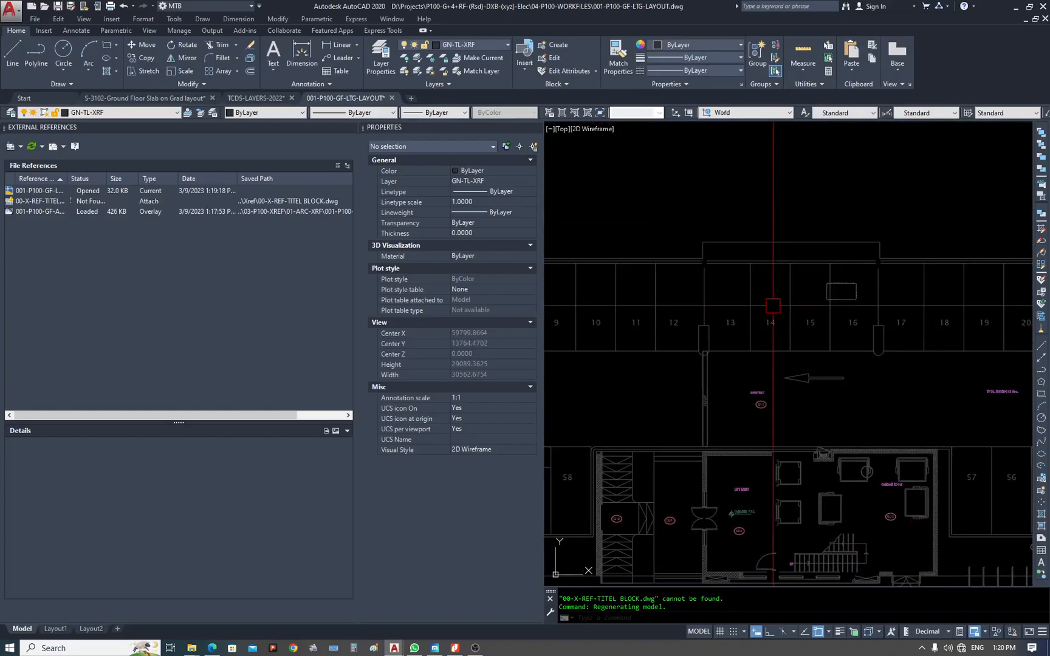
Open the attached architectural xref in its own window with XOPEN and compare its linetype display with the layout drawing.
{"action": "type", "text": "xopen"}
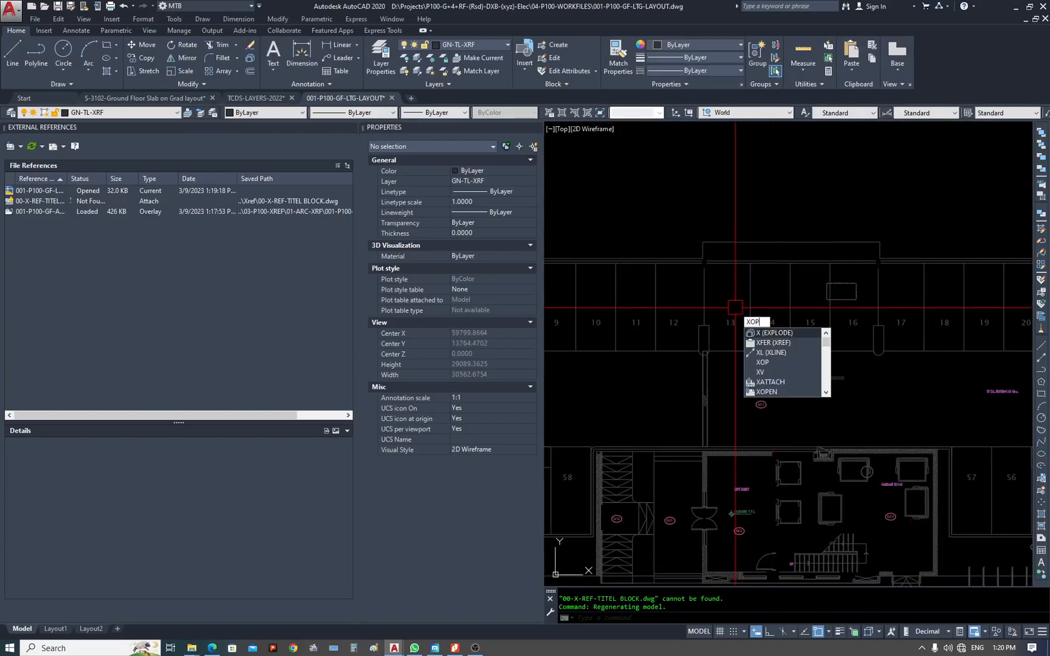
{"action": "key", "text": "Return"}
{"action": "left_click", "coordinate": [736, 294]}
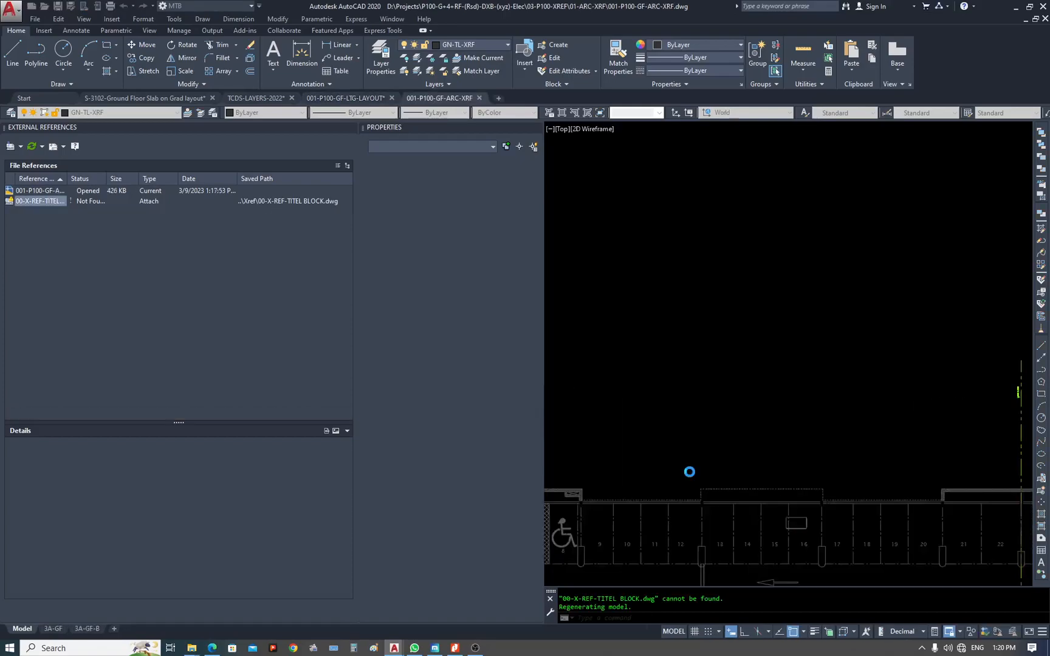
{"action": "key", "text": "Return"}
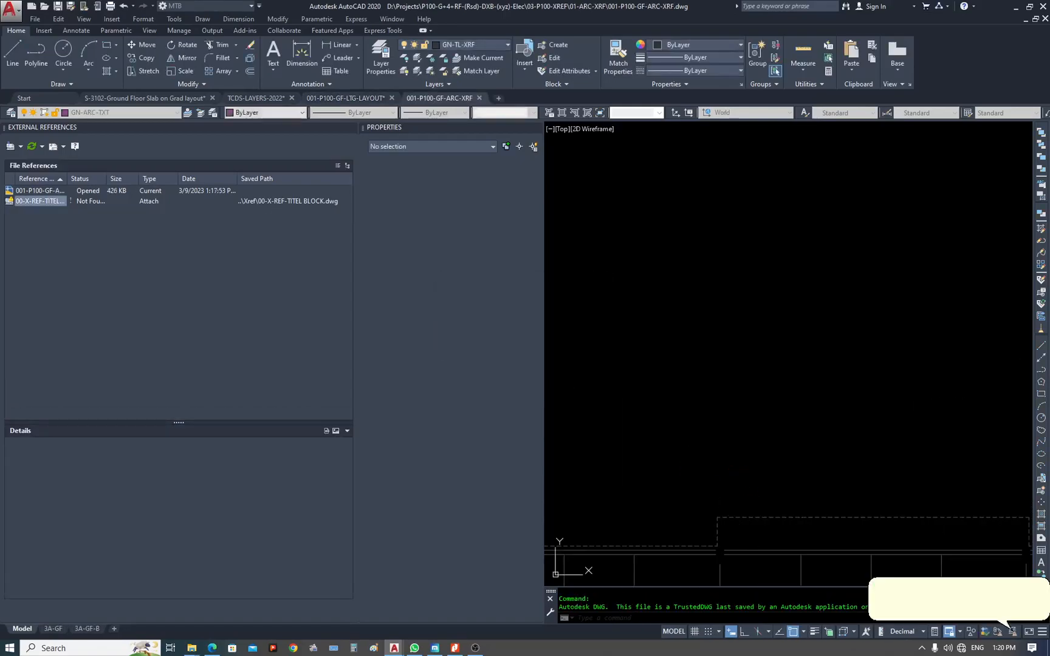
{"action": "middle_click_drag", "start_coordinate": [733, 473], "coordinate": [733, 244]}
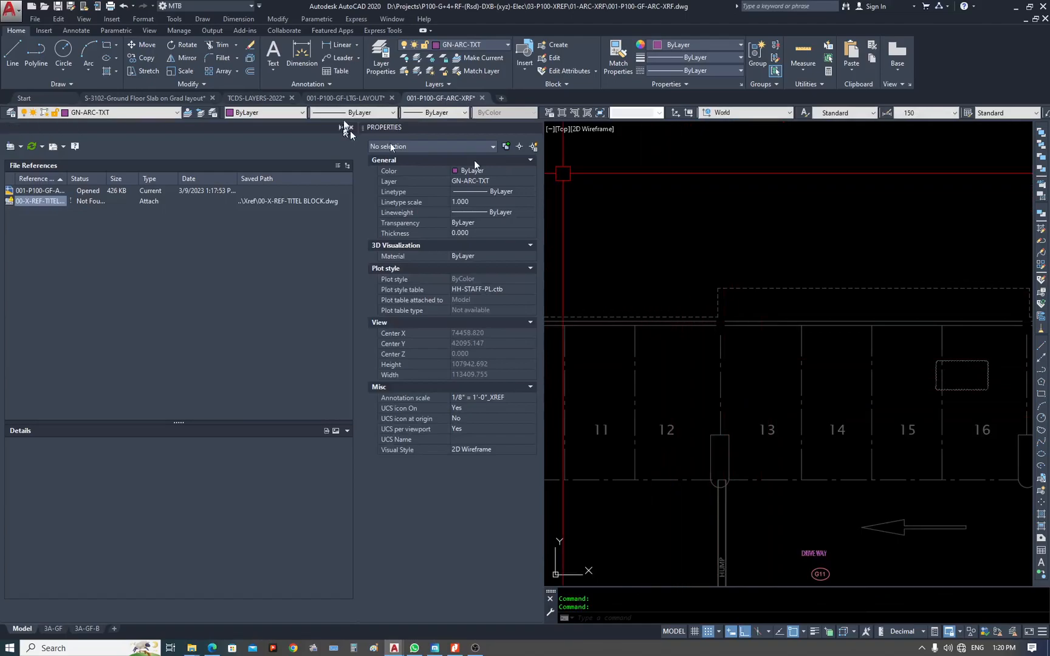
{"action": "left_click", "coordinate": [360, 98]}
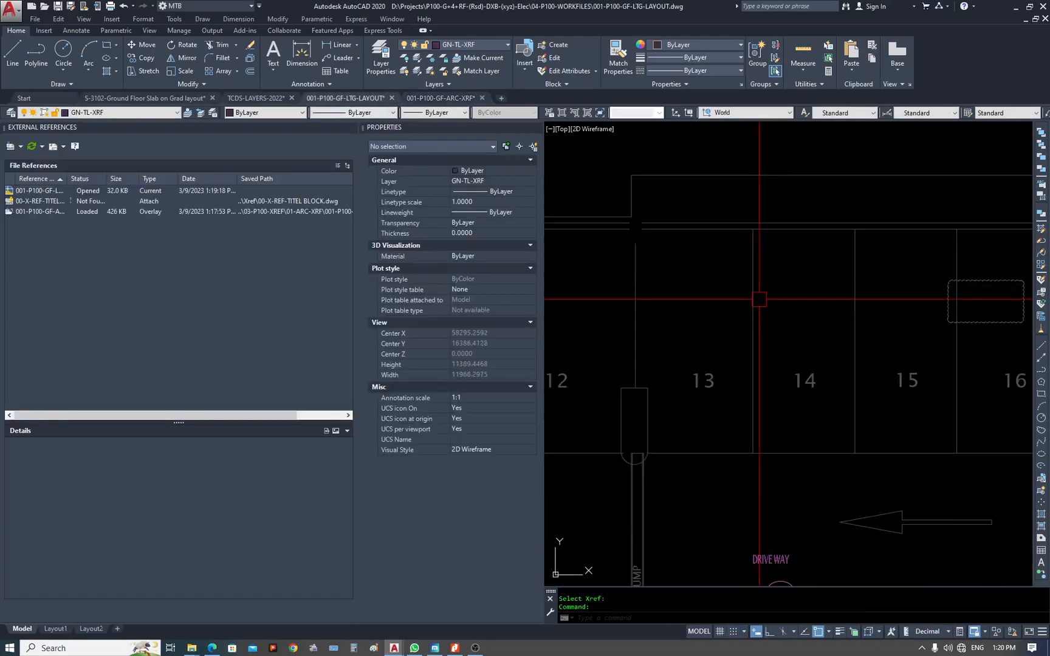
{"action": "right_click", "coordinate": [759, 299]}
{"action": "key", "text": "Escape"}
Check the linetype scale factor used in the 001-P100-GF-ARC-XRF drawing without changing it.
{"action": "left_click", "coordinate": [443, 99]}
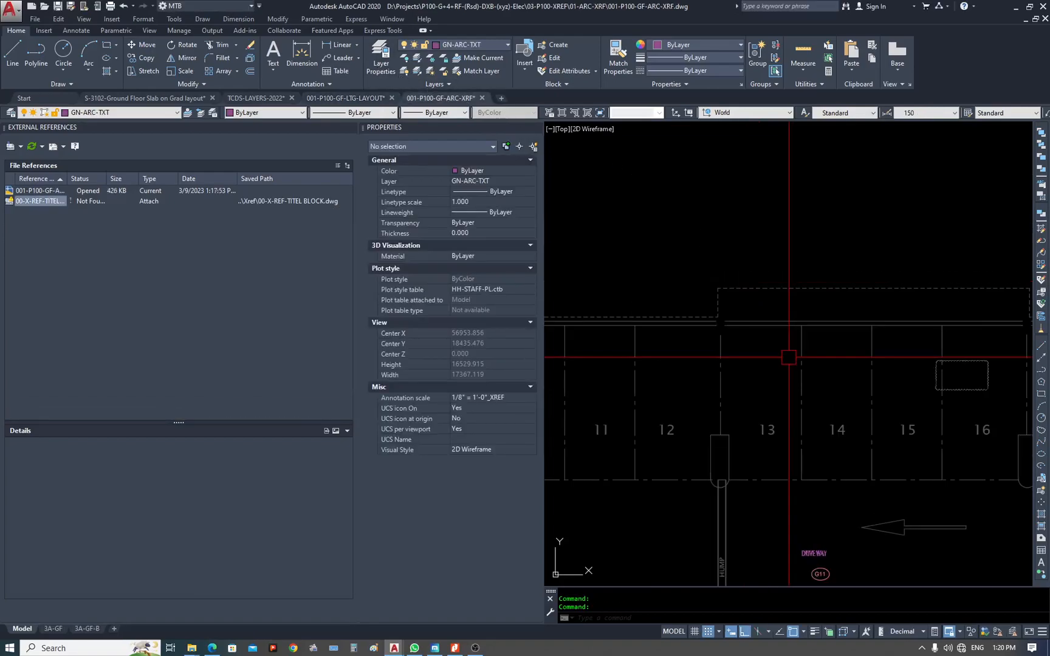
{"action": "type", "text": "LTS"}
{"action": "key", "text": "Return"}
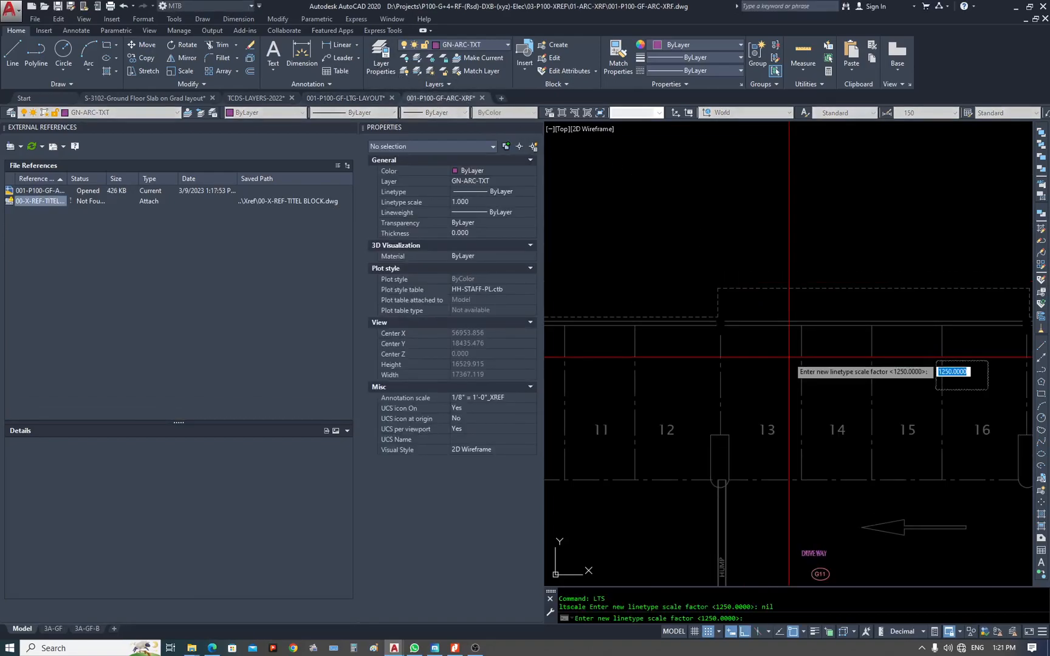
{"action": "key", "text": "Escape"}
{"action": "key", "text": "Escape"}
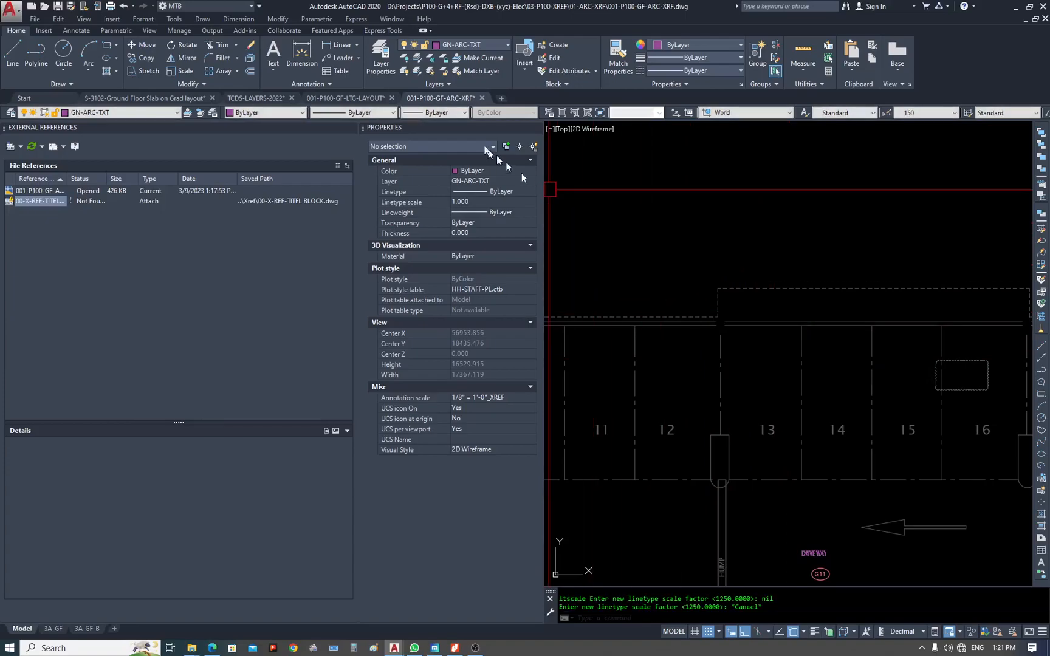
Set the linetype scale factor of the 001-P100-GF-LTG-LAYOUT drawing to 1250.
{"action": "left_click", "coordinate": [375, 100]}
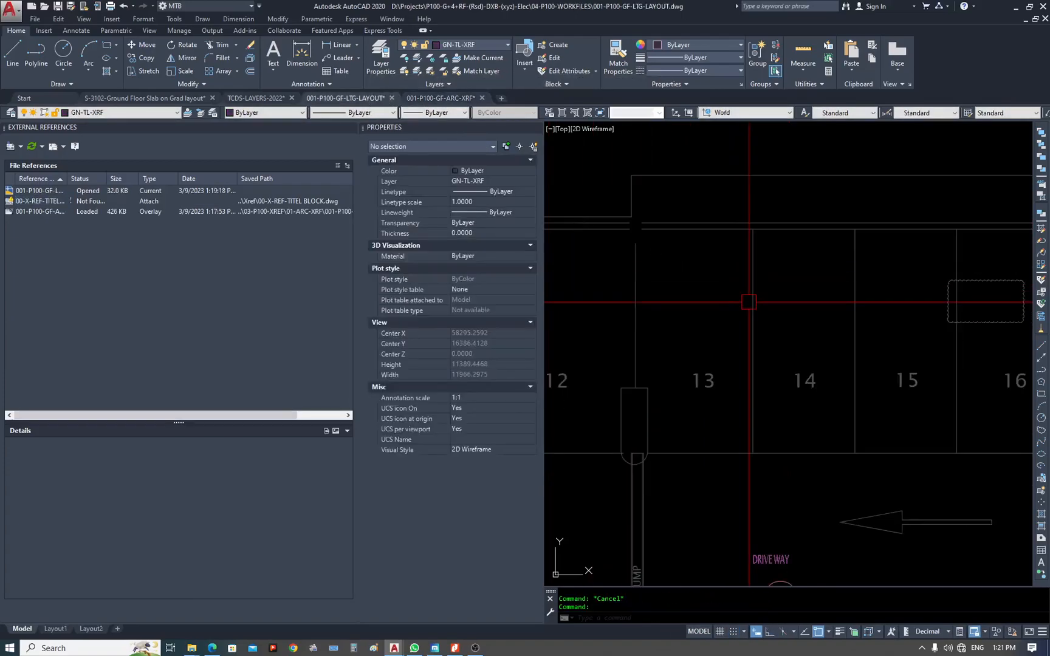
{"action": "type", "text": "LTS"}
{"action": "key", "text": "Return"}
{"action": "type", "text": "125"}
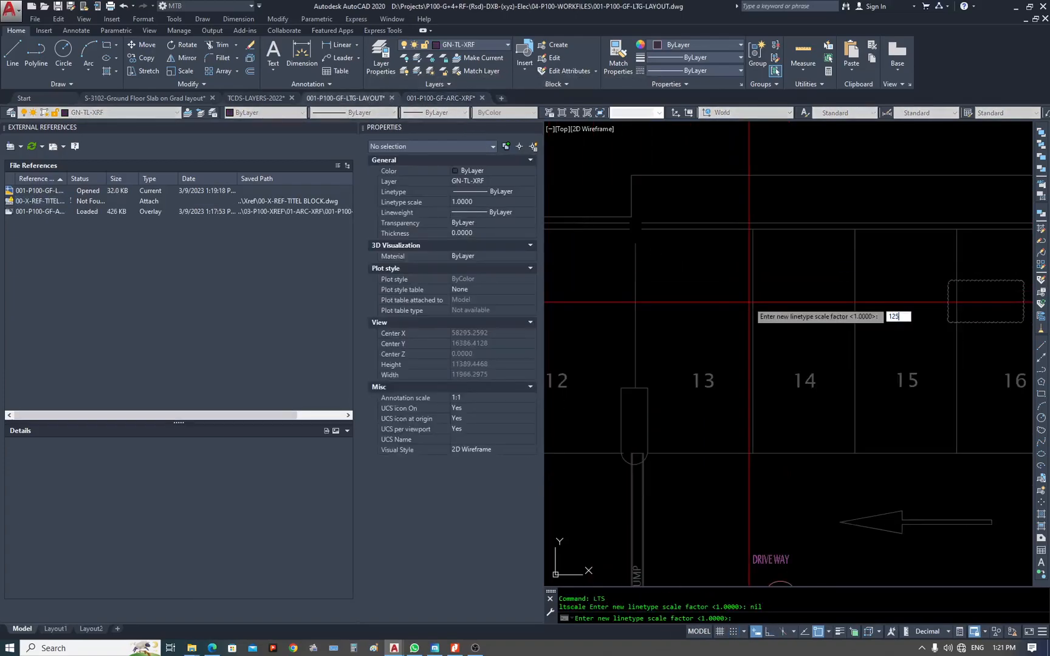
{"action": "type", "text": "0"}
{"action": "key", "text": "Return"}
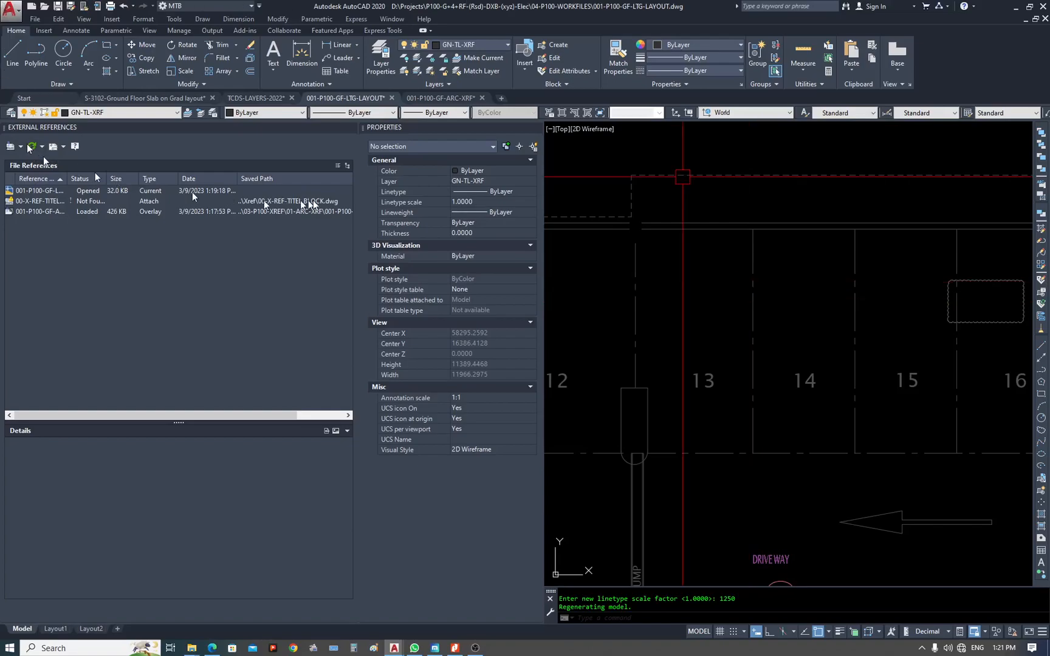
Close the 001-P100-GF-ARC-XRF drawing without saving its changes and hide the Properties palette in the layout drawing.
{"action": "left_click", "coordinate": [482, 98]}
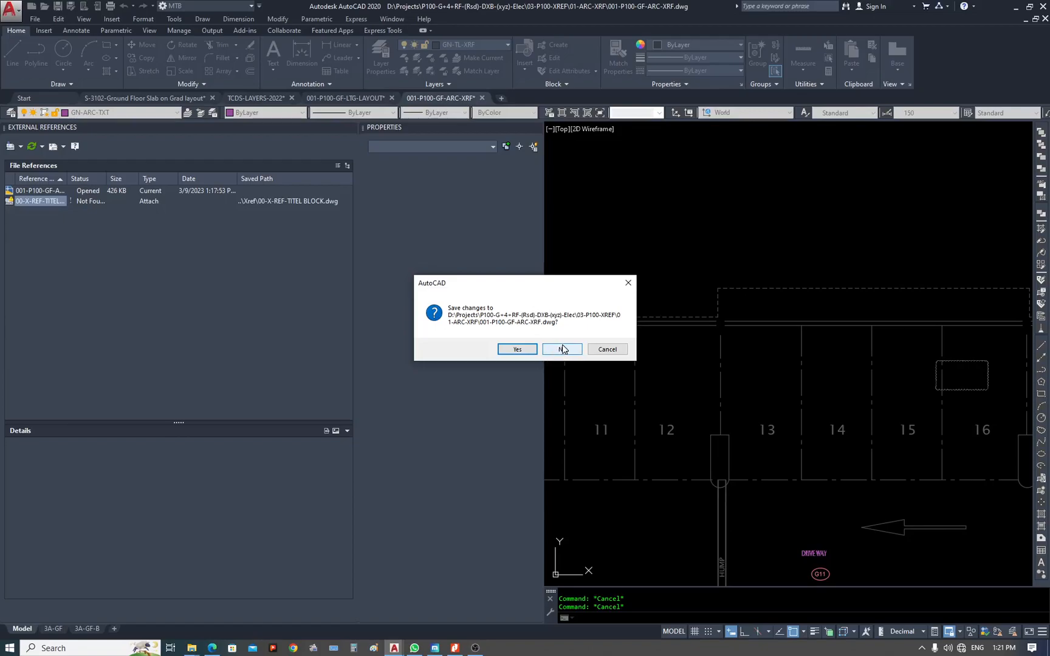
{"action": "left_click", "coordinate": [562, 350]}
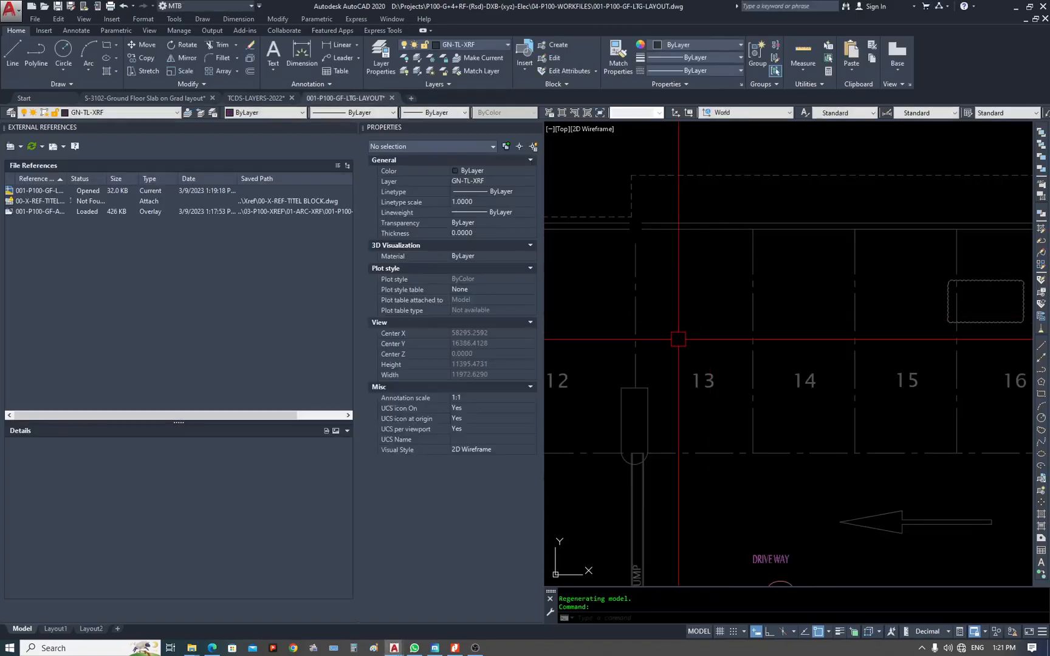
{"action": "left_click", "coordinate": [535, 129]}
{"action": "scroll", "coordinate": [631, 316], "scroll_direction": "down", "scroll_amount": 6}
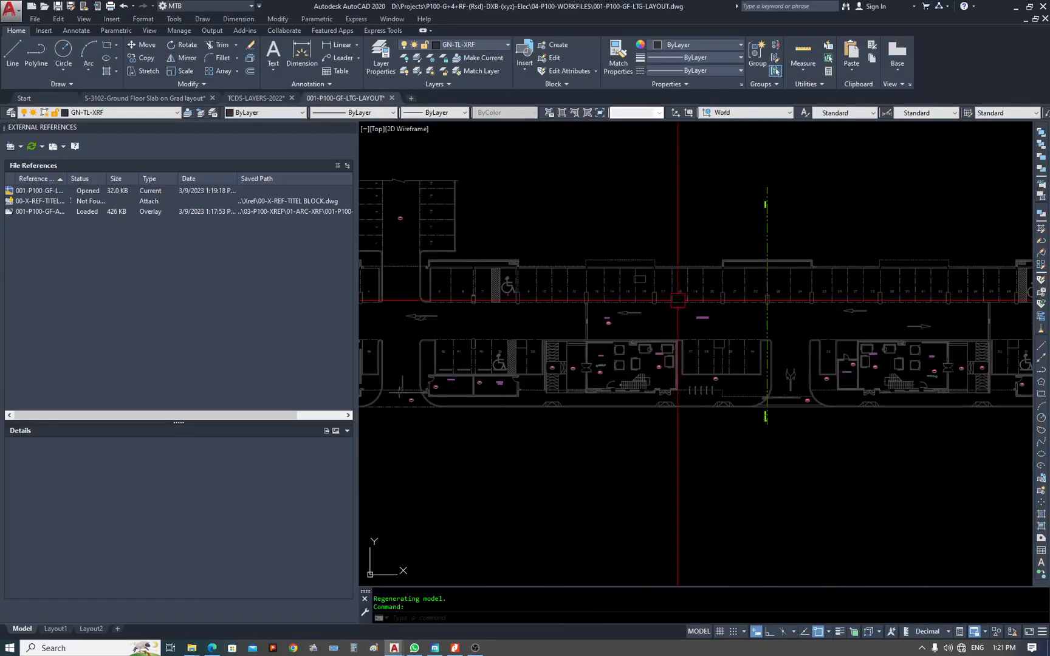
Examine the type and saved path of the 001-P100-GF-ARC-XRF reference, leaving nothing selected.
{"action": "left_click", "coordinate": [211, 211]}
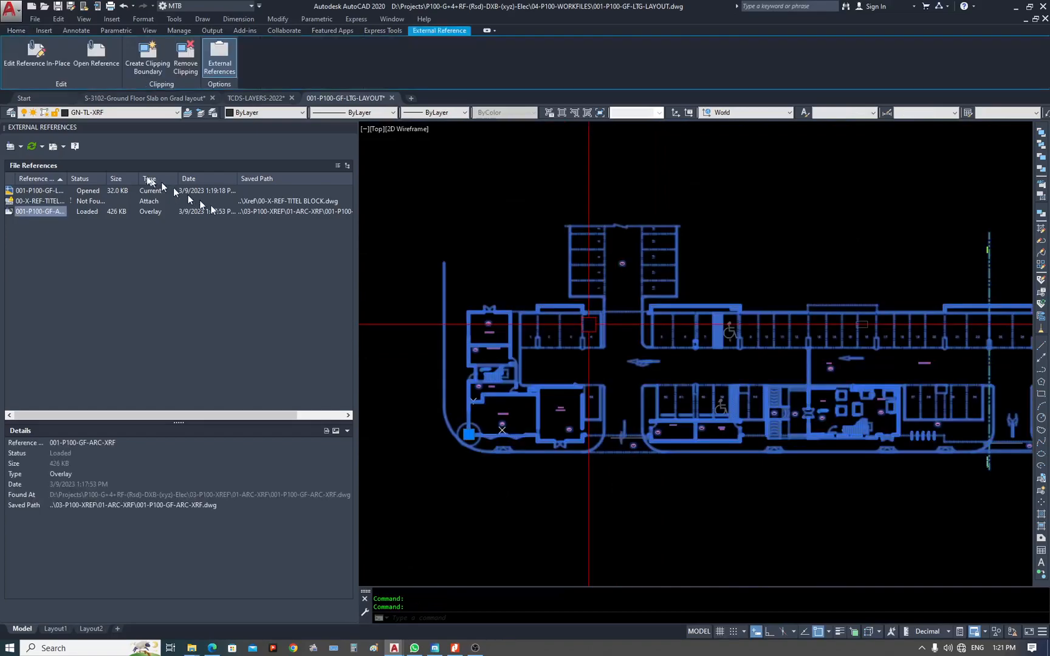
{"action": "key", "text": "Escape"}
{"action": "key", "text": "Escape"}
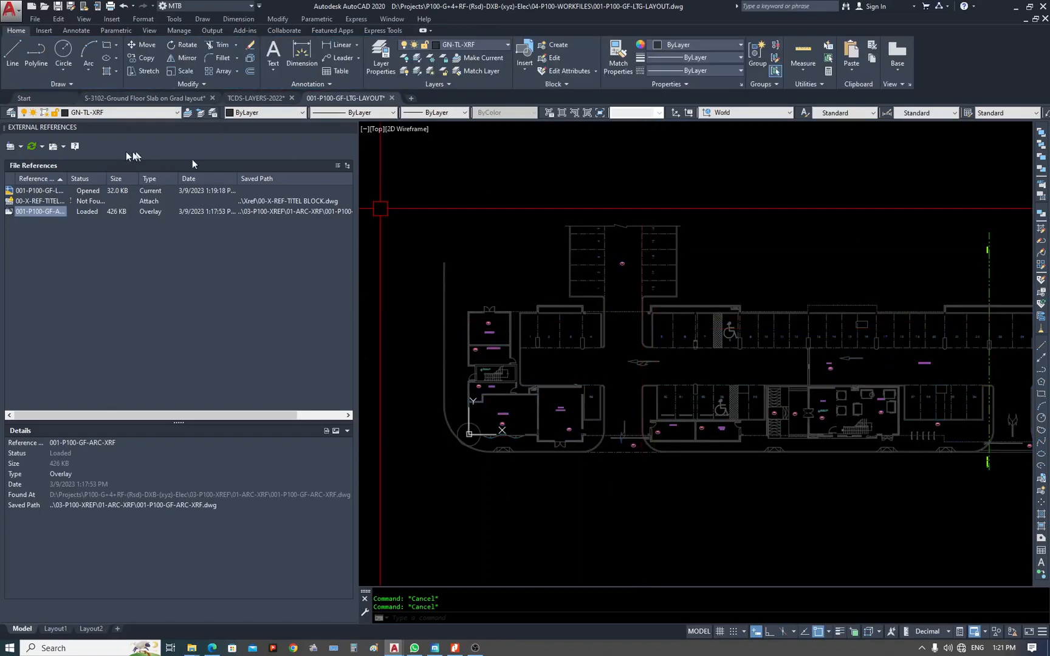
Attach 000-P100-STR-CLM-XRF and 001-P100-STR-GRD-XRF from the 02-STR-XRF folder together as overlays with relative paths at 0,0,0.
{"action": "left_click", "coordinate": [10, 147]}
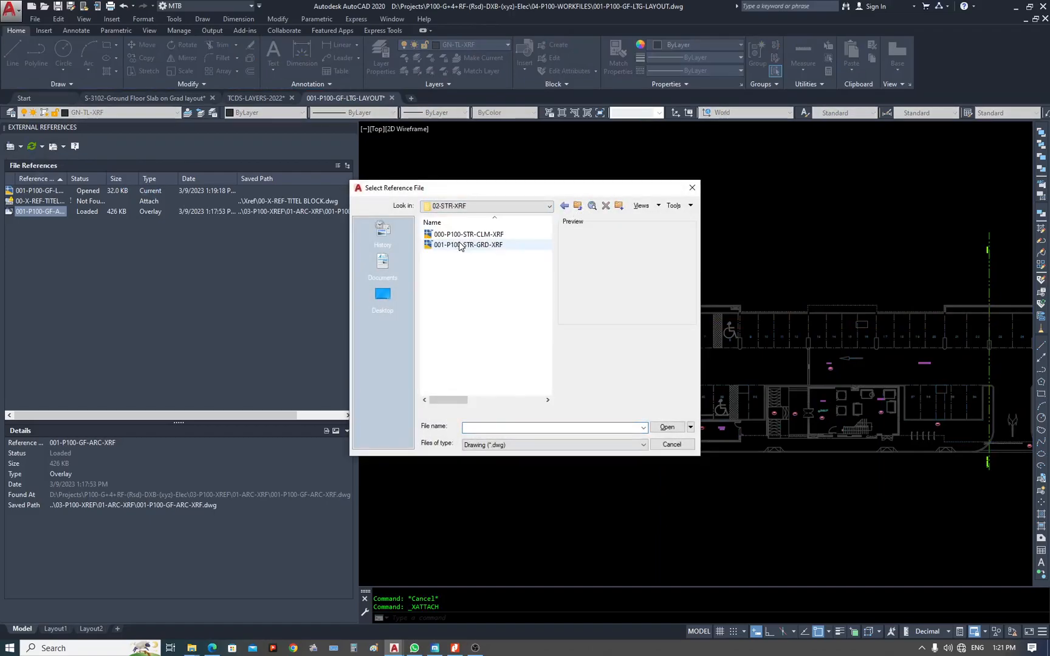
{"action": "left_click_drag", "start_coordinate": [521, 279], "coordinate": [469, 235]}
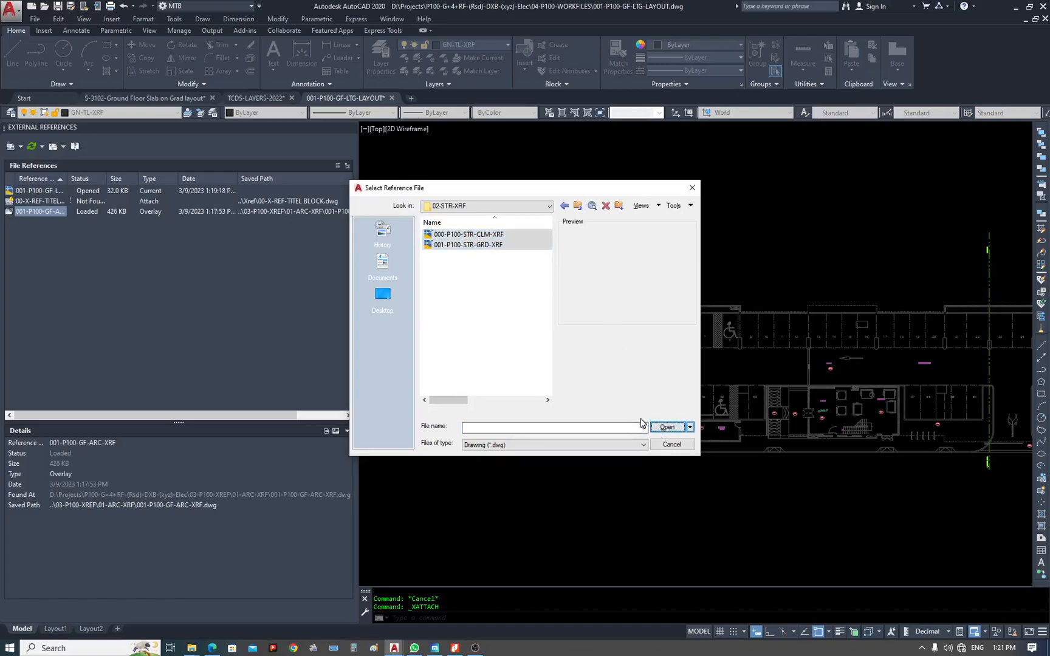
{"action": "left_click", "coordinate": [495, 299]}
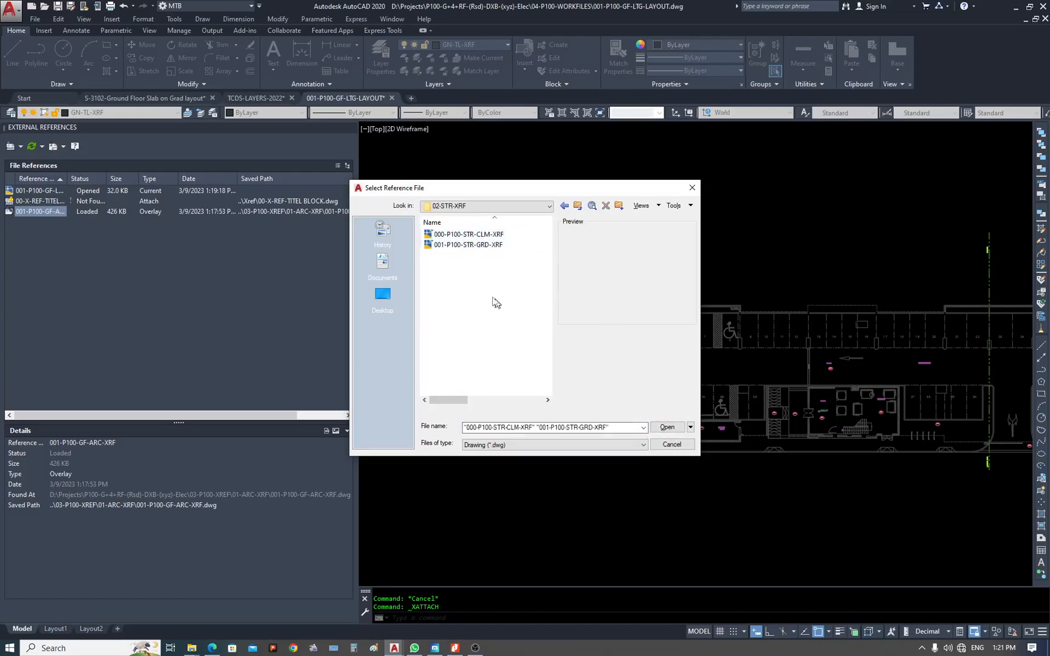
{"action": "left_click_drag", "start_coordinate": [508, 276], "coordinate": [450, 230]}
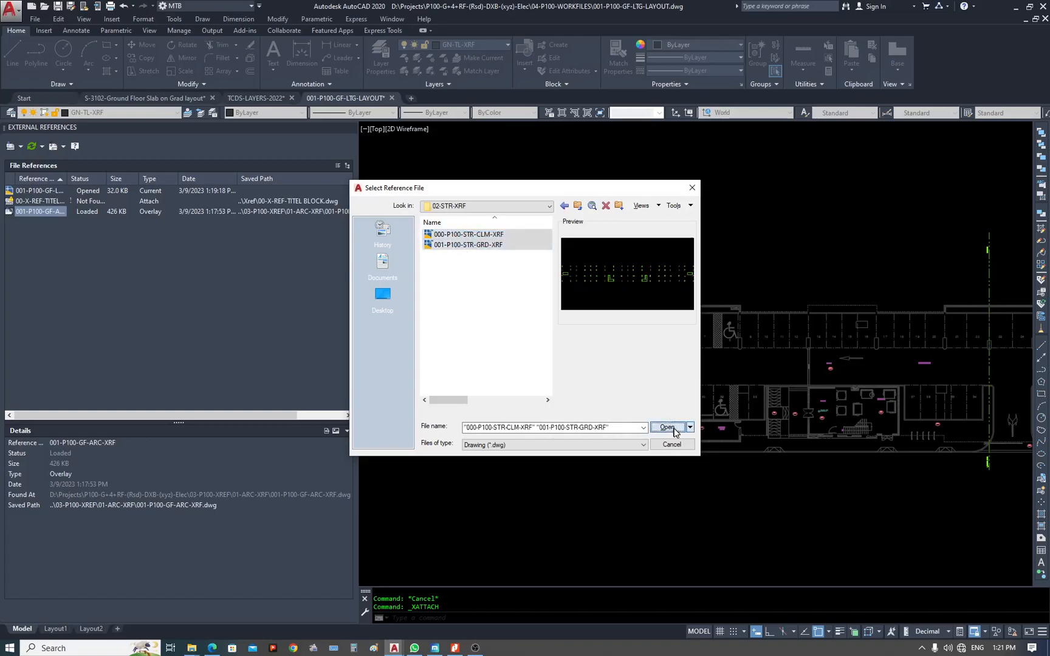
{"action": "left_click", "coordinate": [667, 427]}
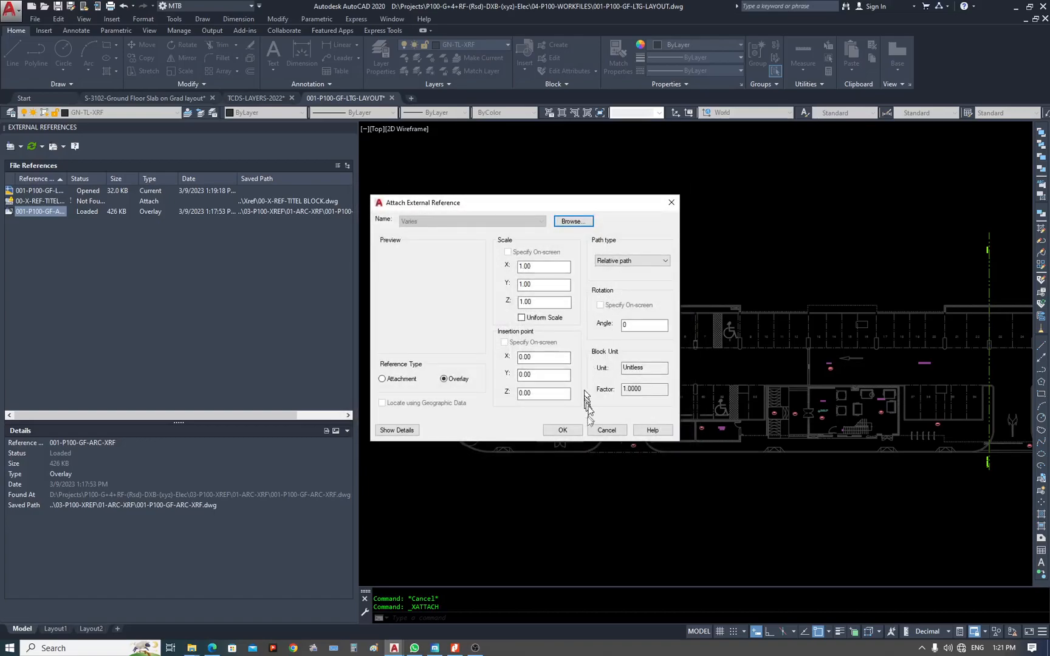
{"action": "left_click", "coordinate": [574, 429]}
{"action": "scroll", "coordinate": [566, 371], "scroll_direction": "up", "scroll_amount": 6}
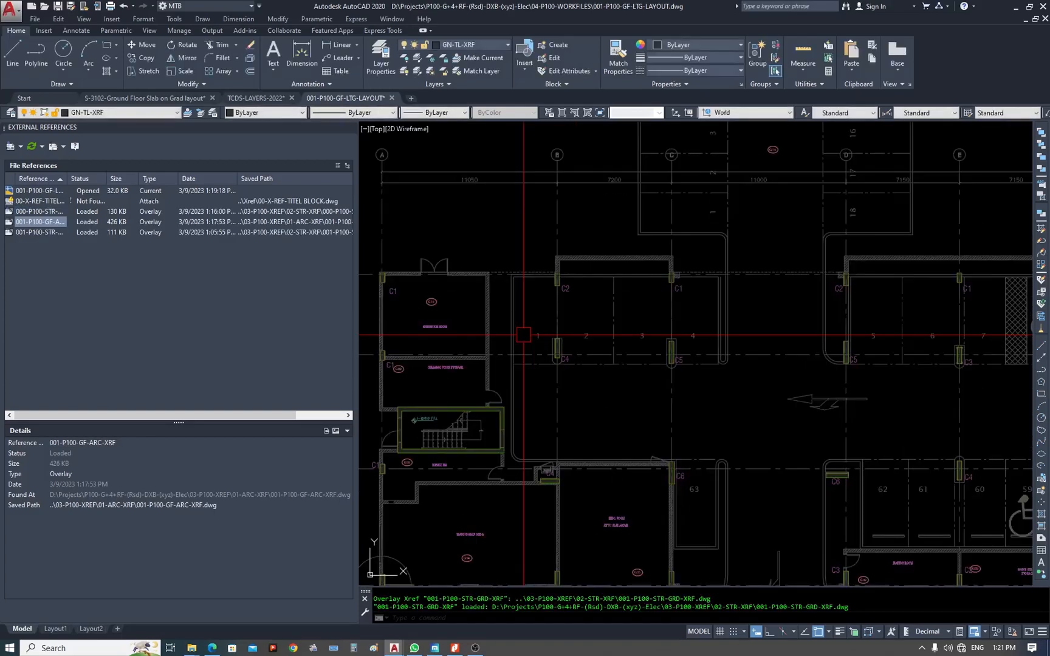
Close the External References palette and check the overlaid structural columns and grids against the ground floor architectural plan.
{"action": "scroll", "coordinate": [567, 372], "scroll_direction": "down", "scroll_amount": 5}
{"action": "scroll", "coordinate": [561, 454], "scroll_direction": "up", "scroll_amount": 3}
{"action": "scroll", "coordinate": [561, 454], "scroll_direction": "up", "scroll_amount": 3}
{"action": "scroll", "coordinate": [540, 413], "scroll_direction": "down", "scroll_amount": 4}
{"action": "scroll", "coordinate": [537, 397], "scroll_direction": "up", "scroll_amount": 1}
{"action": "scroll", "coordinate": [537, 397], "scroll_direction": "down", "scroll_amount": 4}
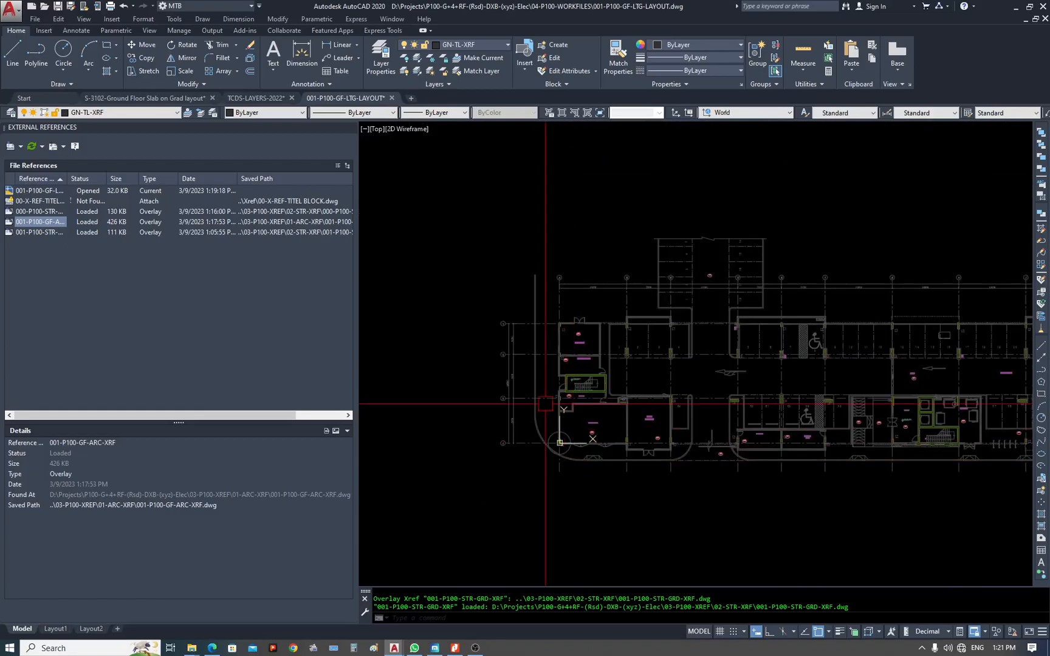
{"action": "left_click", "coordinate": [351, 127]}
{"action": "scroll", "coordinate": [624, 276], "scroll_direction": "down", "scroll_amount": 3}
{"action": "scroll", "coordinate": [410, 269], "scroll_direction": "up", "scroll_amount": 2}
{"action": "scroll", "coordinate": [410, 270], "scroll_direction": "up", "scroll_amount": 6}
{"action": "scroll", "coordinate": [541, 321], "scroll_direction": "up", "scroll_amount": 8}
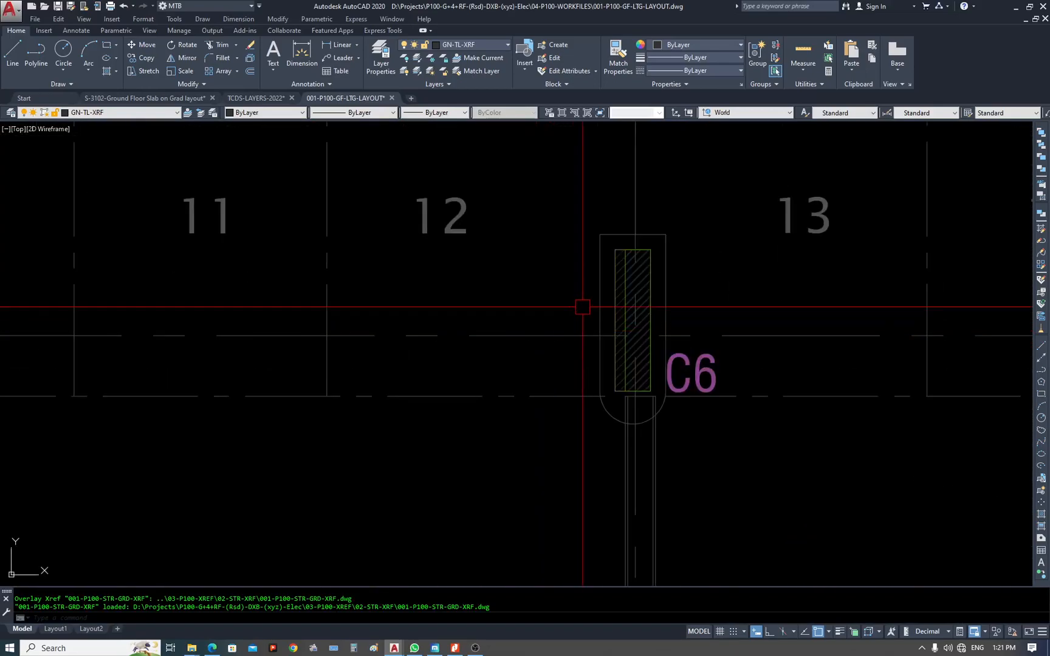
{"action": "scroll", "coordinate": [582, 307], "scroll_direction": "down", "scroll_amount": 5}
{"action": "scroll", "coordinate": [428, 213], "scroll_direction": "up", "scroll_amount": 4}
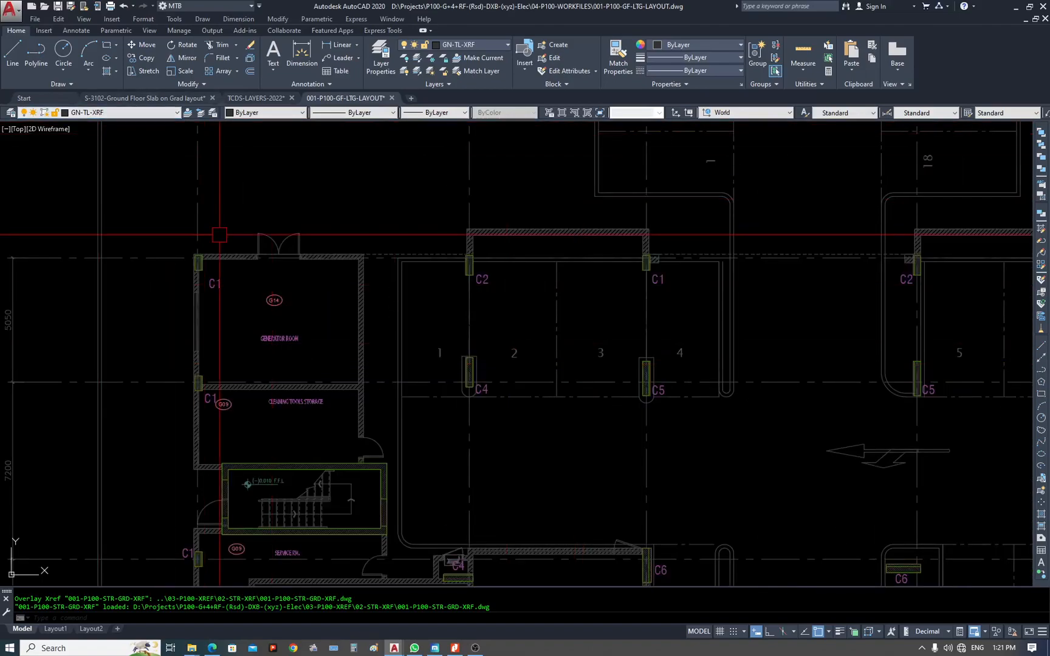
{"action": "key", "text": "Escape"}
{"action": "type", "text": "LAYLCK"}
{"action": "key", "text": "Return"}
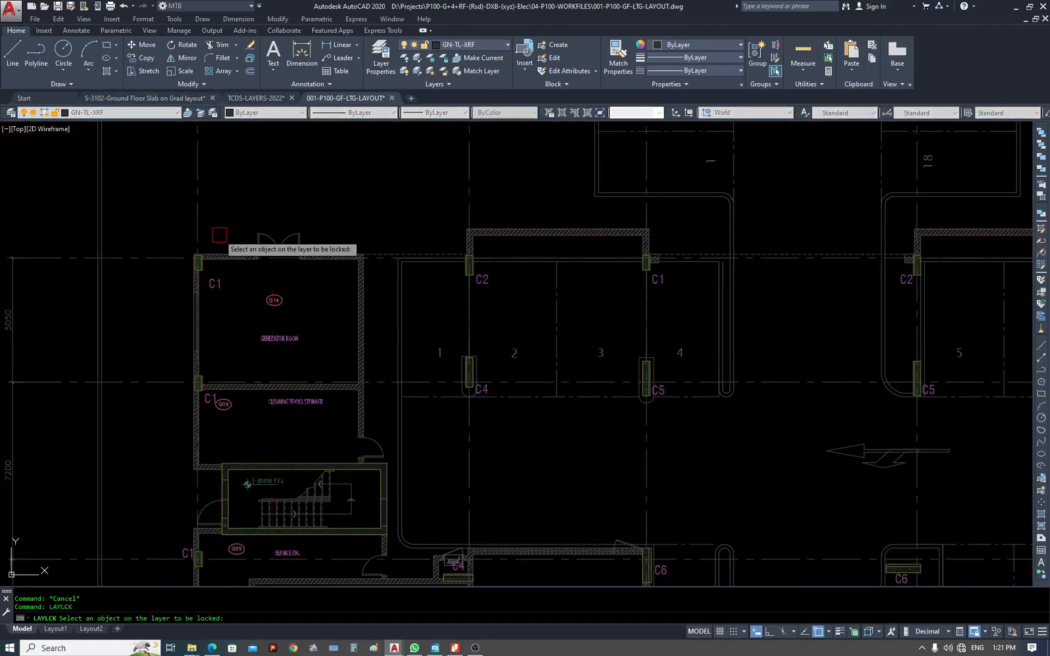
{"action": "key", "text": "Escape"}
{"action": "key", "text": "Escape"}
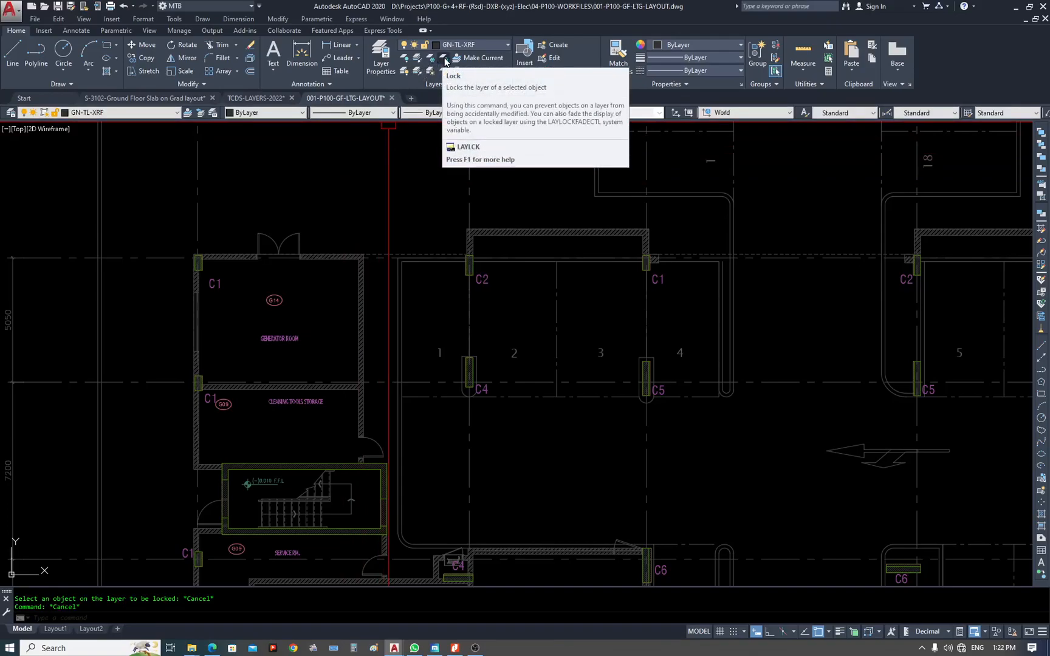
Lock the GN-TL-XRF layer by picking an object of the referenced plan.
{"action": "left_click", "coordinate": [444, 58]}
{"action": "left_click", "coordinate": [541, 256]}
{"action": "scroll", "coordinate": [571, 256], "scroll_direction": "down", "scroll_amount": 5}
{"action": "key", "text": "Escape"}
{"action": "key", "text": "Escape"}
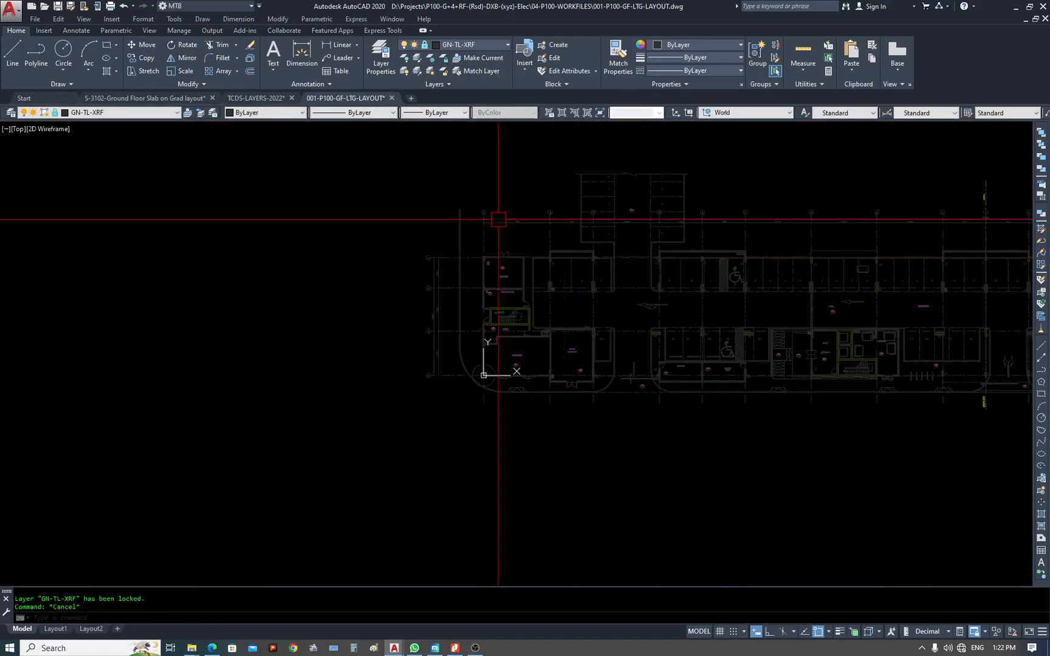
Set the locked-layer fading variable LAYLOCKFADECTL to 10.
{"action": "middle_click_drag", "start_coordinate": [822, 340], "coordinate": [609, 440]}
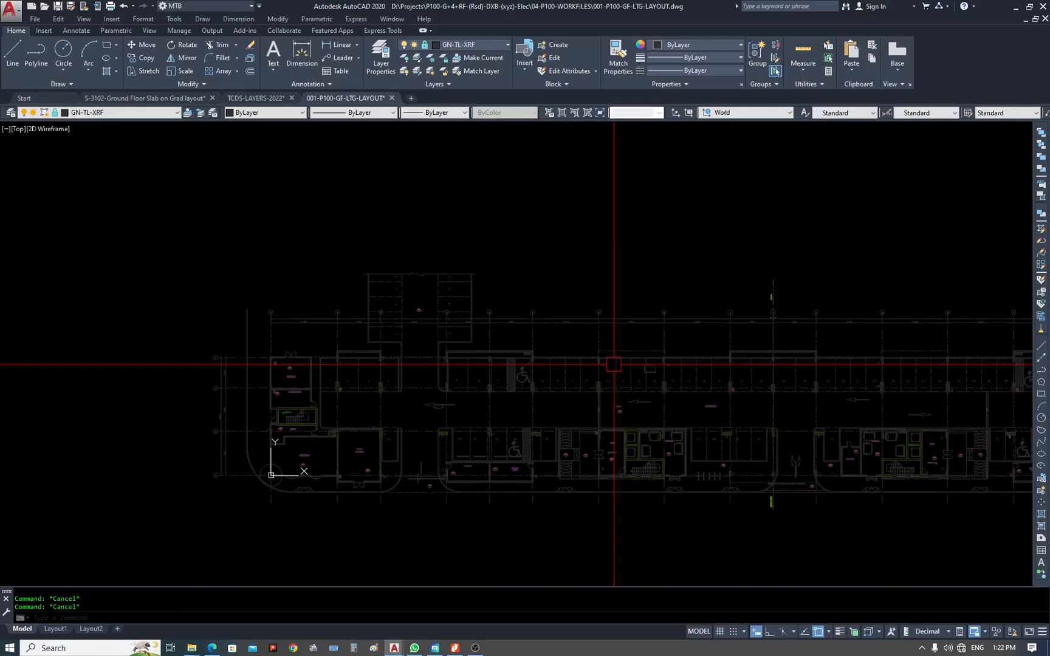
{"action": "key", "text": "Return"}
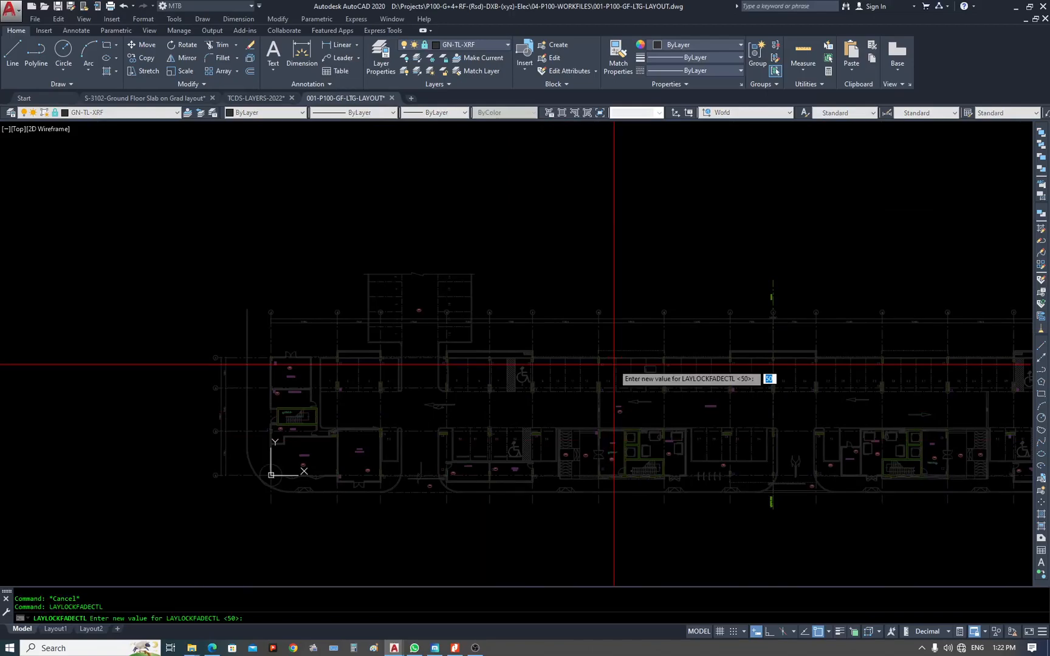
{"action": "type", "text": "10"}
{"action": "key", "text": "Return"}
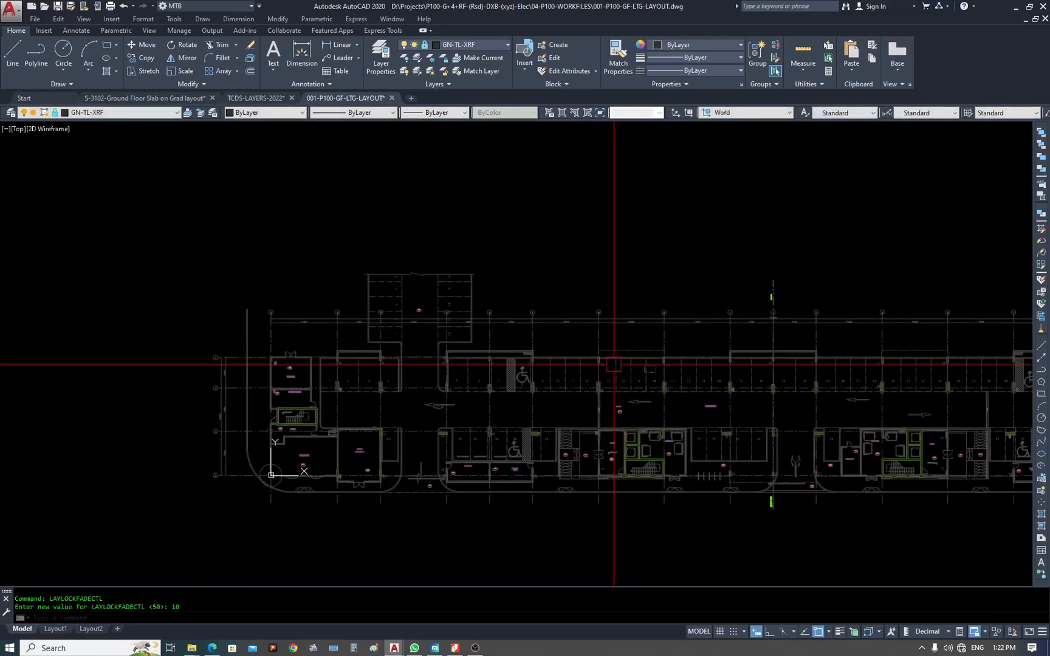
Examine the faded reference plan around the parking bays, stair and service rooms, leaving the locked-layer fading value as set.
{"action": "scroll", "coordinate": [523, 391], "scroll_direction": "up", "scroll_amount": 6}
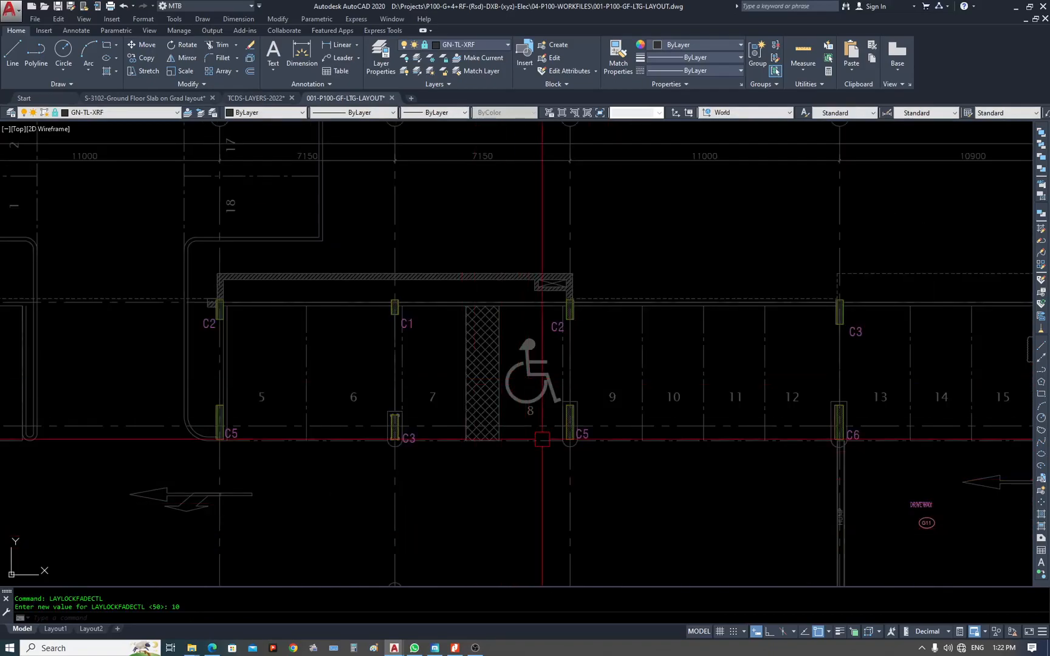
{"action": "scroll", "coordinate": [549, 419], "scroll_direction": "down", "scroll_amount": 4}
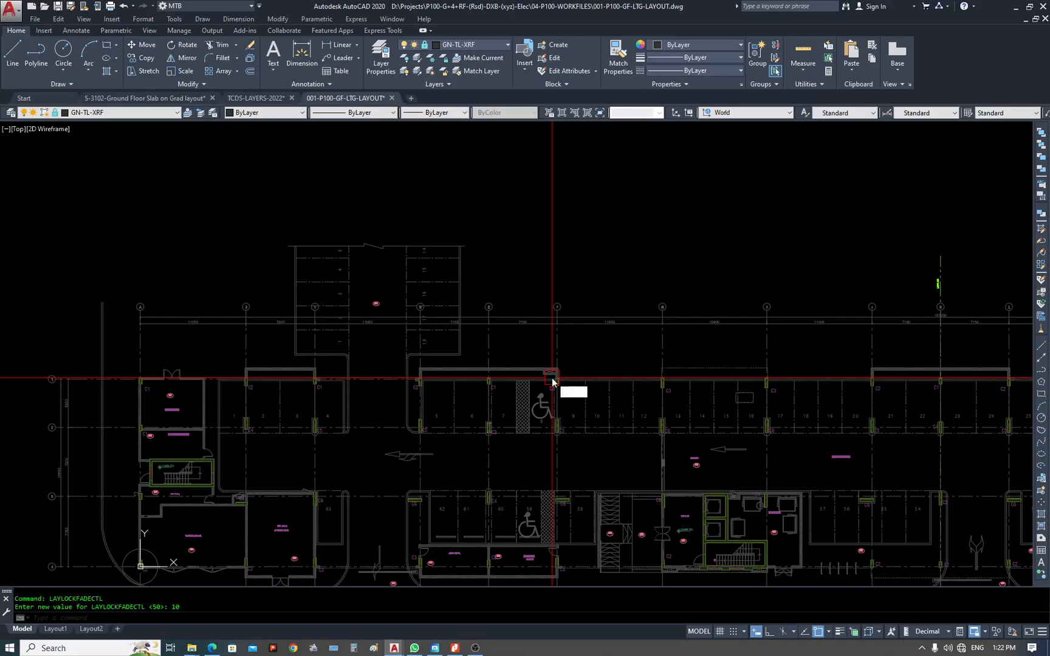
{"action": "key", "text": "Return"}
{"action": "key", "text": "Escape"}
{"action": "scroll", "coordinate": [479, 305], "scroll_direction": "down", "scroll_amount": 2}
{"action": "scroll", "coordinate": [290, 428], "scroll_direction": "up", "scroll_amount": 2}
{"action": "middle_click_drag", "start_coordinate": [237, 409], "coordinate": [434, 344]}
{"action": "scroll", "coordinate": [434, 344], "scroll_direction": "up", "scroll_amount": 10}
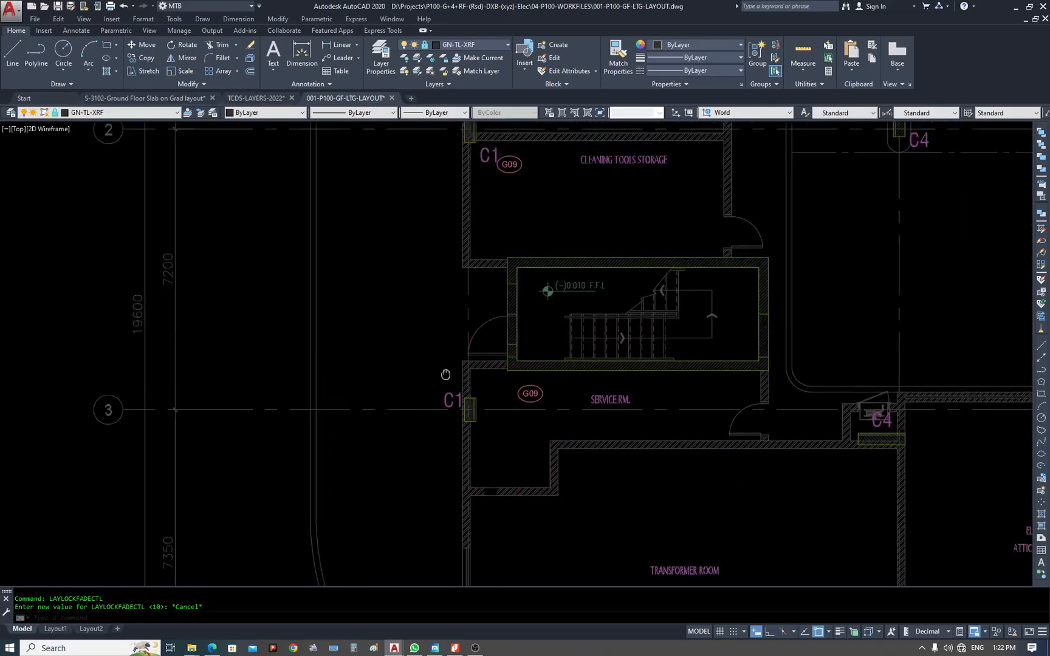
{"action": "scroll", "coordinate": [413, 263], "scroll_direction": "down", "scroll_amount": 8}
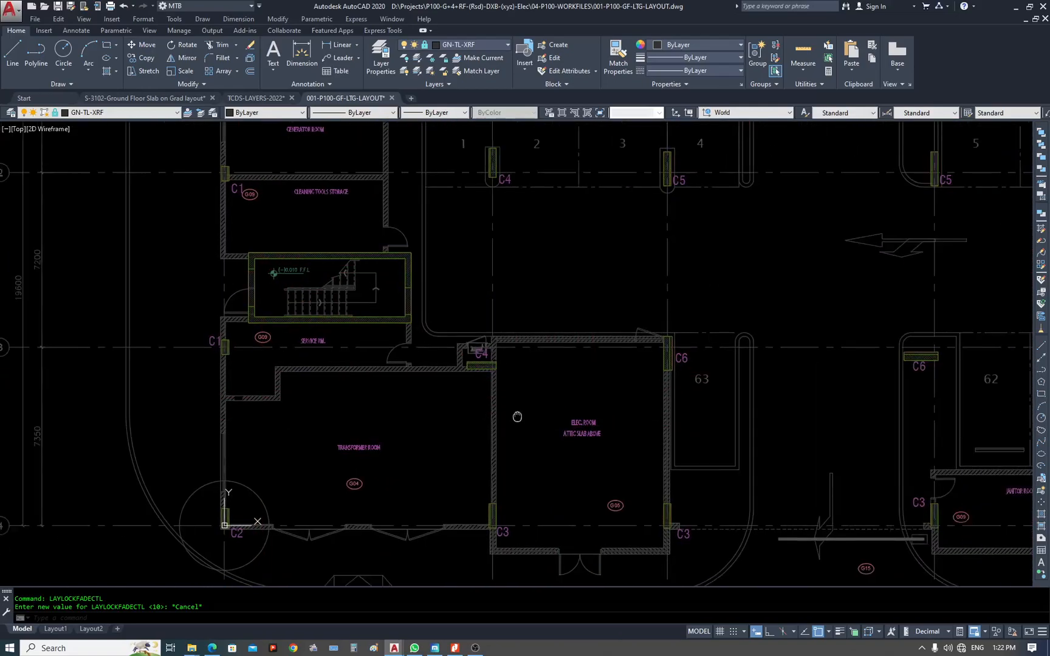
Freeze the GN-ST-CLM-2F to RF and GN-ST-TXT layers of the 000-P100-STR-CLM-XRF reference.
{"action": "type", "text": "A"}
{"action": "key", "text": "Return"}
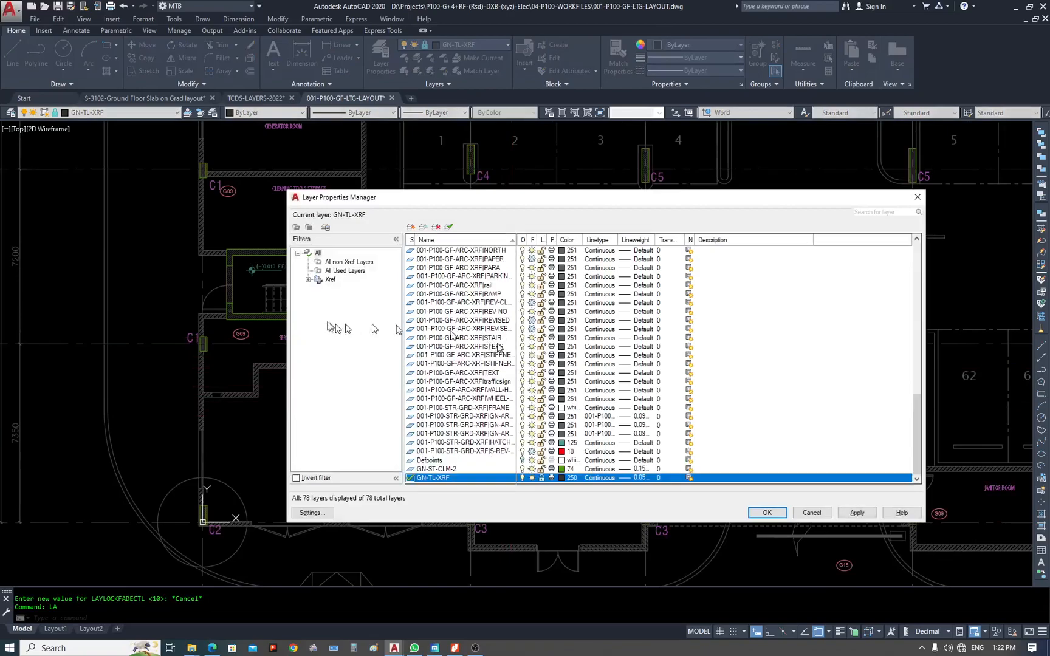
{"action": "left_click", "coordinate": [308, 280]}
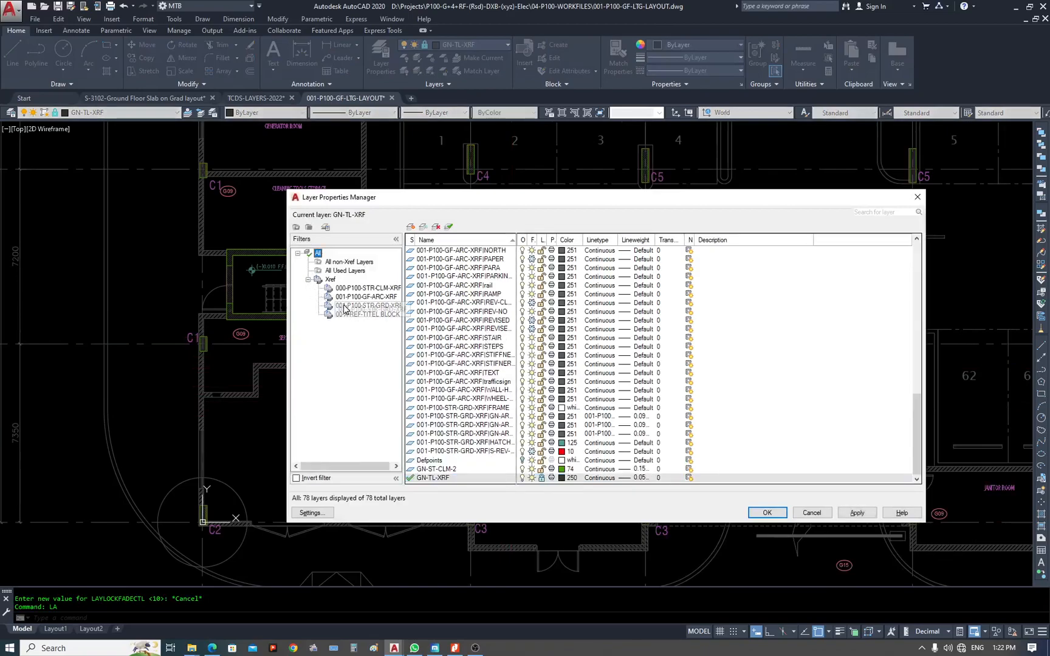
{"action": "left_click", "coordinate": [345, 306]}
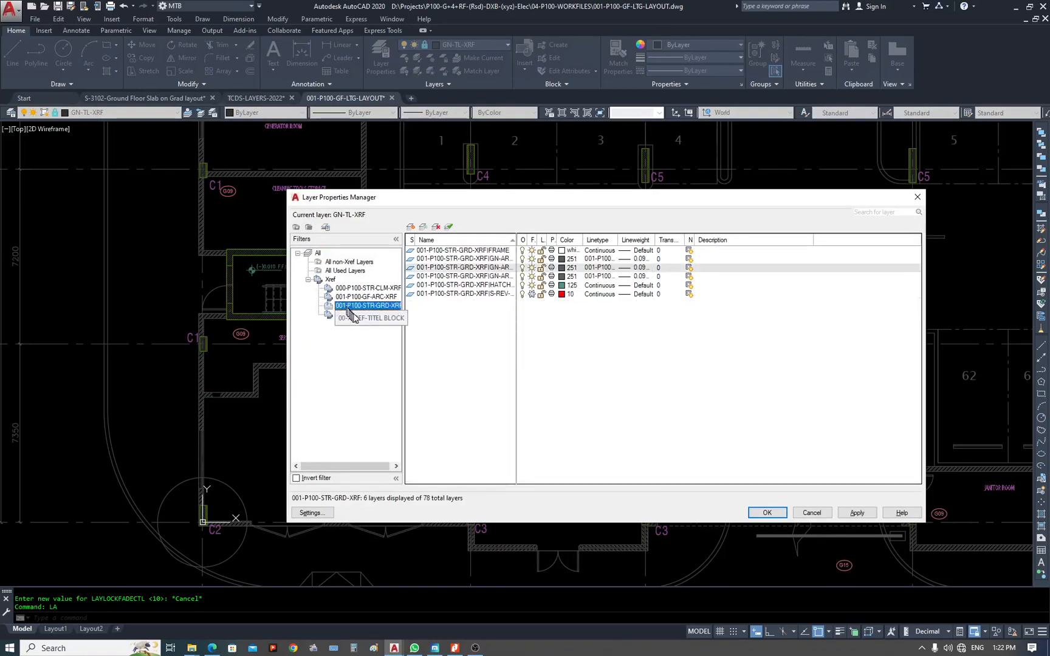
{"action": "left_click", "coordinate": [381, 289]}
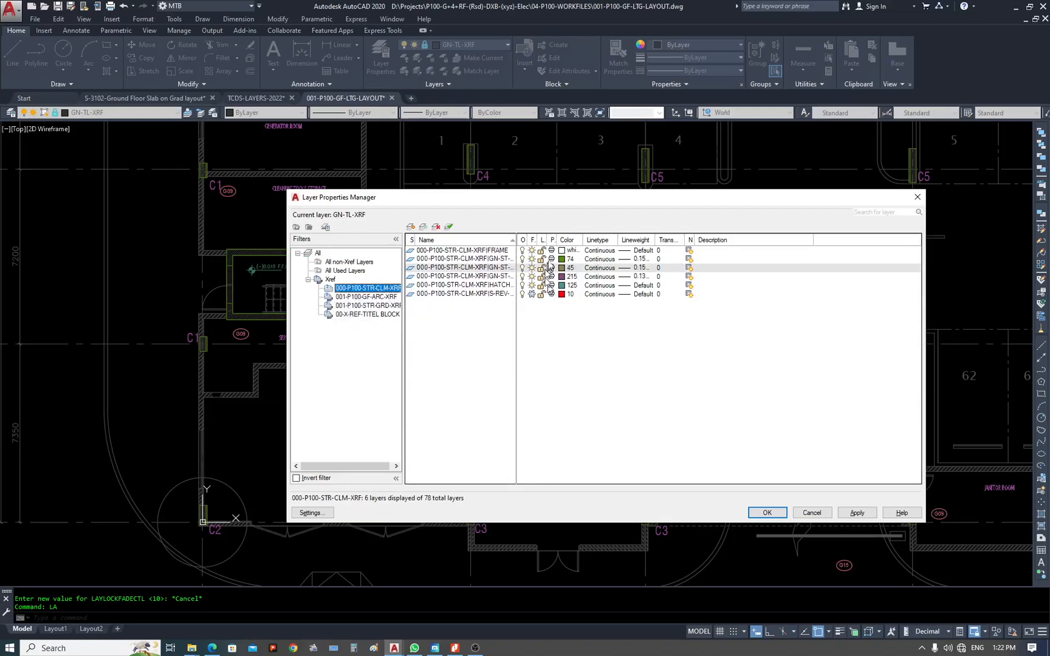
{"action": "left_click_drag", "start_coordinate": [517, 239], "coordinate": [582, 239]}
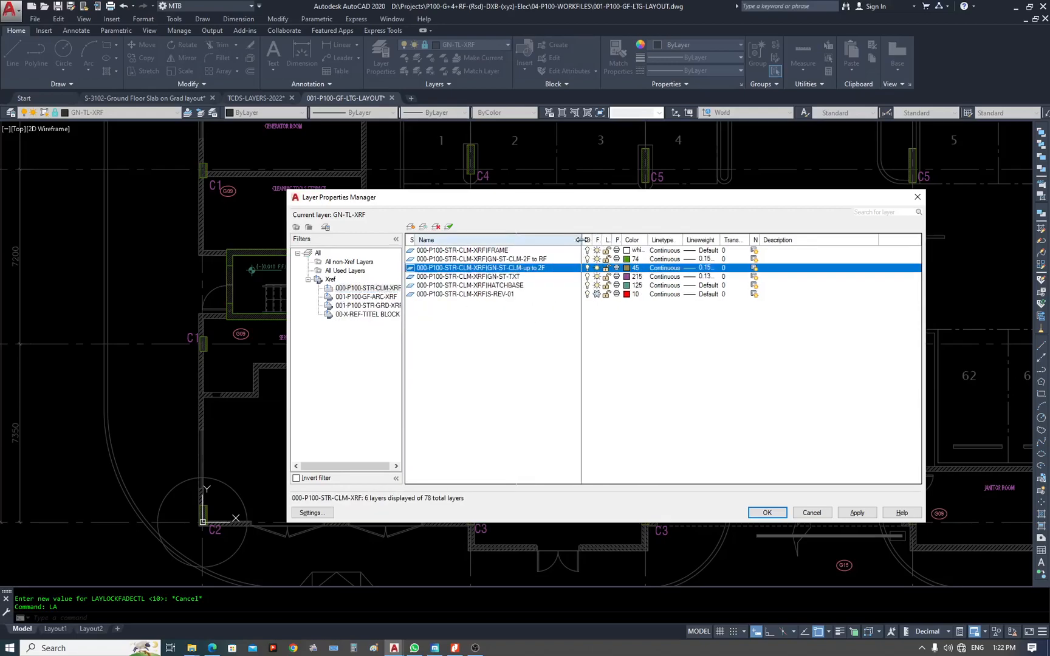
{"action": "left_click", "coordinate": [532, 259]}
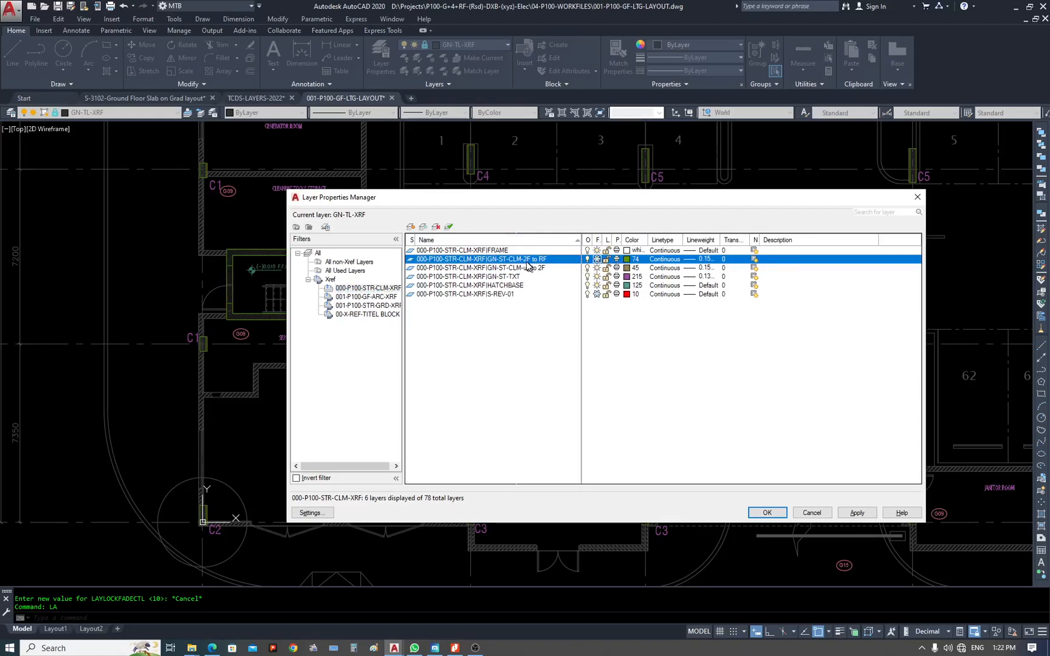
{"action": "left_click", "coordinate": [495, 278]}
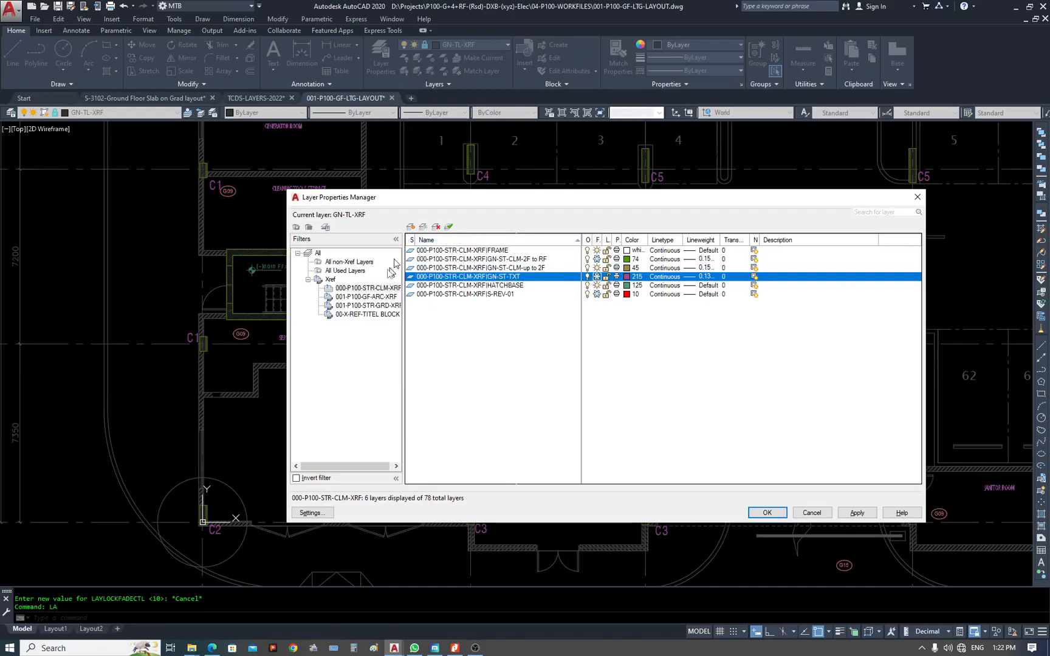
{"action": "left_click", "coordinate": [310, 280]}
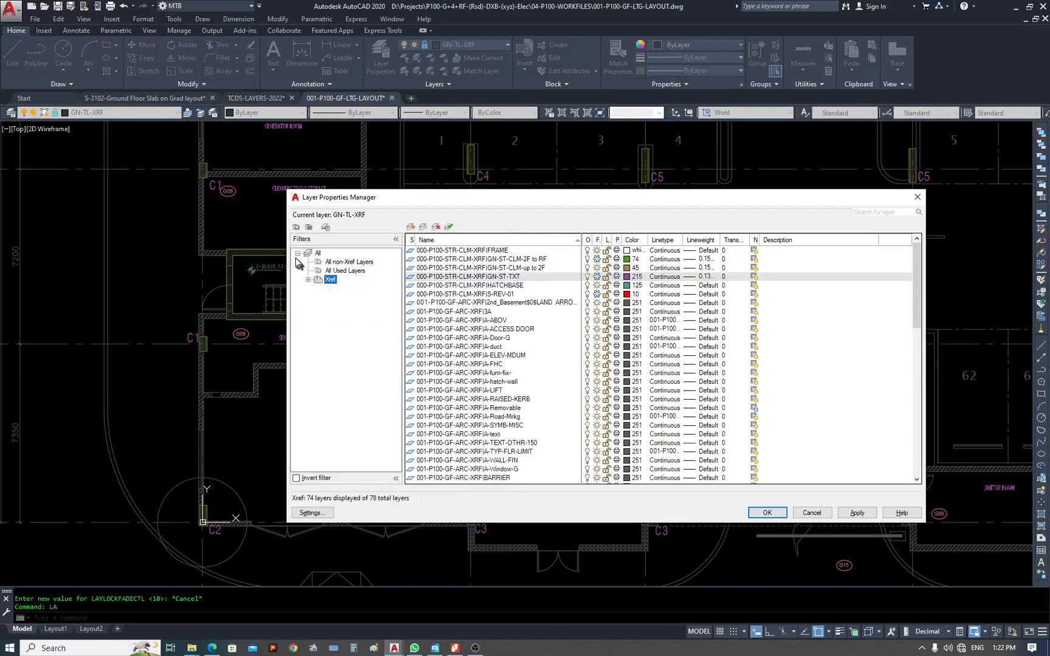
{"action": "left_click", "coordinate": [298, 254]}
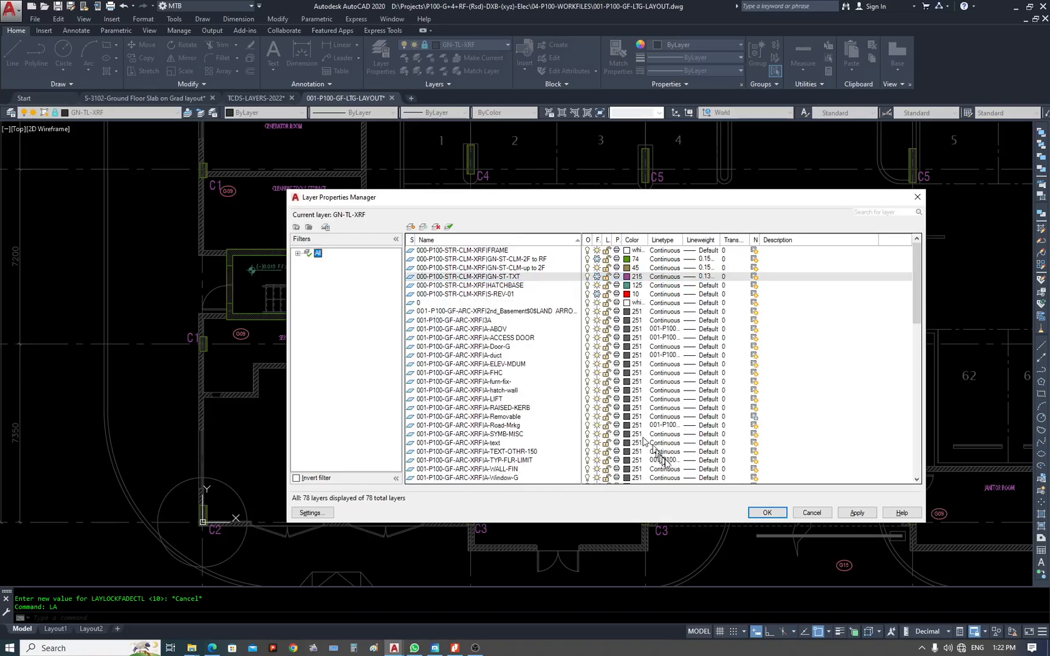
{"action": "left_click", "coordinate": [783, 512]}
Inspect the parking, drive way and lift lobby areas, selecting the locked architectural reference and clearing the selection.
{"action": "scroll", "coordinate": [465, 365], "scroll_direction": "down", "scroll_amount": 2}
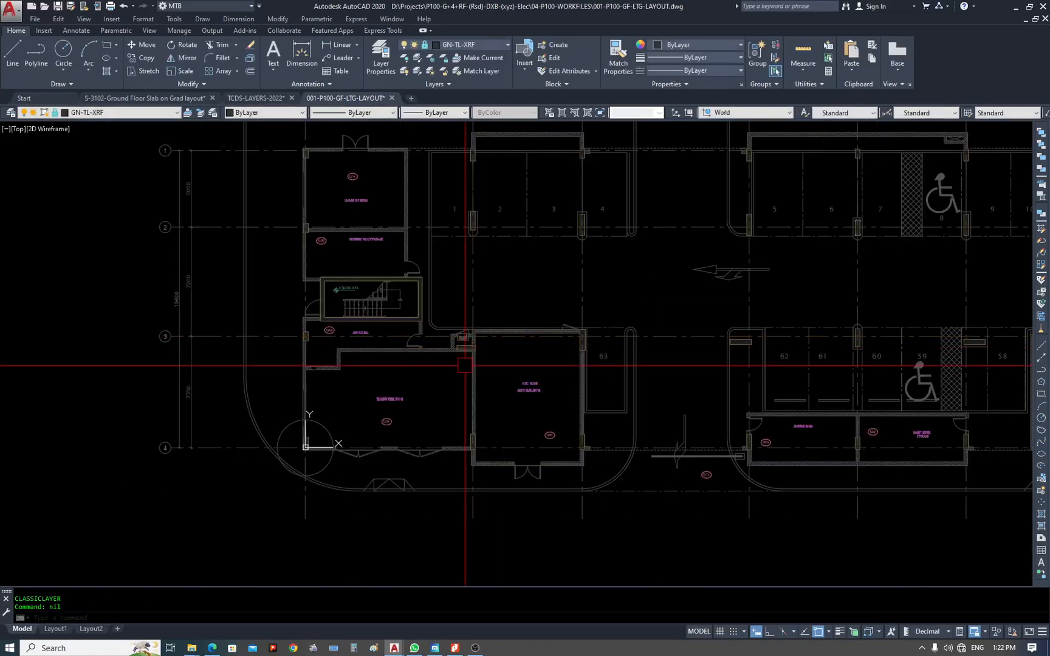
{"action": "middle_click_drag", "start_coordinate": [466, 383], "coordinate": [90, 447]}
{"action": "middle_click_drag", "start_coordinate": [632, 382], "coordinate": [214, 425]}
{"action": "scroll", "coordinate": [420, 411], "scroll_direction": "up", "scroll_amount": 2}
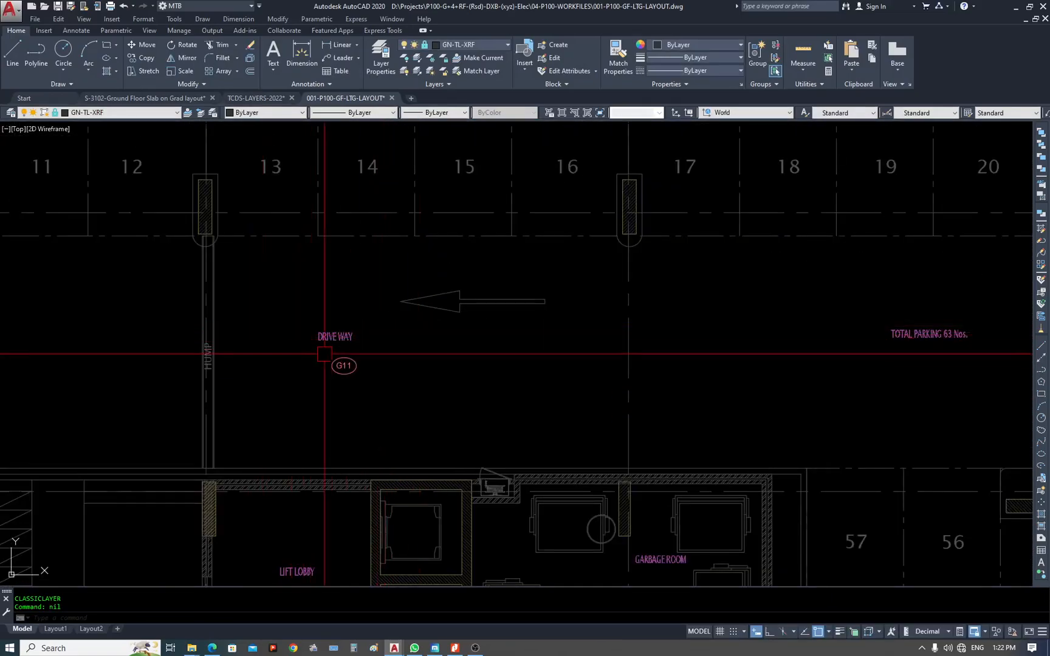
{"action": "scroll", "coordinate": [265, 347], "scroll_direction": "up", "scroll_amount": 3}
{"action": "scroll", "coordinate": [546, 307], "scroll_direction": "down", "scroll_amount": 3}
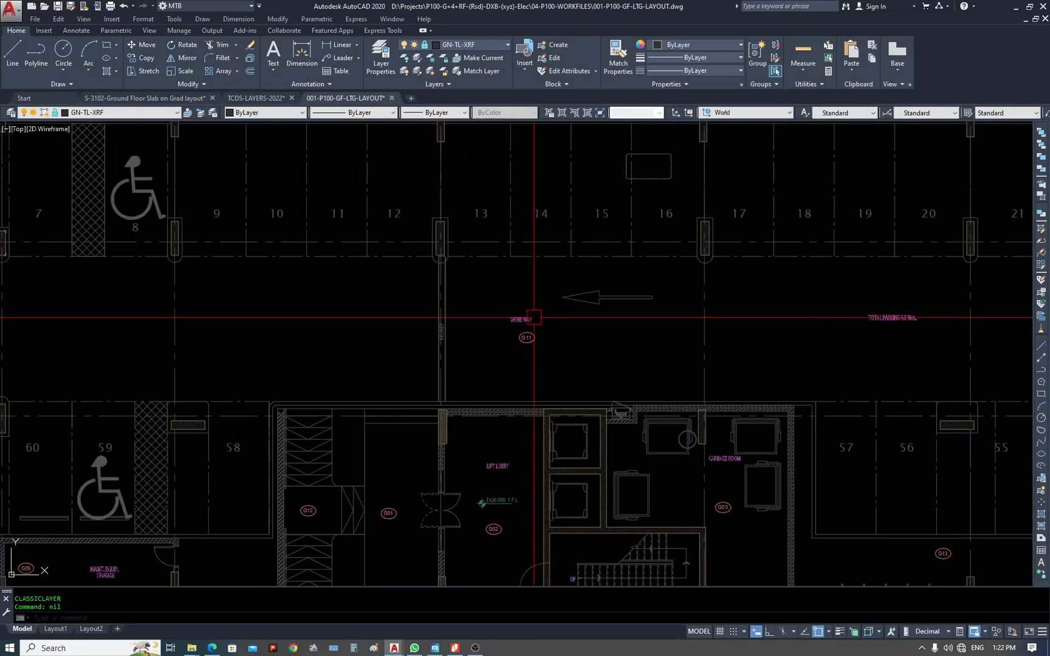
{"action": "scroll", "coordinate": [517, 322], "scroll_direction": "up", "scroll_amount": 3}
{"action": "left_click", "coordinate": [574, 304]}
{"action": "scroll", "coordinate": [583, 305], "scroll_direction": "down", "scroll_amount": 2}
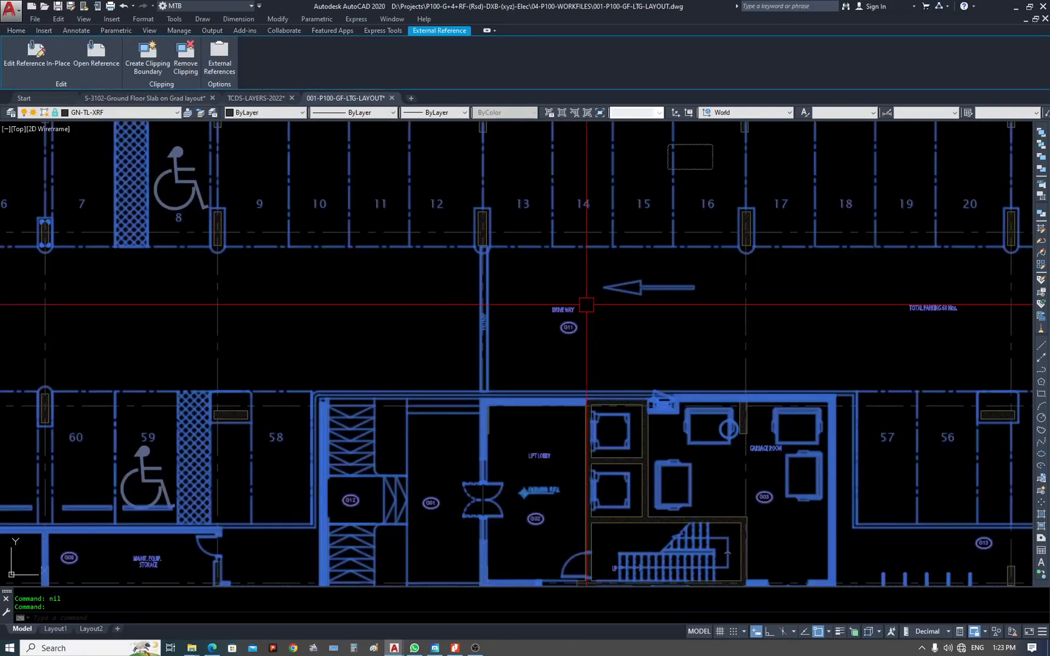
{"action": "scroll", "coordinate": [584, 304], "scroll_direction": "down", "scroll_amount": 4}
{"action": "scroll", "coordinate": [602, 322], "scroll_direction": "up", "scroll_amount": 8}
{"action": "key", "text": "Escape"}
{"action": "key", "text": "Escape"}
Try drawing a rectangle around the LIFT LOBBY label on layer GN-TL-XRF and undo it.
{"action": "type", "text": "REC"}
{"action": "key", "text": "Return"}
{"action": "left_click", "coordinate": [666, 250]}
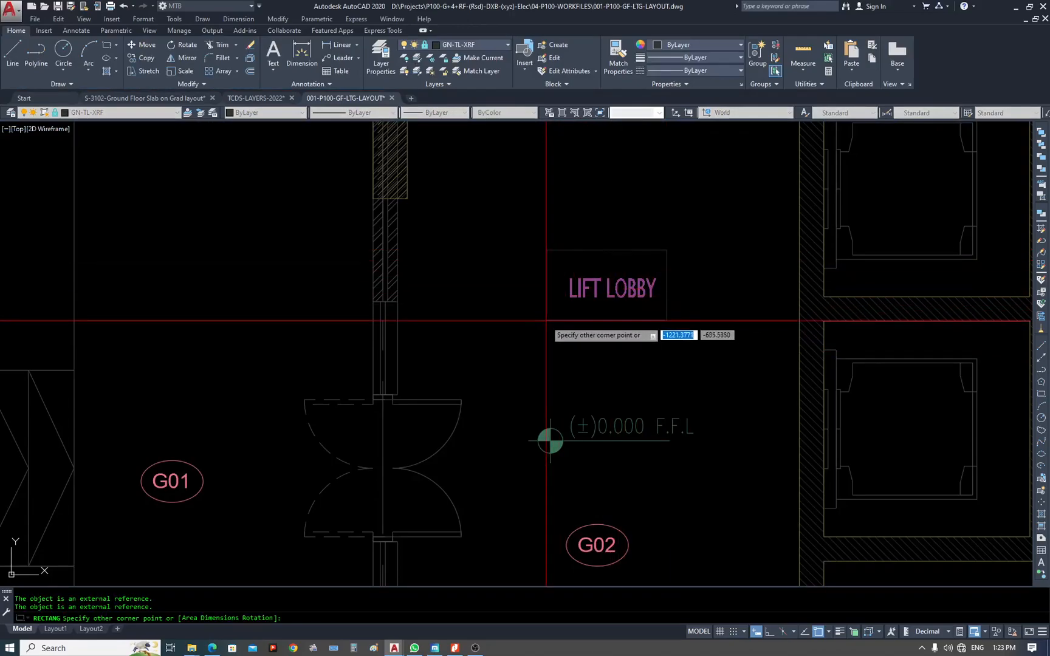
{"action": "key", "text": "Escape"}
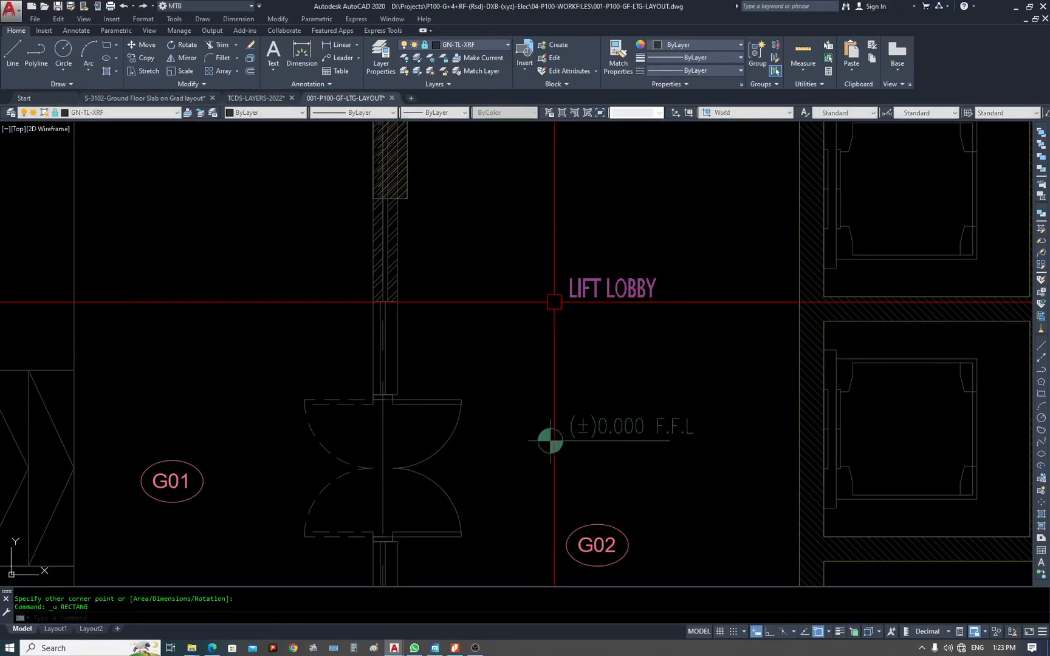
Make layer 0 current in the 001-P100-GF-LTG-LAYOUT drawing.
{"action": "left_click", "coordinate": [124, 98]}
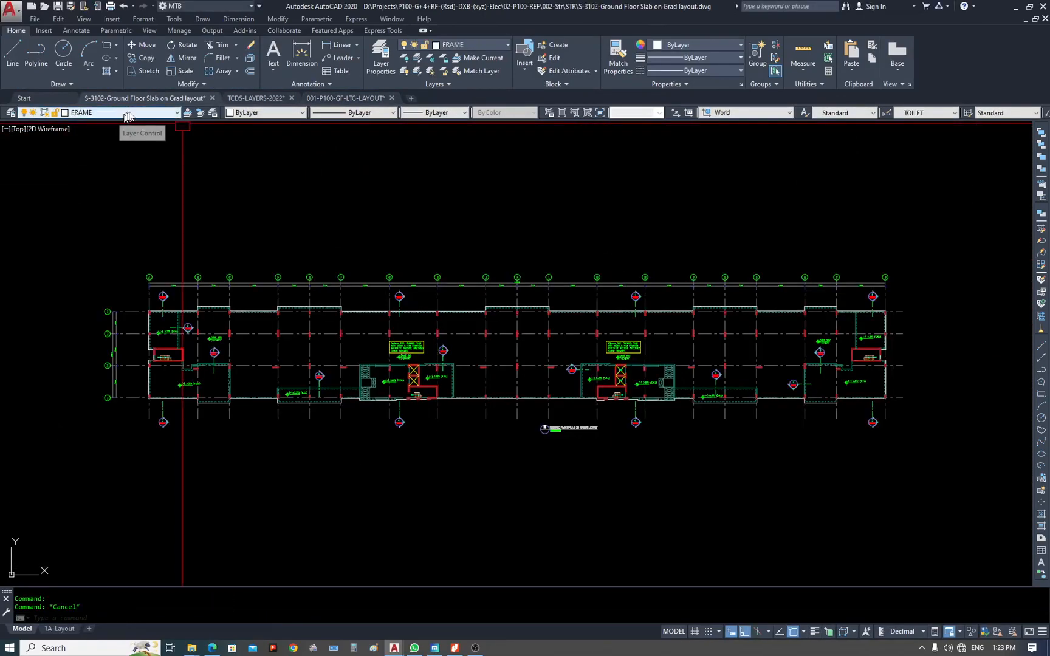
{"action": "left_click", "coordinate": [340, 98]}
{"action": "left_click", "coordinate": [138, 113]}
{"action": "scroll", "coordinate": [94, 231], "scroll_direction": "up", "scroll_amount": 2}
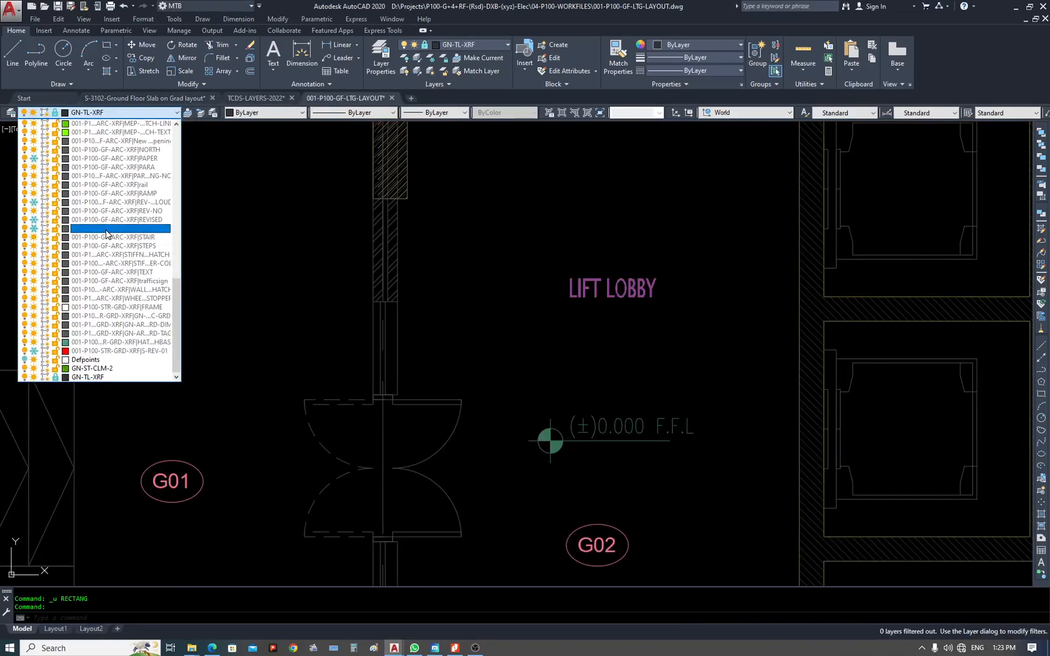
{"action": "scroll", "coordinate": [107, 232], "scroll_direction": "up", "scroll_amount": 15}
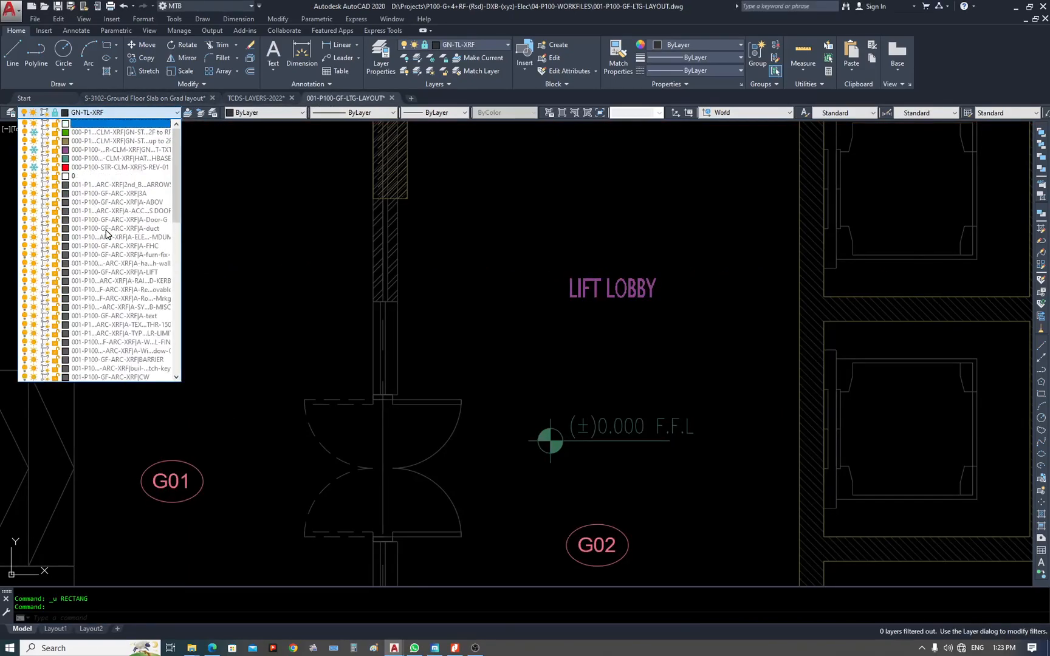
{"action": "left_click", "coordinate": [88, 176]}
Draw a rectangle around the LIFT LOBBY label on layer 0.
{"action": "scroll", "coordinate": [580, 238], "scroll_direction": "down", "scroll_amount": 4}
{"action": "scroll", "coordinate": [606, 266], "scroll_direction": "up", "scroll_amount": 2}
{"action": "type", "text": "rec"}
{"action": "key", "text": "Return"}
{"action": "left_click", "coordinate": [620, 228]}
{"action": "key", "text": "Escape"}
{"action": "scroll", "coordinate": [558, 198], "scroll_direction": "up", "scroll_amount": 3}
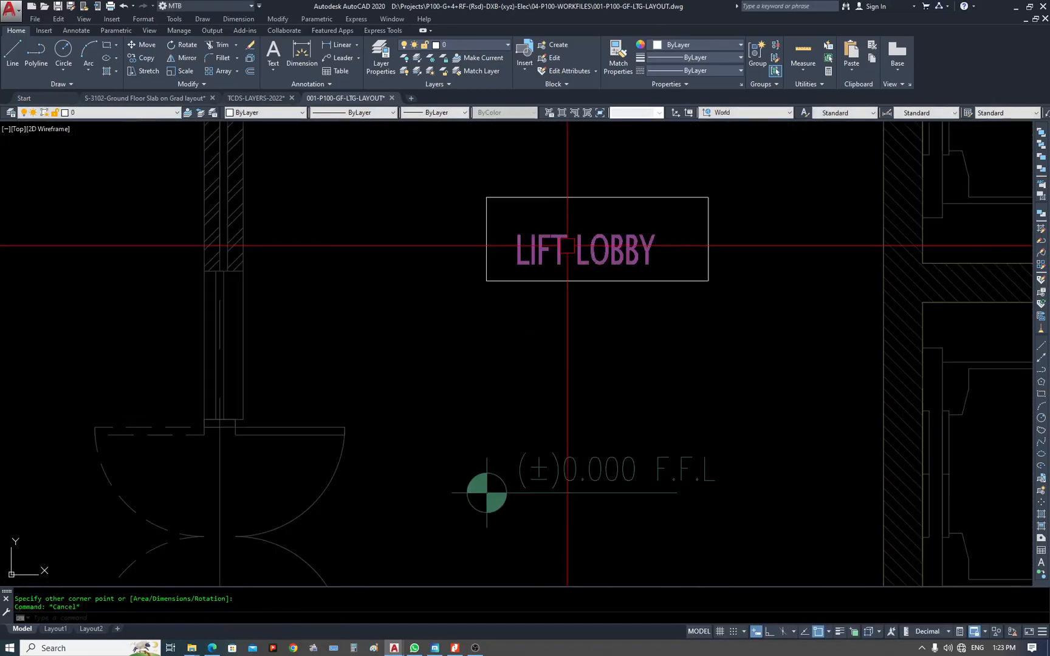
Select the architectural reference at the LIFT LOBBY label to check its layer, and clear the selection.
{"action": "left_click", "coordinate": [562, 246]}
{"action": "scroll", "coordinate": [578, 243], "scroll_direction": "down", "scroll_amount": 1}
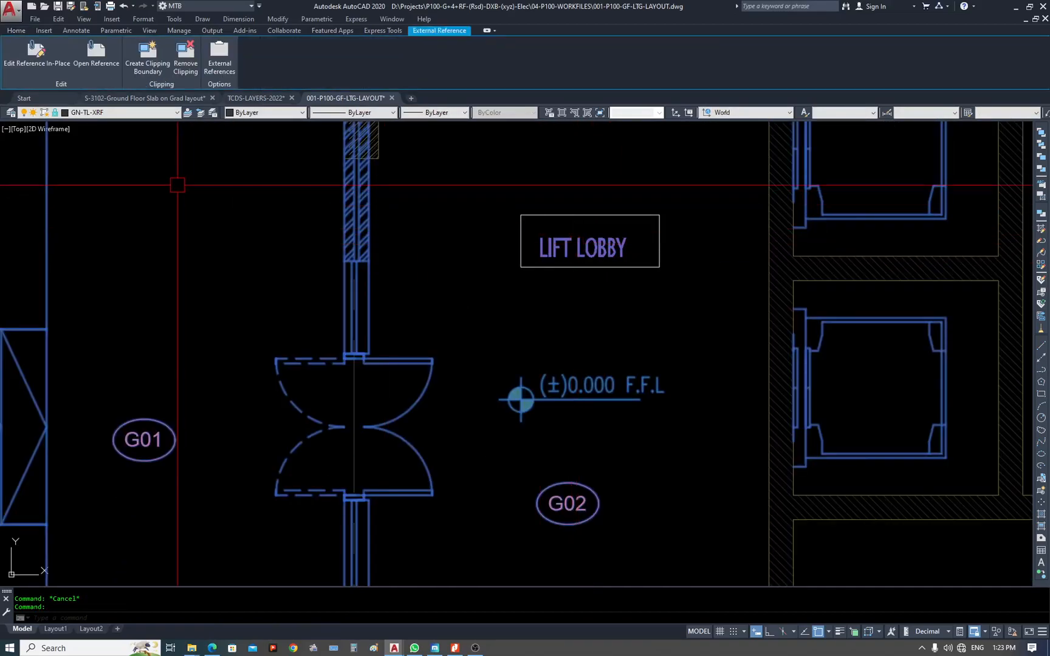
{"action": "key", "text": "Escape"}
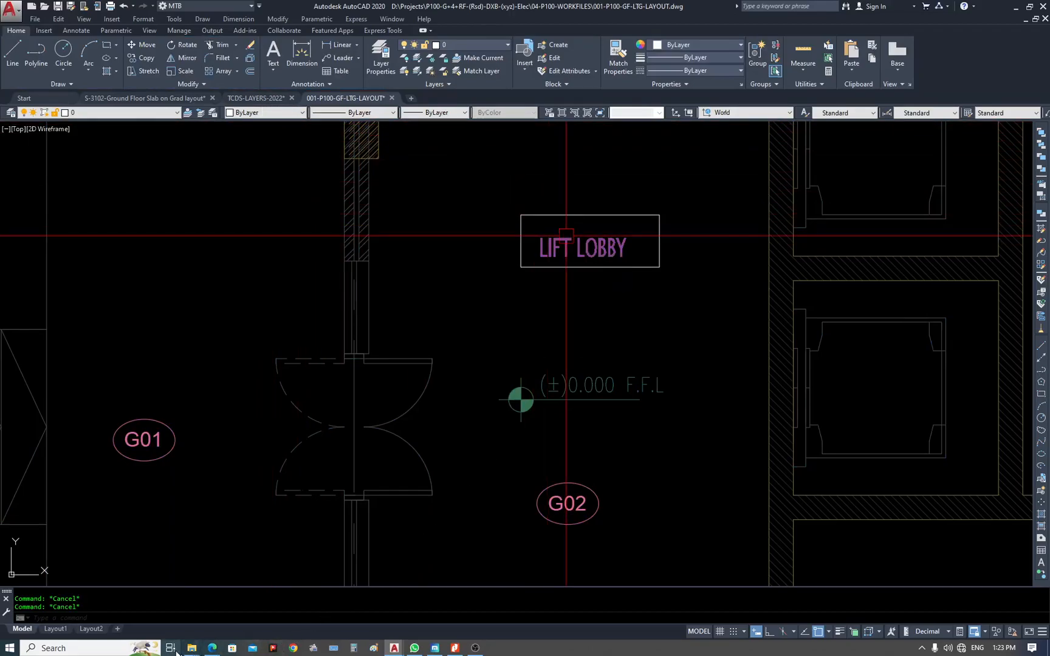
Open the 001-P100-GF-ARC-XRF drawing from the project's 03-P100-XREF\01-ARC-XRF folder.
{"action": "mouse_move", "coordinate": [201, 649]}
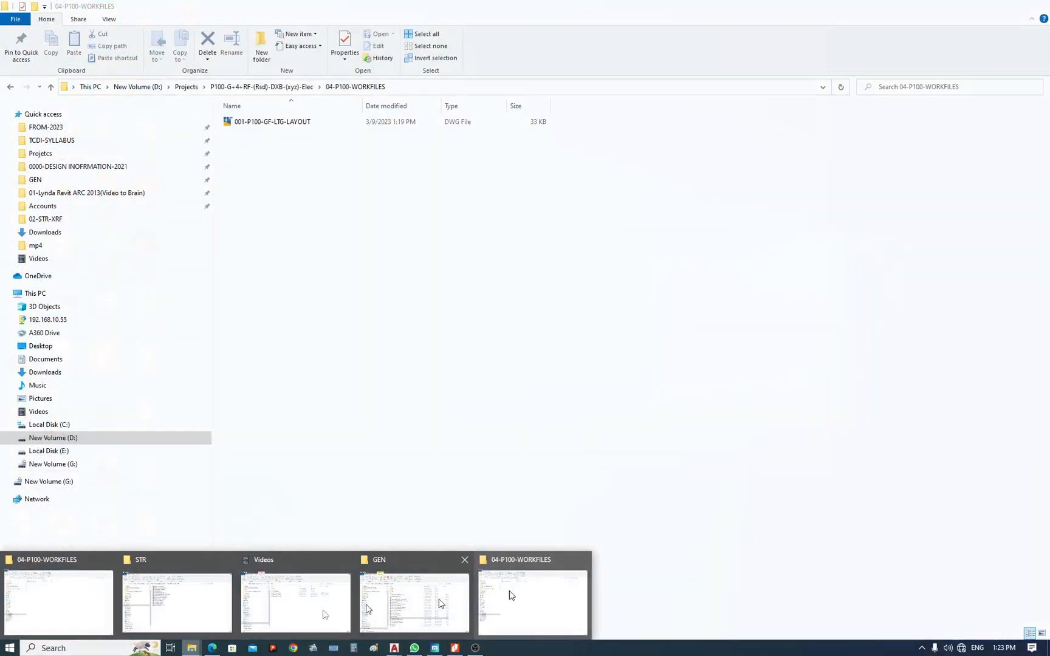
{"action": "left_click", "coordinate": [31, 612]}
{"action": "left_click", "coordinate": [296, 88]}
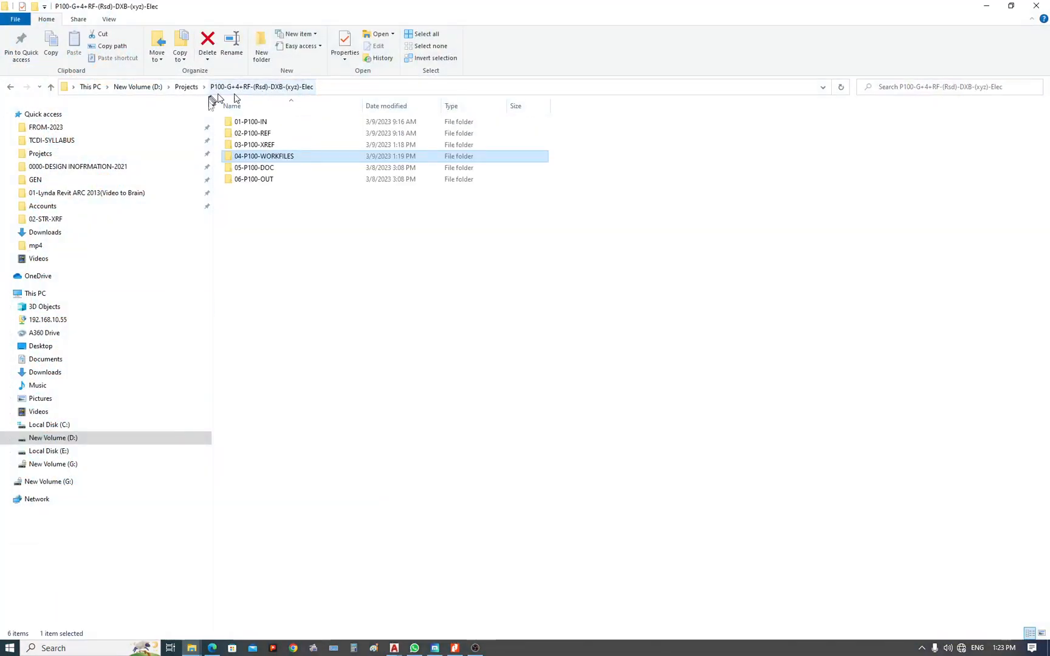
{"action": "double_click", "coordinate": [268, 146]}
{"action": "double_click", "coordinate": [261, 134]}
{"action": "left_click", "coordinate": [342, 89]}
{"action": "double_click", "coordinate": [258, 126]}
{"action": "double_click", "coordinate": [266, 126]}
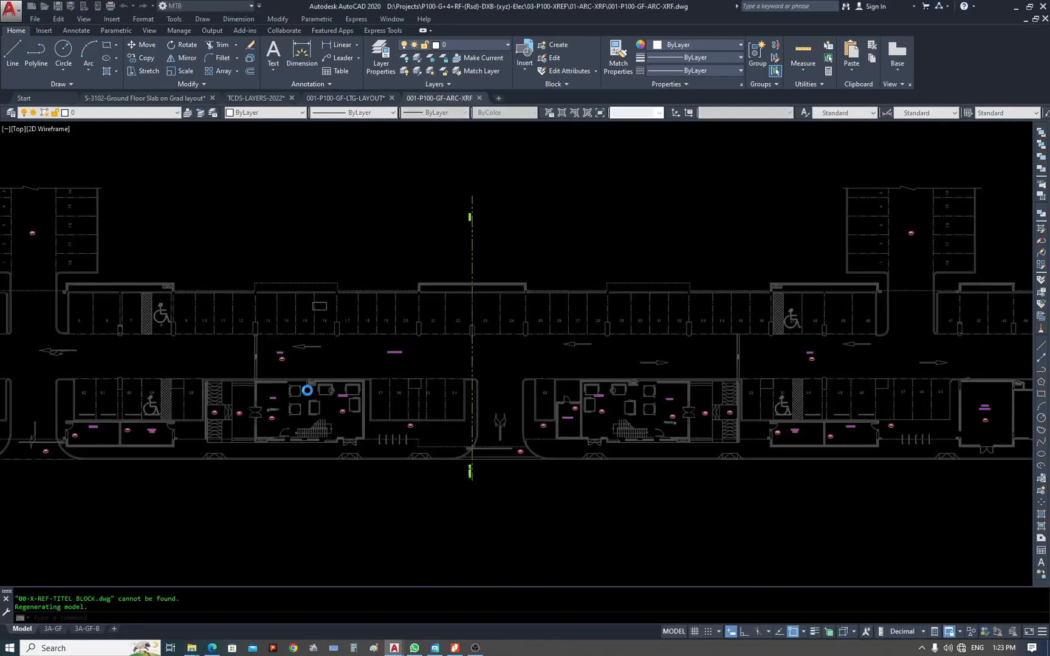
{"action": "key", "text": "Return"}
{"action": "scroll", "coordinate": [286, 412], "scroll_direction": "up", "scroll_amount": 8}
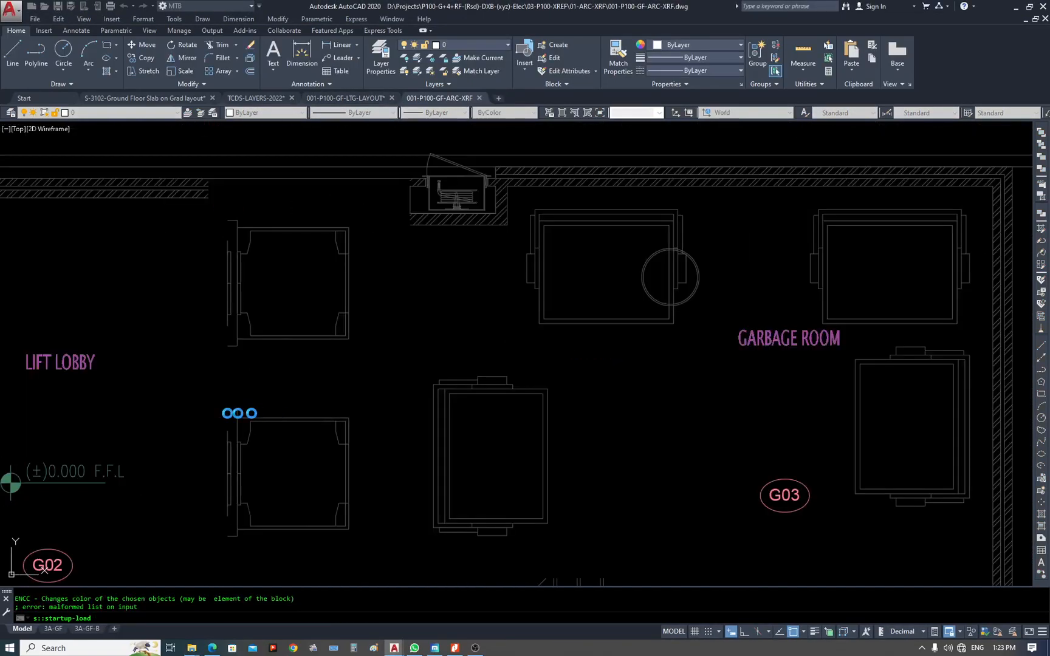
{"action": "key", "text": "Escape"}
{"action": "key", "text": "Escape"}
Draw three overlapping rectangles around and above the LIFT LOBBY label on layer GN-ARC-TXT in the architectural xref drawing.
{"action": "middle_click_drag", "start_coordinate": [286, 412], "coordinate": [606, 421]}
{"action": "scroll", "coordinate": [565, 416], "scroll_direction": "down", "scroll_amount": 4}
{"action": "scroll", "coordinate": [433, 420], "scroll_direction": "up", "scroll_amount": 4}
{"action": "type", "text": "REC"}
{"action": "key", "text": "space"}
{"action": "left_click", "coordinate": [661, 410]}
{"action": "left_click", "coordinate": [441, 266]}
{"action": "key", "text": "Escape"}
{"action": "key", "text": "space"}
{"action": "left_click", "coordinate": [504, 293]}
{"action": "left_click", "coordinate": [624, 436]}
{"action": "key", "text": "Escape"}
{"action": "left_click", "coordinate": [464, 332]}
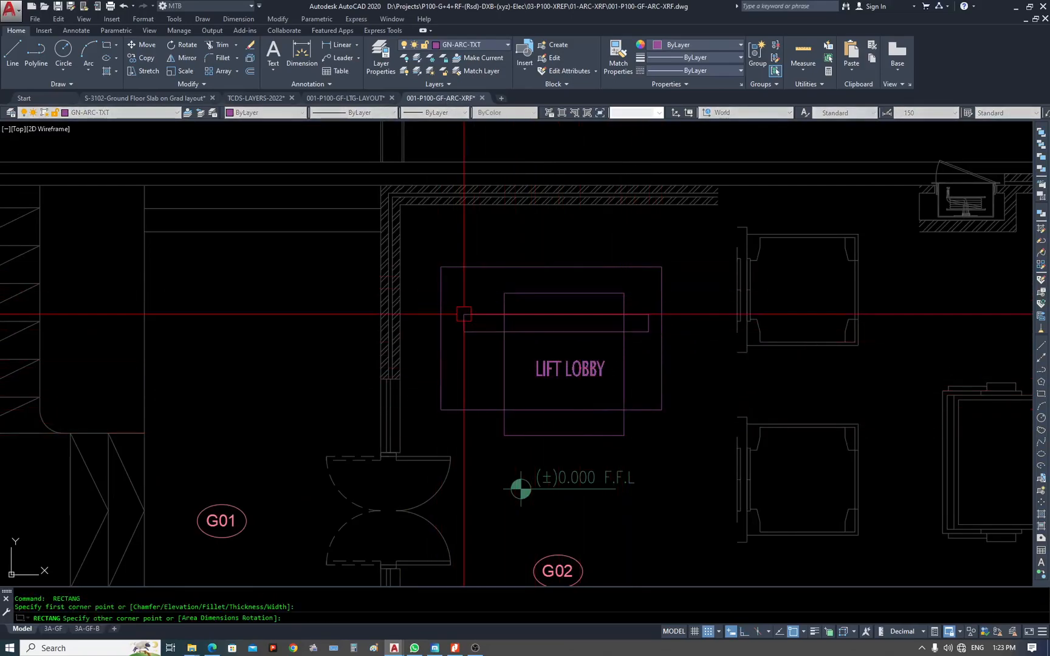
{"action": "key", "text": "Escape"}
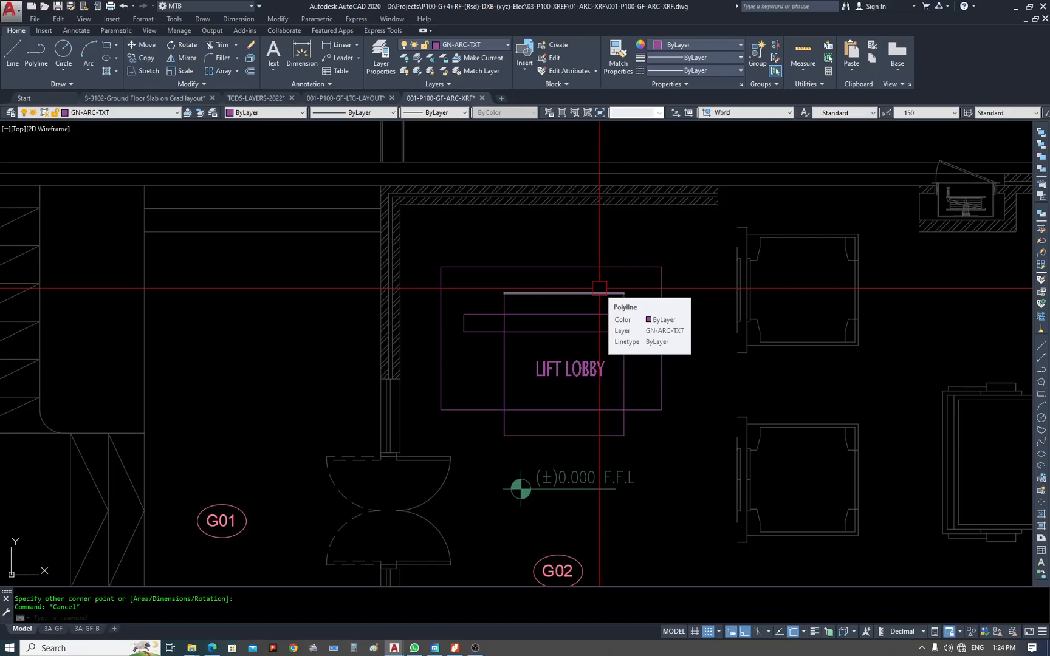
Save the architectural xref drawing and reload it in the 001-P100-GF-LTG-LAYOUT drawing.
{"action": "key", "text": "ctrl+s"}
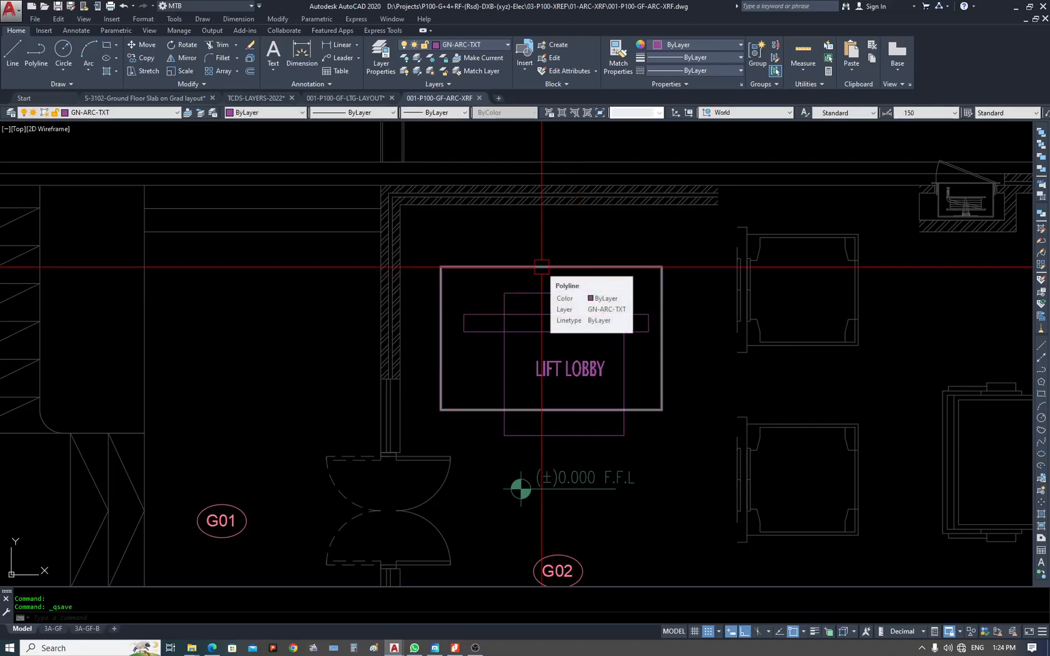
{"action": "left_click", "coordinate": [340, 99]}
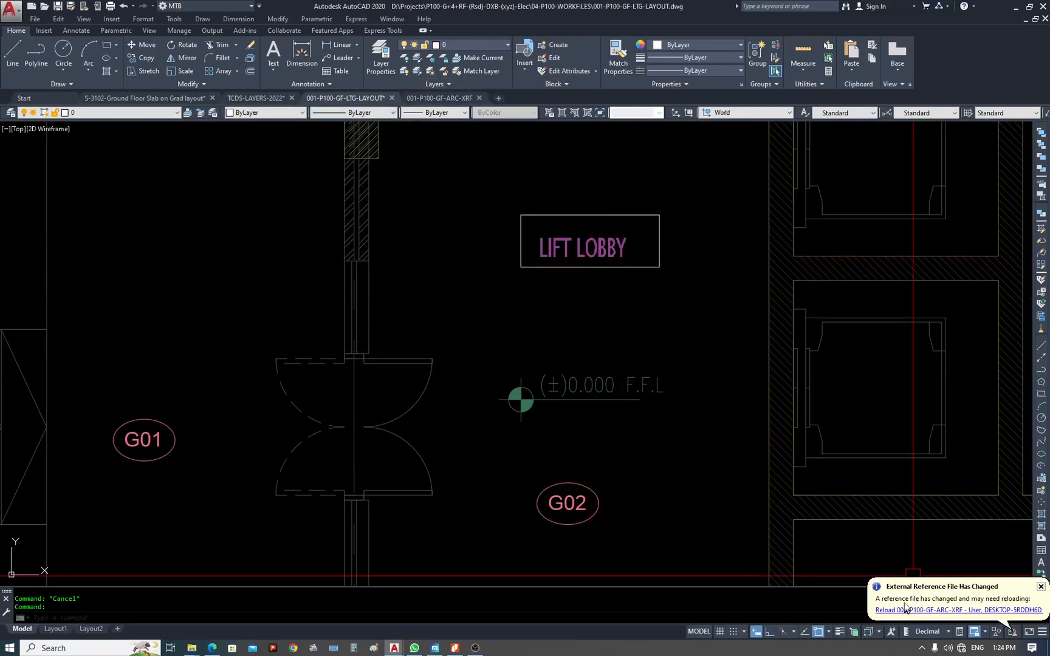
{"action": "left_click", "coordinate": [994, 611]}
{"action": "scroll", "coordinate": [563, 234], "scroll_direction": "down", "scroll_amount": 3}
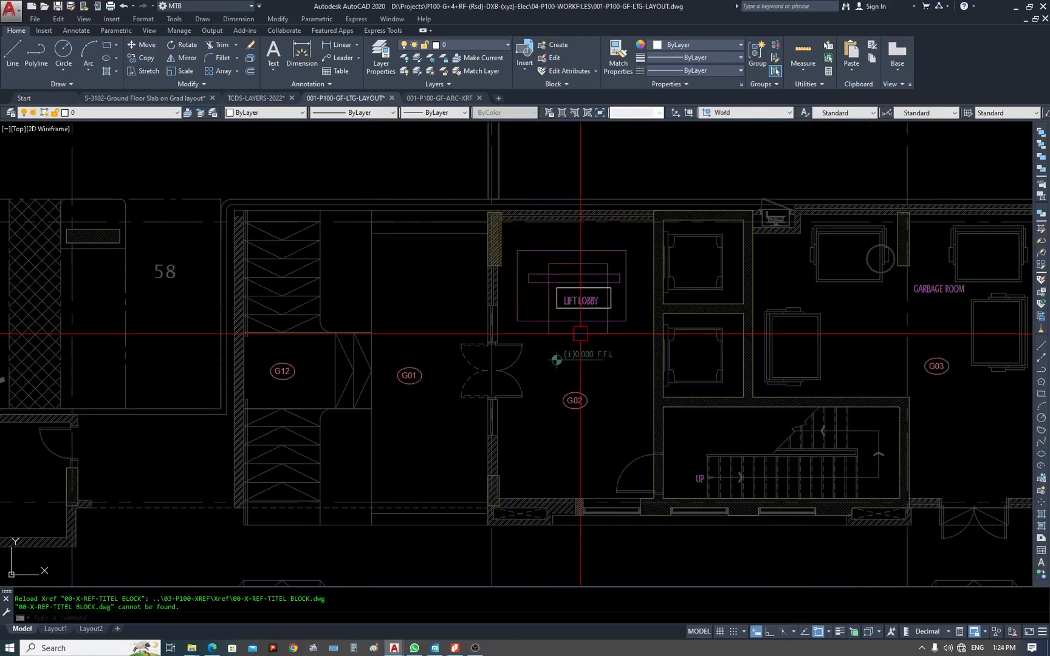
{"action": "scroll", "coordinate": [576, 276], "scroll_direction": "up", "scroll_amount": 2}
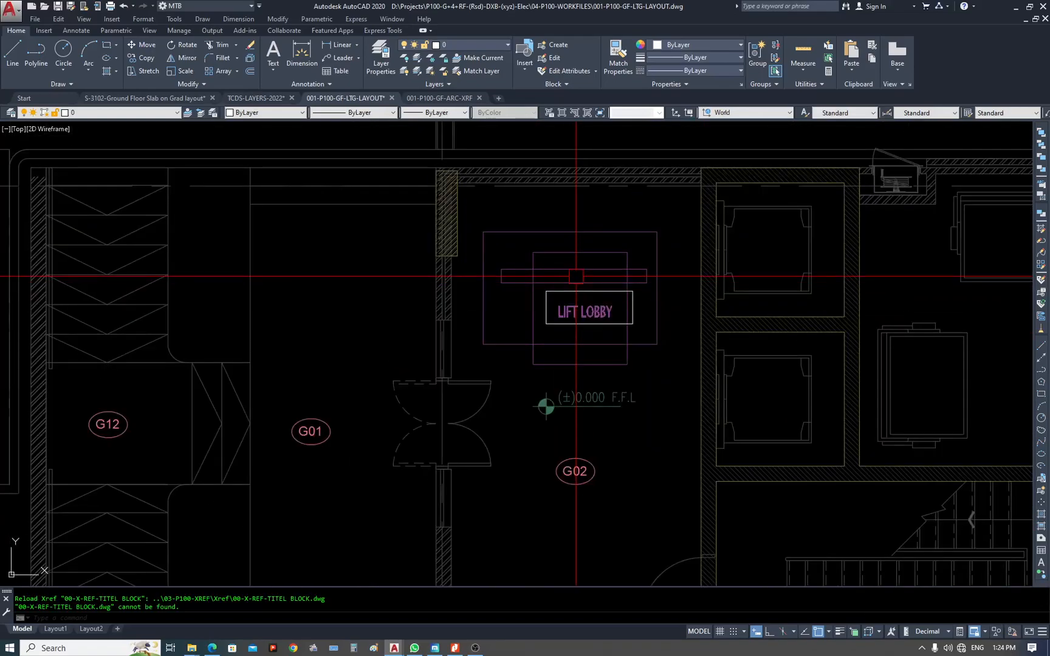
{"action": "scroll", "coordinate": [576, 277], "scroll_direction": "up", "scroll_amount": 3}
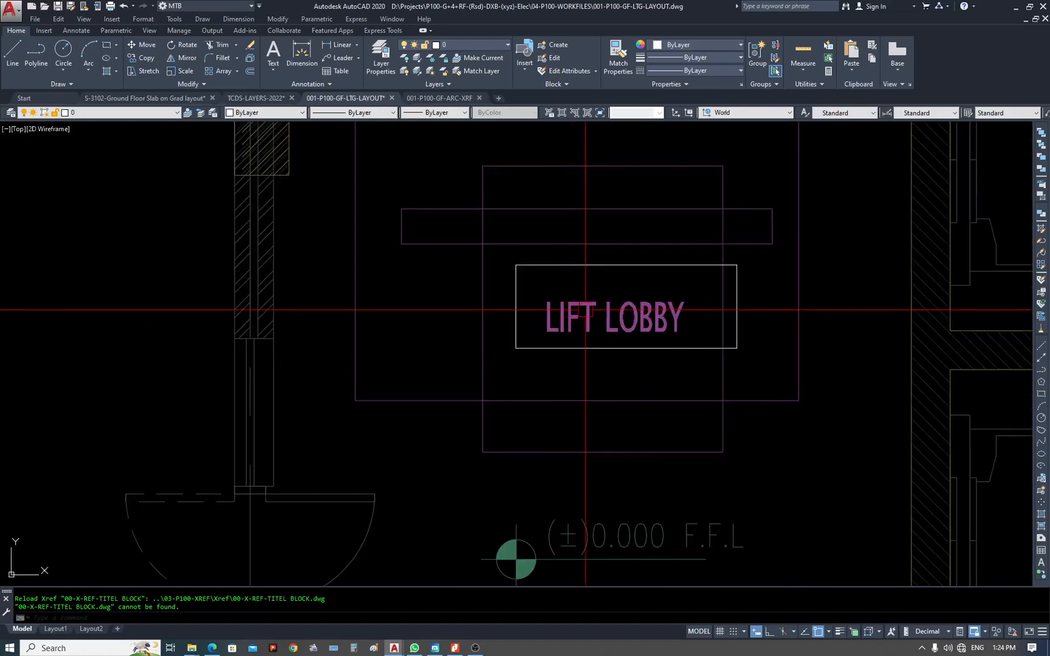
Select the reloaded architectural reference at the LIFT LOBBY label, clear the selection and inspect the rectangles around it.
{"action": "left_click", "coordinate": [563, 328]}
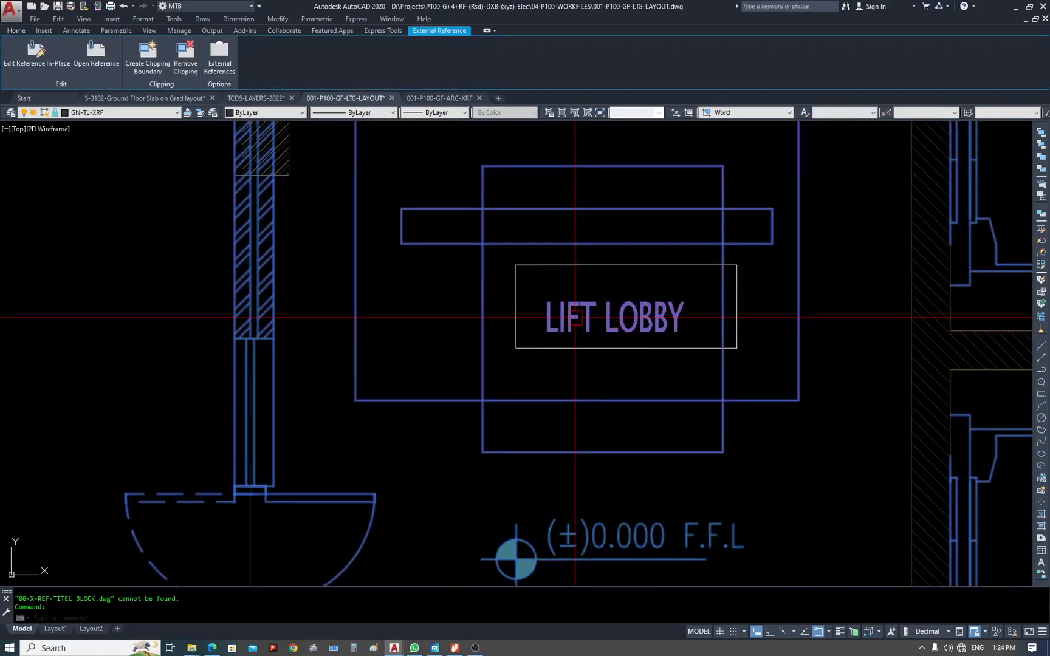
{"action": "key", "text": "Escape"}
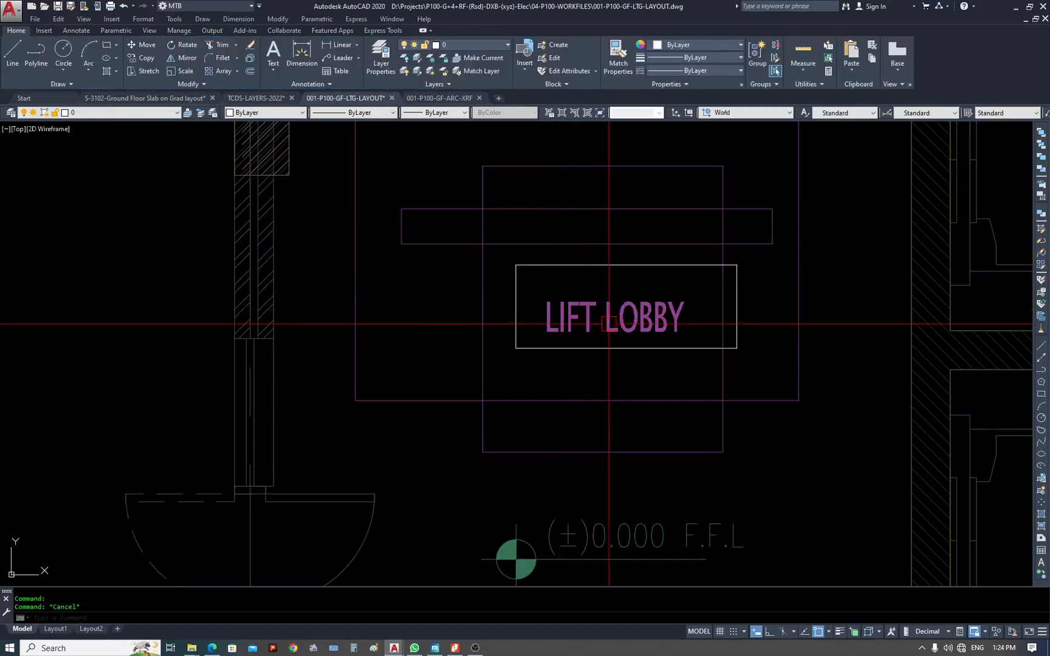
{"action": "scroll", "coordinate": [608, 324], "scroll_direction": "down", "scroll_amount": 2}
{"action": "scroll", "coordinate": [580, 322], "scroll_direction": "up", "scroll_amount": 2}
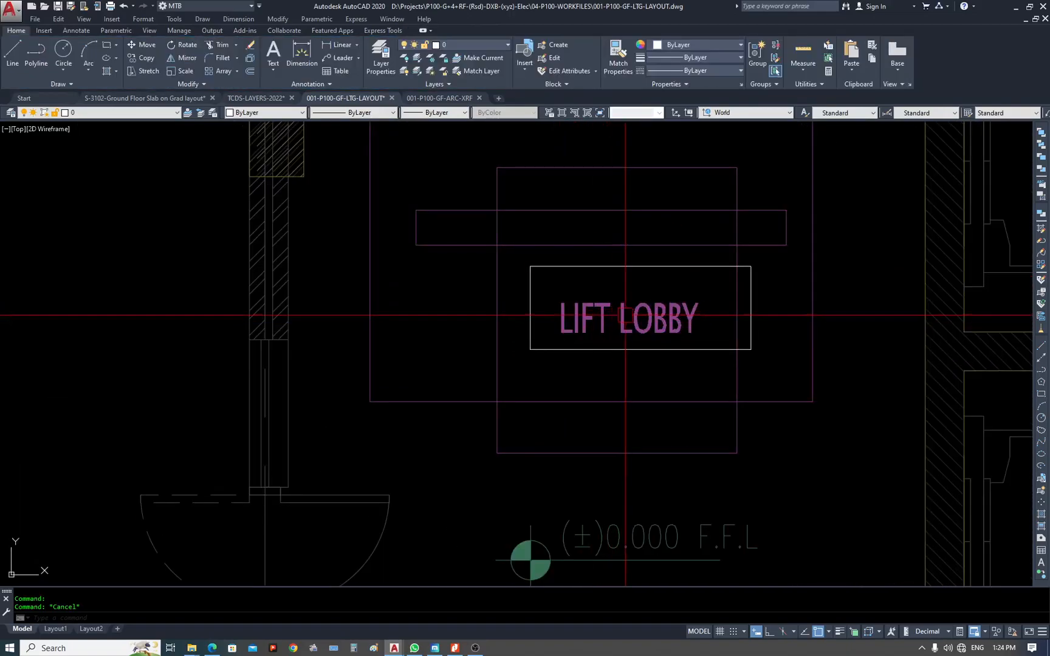
{"action": "scroll", "coordinate": [619, 311], "scroll_direction": "down", "scroll_amount": 5}
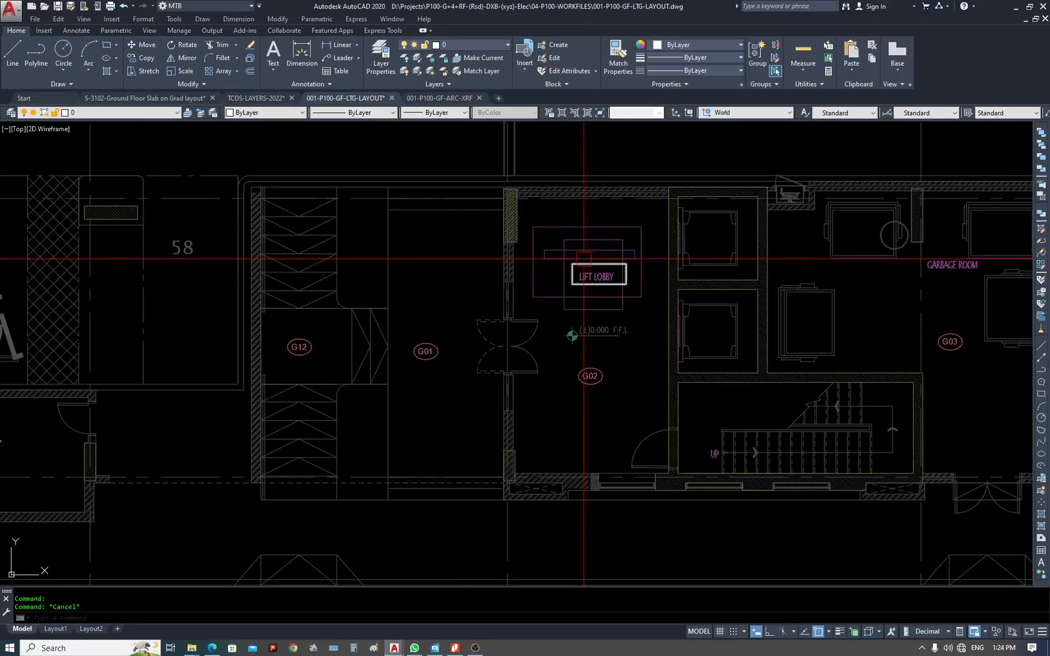
{"action": "scroll", "coordinate": [614, 291], "scroll_direction": "up", "scroll_amount": 3}
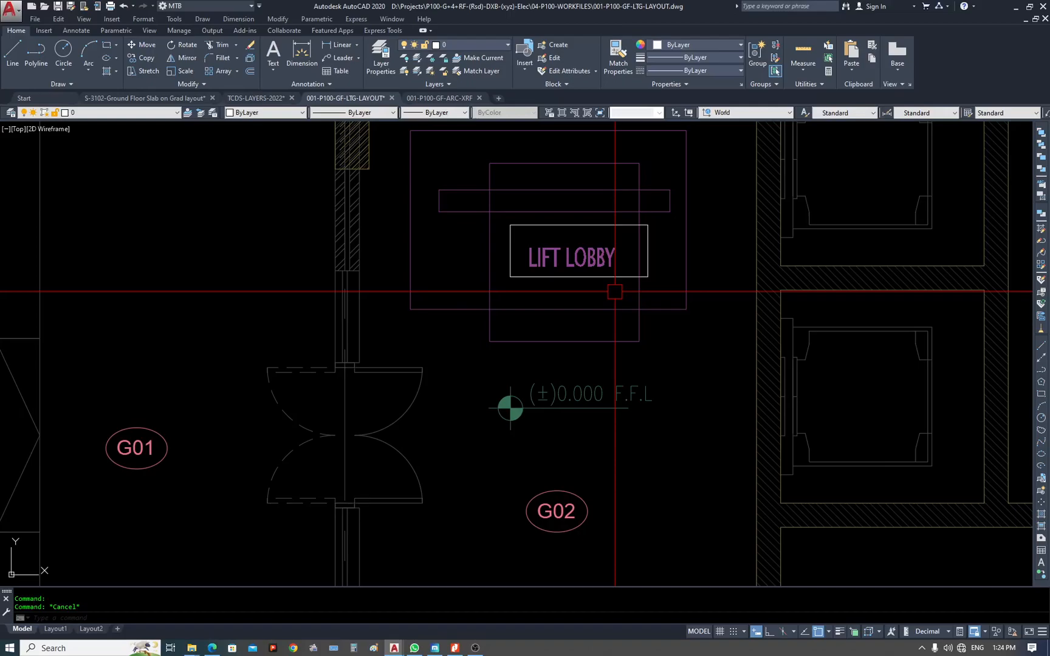
Freeze the architectural xref's GN-ARC-TXT, GN-ARC-LVL and GN-ARC-TAG layers by picking the LIFT LOBBY label, level mark and G02 tag.
{"action": "scroll", "coordinate": [612, 293], "scroll_direction": "up", "scroll_amount": 1}
{"action": "scroll", "coordinate": [576, 265], "scroll_direction": "down", "scroll_amount": 3}
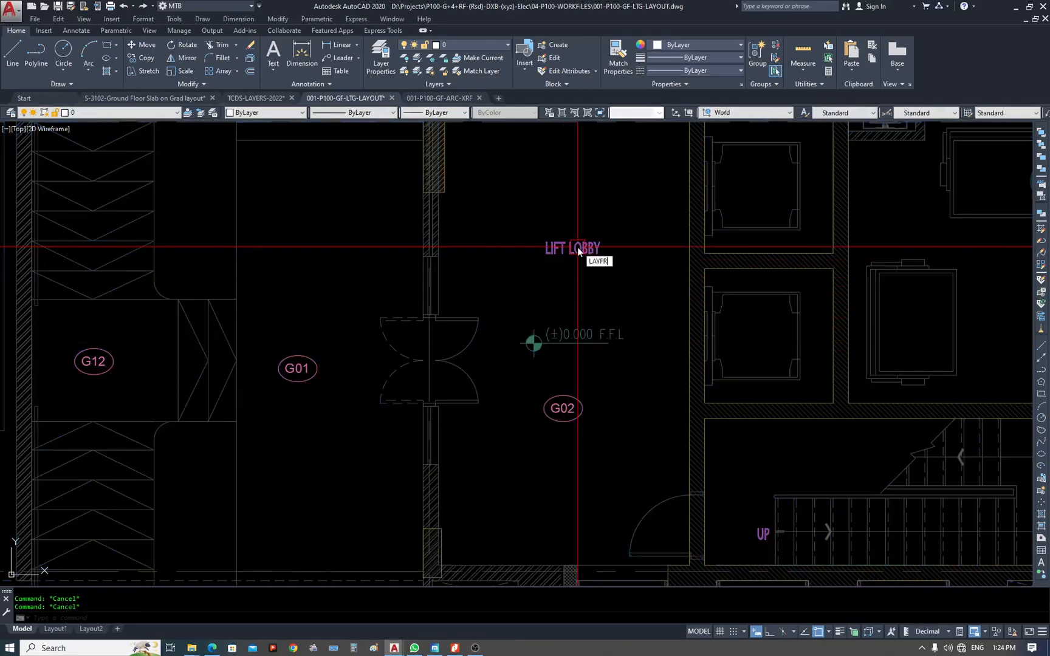
{"action": "type", "text": "Z"}
{"action": "key", "text": "Return"}
{"action": "left_click", "coordinate": [577, 246]}
{"action": "left_click", "coordinate": [554, 335]}
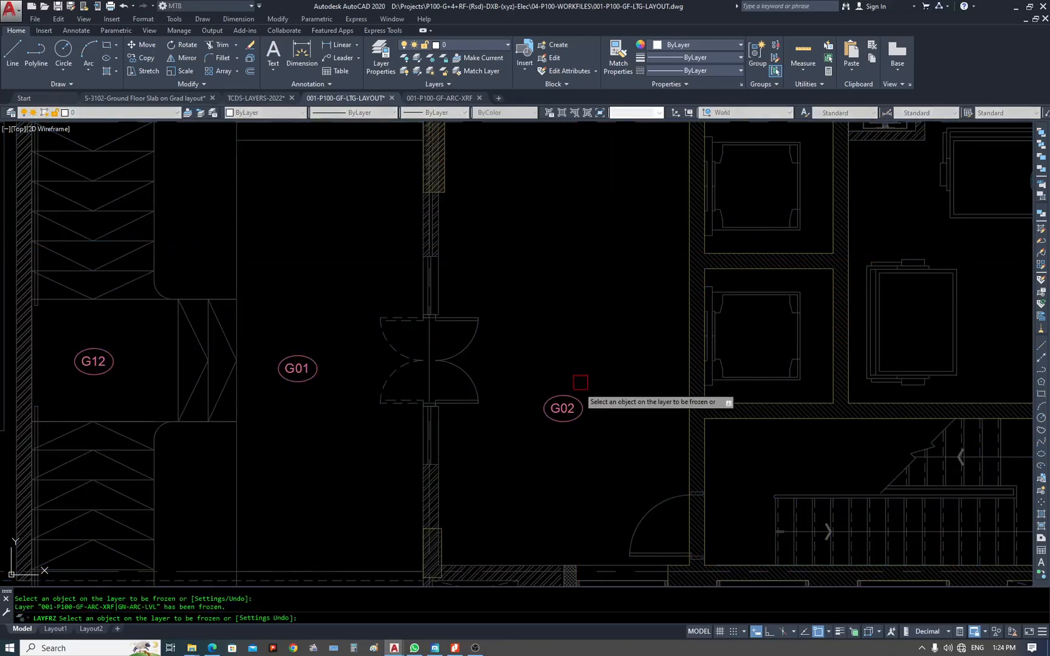
{"action": "left_click", "coordinate": [565, 409]}
{"action": "key", "text": "Escape"}
{"action": "scroll", "coordinate": [608, 365], "scroll_direction": "down", "scroll_amount": 8}
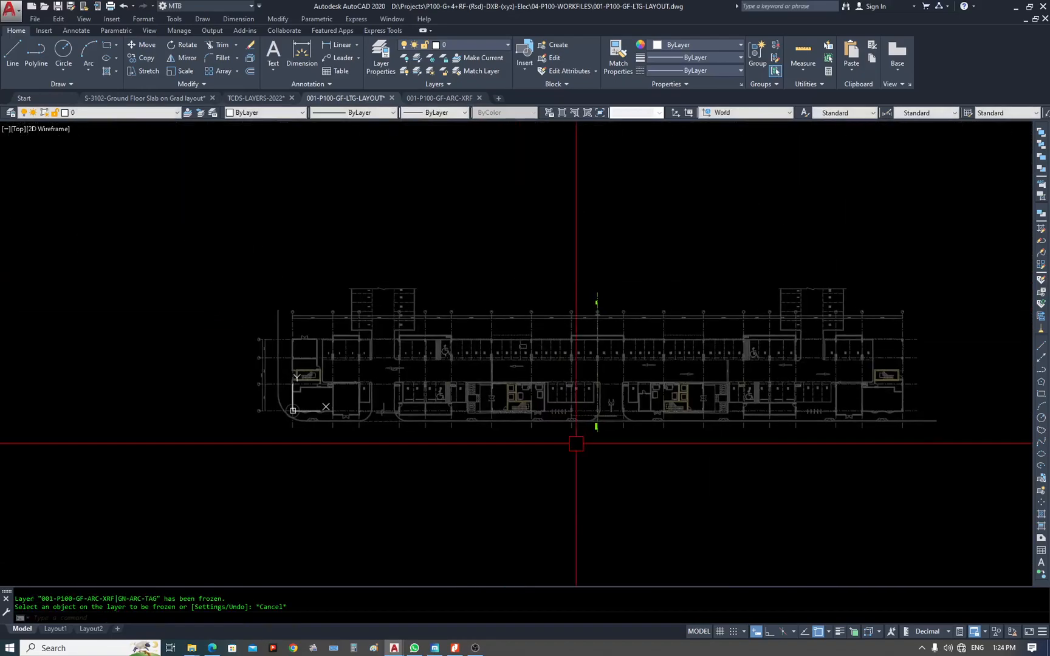
Erase the three test rectangles around the LIFT LOBBY label in the 001-P100-GF-ARC-XRF drawing.
{"action": "left_click", "coordinate": [447, 95]}
{"action": "type", "text": "e"}
{"action": "key", "text": "Return"}
{"action": "left_click", "coordinate": [598, 344]}
{"action": "left_click", "coordinate": [536, 253]}
{"action": "key", "text": "Return"}
{"action": "key", "text": "Escape"}
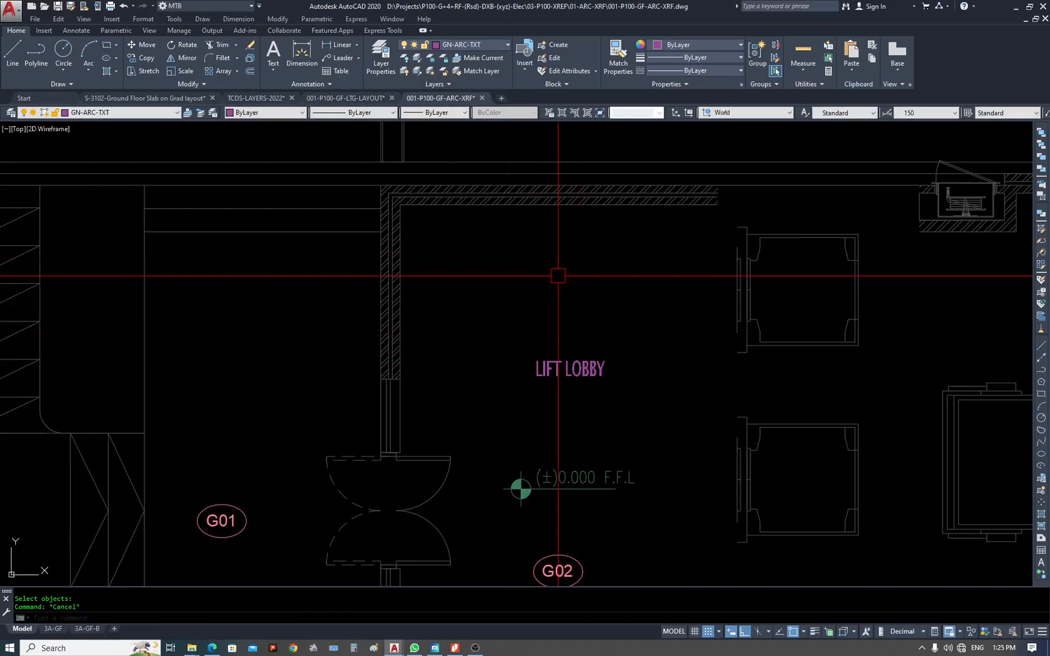
Isolate the room text, level mark and room tag layers in the architectural xref drawing.
{"action": "type", "text": "LAYISO"}
{"action": "key", "text": "Return"}
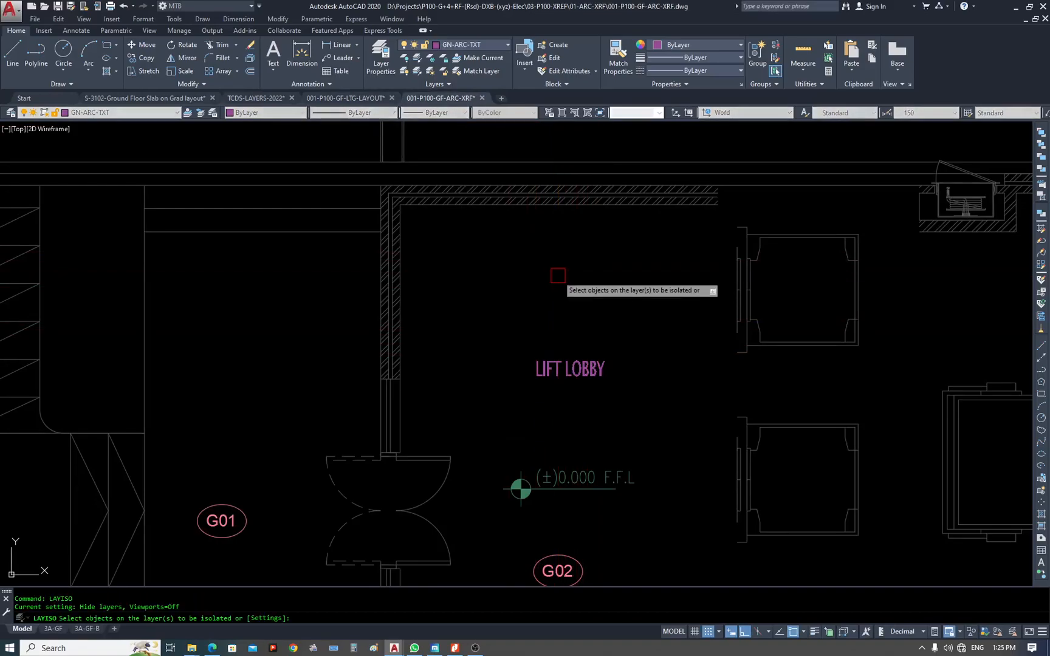
{"action": "scroll", "coordinate": [558, 277], "scroll_direction": "down", "scroll_amount": 4}
{"action": "left_click", "coordinate": [565, 348]}
{"action": "left_click", "coordinate": [567, 356]}
{"action": "left_click", "coordinate": [567, 385]}
{"action": "key", "text": "Return"}
Copy all the isolated room texts, tags and level marks with a specified base point.
{"action": "scroll", "coordinate": [517, 379], "scroll_direction": "down", "scroll_amount": 8}
{"action": "key", "text": "ctrl+shift+c"}
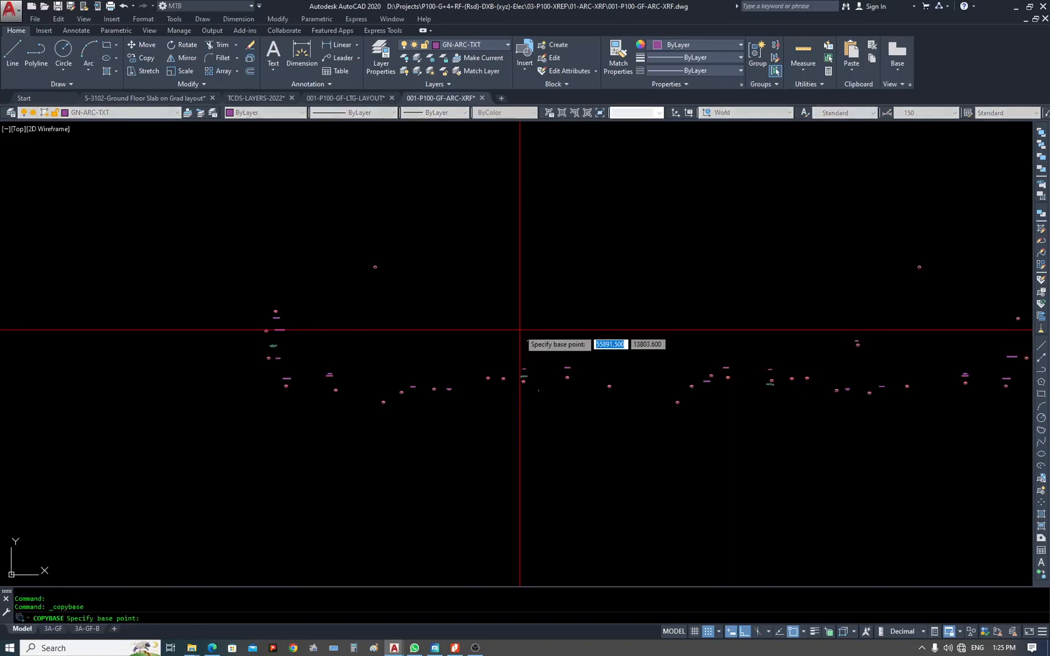
{"action": "key", "text": "Return"}
{"action": "scroll", "coordinate": [517, 330], "scroll_direction": "down", "scroll_amount": 6}
{"action": "left_click", "coordinate": [359, 251]}
{"action": "left_click", "coordinate": [780, 431]}
{"action": "left_click", "coordinate": [746, 407]}
{"action": "left_click", "coordinate": [423, 274]}
{"action": "key", "text": "Return"}
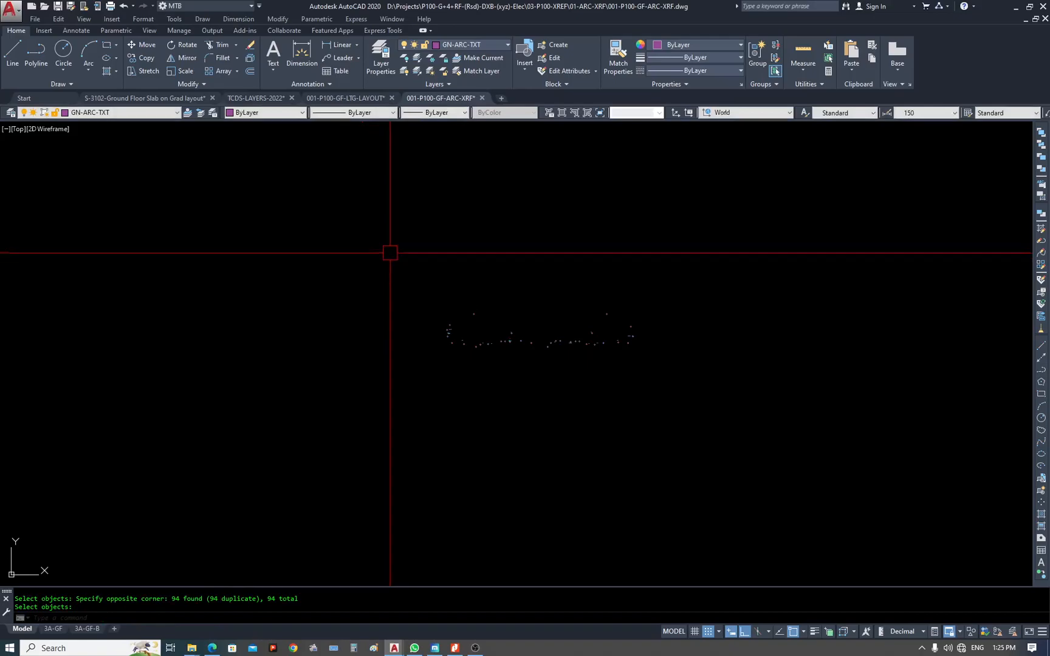
Paste the copied texts, tags and level marks into 001-P100-GF-LTG-LAYOUT at 0,0,0, accepting the LEVEL attribute as offered.
{"action": "left_click", "coordinate": [336, 99]}
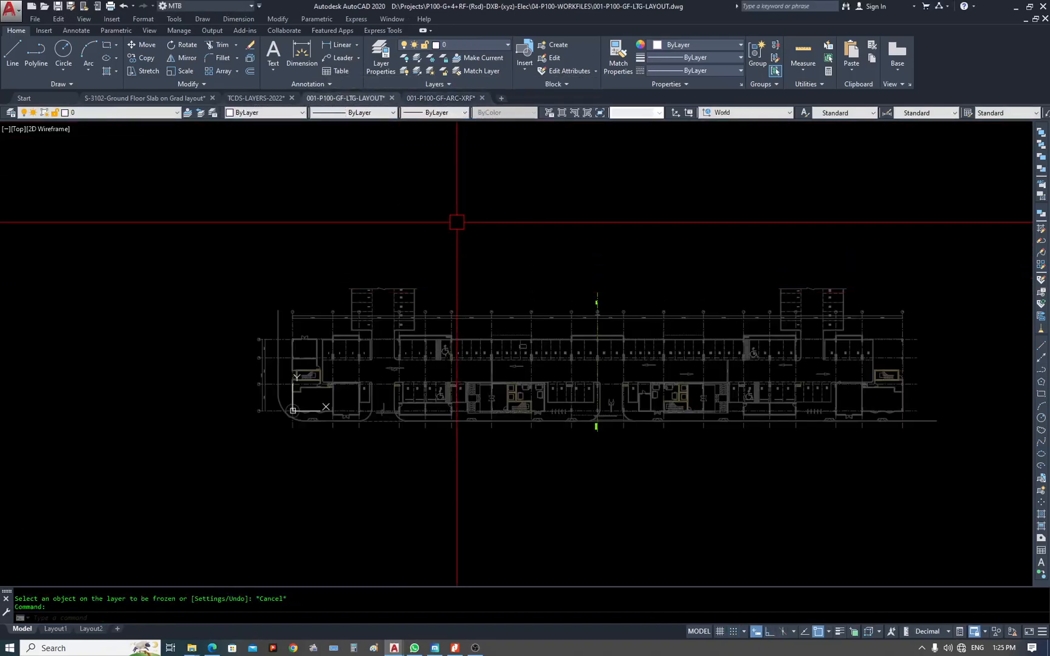
{"action": "key", "text": "ctrl+v"}
{"action": "type", "text": "0,0,0"}
{"action": "key", "text": "Return"}
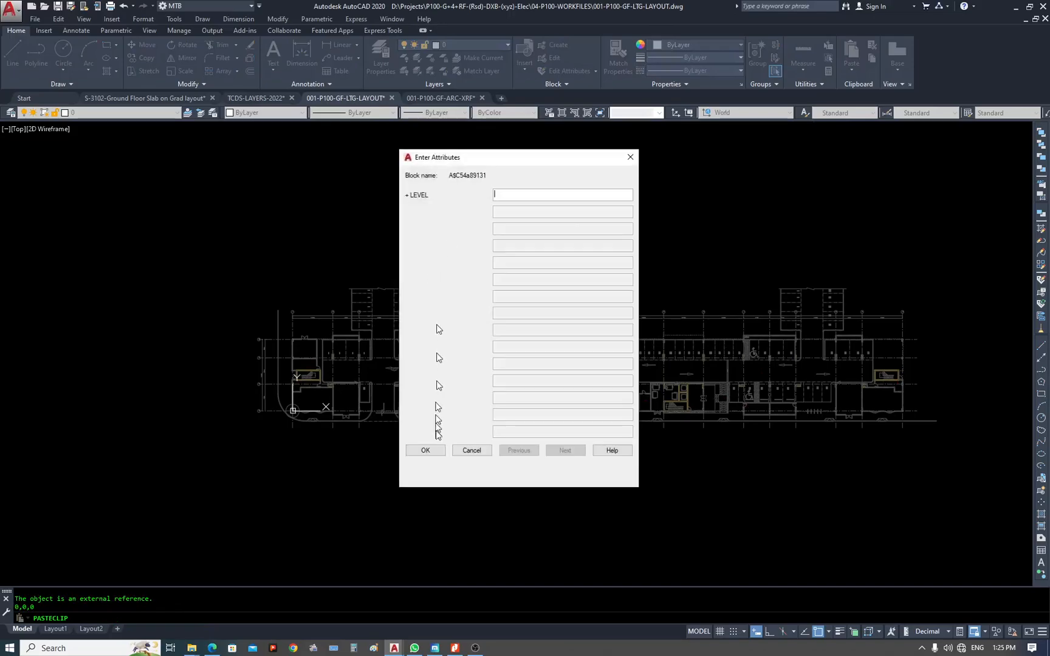
{"action": "left_click", "coordinate": [426, 451]}
Move the pasted LIFT LOBBY label down towards the level mark.
{"action": "scroll", "coordinate": [437, 407], "scroll_direction": "up", "scroll_amount": 10}
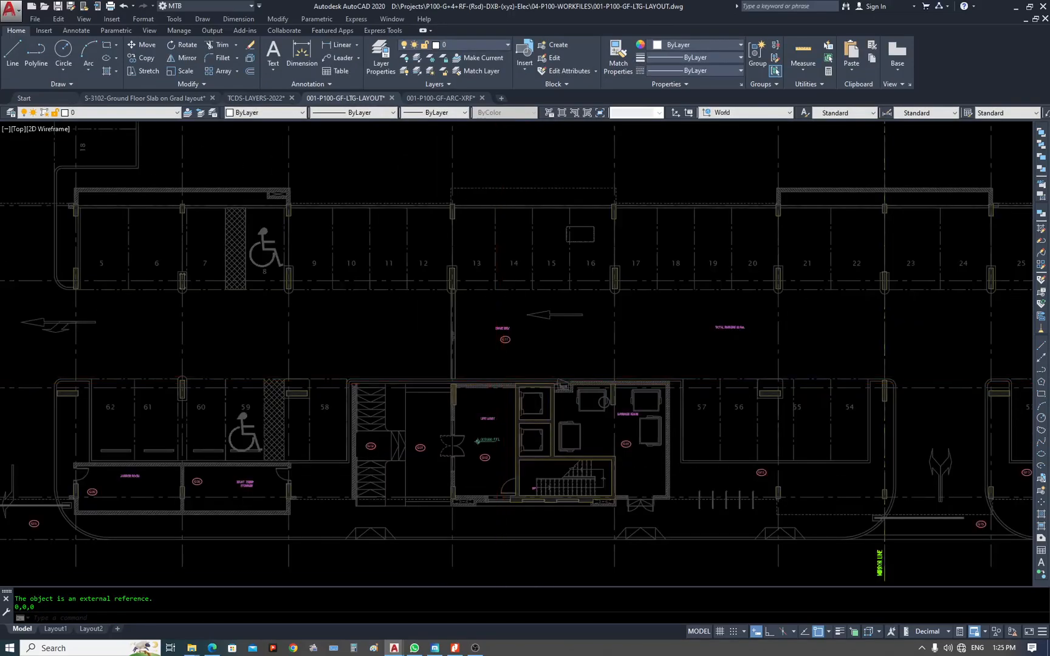
{"action": "type", "text": "m"}
{"action": "key", "text": "space"}
{"action": "left_click", "coordinate": [472, 366]}
{"action": "key", "text": "space"}
{"action": "left_click", "coordinate": [525, 365]}
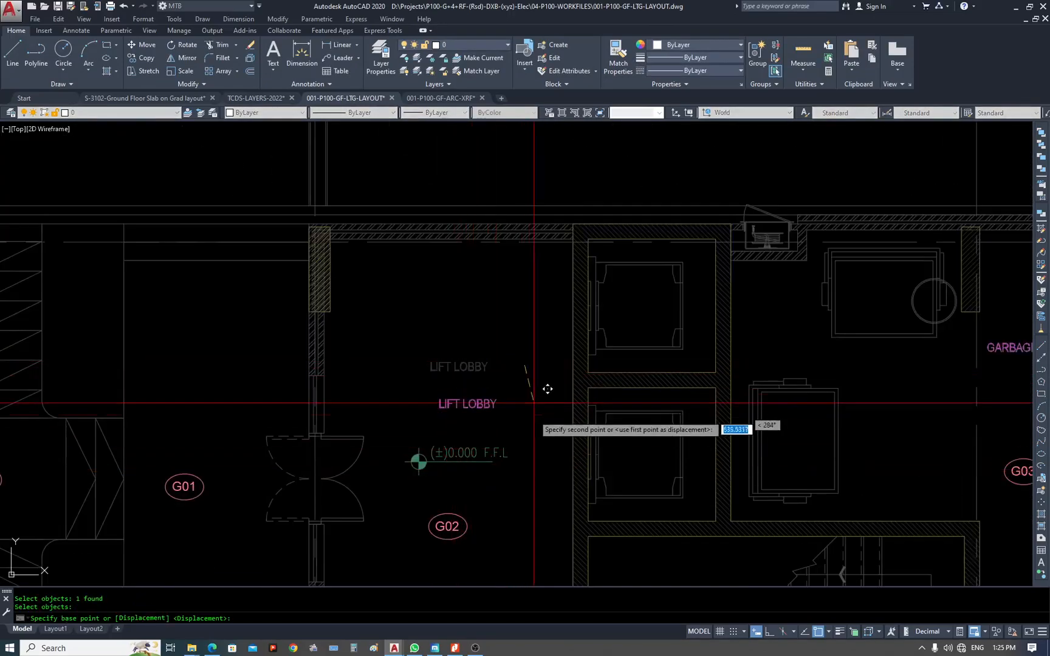
{"action": "left_click", "coordinate": [531, 429]}
{"action": "key", "text": "Escape"}
Move the LIFT LOBBY label back up a little so it sits above the level mark.
{"action": "type", "text": "m"}
{"action": "key", "text": "space"}
{"action": "left_click", "coordinate": [484, 427]}
{"action": "key", "text": "space"}
{"action": "left_click", "coordinate": [502, 400]}
{"action": "left_click", "coordinate": [502, 374]}
{"action": "scroll", "coordinate": [523, 345], "scroll_direction": "down", "scroll_amount": 4}
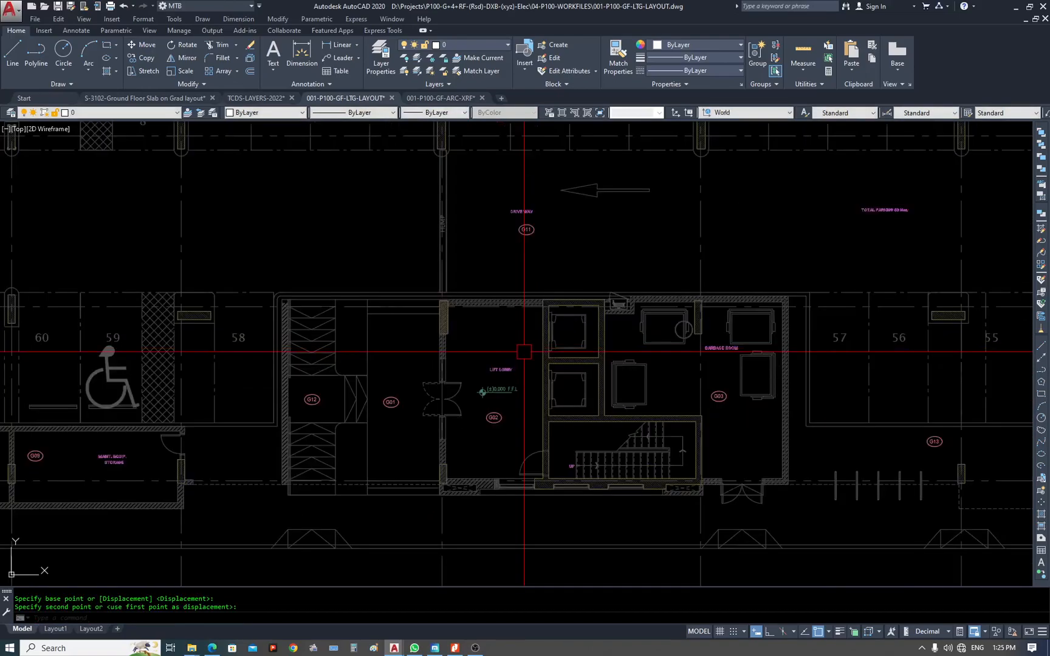
Set the colour of layers GN-ARC-LVL, GN-ARC-TAG and GN-ARC-TXT to 8.
{"action": "scroll", "coordinate": [443, 372], "scroll_direction": "down", "scroll_amount": 3}
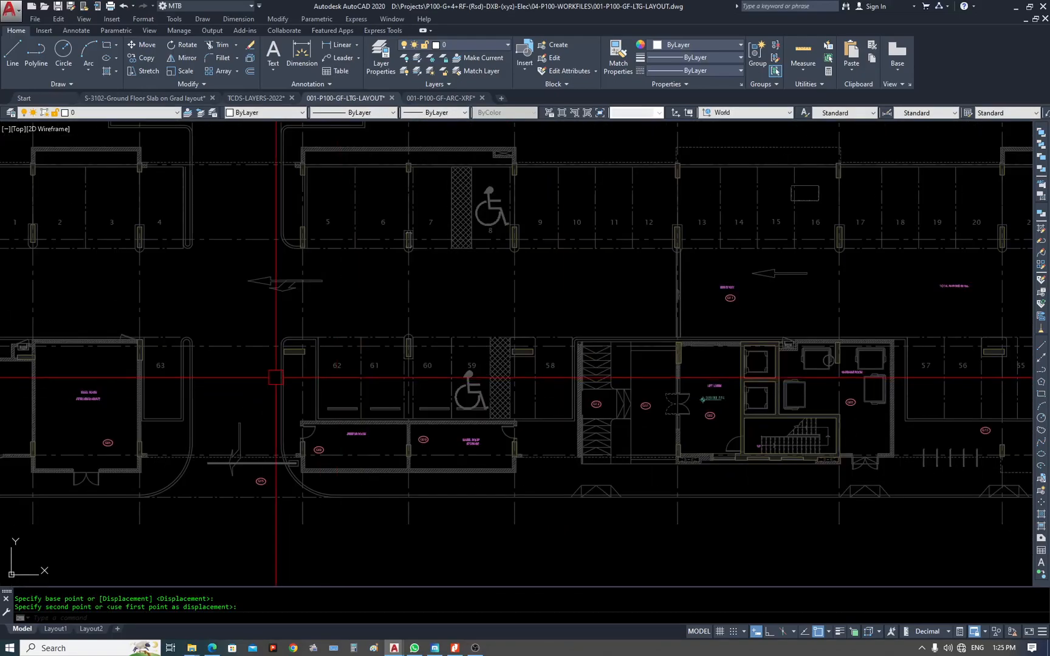
{"action": "middle_click_drag", "start_coordinate": [282, 370], "coordinate": [593, 406]}
{"action": "type", "text": "LA"}
{"action": "key", "text": "Return"}
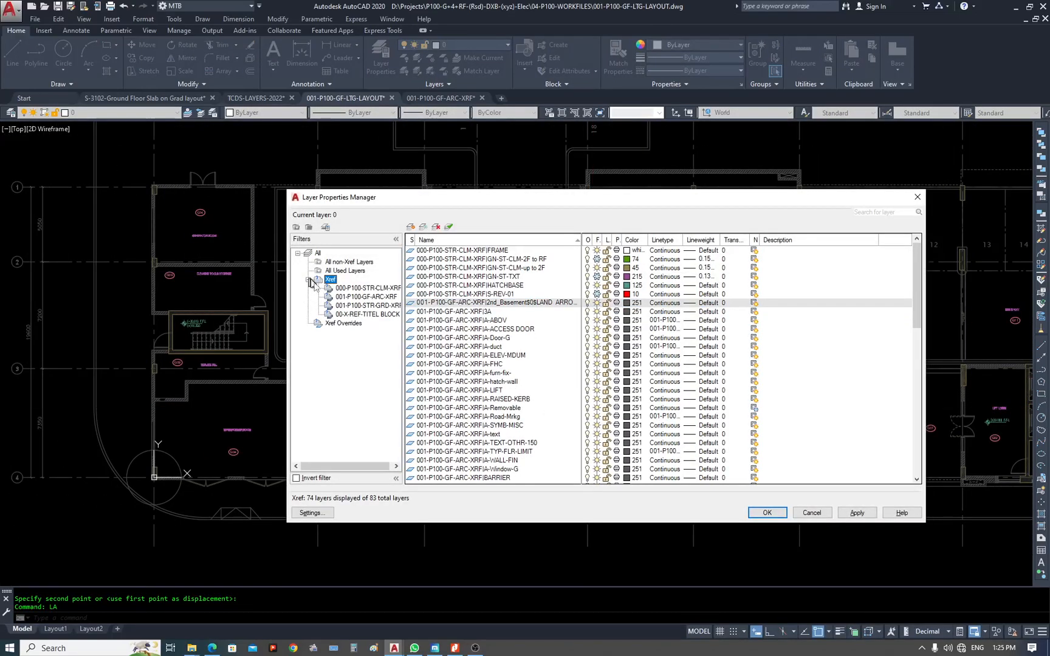
{"action": "double_click", "coordinate": [316, 253]}
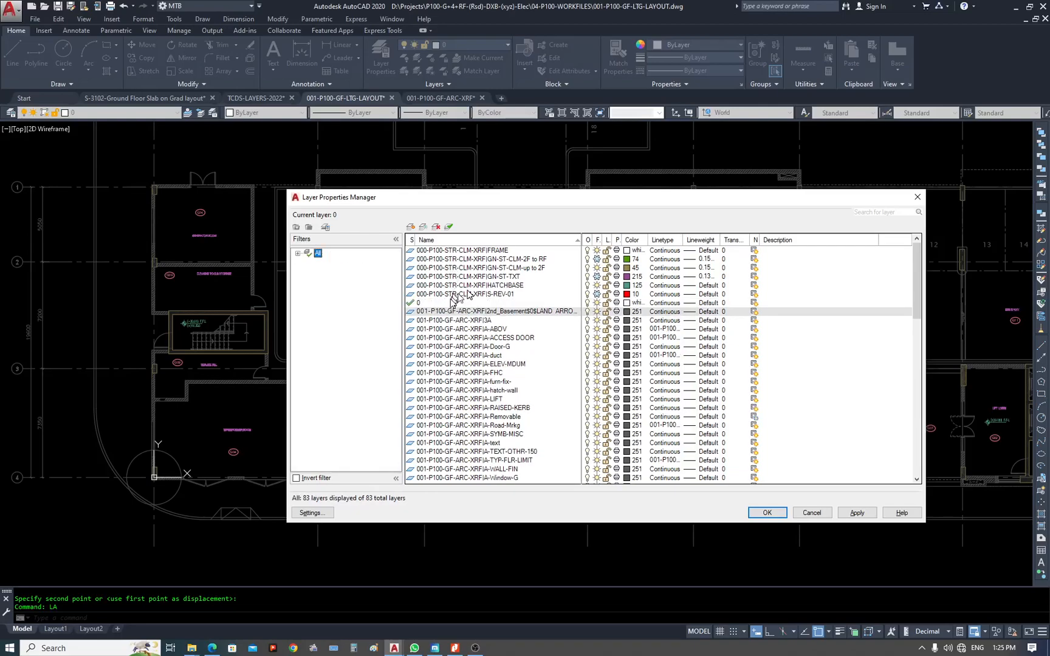
{"action": "scroll", "coordinate": [467, 294], "scroll_direction": "down", "scroll_amount": 15}
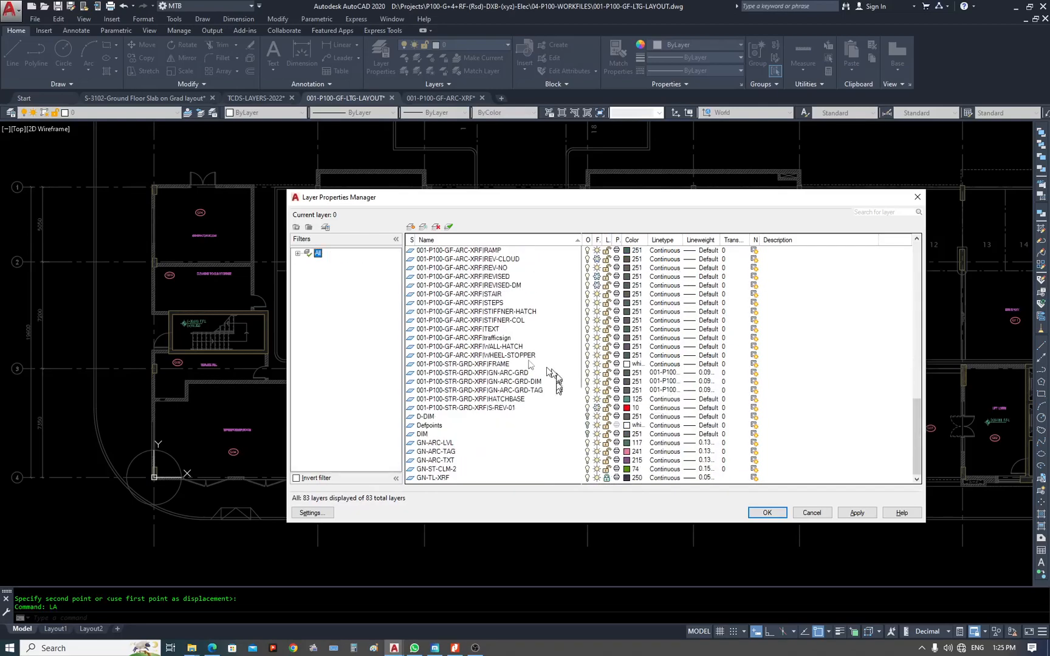
{"action": "left_click", "coordinate": [435, 443]}
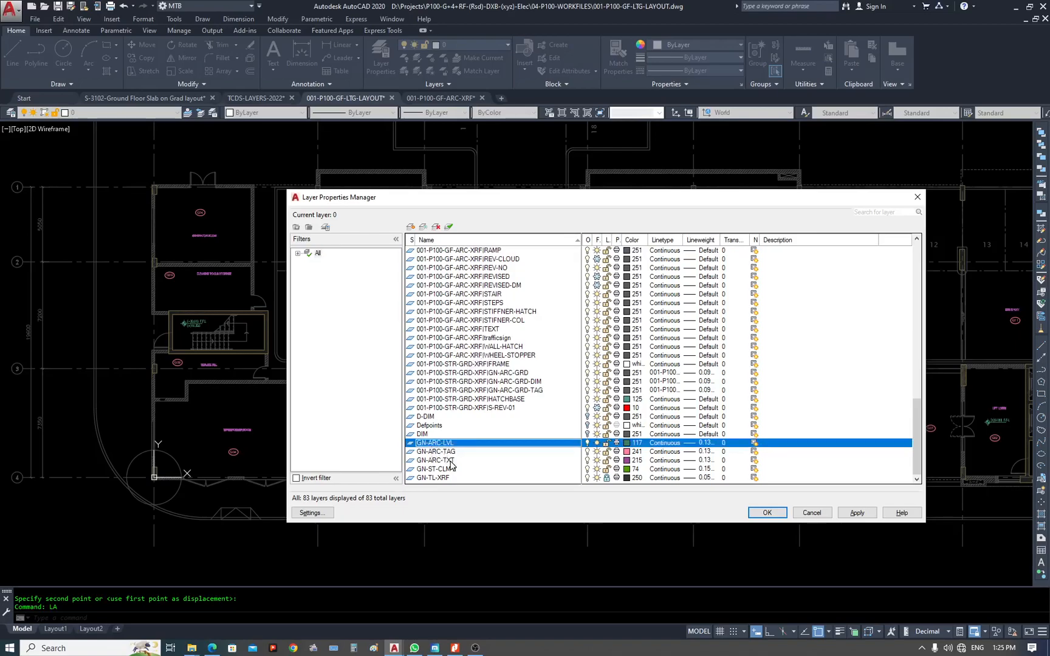
{"action": "left_click", "coordinate": [447, 452], "text": "shift"}
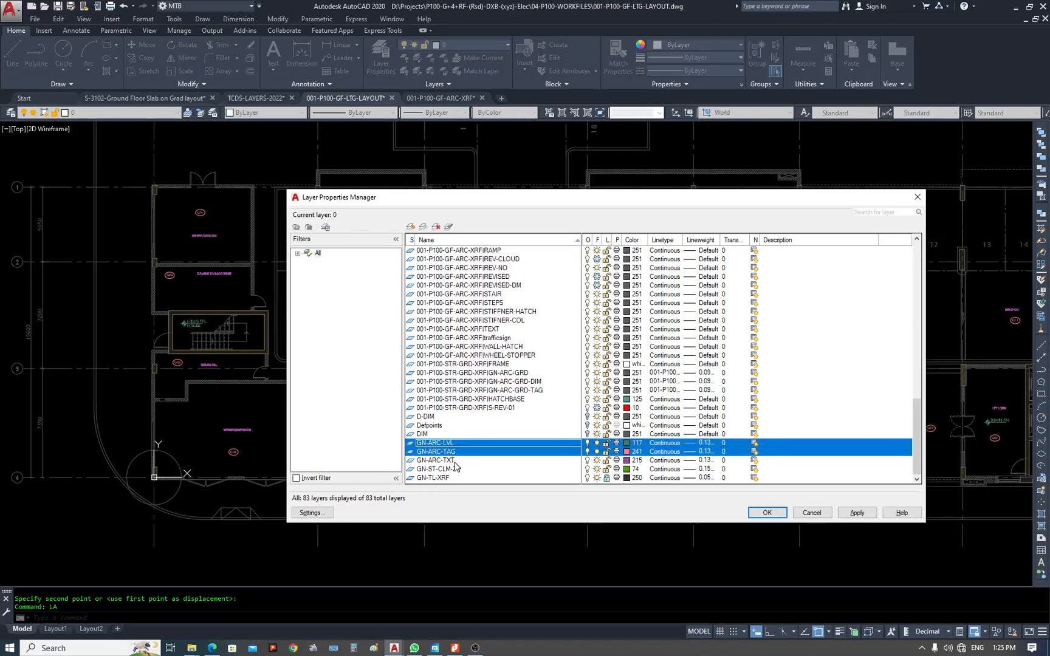
{"action": "left_click", "coordinate": [451, 461], "text": "shift"}
{"action": "left_click", "coordinate": [641, 460]}
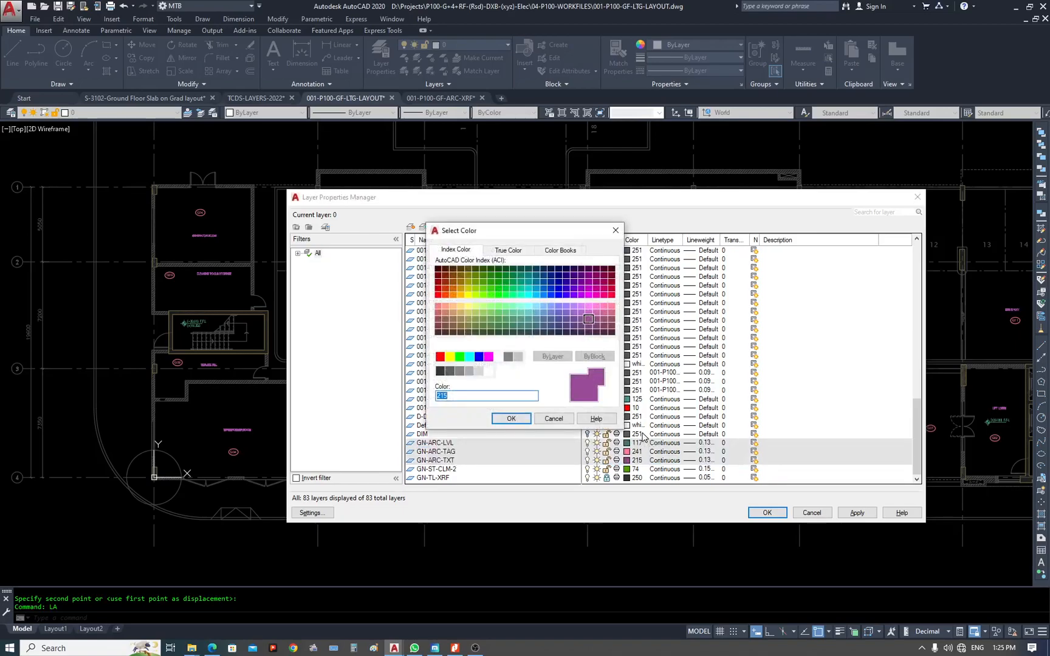
{"action": "type", "text": "8"}
{"action": "key", "text": "Return"}
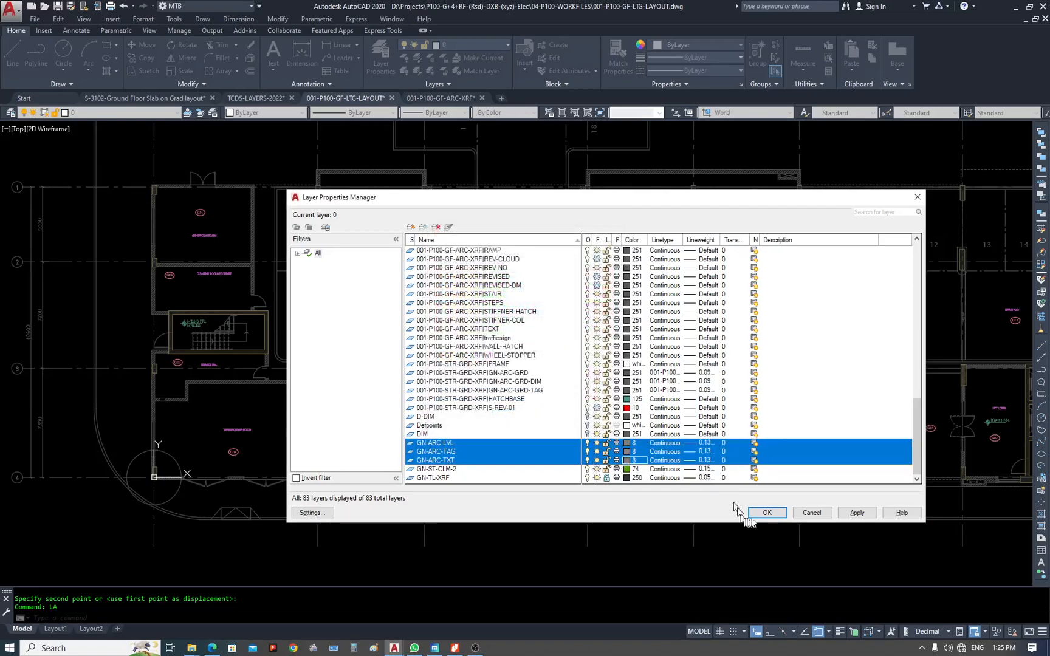
{"action": "left_click", "coordinate": [768, 513]}
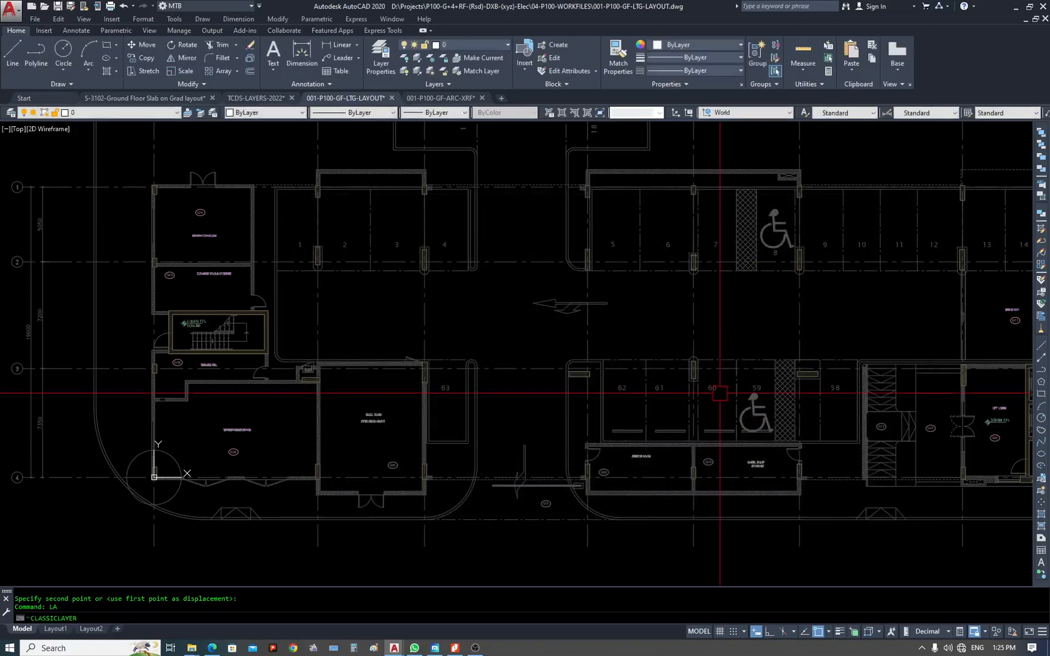
Examine the recoloured room labels and tags and the columns along parking bays 1 to 12.
{"action": "scroll", "coordinate": [298, 377], "scroll_direction": "up", "scroll_amount": 5}
{"action": "scroll", "coordinate": [445, 371], "scroll_direction": "down", "scroll_amount": 5}
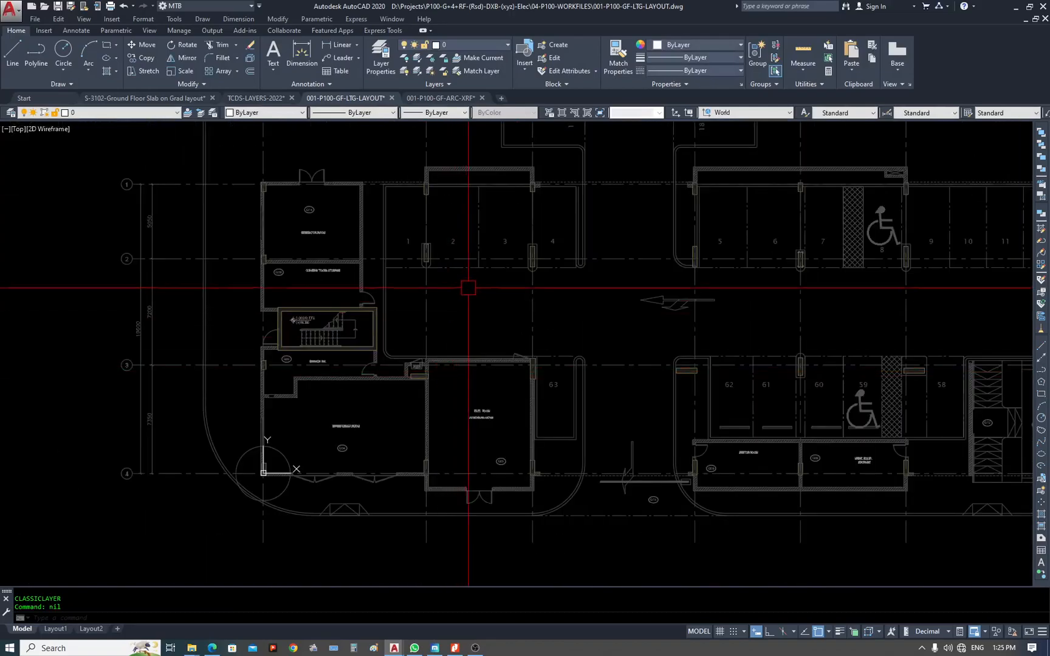
{"action": "middle_click_drag", "start_coordinate": [471, 303], "coordinate": [468, 374]}
{"action": "mouse_move", "coordinate": [616, 355]}
{"action": "middle_mouse_down"}
{"action": "mouse_move", "coordinate": [527, 375]}
{"action": "mouse_move", "coordinate": [172, 396]}
{"action": "middle_mouse_up"}
{"action": "scroll", "coordinate": [482, 329], "scroll_direction": "up", "scroll_amount": 8}
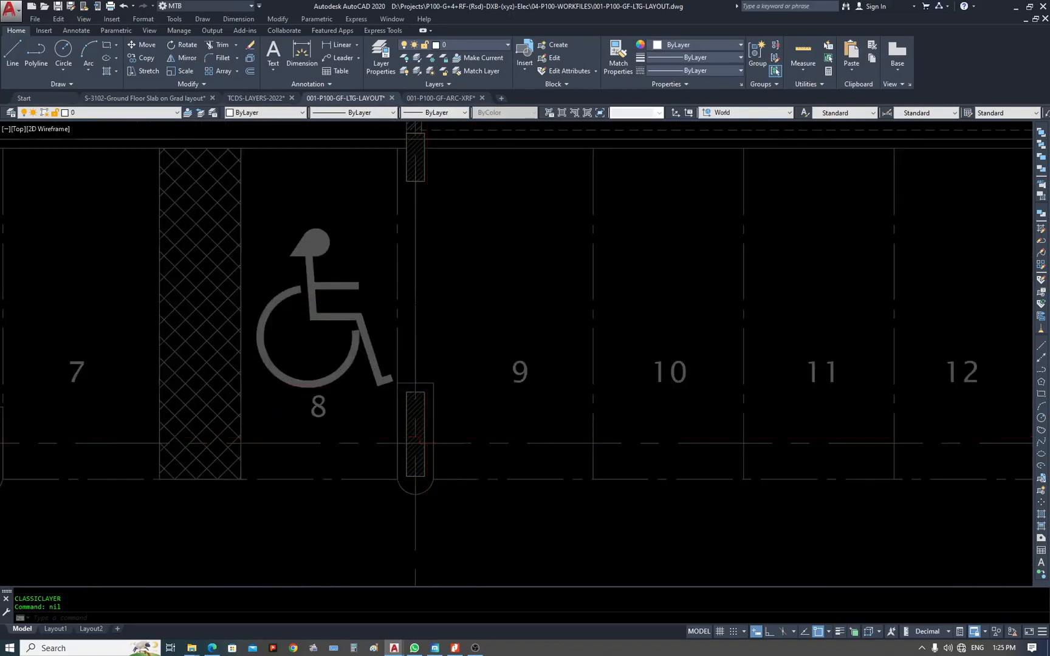
{"action": "scroll", "coordinate": [577, 331], "scroll_direction": "down", "scroll_amount": 5}
{"action": "middle_click_drag", "start_coordinate": [413, 376], "coordinate": [738, 379]}
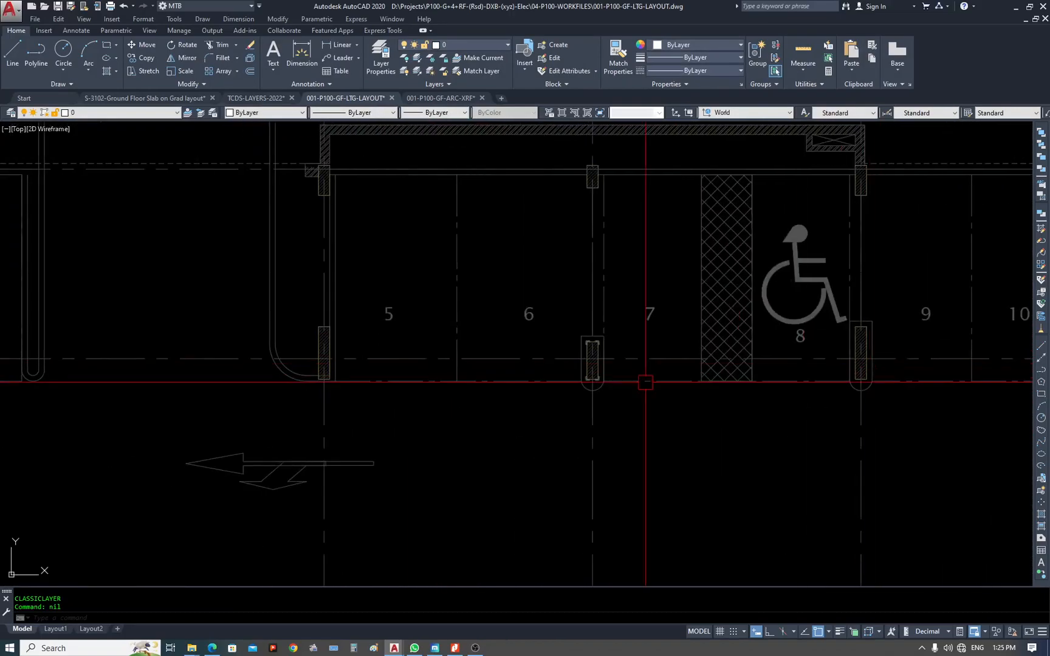
{"action": "middle_click_drag", "start_coordinate": [320, 387], "coordinate": [515, 392]}
{"action": "scroll", "coordinate": [515, 392], "scroll_direction": "up", "scroll_amount": 2}
{"action": "scroll", "coordinate": [593, 356], "scroll_direction": "down", "scroll_amount": 10}
{"action": "scroll", "coordinate": [459, 376], "scroll_direction": "up", "scroll_amount": 12}
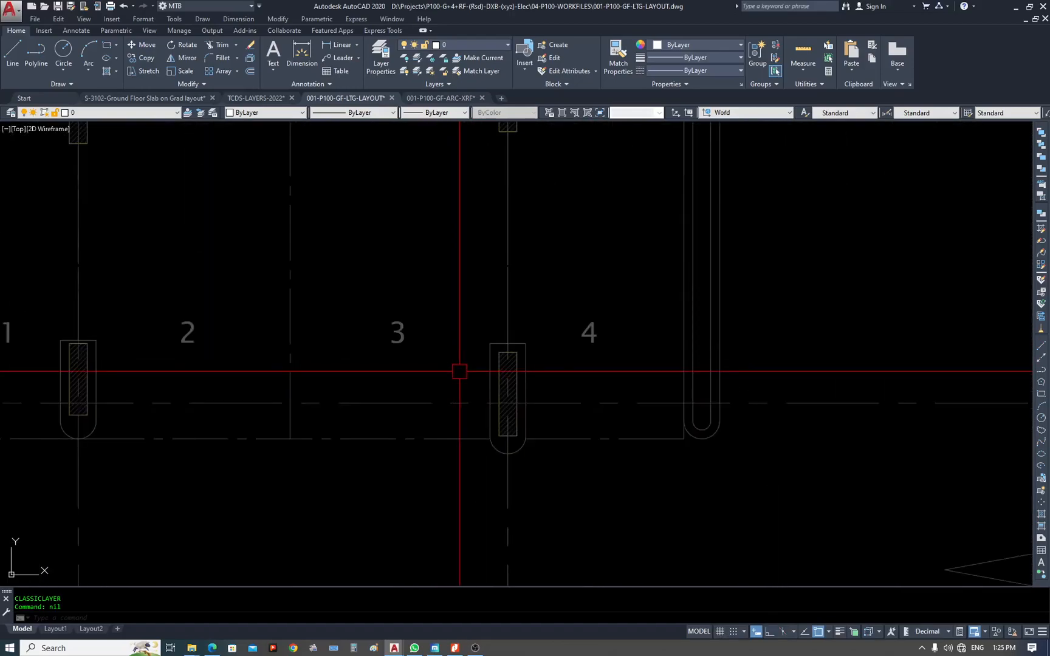
{"action": "scroll", "coordinate": [446, 372], "scroll_direction": "down", "scroll_amount": 4}
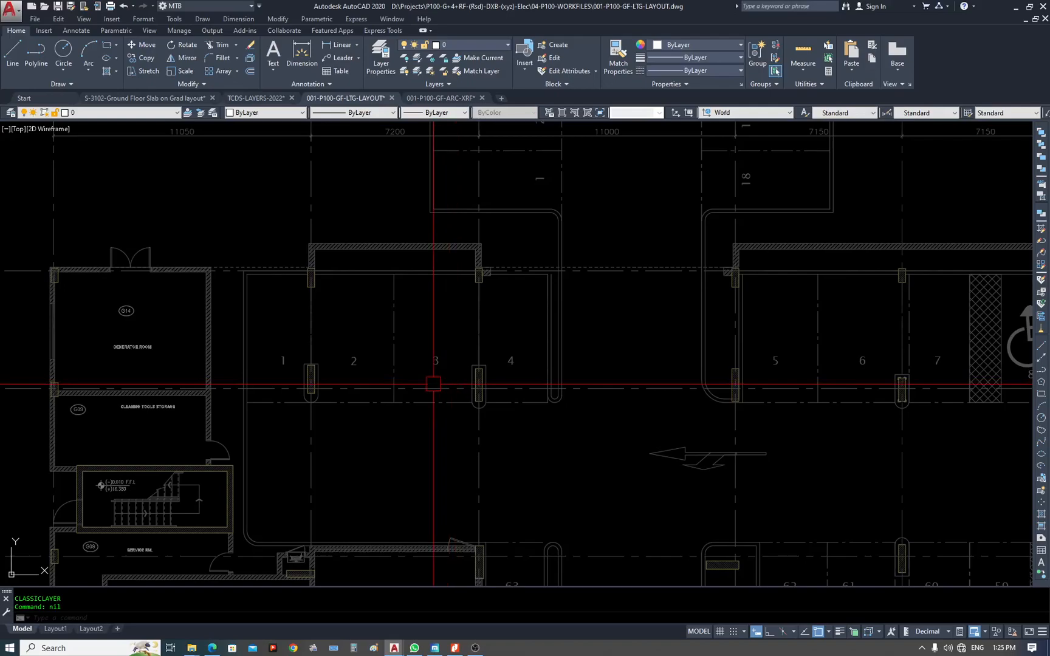
Examine the columns beside the generator and cleaning tools rooms and the parking numbers along the upper bays.
{"action": "scroll", "coordinate": [415, 439], "scroll_direction": "up", "scroll_amount": 4}
{"action": "middle_click_drag", "start_coordinate": [408, 416], "coordinate": [704, 425]}
{"action": "scroll", "coordinate": [232, 306], "scroll_direction": "up", "scroll_amount": 3}
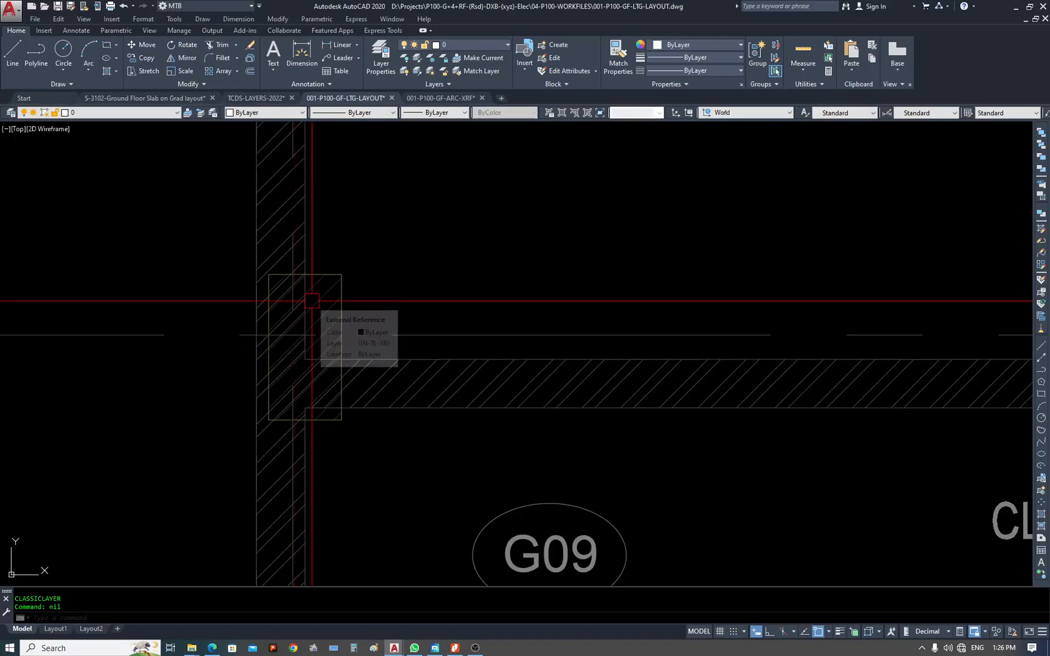
{"action": "scroll", "coordinate": [312, 301], "scroll_direction": "down", "scroll_amount": 6}
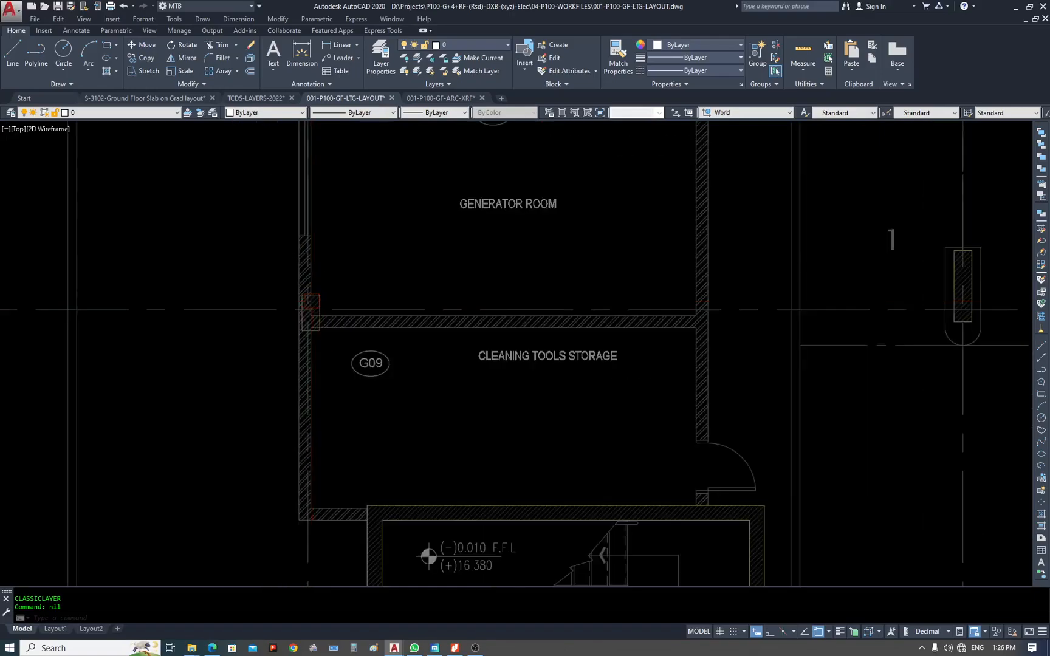
{"action": "scroll", "coordinate": [486, 304], "scroll_direction": "up", "scroll_amount": 3}
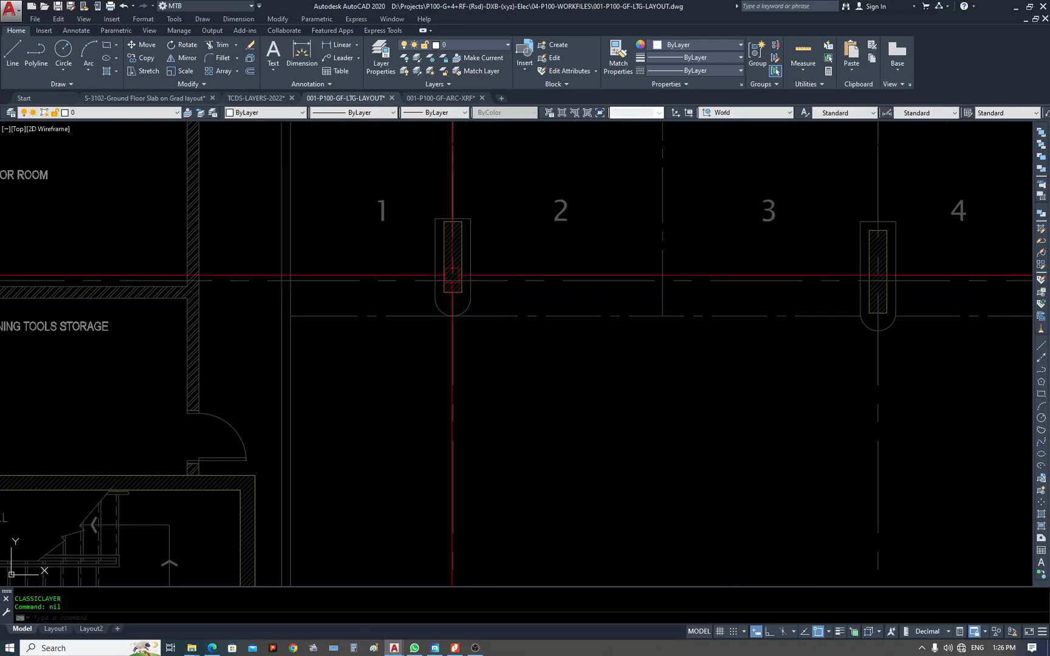
{"action": "scroll", "coordinate": [447, 255], "scroll_direction": "up", "scroll_amount": 6}
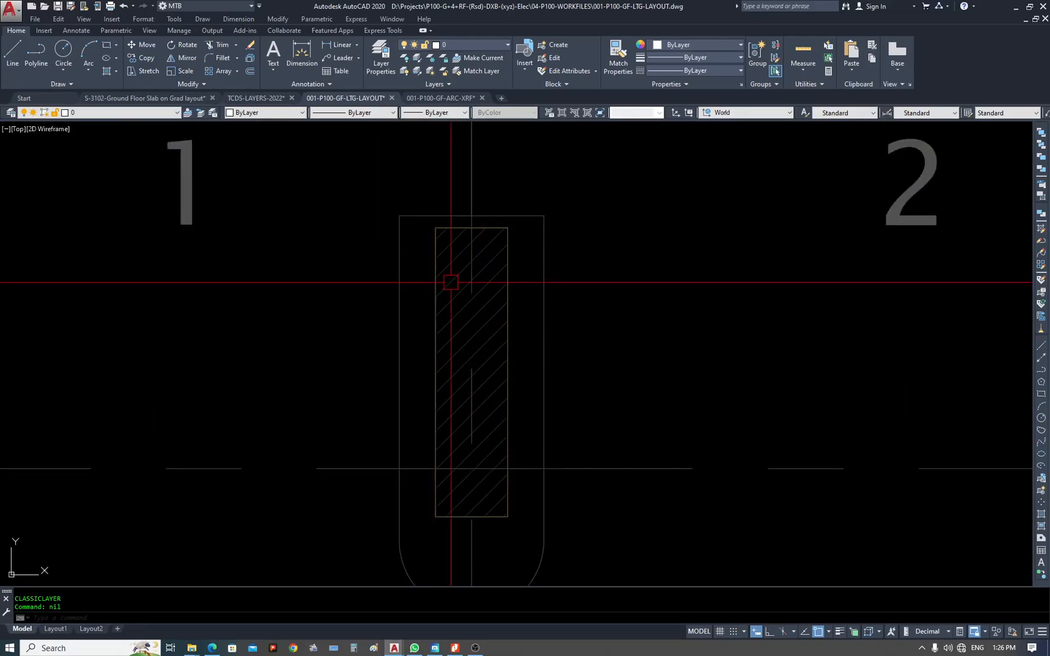
{"action": "scroll", "coordinate": [450, 282], "scroll_direction": "down", "scroll_amount": 5}
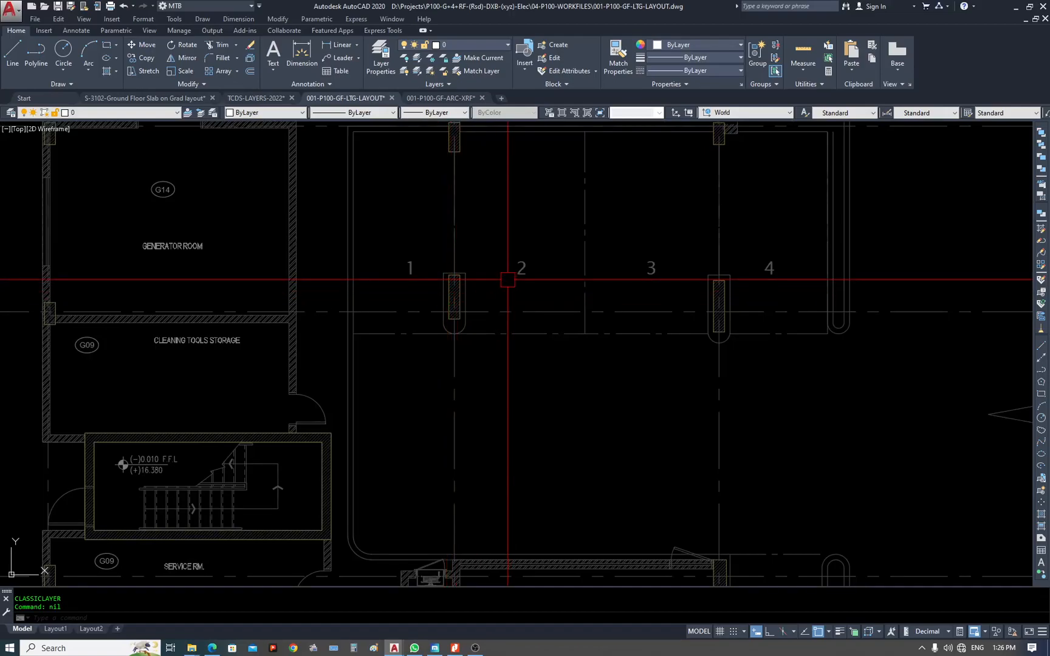
{"action": "scroll", "coordinate": [457, 270], "scroll_direction": "down", "scroll_amount": 5}
{"action": "middle_click_drag", "start_coordinate": [912, 426], "coordinate": [358, 457]}
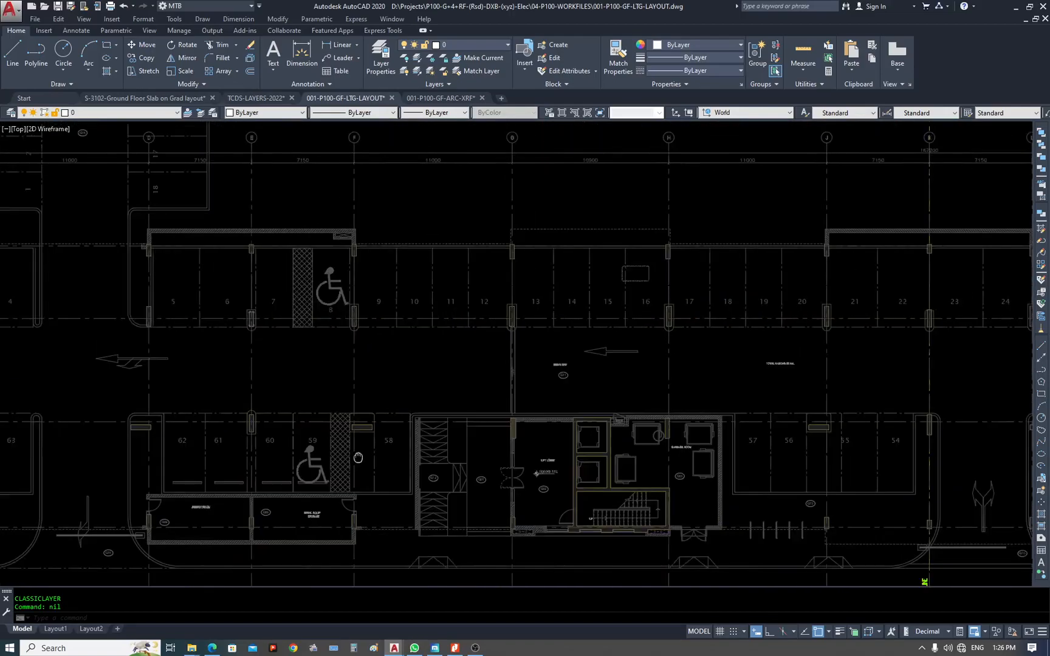
{"action": "scroll", "coordinate": [520, 292], "scroll_direction": "up", "scroll_amount": 5}
{"action": "left_click", "coordinate": [610, 303]}
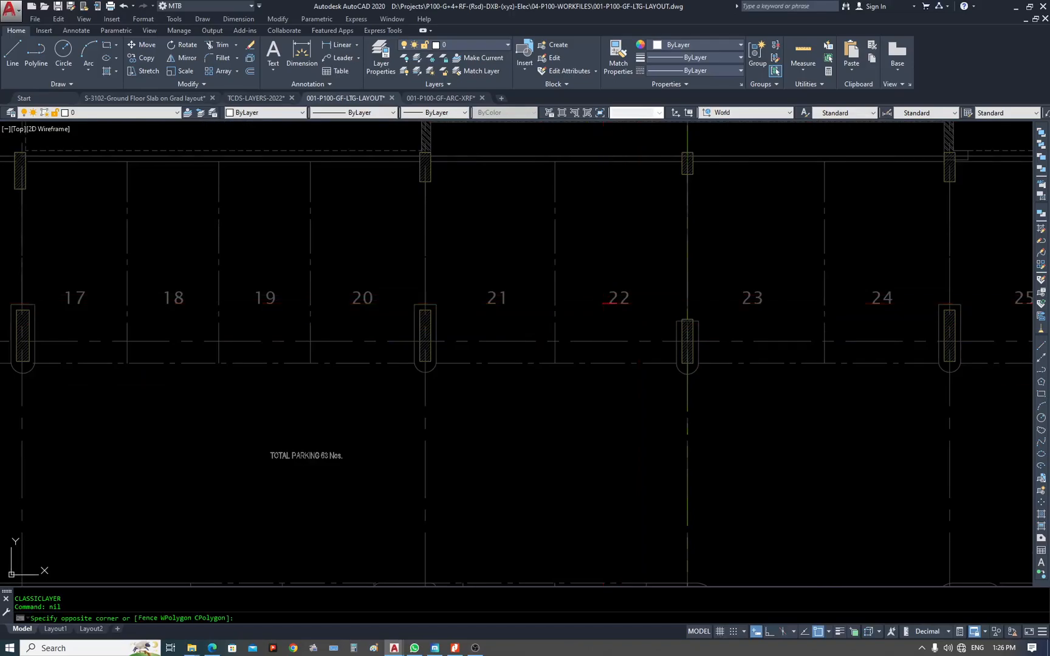
{"action": "key", "text": "Escape"}
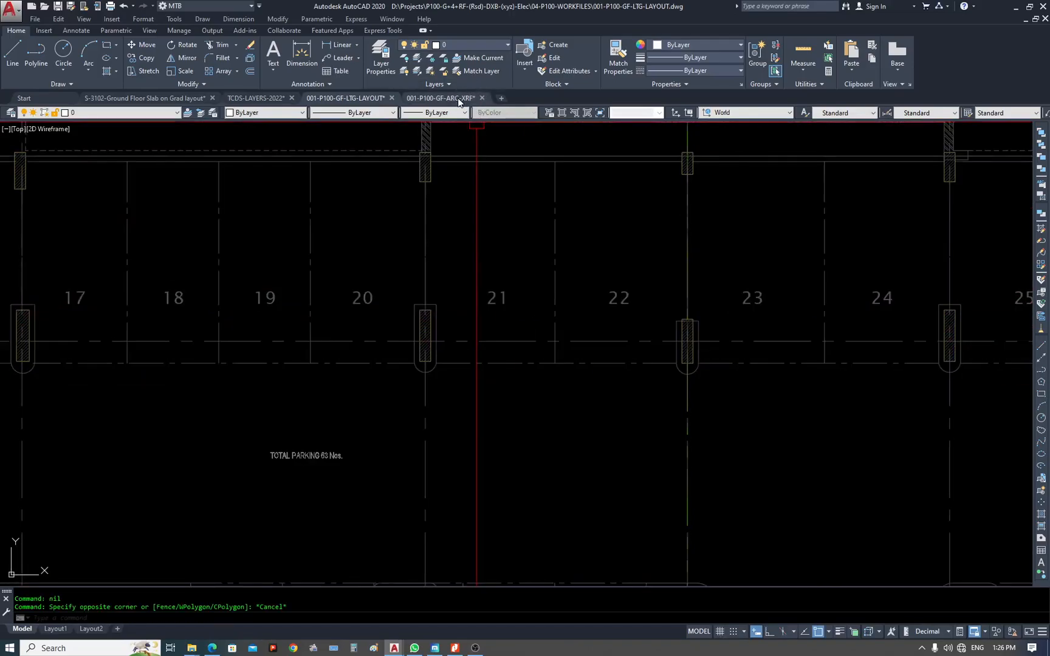
In drawing 001-P100-GF-ARC-XRF, turn on all layers and isolate the PARKING-NO layer.
{"action": "left_click", "coordinate": [458, 99]}
{"action": "type", "text": "LAYON"}
{"action": "key", "text": "Return"}
{"action": "scroll", "coordinate": [500, 315], "scroll_direction": "up", "scroll_amount": 8}
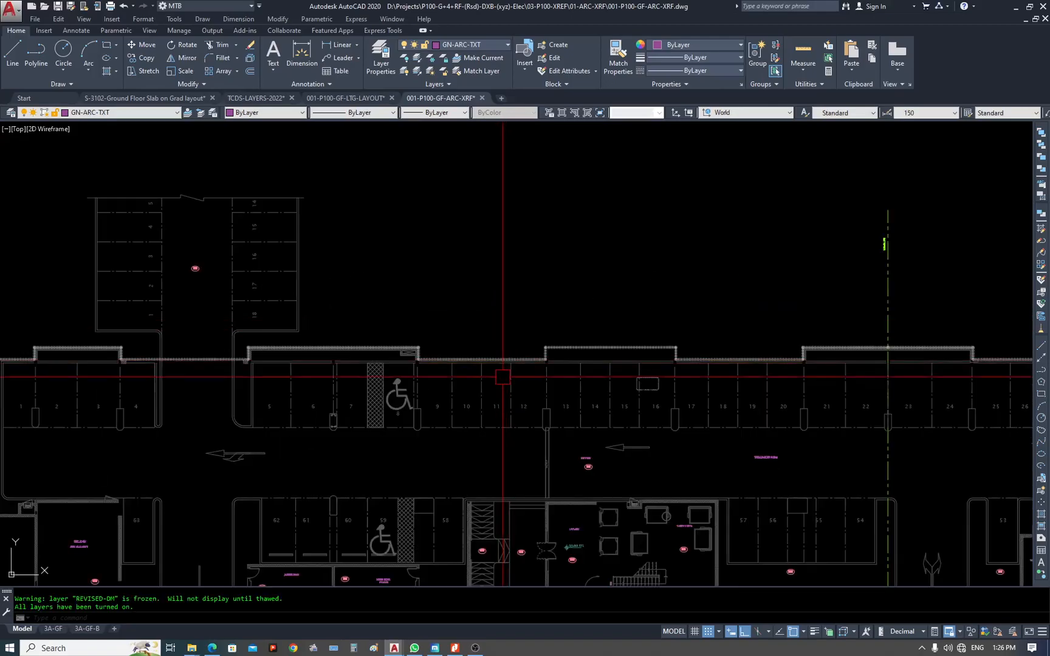
{"action": "left_click", "coordinate": [513, 454]}
{"action": "type", "text": "LAYISO"}
{"action": "key", "text": "Return"}
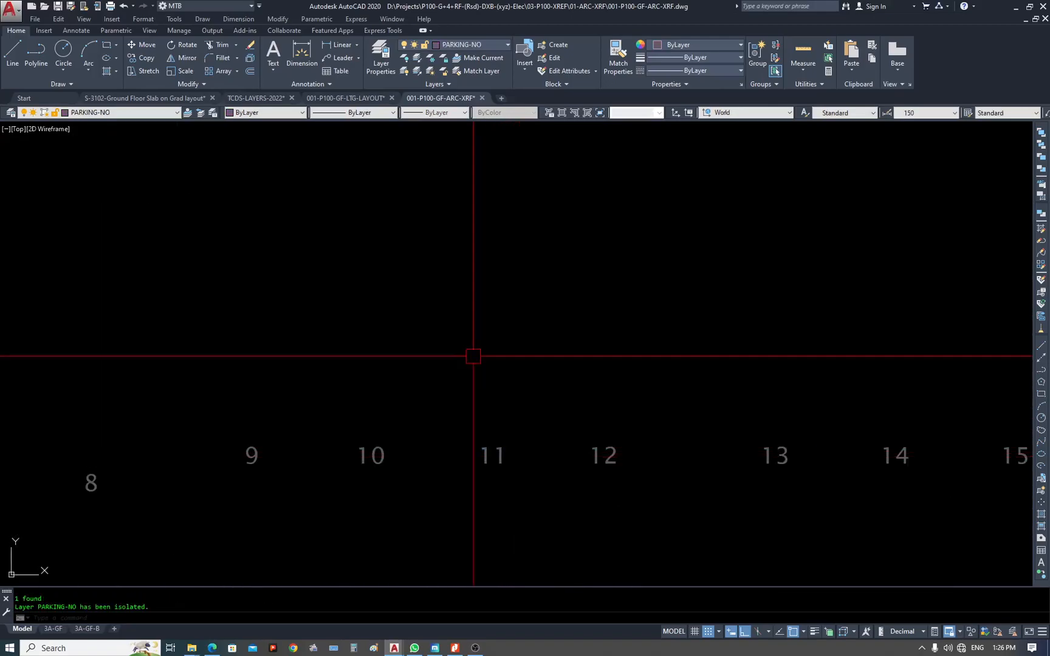
Set the text height of all the isolated parking numbers to 200.
{"action": "scroll", "coordinate": [480, 340], "scroll_direction": "down", "scroll_amount": 8}
{"action": "left_click", "coordinate": [309, 246]}
{"action": "left_click", "coordinate": [815, 421]}
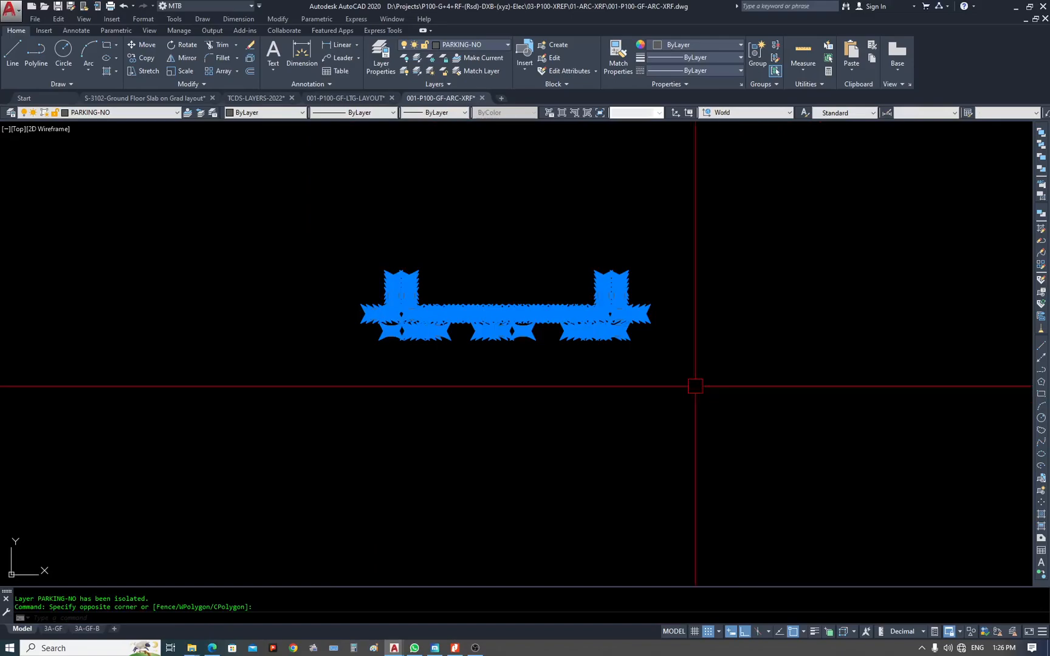
{"action": "key", "text": "ctrl+1"}
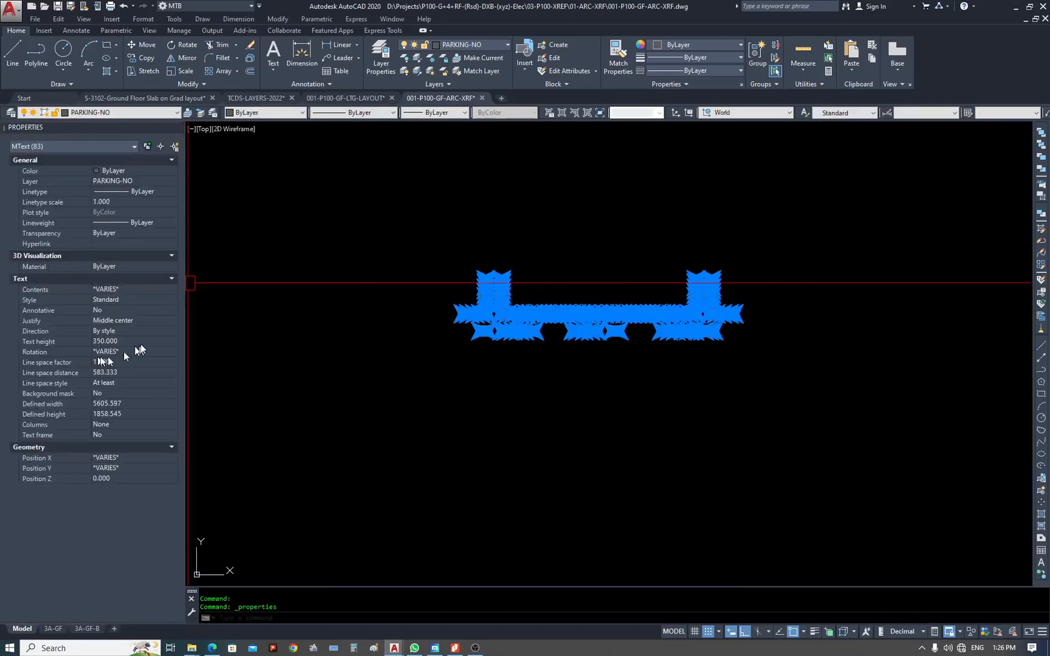
{"action": "type", "text": "200"}
{"action": "key", "text": "Return"}
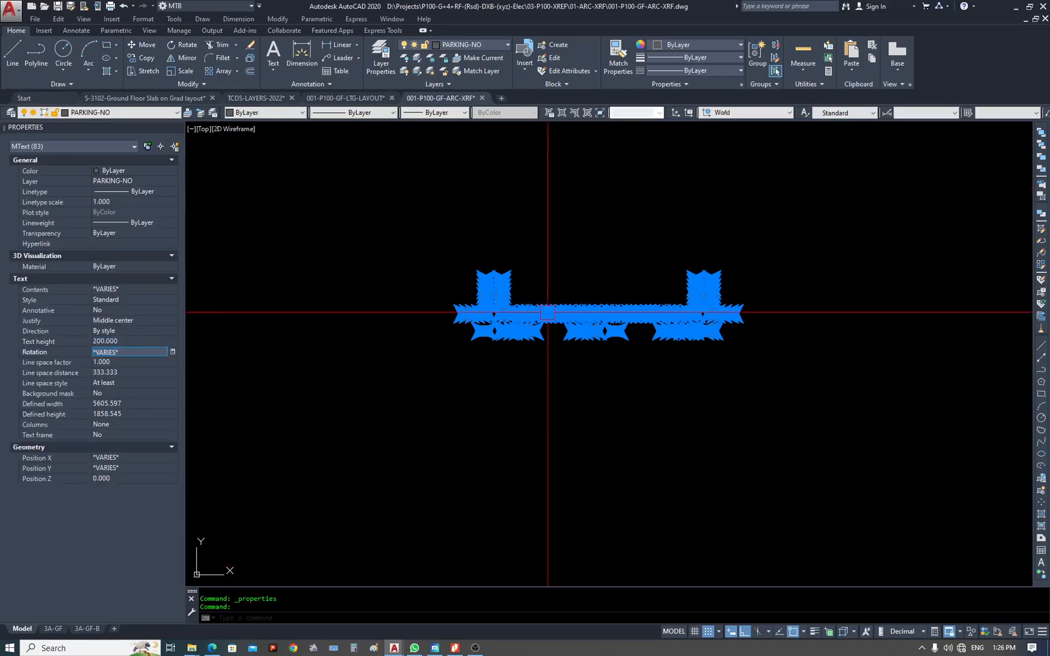
{"action": "key", "text": "Escape"}
Turn all layers of the architectural drawing back on.
{"action": "scroll", "coordinate": [570, 302], "scroll_direction": "up", "scroll_amount": 5}
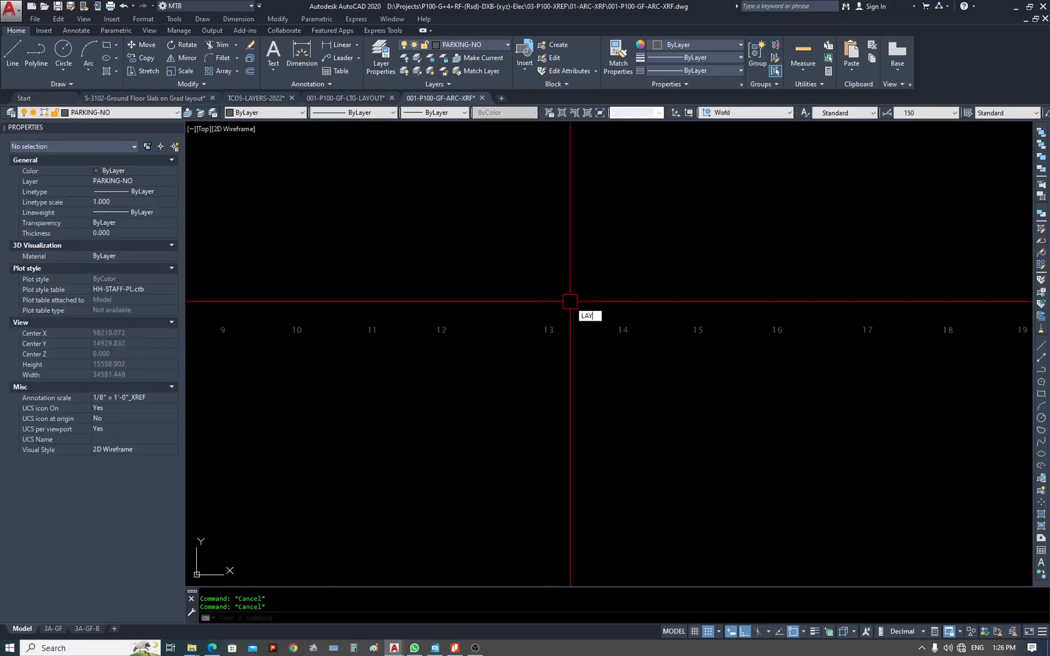
{"action": "key", "text": "Return"}
{"action": "scroll", "coordinate": [611, 329], "scroll_direction": "down", "scroll_amount": 5}
{"action": "type", "text": "z"}
{"action": "key", "text": "Return"}
{"action": "type", "text": "e"}
{"action": "key", "text": "Return"}
{"action": "scroll", "coordinate": [457, 376], "scroll_direction": "up", "scroll_amount": 6}
{"action": "scroll", "coordinate": [607, 309], "scroll_direction": "up", "scroll_amount": 2}
{"action": "key", "text": "Escape"}
Open the HUMP-2 block near the DRIVE WAY label for editing in the Block Editor.
{"action": "middle_click_drag", "start_coordinate": [644, 217], "coordinate": [605, 356]}
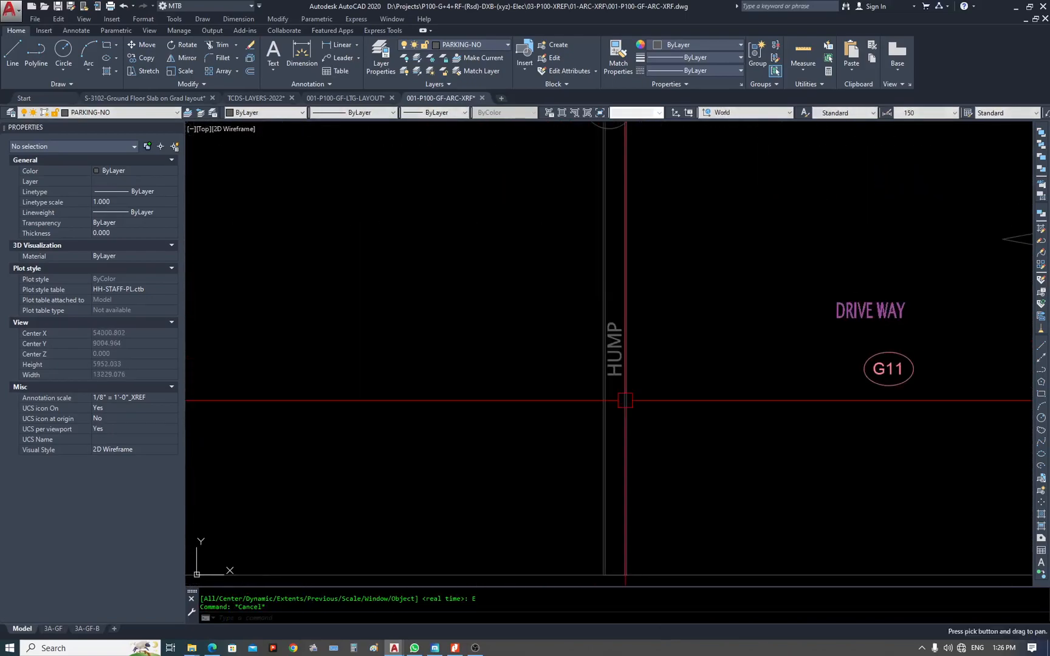
{"action": "scroll", "coordinate": [605, 355], "scroll_direction": "up", "scroll_amount": 3}
{"action": "left_click", "coordinate": [610, 341]}
{"action": "scroll", "coordinate": [607, 342], "scroll_direction": "down", "scroll_amount": 8}
{"action": "double_click", "coordinate": [590, 345]}
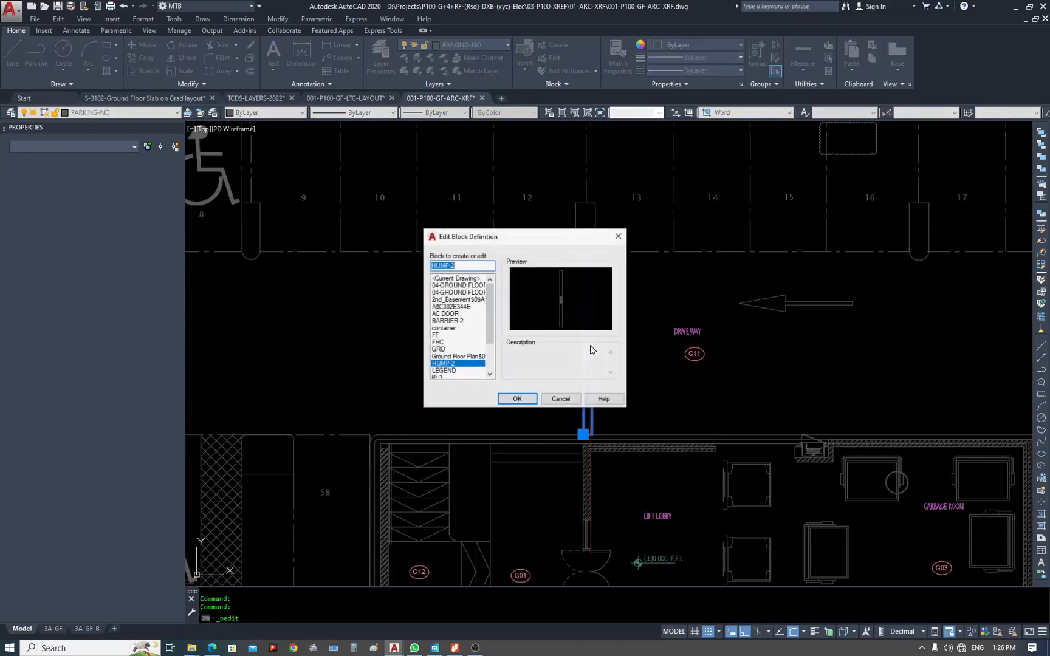
{"action": "left_click", "coordinate": [516, 398]}
{"action": "scroll", "coordinate": [562, 333], "scroll_direction": "up", "scroll_amount": 5}
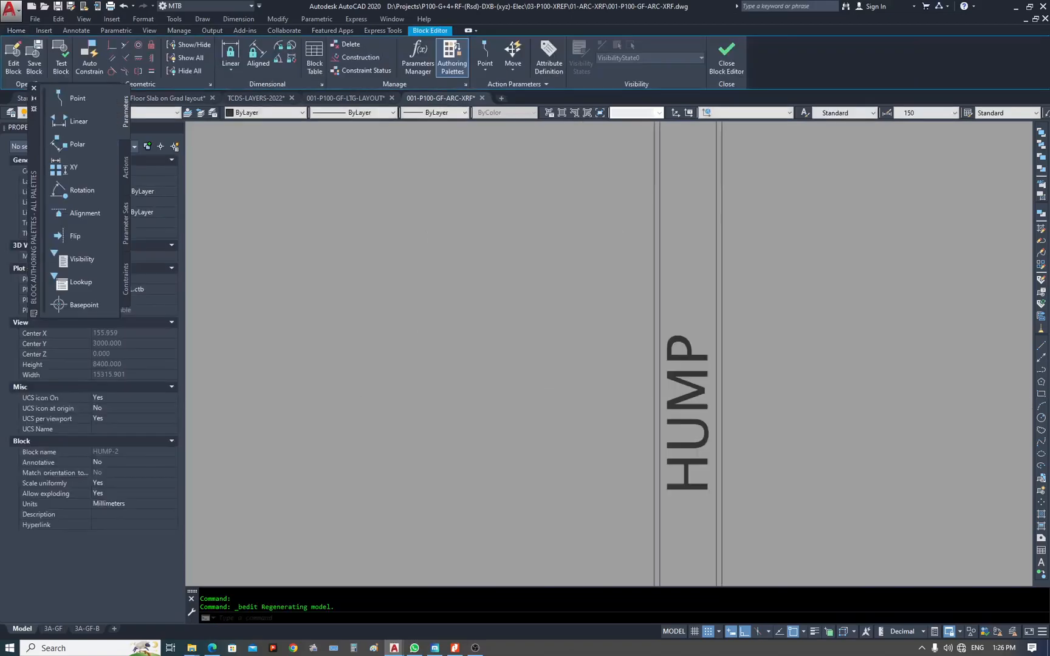
Erase the HUMP text from the block and close the Block Editor, saving the changes.
{"action": "type", "text": "e"}
{"action": "key", "text": "Return"}
{"action": "left_click", "coordinate": [677, 367]}
{"action": "key", "text": "Return"}
{"action": "scroll", "coordinate": [614, 370], "scroll_direction": "down", "scroll_amount": 5}
{"action": "left_click", "coordinate": [726, 58]}
{"action": "left_click", "coordinate": [609, 301]}
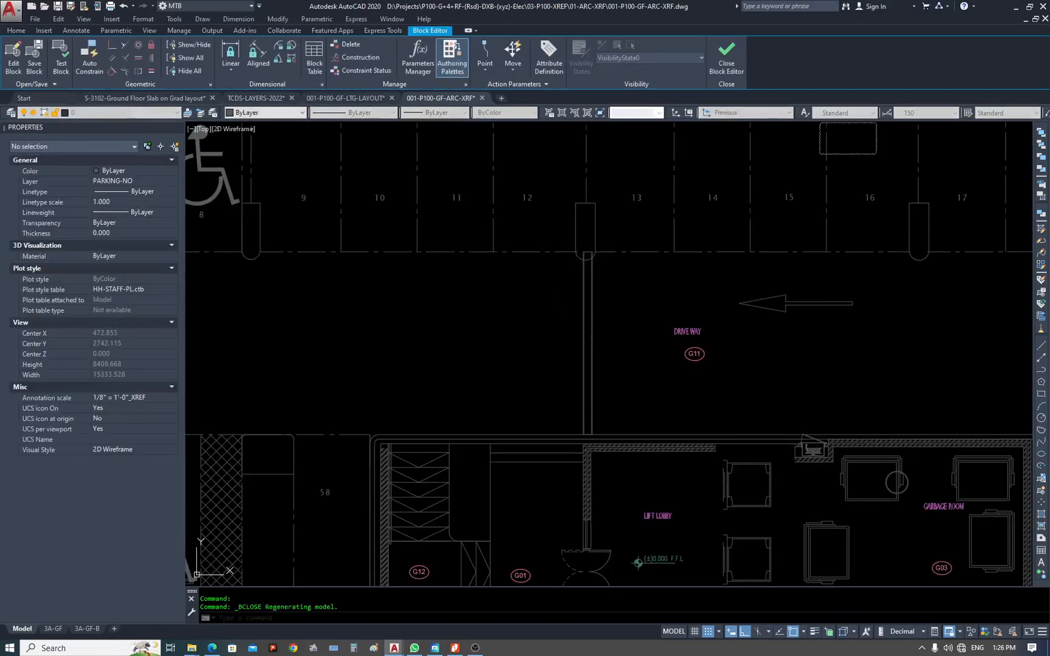
Check the hump strips and the resized parking numbers across the rest of the architectural plan.
{"action": "scroll", "coordinate": [492, 352], "scroll_direction": "down", "scroll_amount": 6}
{"action": "scroll", "coordinate": [715, 351], "scroll_direction": "up", "scroll_amount": 6}
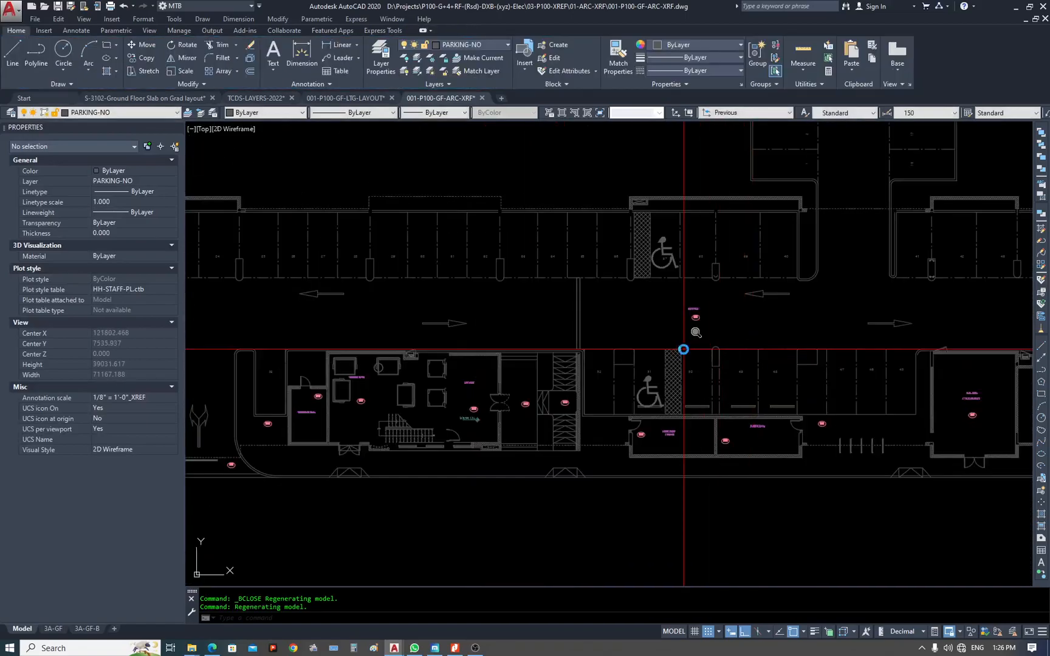
{"action": "type", "text": "z"}
{"action": "key", "text": "Return"}
{"action": "type", "text": "e"}
{"action": "key", "text": "Return"}
{"action": "key", "text": "Escape"}
{"action": "key", "text": "Escape"}
{"action": "scroll", "coordinate": [779, 342], "scroll_direction": "up", "scroll_amount": 5}
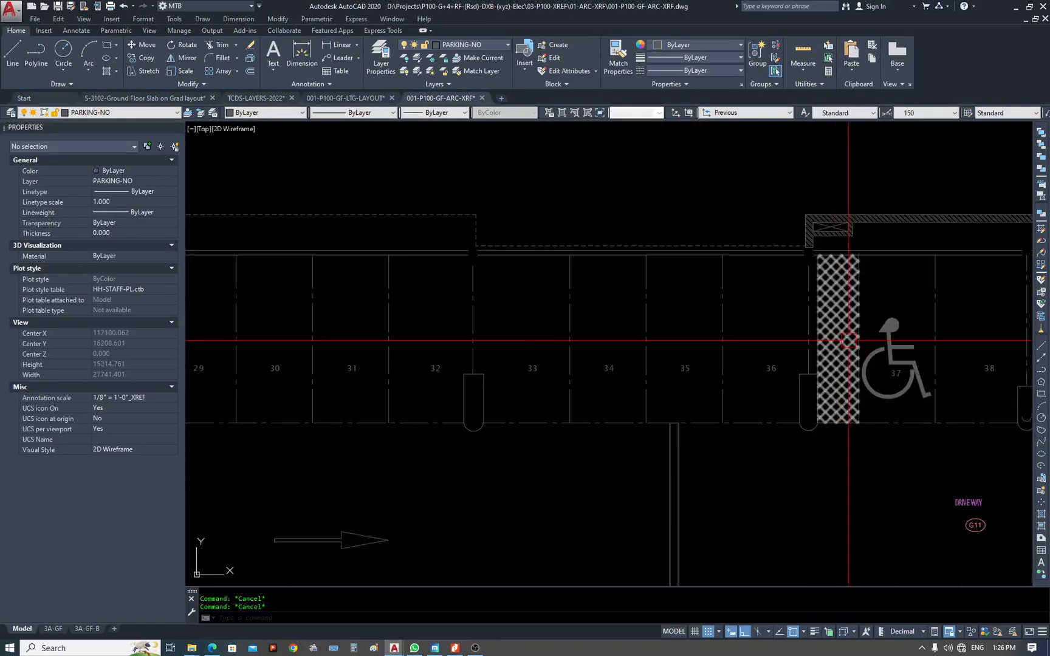
Zoom the architectural drawing to its extents and run the RFS command.
{"action": "type", "text": "z"}
{"action": "key", "text": "Return"}
{"action": "type", "text": "e"}
{"action": "key", "text": "Return"}
{"action": "key", "text": "Escape"}
{"action": "type", "text": "rfs"}
{"action": "key", "text": "Return"}
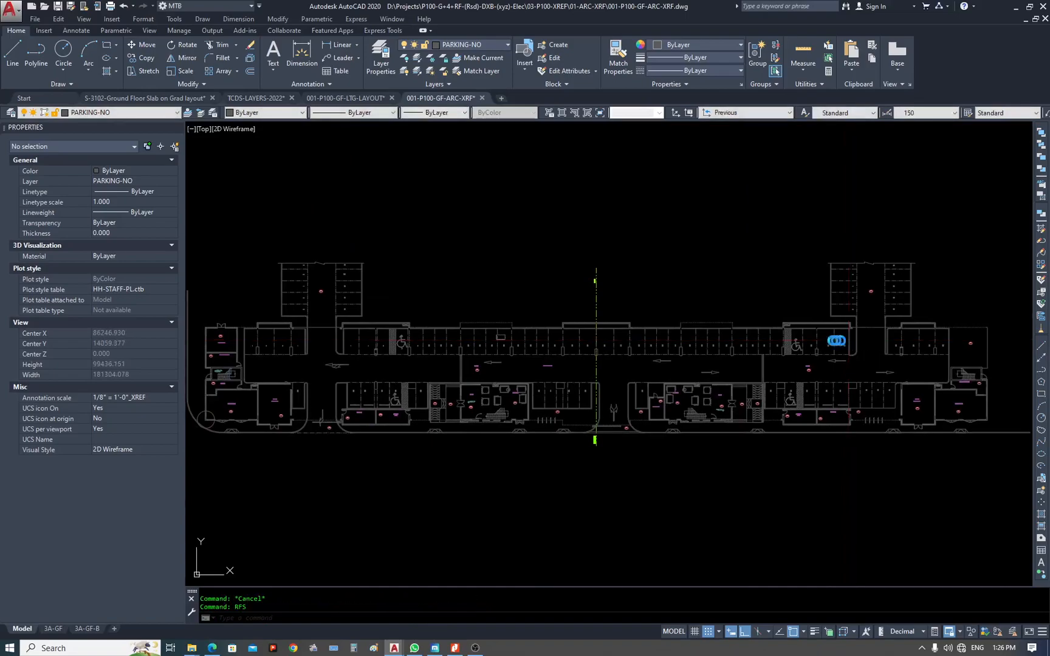
Close the architectural xref drawing and reload 001-P100-GF-ARC-XRF in the lighting layout.
{"action": "type", "text": "close"}
{"action": "key", "text": "Return"}
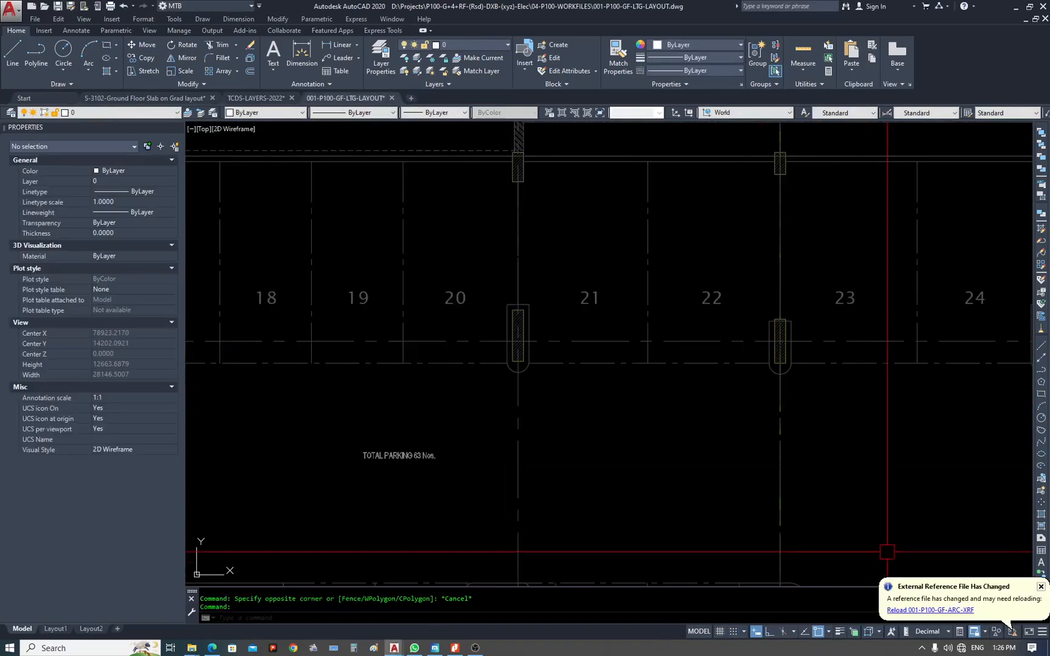
{"action": "left_click", "coordinate": [908, 608]}
Examine the reloaded plan around the mirror line, the stair and the service and transformer rooms.
{"action": "scroll", "coordinate": [574, 228], "scroll_direction": "down", "scroll_amount": 5}
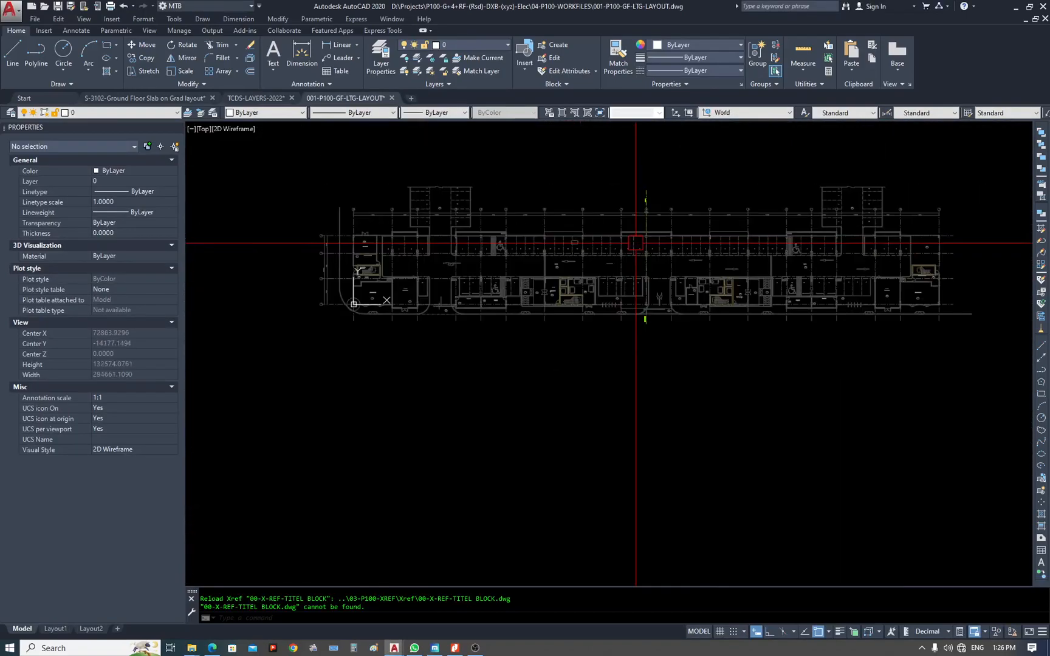
{"action": "scroll", "coordinate": [521, 260], "scroll_direction": "up", "scroll_amount": 3}
{"action": "middle_click_drag", "start_coordinate": [604, 316], "coordinate": [667, 475]}
{"action": "scroll", "coordinate": [695, 283], "scroll_direction": "up", "scroll_amount": 6}
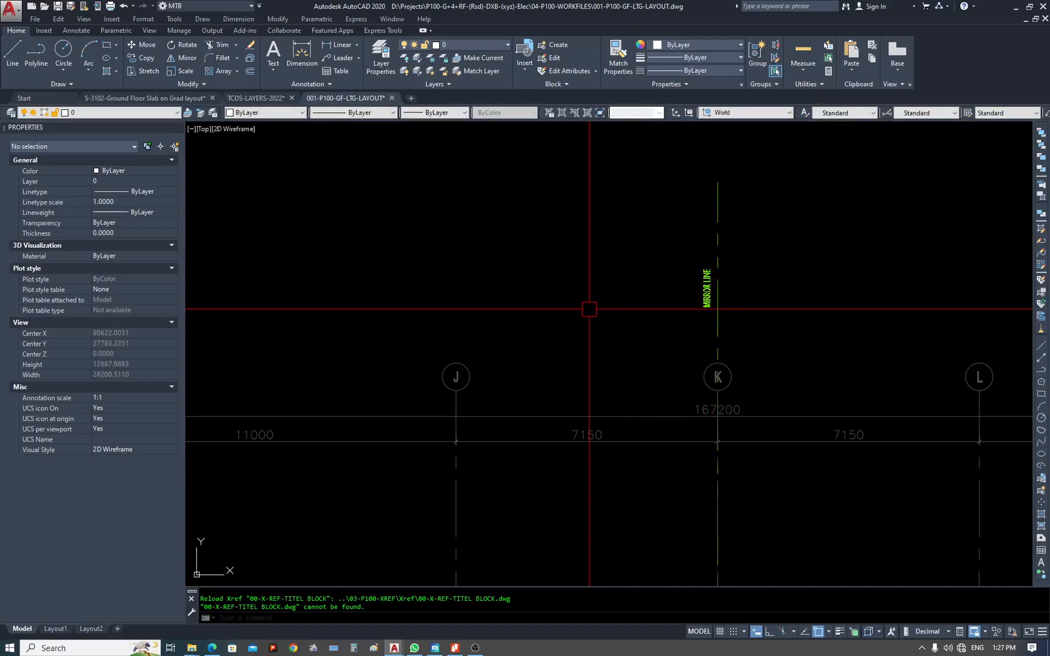
{"action": "scroll", "coordinate": [582, 298], "scroll_direction": "down", "scroll_amount": 10}
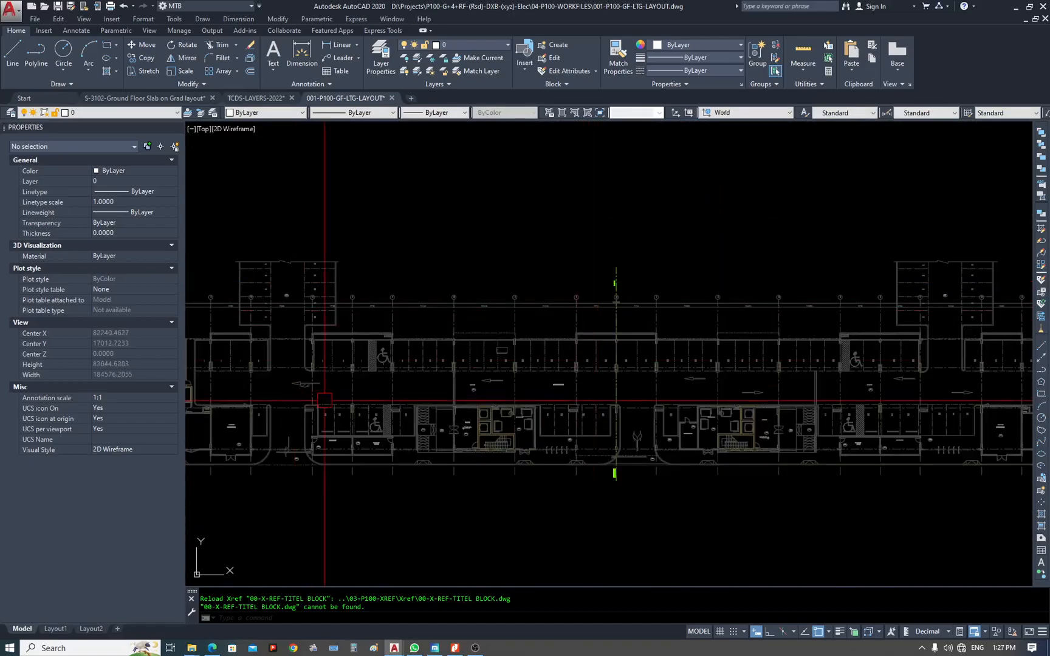
{"action": "scroll", "coordinate": [345, 415], "scroll_direction": "up", "scroll_amount": 3}
{"action": "scroll", "coordinate": [345, 415], "scroll_direction": "up", "scroll_amount": 8}
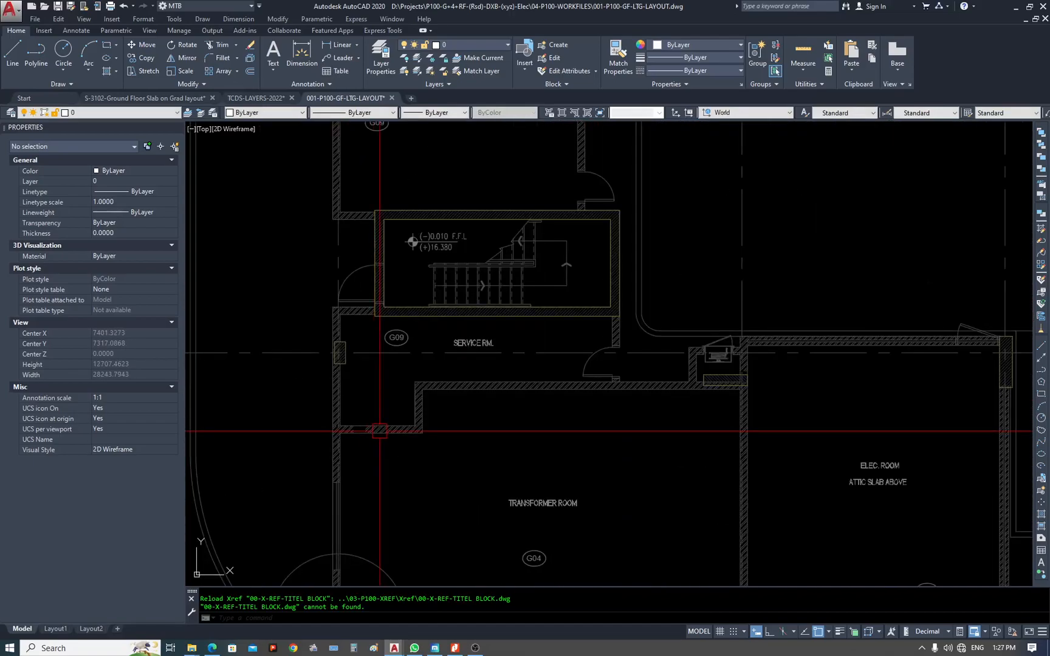
{"action": "scroll", "coordinate": [462, 274], "scroll_direction": "down", "scroll_amount": 5}
{"action": "scroll", "coordinate": [410, 375], "scroll_direction": "up", "scroll_amount": 3}
Open the architectural xref drawing from its reference in the layout and locate the transformer room corner.
{"action": "scroll", "coordinate": [393, 397], "scroll_direction": "up", "scroll_amount": 1}
{"action": "left_click", "coordinate": [393, 398]}
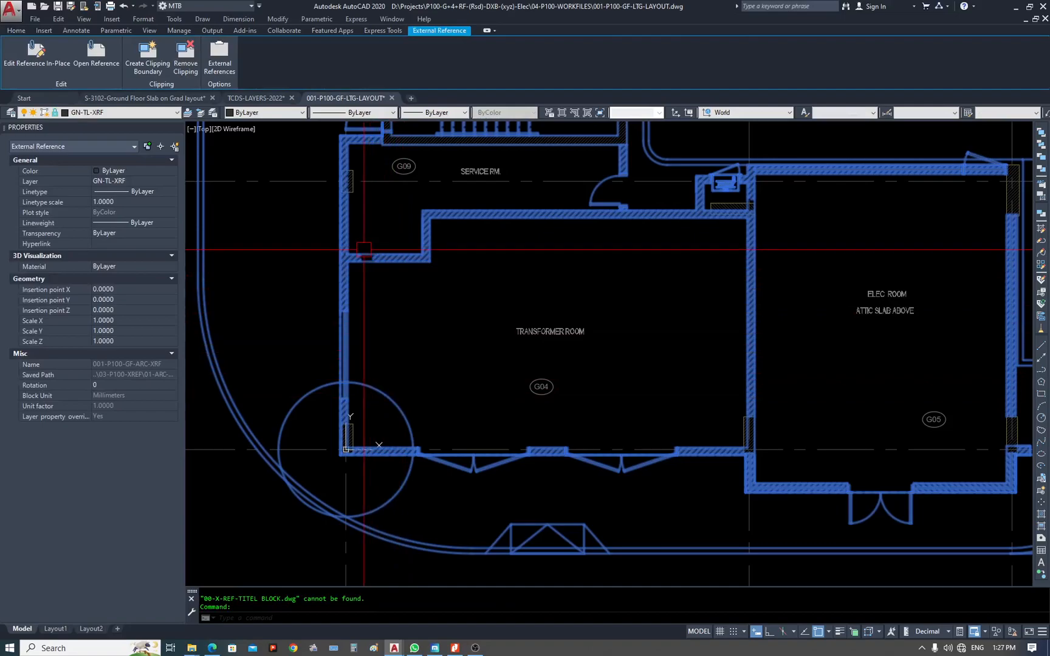
{"action": "key", "text": "Escape"}
{"action": "left_click", "coordinate": [377, 374]}
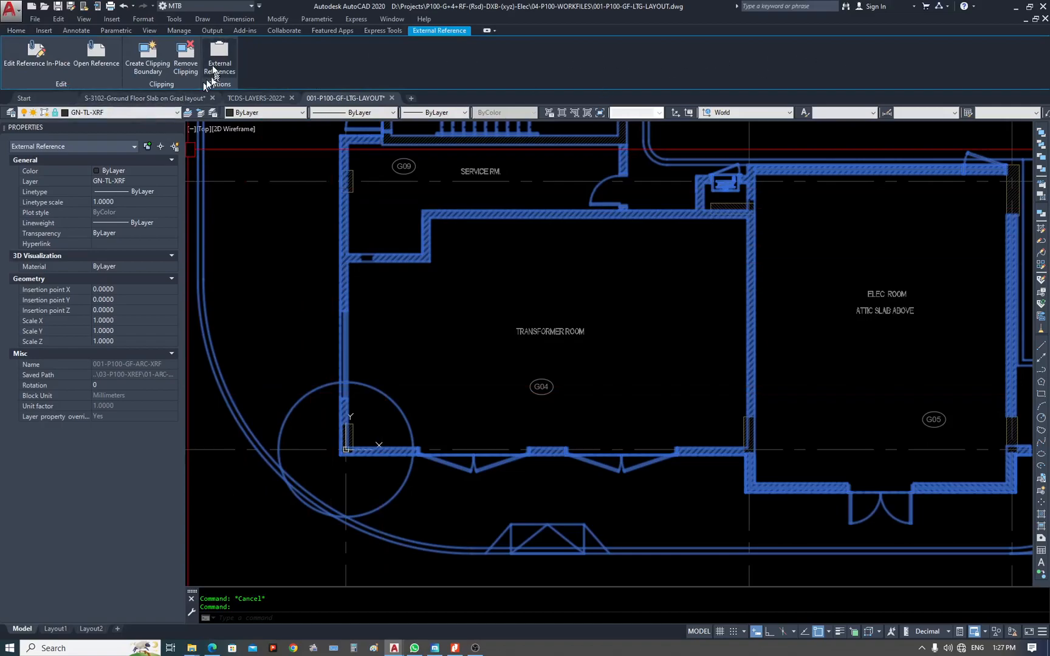
{"action": "left_click", "coordinate": [96, 54]}
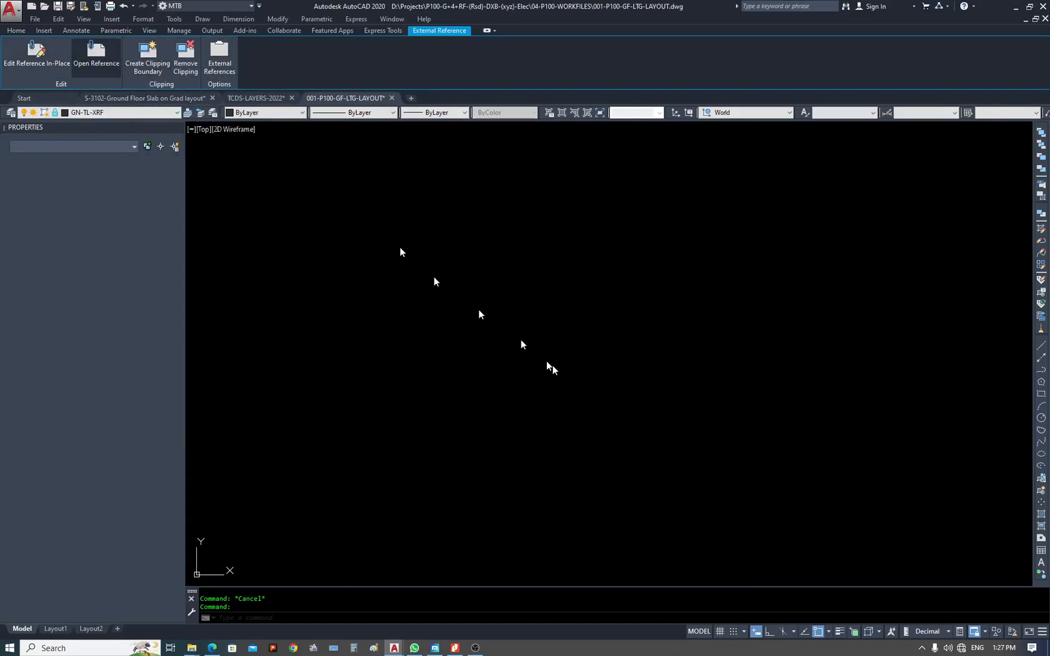
{"action": "scroll", "coordinate": [219, 430], "scroll_direction": "up", "scroll_amount": 5}
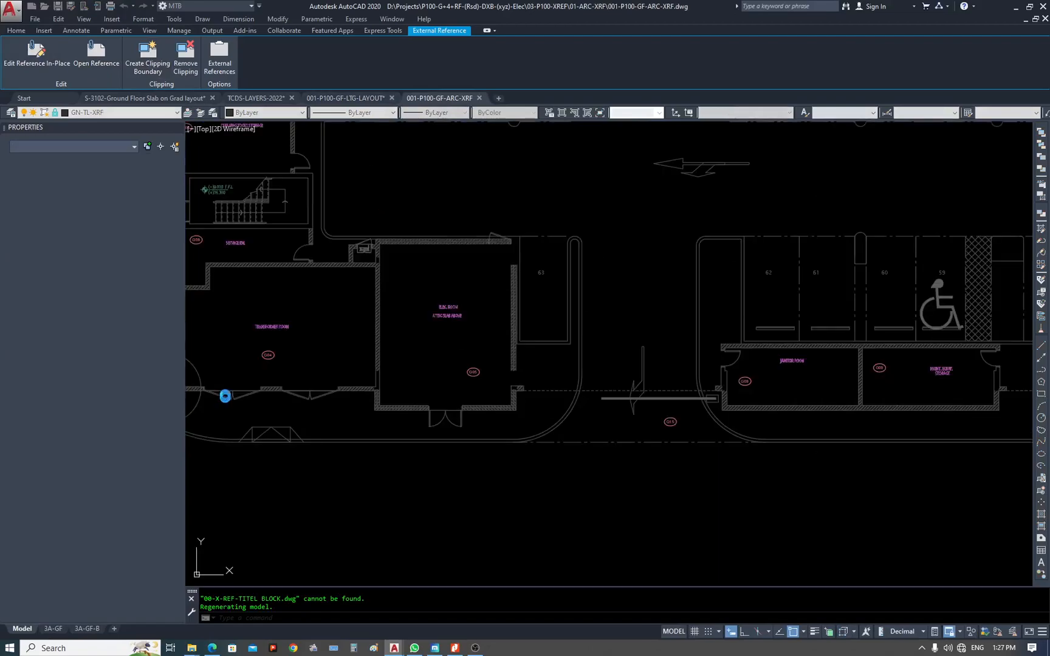
{"action": "left_click", "coordinate": [583, 349]}
{"action": "middle_click_drag", "start_coordinate": [342, 369], "coordinate": [685, 401]}
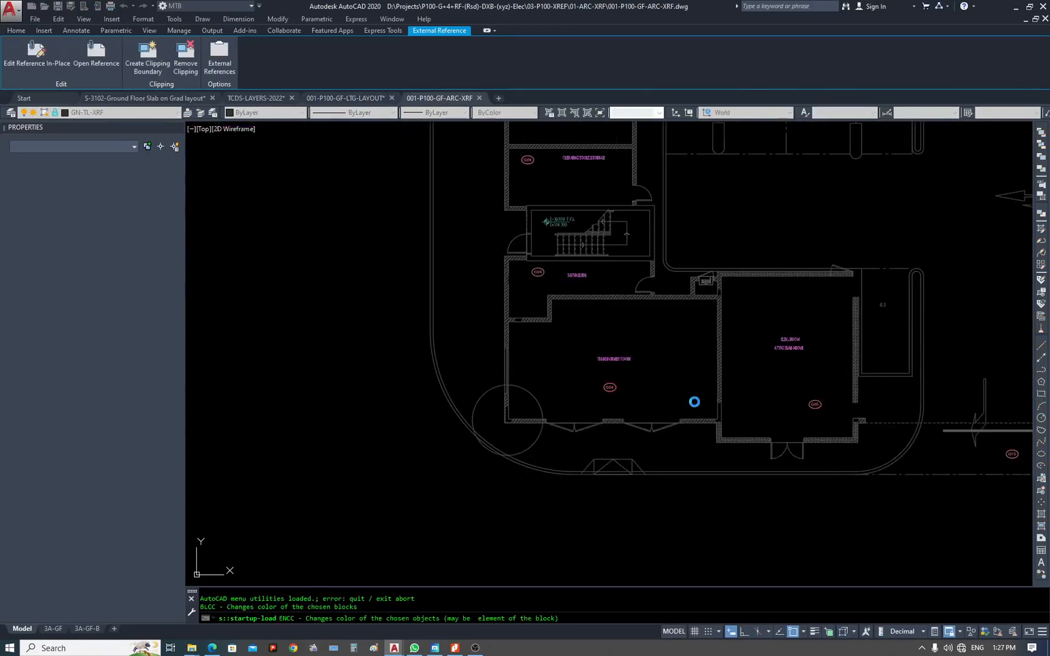
Erase the large circle at the outer corner of the transformer room.
{"action": "key", "text": "Escape"}
{"action": "key", "text": "Escape"}
{"action": "type", "text": "e"}
{"action": "key", "text": "space"}
{"action": "left_click", "coordinate": [531, 395]}
{"action": "key", "text": "space"}
{"action": "scroll", "coordinate": [436, 347], "scroll_direction": "down", "scroll_amount": 5}
{"action": "key", "text": "Escape"}
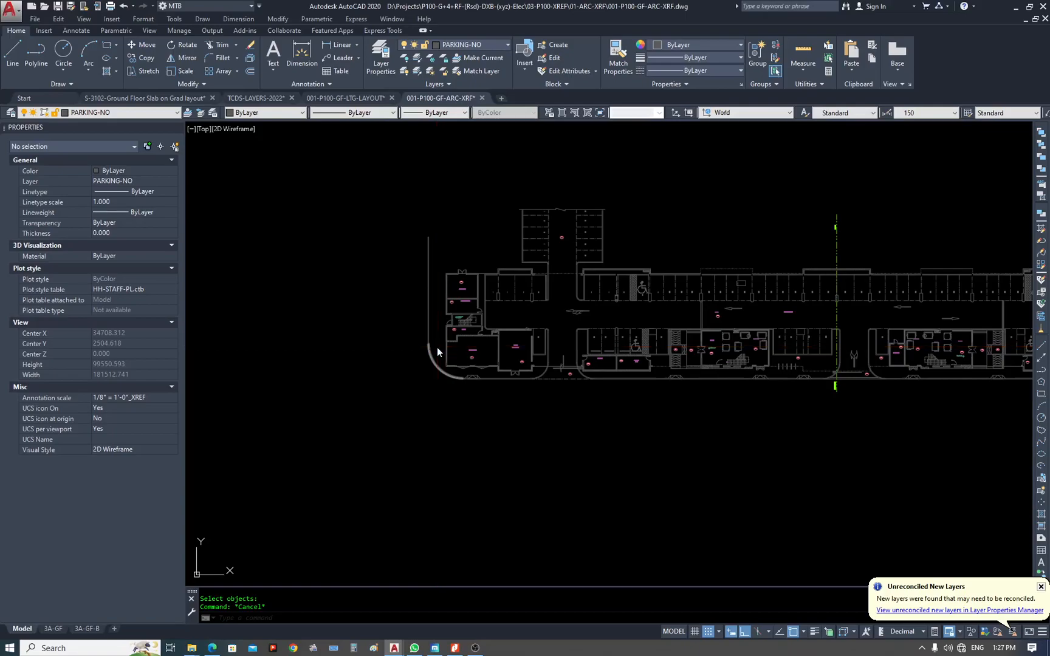
Save and close the architectural drawing, and reload 001-P100-GF-ARC-XRF in the lighting layout.
{"action": "key", "text": "ctrl+s"}
{"action": "key", "text": "ctrl+F4"}
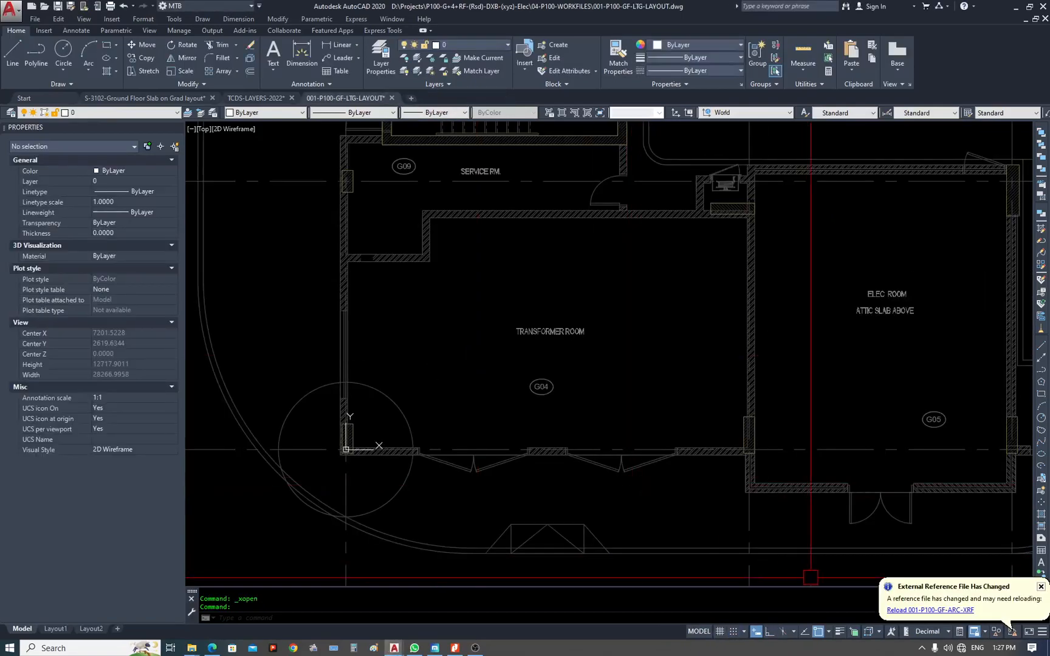
{"action": "left_click", "coordinate": [925, 610]}
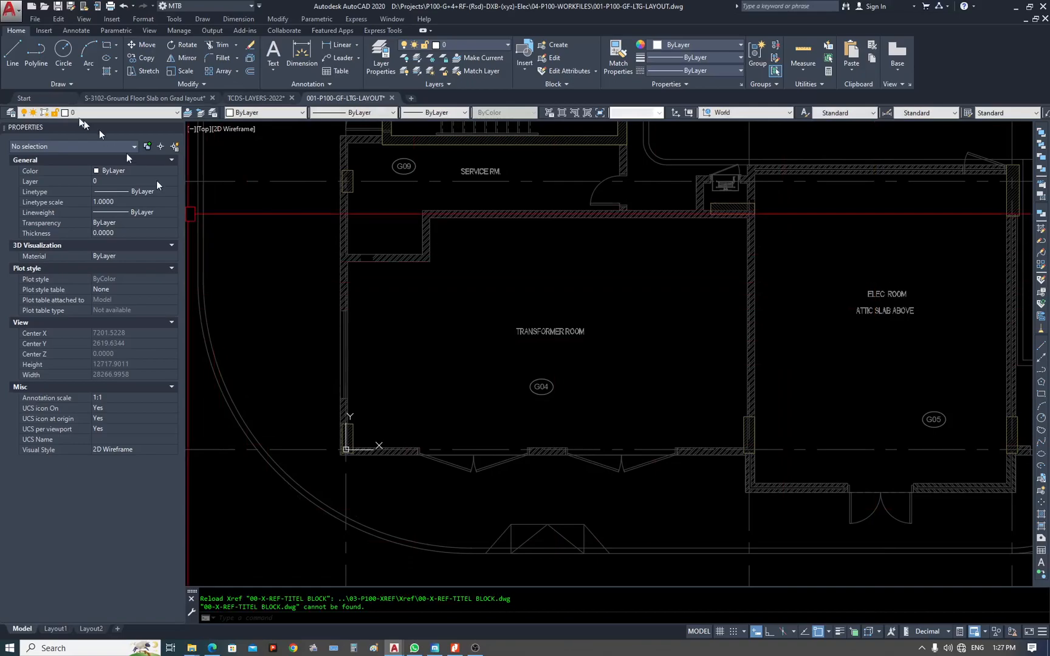
Replace the Properties palette with the External References palette and widen its reference name column.
{"action": "left_click", "coordinate": [176, 129]}
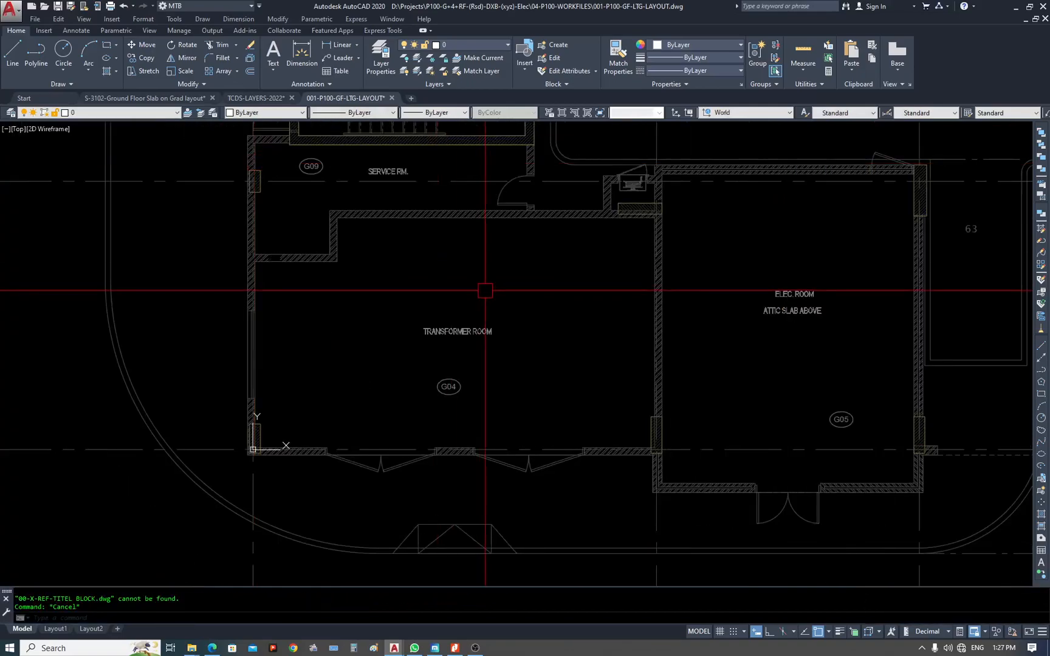
{"action": "key", "text": "Return"}
{"action": "scroll", "coordinate": [635, 358], "scroll_direction": "down", "scroll_amount": 6}
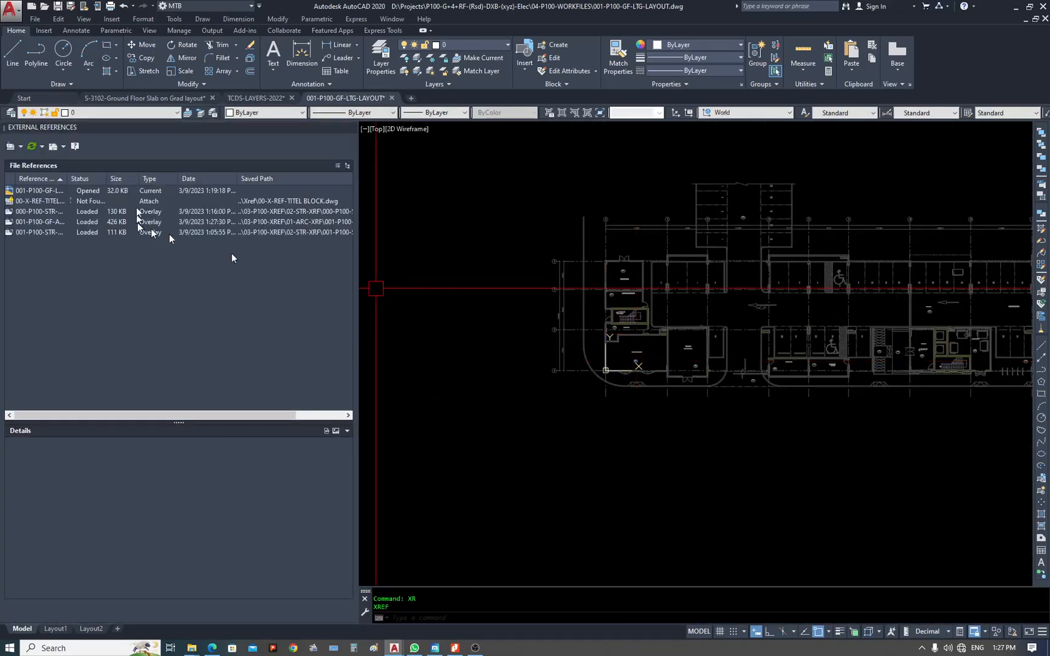
{"action": "left_click", "coordinate": [40, 221]}
{"action": "left_click_drag", "start_coordinate": [68, 180], "coordinate": [115, 195]}
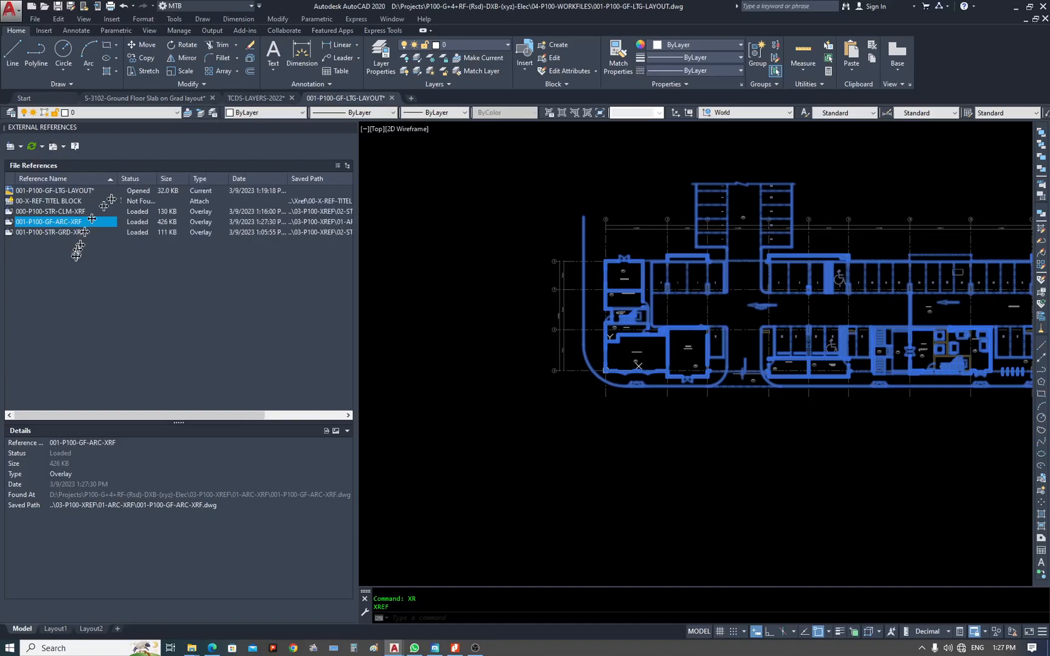
Examine the details and saved path of the nested 00-X-REF-TITEL BLOCK reference.
{"action": "left_click", "coordinate": [68, 233]}
{"action": "right_click", "coordinate": [70, 234]}
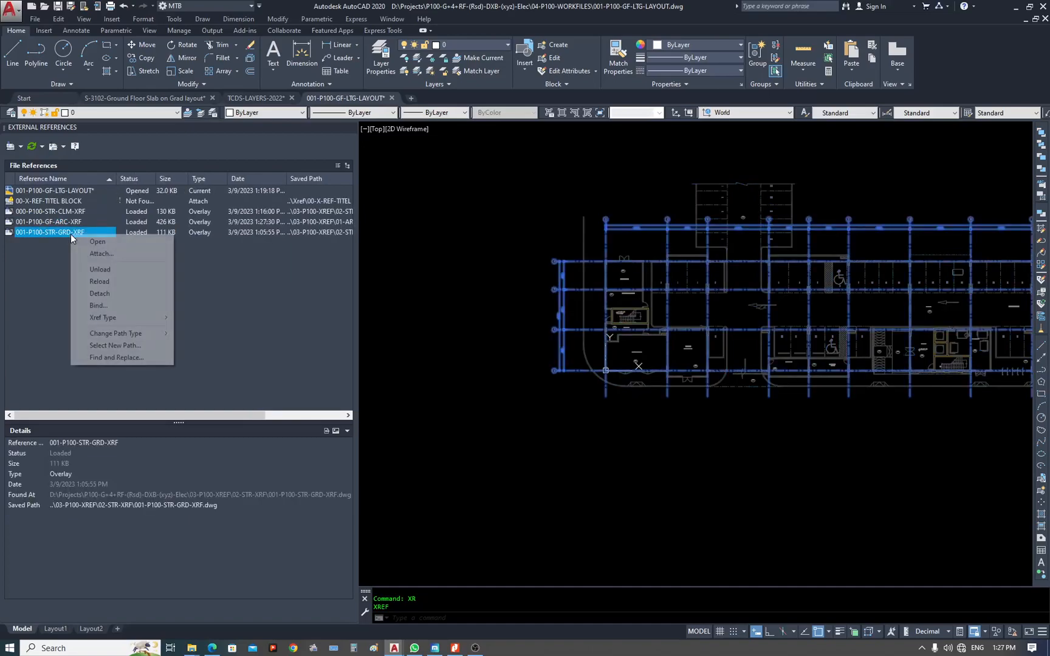
{"action": "left_click", "coordinate": [51, 201]}
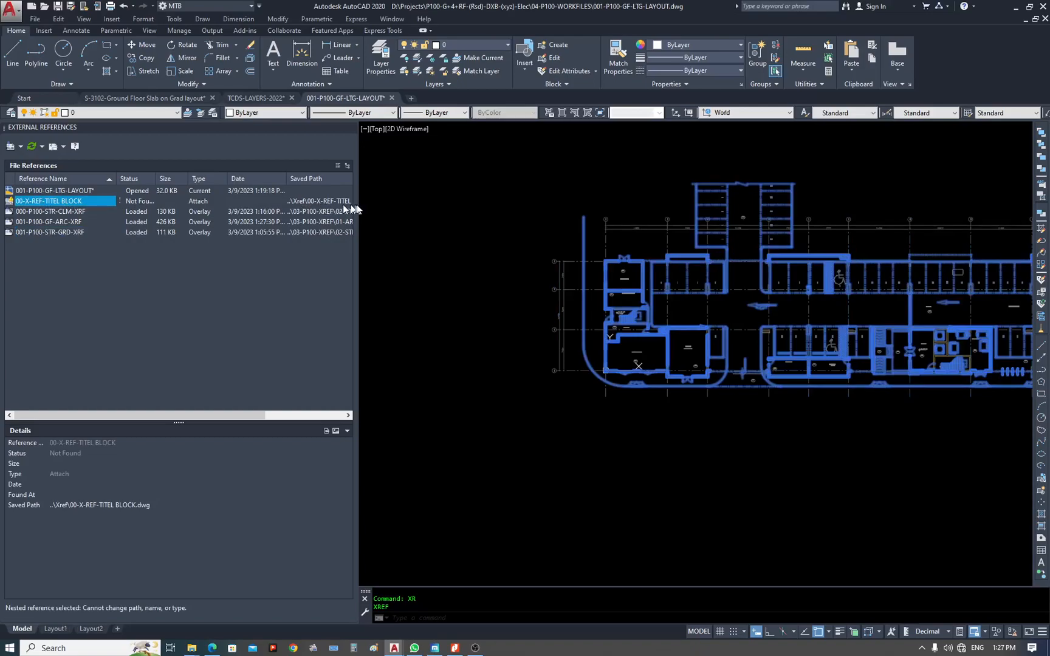
{"action": "left_click", "coordinate": [65, 230]}
{"action": "right_click", "coordinate": [57, 227]}
Open the grid xref 001-P100-STR-GRD-XRF, check its reference list for the title block, and close it.
{"action": "left_click", "coordinate": [24, 233]}
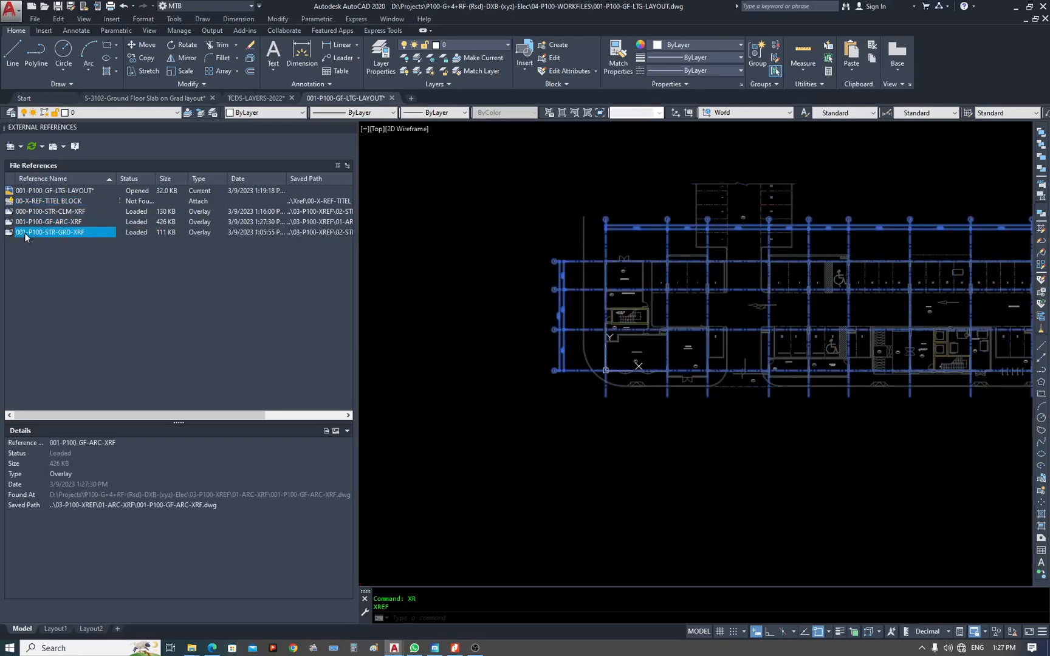
{"action": "right_click", "coordinate": [42, 234]}
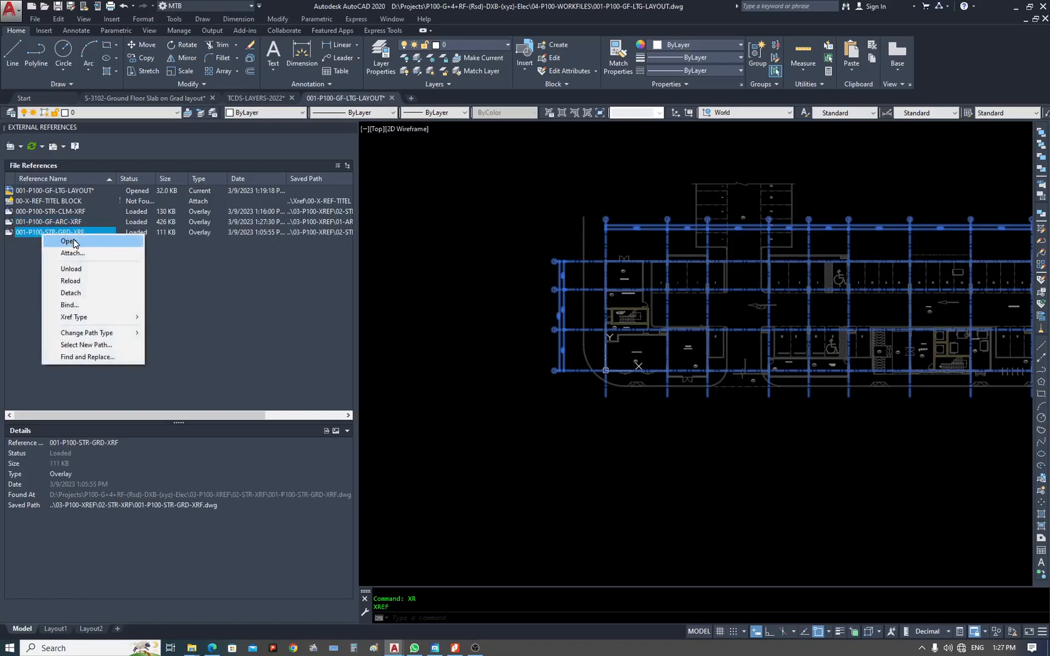
{"action": "left_click", "coordinate": [68, 241]}
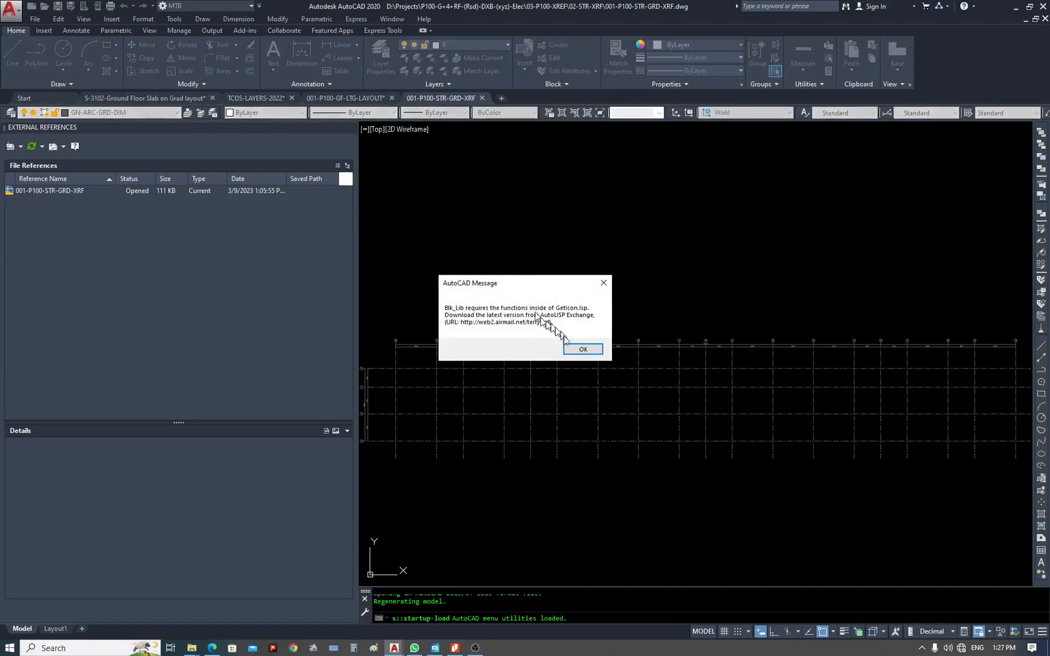
{"action": "left_click", "coordinate": [575, 349]}
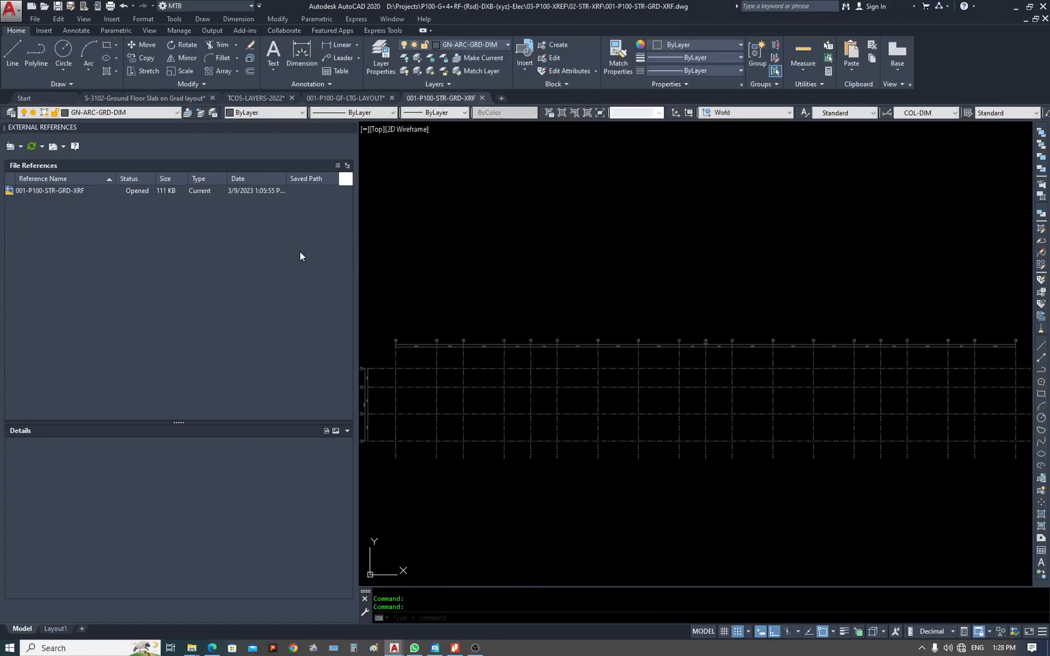
{"action": "type", "text": "CLOSE"}
{"action": "key", "text": "Return"}
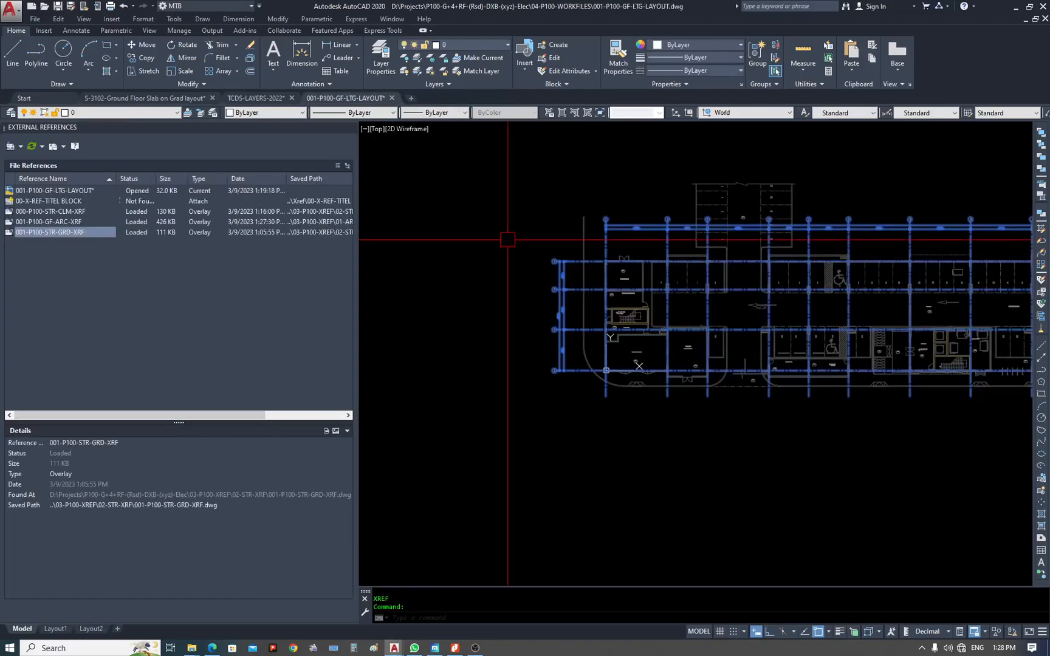
Open the column xref 000-P100-STR-CLM-XRF, check its reference list for the title block, and close it.
{"action": "left_click", "coordinate": [66, 211]}
{"action": "right_click", "coordinate": [66, 210]}
{"action": "left_click", "coordinate": [92, 215]}
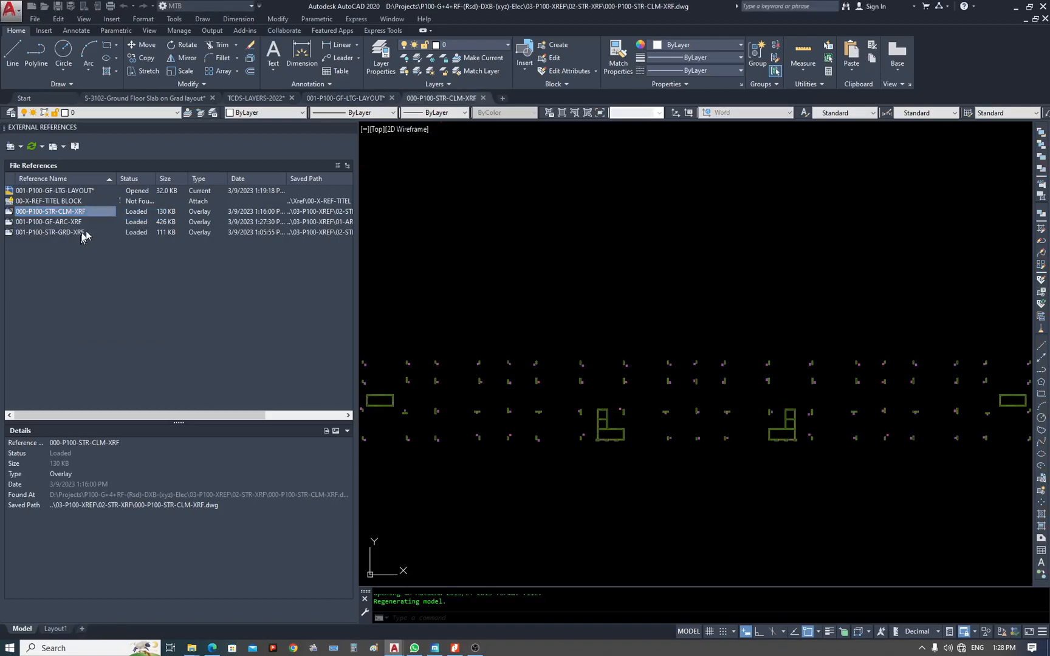
{"action": "left_click", "coordinate": [584, 347]}
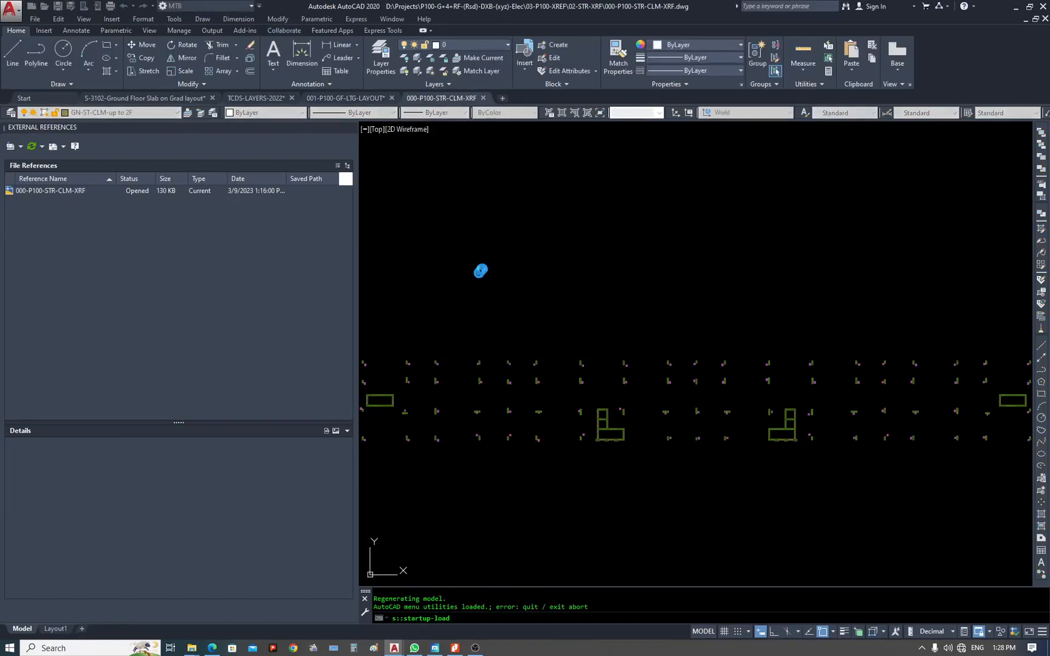
{"action": "type", "text": "CLOSE"}
{"action": "key", "text": "Return"}
{"action": "type", "text": "N"}
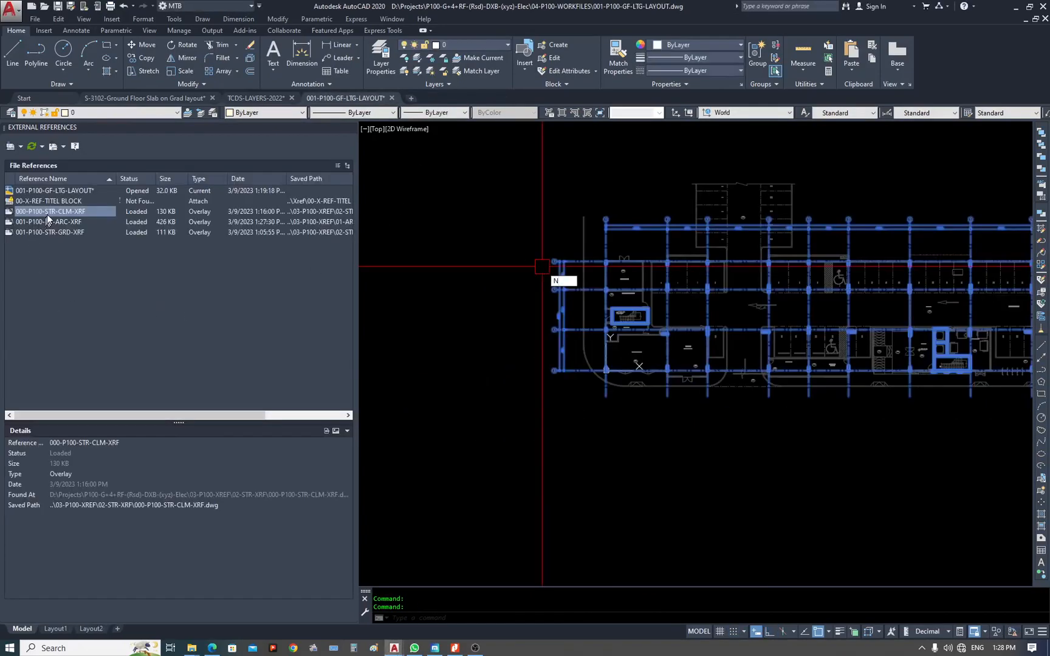
Open 001-P100-GF-ARC-XRF and detach its 00-X-REF-TITEL BLOCK reference.
{"action": "left_click", "coordinate": [66, 221]}
{"action": "right_click", "coordinate": [66, 223]}
{"action": "left_click", "coordinate": [96, 232]}
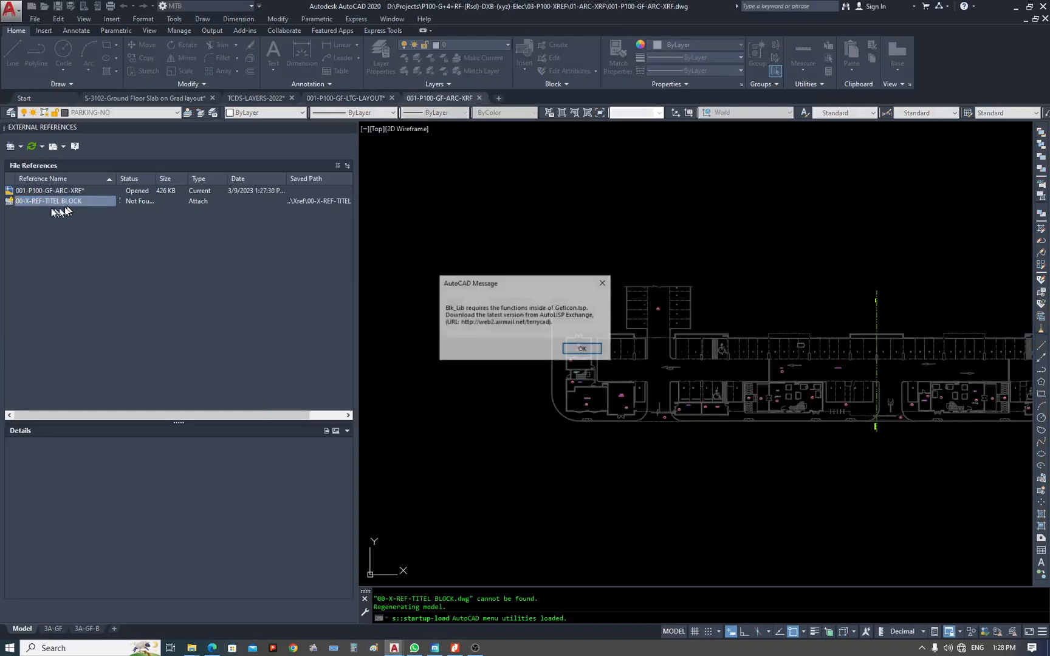
{"action": "key", "text": "Return"}
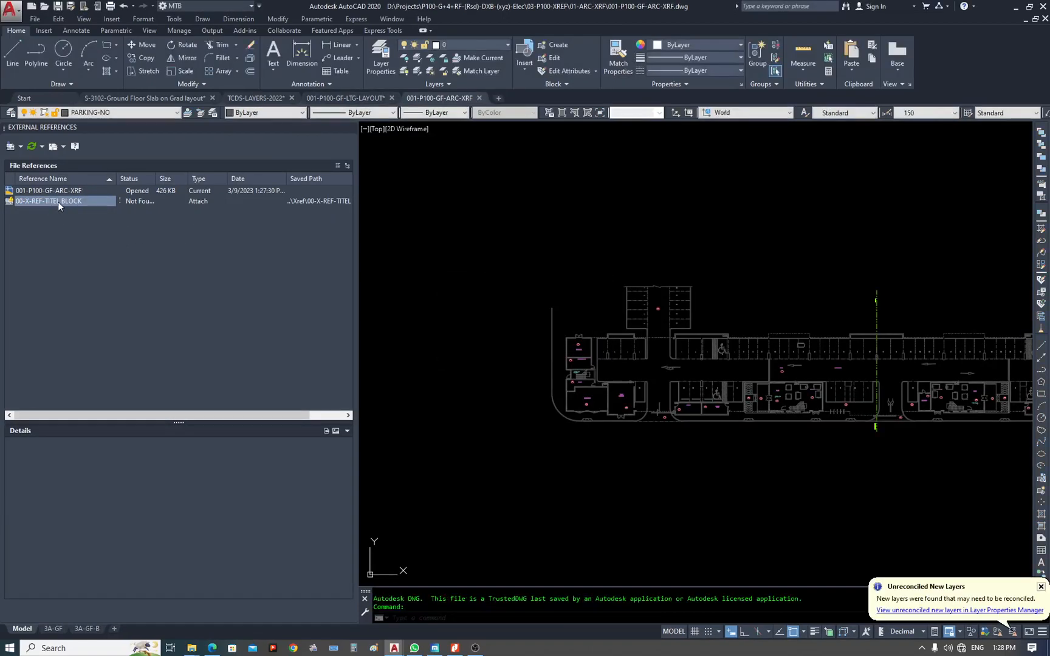
{"action": "right_click", "coordinate": [57, 202]}
{"action": "left_click", "coordinate": [86, 262]}
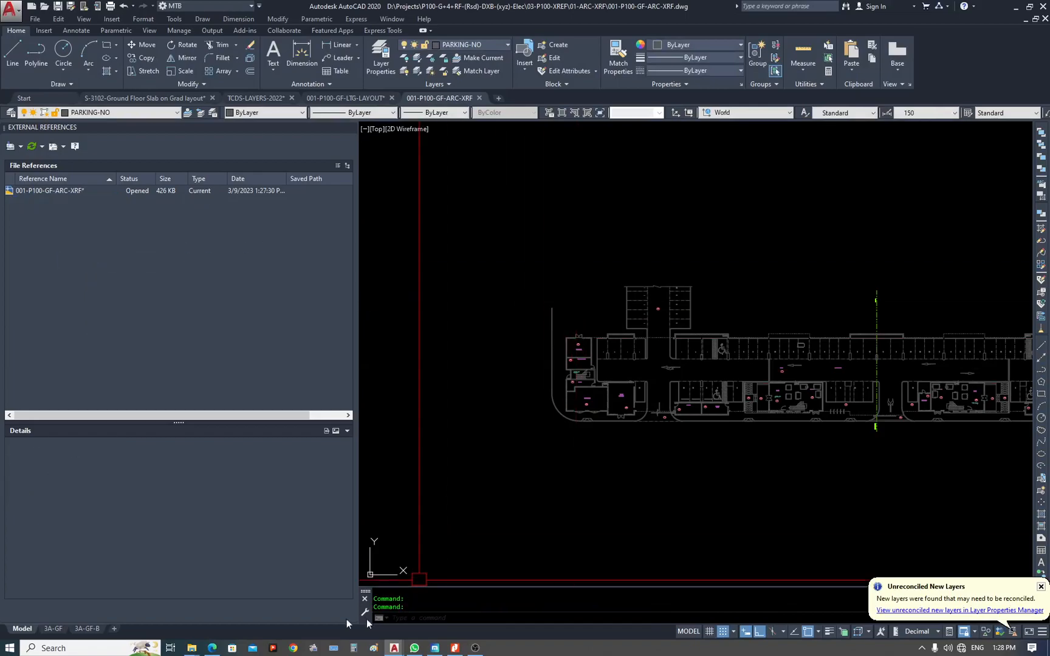
Delete the layouts 3A-GF and 3A-GF-B from the architectural drawing.
{"action": "left_click", "coordinate": [53, 628]}
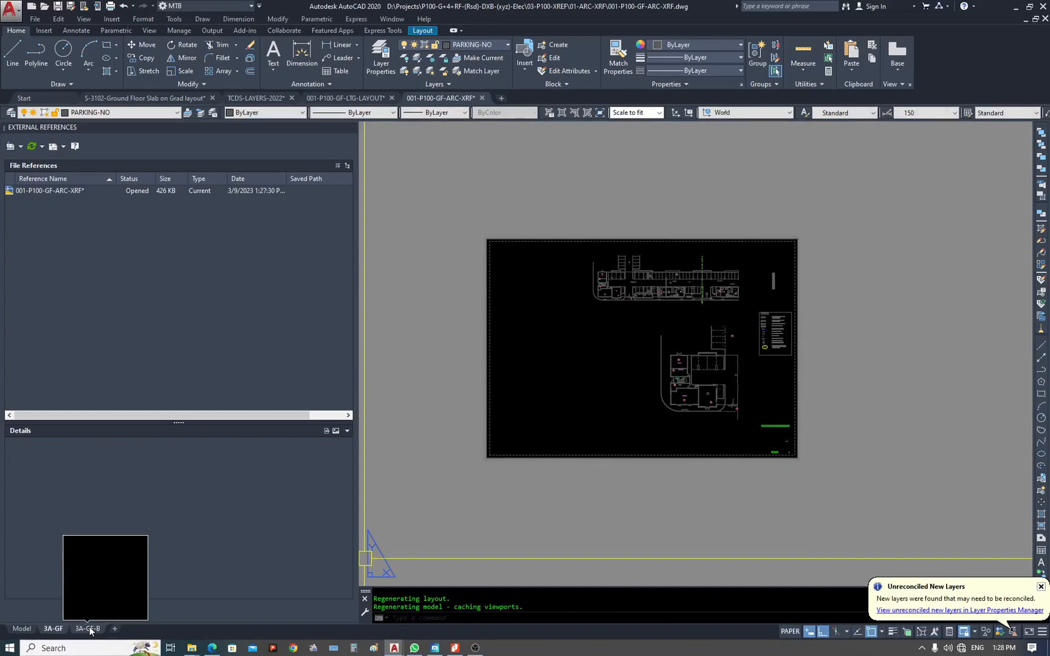
{"action": "right_click", "coordinate": [90, 629]}
{"action": "left_click", "coordinate": [150, 460]}
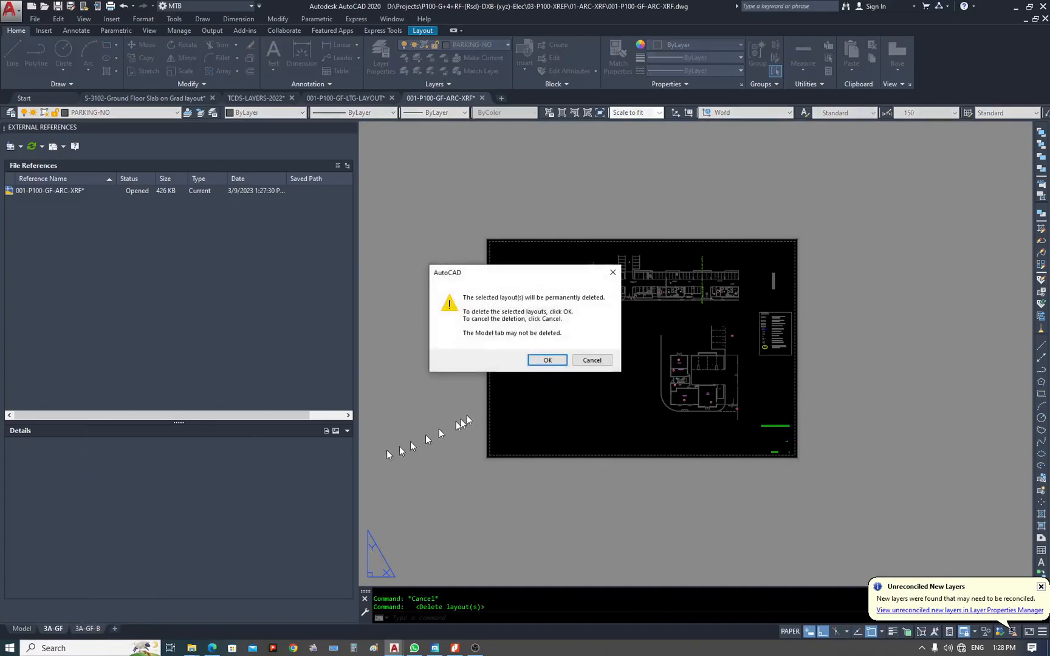
{"action": "left_click", "coordinate": [547, 359]}
{"action": "left_click", "coordinate": [548, 359]}
Return the architectural drawing to model space by setting the TM tile mode value to 1.
{"action": "key", "text": "Escape"}
{"action": "key", "text": "Escape"}
{"action": "type", "text": "TM"}
{"action": "key", "text": "Return"}
{"action": "type", "text": "1"}
{"action": "key", "text": "Return"}
{"action": "key", "text": "Escape"}
{"action": "key", "text": "Escape"}
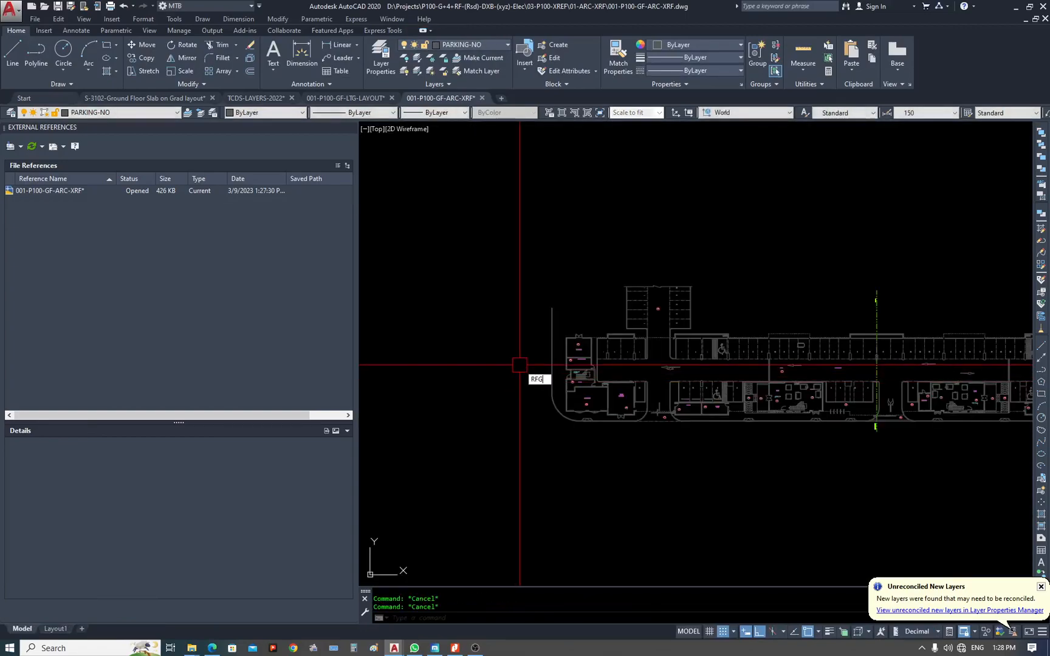
Run RFS on the architectural drawing and close it, reloading 001-P100-GF-ARC-XRF in the lighting layout.
{"action": "key", "text": "Escape"}
{"action": "type", "text": "RFS"}
{"action": "key", "text": "Return"}
{"action": "type", "text": "CLOSE"}
{"action": "key", "text": "Return"}
{"action": "type", "text": "Y"}
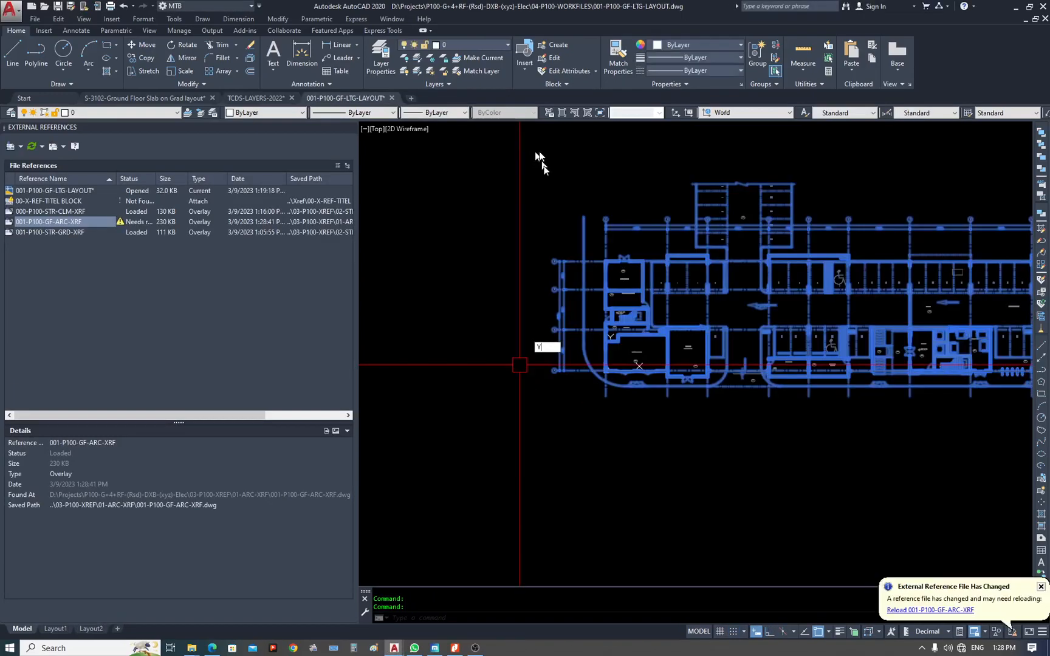
{"action": "left_click", "coordinate": [933, 610]}
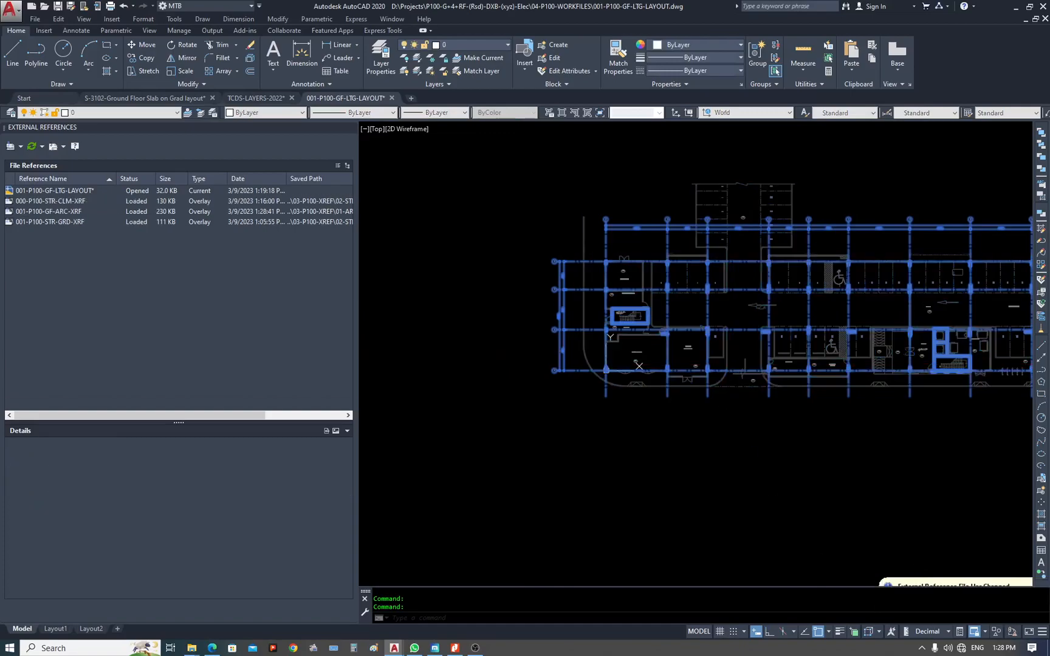
Regenerate all of the lighting layout and close the External References palette.
{"action": "scroll", "coordinate": [911, 419], "scroll_direction": "down", "scroll_amount": 3}
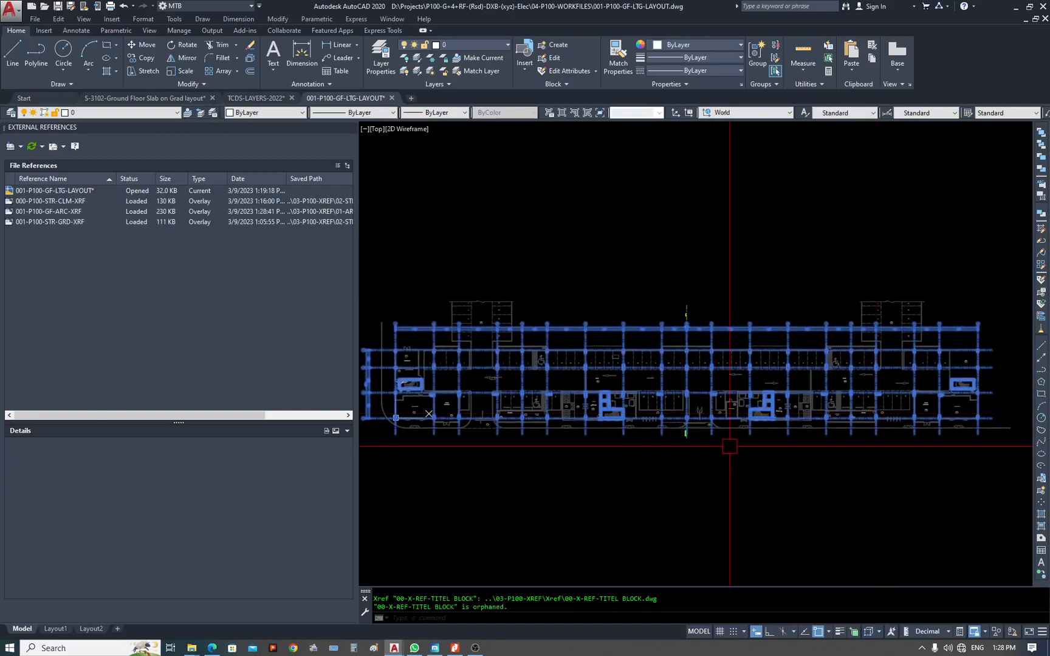
{"action": "scroll", "coordinate": [653, 442], "scroll_direction": "up", "scroll_amount": 4}
{"action": "type", "text": "REA"}
{"action": "key", "text": "Return"}
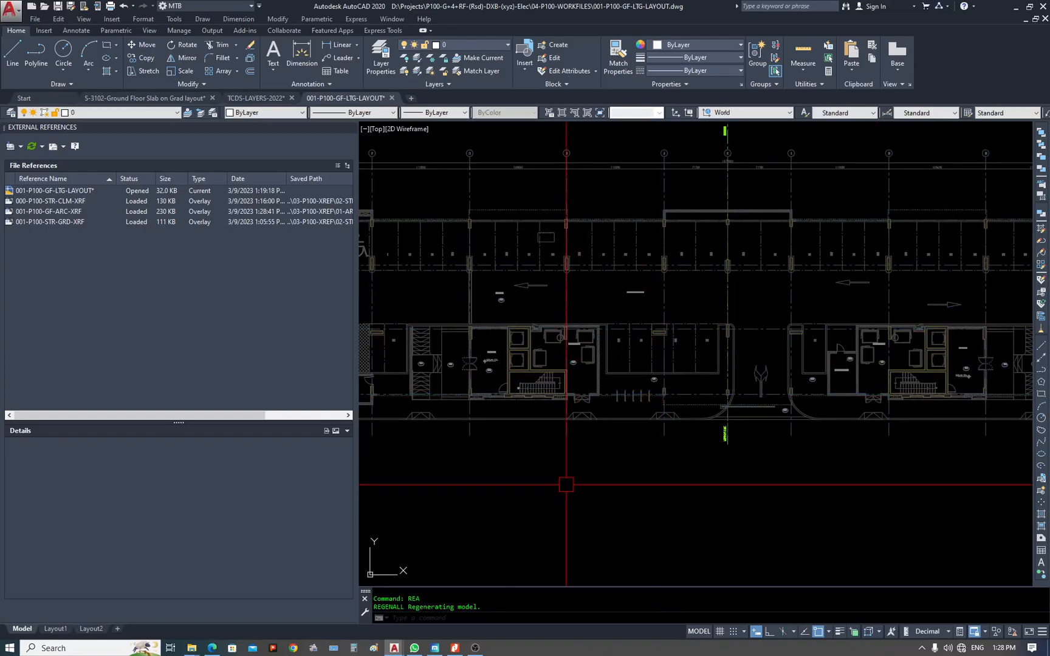
{"action": "left_click", "coordinate": [351, 130]}
{"action": "scroll", "coordinate": [534, 369], "scroll_direction": "down", "scroll_amount": 5}
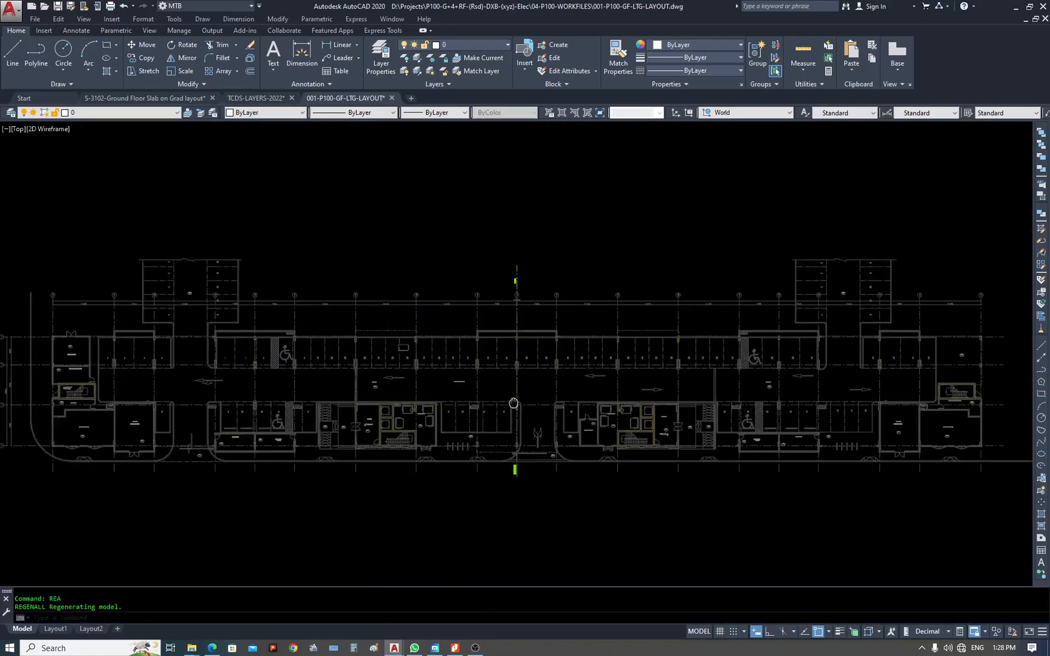